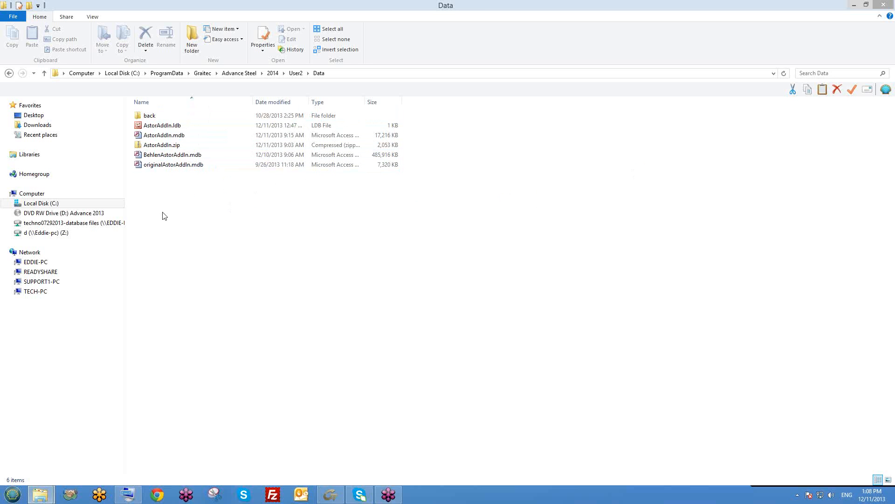
# Step: Clear the Data and Local Disk (C:) folder windows away and switch to the 6.dwg model in Advance Steel
pyautogui.click(148, 169)
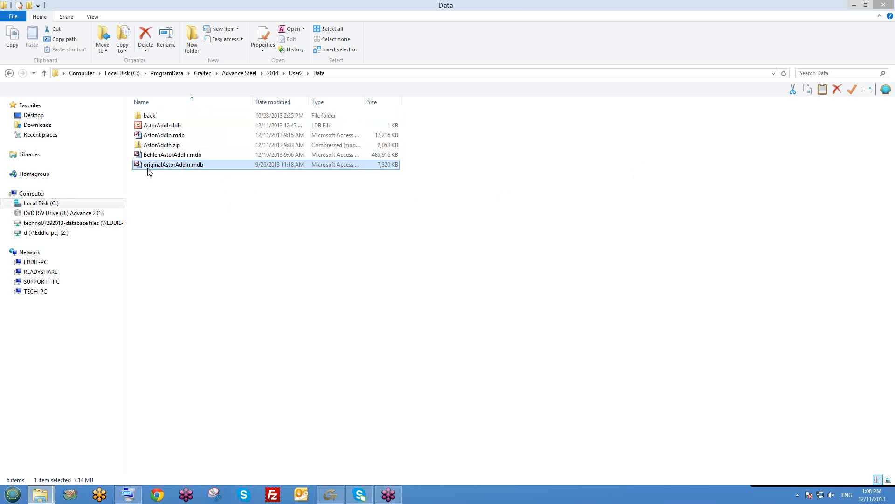
pyautogui.click(524, 265)
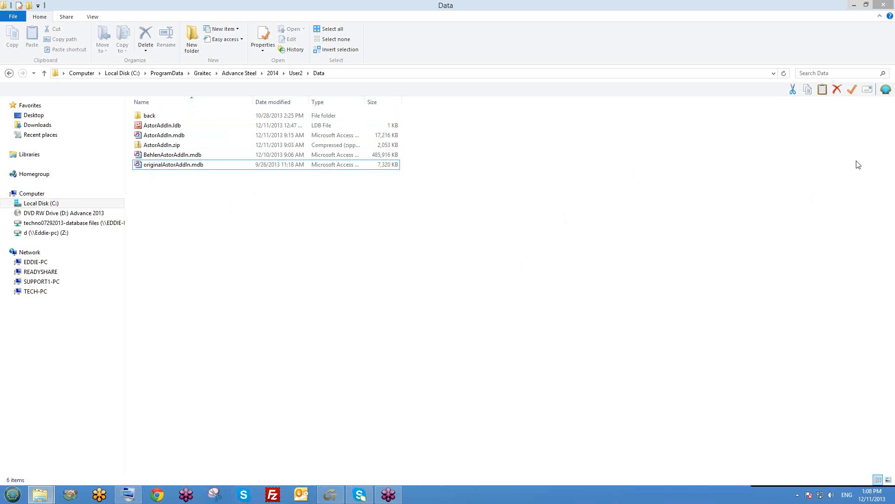
pyautogui.moveTo(652, 6); pyautogui.dragTo(365, 32)
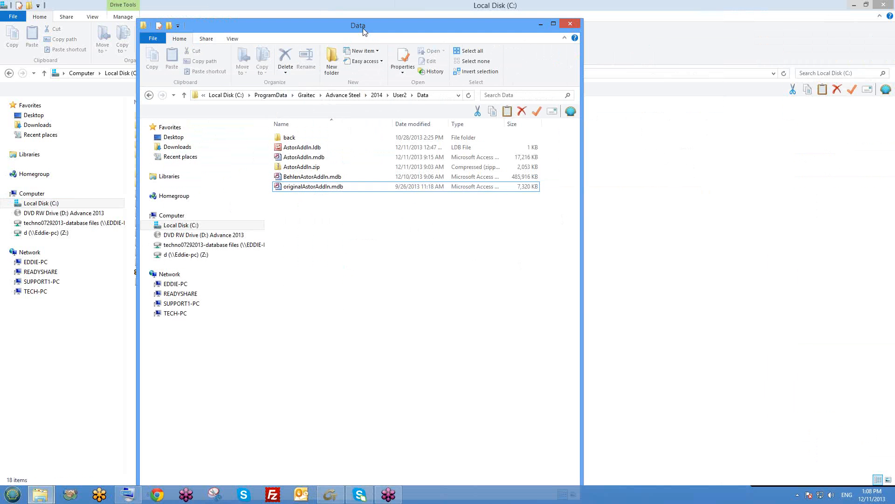
pyautogui.click(536, 25)
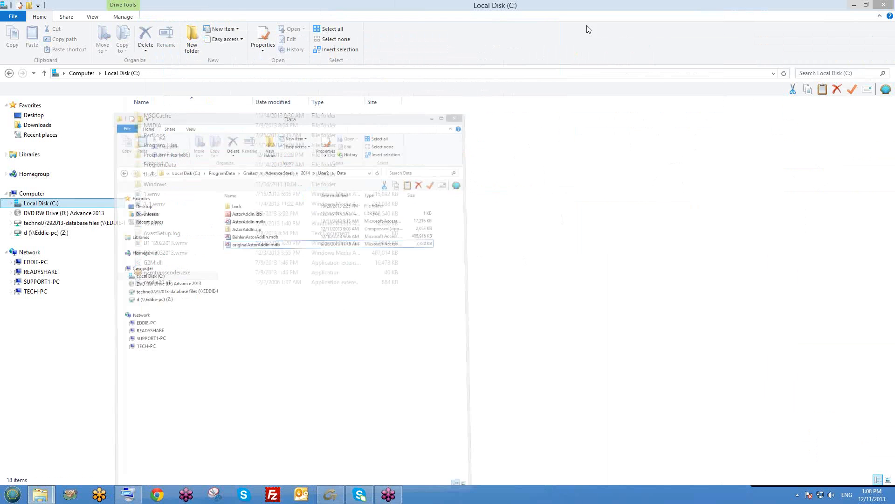
pyautogui.moveTo(545, 7); pyautogui.dragTo(376, 106)
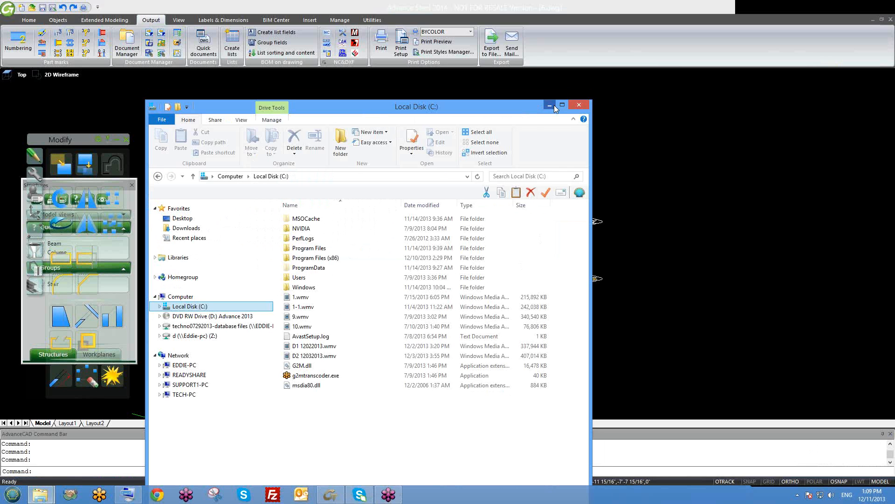
pyautogui.click(580, 106)
# Step: Examine the steel frame model from several angles, including its upper beams, stair, bracing and railing
pyautogui.moveTo(433, 250); pyautogui.dragTo(410, 243, button='middle')
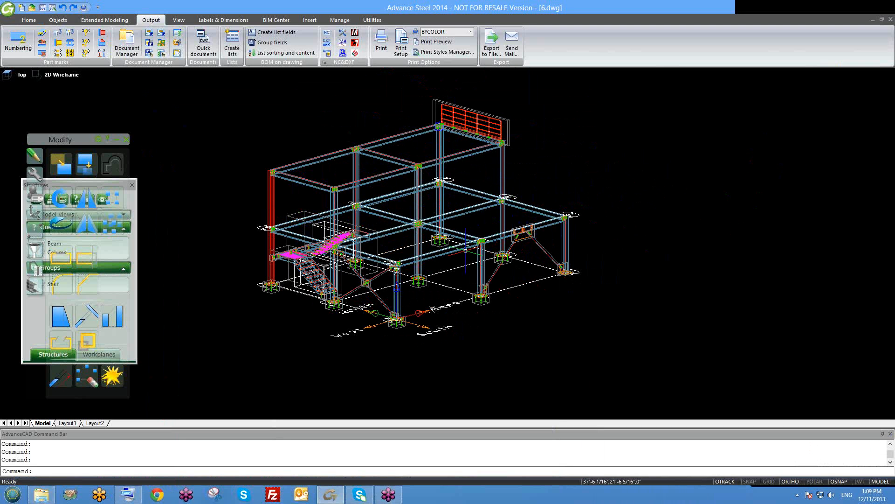
pyautogui.moveTo(423, 251); pyautogui.dragTo(436, 222, button='middle')
pyautogui.scroll(-2, 436, 221)
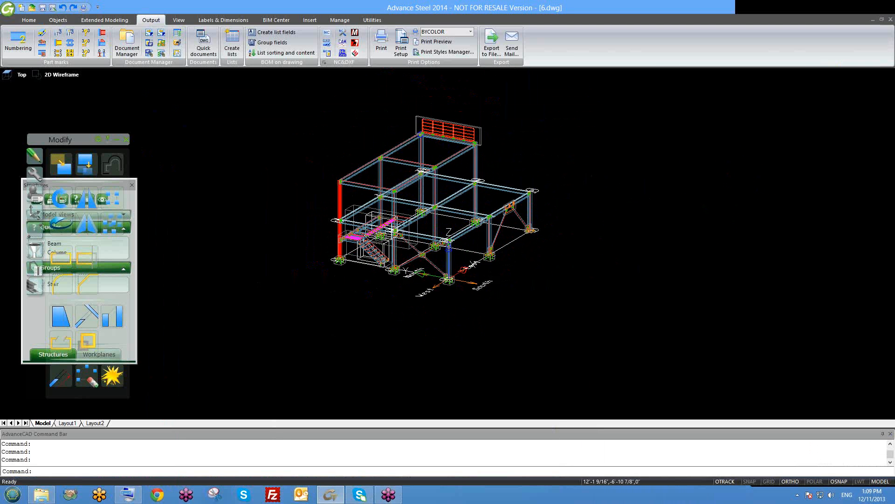
pyautogui.keyDown('shift'); pyautogui.moveTo(493, 271); pyautogui.dragTo(464, 275, button='middle'); pyautogui.keyUp('shift')
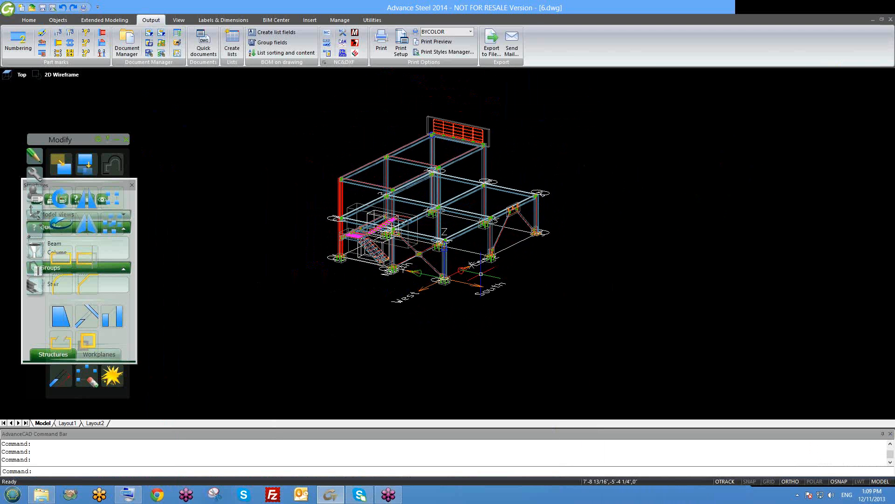
pyautogui.keyDown('shift'); pyautogui.moveTo(393, 298); pyautogui.dragTo(395, 299, button='middle'); pyautogui.keyUp('shift')
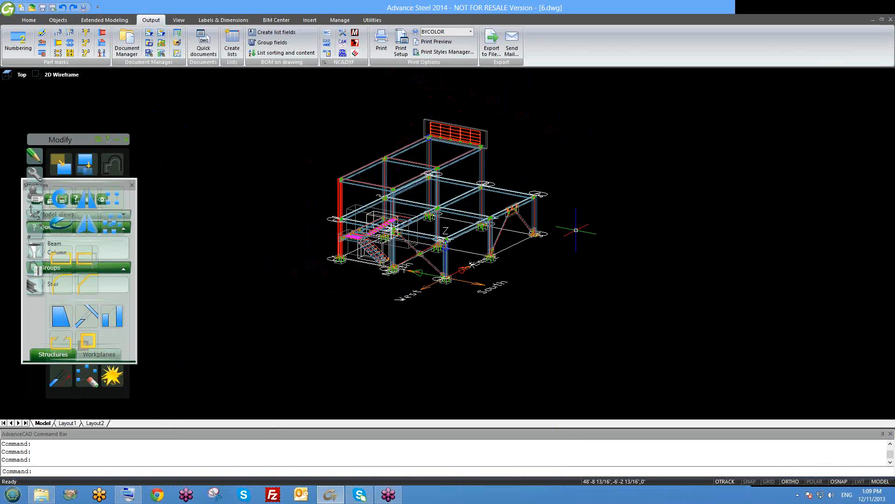
pyautogui.keyDown('shift'); pyautogui.moveTo(479, 322); pyautogui.dragTo(444, 326, button='middle'); pyautogui.keyUp('shift')
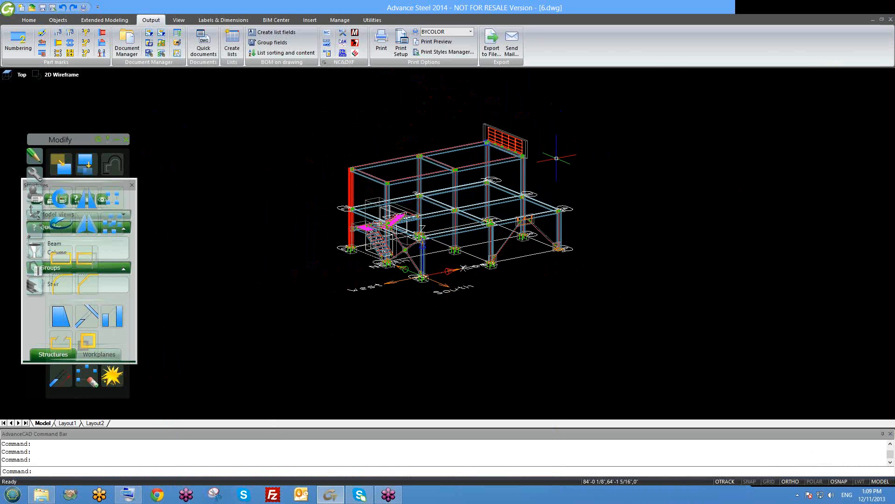
pyautogui.scroll(2, 466, 171)
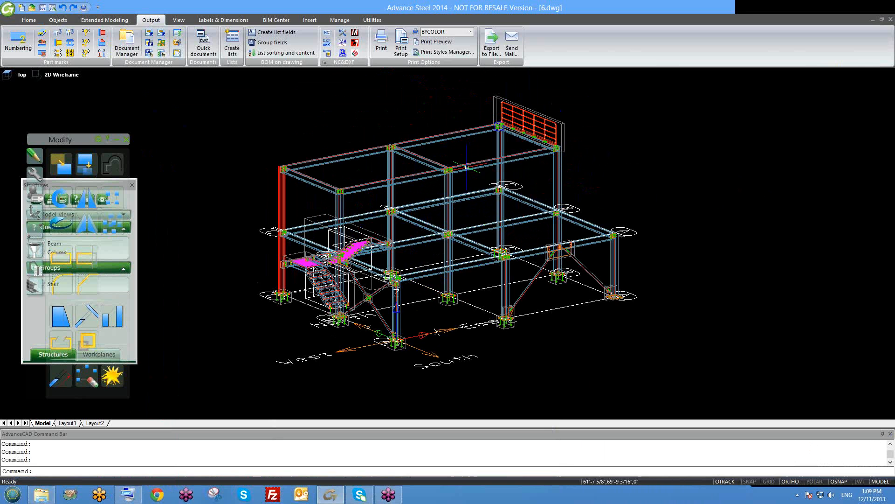
pyautogui.press('Escape')
pyautogui.click(434, 140)
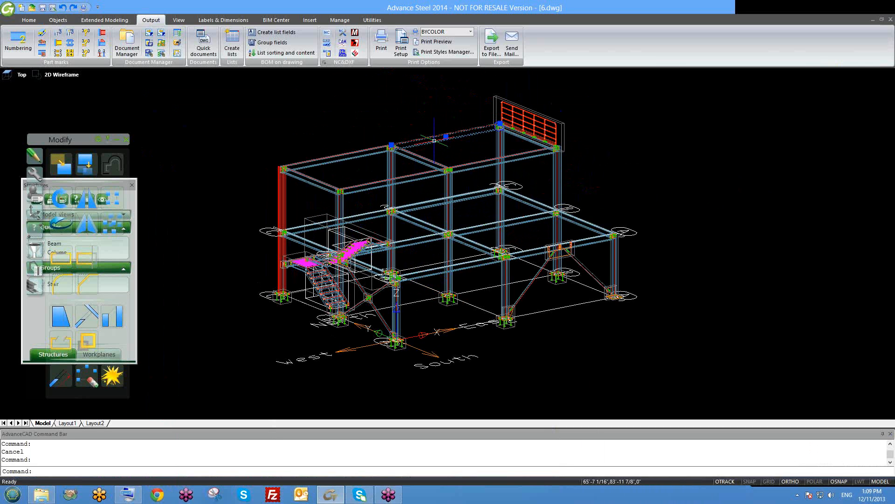
pyautogui.press('Escape')
pyautogui.keyDown('shift'); pyautogui.moveTo(381, 268); pyautogui.dragTo(426, 271, button='middle'); pyautogui.keyUp('shift')
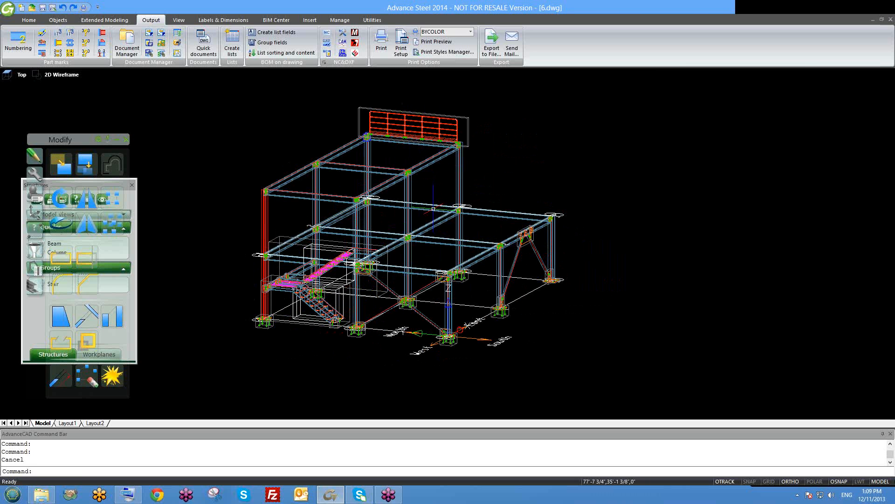
pyautogui.keyDown('shift'); pyautogui.moveTo(410, 254); pyautogui.dragTo(404, 243, button='middle'); pyautogui.keyUp('shift')
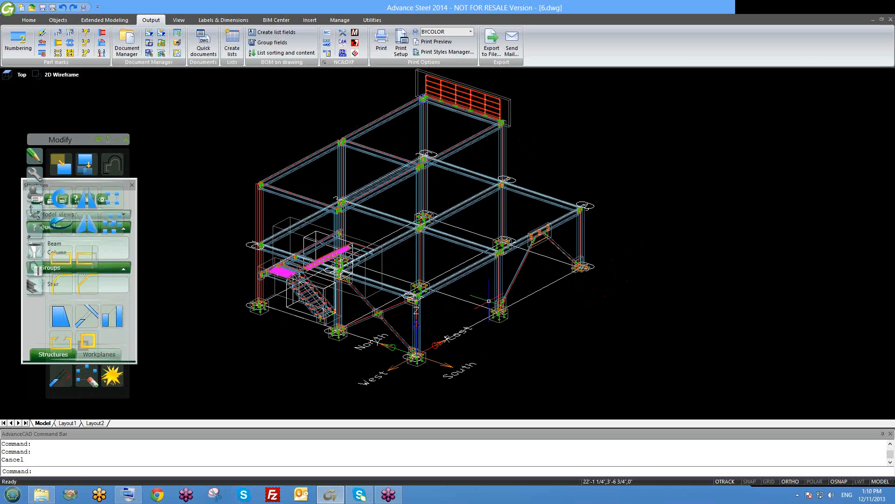
pyautogui.keyDown('shift'); pyautogui.moveTo(486, 297); pyautogui.dragTo(503, 298, button='middle'); pyautogui.keyUp('shift')
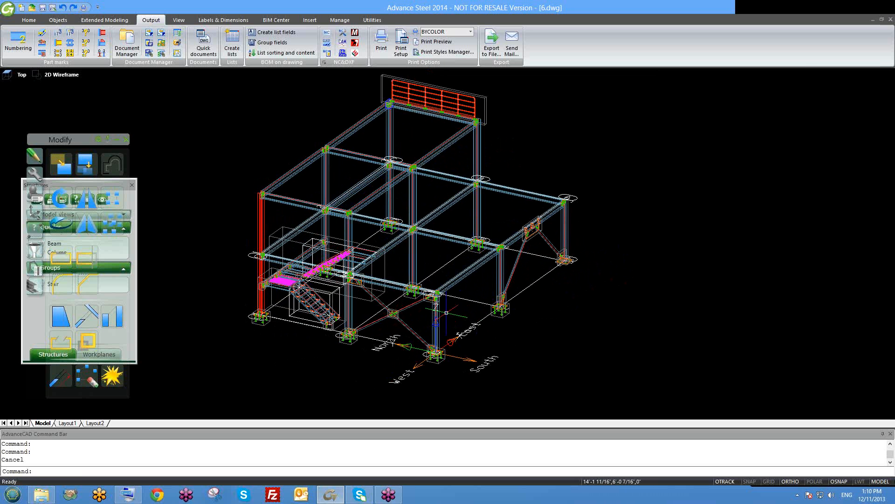
pyautogui.keyDown('shift'); pyautogui.moveTo(450, 316); pyautogui.dragTo(553, 318, button='middle'); pyautogui.keyUp('shift')
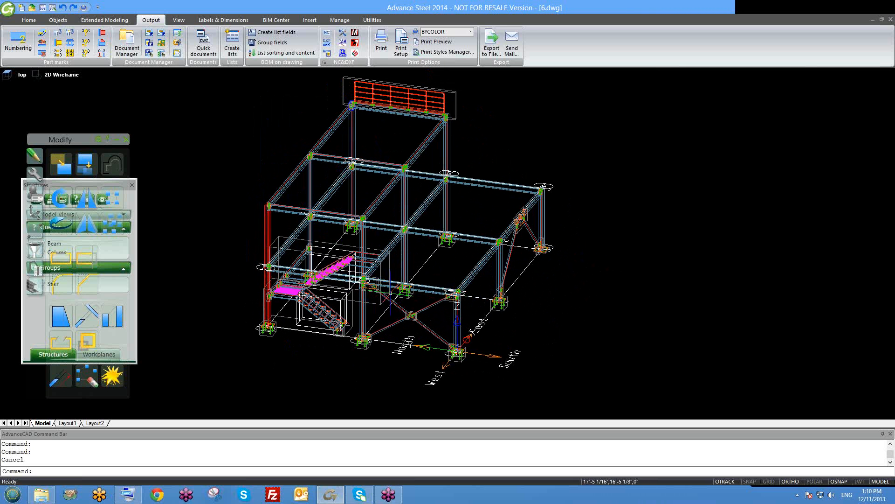
pyautogui.keyDown('shift'); pyautogui.moveTo(395, 311); pyautogui.dragTo(365, 269, button='middle'); pyautogui.keyUp('shift')
pyautogui.scroll(-3, 365, 269)
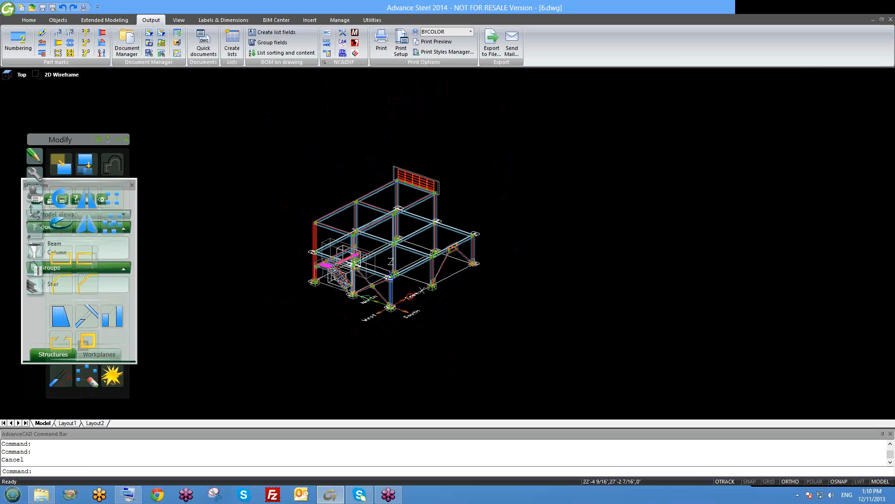
# Step: Browse the user drawing styles in Quick documents, look through the Erection Drawing category and close the dialog
pyautogui.click(208, 49)
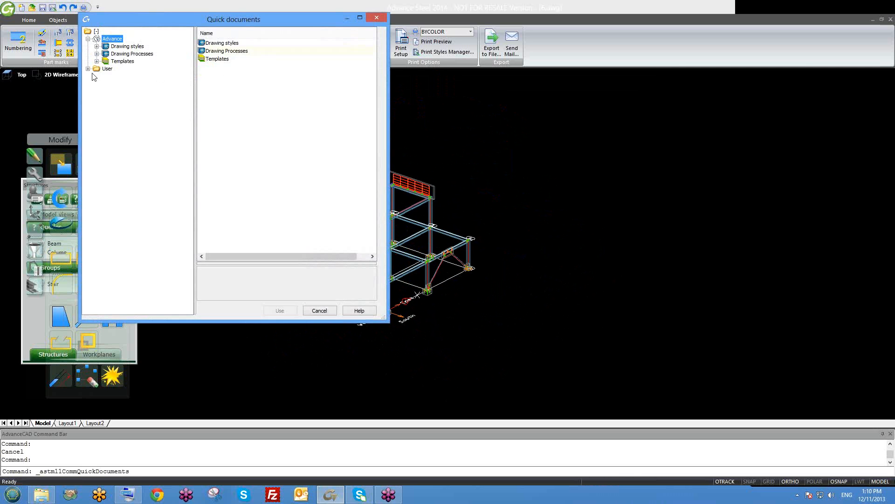
pyautogui.click(88, 69)
pyautogui.doubleClick(124, 77)
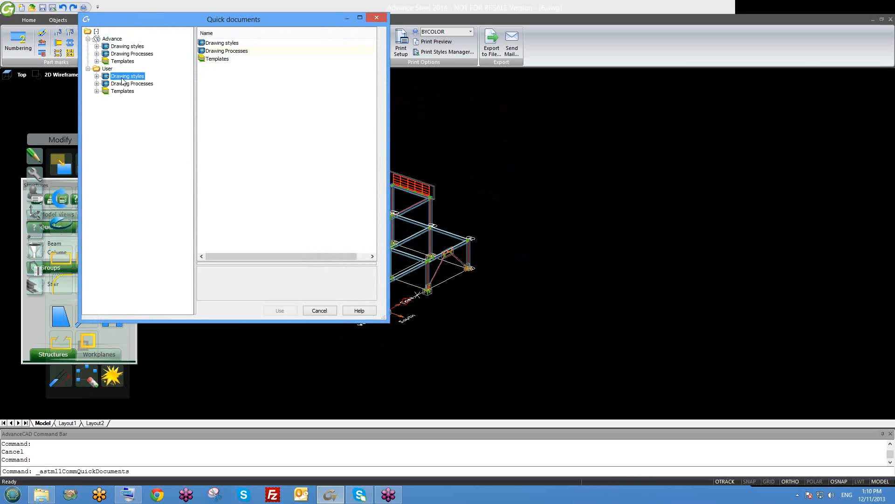
pyautogui.click(138, 114)
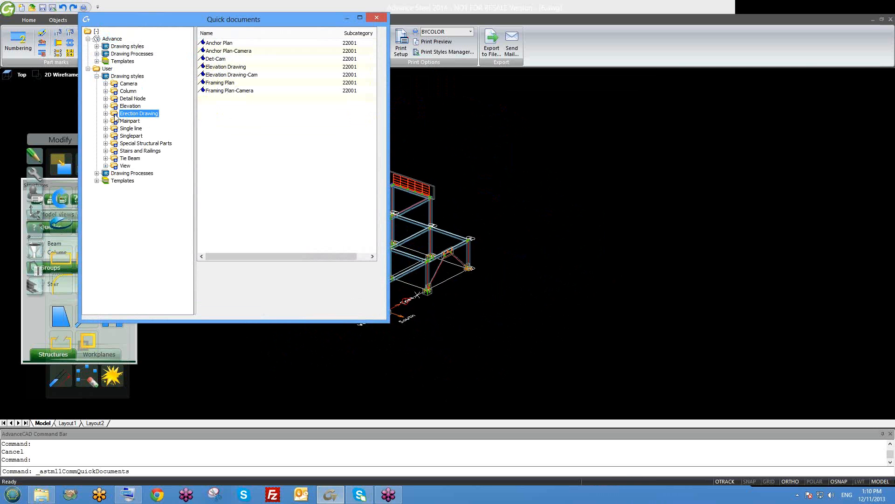
pyautogui.doubleClick(138, 116)
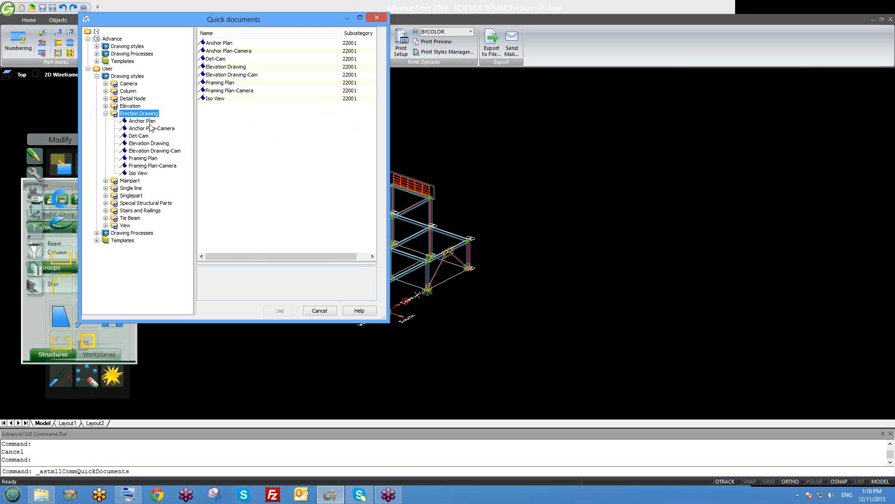
pyautogui.click(319, 311)
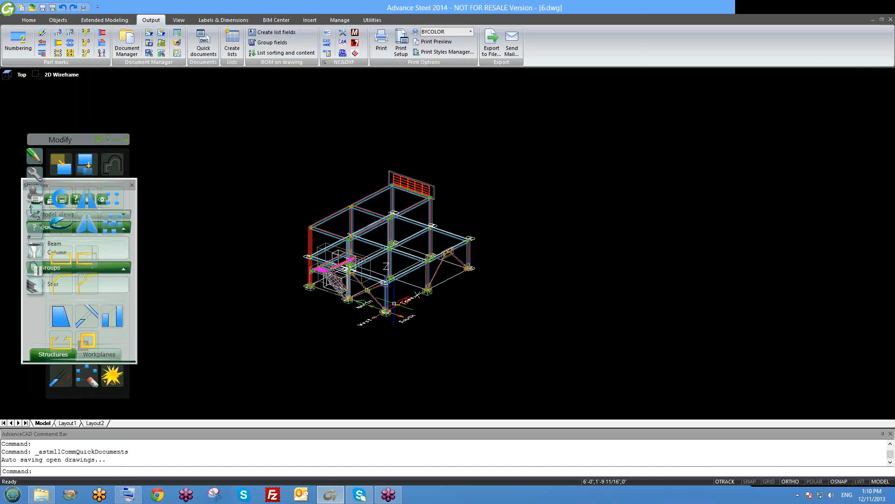
pyautogui.keyDown('shift'); pyautogui.moveTo(416, 294); pyautogui.dragTo(395, 280, button='middle'); pyautogui.keyUp('shift')
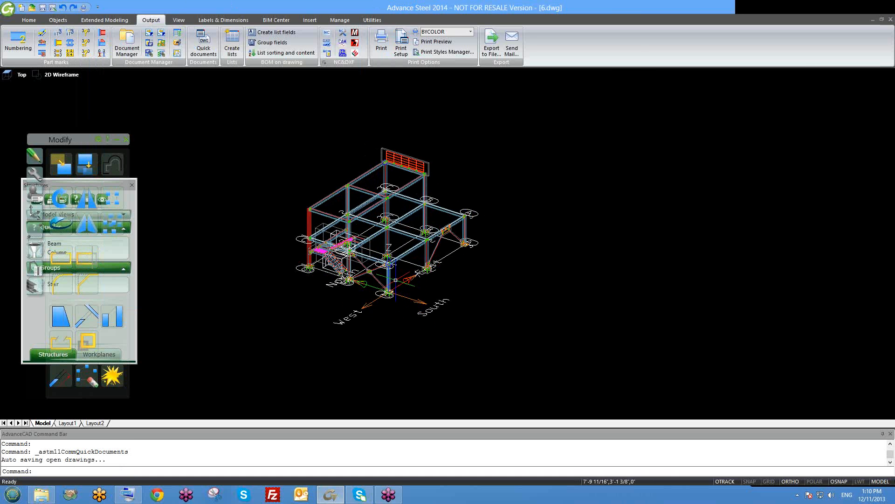
pyautogui.scroll(5, 396, 280)
pyautogui.scroll(-6, 394, 280)
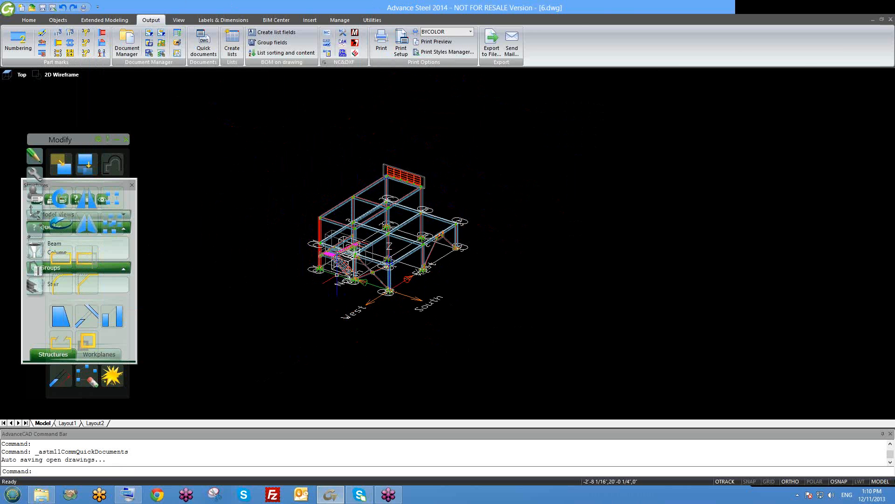
# Step: Switch to File Explorer, examine AstorAddIn.mdb and originalAstorAddIn.mdb in the User2 Data folder, and return to Advance Steel
pyautogui.click(42, 494)
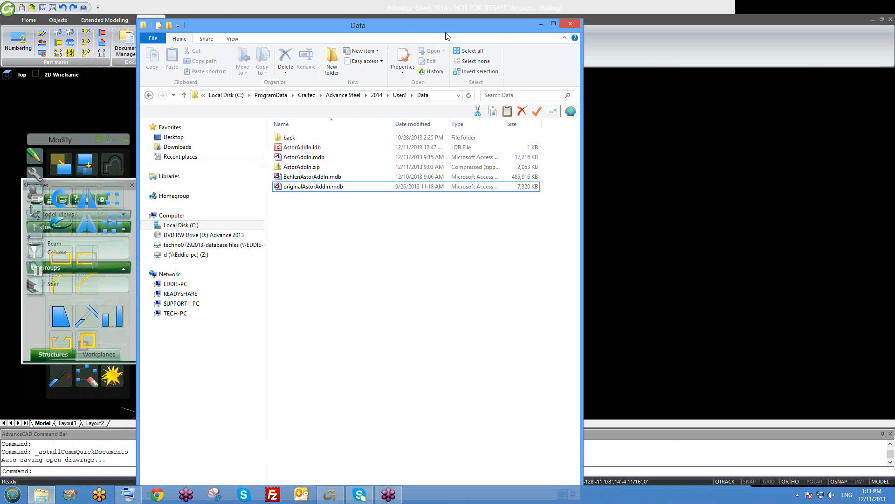
pyautogui.moveTo(446, 33); pyautogui.dragTo(472, 60)
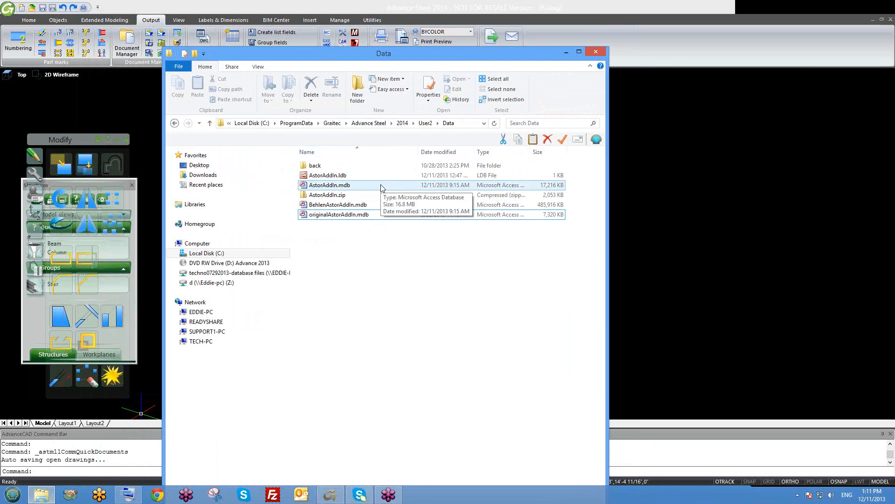
pyautogui.click(322, 186)
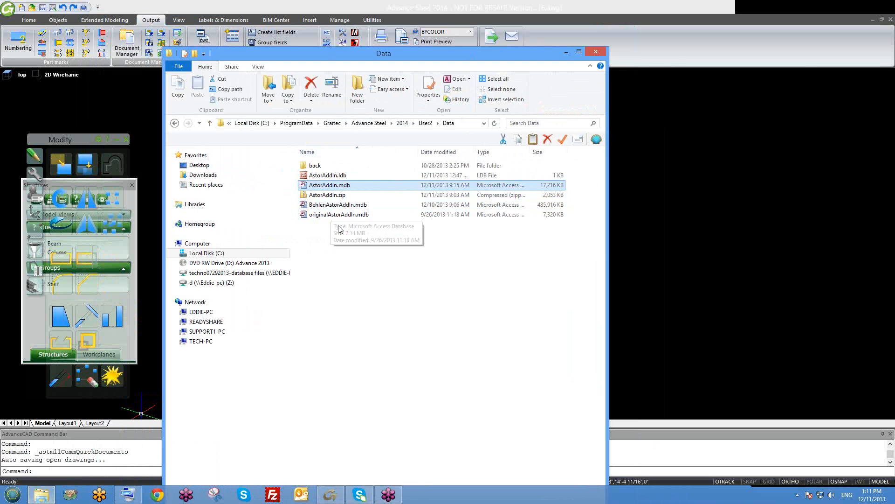
pyautogui.click(340, 230)
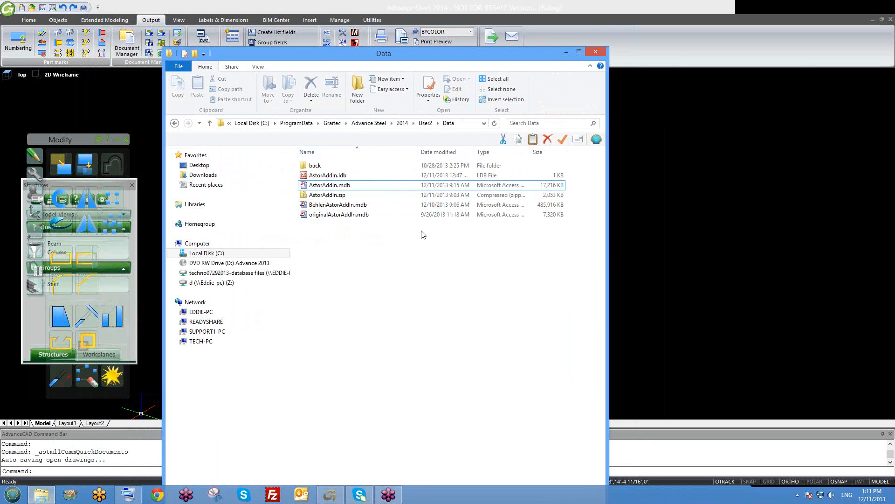
pyautogui.click(322, 187)
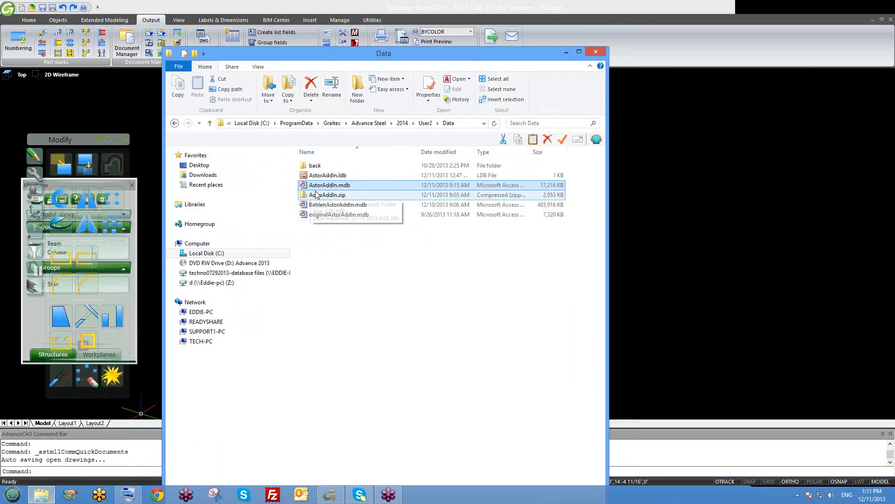
pyautogui.click(316, 216)
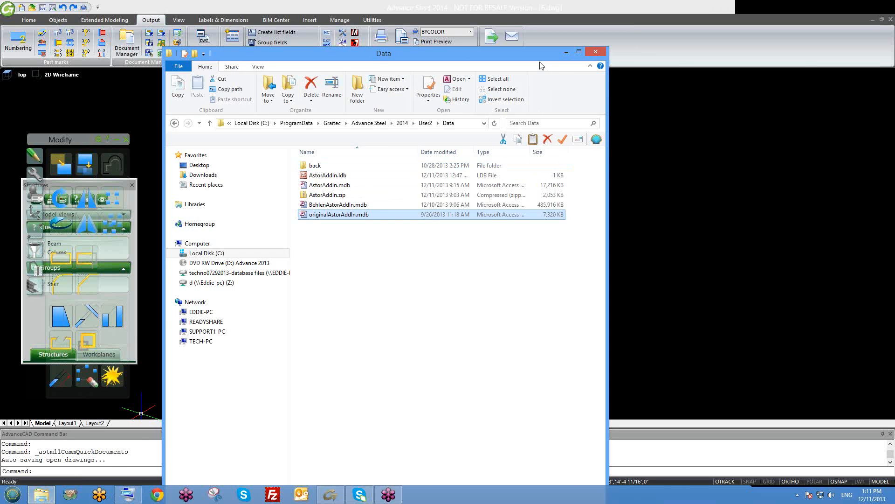
pyautogui.moveTo(540, 65); pyautogui.dragTo(541, 94)
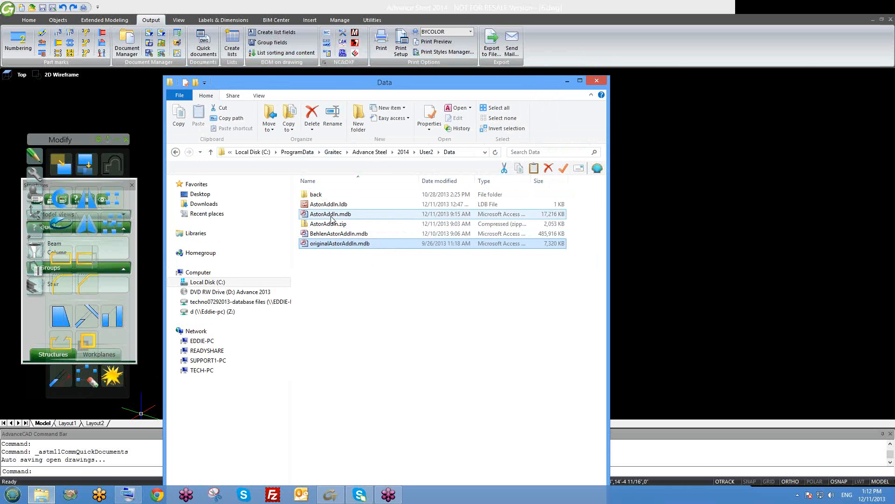
pyautogui.click(332, 216)
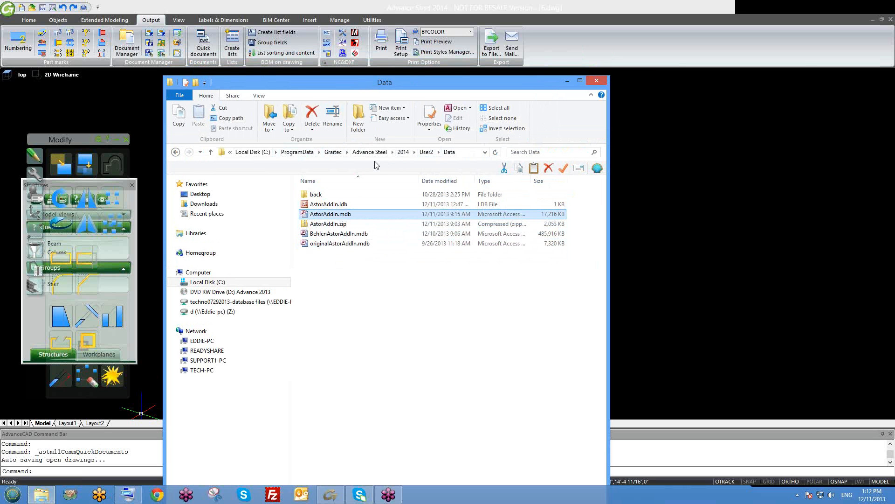
pyautogui.moveTo(451, 88); pyautogui.dragTo(460, 75)
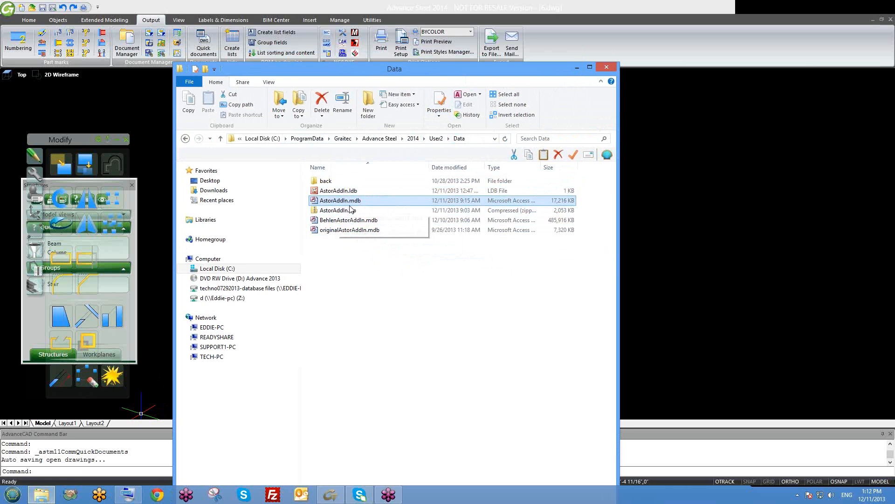
pyautogui.click(577, 67)
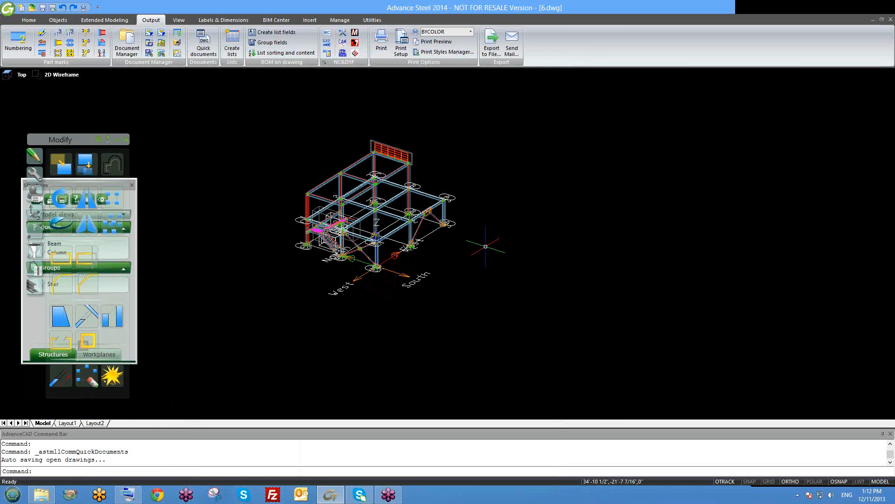
pyautogui.keyDown('shift'); pyautogui.moveTo(432, 292); pyautogui.dragTo(403, 313, button='middle'); pyautogui.keyUp('shift')
pyautogui.scroll(2, 390, 282)
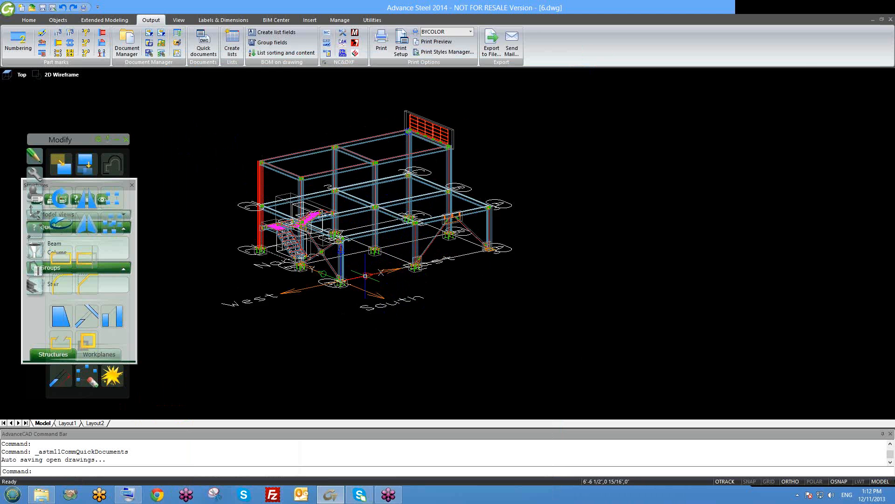
# Step: Examine the steel frame model, closely viewing the stair, bracing, column bases and the beams around the origin
pyautogui.scroll(2, 361, 282)
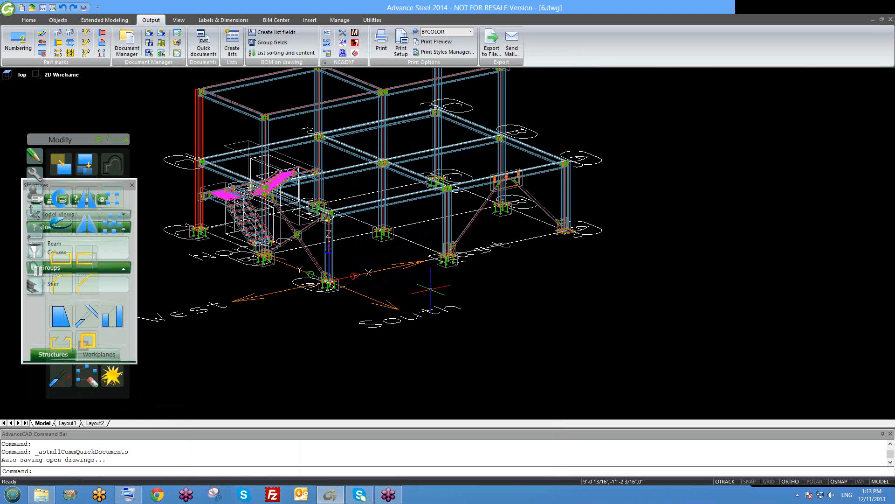
pyautogui.scroll(2, 327, 284)
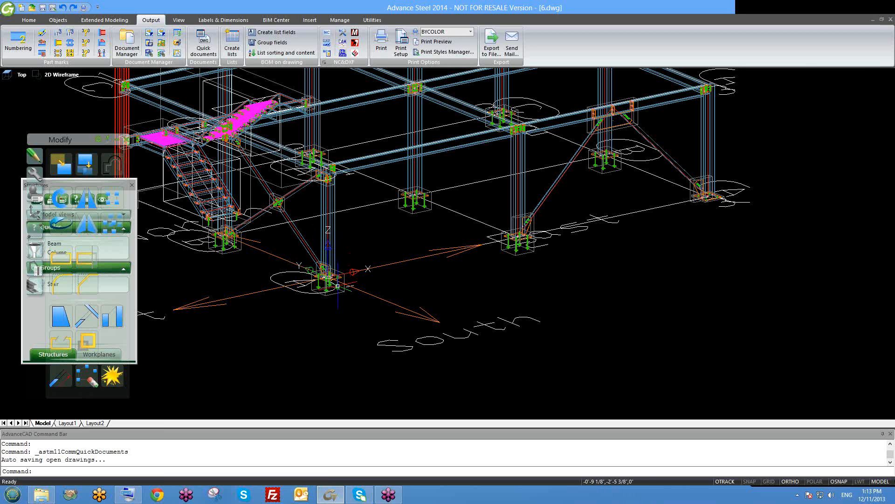
pyautogui.scroll(-3, 337, 283)
pyautogui.scroll(-2, 457, 242)
pyautogui.scroll(1, 440, 248)
pyautogui.scroll(2, 406, 243)
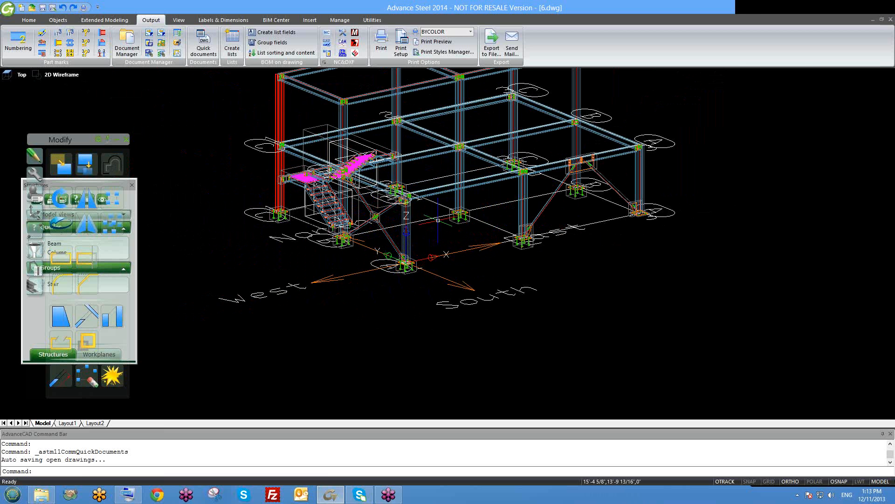
pyautogui.scroll(2, 413, 266)
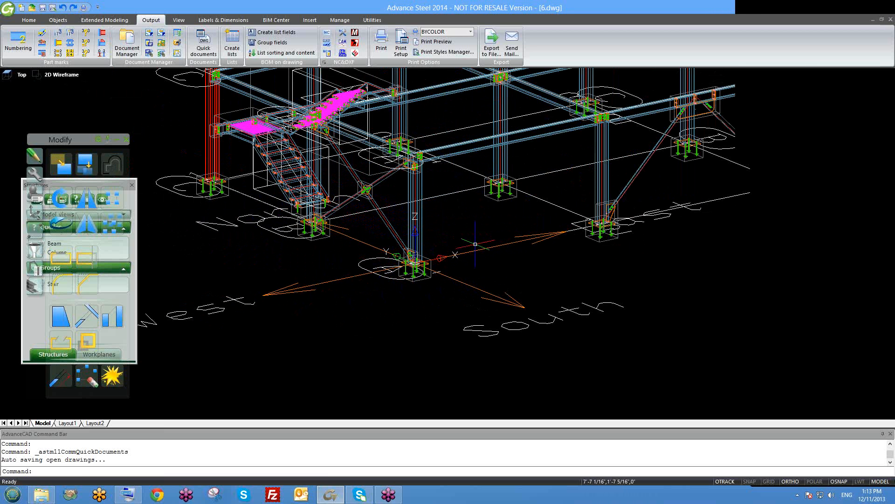
pyautogui.scroll(-3, 439, 275)
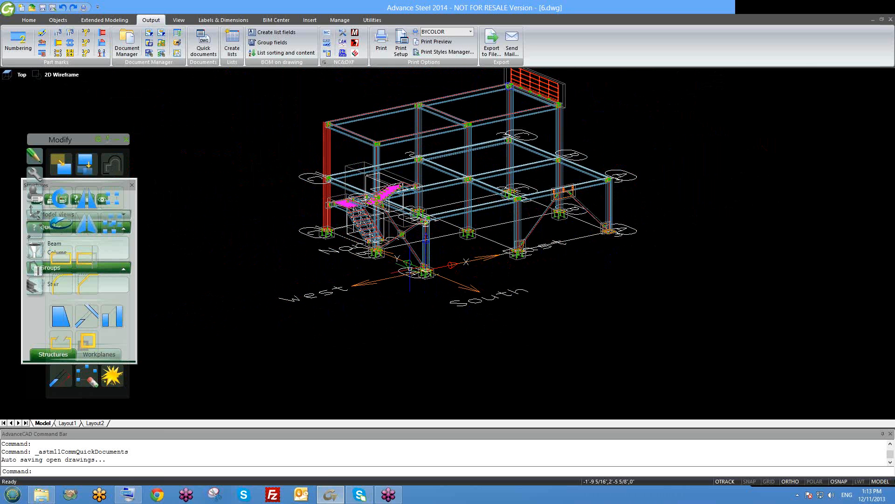
# Step: Open Quick documents, expand the user drawing styles and widen the category tree
pyautogui.click(204, 52)
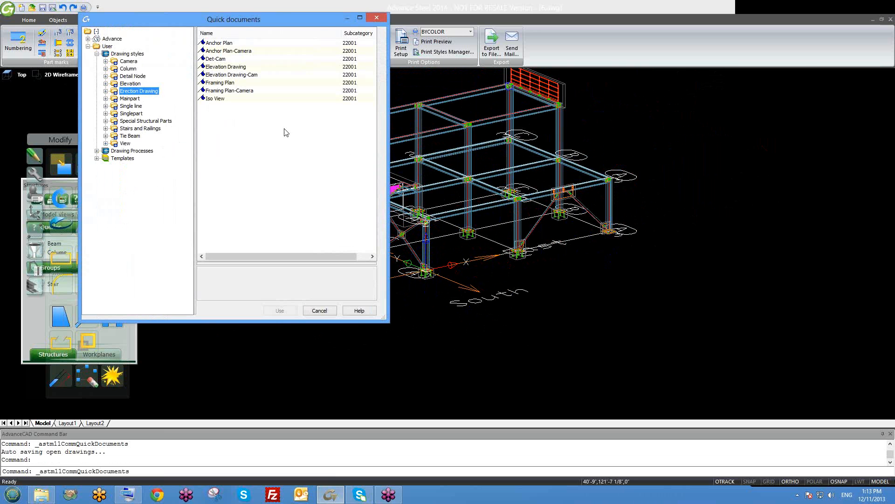
pyautogui.doubleClick(104, 54)
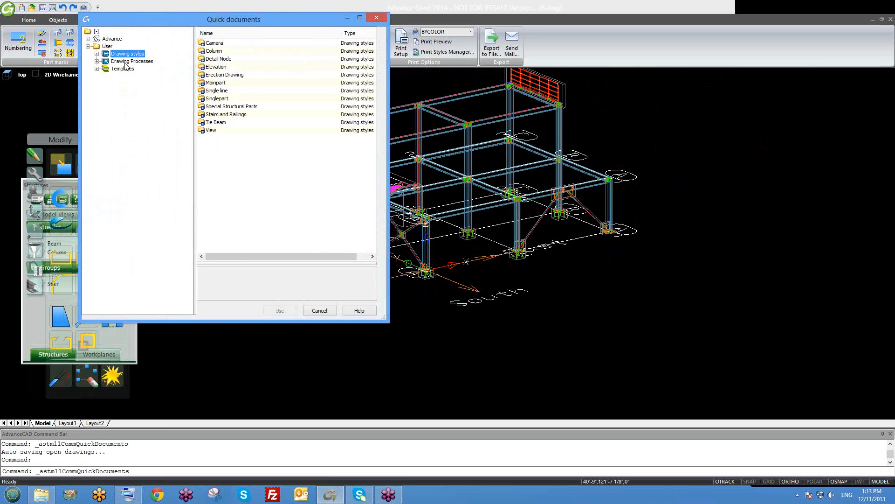
pyautogui.click(97, 54)
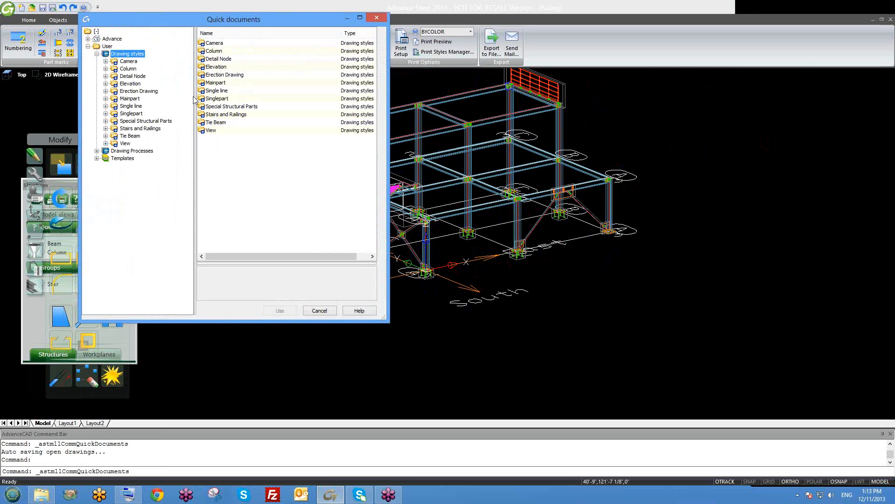
pyautogui.moveTo(195, 97); pyautogui.dragTo(219, 93)
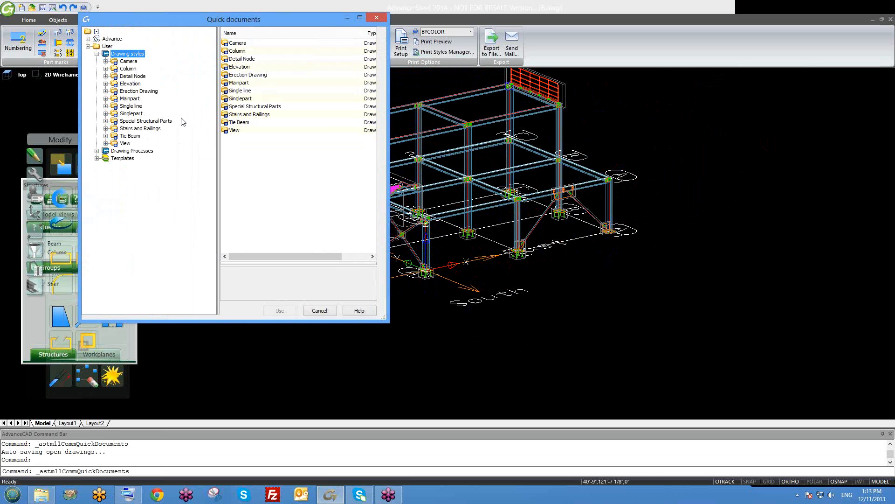
# Step: List the styles in the user Erection Drawing category, preview Anchor Plan and cancel Quick documents
pyautogui.doubleClick(128, 91)
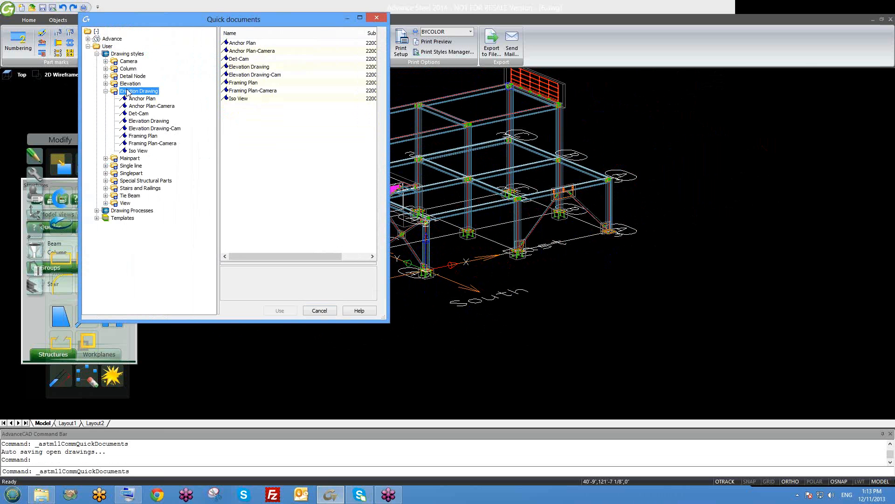
pyautogui.click(132, 99)
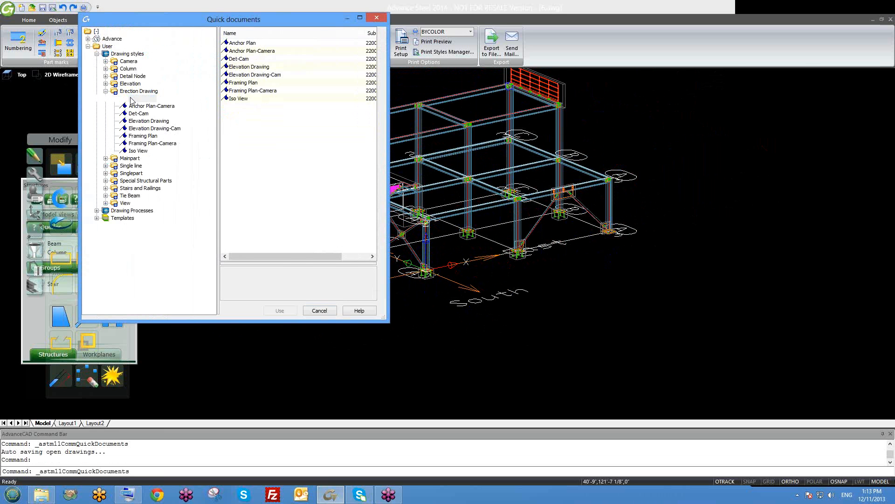
pyautogui.click(332, 313)
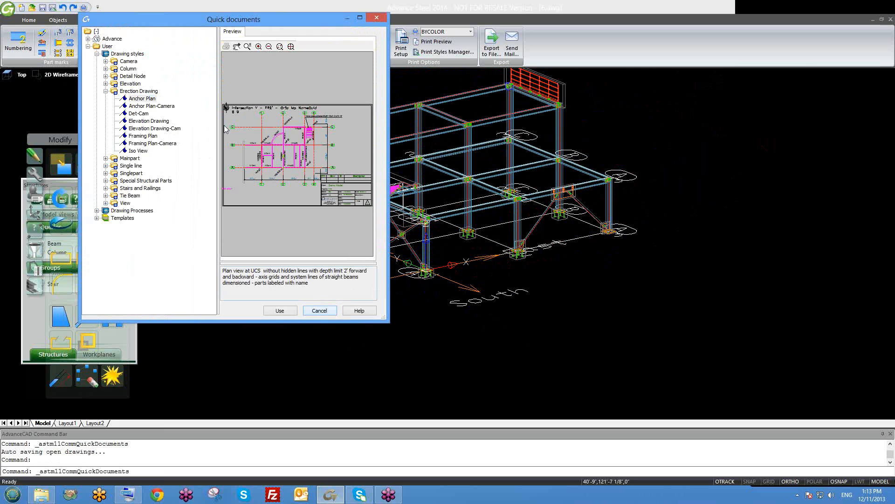
pyautogui.click(328, 316)
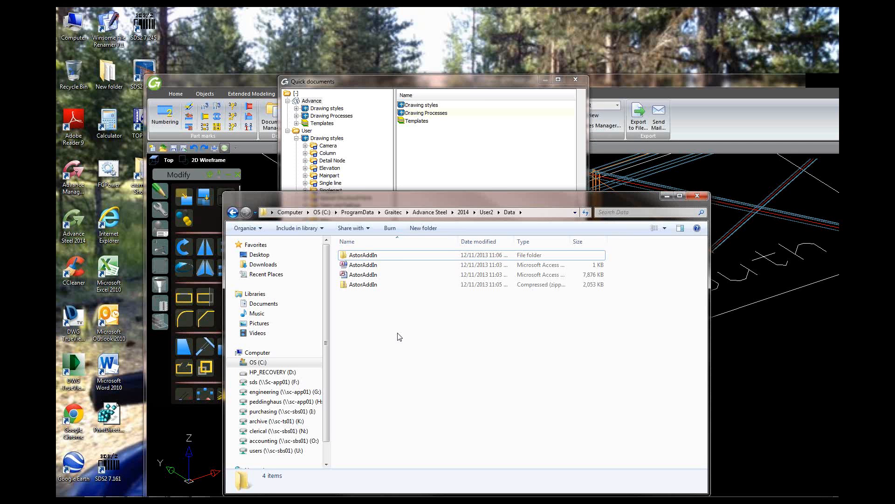
# Step: Examine the contents of the AstorAddIn zip archive and return to the User2 Data folder
pyautogui.doubleClick(387, 284)
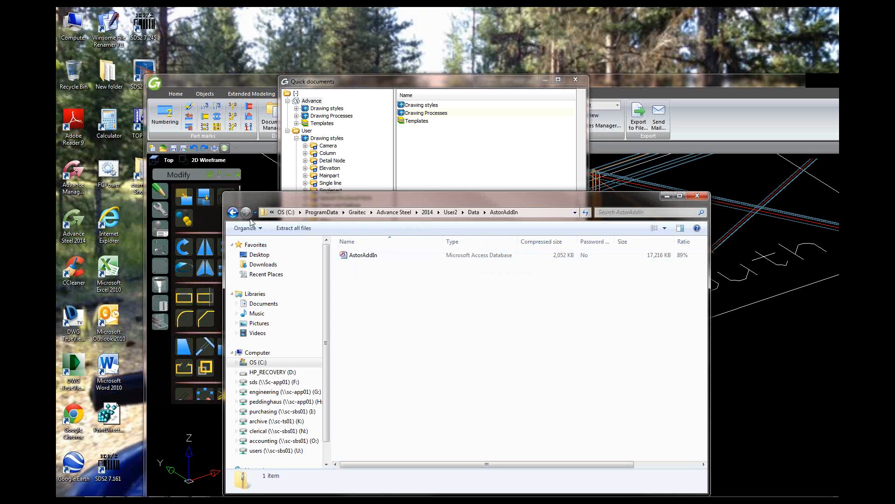
pyautogui.click(233, 212)
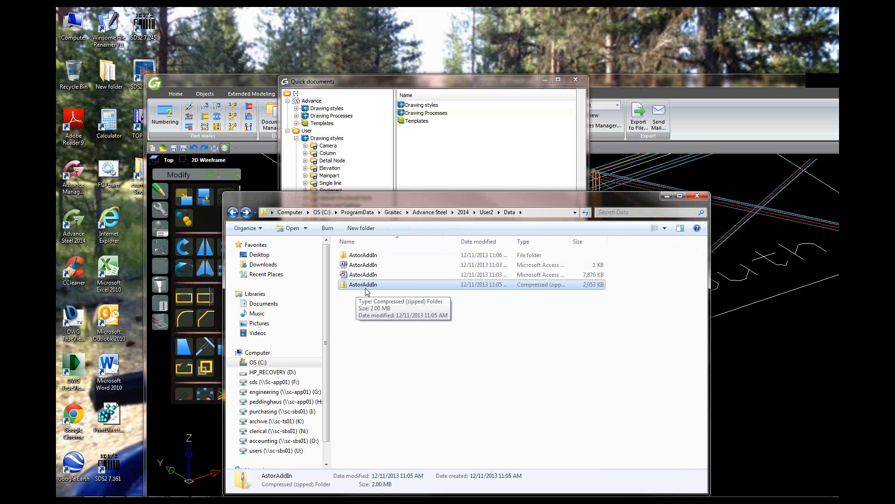
pyautogui.rightClick(366, 290)
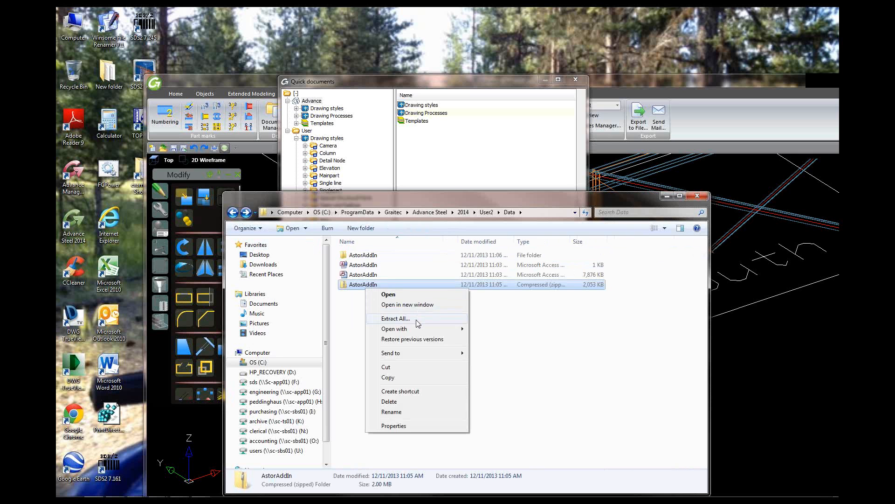
pyautogui.click(417, 321)
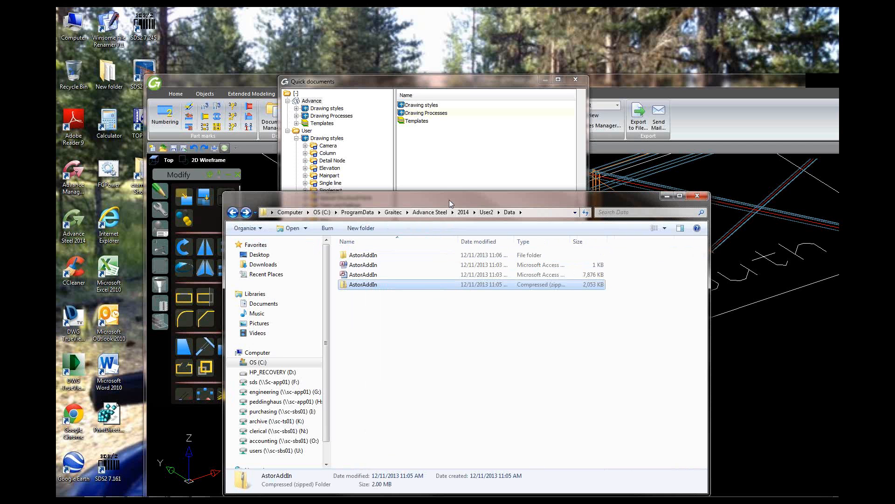
pyautogui.rightClick(362, 257)
pyautogui.click(393, 390)
pyautogui.click(371, 255)
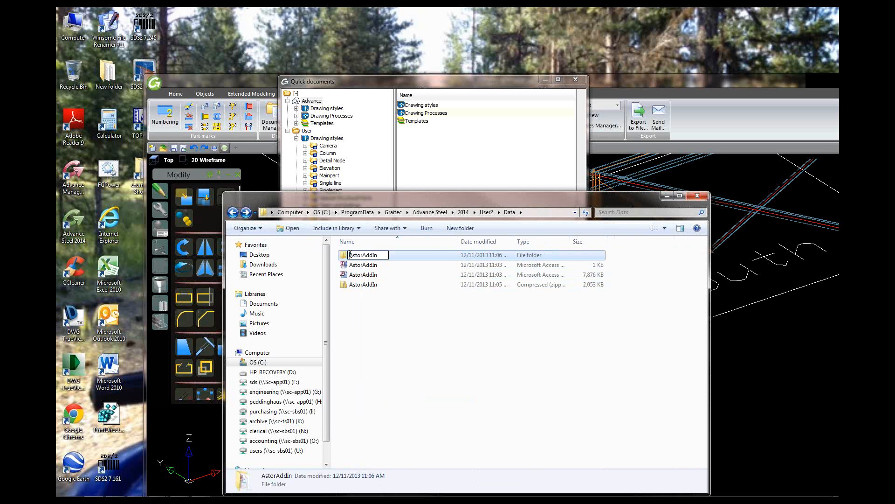
pyautogui.click(389, 320)
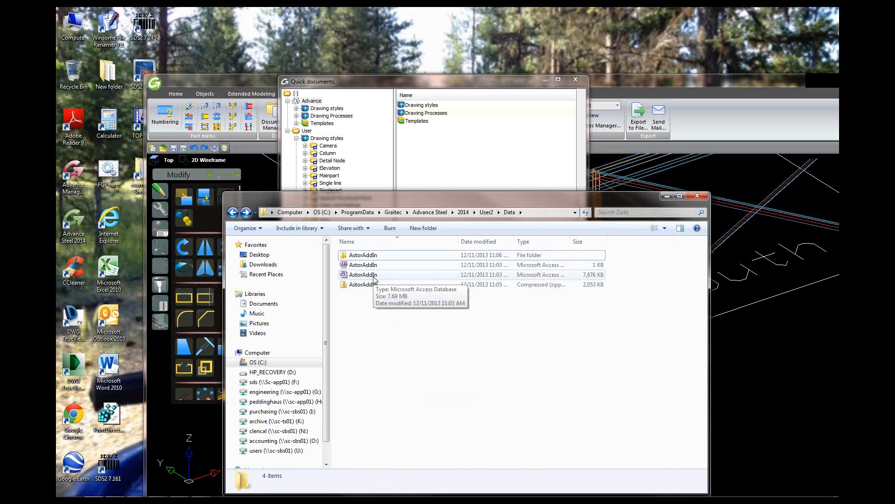
# Step: Try to rename the AstorAddIn Access database in the Data folder as AstorAddIn orig
pyautogui.rightClick(375, 279)
pyautogui.press('m')
pyautogui.click(381, 274)
pyautogui.write('orig')
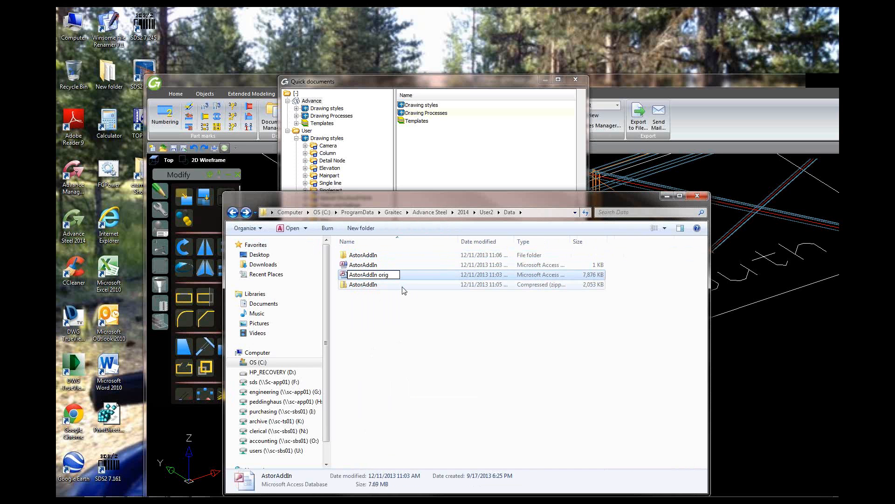
pyautogui.press('Return')
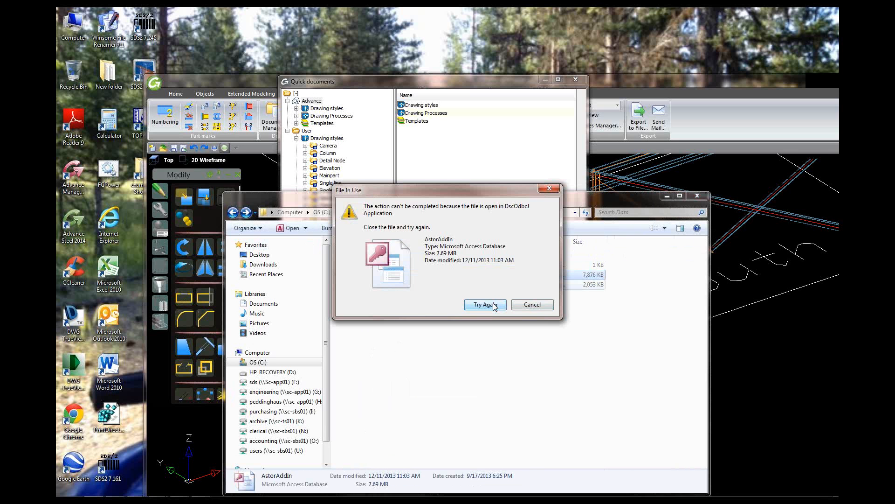
pyautogui.click(532, 304)
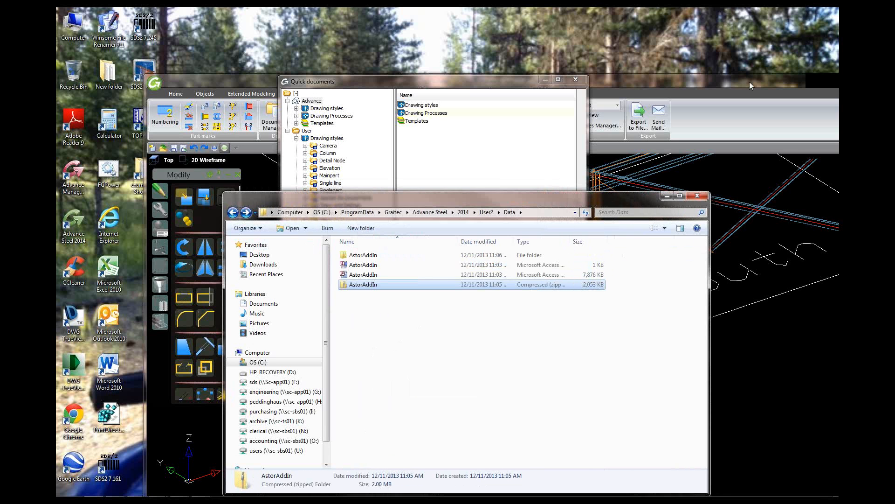
# Step: Close the Quick documents dialog and exit Advance Steel to release the AstorAddIn database
pyautogui.click(749, 83)
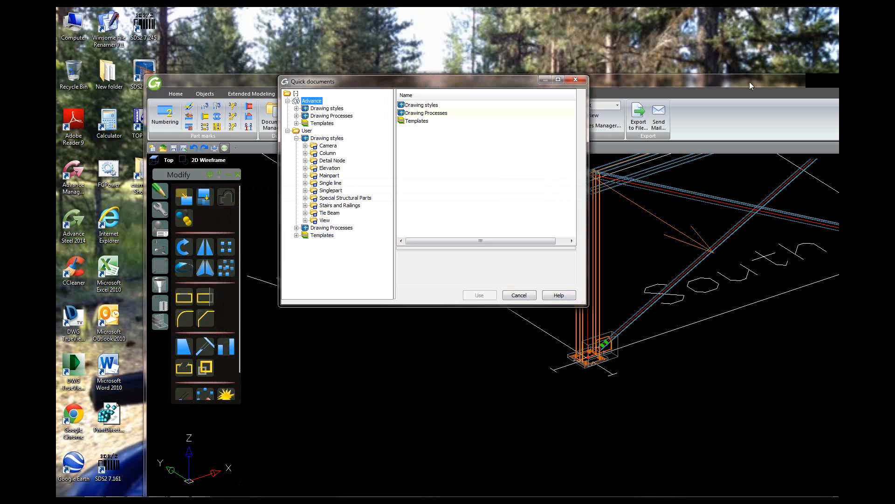
pyautogui.click(577, 82)
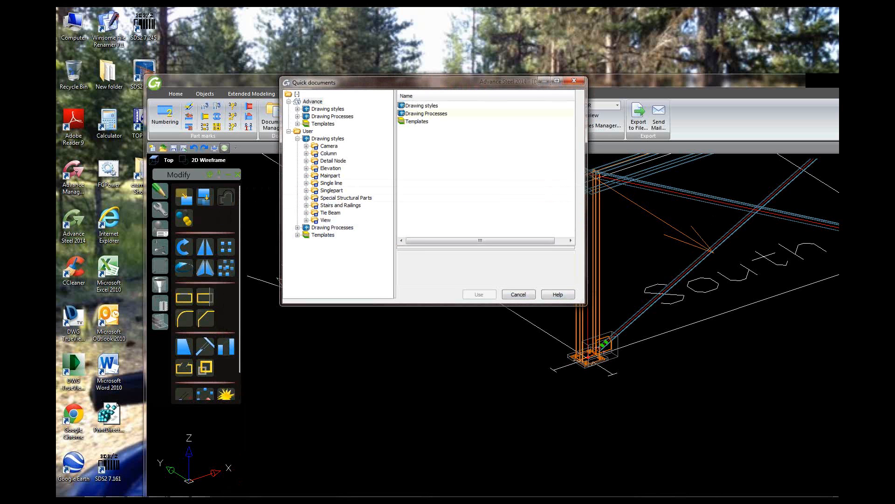
pyautogui.moveTo(484, 76); pyautogui.dragTo(478, 70)
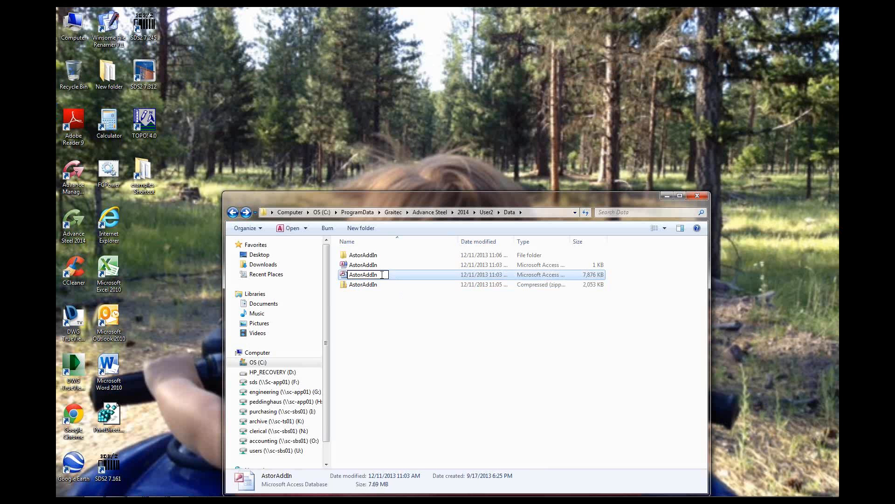
# Step: Rename the AstorAddIn Access database in the User2 Data folder as AstorAddInold
pyautogui.write('old')
pyautogui.click(386, 304)
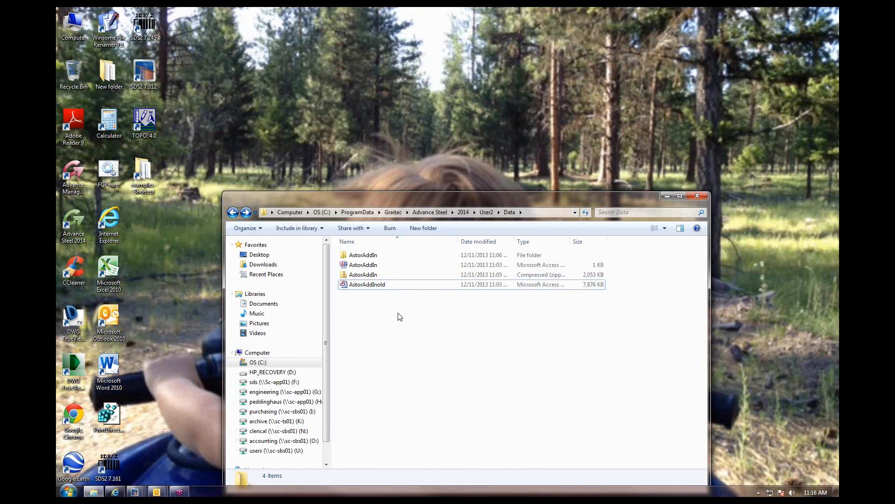
# Step: Extract the AstorAddIn zip archive into the Data\AstorAddIn folder, copying the database but keeping both files
pyautogui.click(371, 276)
pyautogui.rightClick(371, 277)
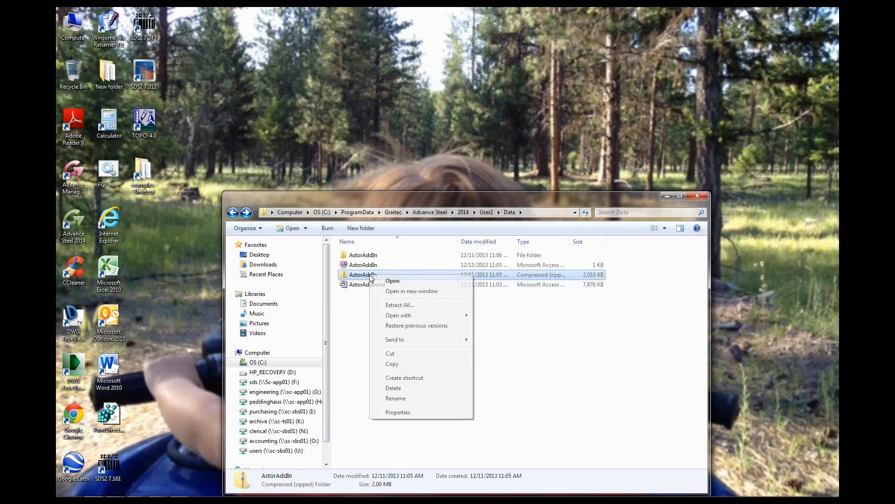
pyautogui.click(418, 307)
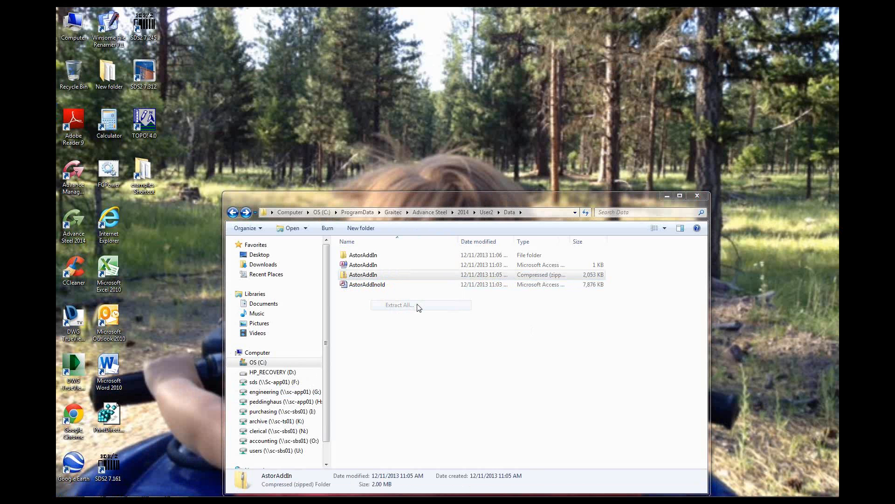
pyautogui.click(541, 347)
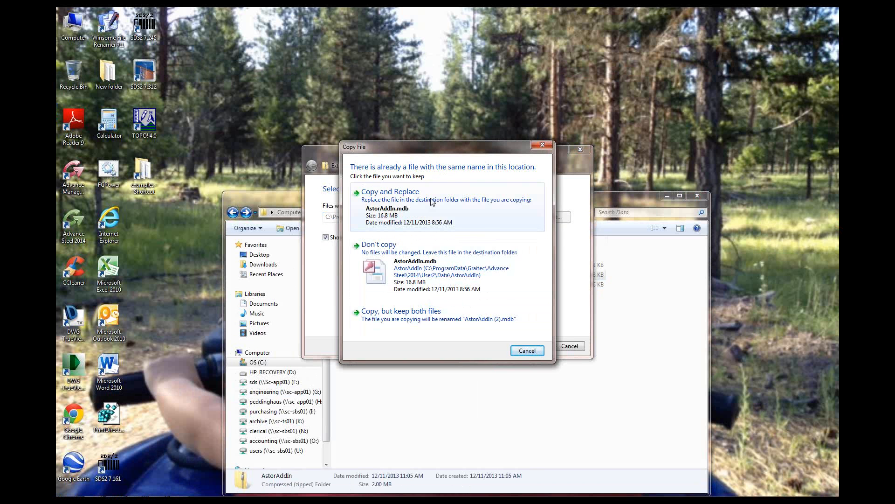
pyautogui.click(426, 319)
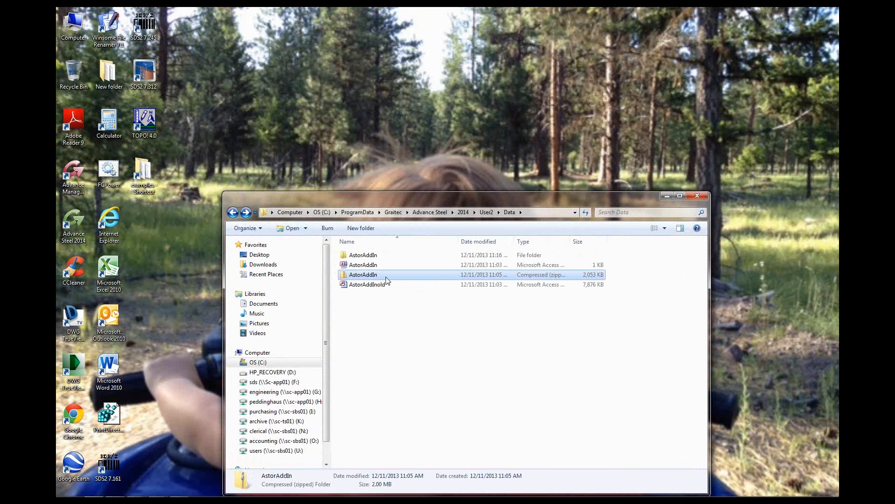
# Step: Extract the AstorAddIn zip archive directly into the User2 Data folder, removing the AstorAddIn subfolder from the destination path
pyautogui.rightClick(386, 279)
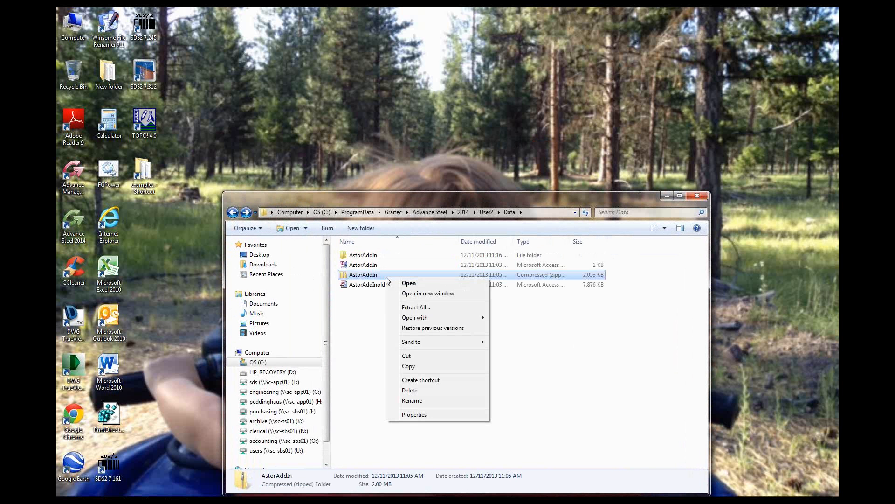
pyautogui.click(412, 312)
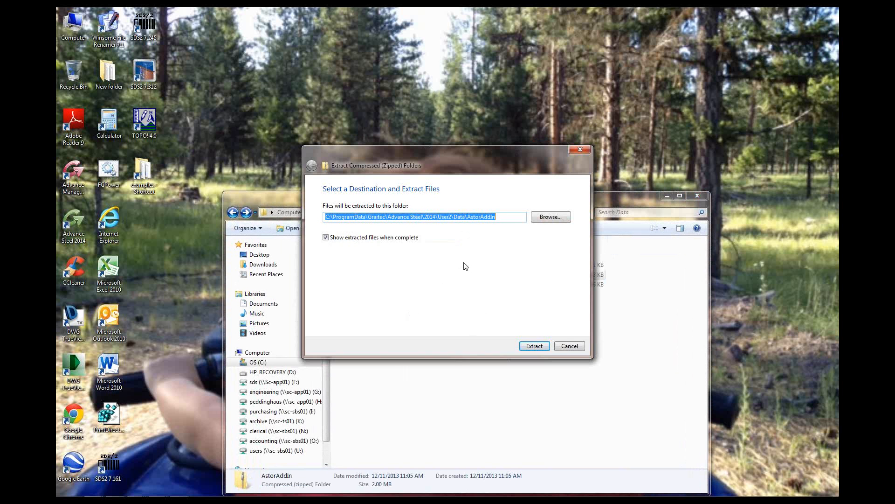
pyautogui.click(497, 217)
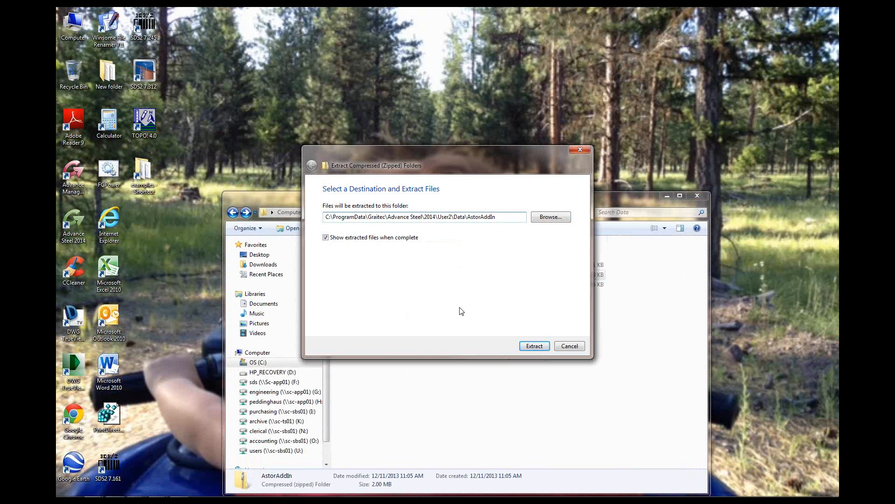
pyautogui.press('BackSpace')
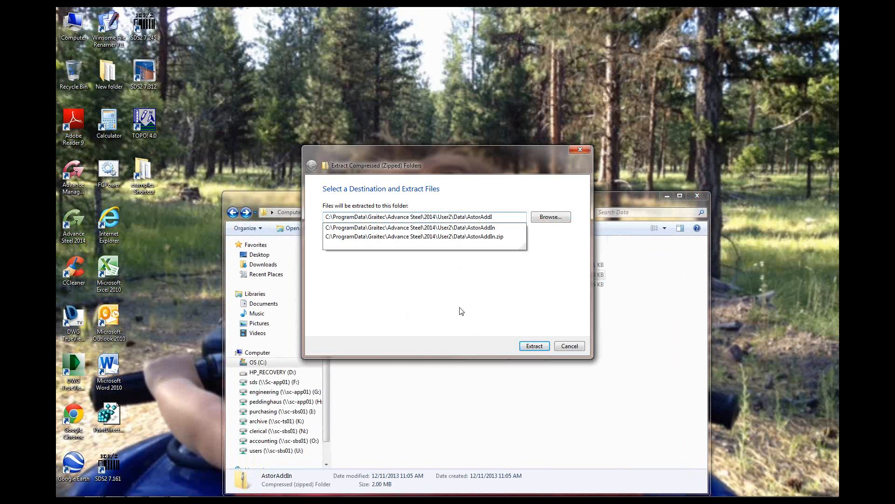
pyautogui.press('BackSpace')
pyautogui.press('BackSpace')
pyautogui.press('BackSpace')
pyautogui.press('BackSpace')
pyautogui.press('BackSpace')
pyautogui.press('BackSpace')
pyautogui.press('BackSpace')
pyautogui.press('BackSpace')
pyautogui.click(542, 345)
pyautogui.click(542, 345)
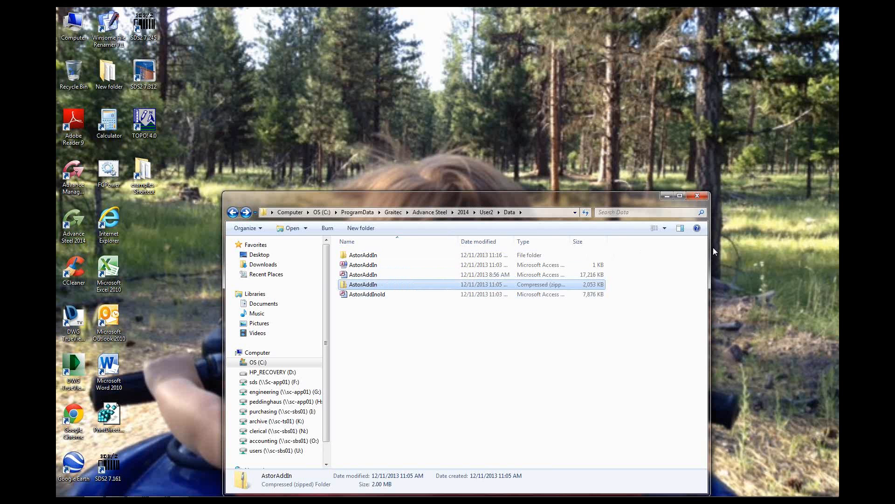
# Step: Close the Data folder window, start Advance Steel 2014 and open the recent project DAY 2.dwg
pyautogui.click(701, 198)
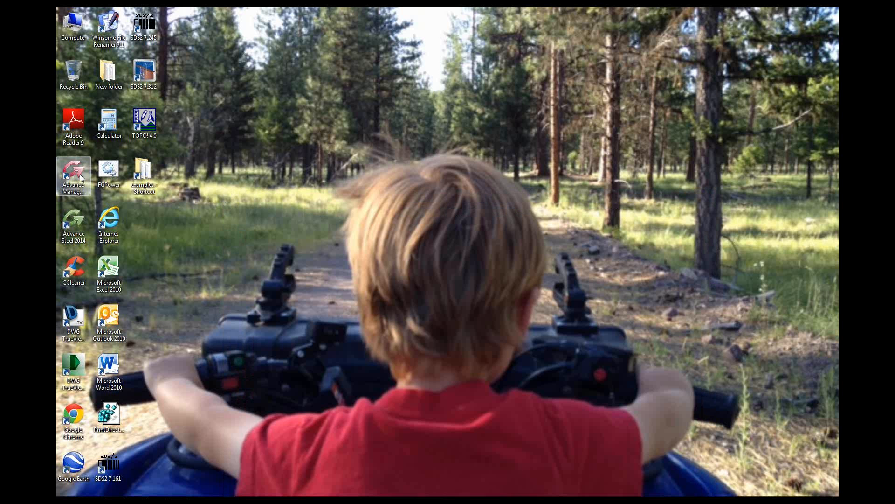
pyautogui.doubleClick(73, 223)
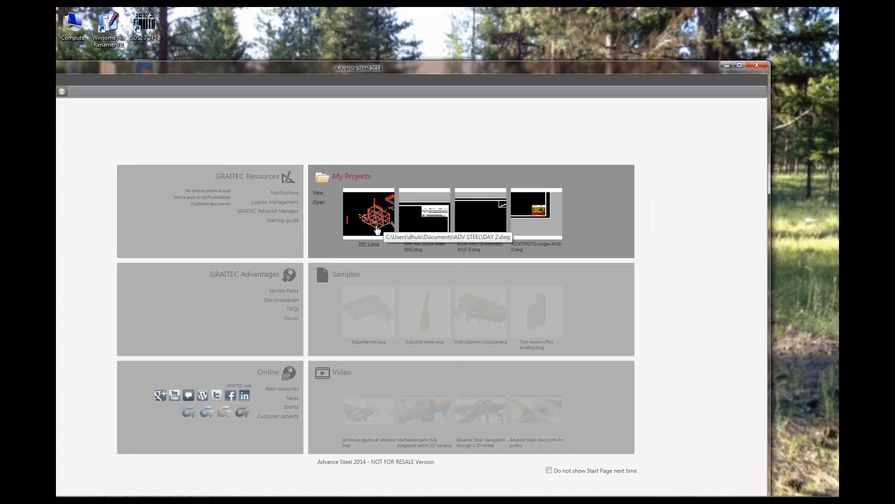
pyautogui.click(377, 230)
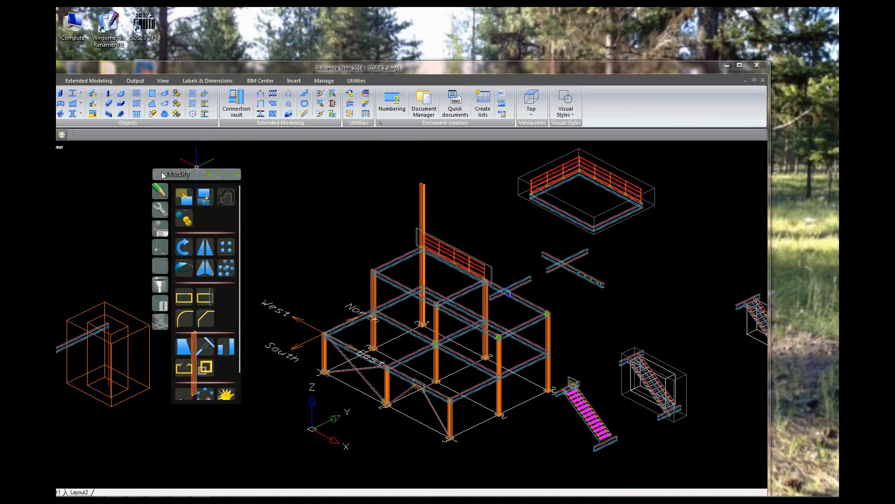
pyautogui.moveTo(110, 170)
pyautogui.mouseDown()
pyautogui.moveTo(86, 170)
pyautogui.moveTo(113, 166)
pyautogui.mouseUp()
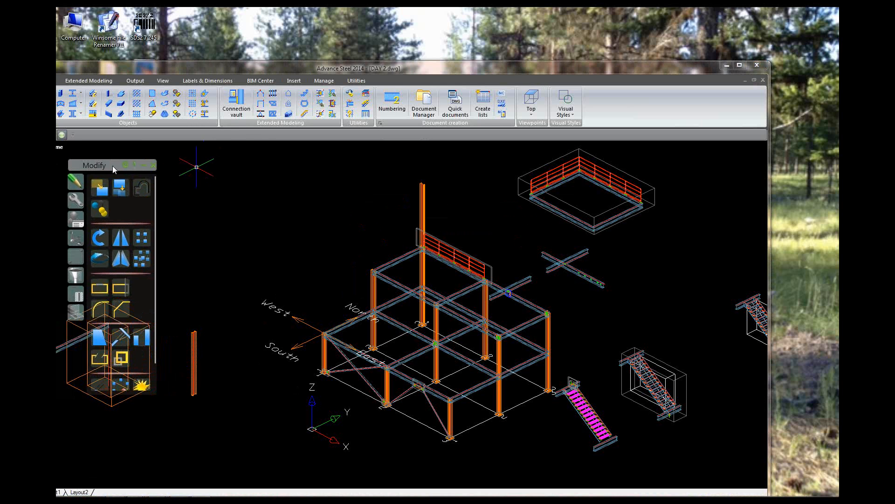
# Step: Open Quick documents and expand the User drawing styles down to the Erection Drawing category
pyautogui.click(218, 82)
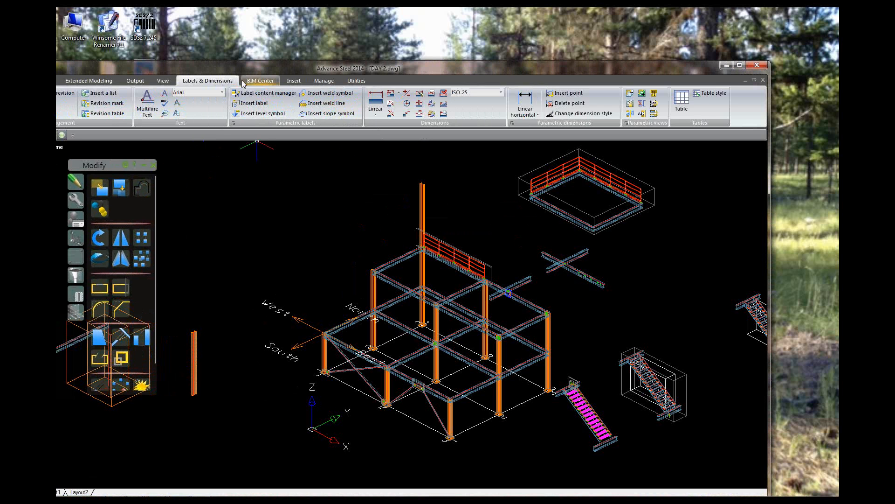
pyautogui.click(135, 82)
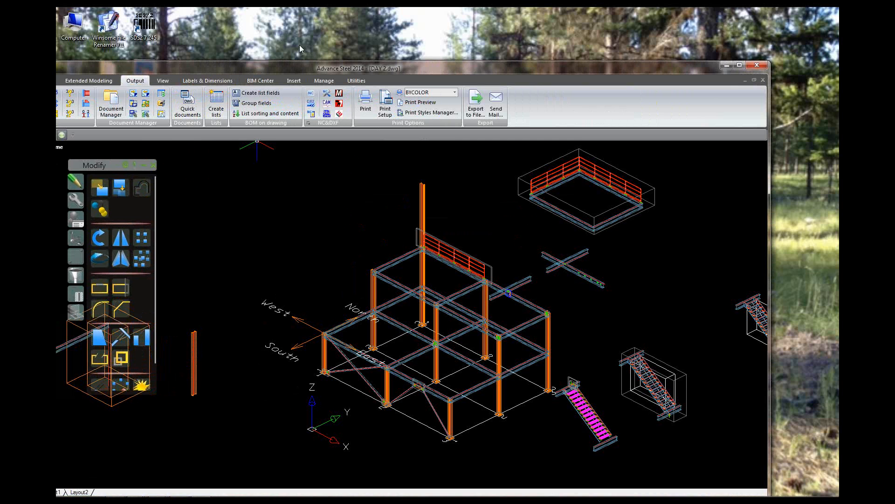
pyautogui.moveTo(300, 45); pyautogui.dragTo(329, 32)
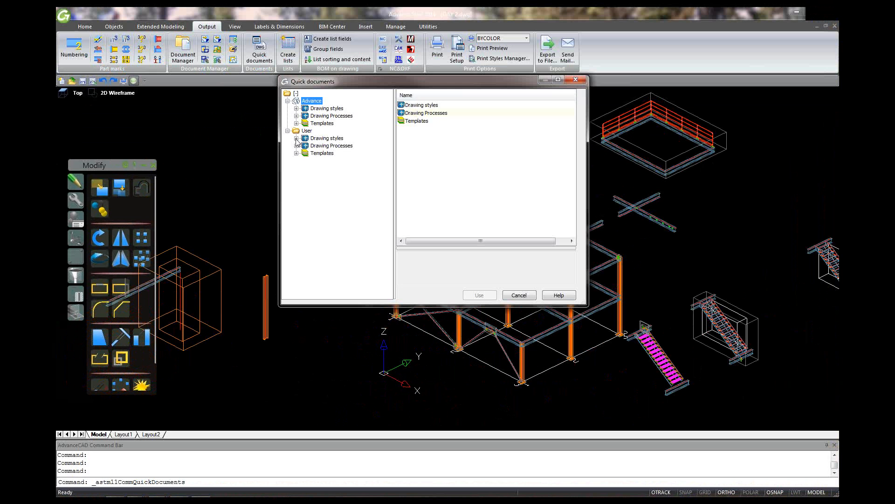
pyautogui.click(296, 138)
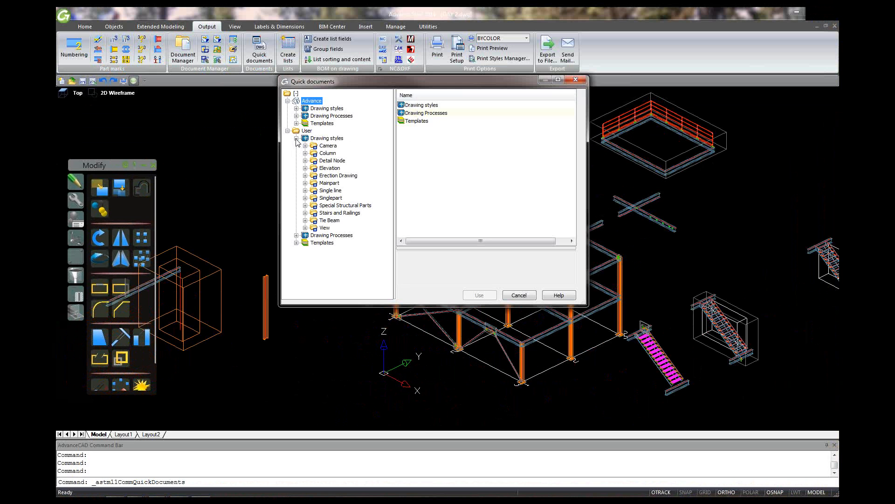
pyautogui.click(306, 175)
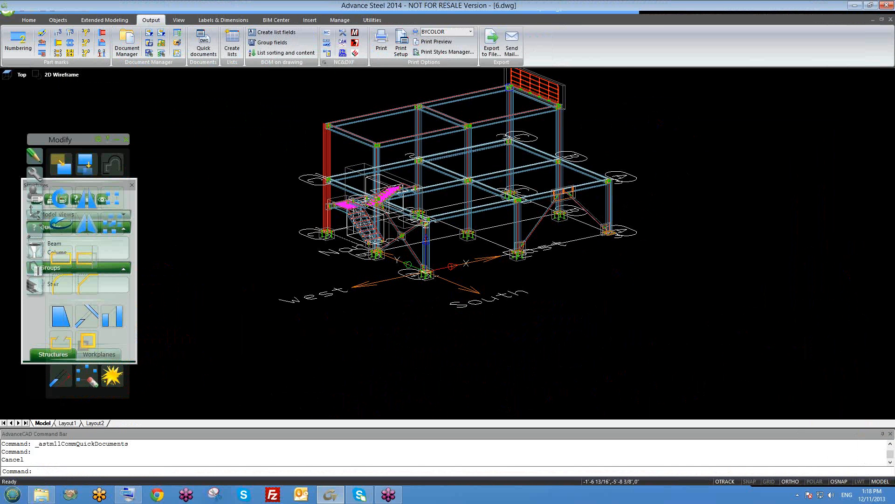
# Step: Start a drawing with the user Anchor Plan erection drawing style, accepting the 1/4"=1'-0" scale and the Anchor Plan title
pyautogui.scroll(3, 429, 271)
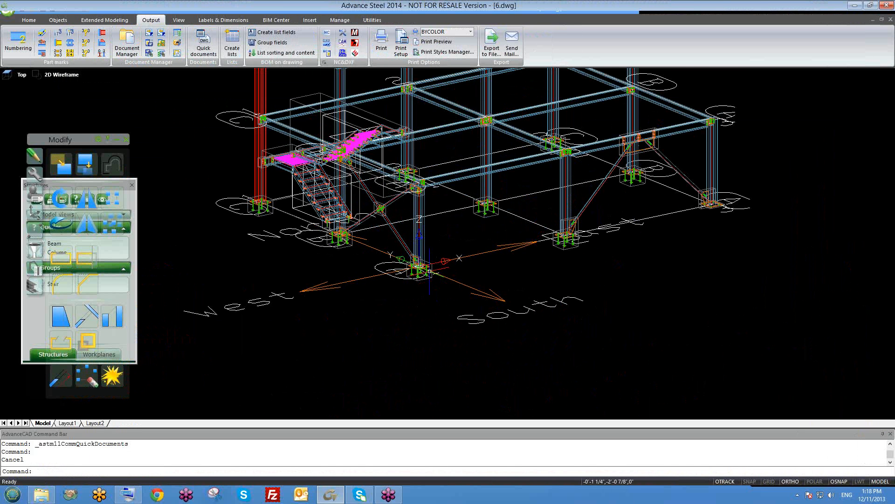
pyautogui.scroll(2, 429, 271)
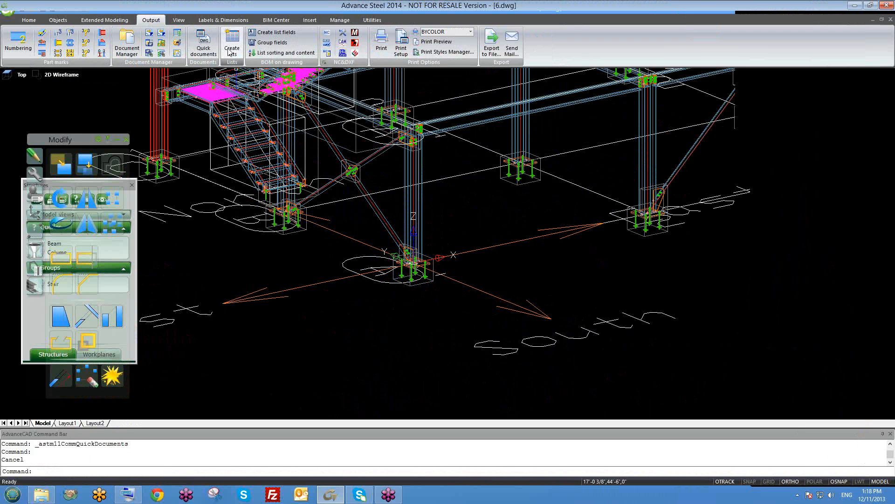
pyautogui.click(205, 46)
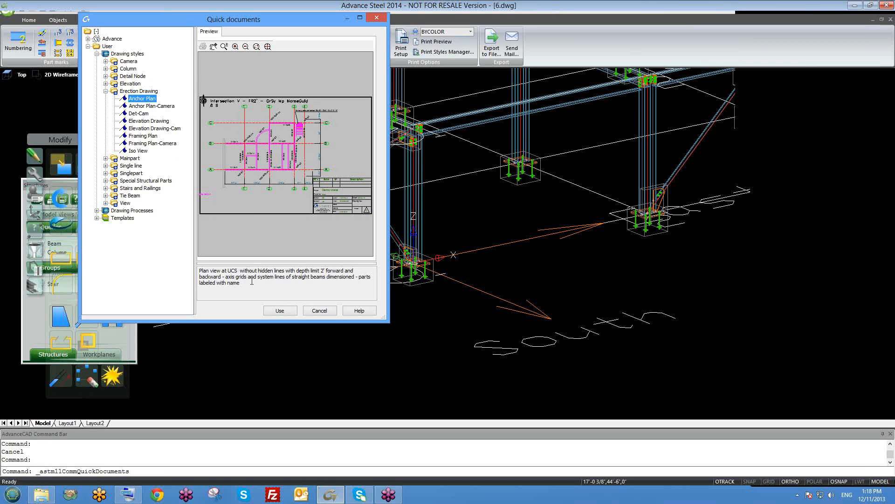
pyautogui.click(267, 312)
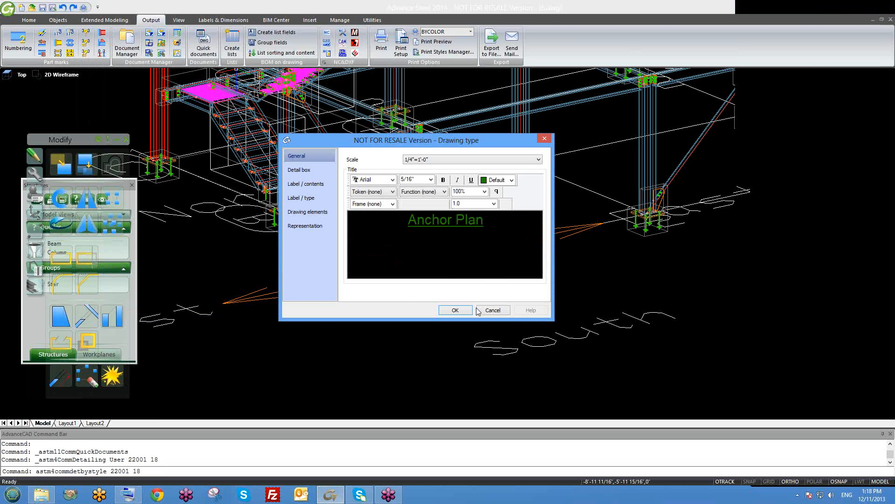
pyautogui.click(455, 239)
pyautogui.tripleClick(483, 226)
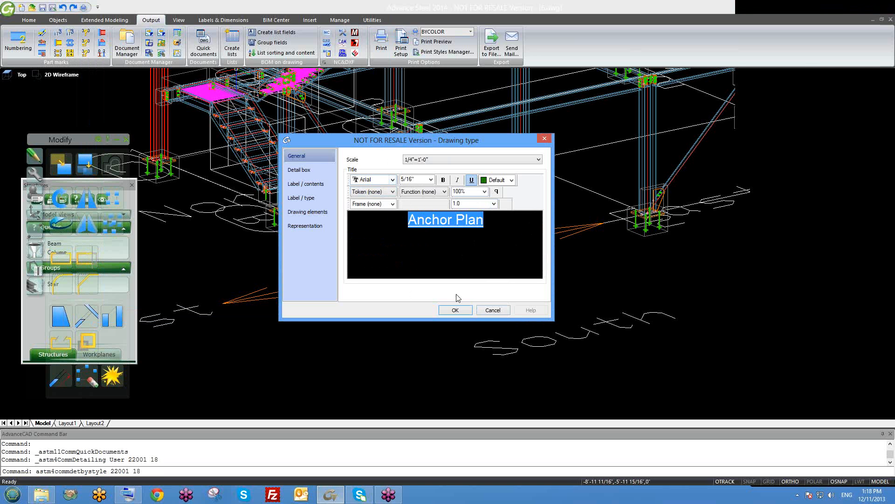
pyautogui.click(454, 311)
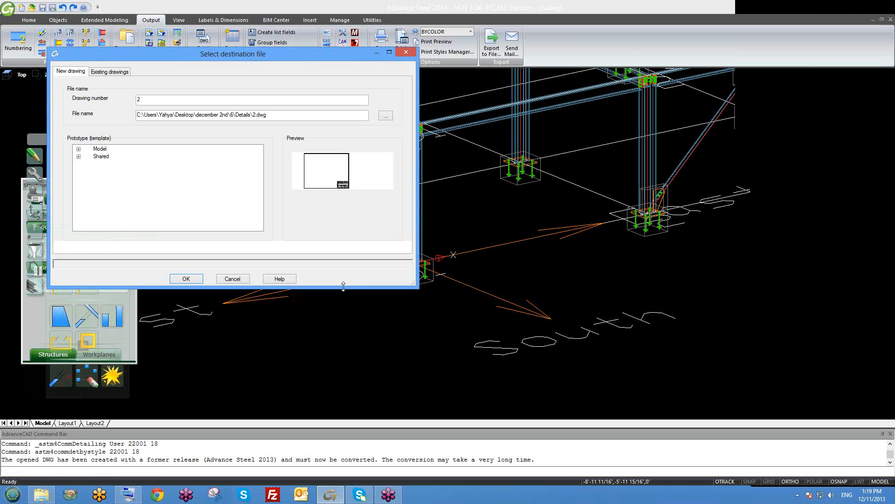
# Step: Browse the Model and Shared prototype template groups offered for the new drawing's destination file
pyautogui.moveTo(220, 59); pyautogui.dragTo(297, 80)
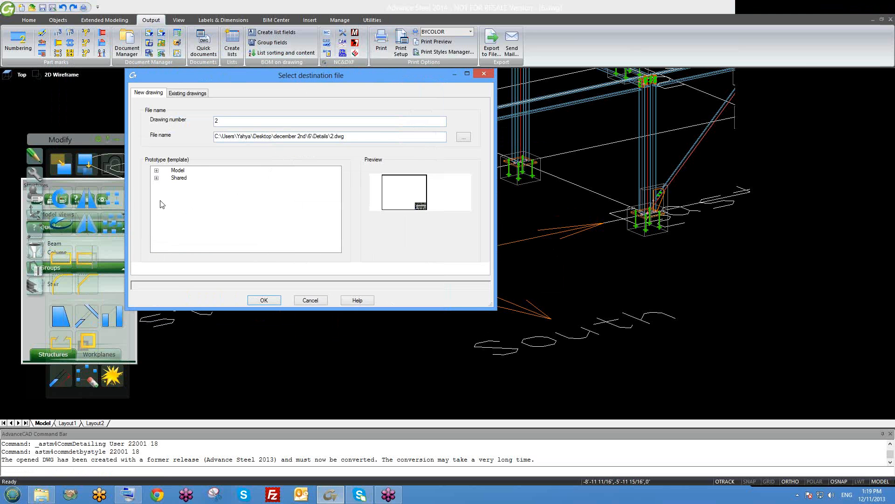
pyautogui.moveTo(286, 82); pyautogui.dragTo(323, 78)
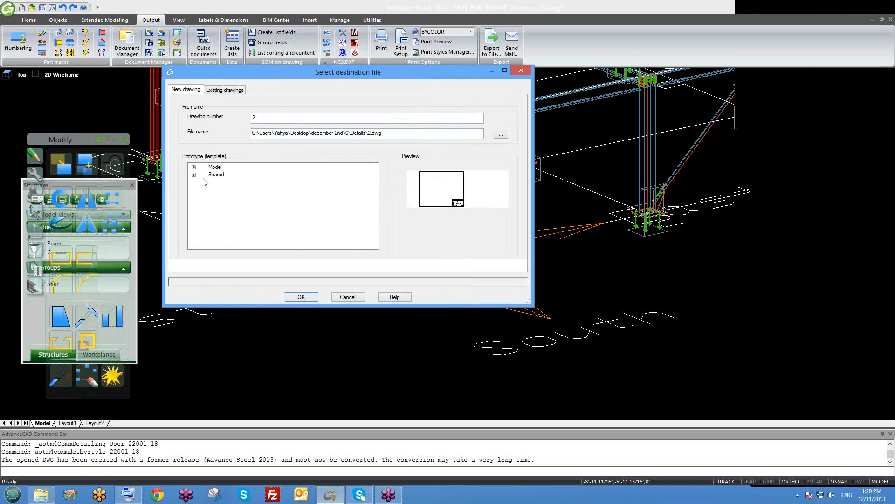
pyautogui.doubleClick(347, 134)
pyautogui.click(194, 167)
pyautogui.click(194, 190)
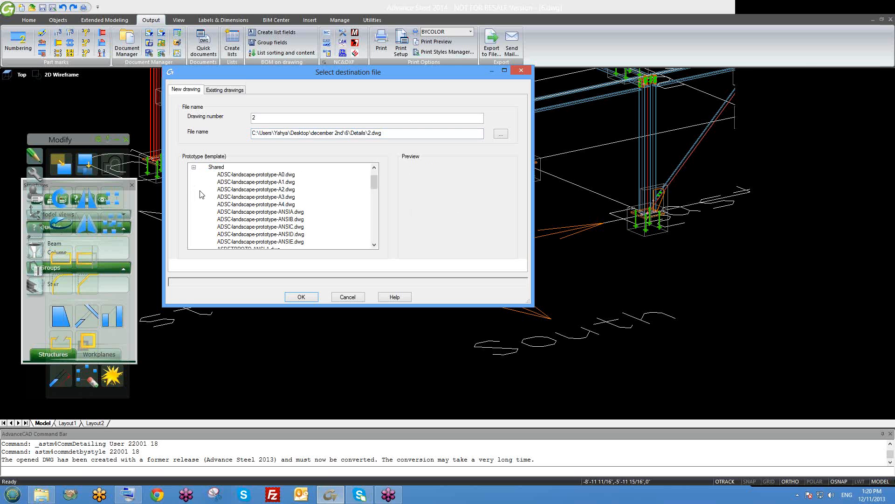
pyautogui.click(194, 168)
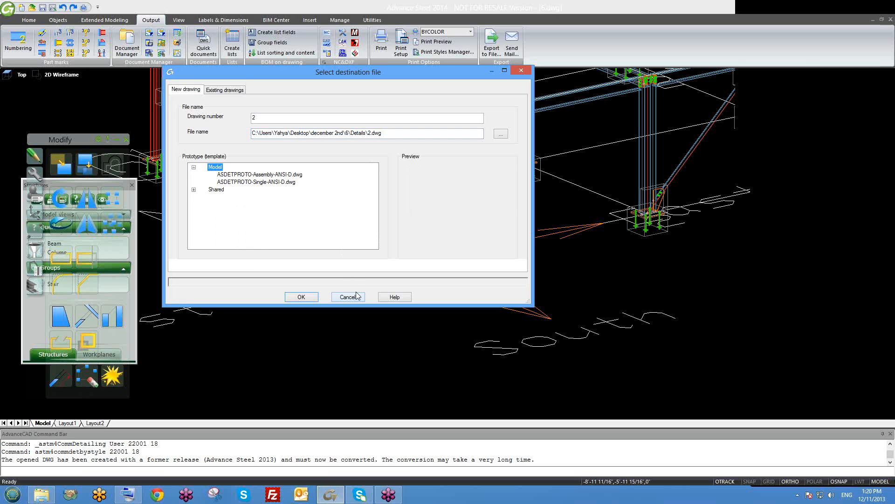
pyautogui.click(193, 167)
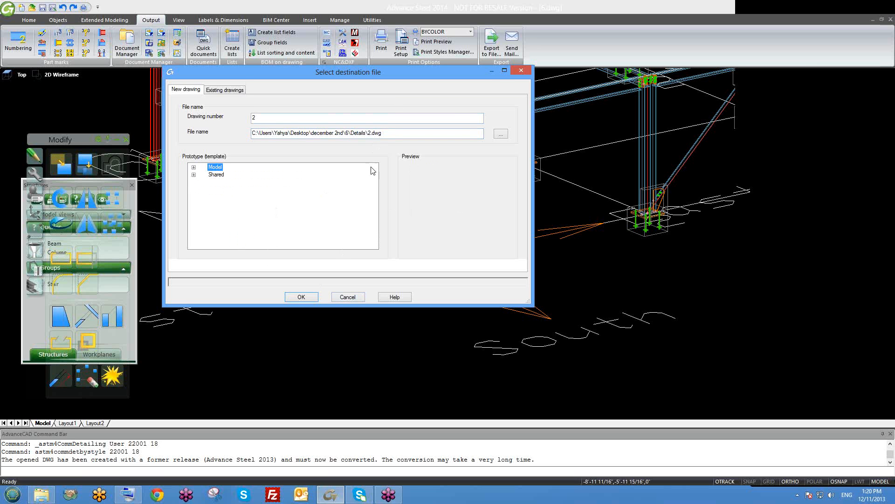
# Step: Compare the previews of the ASDETPROTO-Assembly-ANSI-D.dwg and ASDETPROTO-Single-ANSI-D.dwg model prototypes, then cancel the destination file selection
pyautogui.click(194, 167)
pyautogui.click(269, 174)
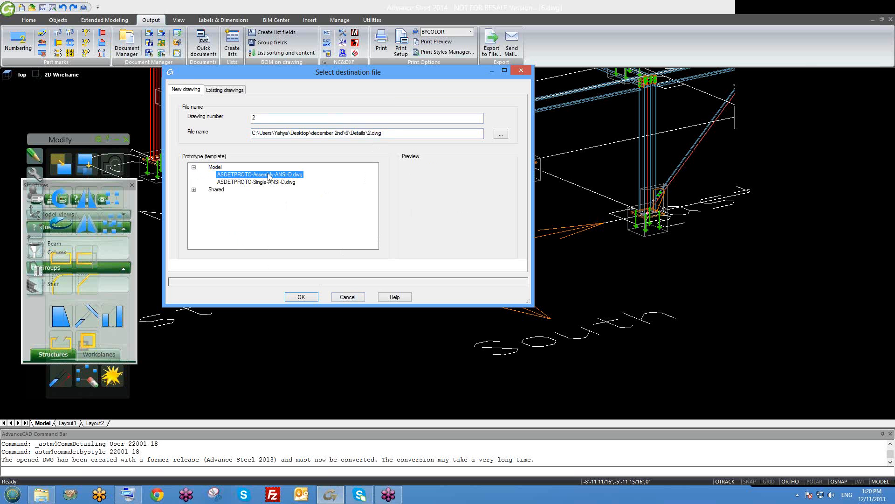
pyautogui.click(272, 183)
pyautogui.click(275, 175)
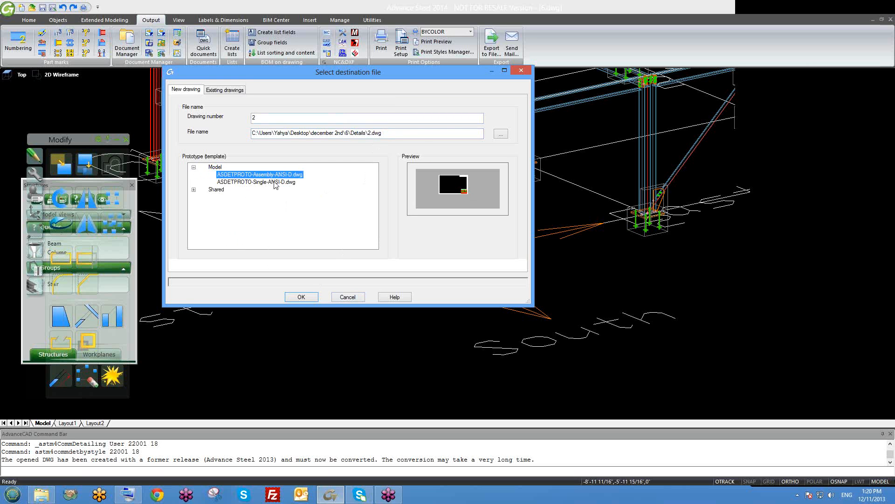
pyautogui.click(275, 182)
pyautogui.click(275, 176)
pyautogui.click(275, 183)
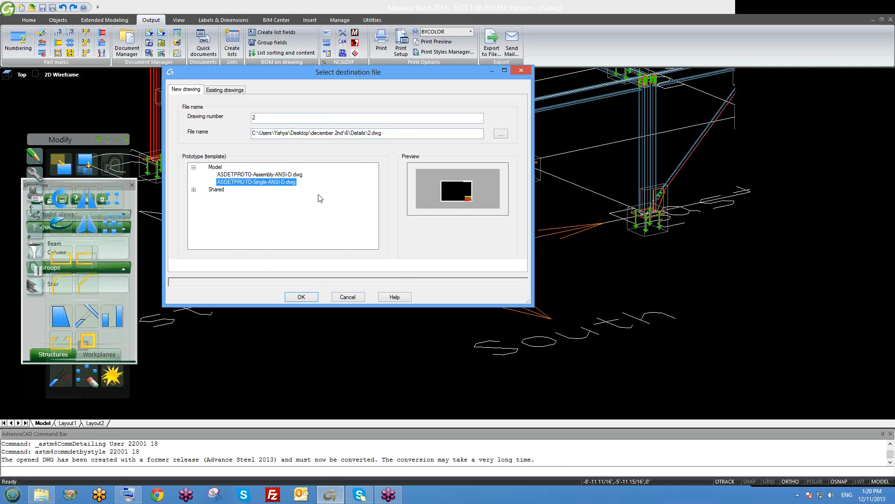
pyautogui.click(360, 299)
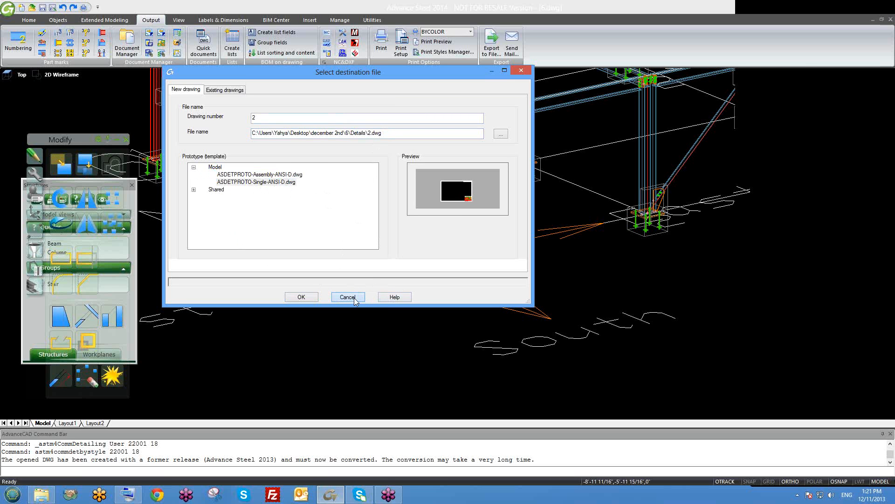
pyautogui.click(293, 175)
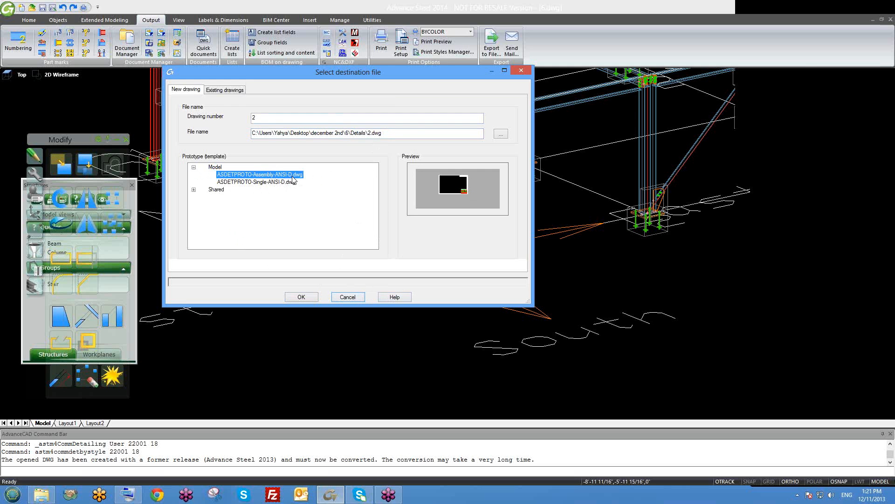
pyautogui.click(293, 182)
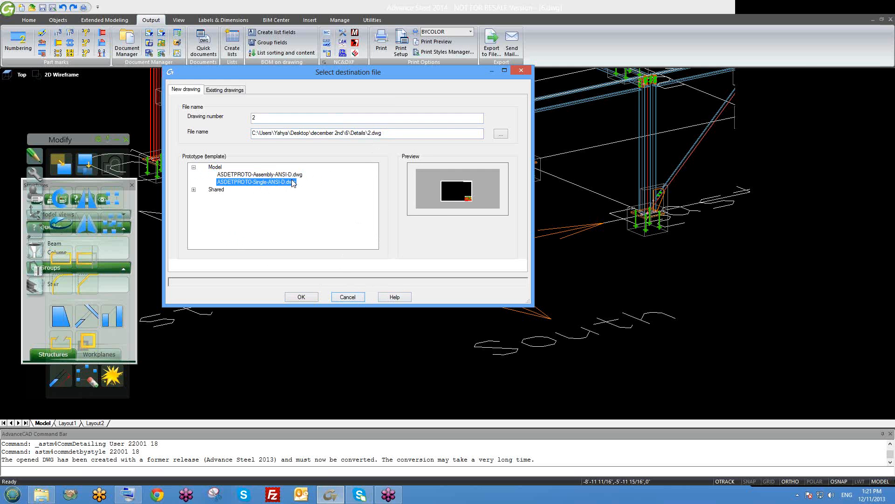
pyautogui.click(352, 298)
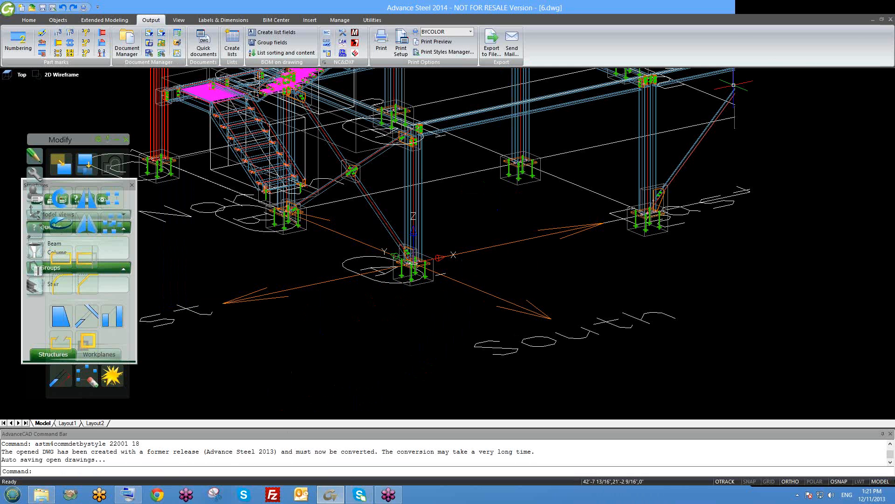
# Step: Switch to File Explorer, go up from the User2 Data folder to the Advance Steel 2014 folder to view its subfolders, and close it
pyautogui.click(46, 494)
pyautogui.click(50, 494)
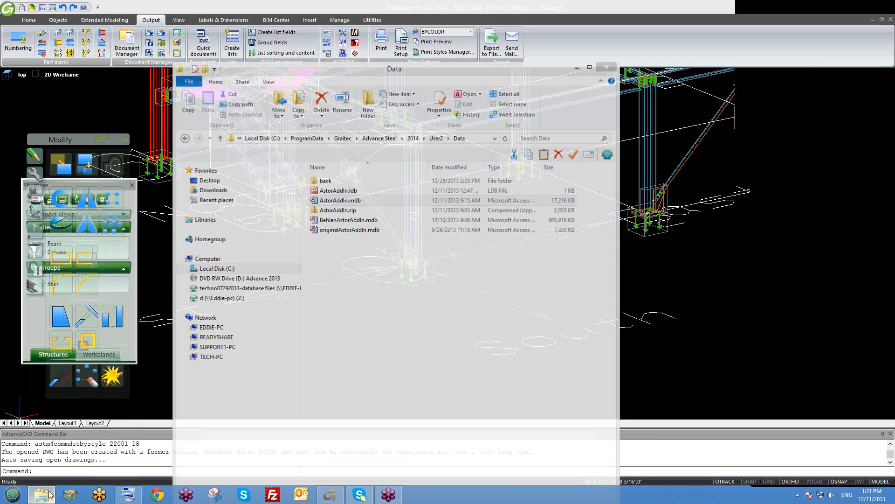
pyautogui.click(50, 494)
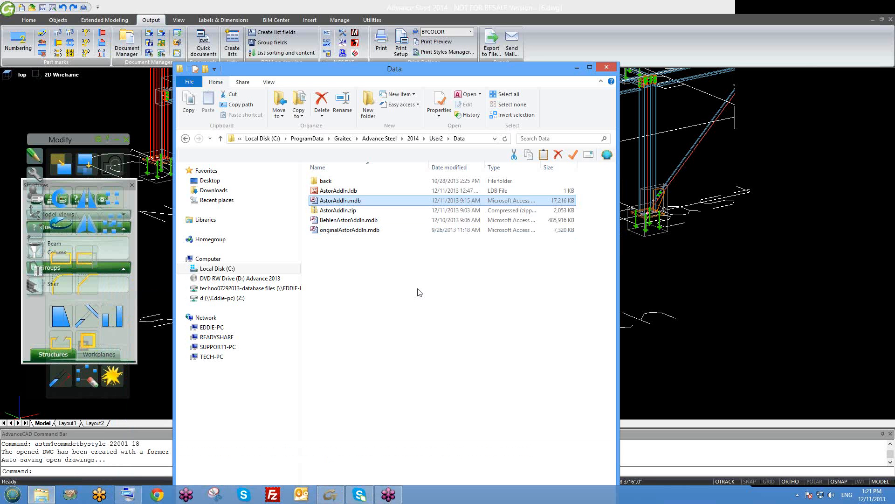
pyautogui.hotkey('alt', 'Up')
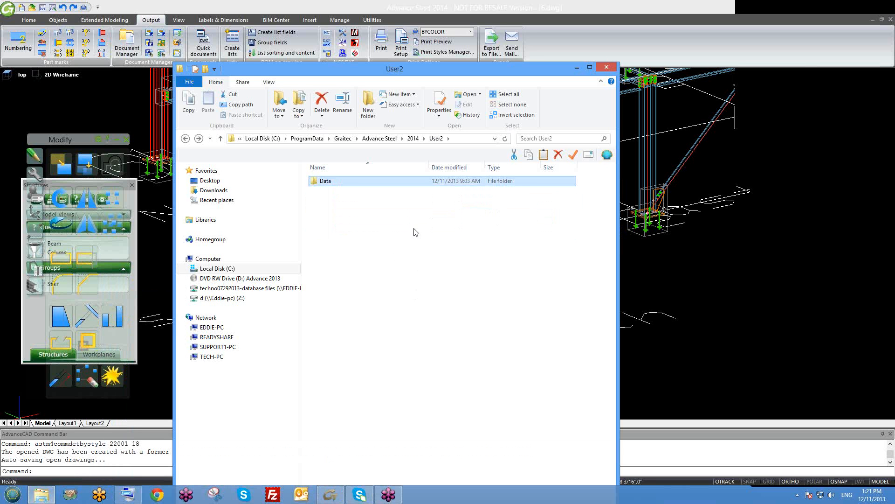
pyautogui.hotkey('alt', 'Up')
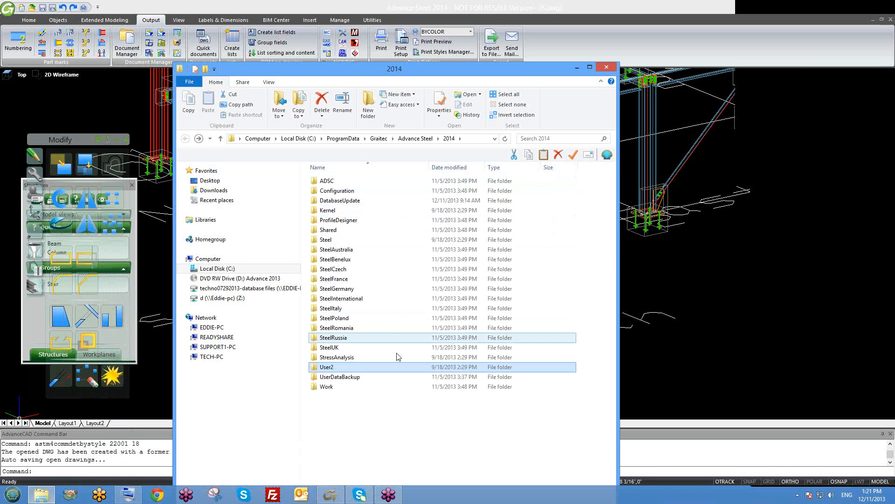
pyautogui.click(606, 68)
pyautogui.rightClick(587, 497)
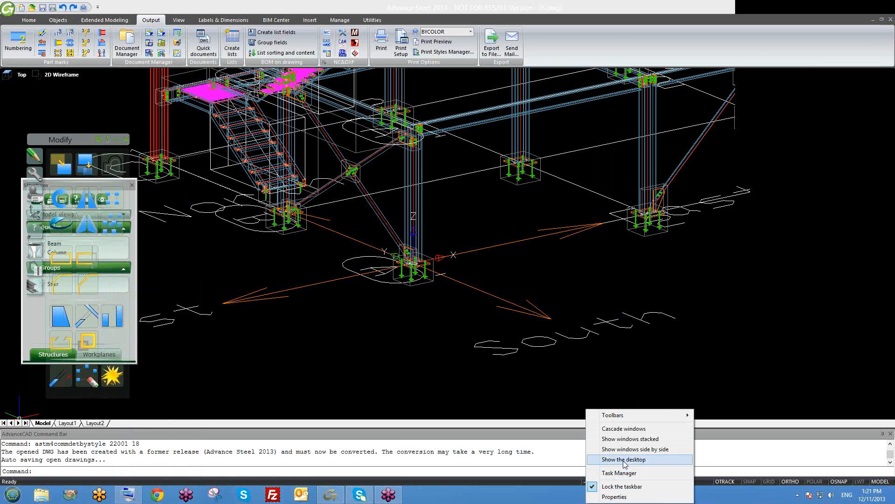
pyautogui.click(807, 72)
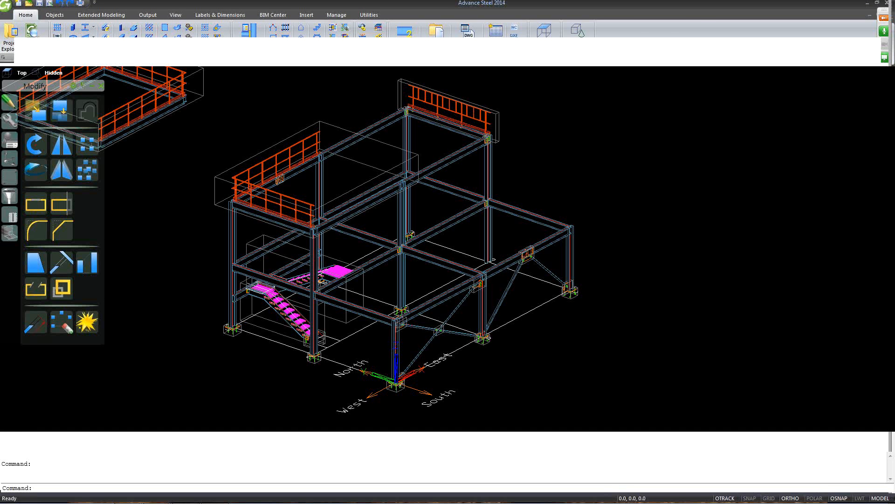
# Step: Open Quick documents and expand the Advance drawing processes plus the User drawing styles and drawing processes to view their categories
pyautogui.click(151, 18)
pyautogui.click(204, 41)
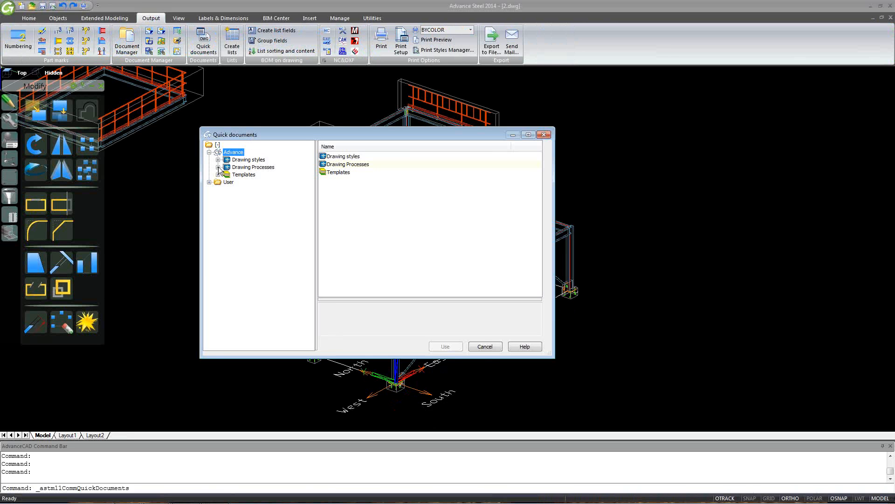
pyautogui.click(218, 167)
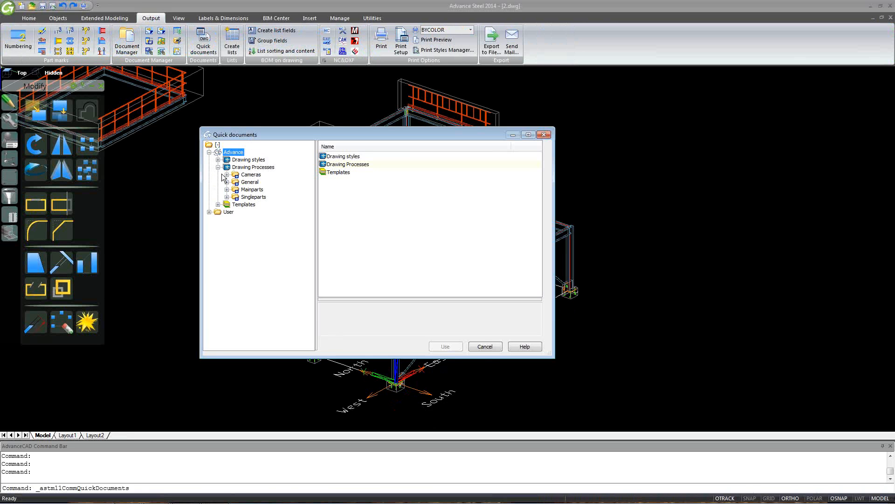
pyautogui.click(209, 211)
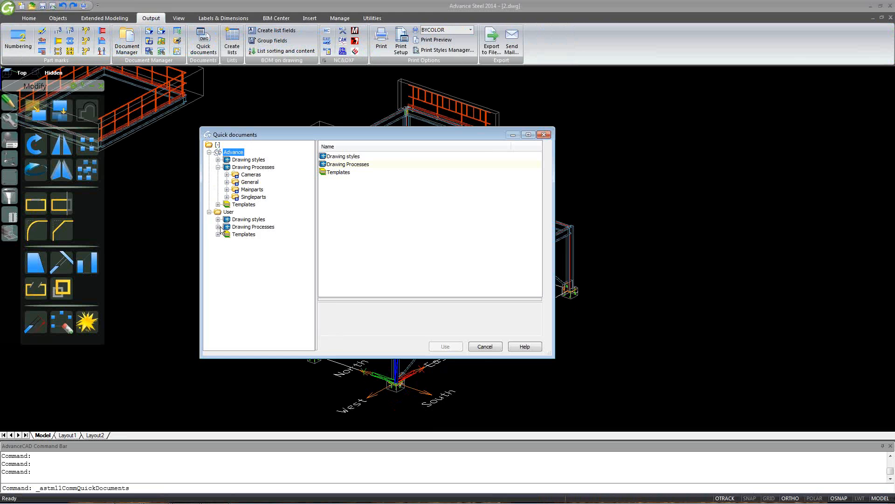
pyautogui.click(218, 226)
pyautogui.click(218, 219)
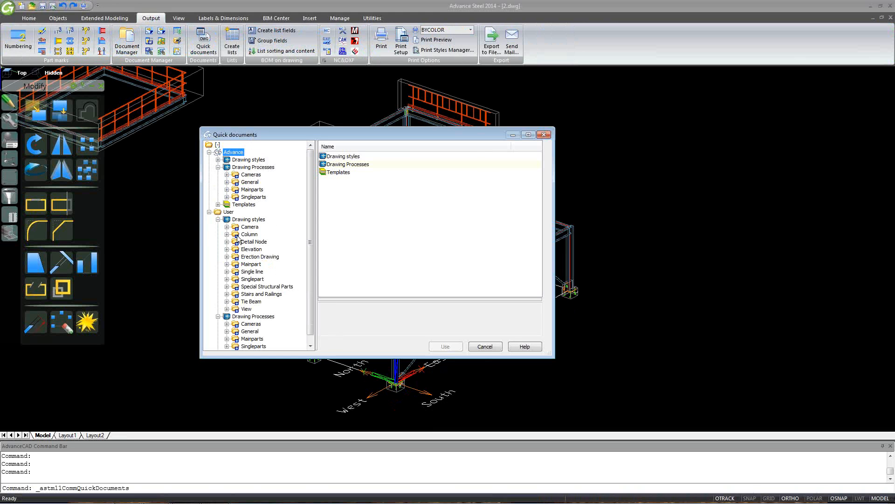
# Step: Try to create a drawing with the user Anchor Plan erection drawing style, accepting the 1/4"=1'-0" scale and Anchor Plan title
pyautogui.click(251, 258)
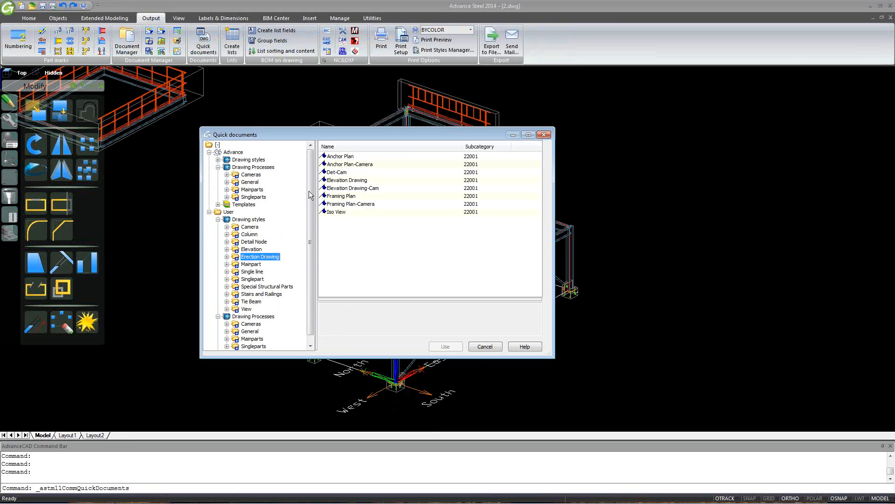
pyautogui.click(340, 159)
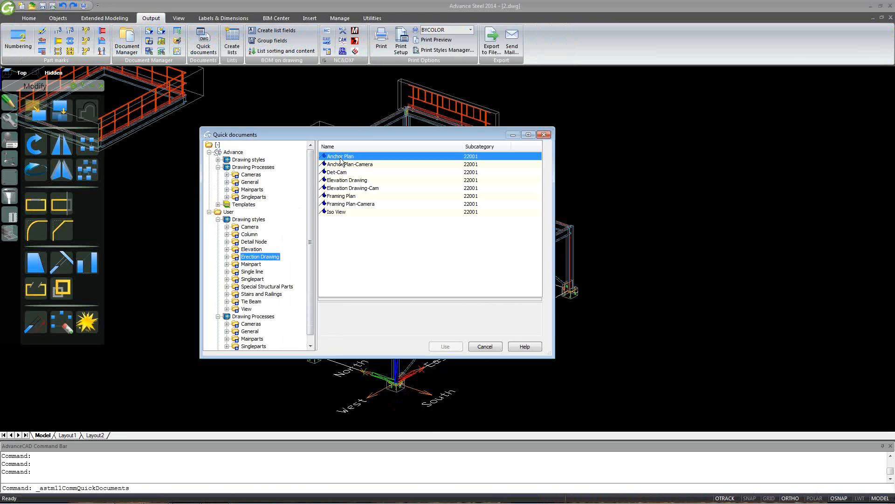
pyautogui.click(446, 346)
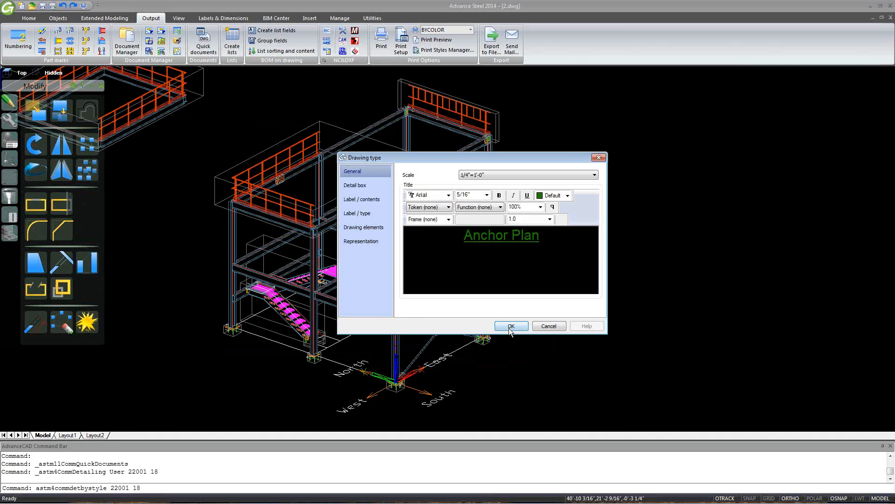
pyautogui.click(510, 327)
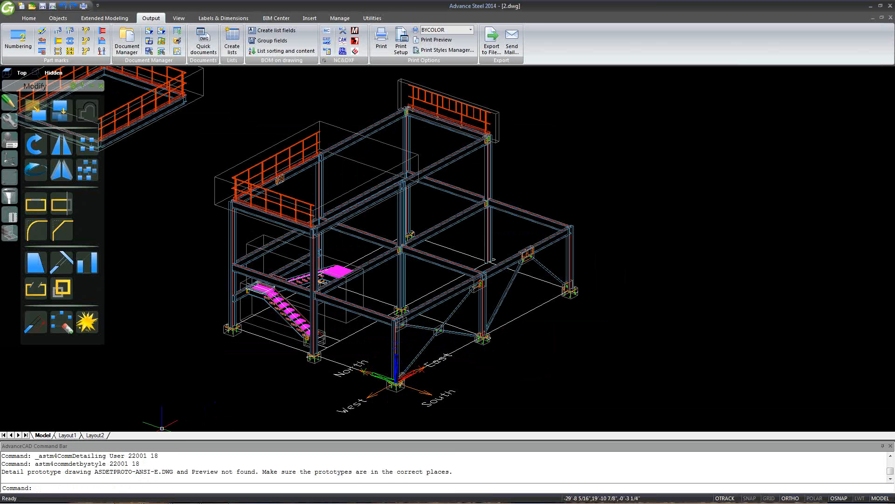
# Step: Switch to File Explorer and bring up the folders of the OS (C:) drive
pyautogui.moveTo(111, 502)
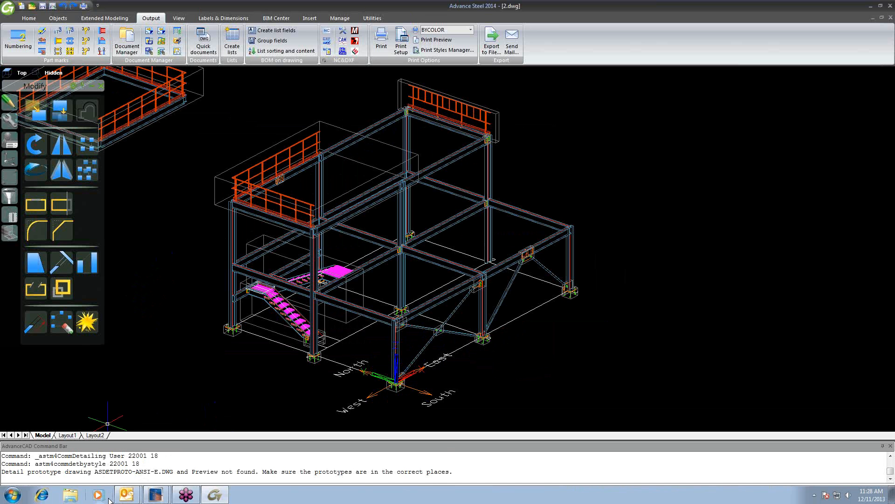
pyautogui.click(79, 460)
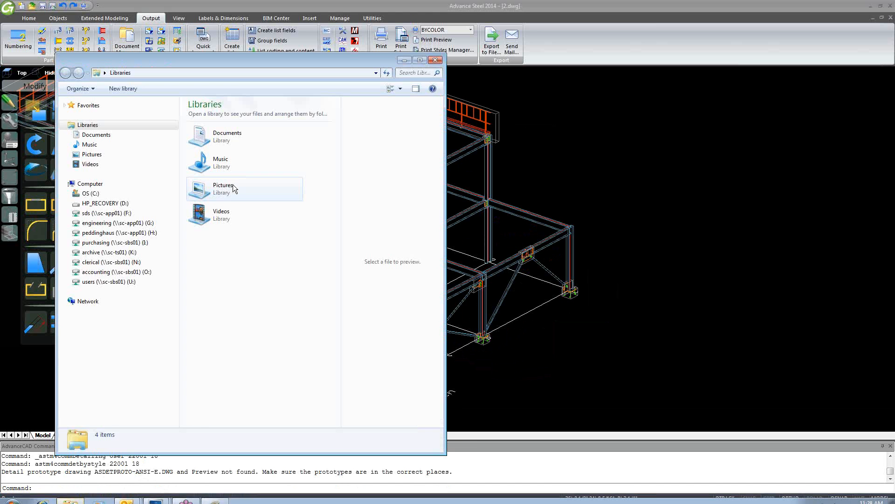
pyautogui.click(95, 228)
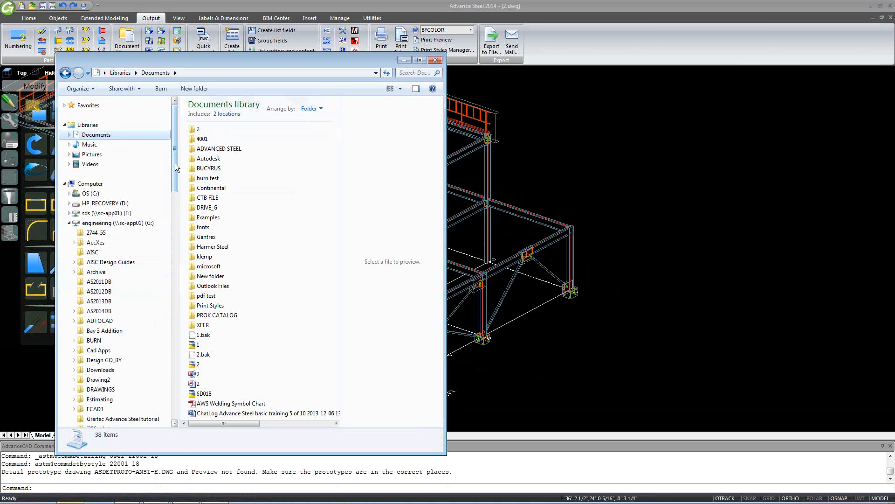
pyautogui.moveTo(175, 163); pyautogui.dragTo(181, 112)
pyautogui.scroll(-1, 175, 222)
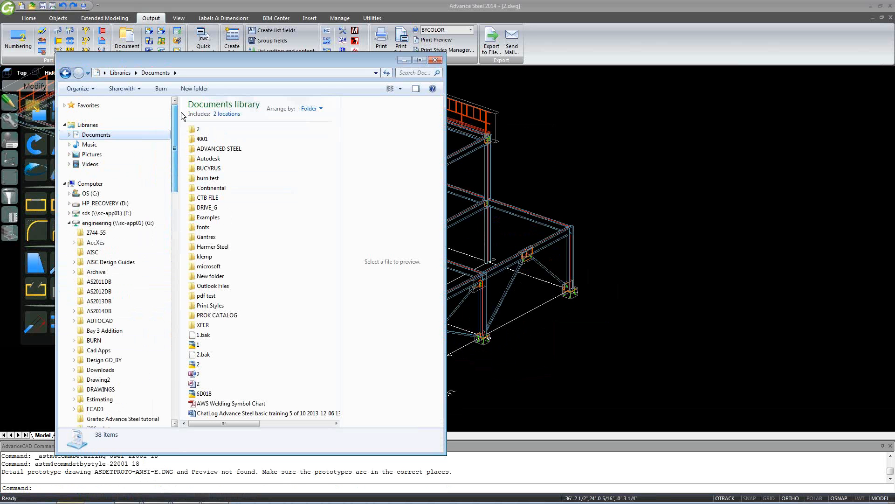
pyautogui.click(91, 194)
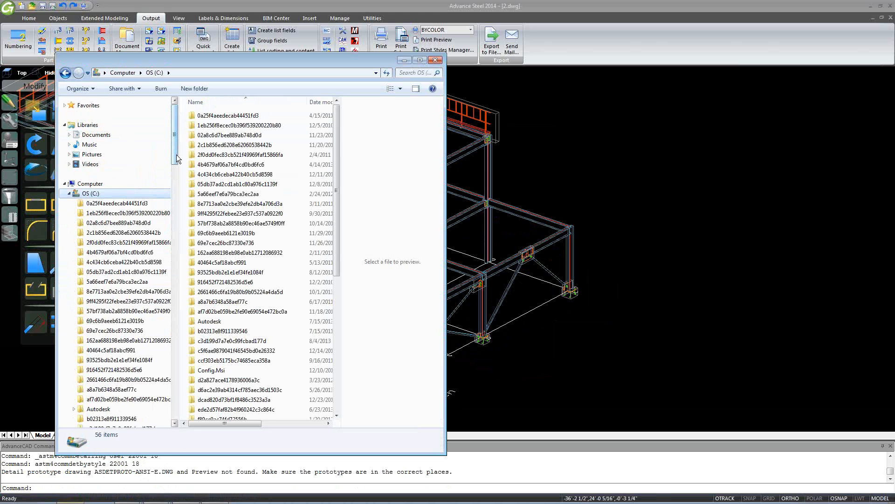
pyautogui.scroll(-14, 121, 150)
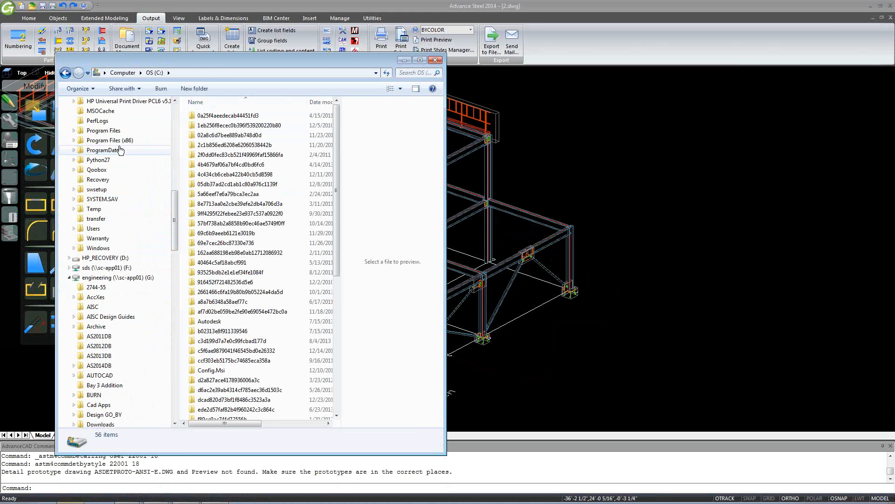
# Step: Open the ProgramData\Graitec\Advance Steel\2014\User2\Data folder to view its files, then minimize the File Explorer window
pyautogui.click(103, 150)
pyautogui.doubleClick(219, 194)
pyautogui.doubleClick(225, 125)
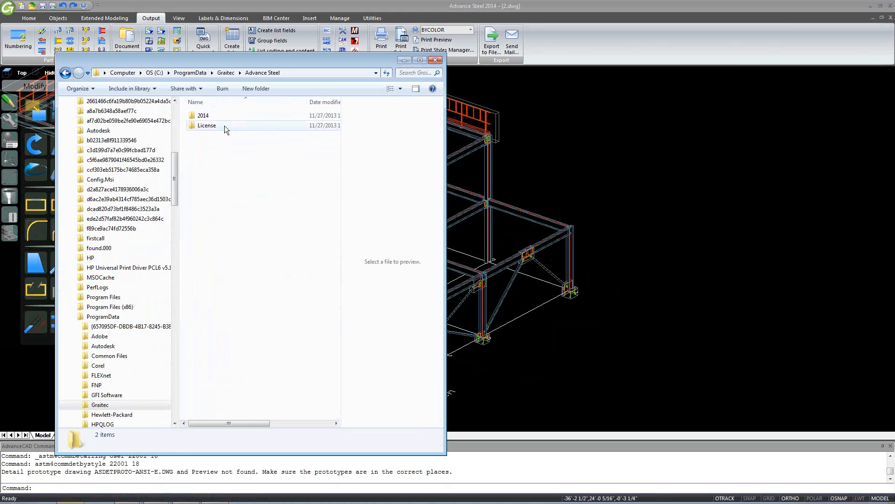
pyautogui.click(202, 116)
pyautogui.doubleClick(201, 115)
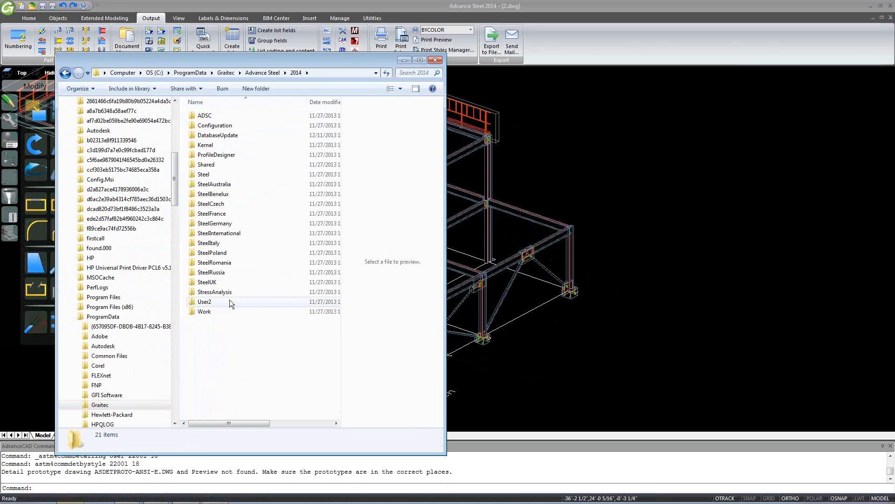
pyautogui.click(203, 302)
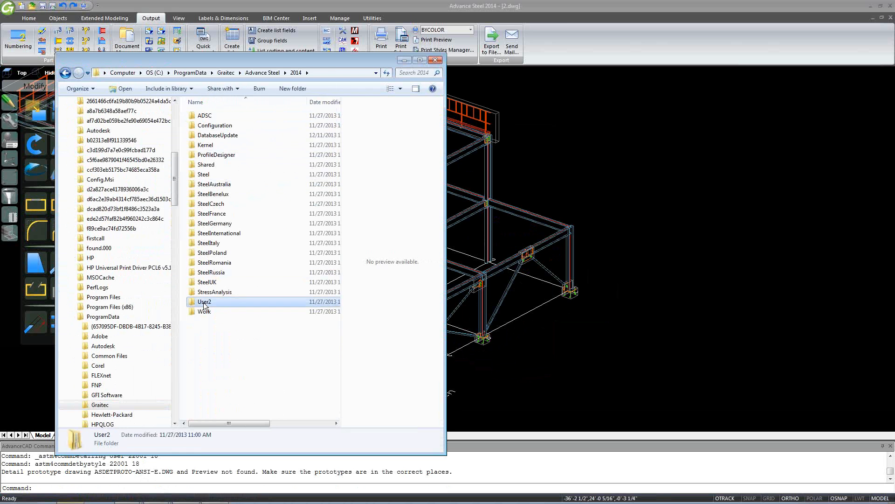
pyautogui.doubleClick(203, 302)
pyautogui.click(204, 116)
pyautogui.doubleClick(204, 116)
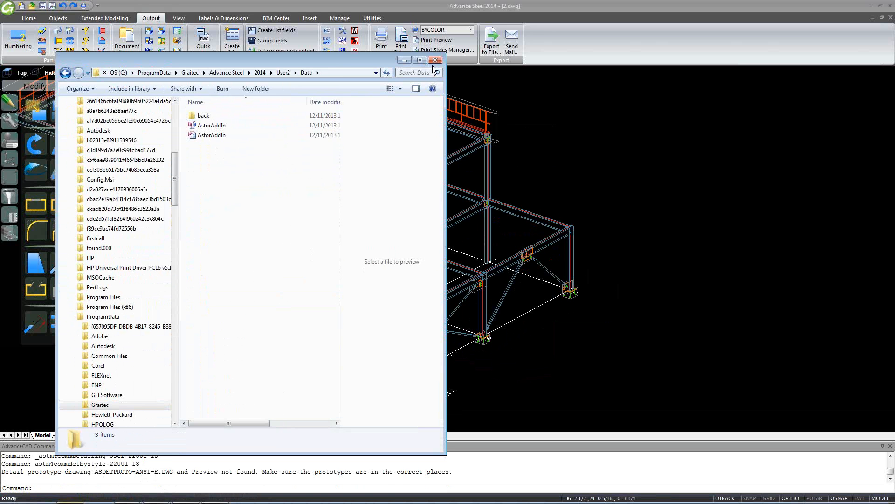
pyautogui.click(404, 62)
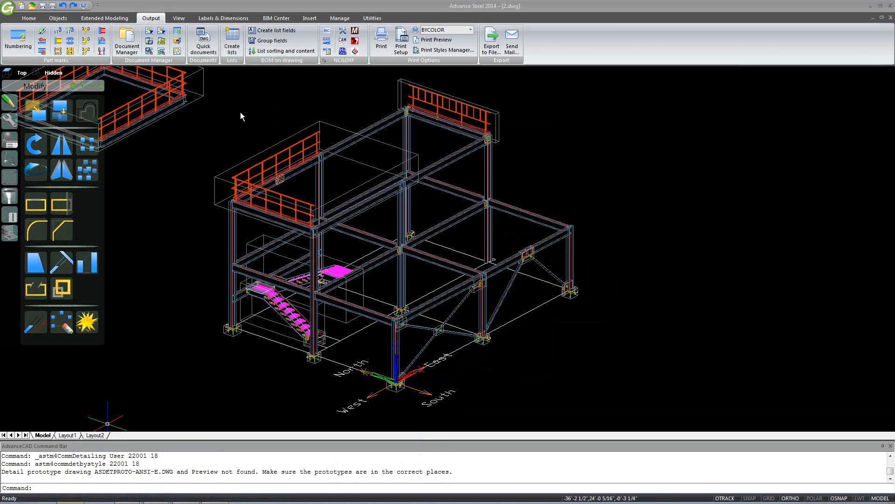
# Step: Open the default prototypes for editing to view the files in the Prototypes folder, then cancel the selection
pyautogui.moveTo(14, 500)
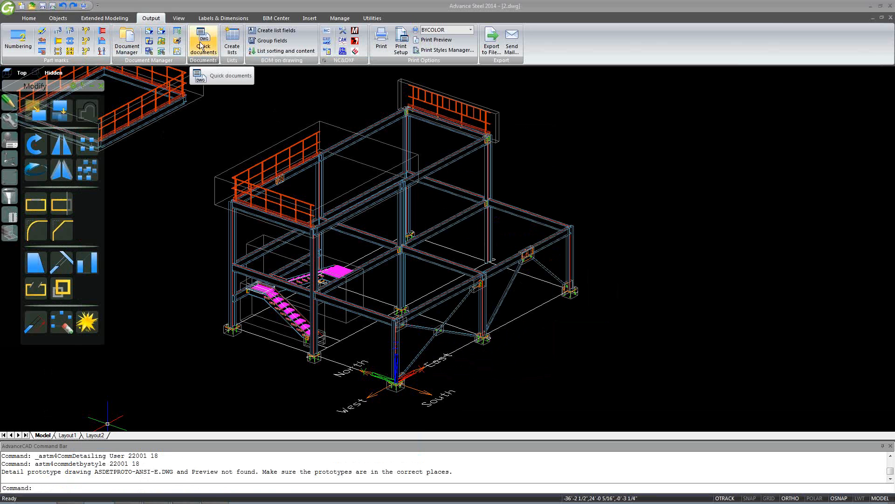
pyautogui.click(178, 31)
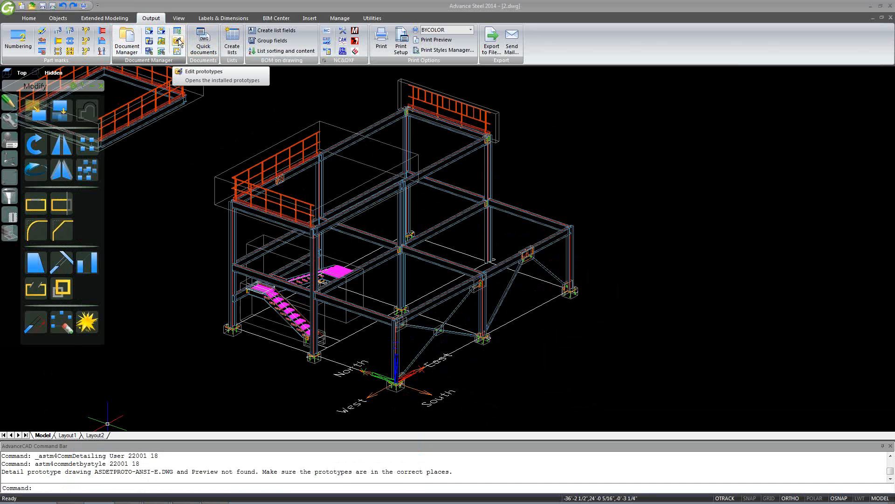
pyautogui.click(177, 42)
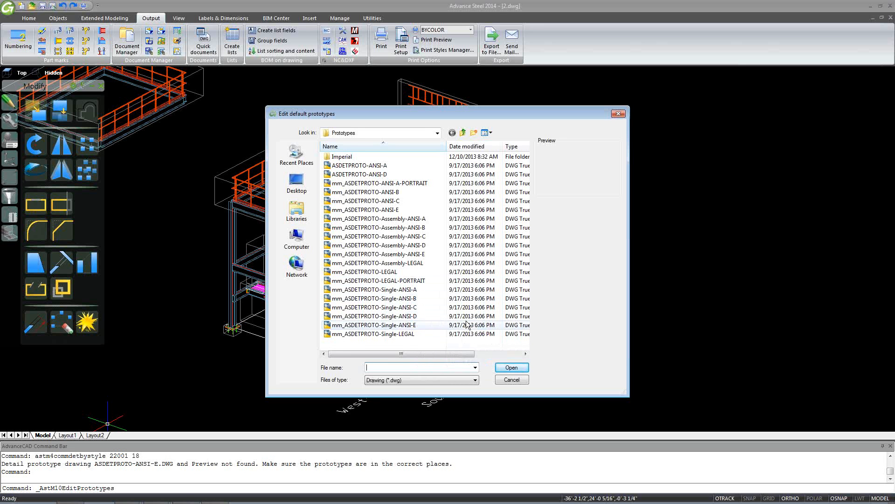
pyautogui.click(512, 379)
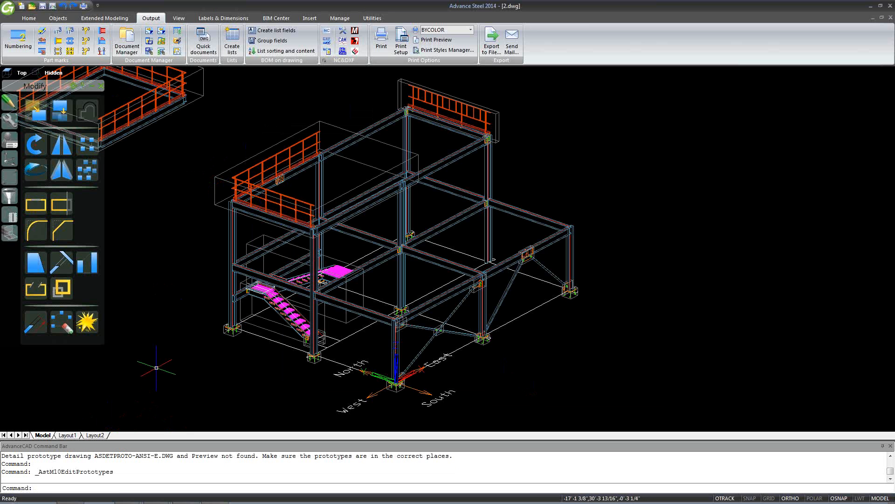
# Step: Copy the ASDETPROTO-ANSI-E drawing from the Imperial subfolder of the default prototypes
pyautogui.click(177, 50)
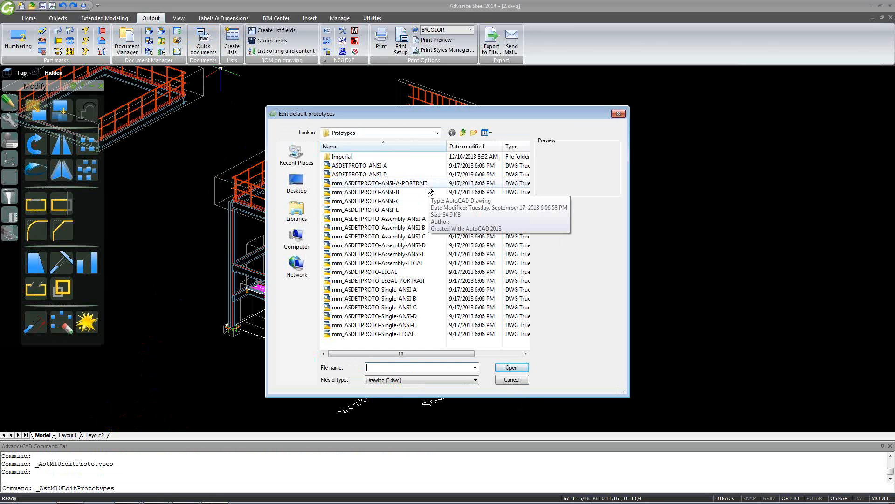
pyautogui.doubleClick(347, 157)
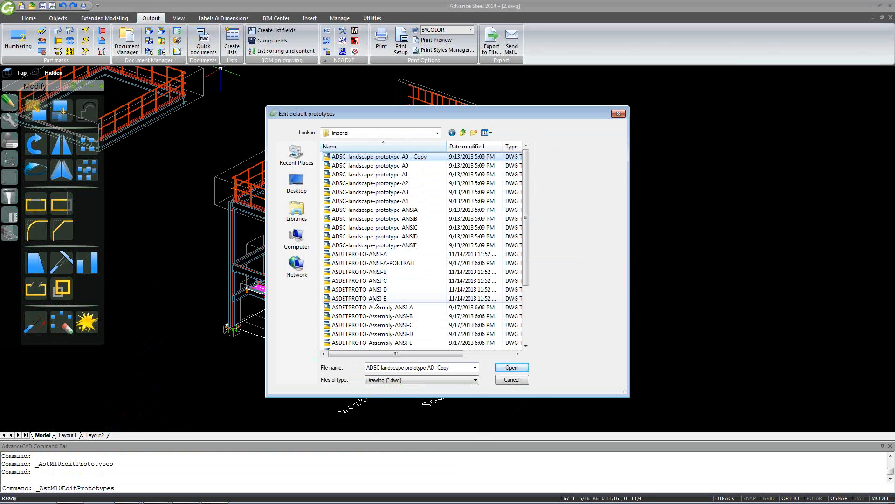
pyautogui.click(376, 299)
pyautogui.rightClick(375, 299)
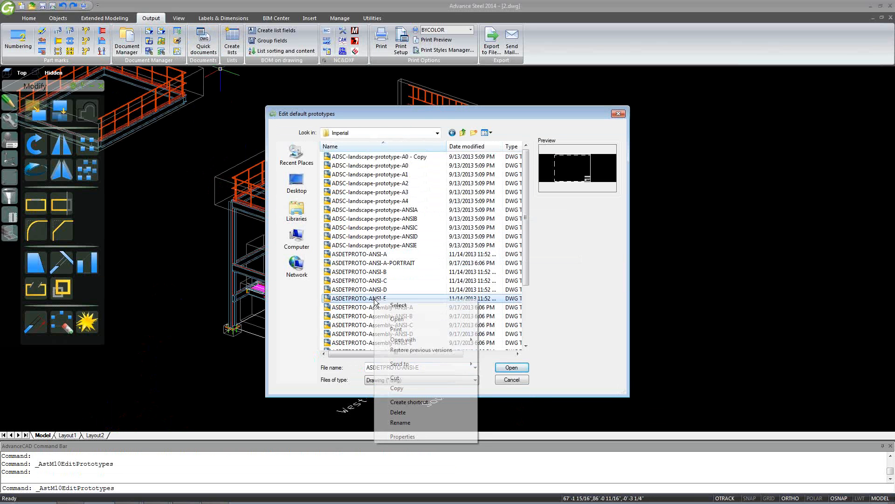
pyautogui.click(399, 389)
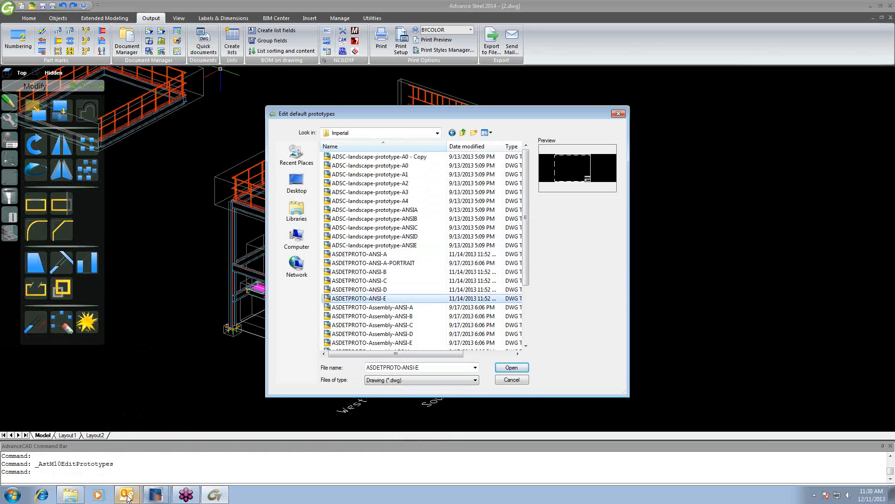
# Step: Look through the Documents library in File Explorer, return to the User2 Data folder, close the window and cancel the prototype selection
pyautogui.moveTo(125, 498)
pyautogui.moveTo(80, 499)
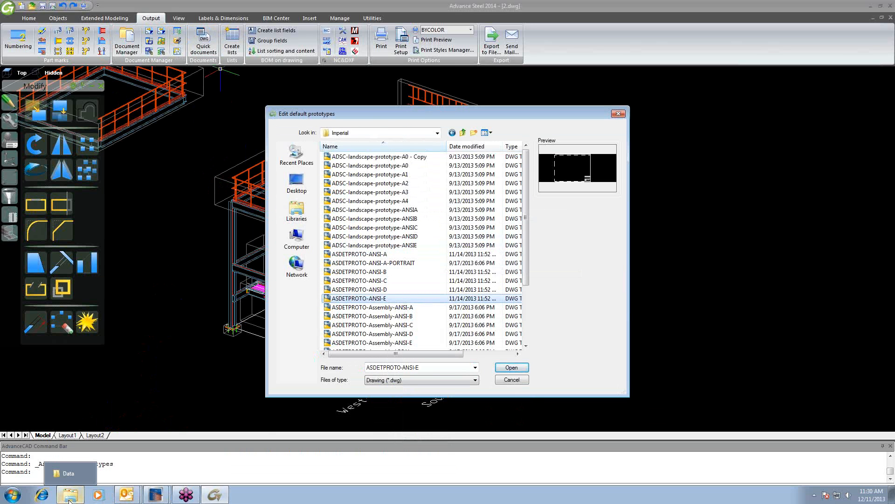
pyautogui.click(68, 473)
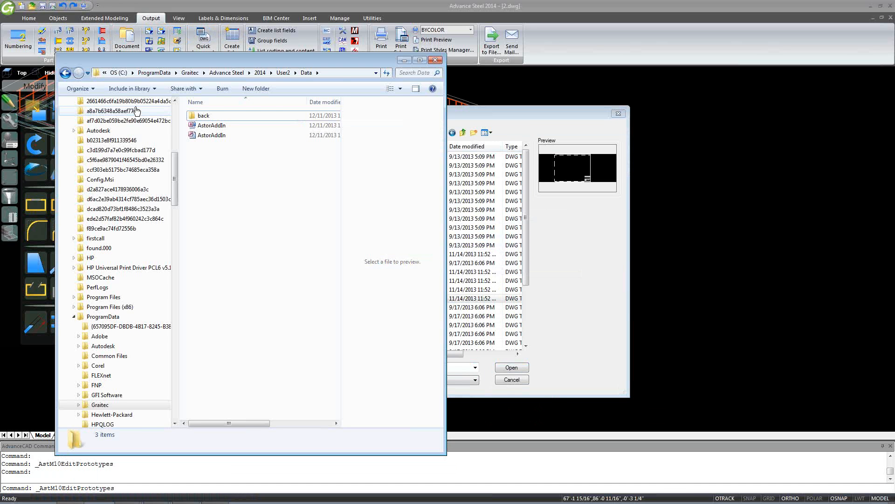
pyautogui.scroll(10, 137, 111)
pyautogui.click(119, 135)
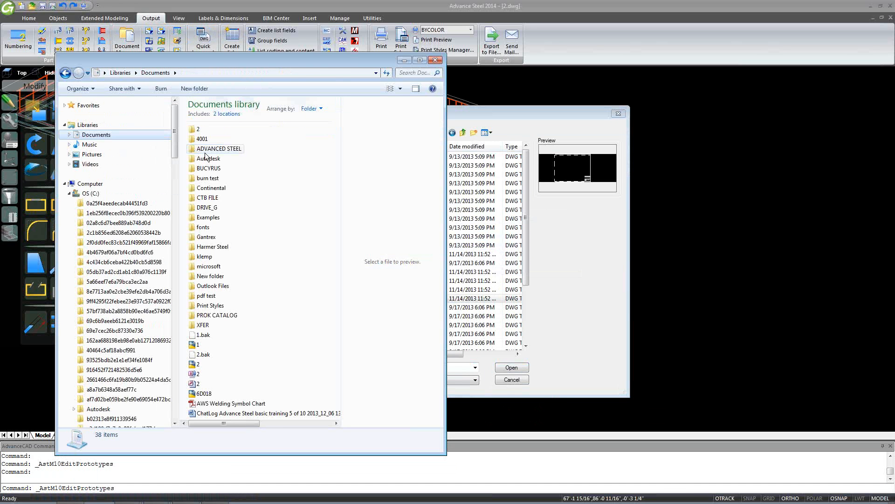
pyautogui.doubleClick(205, 151)
pyautogui.click(65, 73)
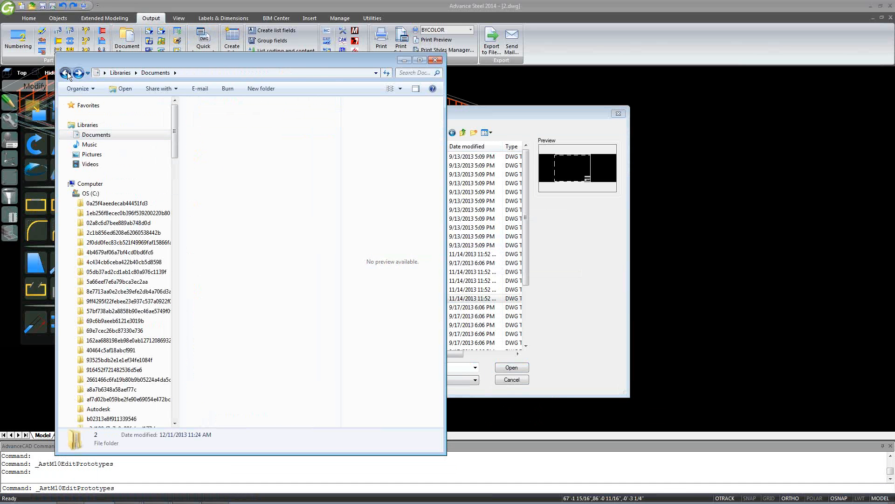
pyautogui.click(66, 73)
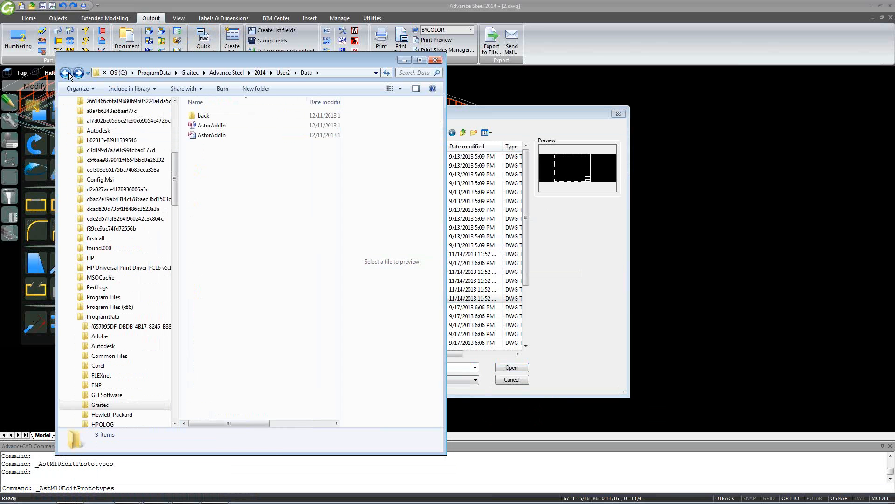
pyautogui.click(433, 60)
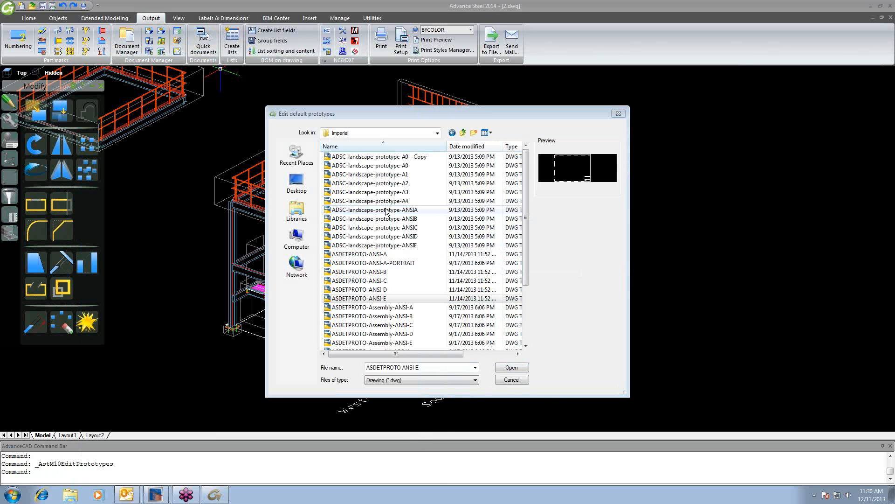
pyautogui.press('Escape')
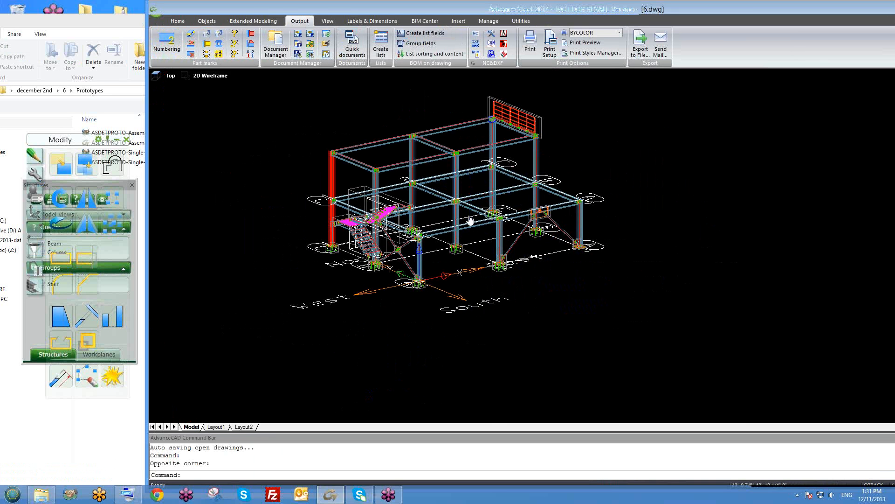
pyautogui.keyDown('shift'); pyautogui.moveTo(465, 214); pyautogui.dragTo(464, 224, button='middle'); pyautogui.keyUp('shift')
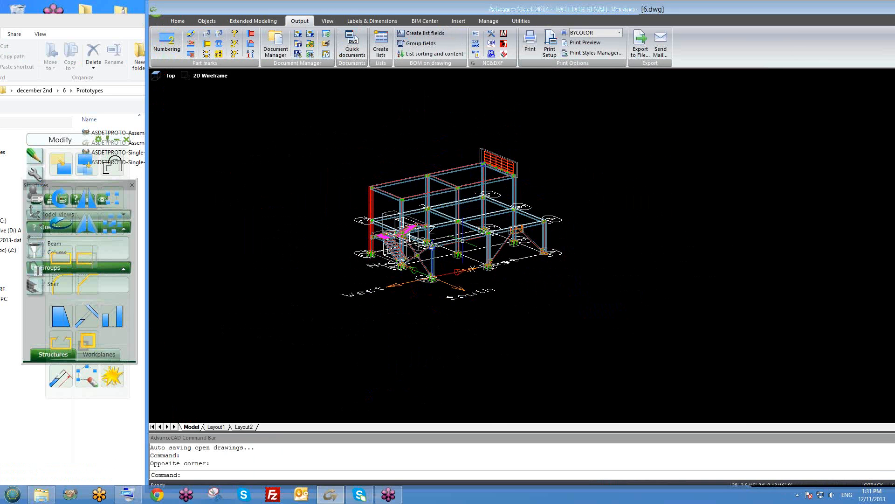
# Step: Start an Anchor Plan drawing from the user drawing styles and accept its drawing type settings
pyautogui.moveTo(523, 184); pyautogui.dragTo(504, 192, button='middle')
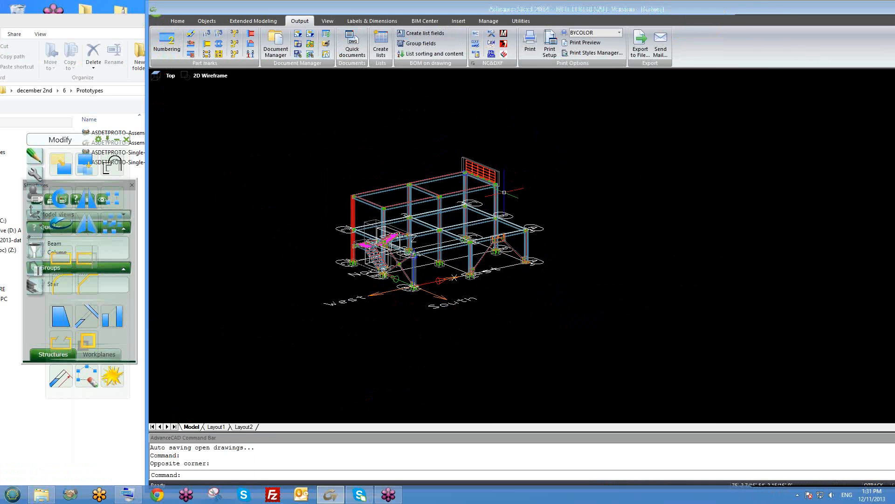
pyautogui.doubleClick(316, 8)
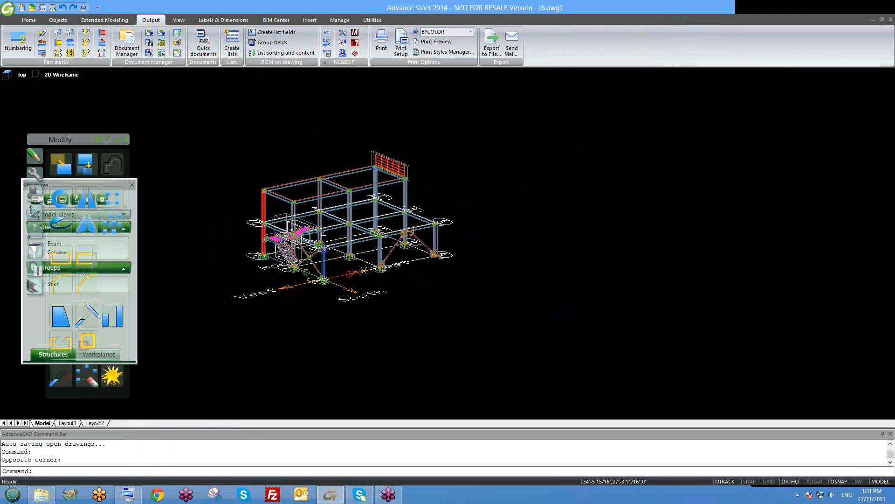
pyautogui.moveTo(348, 266)
pyautogui.mouseDown(button='middle')
pyautogui.moveTo(348, 233)
pyautogui.moveTo(360, 259)
pyautogui.mouseUp(button='middle')
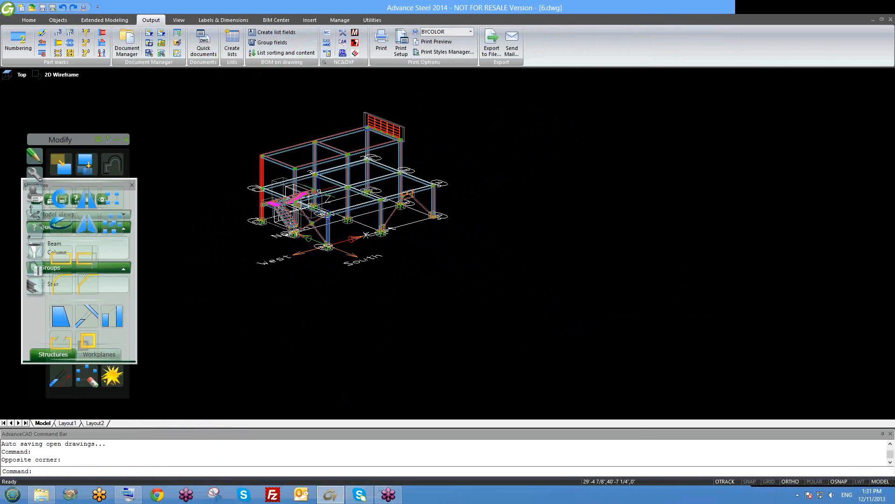
pyautogui.click(211, 42)
pyautogui.click(281, 310)
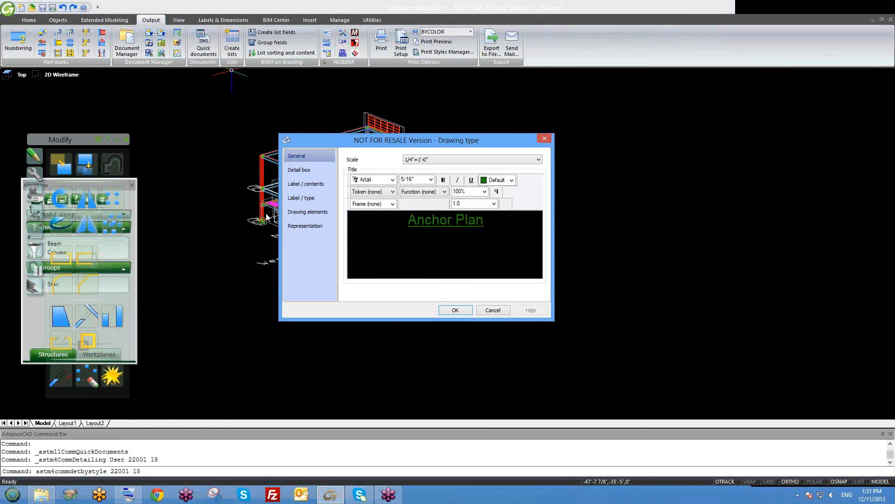
pyautogui.click(453, 310)
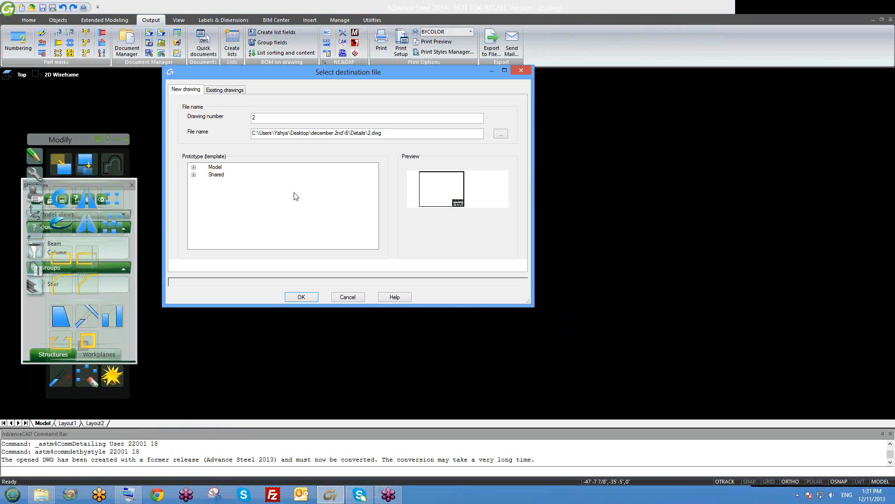
# Step: Examine which prototype templates the Model and Shared groups offer for the new drawing
pyautogui.click(214, 167)
pyautogui.click(193, 167)
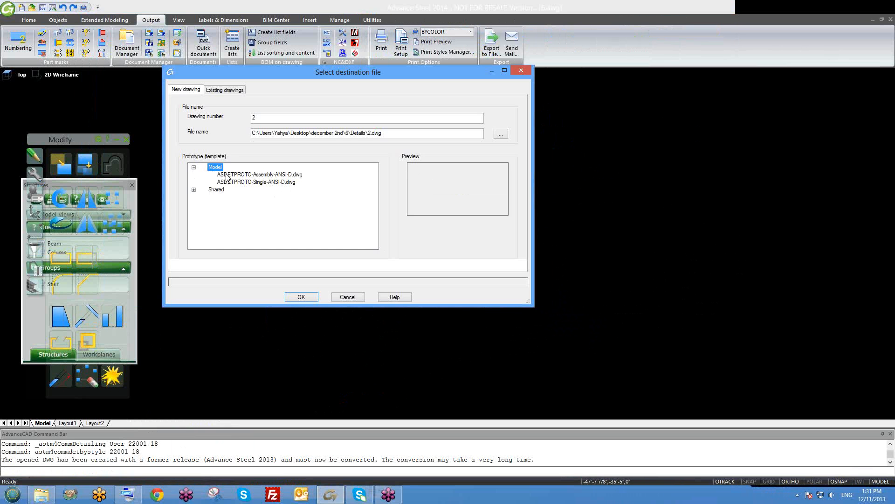
pyautogui.click(193, 167)
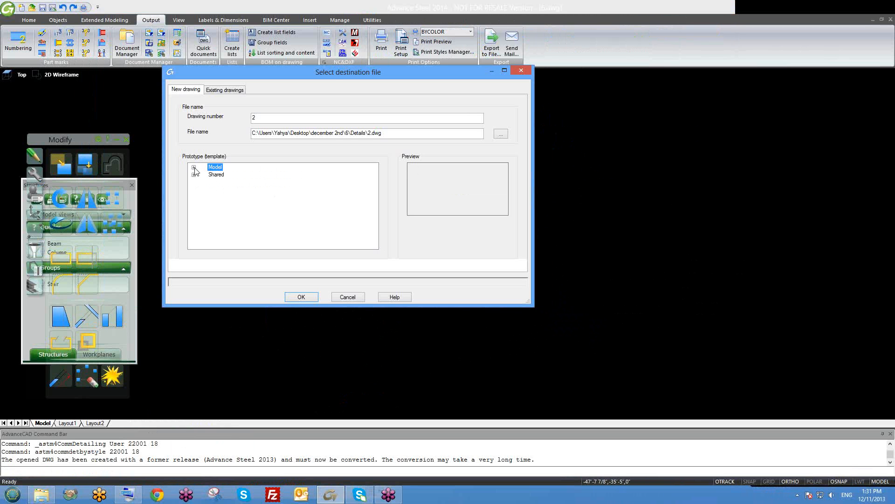
pyautogui.click(215, 174)
pyautogui.click(194, 175)
# Step: Preview shared prototypes such as ASDETPROTO-ANSI-B and ASDETPROTO-ANSI-E, then cancel the new drawing
pyautogui.moveTo(376, 177); pyautogui.dragTo(371, 198)
pyautogui.click(280, 180)
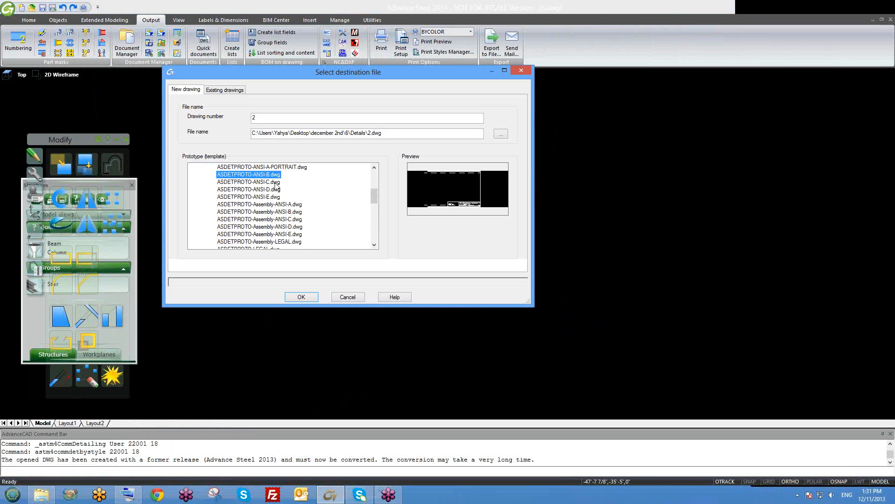
pyautogui.click(275, 189)
pyautogui.click(275, 197)
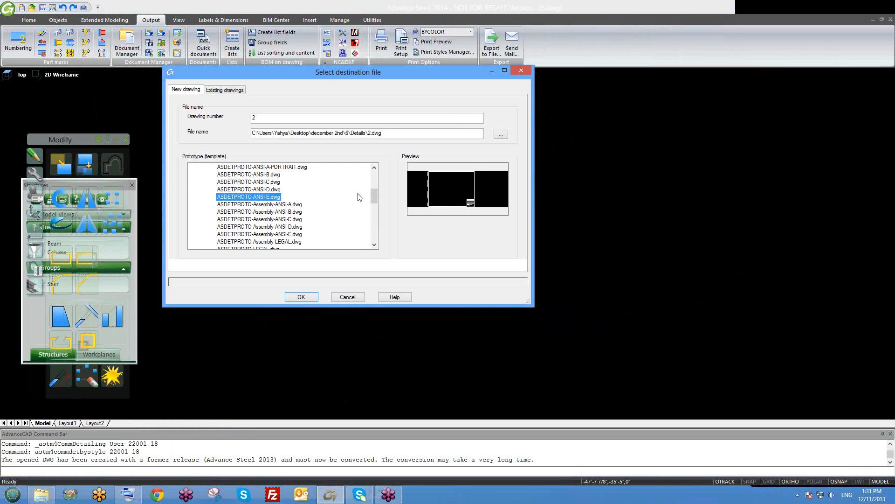
pyautogui.moveTo(375, 191)
pyautogui.mouseDown()
pyautogui.moveTo(377, 169)
pyautogui.moveTo(369, 189)
pyautogui.mouseUp()
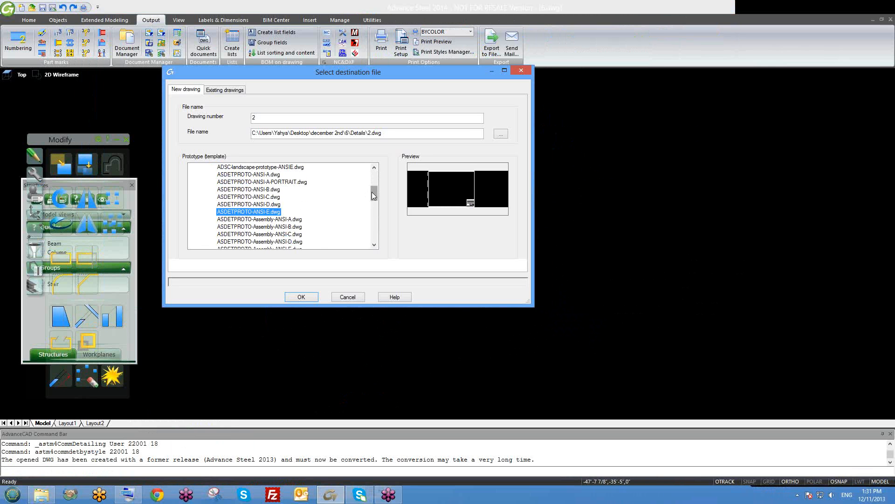
pyautogui.moveTo(373, 194); pyautogui.dragTo(373, 201)
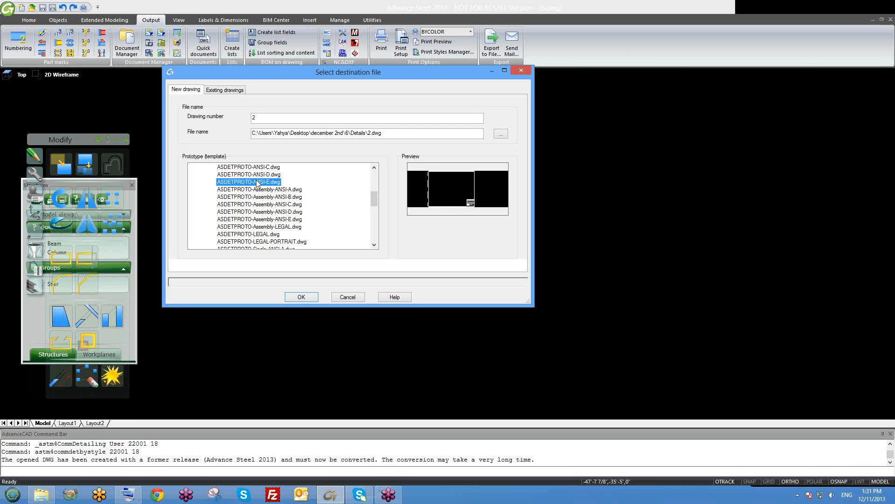
pyautogui.moveTo(375, 198); pyautogui.dragTo(373, 174)
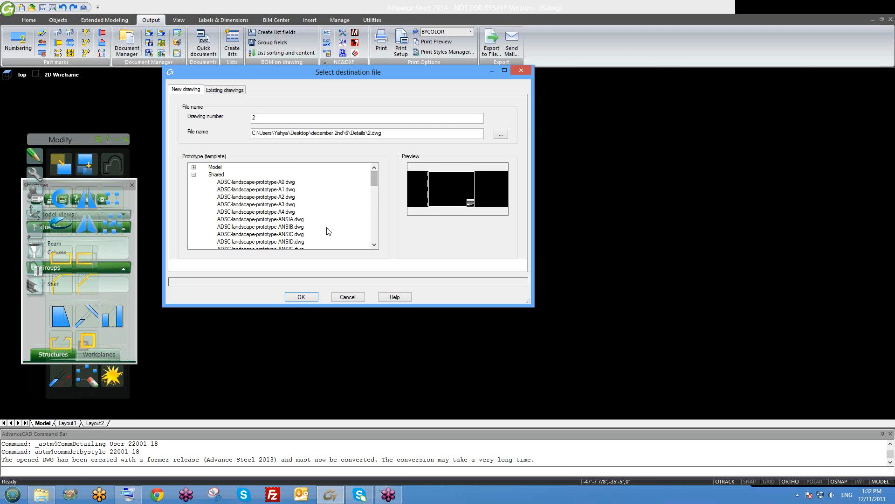
pyautogui.click(348, 297)
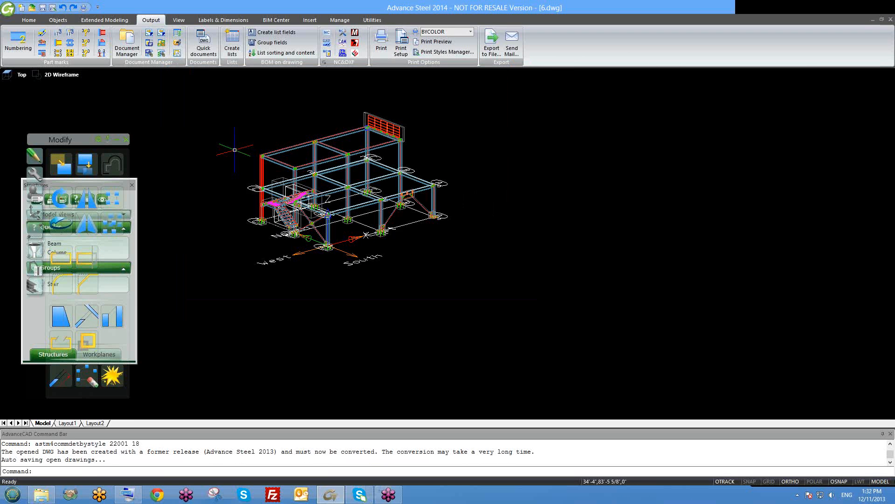
# Step: Open the default prototypes for editing, preview ASDETPROTO-ANSI-E.dwg, and cancel without opening a drawing
pyautogui.click(180, 45)
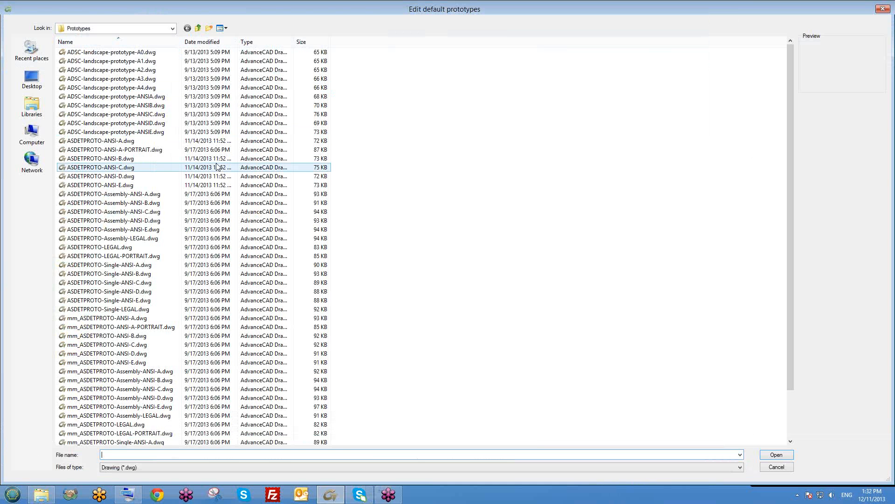
pyautogui.rightClick(360, 89)
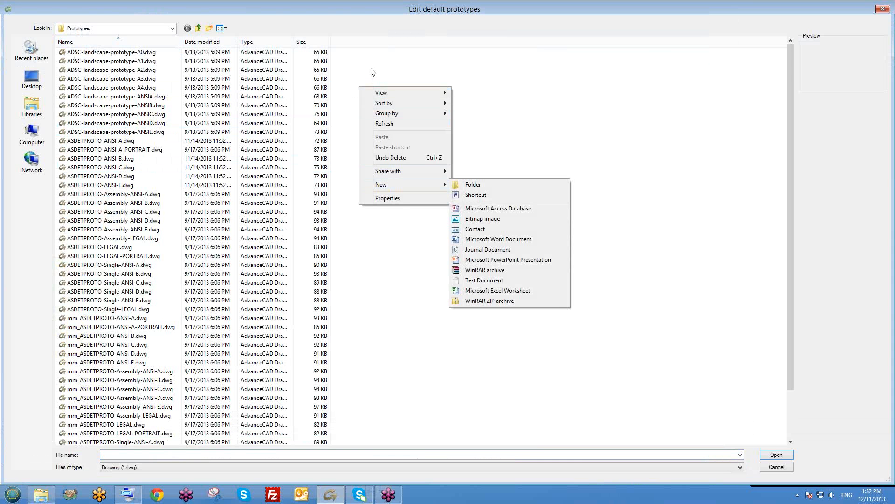
pyautogui.click(373, 73)
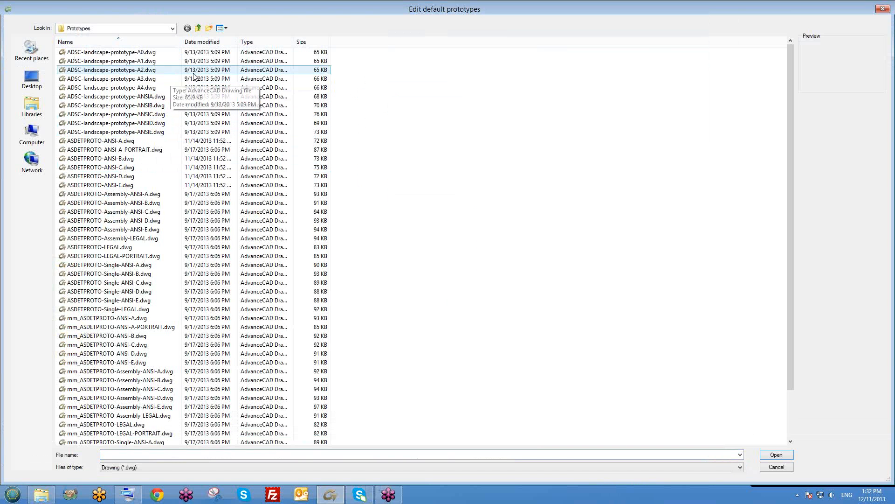
pyautogui.click(154, 185)
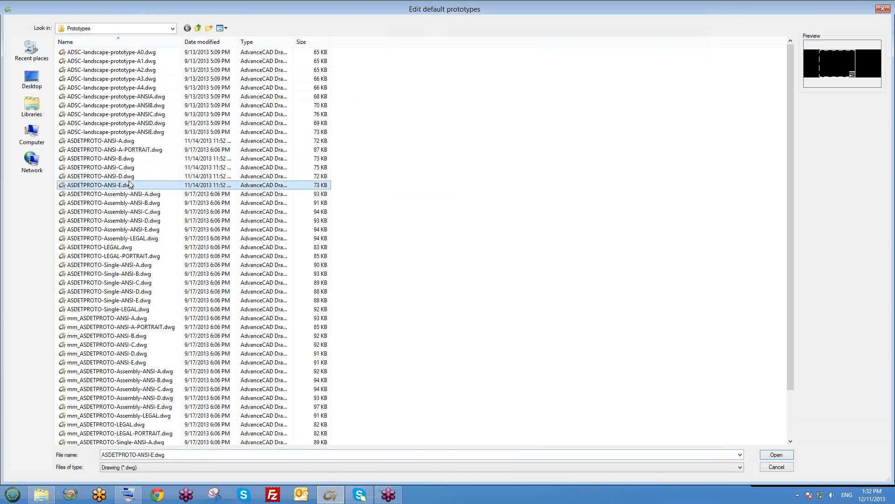
pyautogui.click(371, 194)
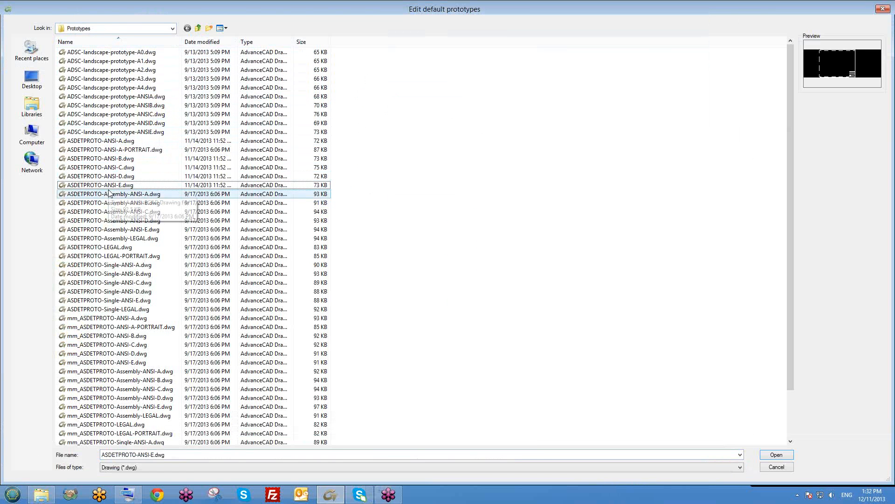
pyautogui.click(112, 187)
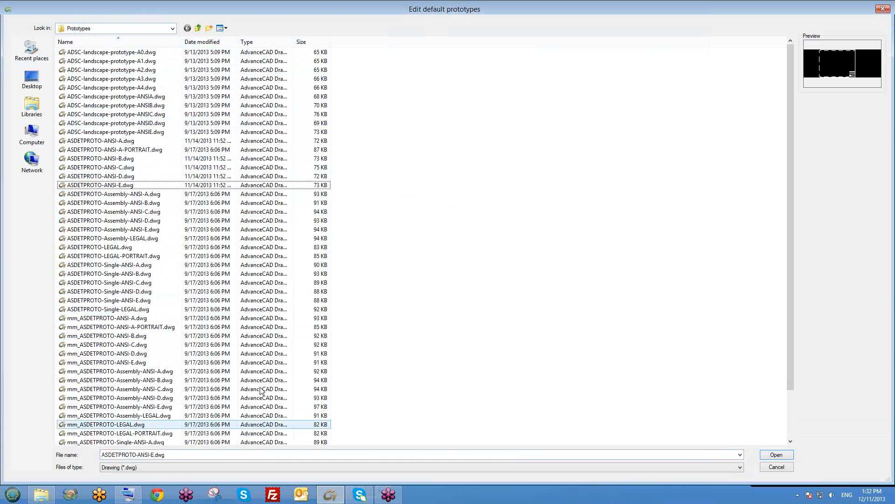
pyautogui.click(329, 499)
pyautogui.click(329, 498)
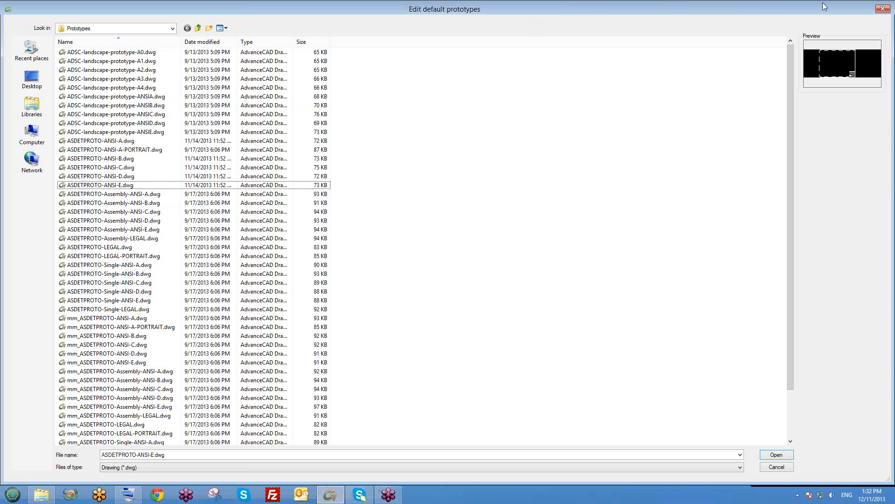
pyautogui.click(767, 19)
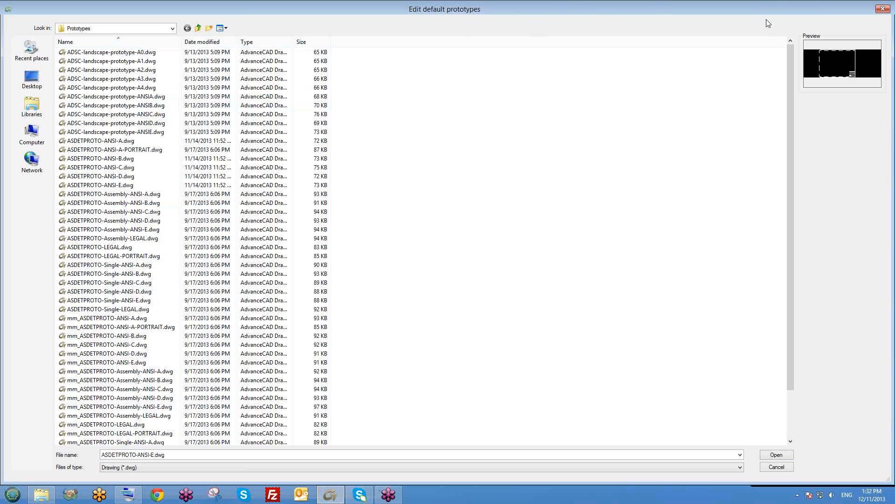
pyautogui.click(709, 148)
pyautogui.click(789, 467)
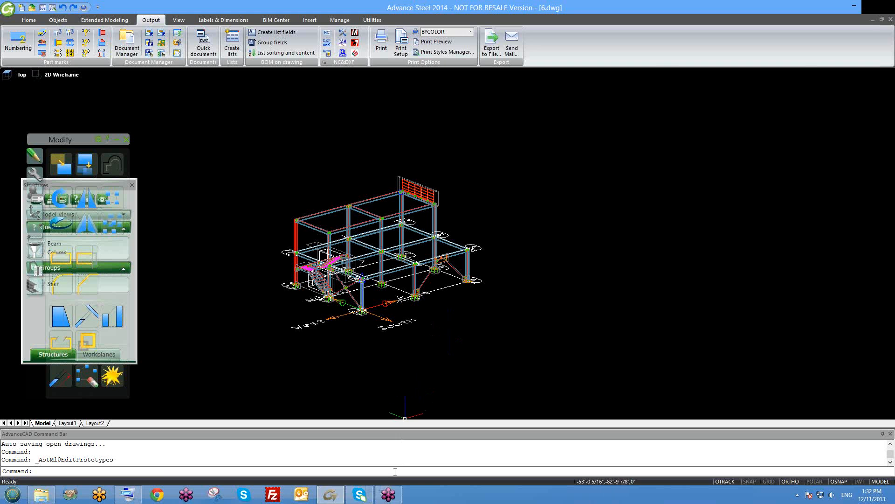
pyautogui.click(388, 494)
pyautogui.moveTo(427, 302); pyautogui.dragTo(421, 284, button='middle')
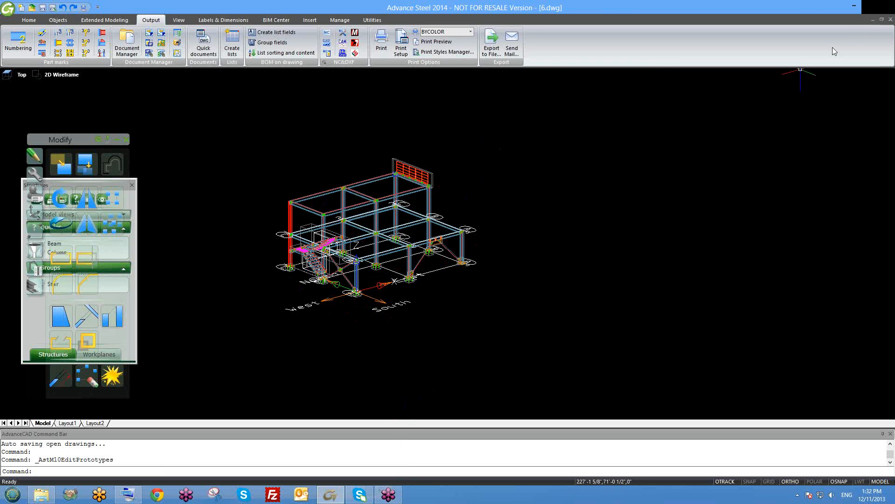
pyautogui.click(891, 19)
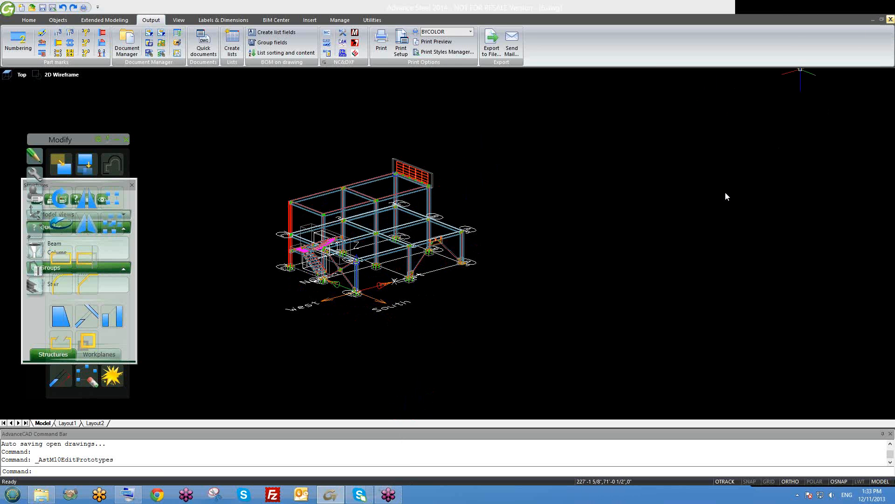
pyautogui.moveTo(511, 220); pyautogui.dragTo(478, 210, button='middle')
pyautogui.keyDown('shift'); pyautogui.moveTo(359, 267); pyautogui.dragTo(400, 291, button='middle'); pyautogui.keyUp('shift')
pyautogui.scroll(2, 364, 280)
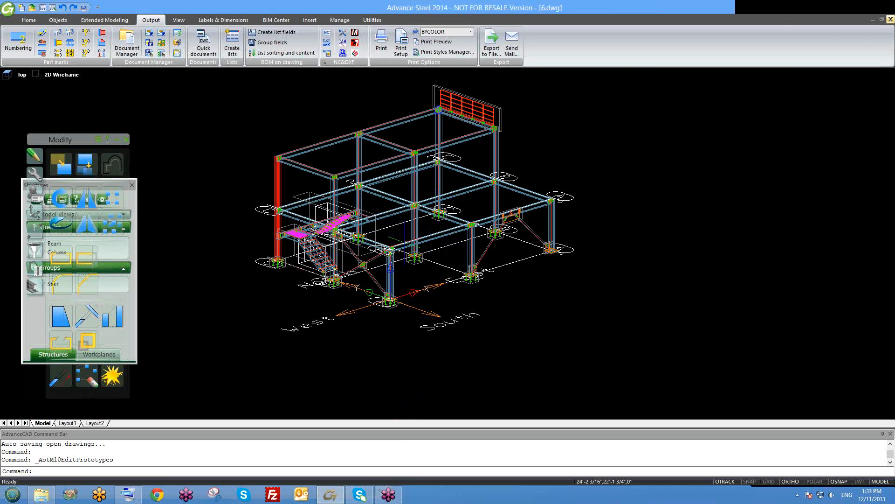
pyautogui.moveTo(494, 174); pyautogui.dragTo(492, 180, button='middle')
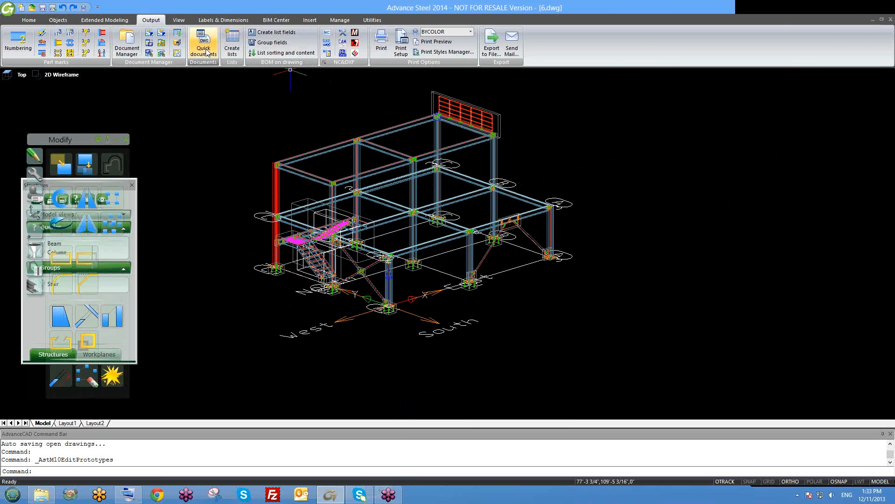
# Step: Uncover the model's Prototypes folder beside the modelling window and open ASDETPROTO-Single-ANSI-D.dwg from it
pyautogui.doubleClick(460, 13)
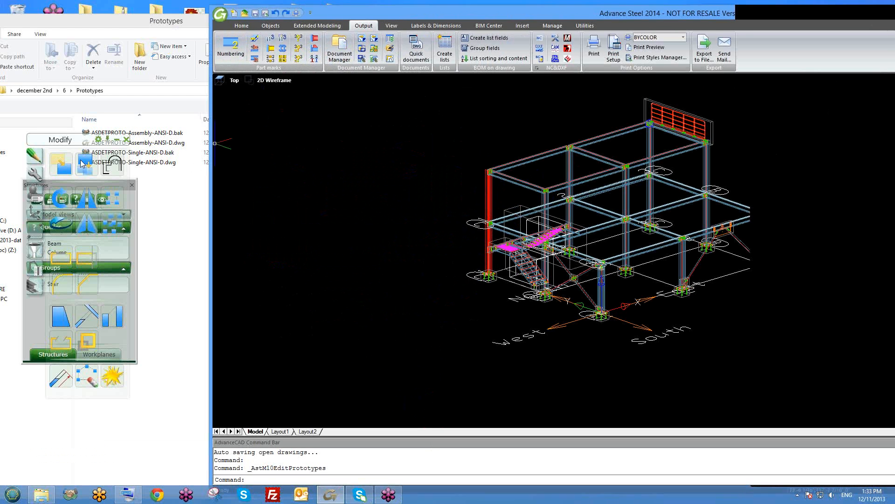
pyautogui.moveTo(49, 178); pyautogui.dragTo(32, 217)
pyautogui.moveTo(89, 183); pyautogui.dragTo(70, 199)
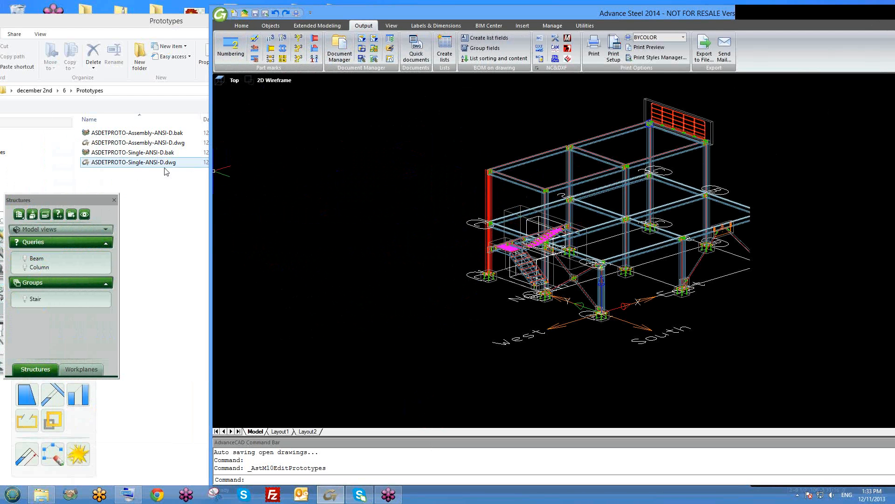
pyautogui.moveTo(143, 167)
pyautogui.mouseDown()
pyautogui.moveTo(323, 186)
pyautogui.moveTo(345, 175)
pyautogui.mouseUp()
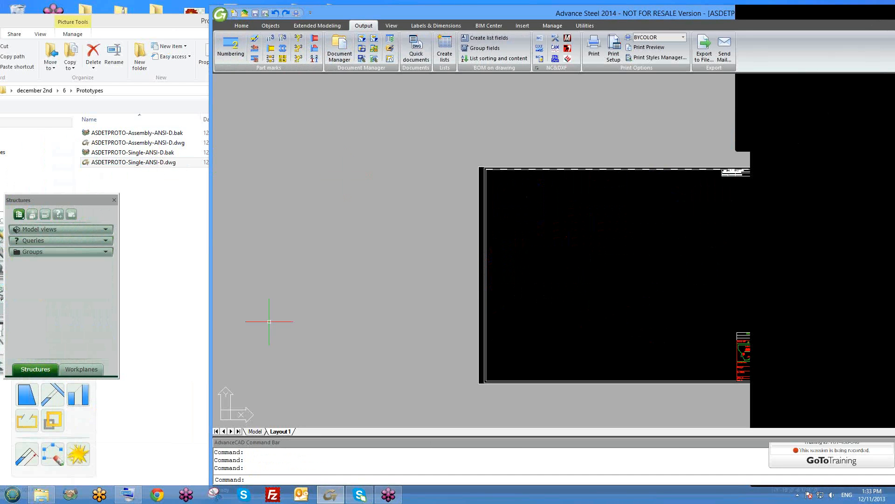
# Step: Save a copy of the single-part prototype as ASDETPROTO-ANSI-D.dwg in the same Prototypes folder
pyautogui.scroll(-2, 474, 314)
pyautogui.scroll(5, 474, 314)
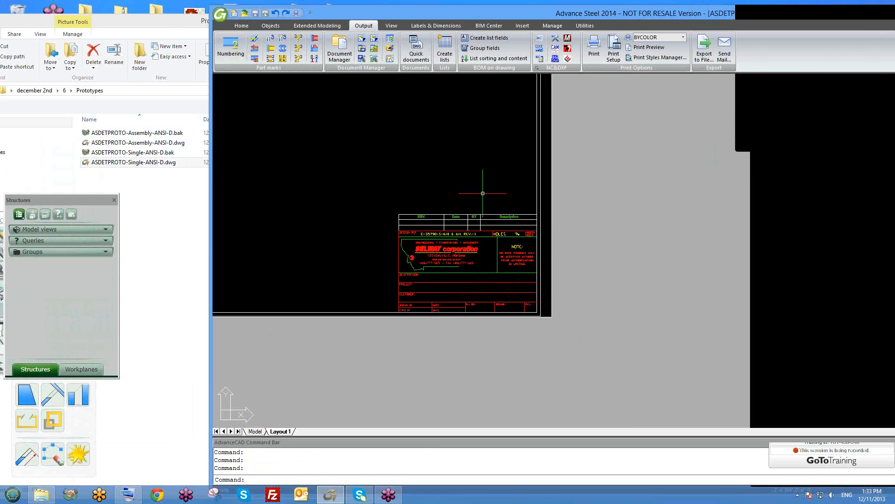
pyautogui.scroll(-1, 483, 193)
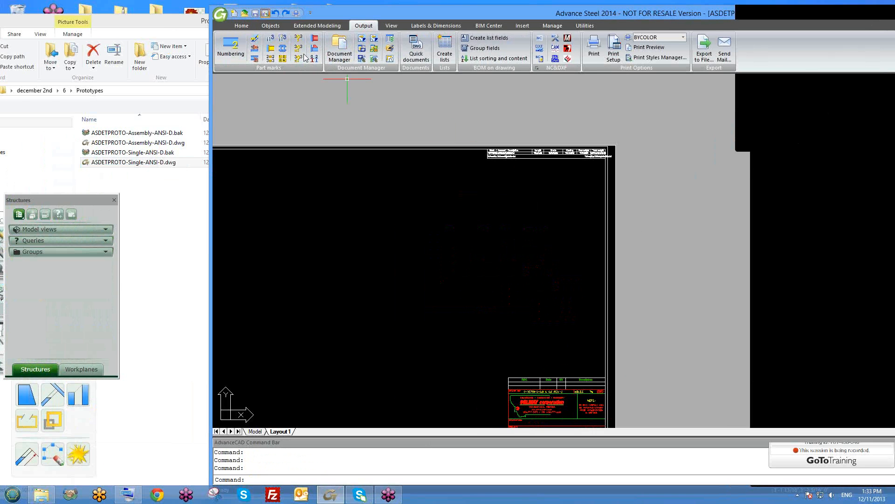
pyautogui.click(265, 13)
pyautogui.click(133, 364)
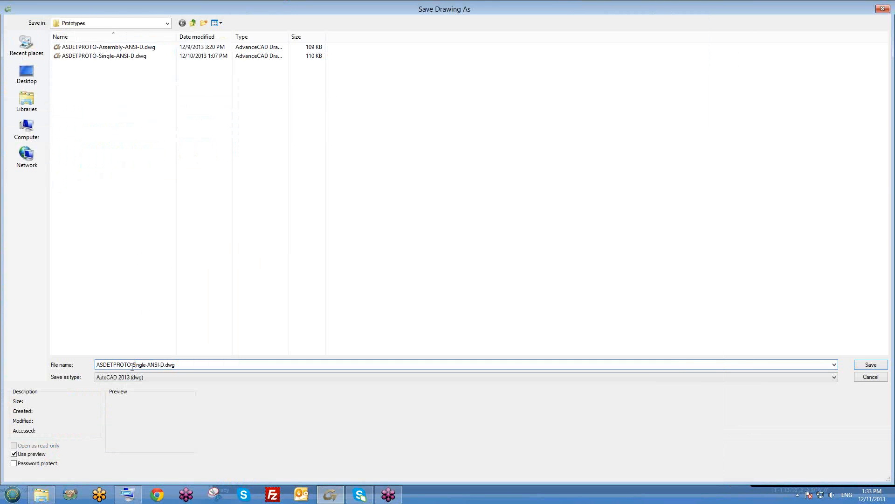
pyautogui.moveTo(132, 365); pyautogui.dragTo(144, 365)
pyautogui.press('Delete')
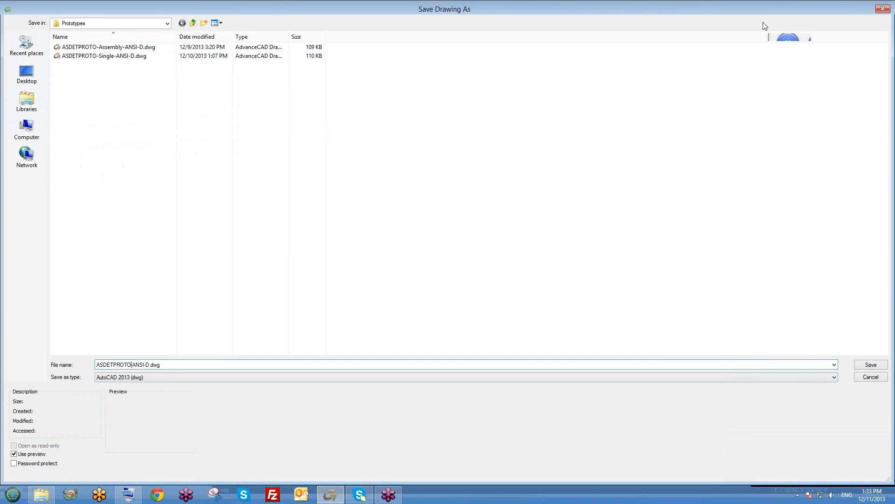
pyautogui.click(870, 367)
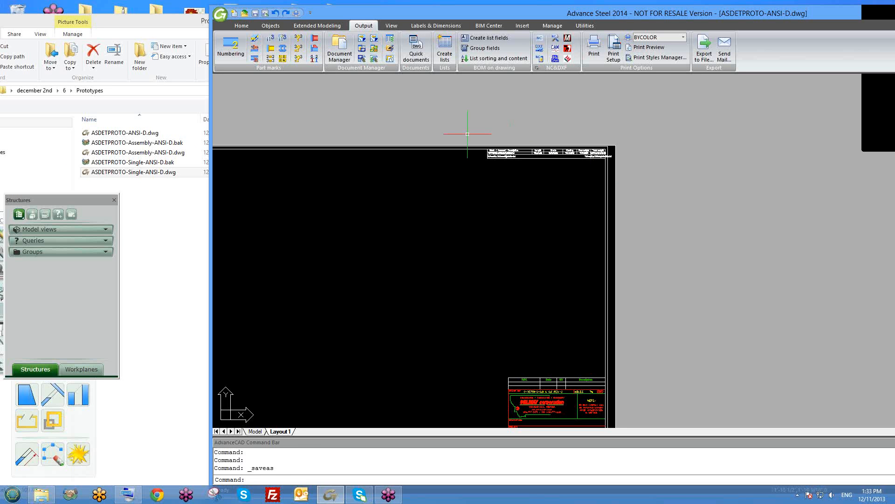
# Step: Delete the parts list table from the upper corner of the ASDETPROTO-ANSI-D layout sheet
pyautogui.click(456, 132)
pyautogui.click(656, 179)
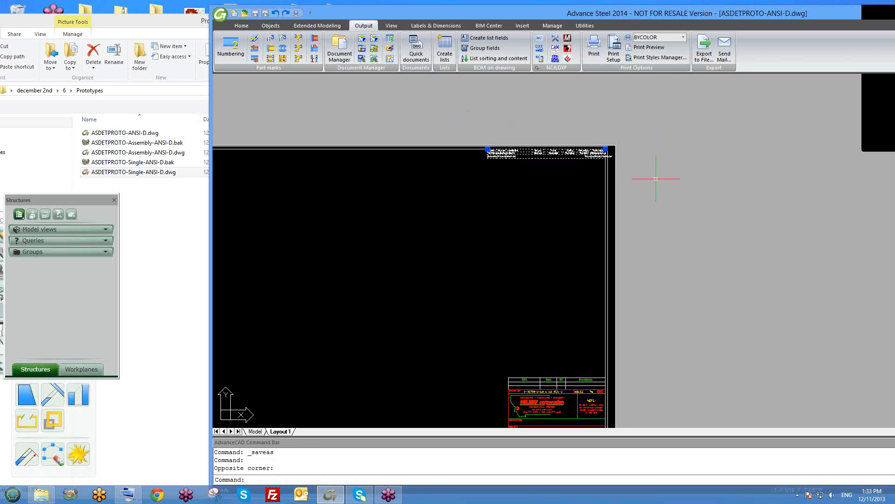
pyautogui.press('Delete')
pyautogui.scroll(-2, 588, 177)
pyautogui.scroll(1, 579, 291)
pyautogui.scroll(-1, 579, 294)
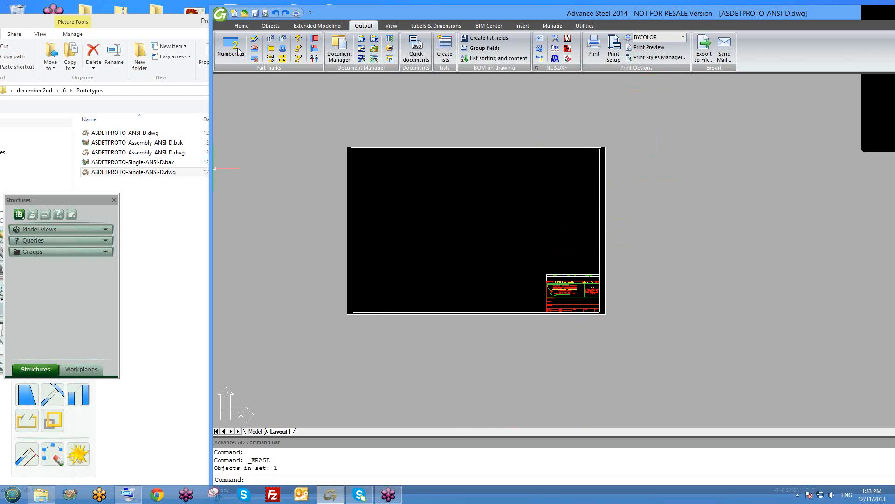
# Step: Check the list of default prototypes, close it without opening a drawing, and maximize the modelling window
pyautogui.click(389, 49)
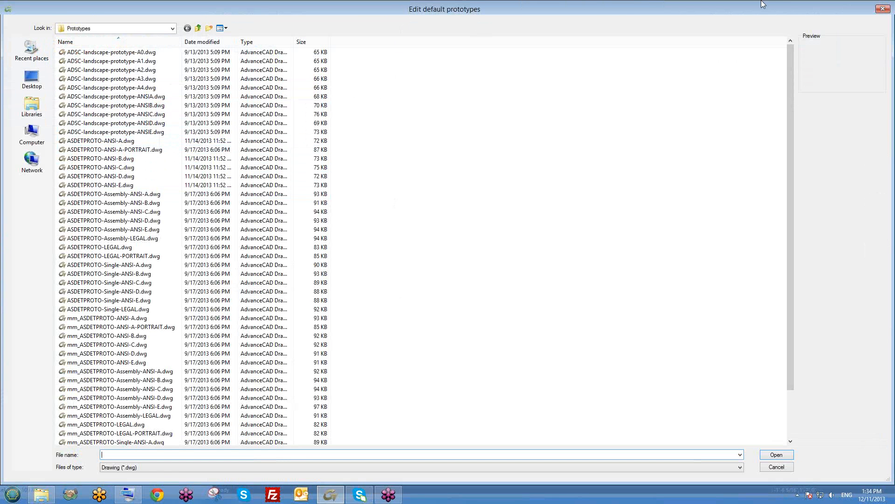
pyautogui.click(879, 8)
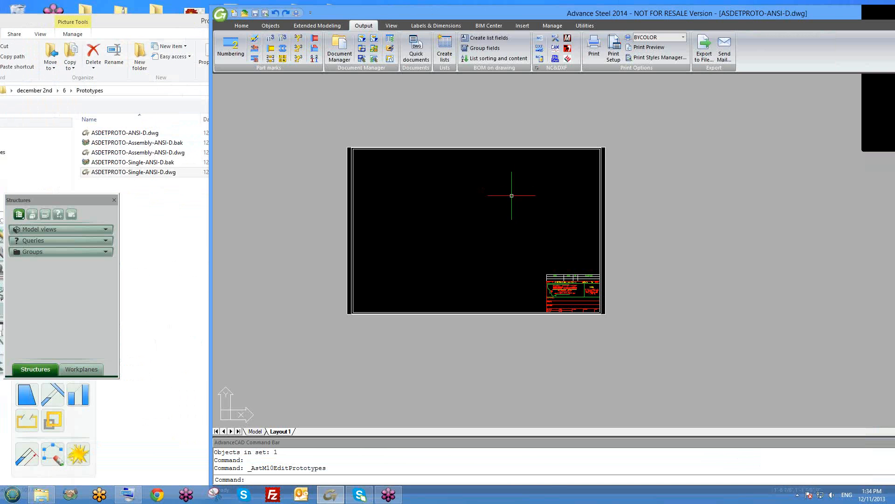
pyautogui.doubleClick(657, 15)
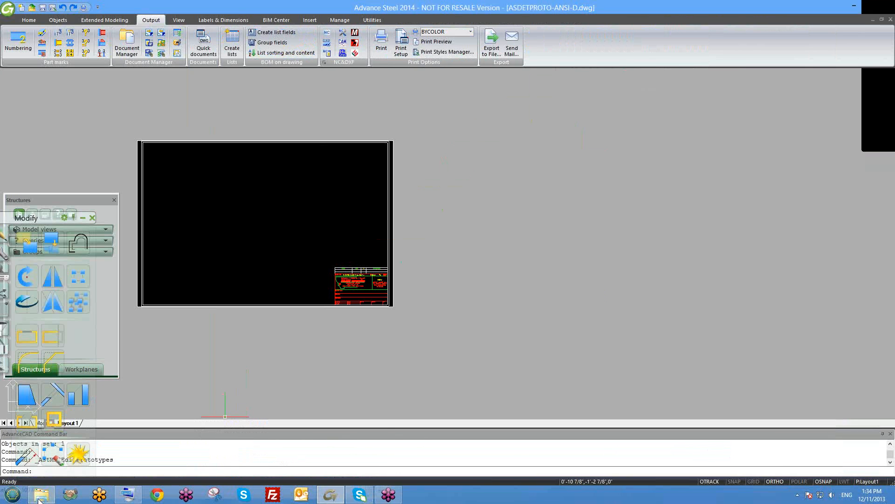
# Step: Trace where the model's prototypes are stored: go up to the december 2nd folder with 6.dwg, then reopen Prototypes inside folder 6
pyautogui.click(42, 495)
pyautogui.click(192, 210)
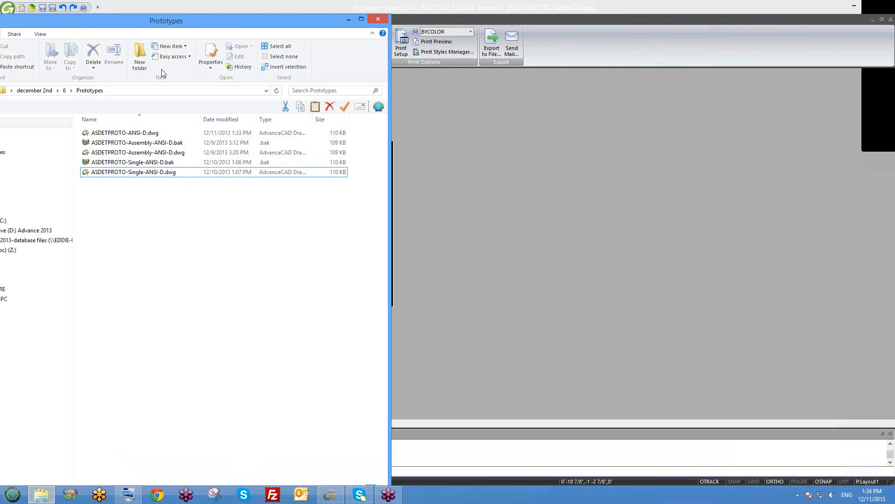
pyautogui.moveTo(200, 26); pyautogui.dragTo(361, 25)
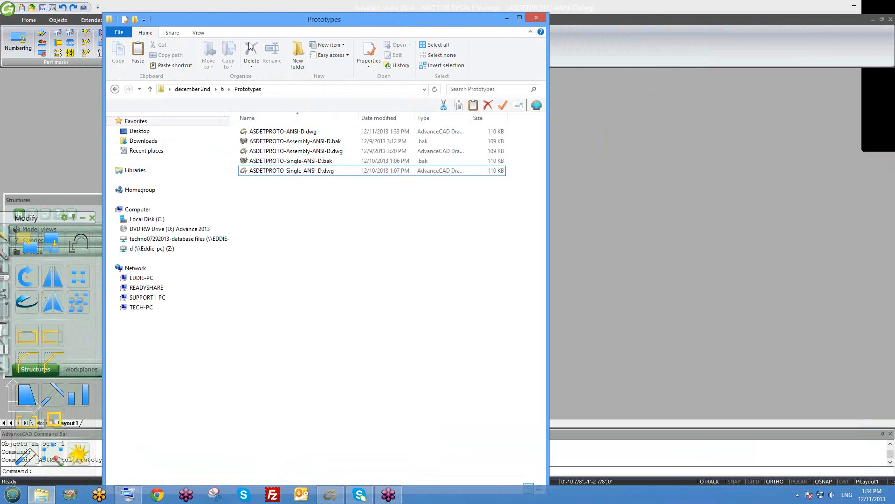
pyautogui.click(115, 89)
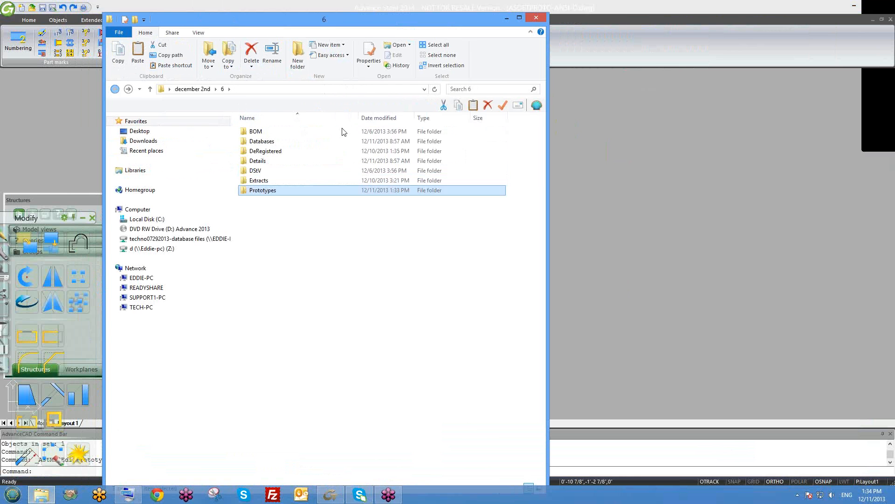
pyautogui.click(115, 88)
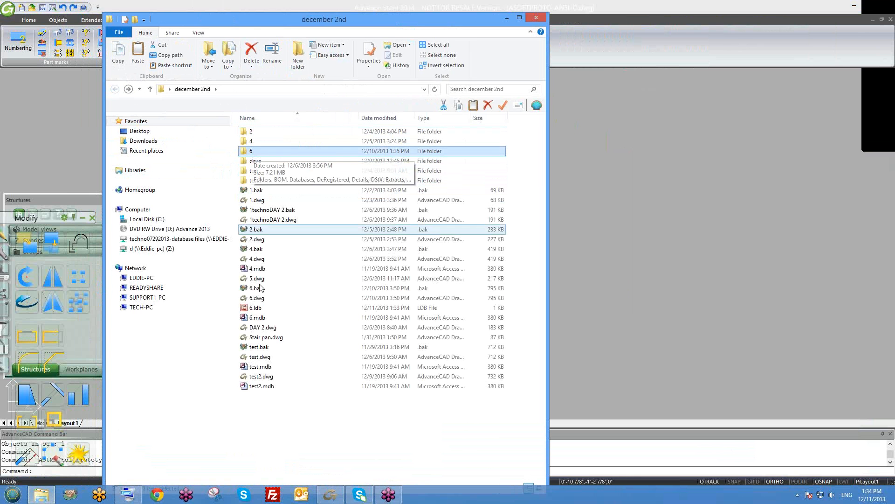
pyautogui.click(258, 300)
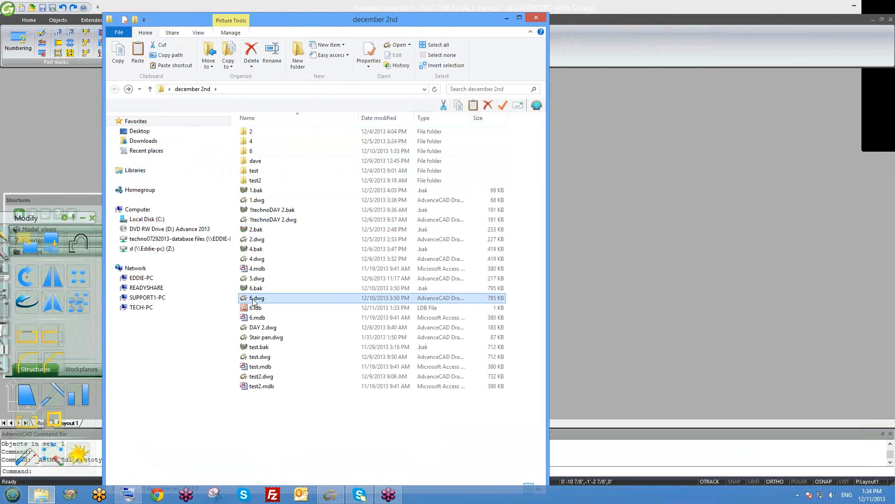
pyautogui.click(256, 153)
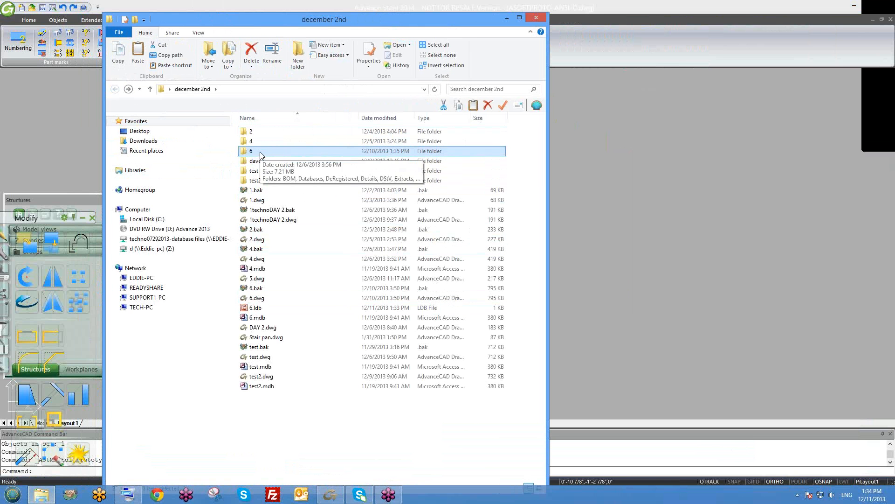
pyautogui.doubleClick(260, 154)
pyautogui.doubleClick(259, 190)
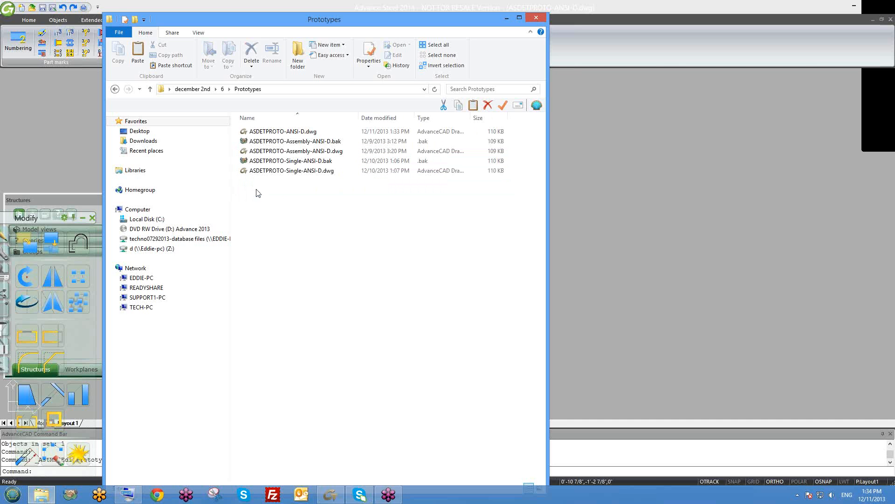
# Step: Review the assembly, single-part and general ANSI-D prototype files in the Prototypes folder, then minimize the file browser
pyautogui.click(307, 151)
pyautogui.keyDown('shift'); pyautogui.click(305, 161); pyautogui.keyUp('shift')
pyautogui.click(305, 172)
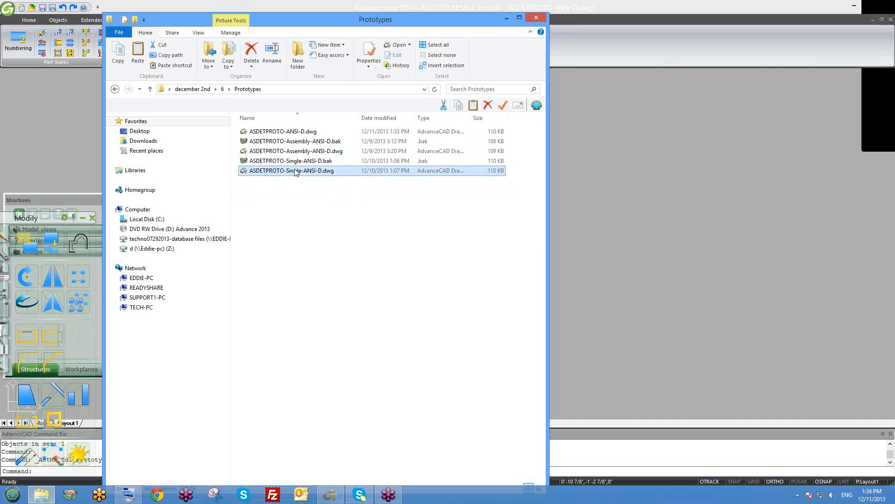
pyautogui.click(302, 155)
pyautogui.click(290, 172)
pyautogui.click(299, 152)
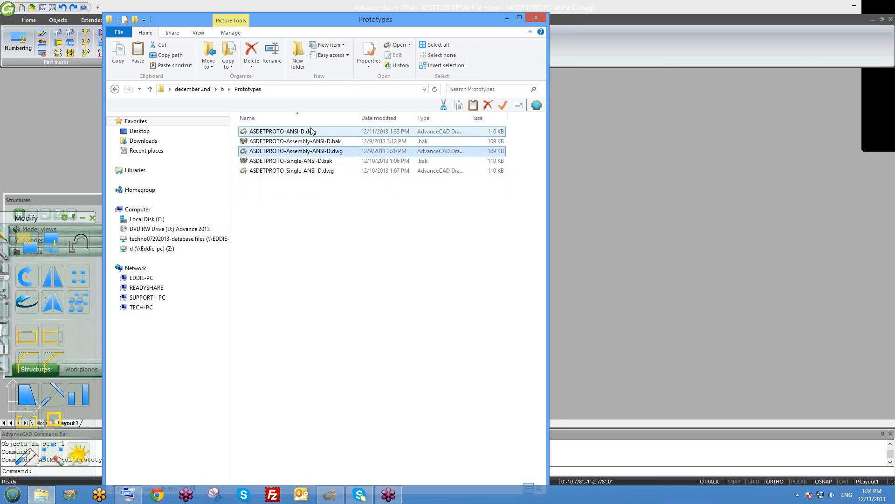
pyautogui.click(284, 133)
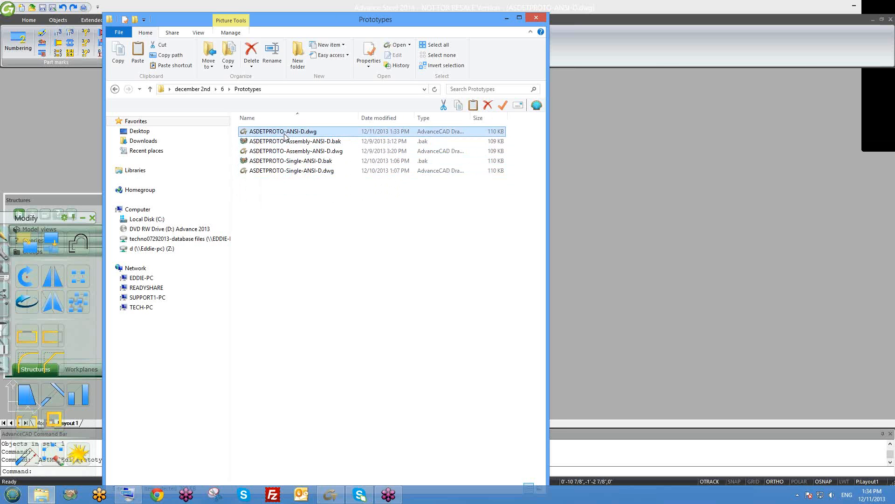
pyautogui.click(292, 161)
pyautogui.keyDown('shift'); pyautogui.click(295, 171); pyautogui.keyUp('shift')
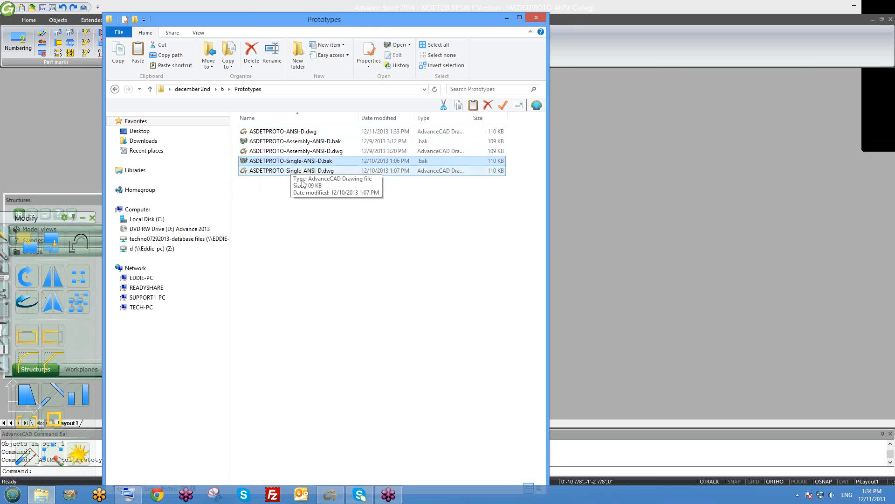
pyautogui.click(305, 203)
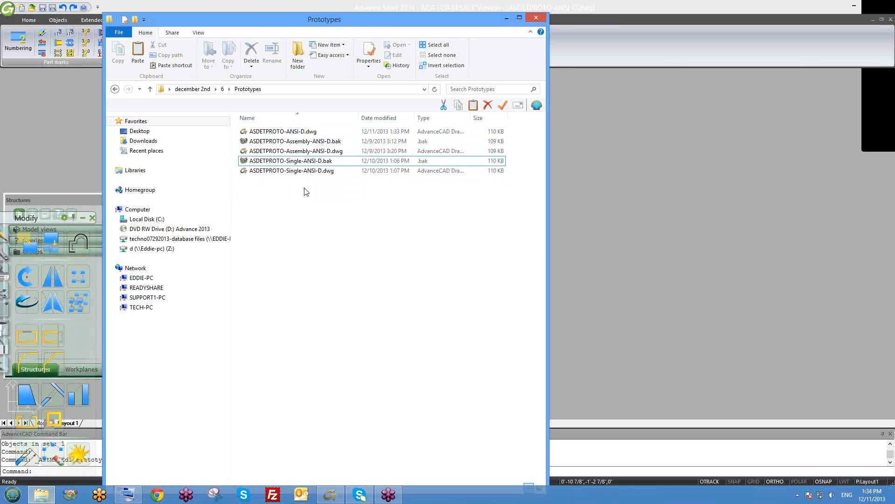
pyautogui.click(507, 19)
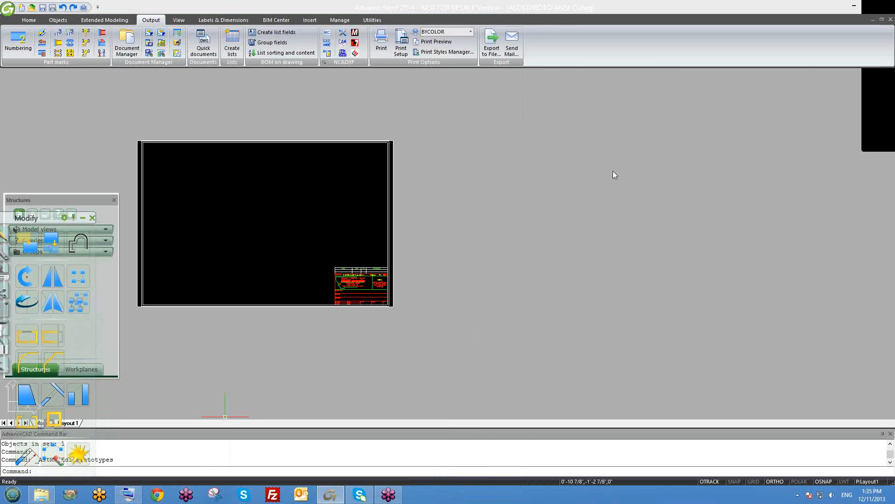
pyautogui.moveTo(244, 254); pyautogui.dragTo(395, 267, button='middle')
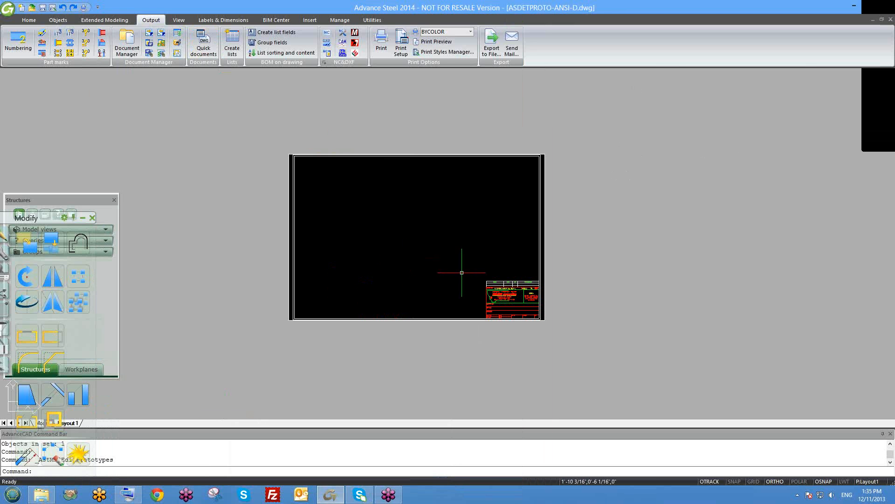
pyautogui.click(52, 498)
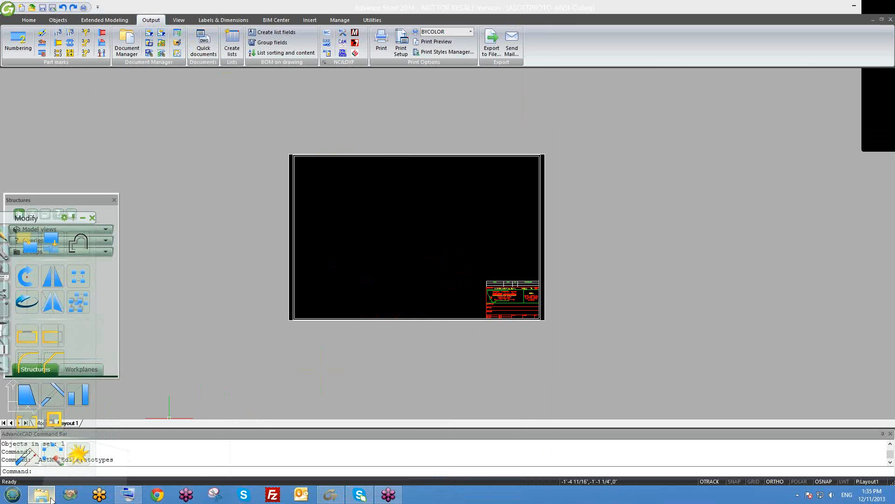
pyautogui.click(51, 499)
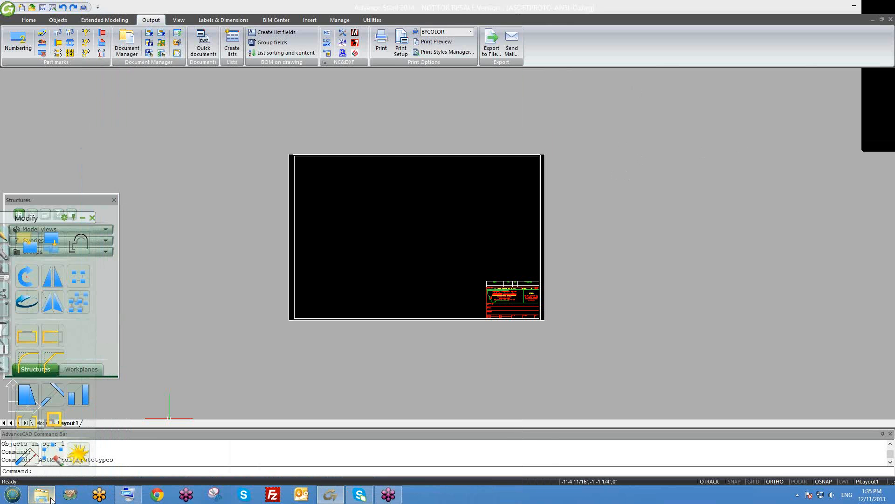
pyautogui.click(204, 43)
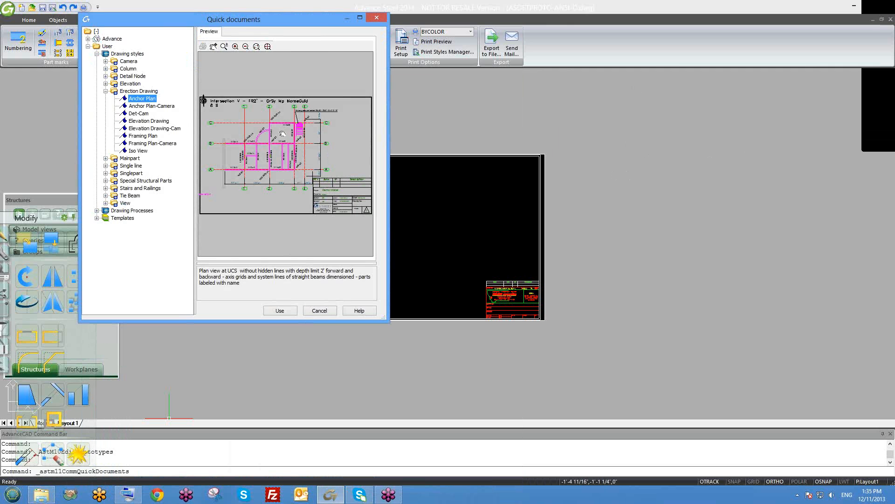
pyautogui.click(278, 313)
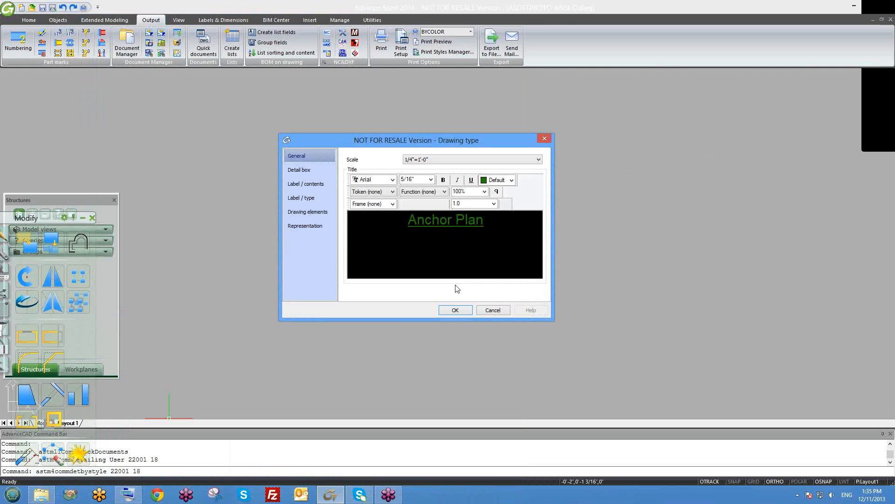
pyautogui.click(455, 309)
pyautogui.moveTo(376, 179); pyautogui.dragTo(376, 171)
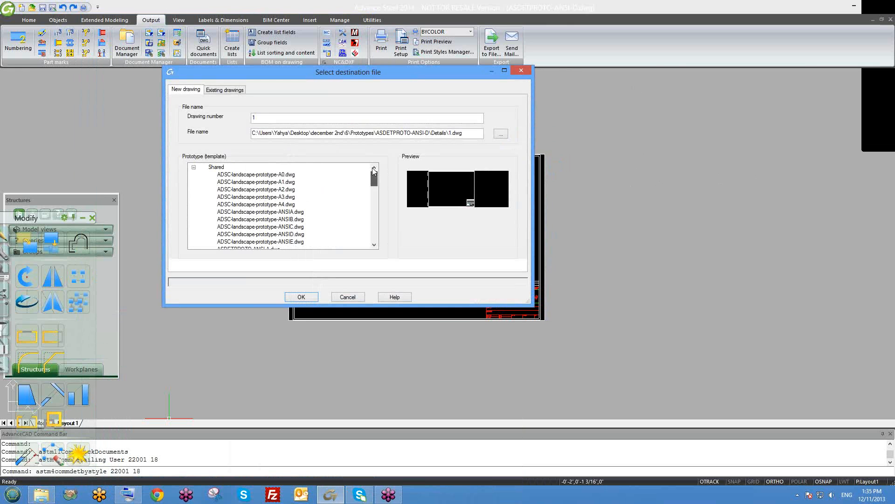
pyautogui.click(193, 167)
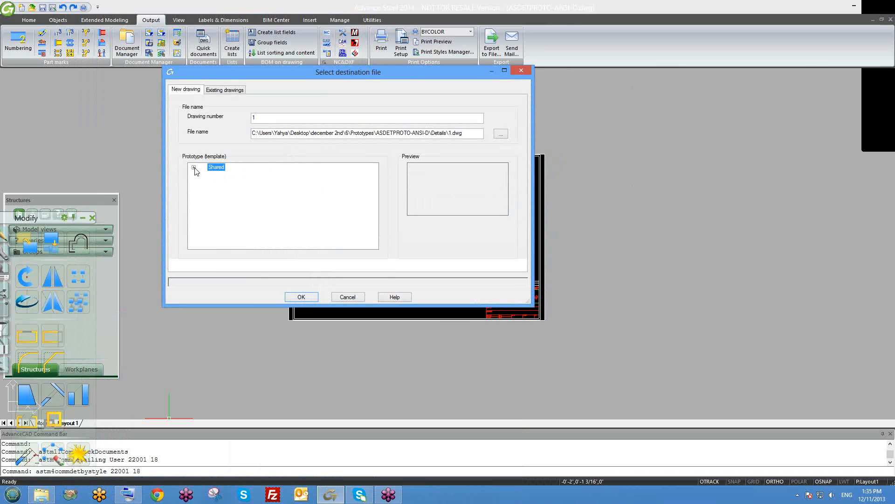
pyautogui.click(359, 297)
# Step: Close ASDETPROTO-ANSI-D.dwg and save its changes
pyautogui.click(891, 20)
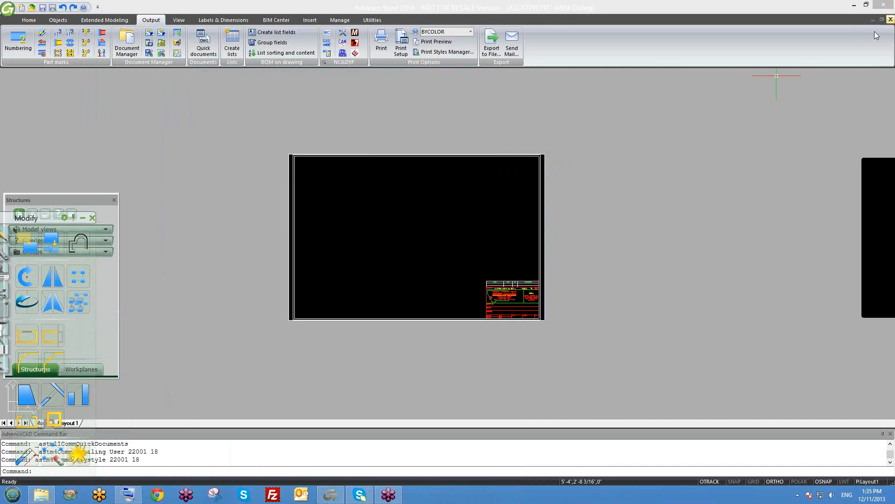
pyautogui.click(890, 19)
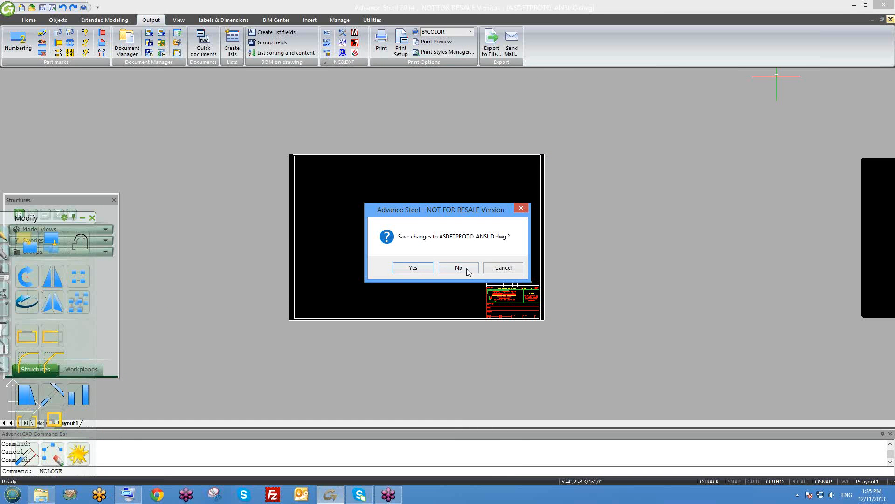
pyautogui.click(424, 268)
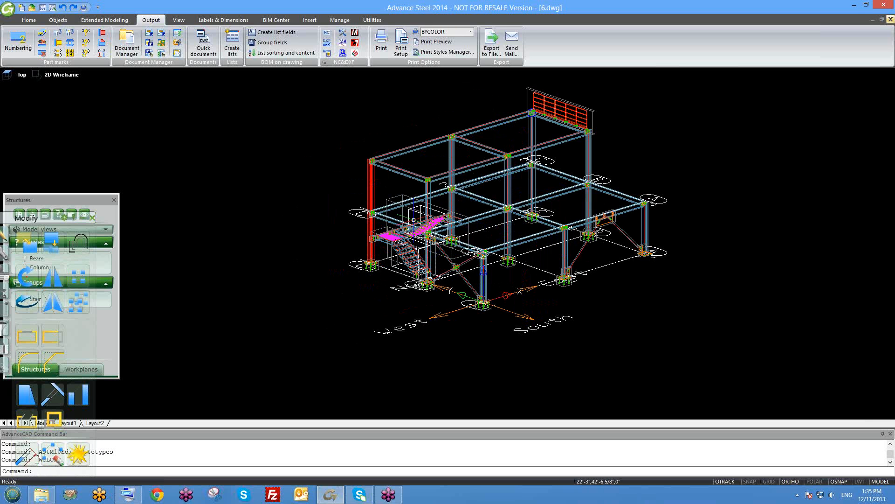
# Step: Start an Anchor Plan quick document from the 6.dwg model and accept its drawing type settings
pyautogui.moveTo(477, 200); pyautogui.dragTo(408, 204, button='middle')
pyautogui.moveTo(556, 185); pyautogui.dragTo(553, 207, button='middle')
pyautogui.keyDown('shift'); pyautogui.moveTo(493, 272); pyautogui.dragTo(494, 272, button='middle'); pyautogui.keyUp('shift')
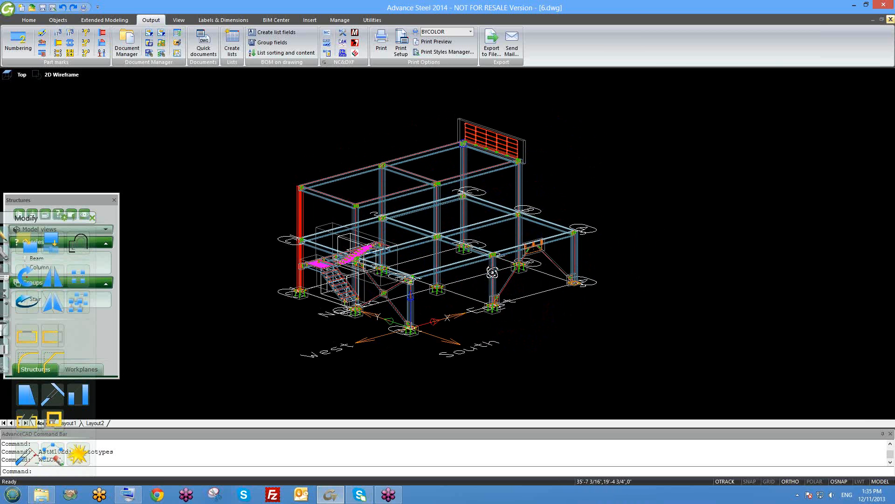
pyautogui.click(209, 52)
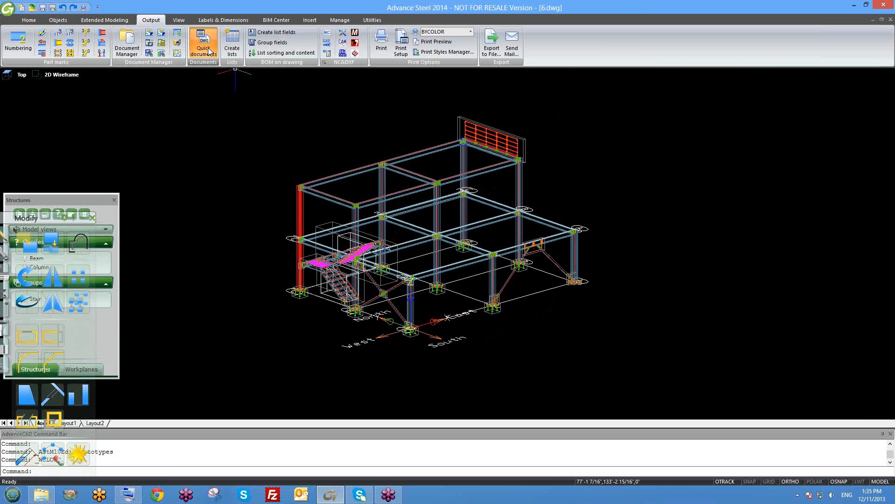
pyautogui.click(279, 311)
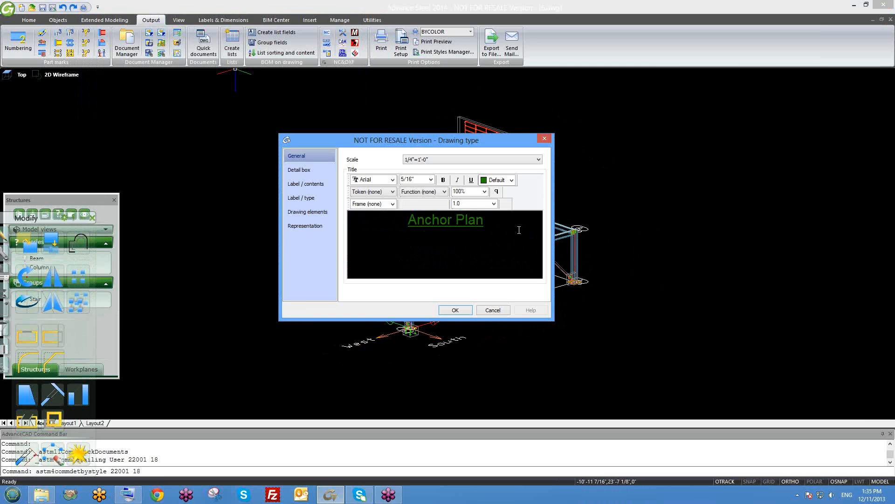
pyautogui.click(454, 311)
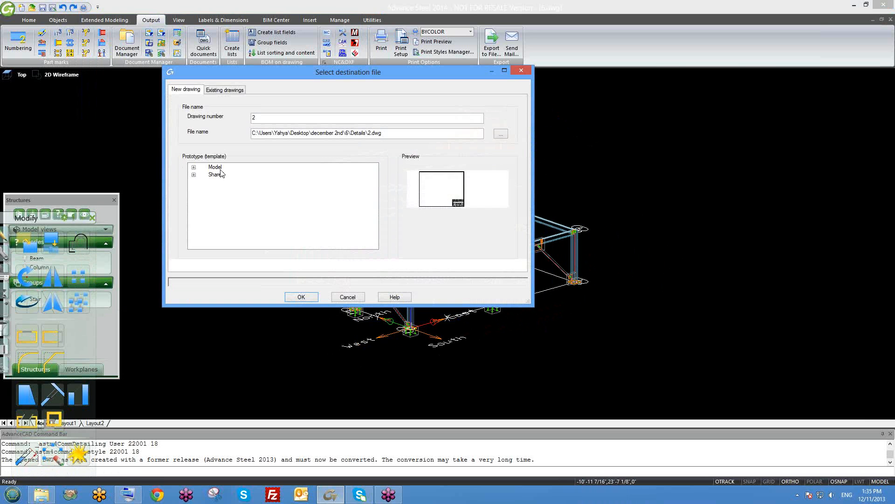
# Step: Expand the Model prototypes and compare the previews of the general, Assembly and Single ANSI-D templates
pyautogui.click(206, 175)
pyautogui.click(212, 169)
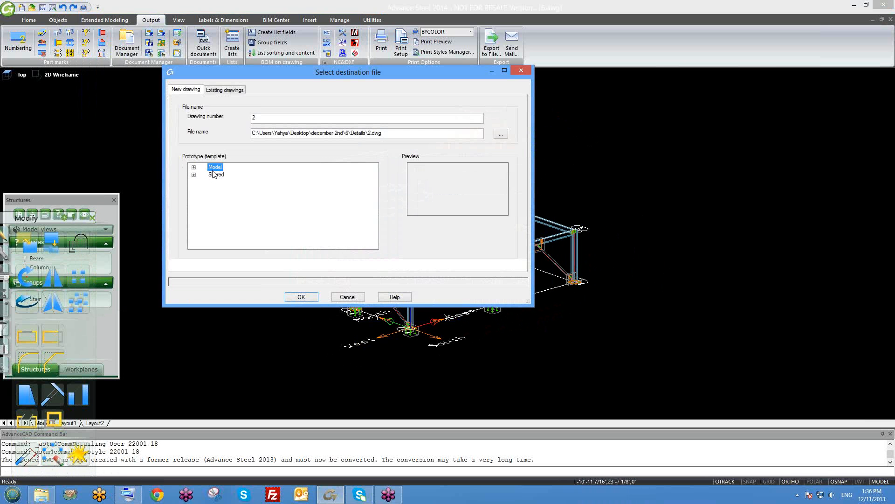
pyautogui.click(216, 175)
pyautogui.click(215, 168)
pyautogui.click(194, 167)
pyautogui.click(242, 174)
pyautogui.click(251, 182)
pyautogui.click(248, 189)
pyautogui.click(251, 182)
pyautogui.click(251, 175)
pyautogui.click(251, 183)
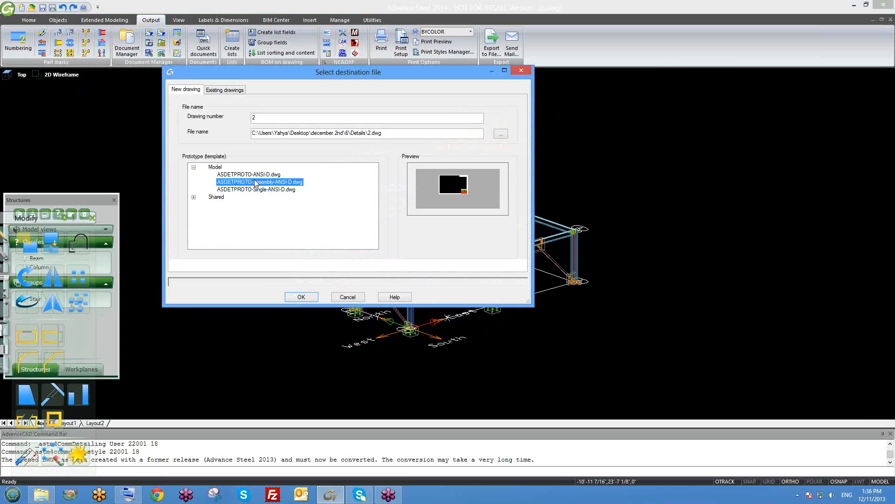
pyautogui.click(252, 174)
pyautogui.click(255, 189)
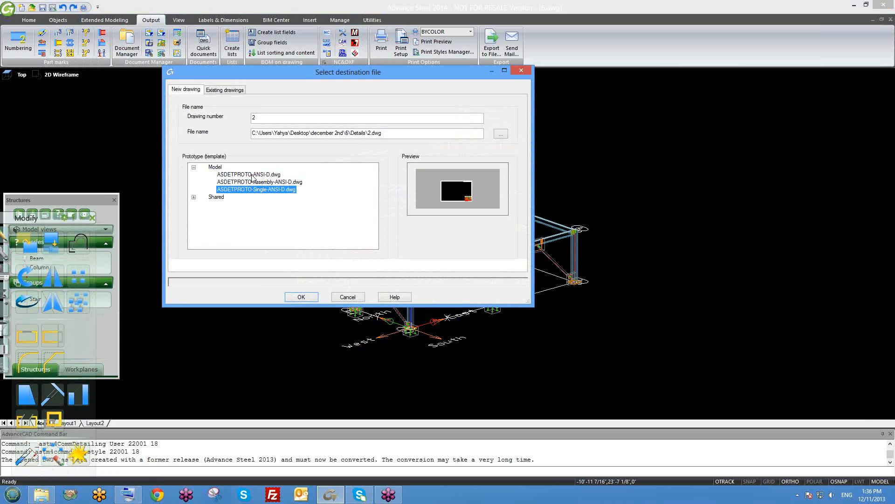
pyautogui.click(252, 175)
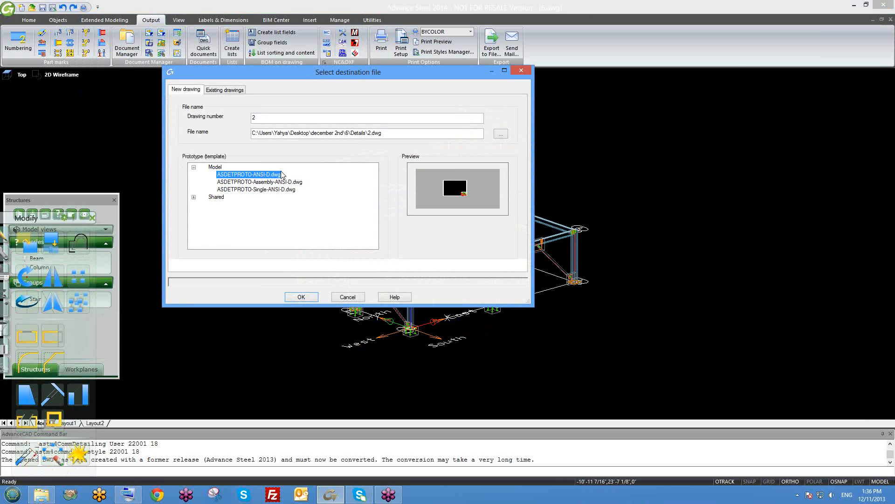
# Step: Create the anchor plan as drawing number 2 using the ASDETPROTO-Single-ANSI-D.dwg prototype
pyautogui.click(266, 190)
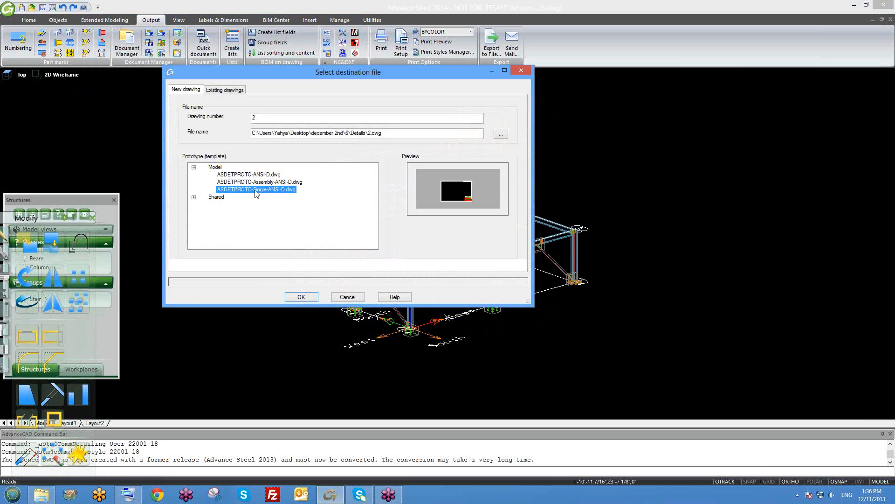
pyautogui.click(259, 182)
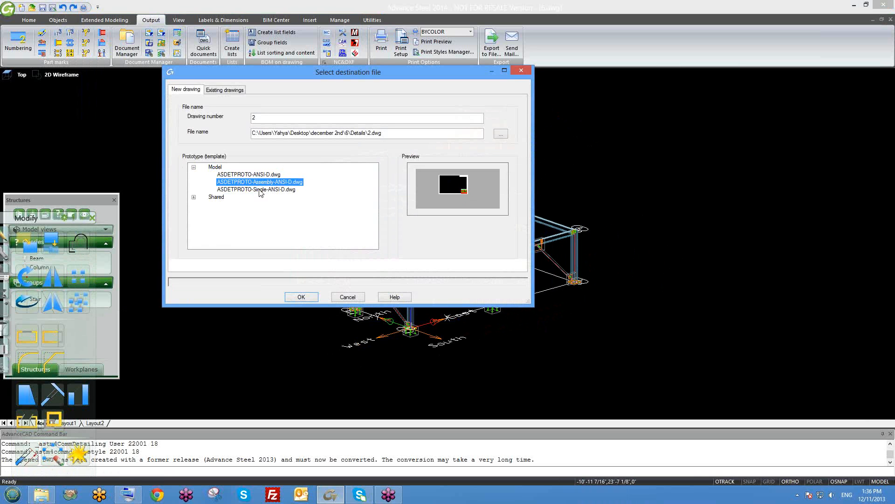
pyautogui.click(260, 190)
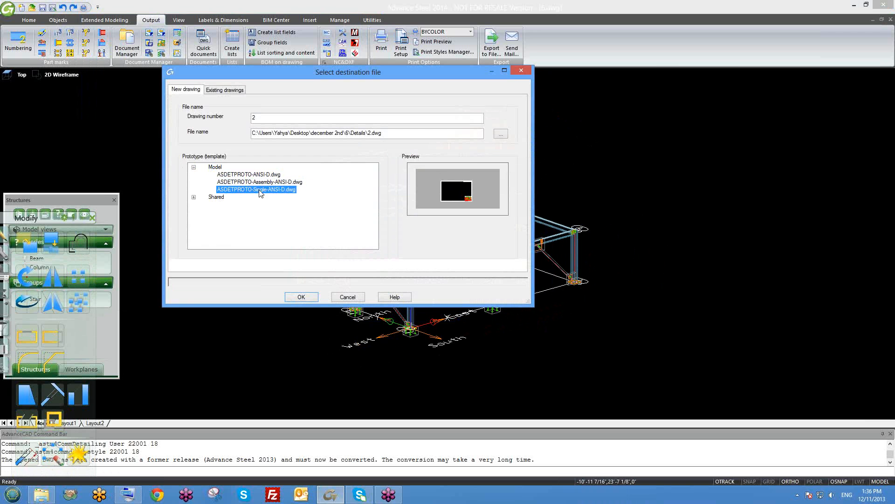
pyautogui.click(300, 298)
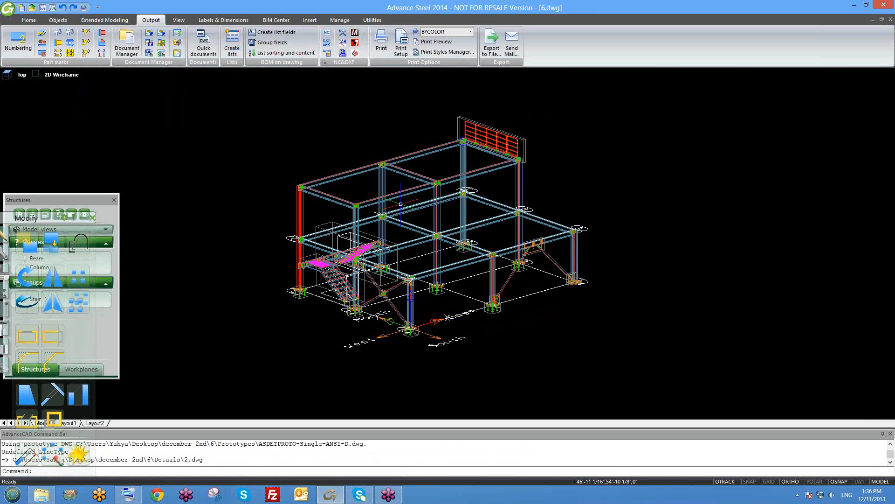
# Step: Check the properties of 2.dwg among the up-to-date details in the Document Manager, then close the manager
pyautogui.click(127, 44)
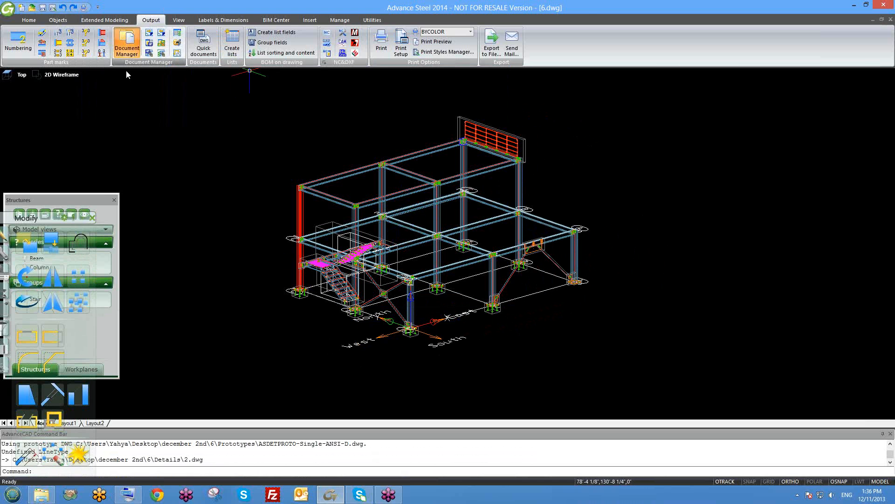
pyautogui.click(22, 35)
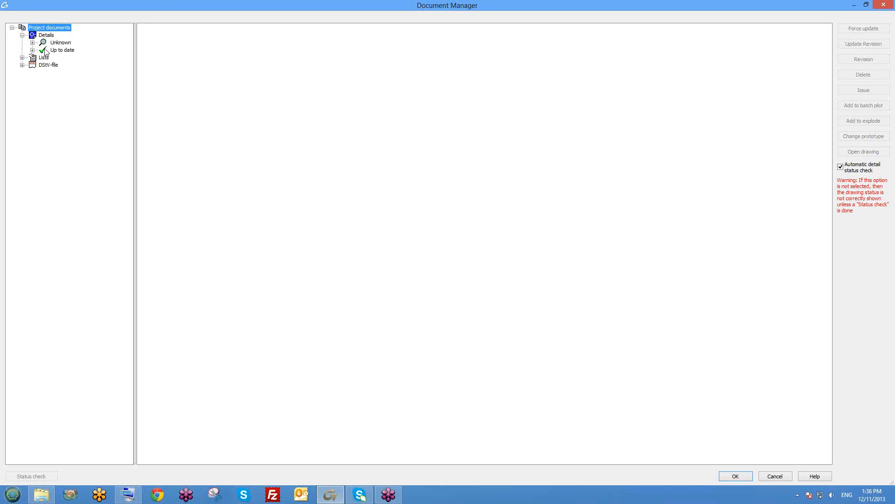
pyautogui.doubleClick(62, 50)
pyautogui.click(81, 58)
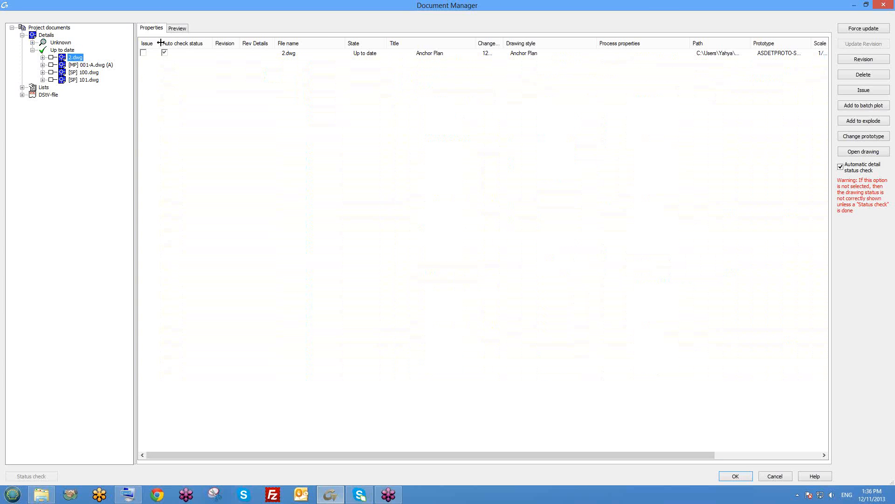
pyautogui.click(892, 4)
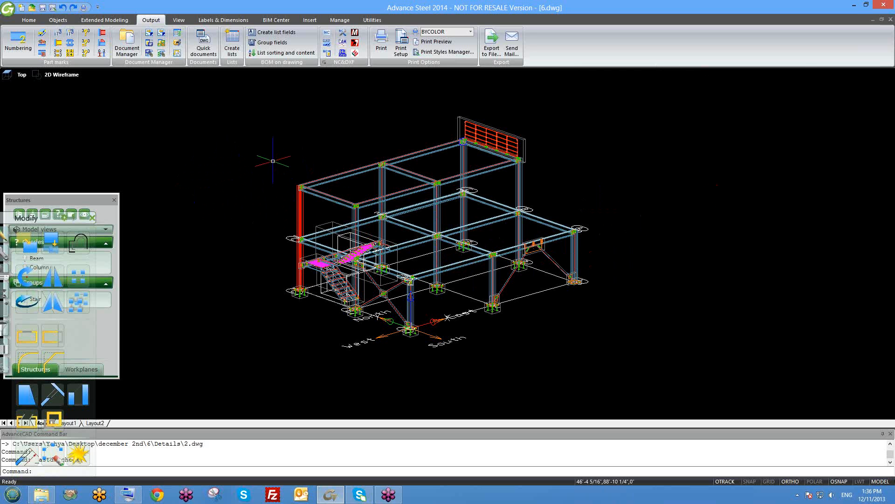
# Step: Start another Anchor Plan quick document and accept its drawing type settings
pyautogui.click(209, 55)
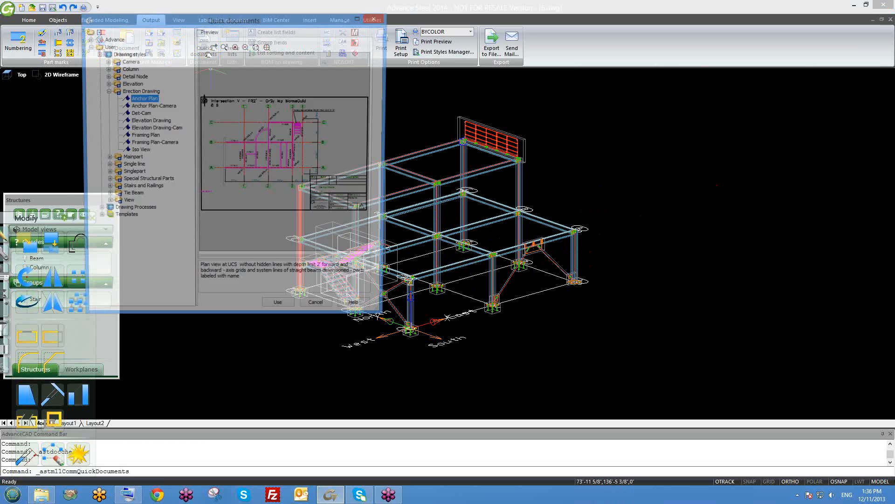
pyautogui.click(280, 310)
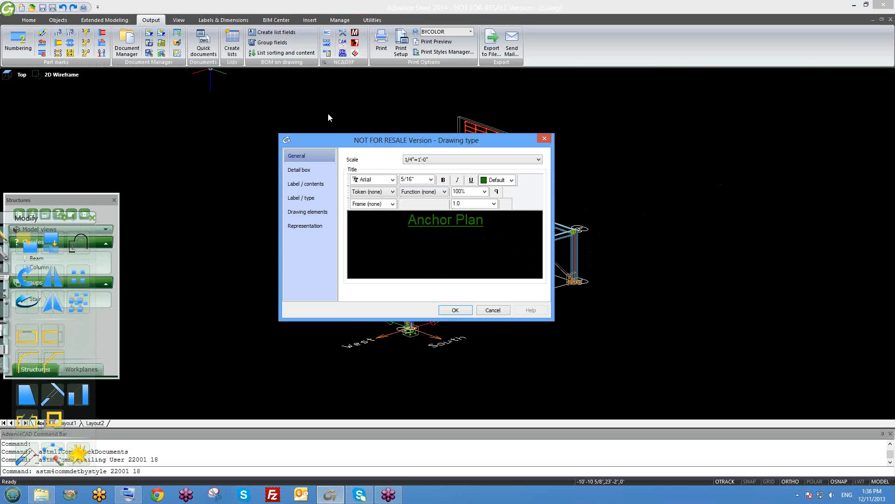
pyautogui.click(461, 313)
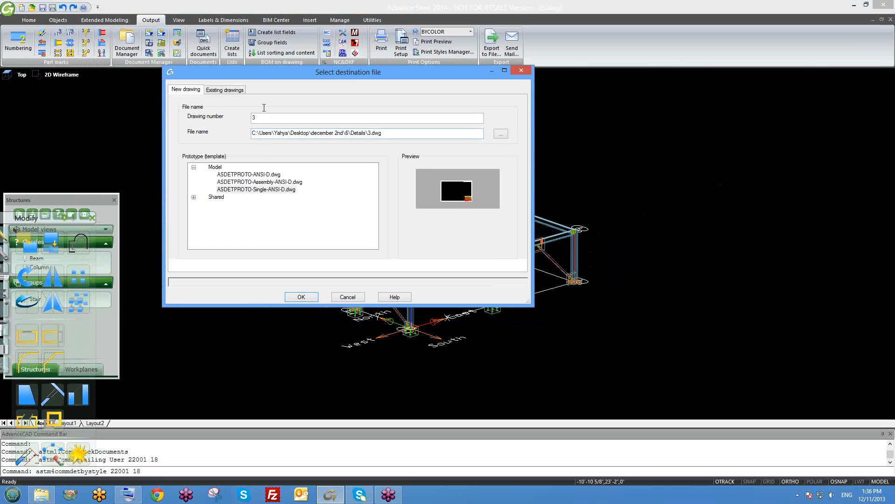
# Step: Pick the ASDETPROTO-ANSI-D.dwg prototype and set the drawing number to Anchor-plan
pyautogui.moveTo(270, 74); pyautogui.dragTo(267, 63)
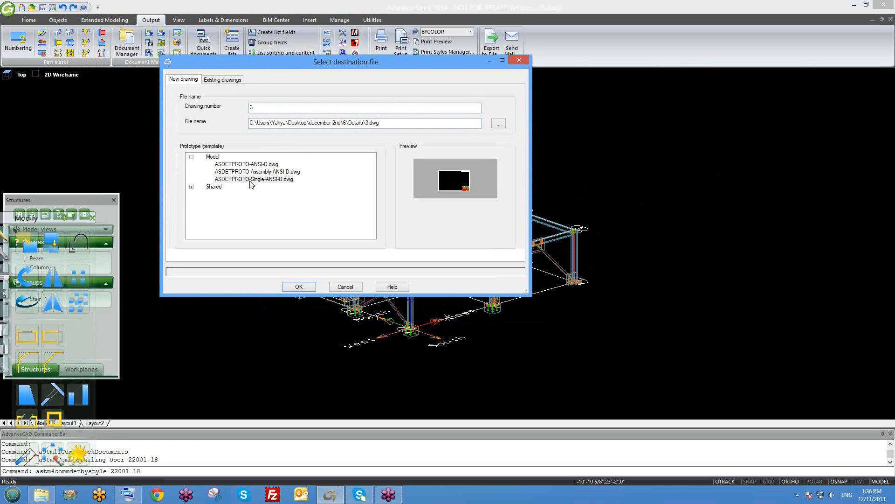
pyautogui.click(257, 166)
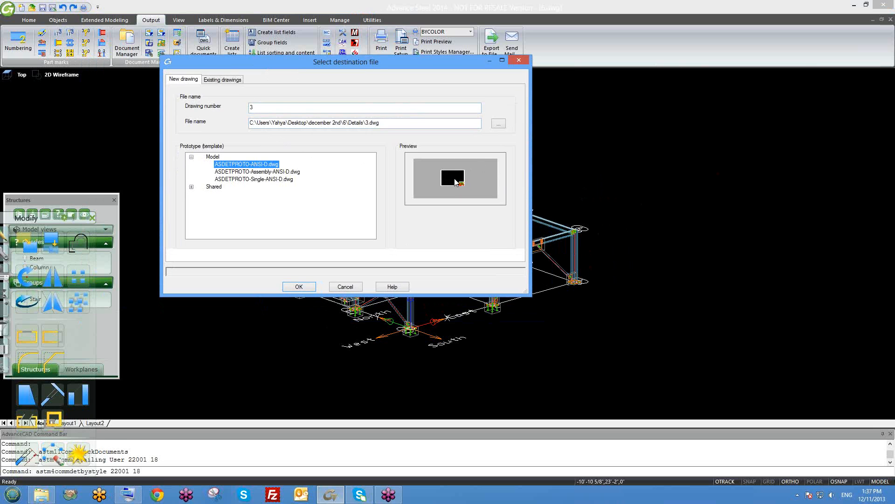
pyautogui.click(261, 109)
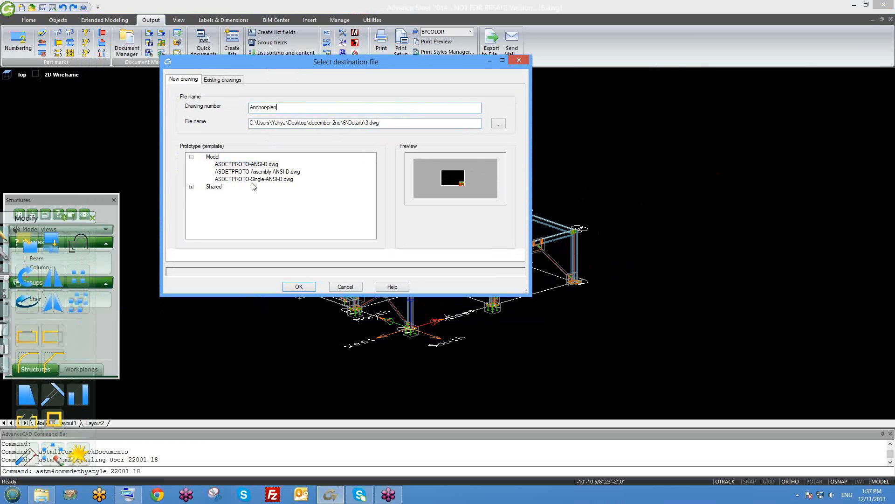
# Step: Compare the previews of the Assembly and Single ANSI-D prototypes for the new drawing
pyautogui.click(254, 180)
pyautogui.click(258, 172)
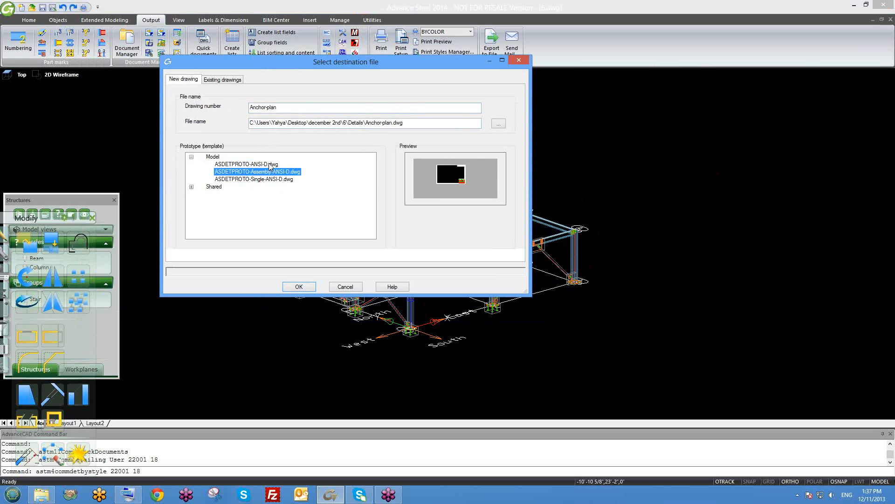
pyautogui.click(260, 179)
pyautogui.click(261, 172)
pyautogui.click(259, 179)
pyautogui.click(257, 172)
pyautogui.click(260, 180)
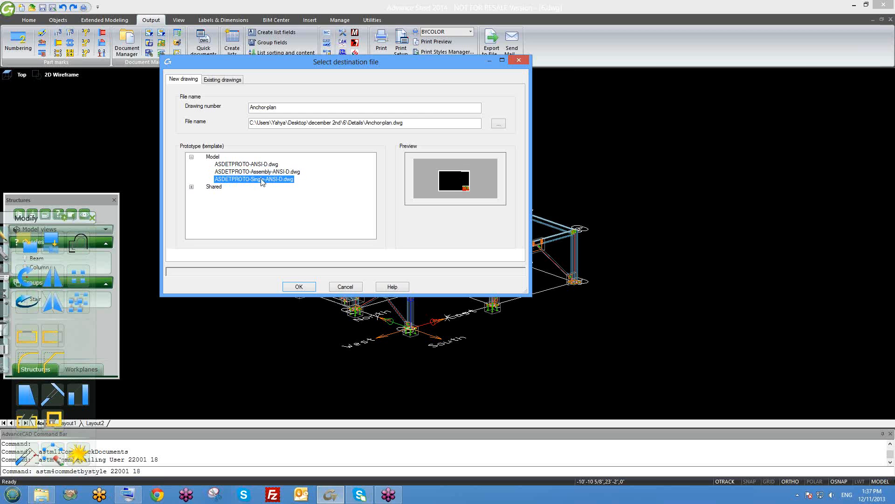
# Step: Create the Anchor-plan drawing from the model's ASDETPROTO-ANSI-D.dwg prototype
pyautogui.click(246, 165)
pyautogui.moveTo(284, 107); pyautogui.dragTo(211, 129)
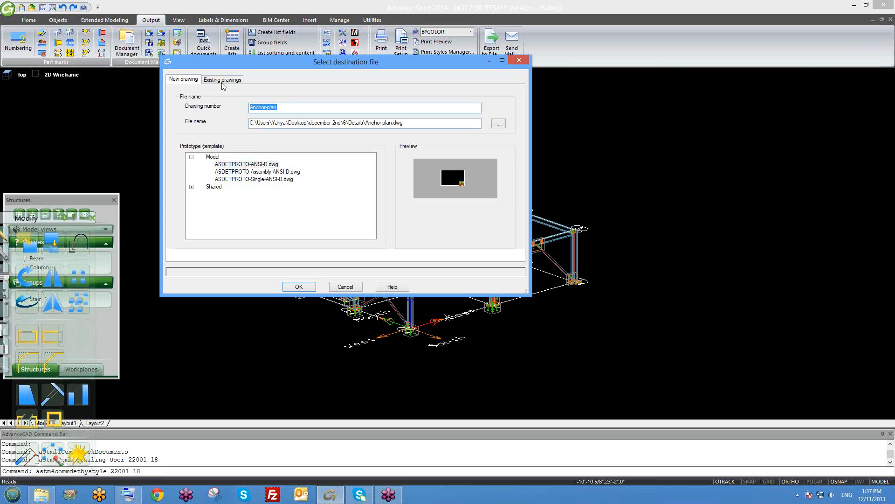
pyautogui.click(295, 286)
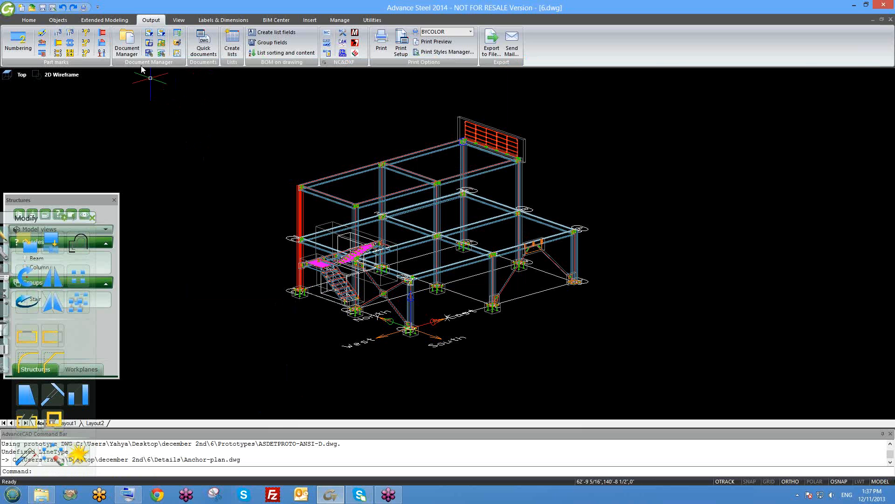
# Step: Preview Anchor-plan.dwg among the up-to-date details in the Document Manager and open the drawing
pyautogui.click(126, 49)
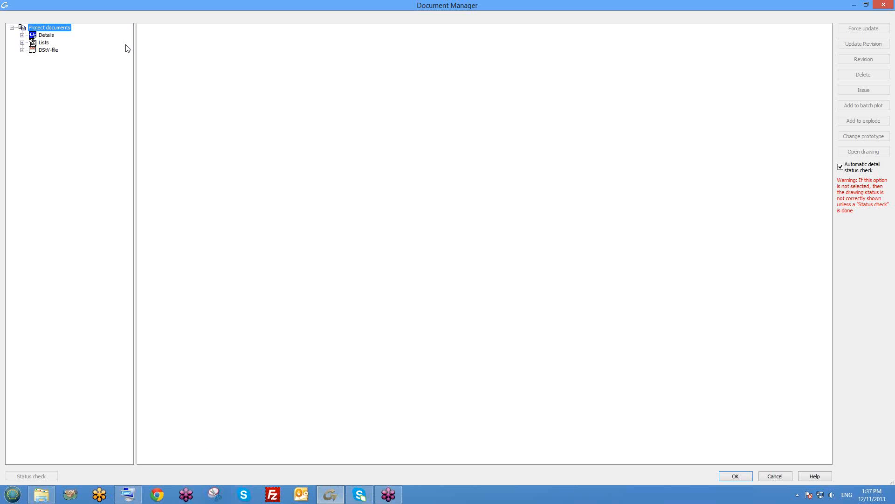
pyautogui.click(22, 35)
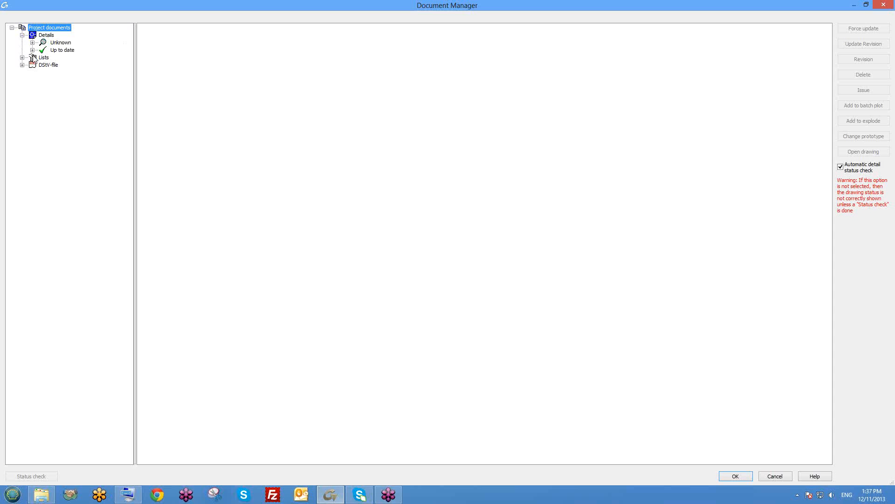
pyautogui.click(53, 50)
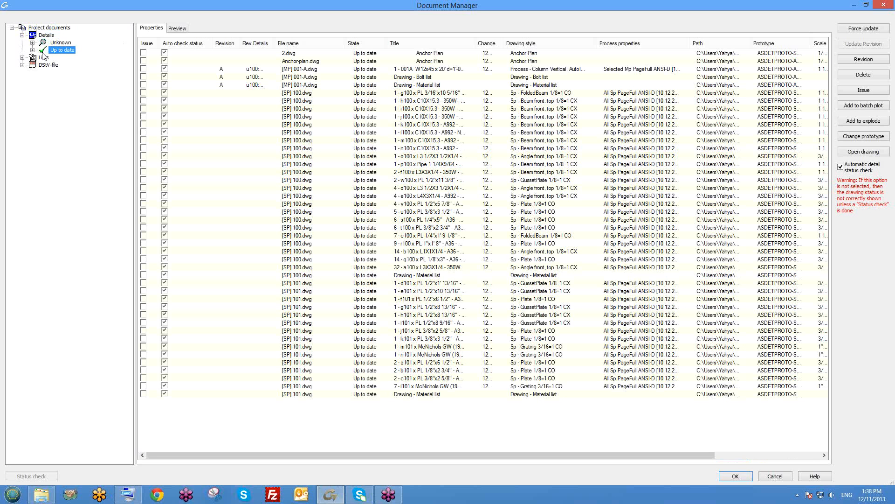
pyautogui.click(33, 50)
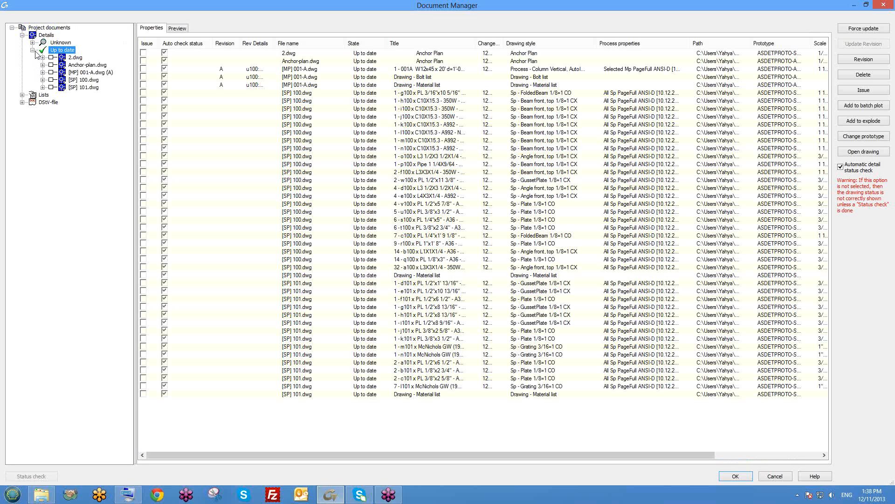
pyautogui.click(81, 66)
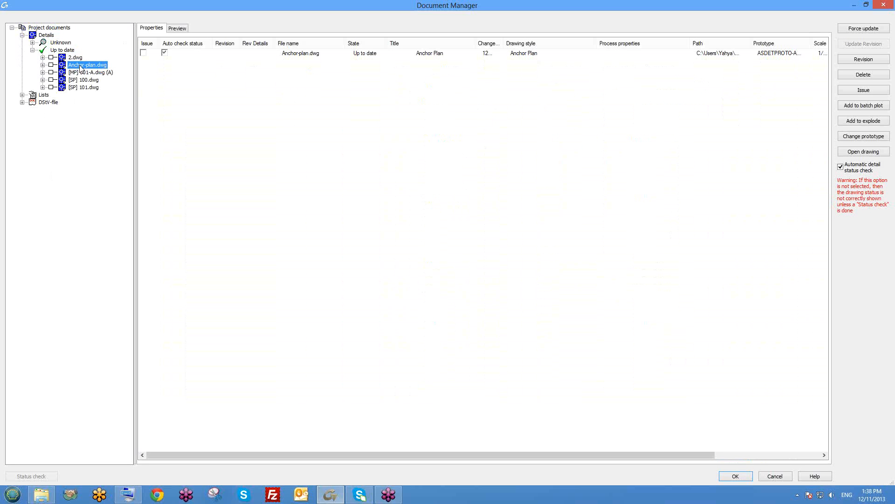
pyautogui.click(180, 29)
pyautogui.moveTo(329, 180)
pyautogui.mouseDown(button='middle')
pyautogui.moveTo(443, 212)
pyautogui.moveTo(168, 162)
pyautogui.mouseUp(button='middle')
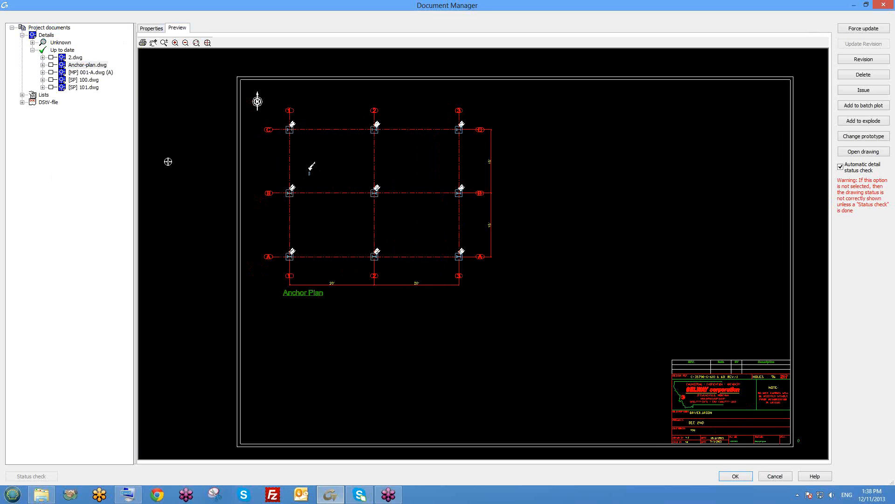
pyautogui.click(97, 66)
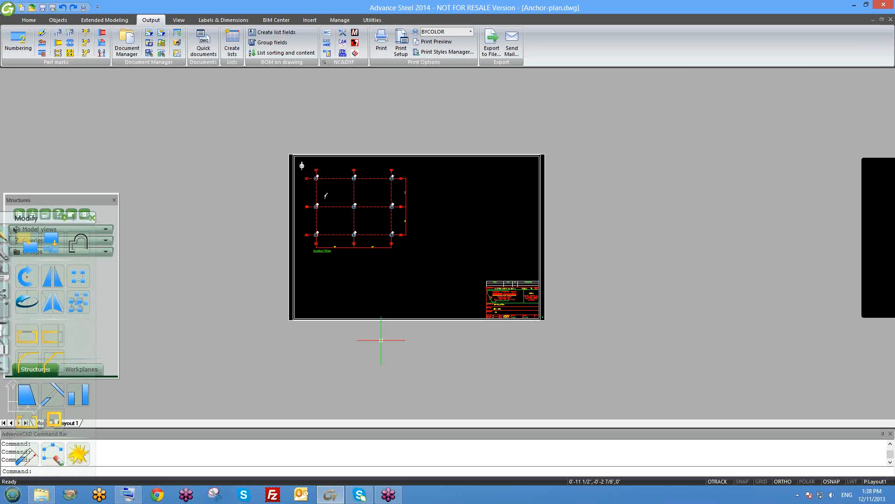
# Step: Move the Anchor Plan title horizontally so it sits centred beneath grid line 2 of the plan view
pyautogui.moveTo(381, 345); pyautogui.dragTo(435, 361, button='middle')
pyautogui.scroll(2, 418, 299)
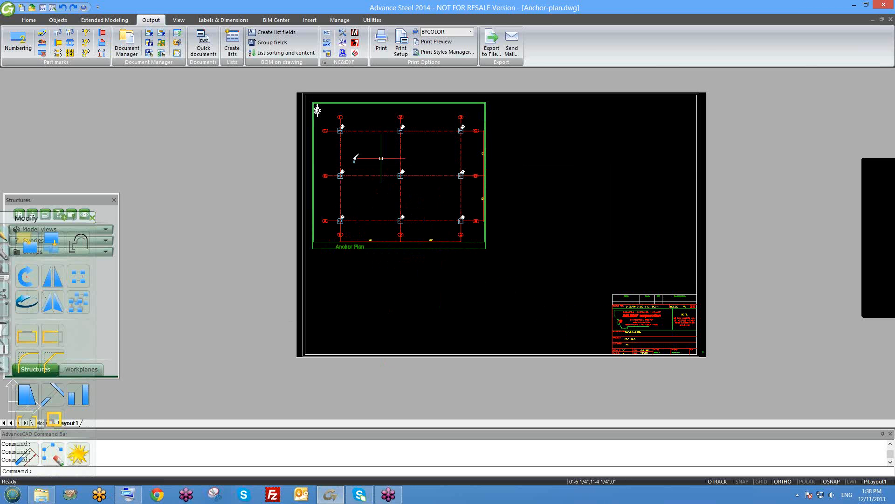
pyautogui.scroll(2, 423, 140)
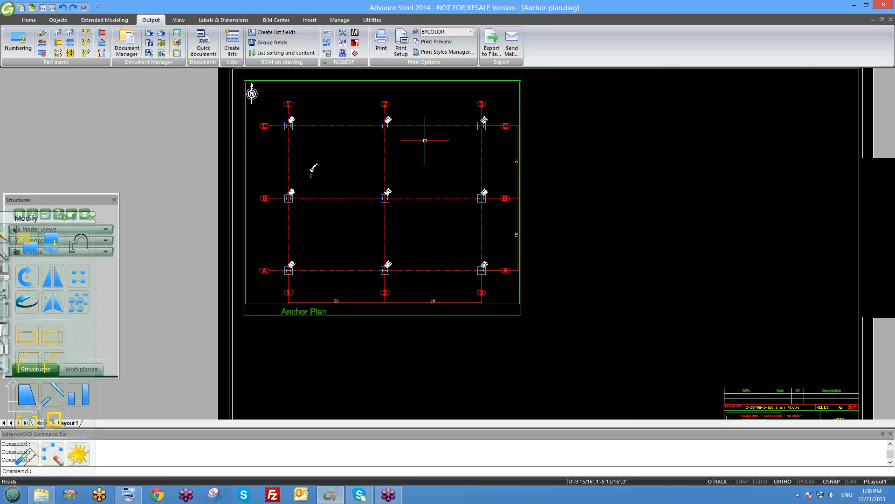
pyautogui.moveTo(419, 140); pyautogui.dragTo(428, 169, button='middle')
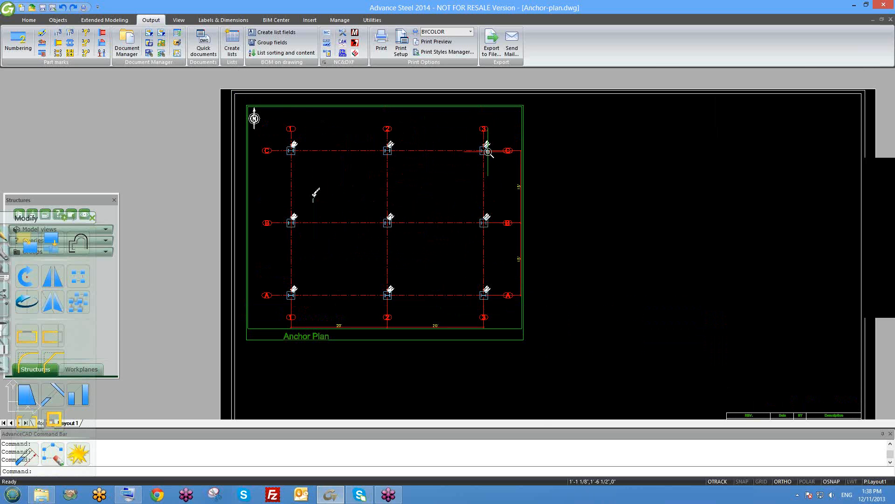
pyautogui.scroll(2, 486, 144)
pyautogui.scroll(-1, 471, 177)
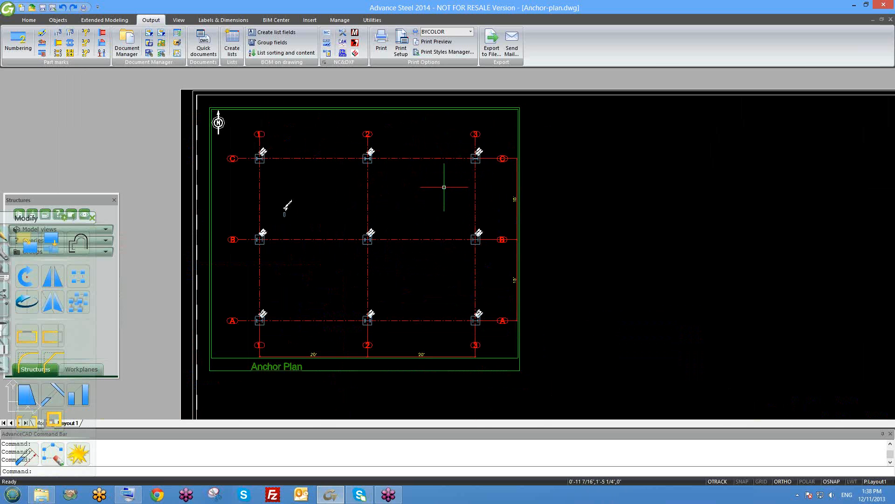
pyautogui.scroll(2, 285, 360)
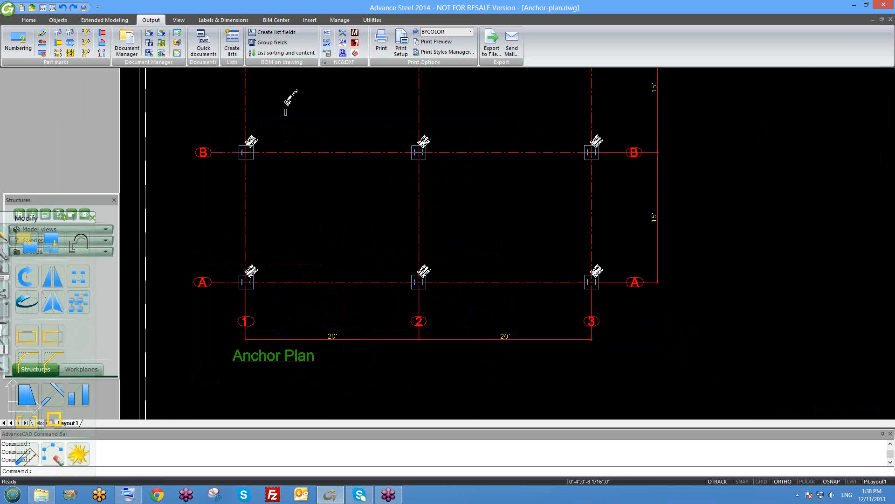
pyautogui.click(285, 357)
pyautogui.write('m')
pyautogui.press('Return')
pyautogui.click(285, 356)
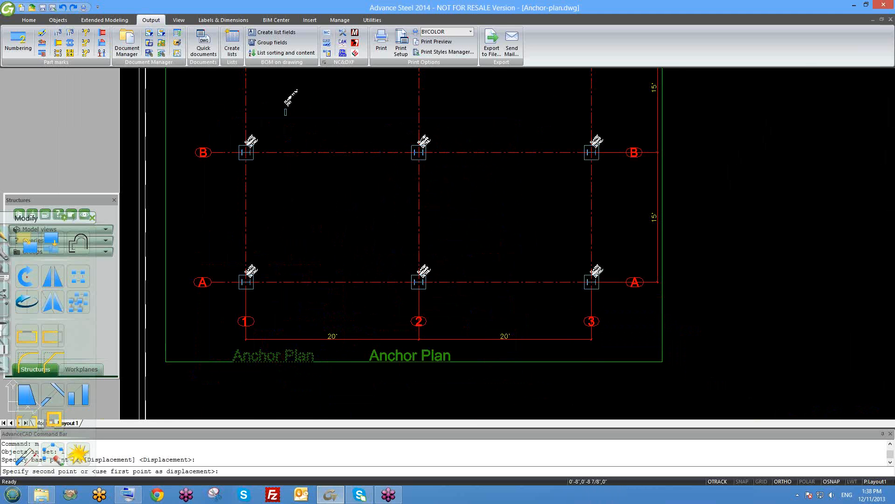
pyautogui.click(434, 358)
pyautogui.scroll(-3, 375, 328)
pyautogui.moveTo(635, 264); pyautogui.dragTo(593, 250, button='middle')
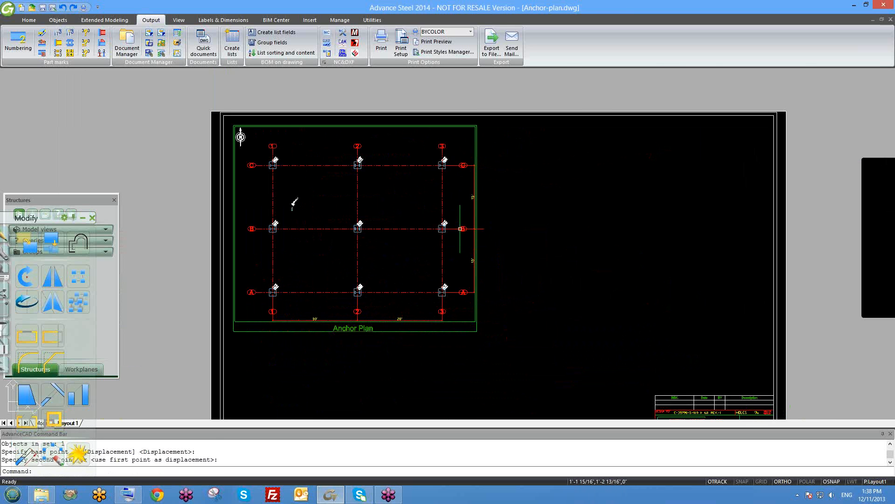
# Step: Examine the anchor plan's layout on the sheet and the drawing number in its title block
pyautogui.click(889, 186)
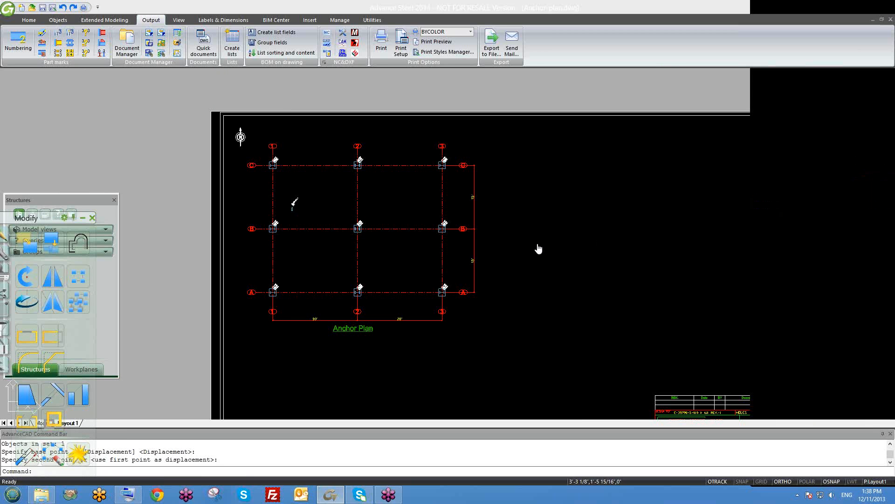
pyautogui.moveTo(507, 250); pyautogui.dragTo(461, 233, button='middle')
pyautogui.press('Escape')
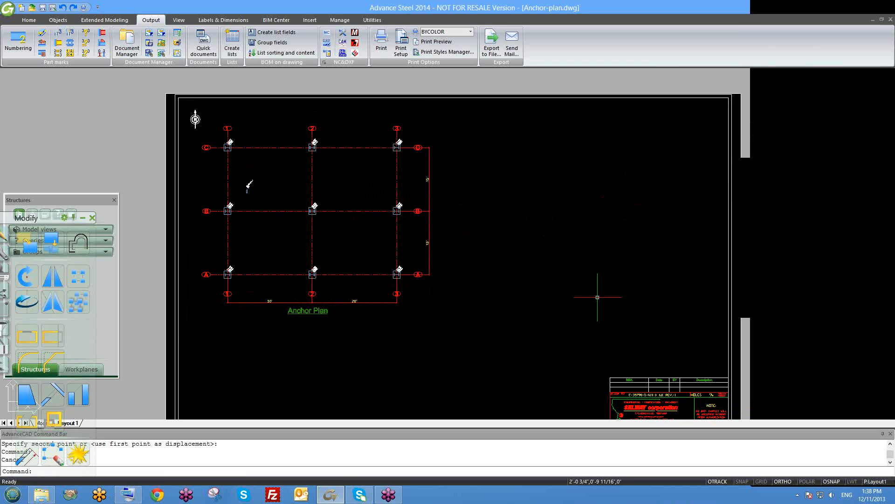
pyautogui.scroll(2, 312, 163)
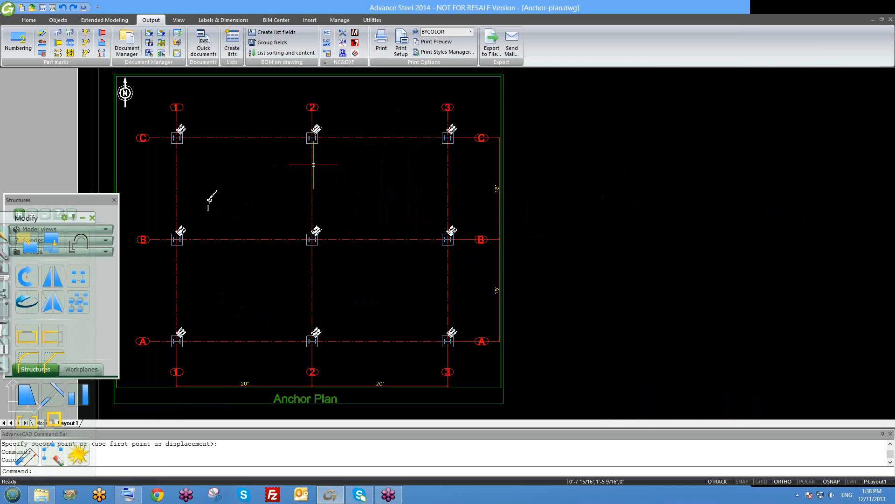
pyautogui.scroll(-3, 313, 164)
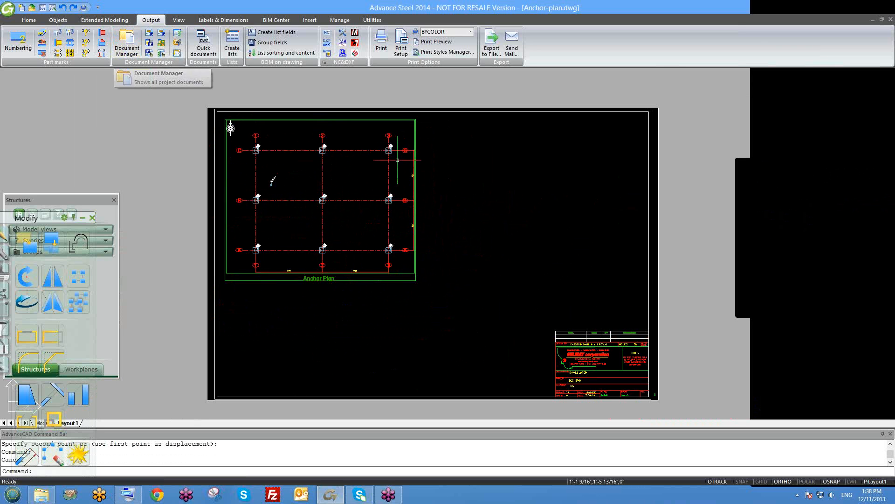
pyautogui.scroll(4, 606, 348)
pyautogui.scroll(-6, 588, 267)
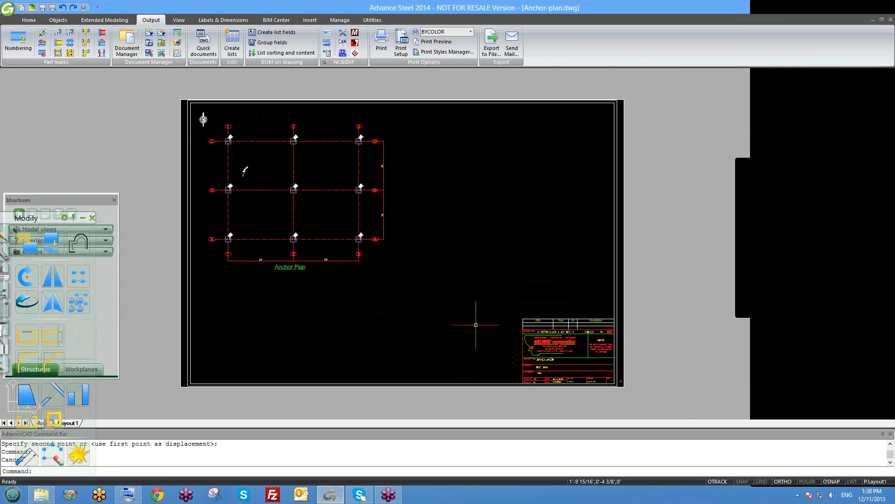
pyautogui.moveTo(480, 329); pyautogui.dragTo(464, 270, button='middle')
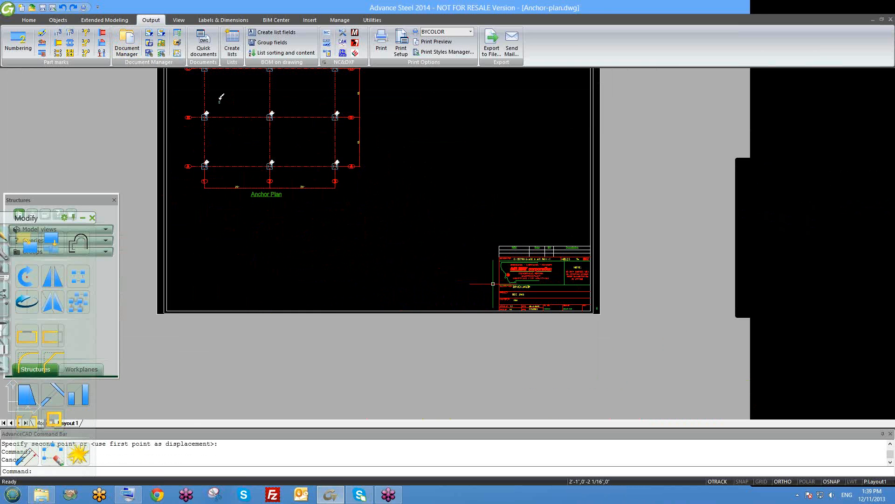
pyautogui.scroll(8, 493, 283)
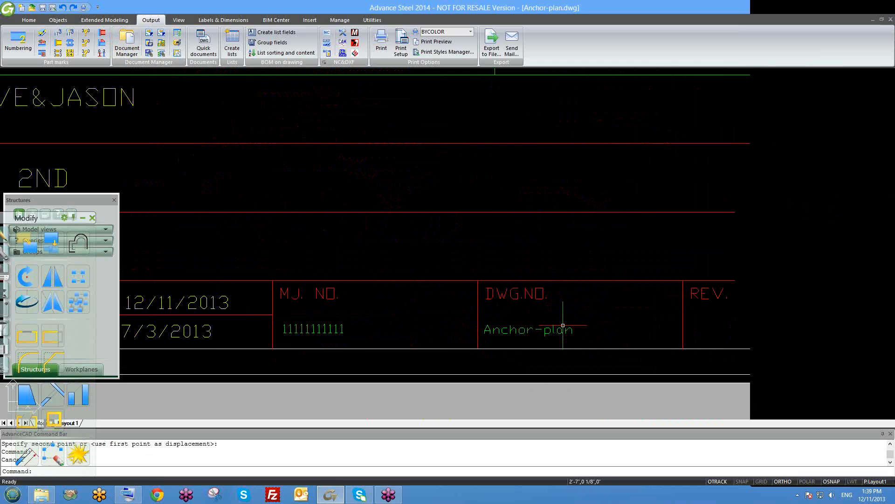
pyautogui.scroll(-6, 556, 344)
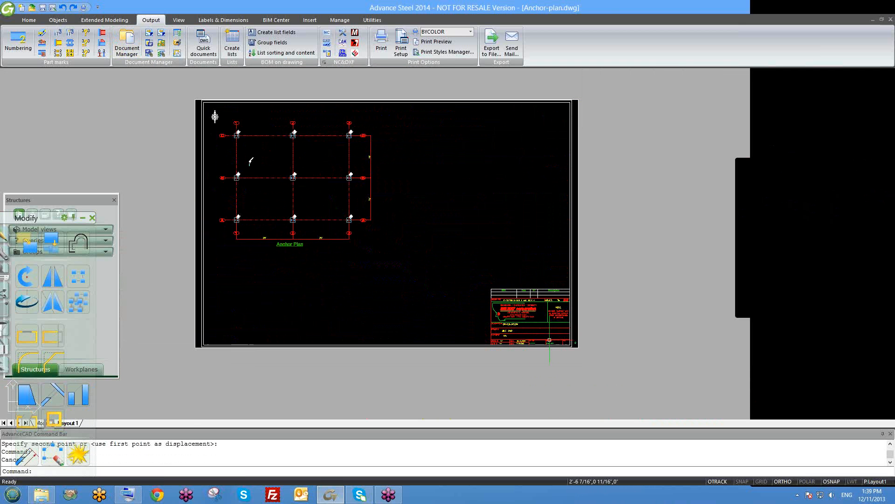
# Step: Examine the column profile, base plate outline and labels at the row C columns of the anchor plan
pyautogui.scroll(2, 268, 177)
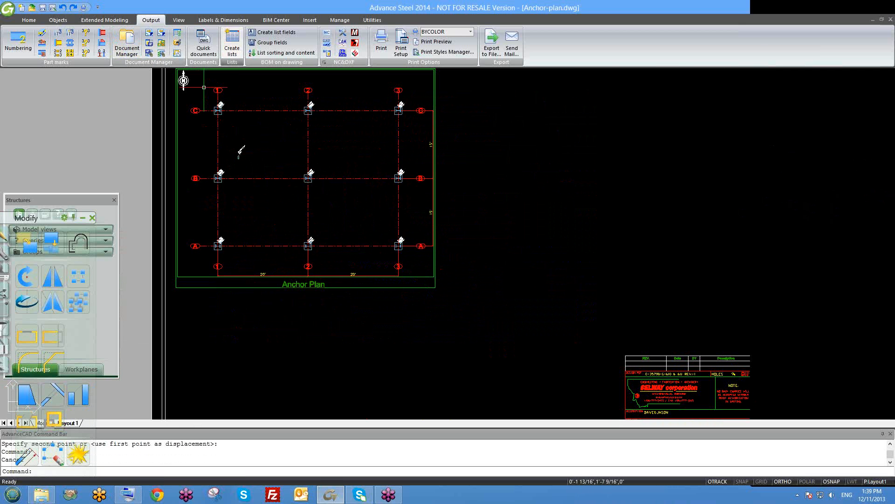
pyautogui.moveTo(382, 218); pyautogui.dragTo(415, 242, button='middle')
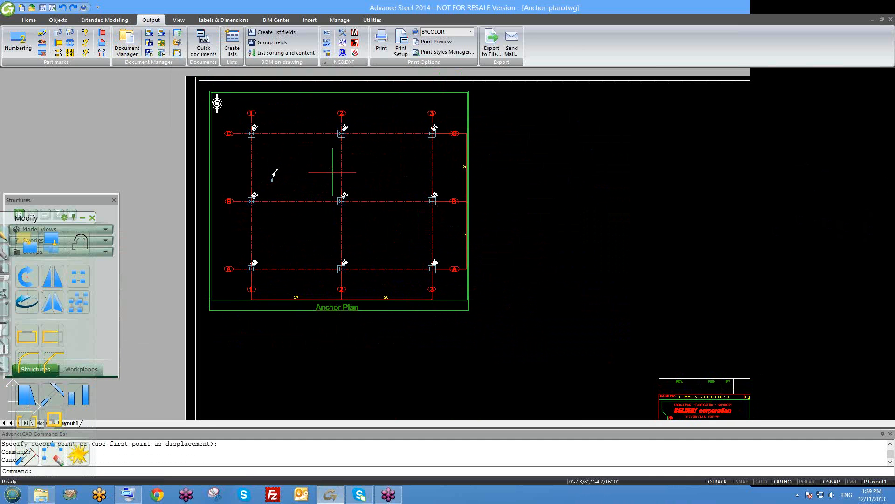
pyautogui.scroll(-1, 333, 172)
pyautogui.scroll(7, 333, 127)
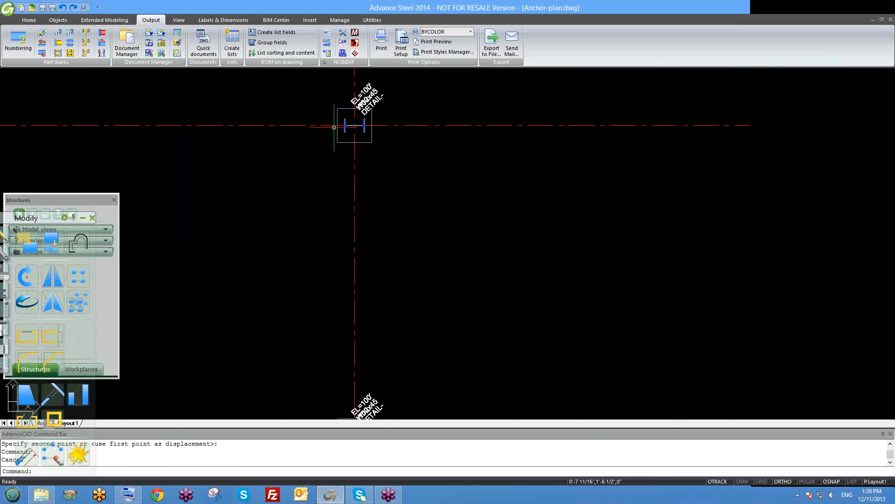
pyautogui.scroll(2, 334, 127)
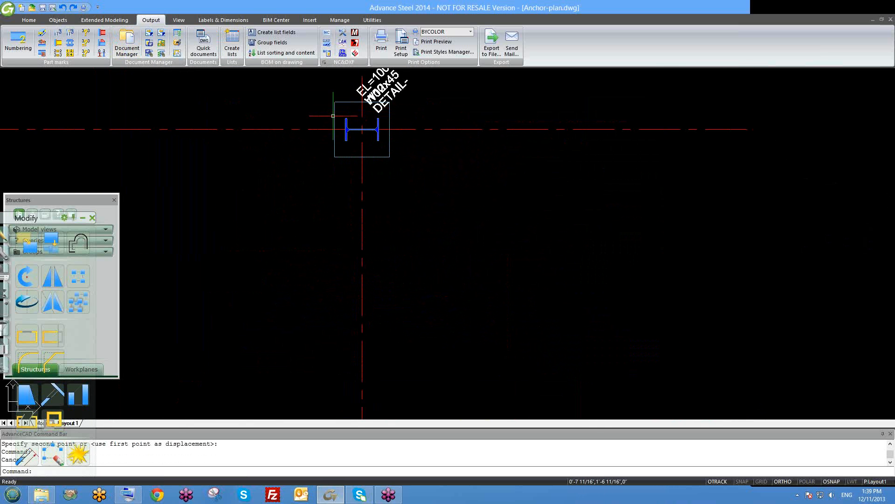
pyautogui.scroll(-2, 400, 165)
pyautogui.scroll(-5, 400, 164)
pyautogui.scroll(6, 233, 156)
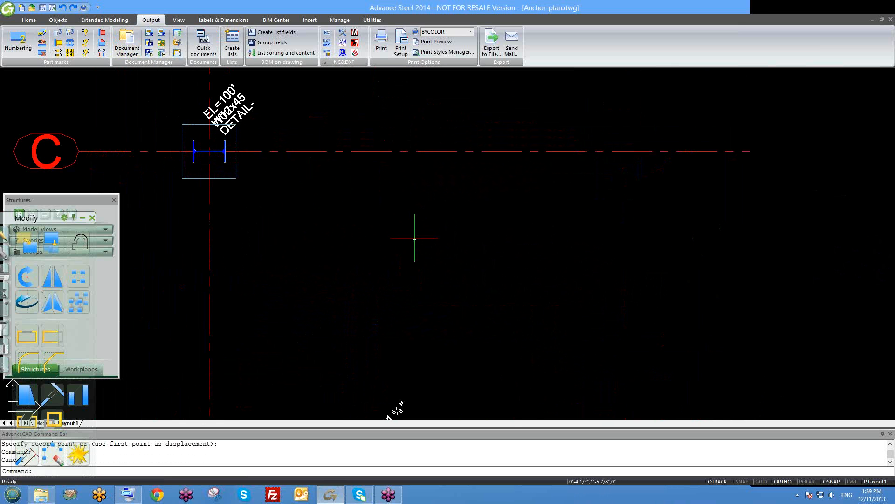
# Step: Launch Advance Manager 2014 from the desktop, open the AdvanceSteel defaults settings and enable the property filter
pyautogui.rightClick(515, 502)
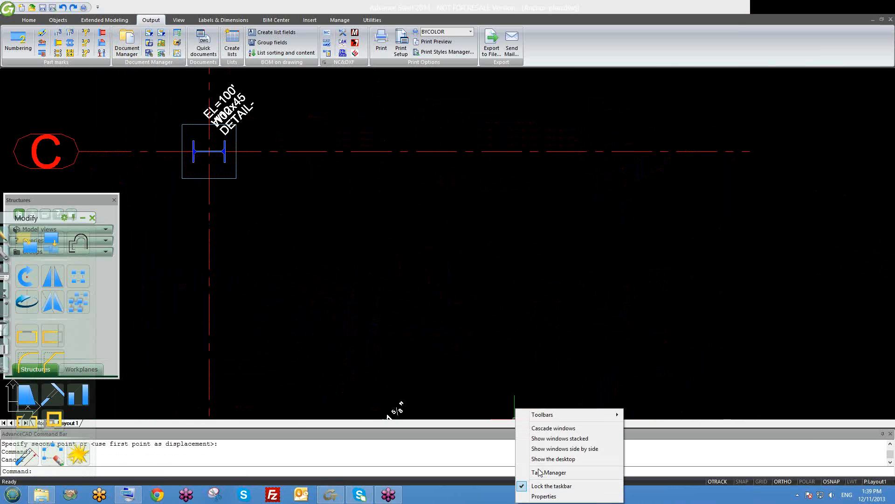
pyautogui.click(541, 459)
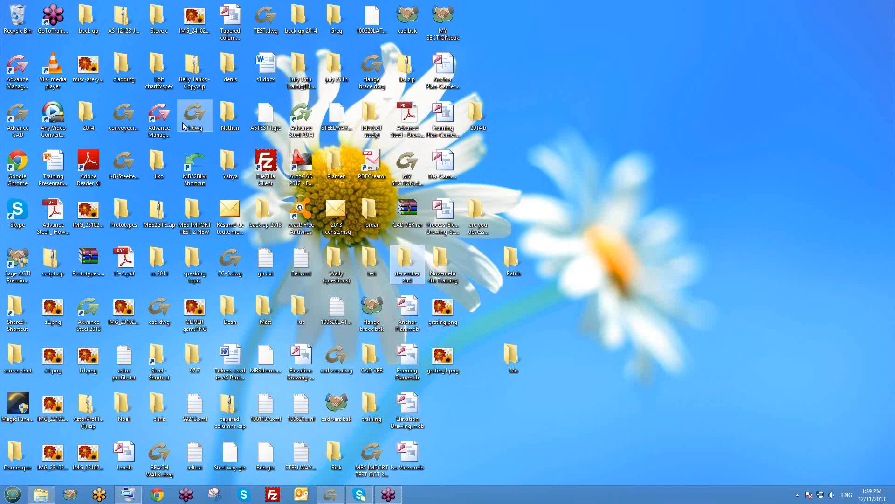
pyautogui.doubleClick(159, 119)
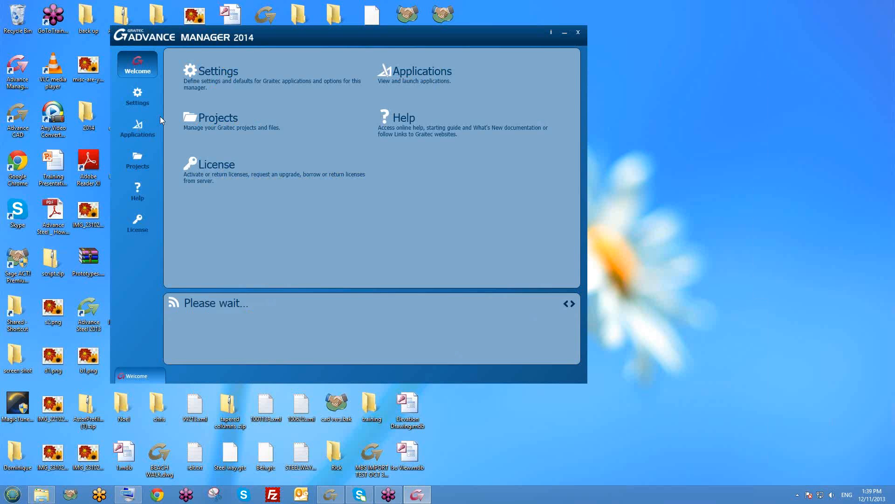
pyautogui.click(197, 75)
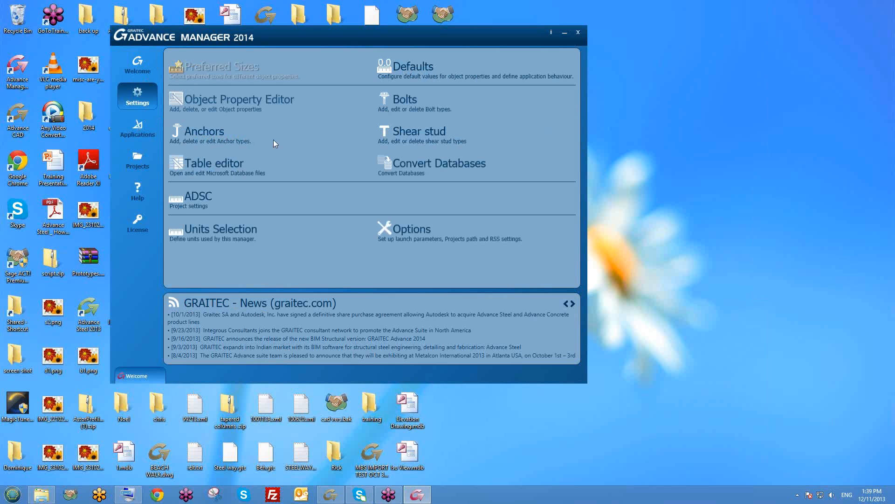
pyautogui.click(411, 72)
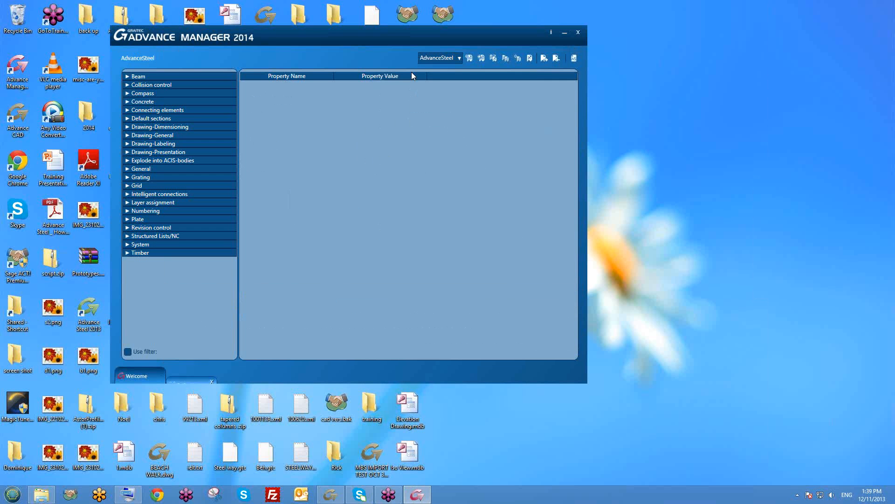
pyautogui.click(141, 350)
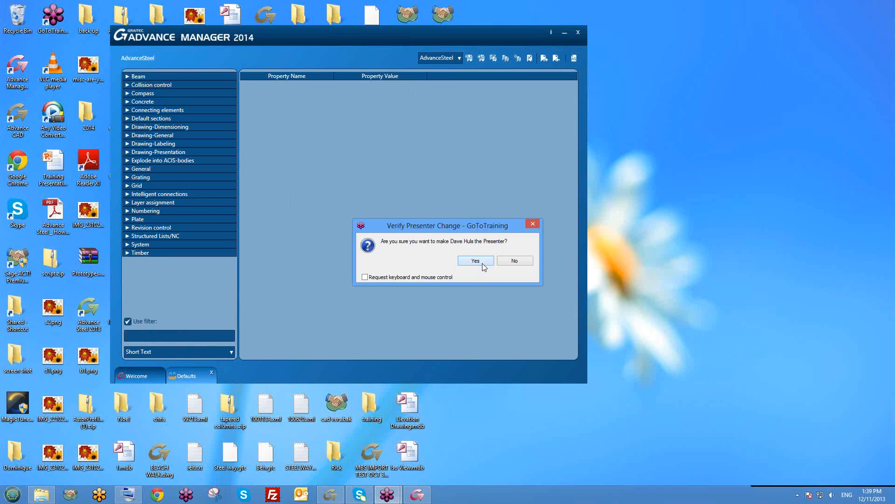
# Step: Confirm handing the presenter role to the other participant and view the Anchor Plan sheet in 4.dwg
pyautogui.click(482, 263)
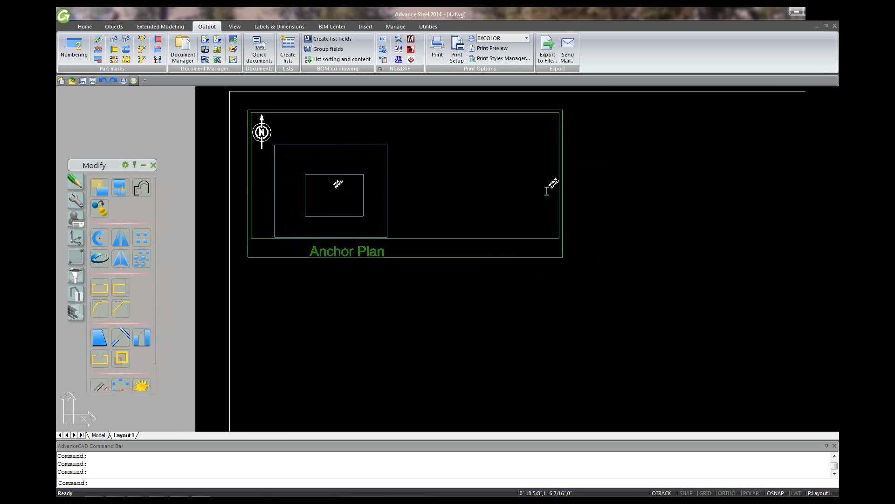
pyautogui.scroll(5, 591, 174)
pyautogui.scroll(-6, 600, 172)
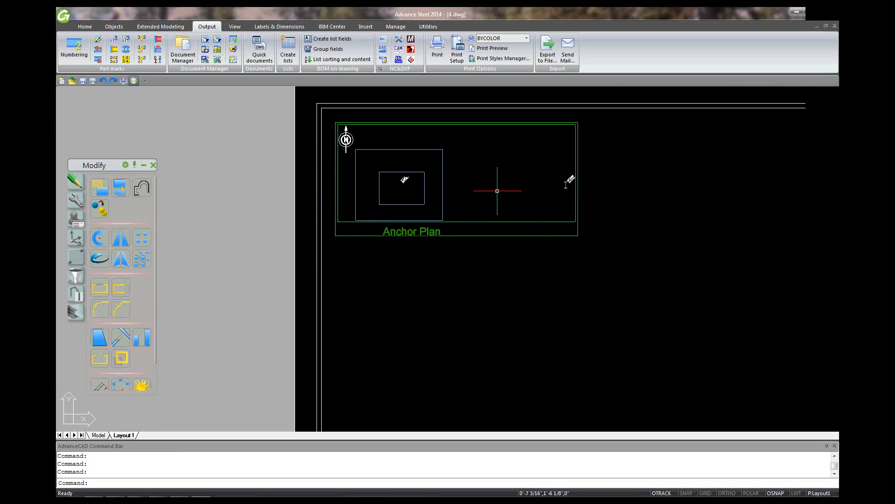
pyautogui.scroll(-6, 497, 190)
pyautogui.scroll(2, 639, 300)
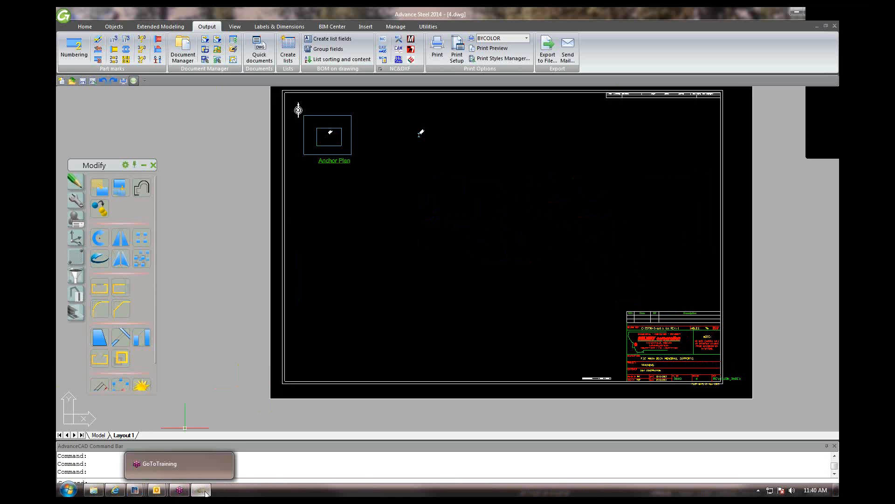
# Step: Switch from the 4.dwg sheet back to the DAY 2.dwg model
pyautogui.moveTo(205, 493)
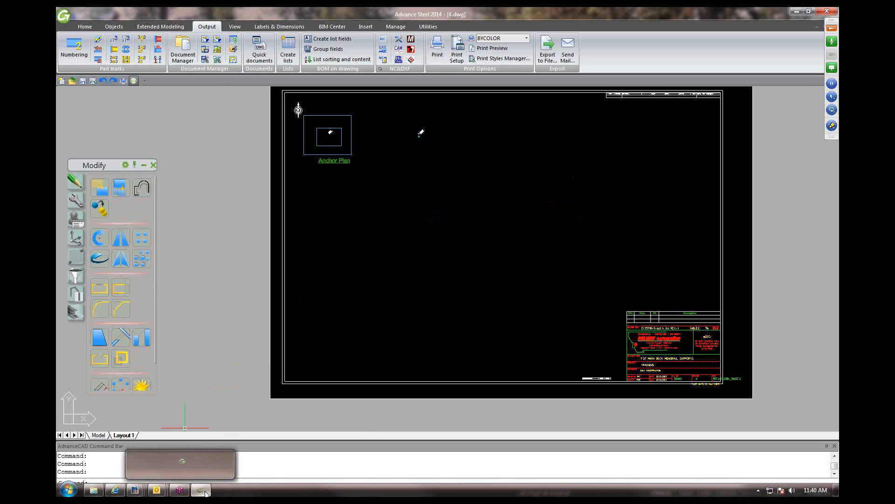
pyautogui.click(206, 493)
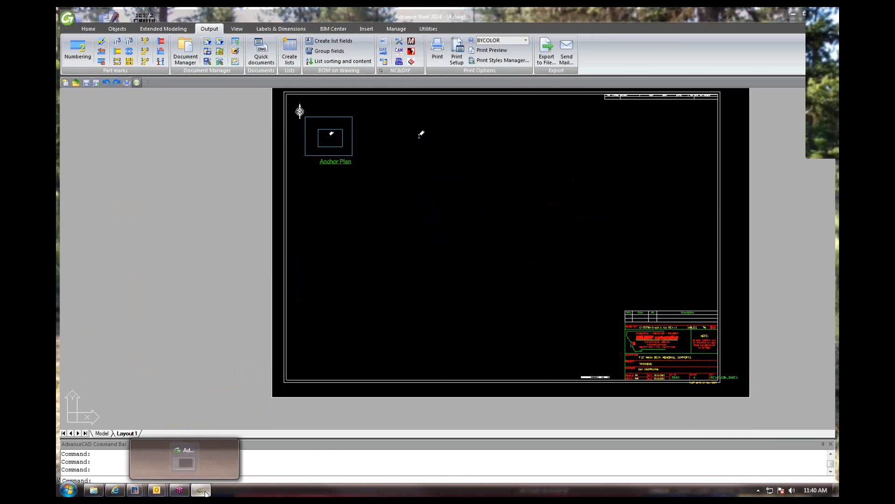
pyautogui.click(206, 493)
pyautogui.click(205, 491)
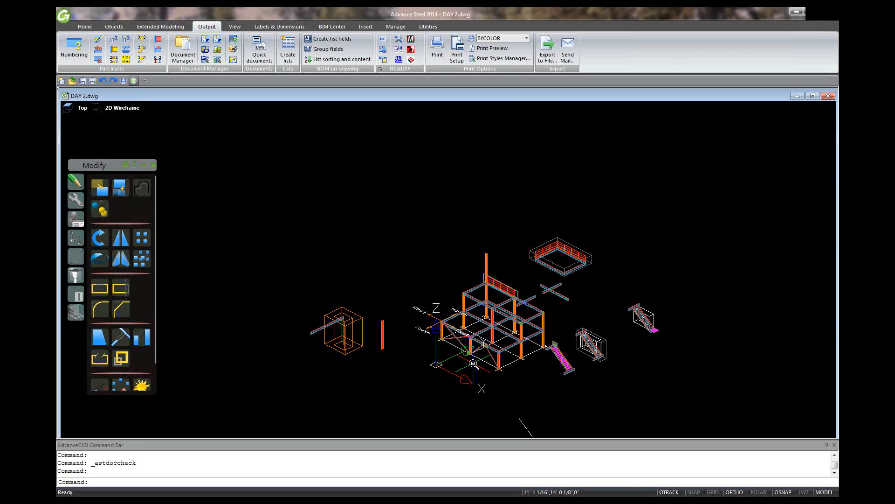
# Step: Move the UCS origin onto the axis of the braced column at its base plate
pyautogui.scroll(5, 473, 363)
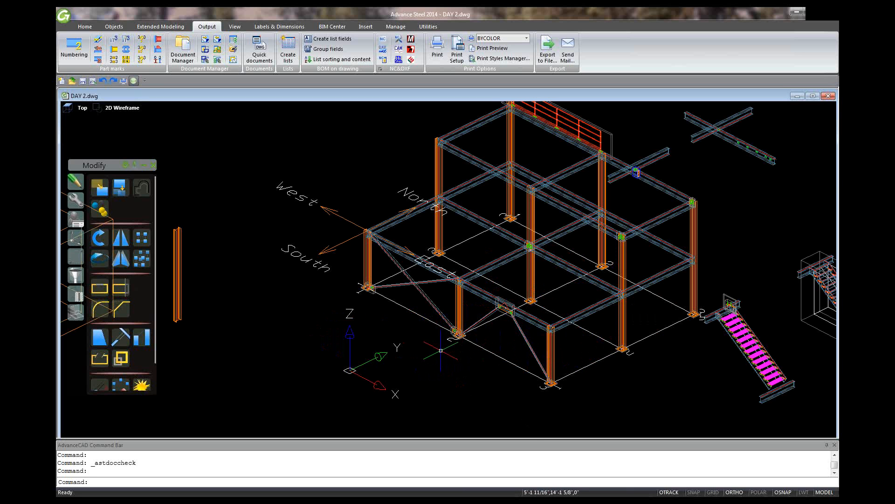
pyautogui.keyDown('shift'); pyautogui.moveTo(424, 314); pyautogui.dragTo(570, 292, button='middle'); pyautogui.keyUp('shift')
pyautogui.scroll(15, 418, 364)
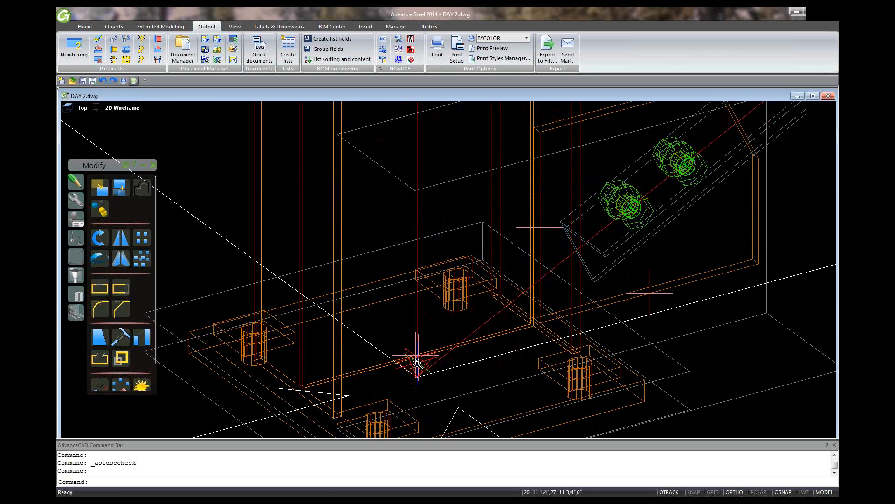
pyautogui.scroll(6, 417, 363)
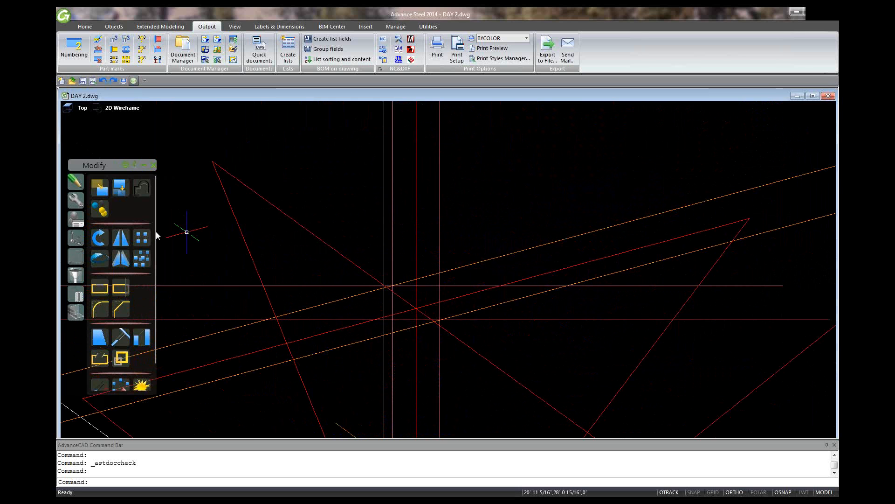
pyautogui.click(76, 239)
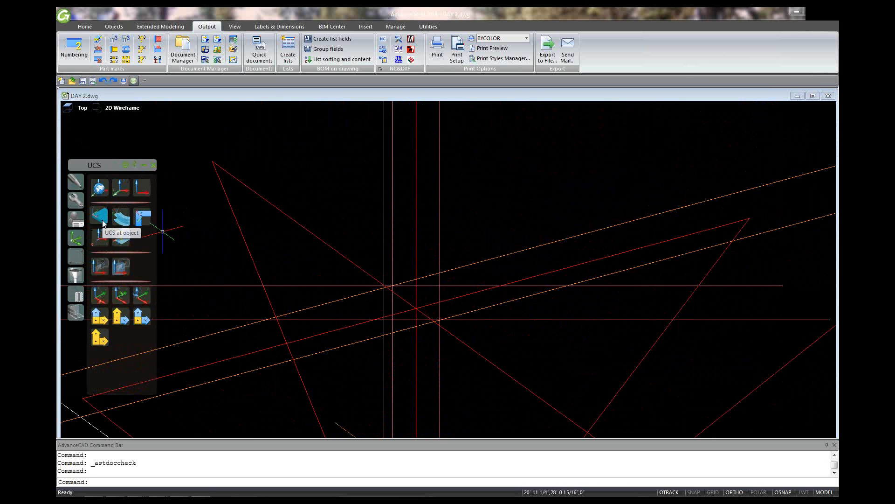
pyautogui.click(103, 223)
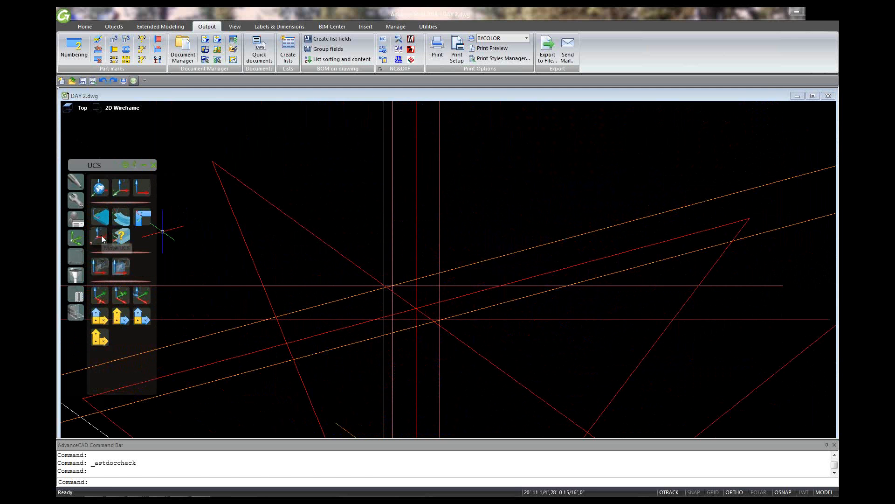
pyautogui.click(103, 239)
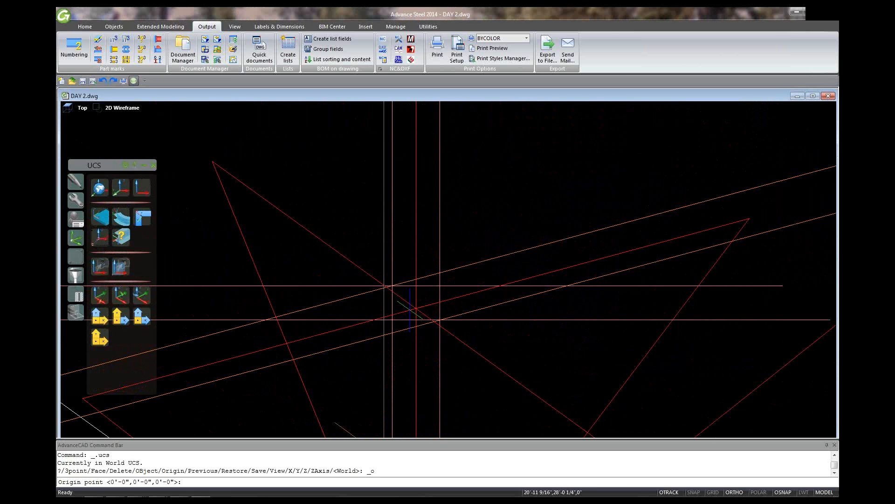
pyautogui.click(416, 309)
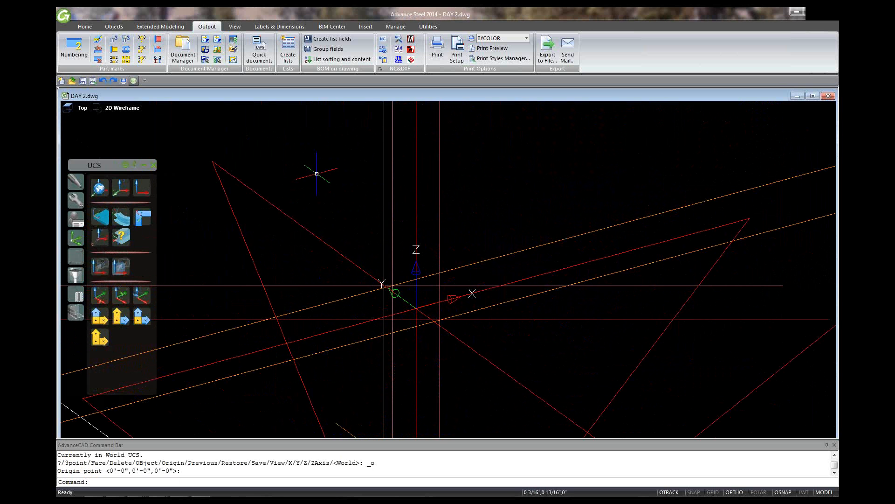
# Step: Create an Anchor Plan from the user erection drawing styles as drawing 5 with the ASDETPROTO-EDWG-ANSI-D.dwg prototype
pyautogui.scroll(-2, 327, 186)
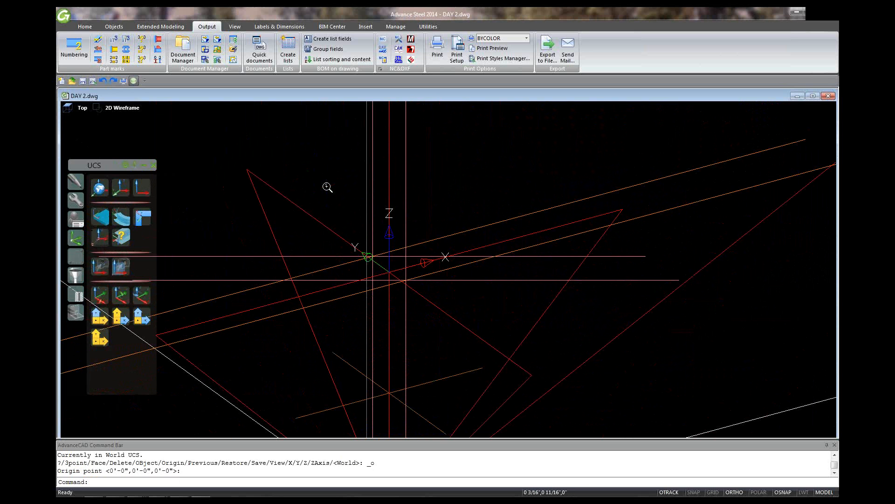
pyautogui.scroll(-3, 327, 186)
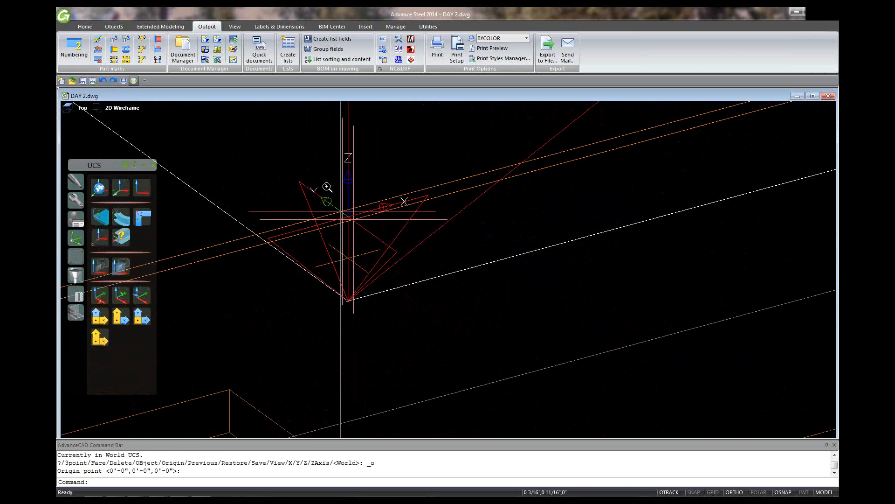
pyautogui.scroll(-2, 327, 187)
pyautogui.press('Escape')
pyautogui.scroll(-2, 475, 271)
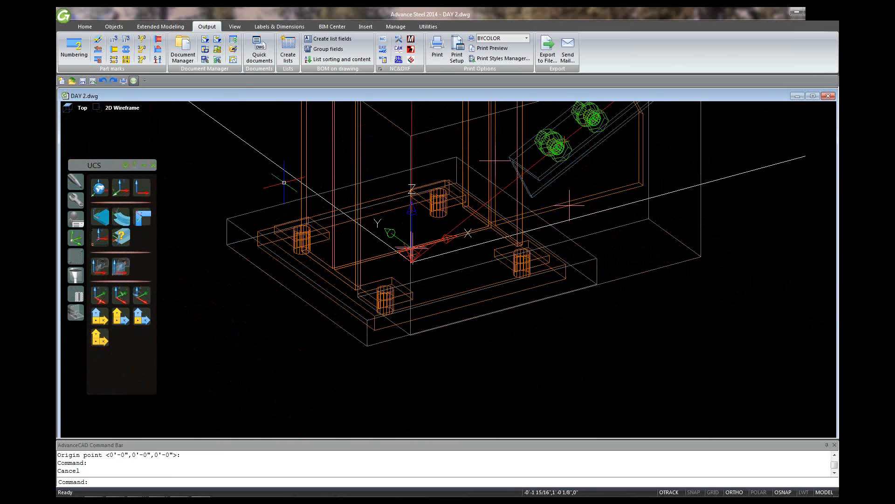
pyautogui.click(262, 54)
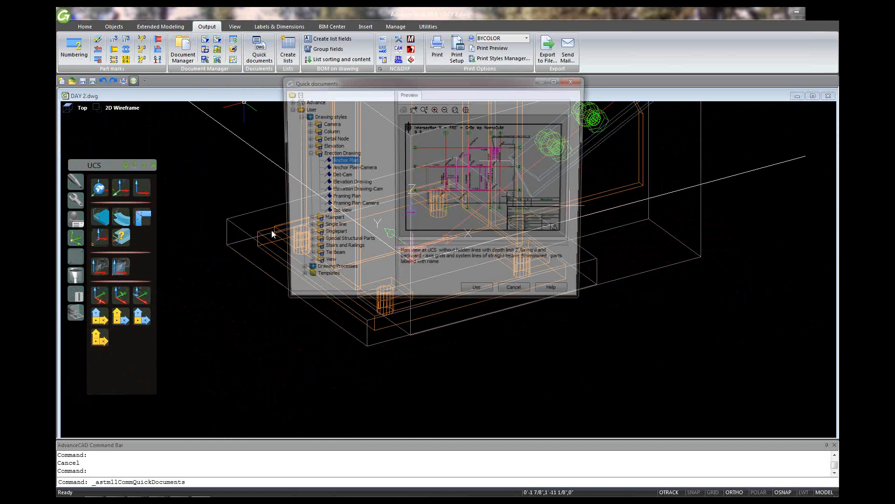
pyautogui.click(479, 295)
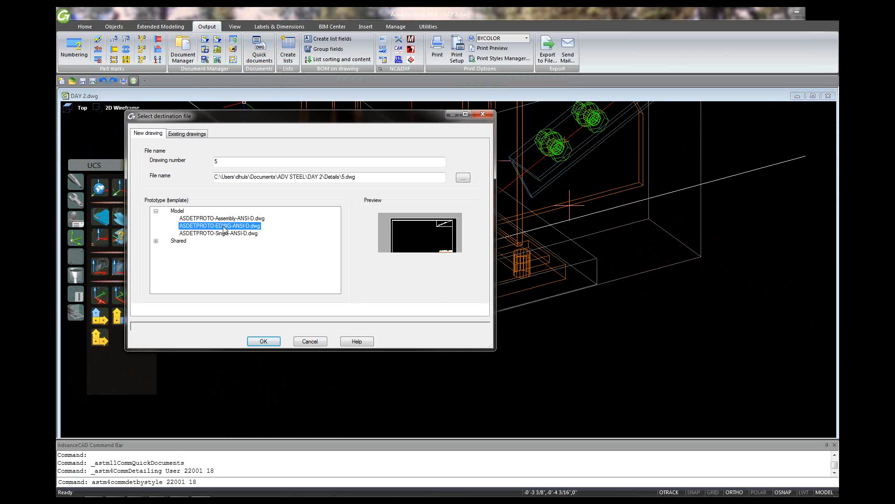
pyautogui.click(264, 341)
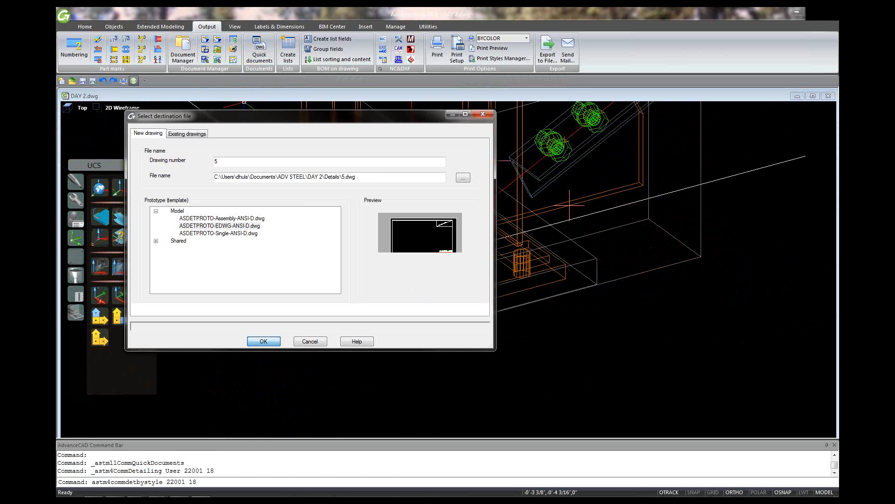
pyautogui.click(263, 341)
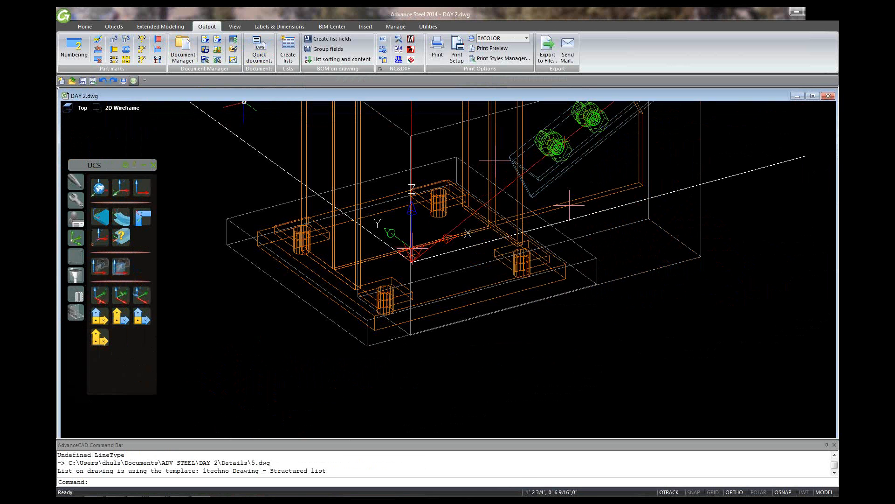
# Step: Open 5.dwg from the details with unknown status in the Document Manager and view its anchor plan
pyautogui.click(72, 81)
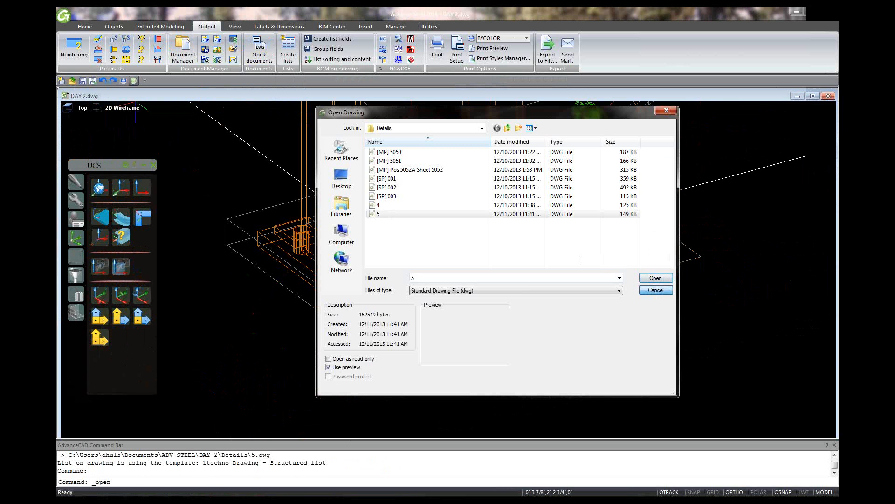
pyautogui.click(656, 290)
pyautogui.click(184, 52)
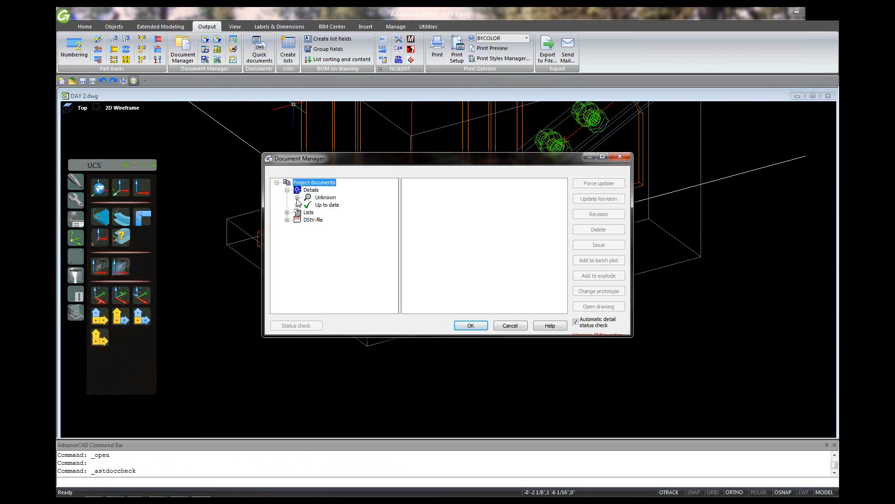
pyautogui.click(297, 197)
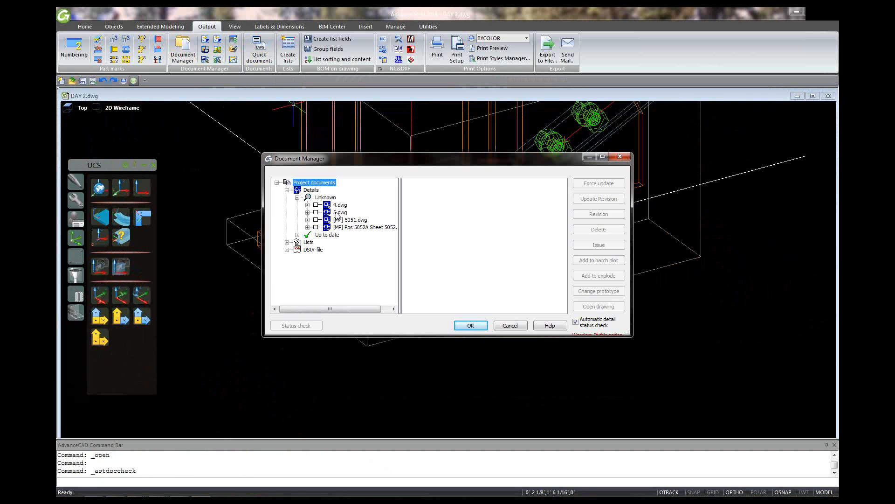
pyautogui.click(339, 213)
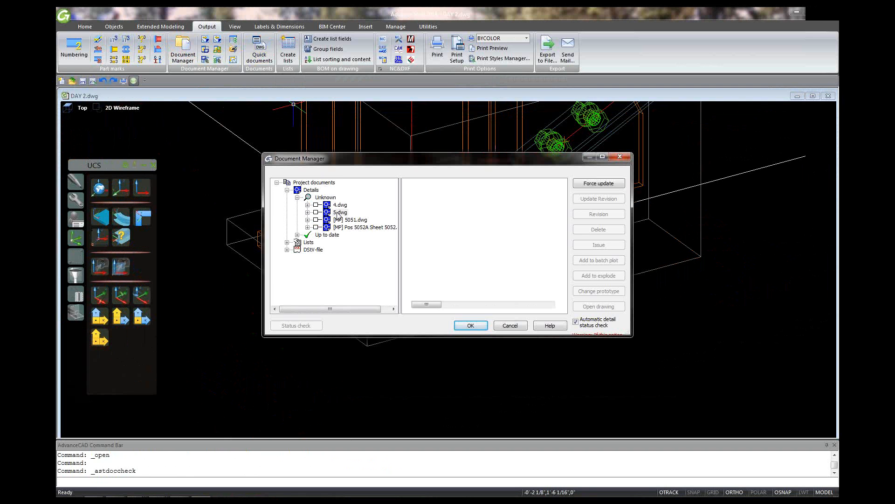
pyautogui.click(477, 328)
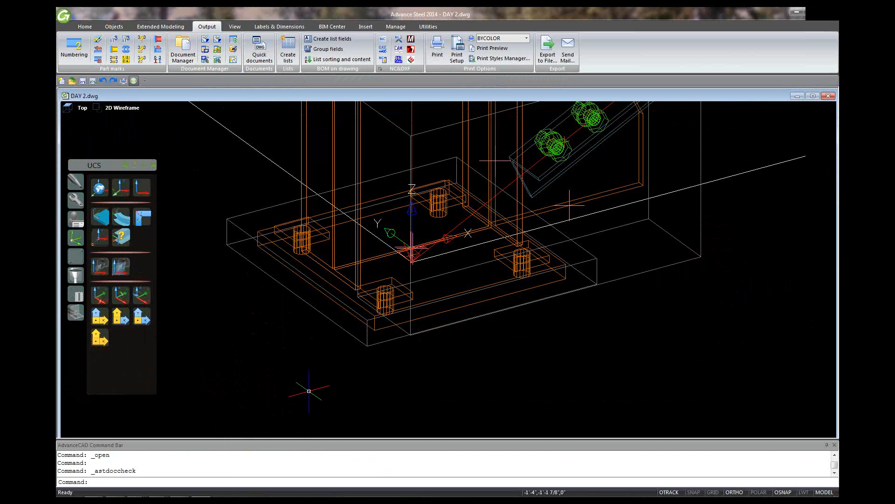
pyautogui.click(195, 65)
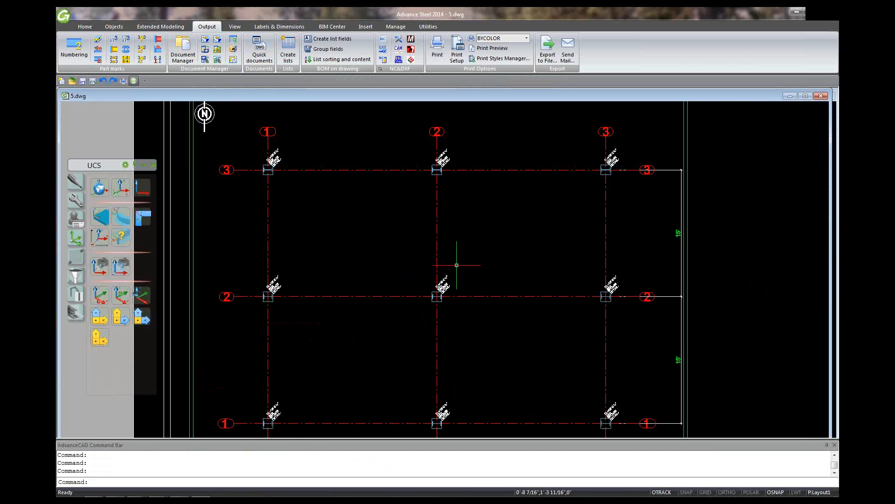
pyautogui.scroll(-3, 457, 265)
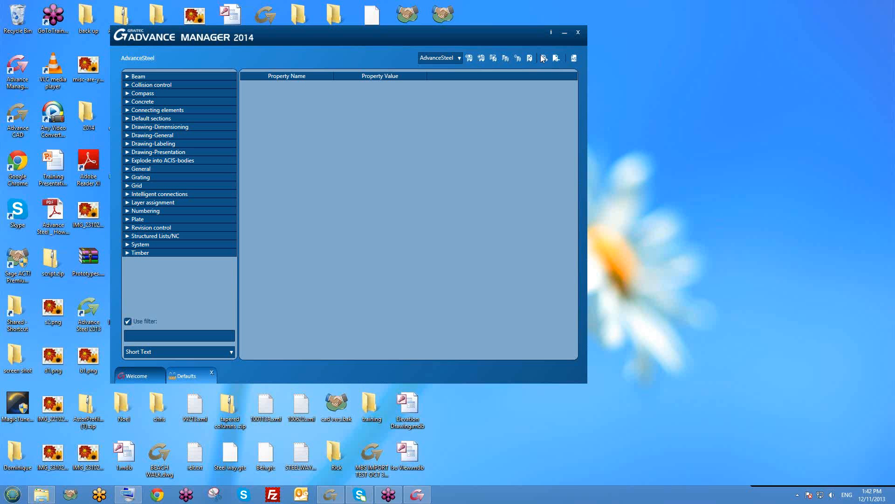
# Step: In Advance Manager, filter the defaults by "hole" and examine the general properties under Drawing-General and Drawing-Presentation
pyautogui.moveTo(351, 48); pyautogui.dragTo(369, 30)
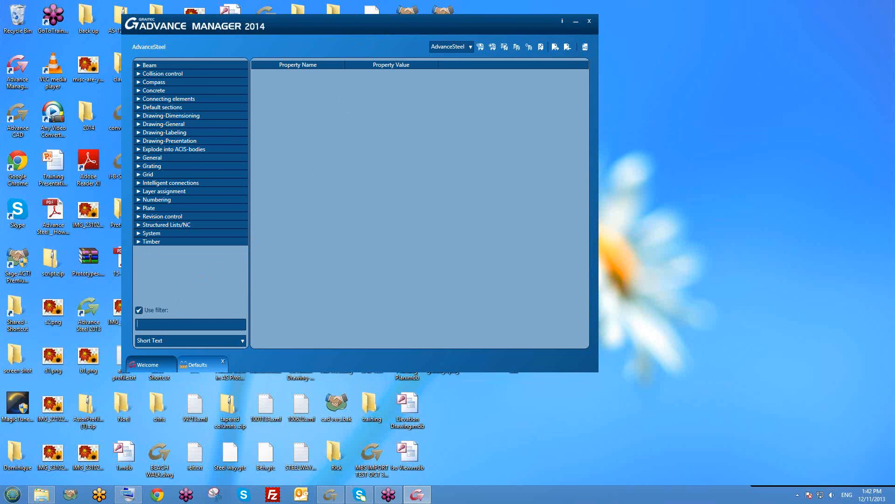
pyautogui.write('hole')
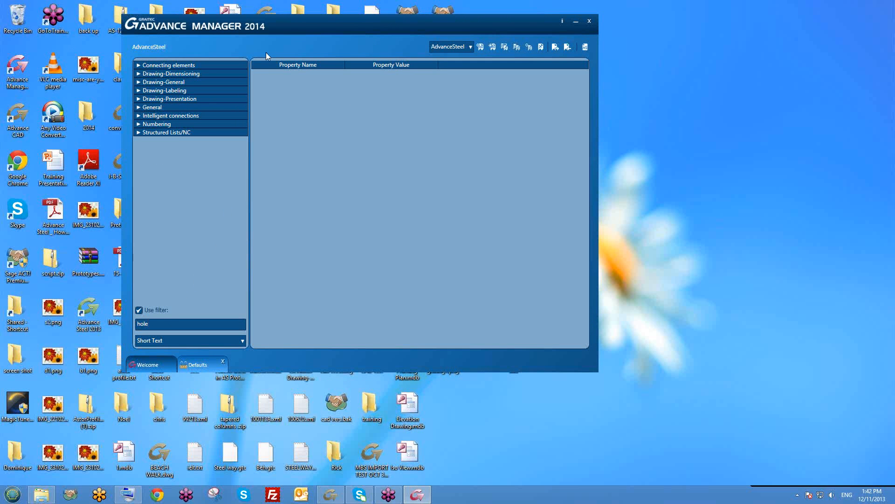
pyautogui.moveTo(310, 38); pyautogui.dragTo(277, 43)
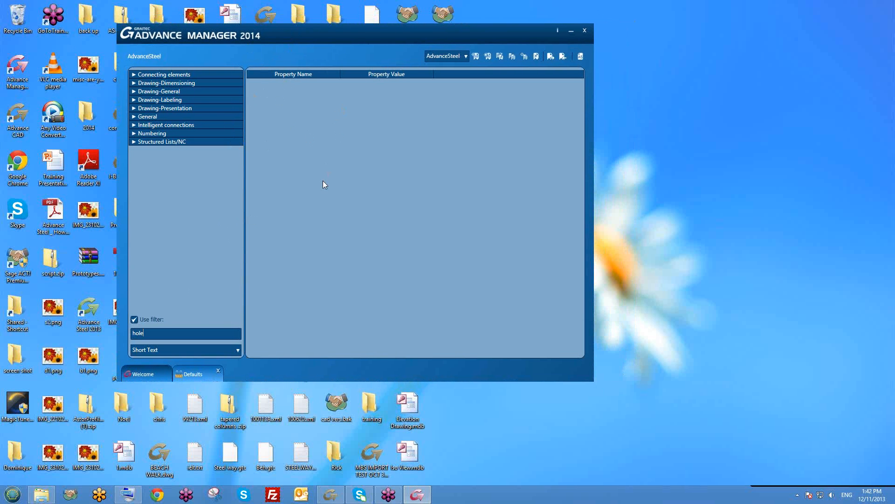
pyautogui.click(135, 91)
pyautogui.click(144, 100)
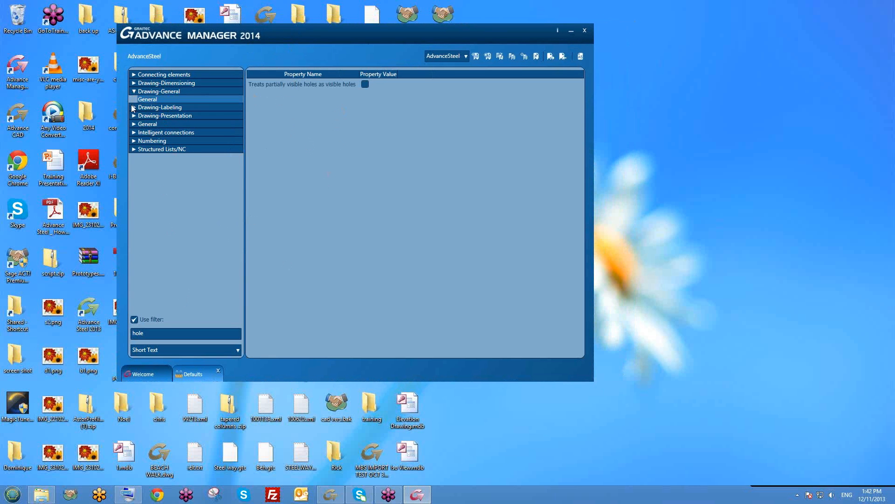
pyautogui.click(134, 116)
pyautogui.click(164, 131)
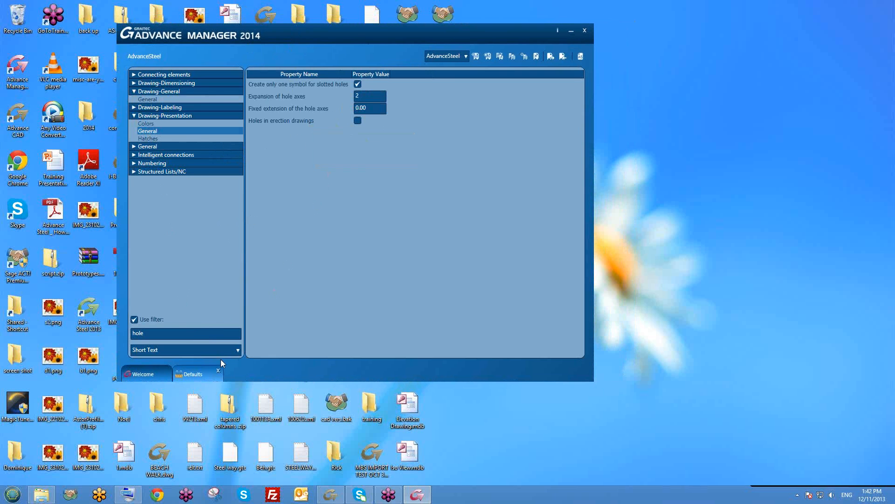
pyautogui.click(218, 371)
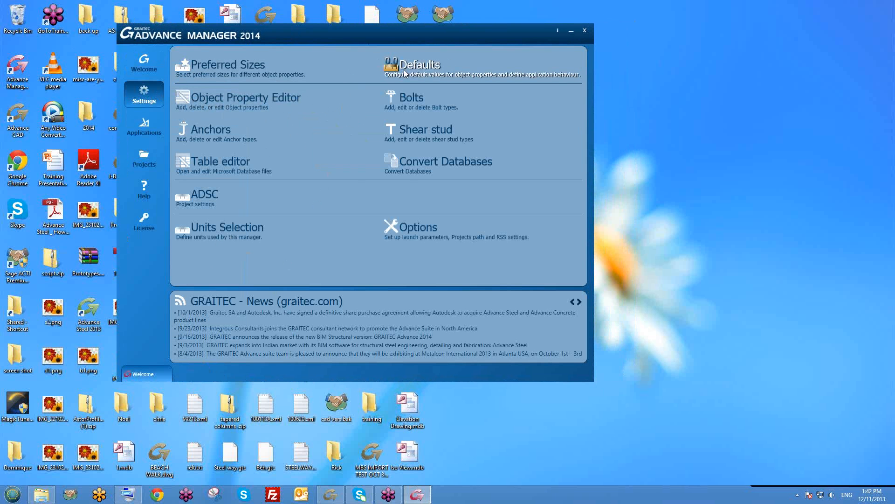
# Step: Reopen the defaults, filter them by "hole" and enable Holes in erection drawings in the general Drawing-Presentation properties
pyautogui.click(404, 69)
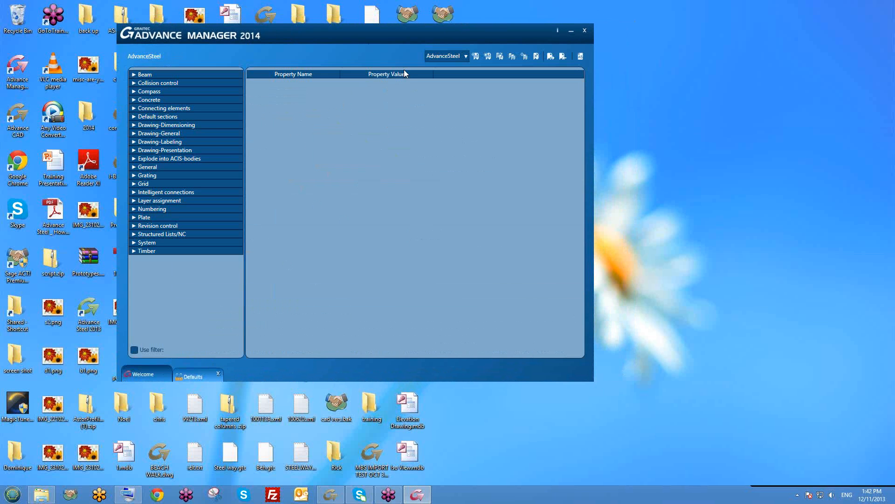
pyautogui.click(154, 350)
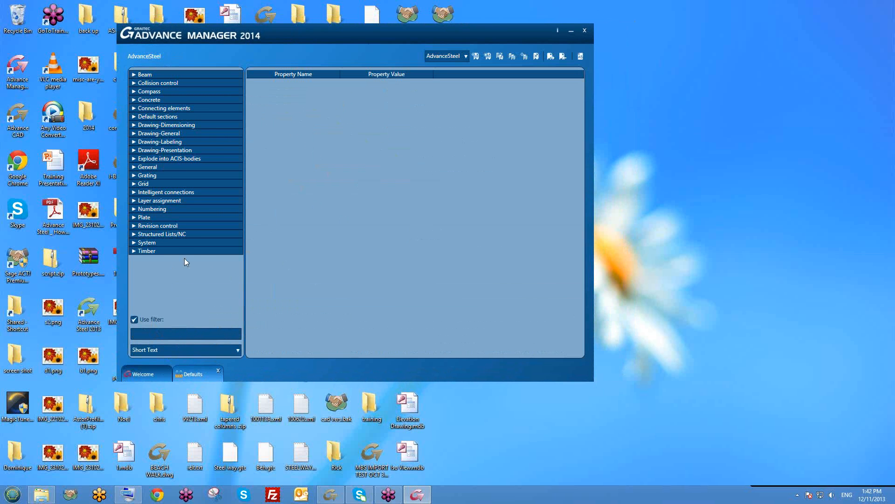
pyautogui.write('hole')
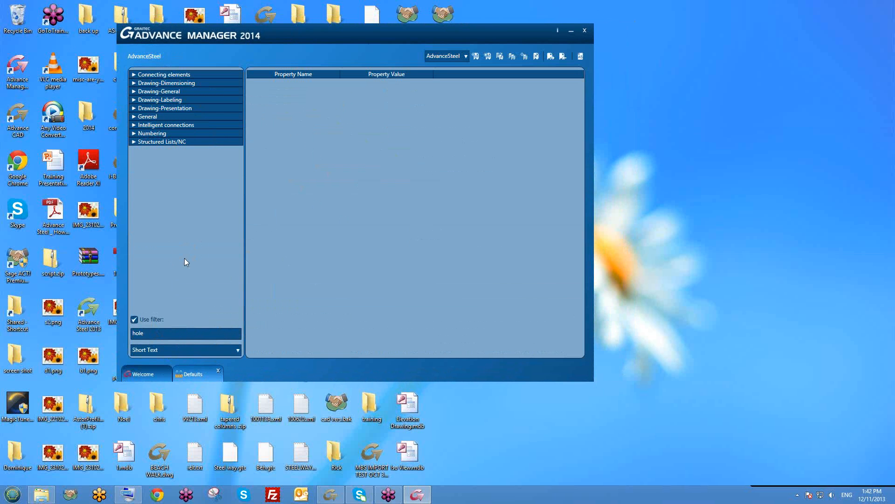
pyautogui.click(132, 109)
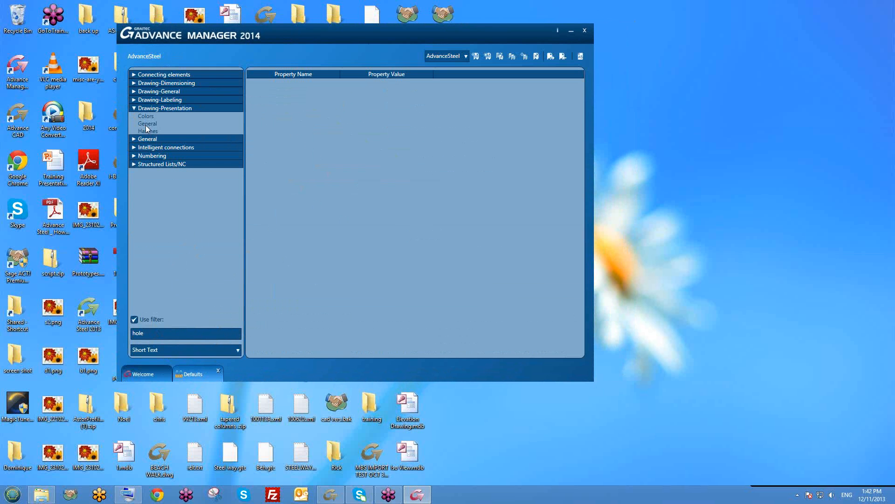
pyautogui.click(146, 124)
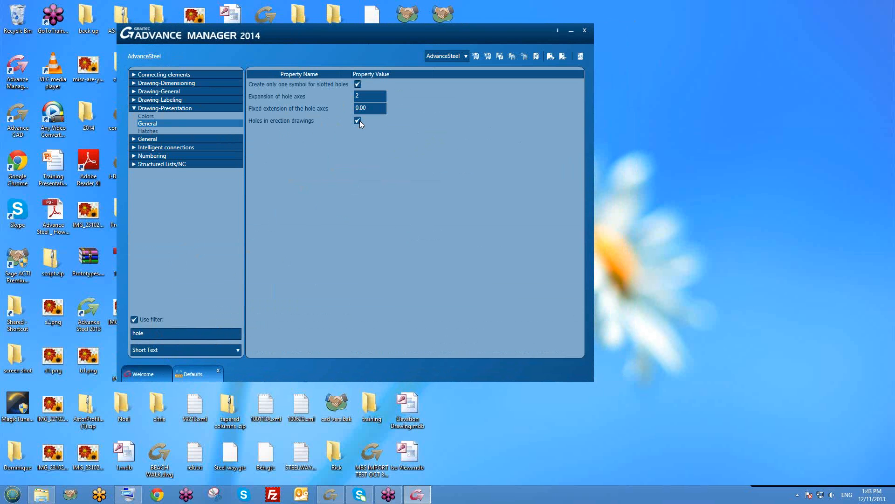
# Step: Look through the unfiltered general Drawing-Presentation defaults around the Holes in erection drawings option
pyautogui.moveTo(279, 125)
pyautogui.moveTo(150, 336); pyautogui.dragTo(134, 335)
pyautogui.click(838, 162)
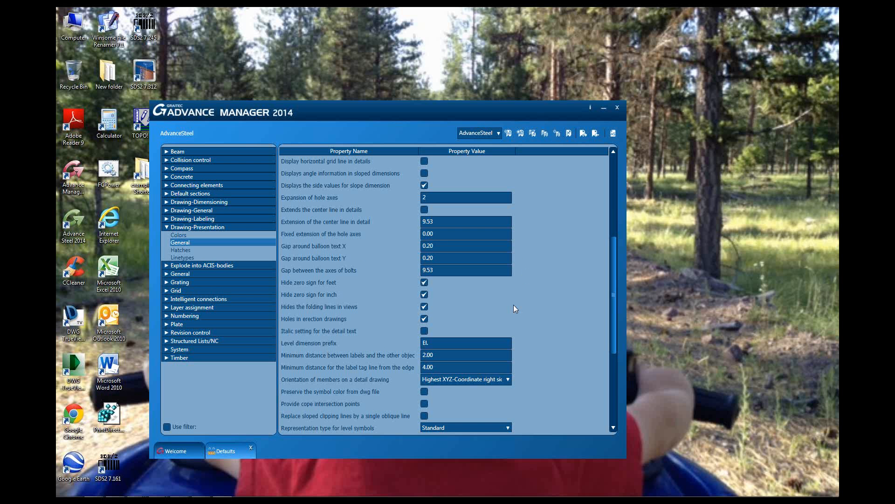
pyautogui.scroll(4, 514, 304)
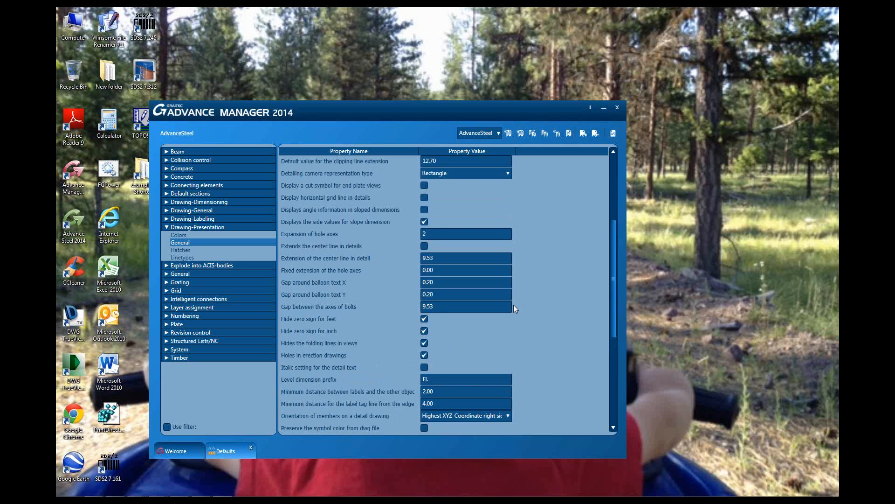
pyautogui.scroll(-4, 514, 304)
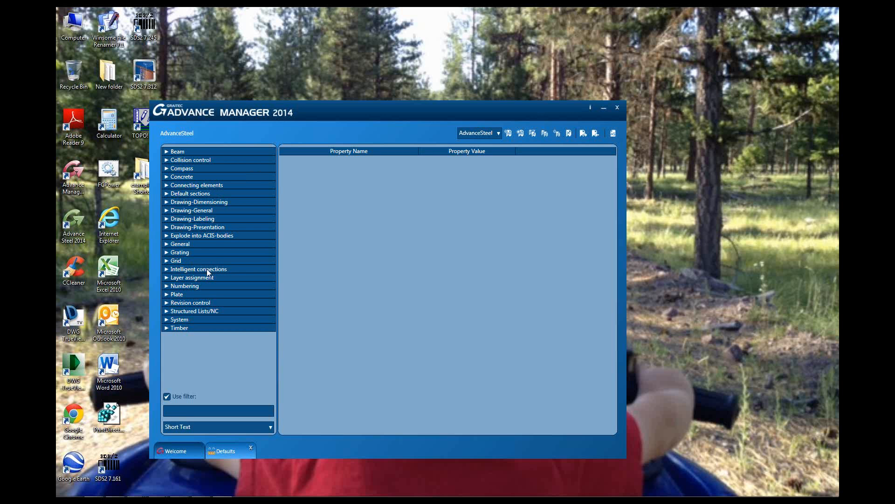
# Step: Filter the defaults by "HOLE" and display the general Drawing-Presentation properties
pyautogui.write('HOLE')
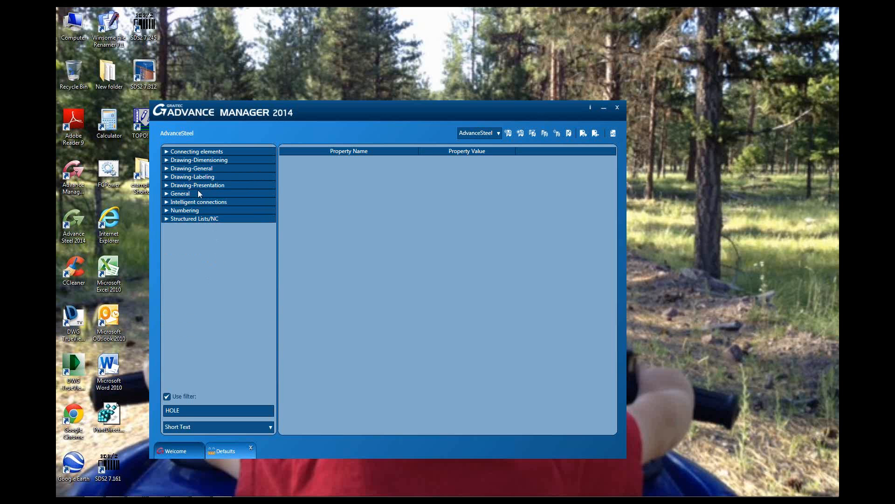
pyautogui.click(167, 186)
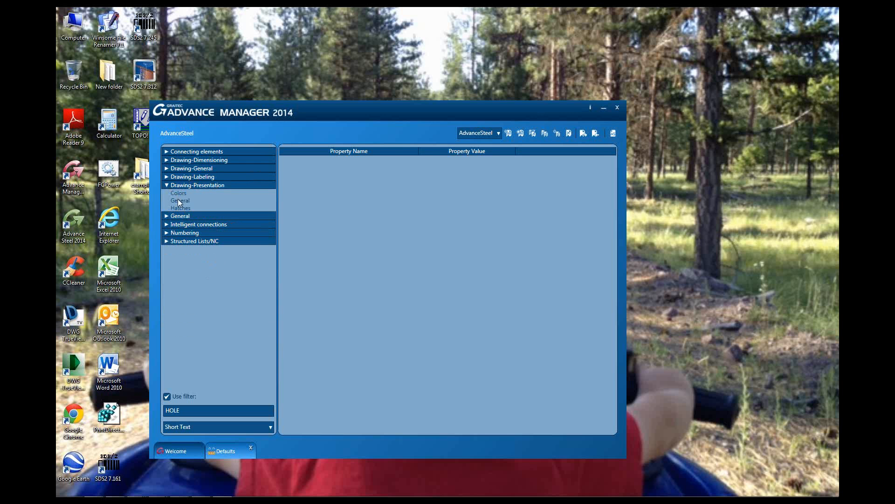
pyautogui.click(181, 202)
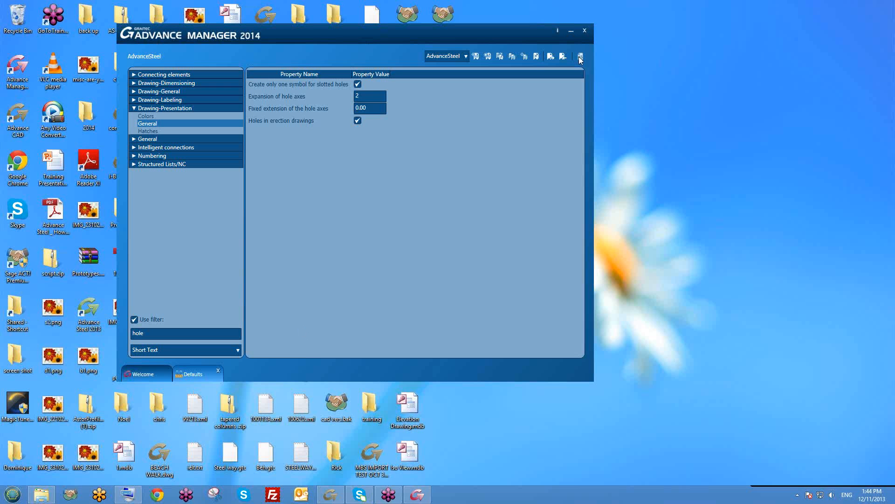
# Step: Apply the changed Advance Manager settings, switch to Advance Steel and update the defaults in Anchor-plan.dwg
pyautogui.click(579, 58)
pyautogui.moveTo(506, 35); pyautogui.dragTo(545, 43)
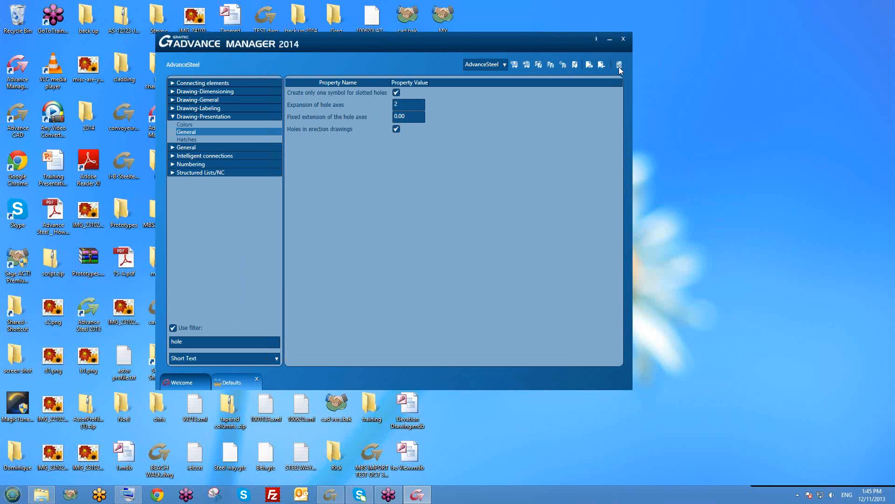
pyautogui.click(610, 39)
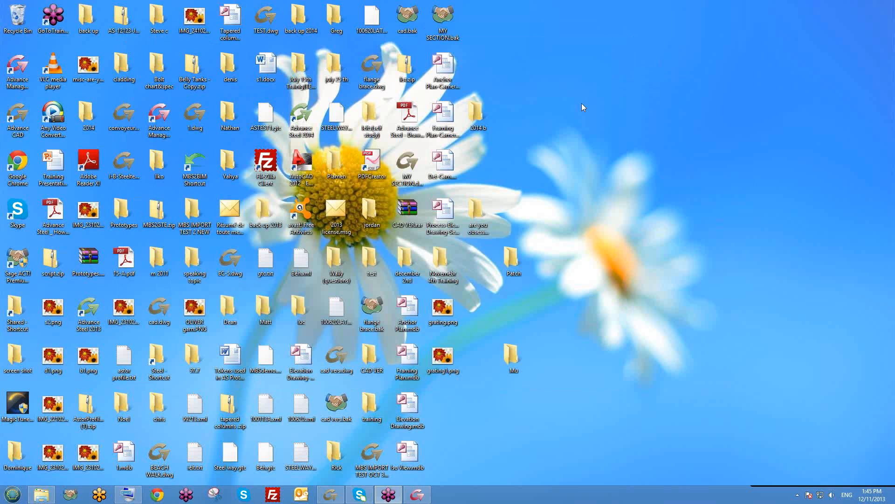
pyautogui.click(336, 497)
pyautogui.scroll(-3, 336, 201)
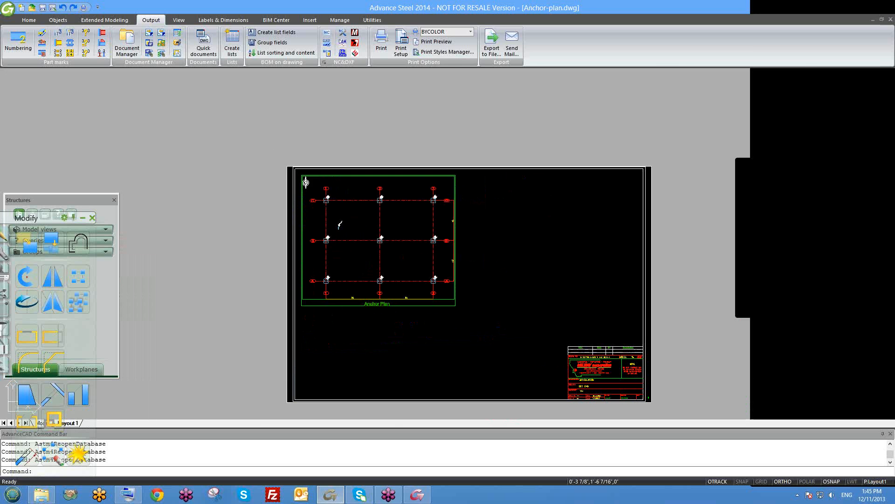
pyautogui.click(339, 21)
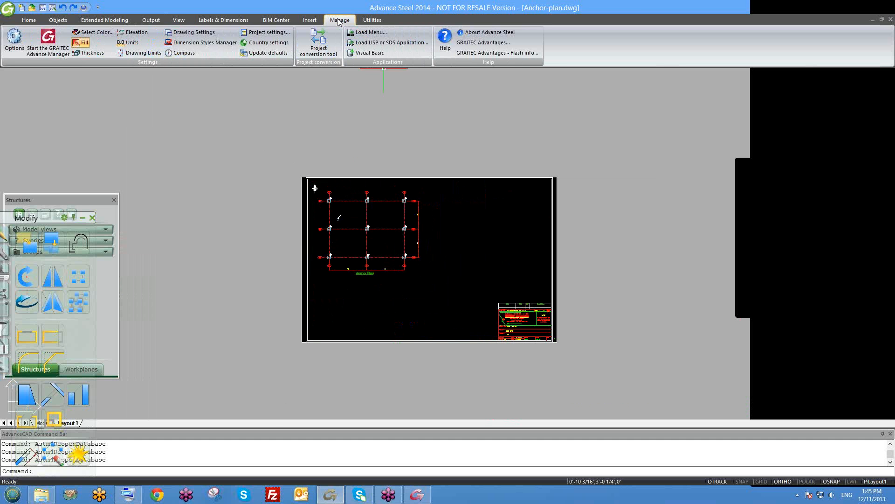
pyautogui.click(262, 54)
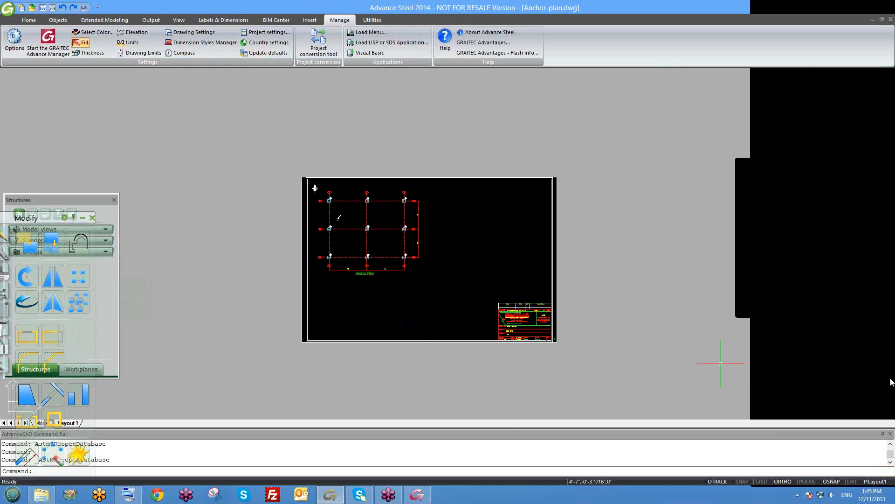
# Step: Try to update the Anchor Plan detail view in Anchor-plan.dwg
pyautogui.moveTo(417, 289); pyautogui.dragTo(425, 305, button='middle')
pyautogui.scroll(4, 401, 266)
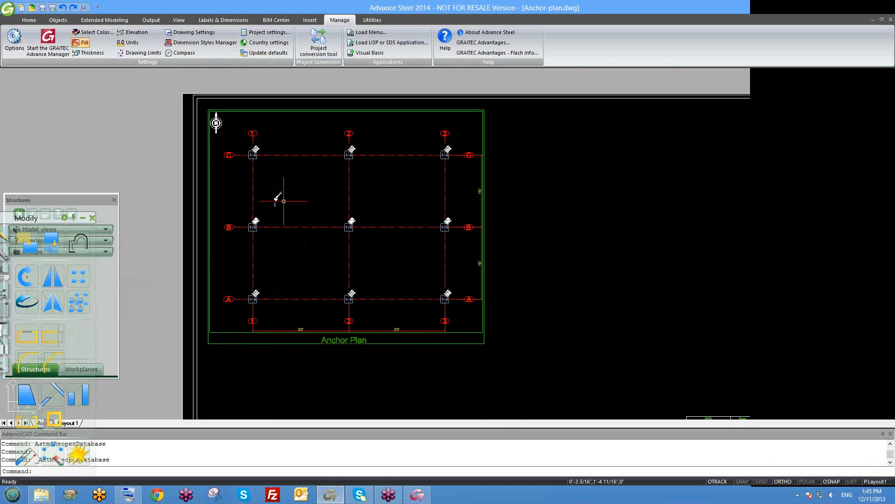
pyautogui.click(222, 19)
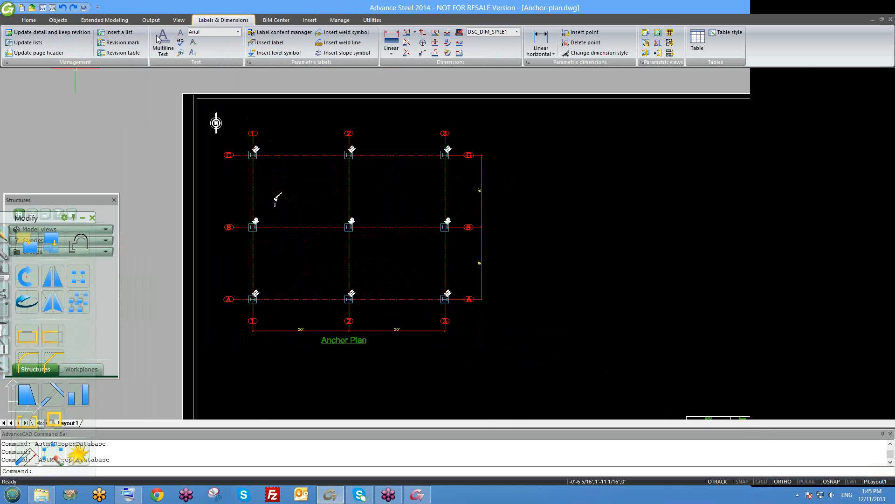
pyautogui.click(27, 74)
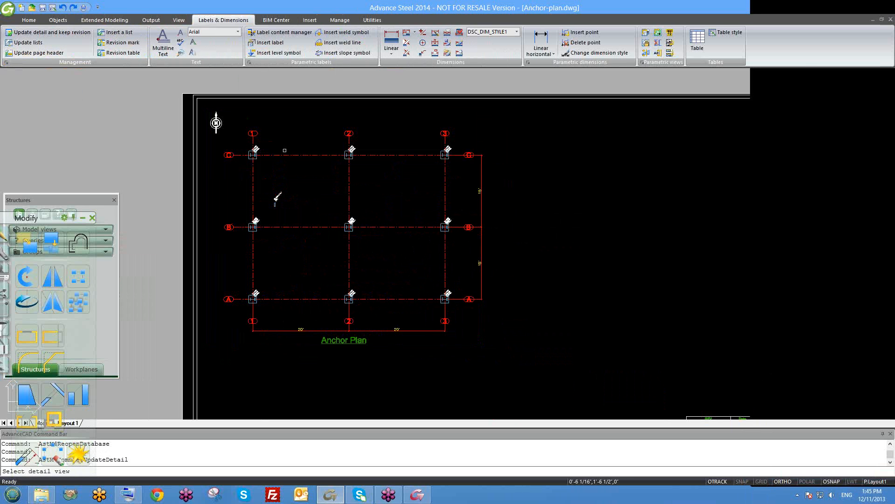
pyautogui.press('Escape')
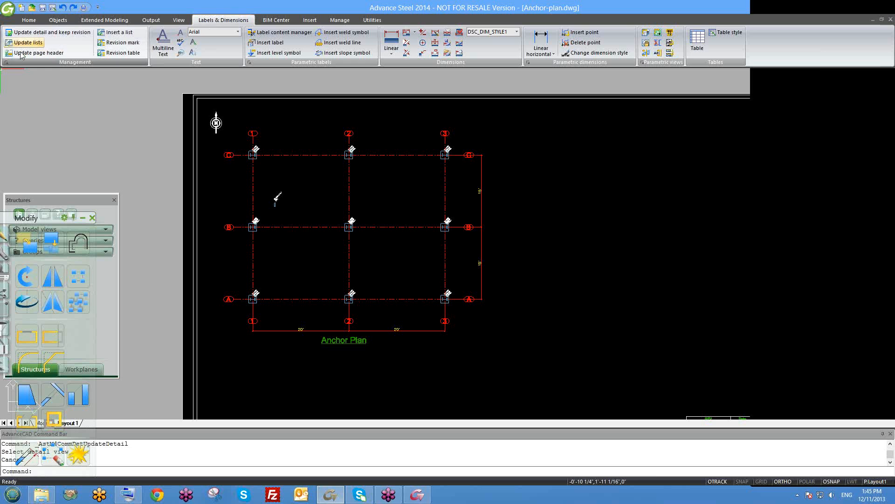
pyautogui.click(6, 63)
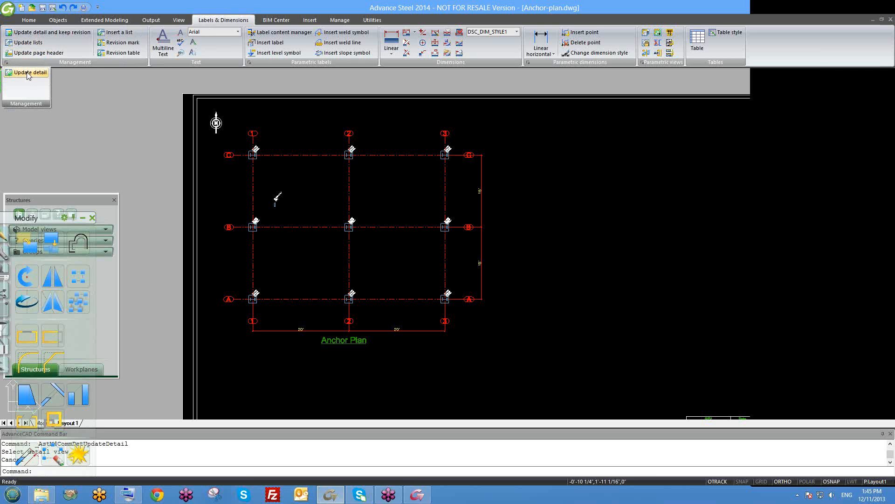
pyautogui.click(28, 74)
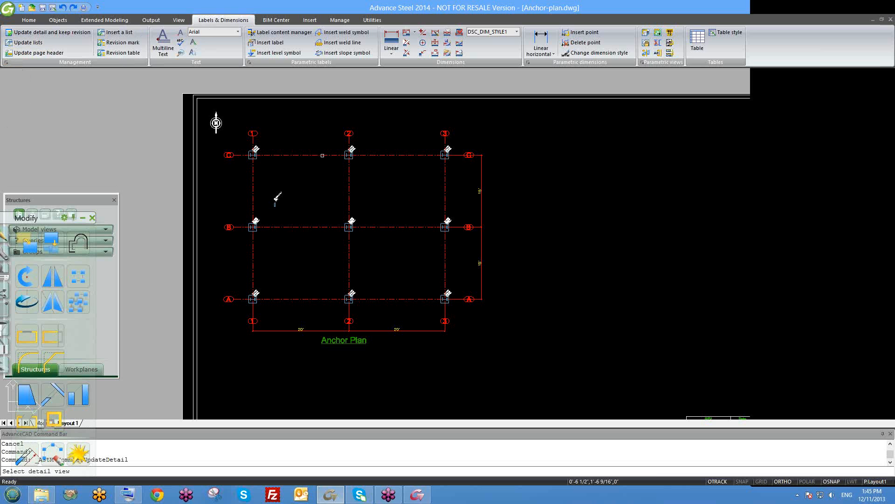
pyautogui.click(322, 156)
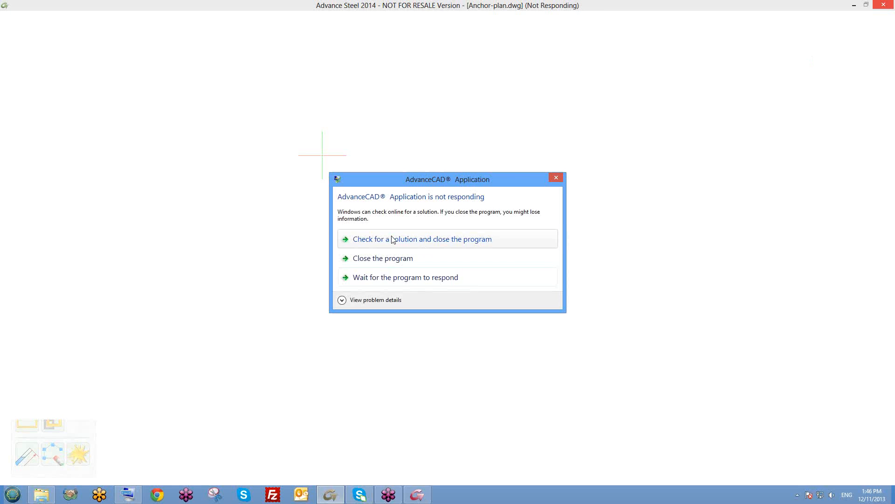
# Step: Close the unresponsive Advance Steel session, refresh the desktop and restart Advance Steel 2014
pyautogui.click(392, 239)
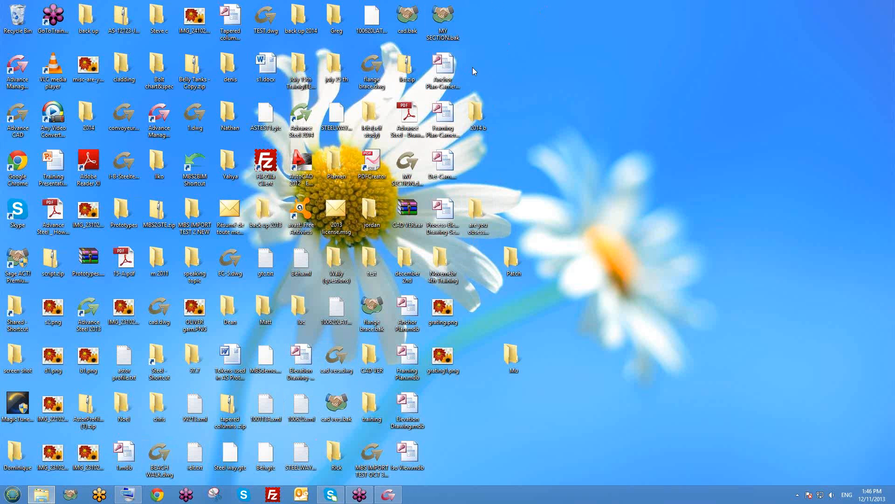
pyautogui.rightClick(507, 116)
pyautogui.click(516, 142)
pyautogui.doubleClick(314, 118)
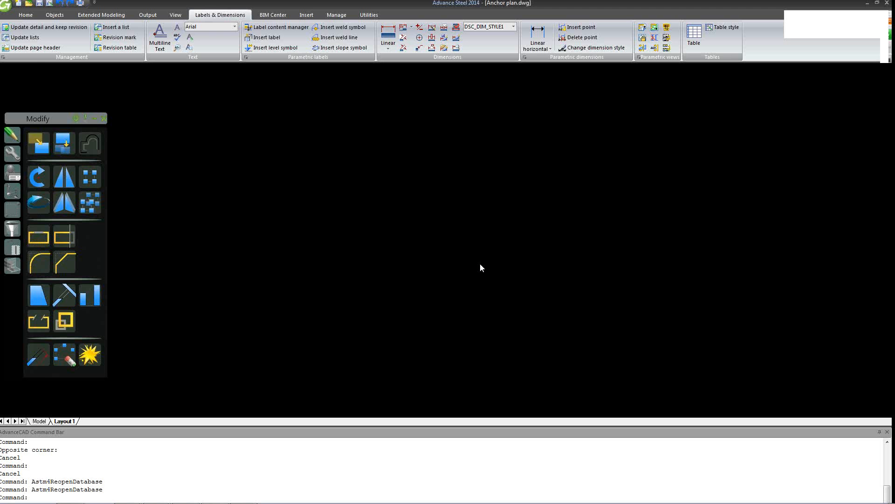
# Step: Examine the column base at grid A-3 in Anchor plan.dwg and check the Holes in erection drawings default in Advance Manager
pyautogui.scroll(-2, 242, 118)
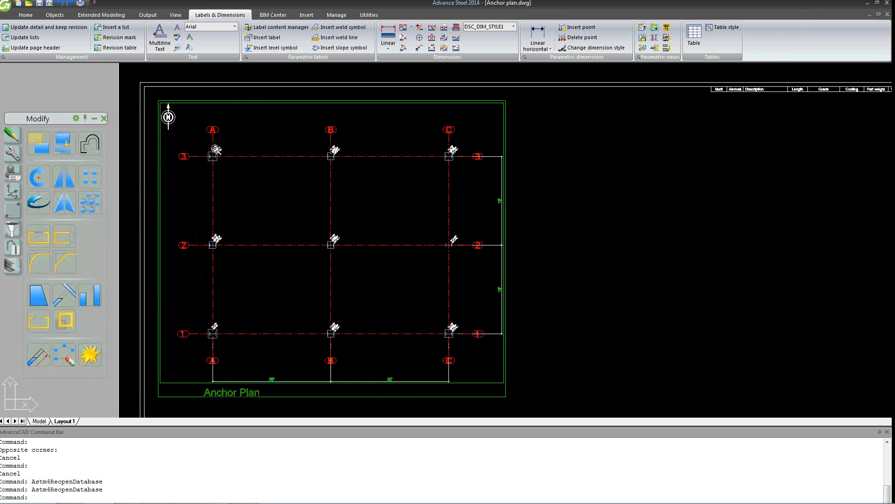
pyautogui.scroll(10, 215, 150)
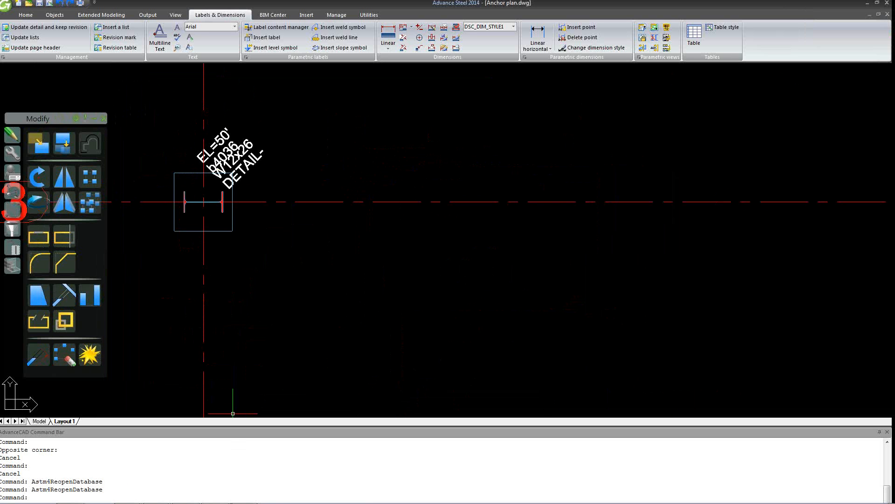
pyautogui.click(244, 496)
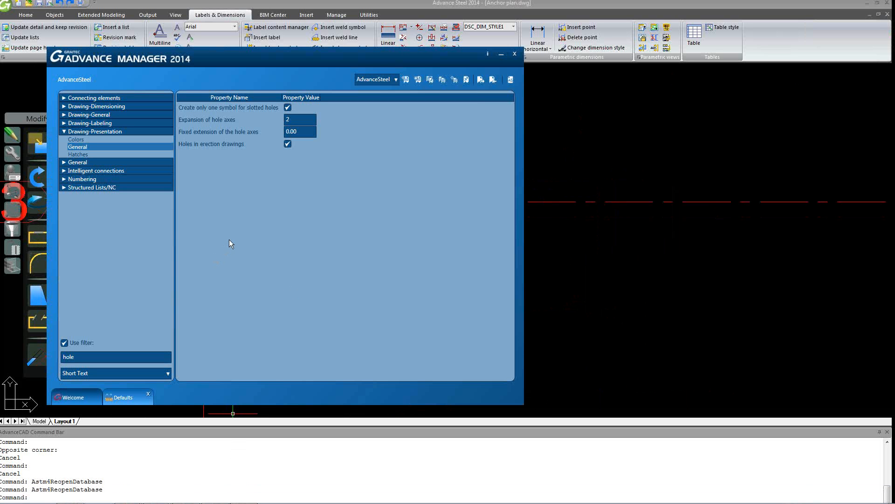
pyautogui.click(501, 54)
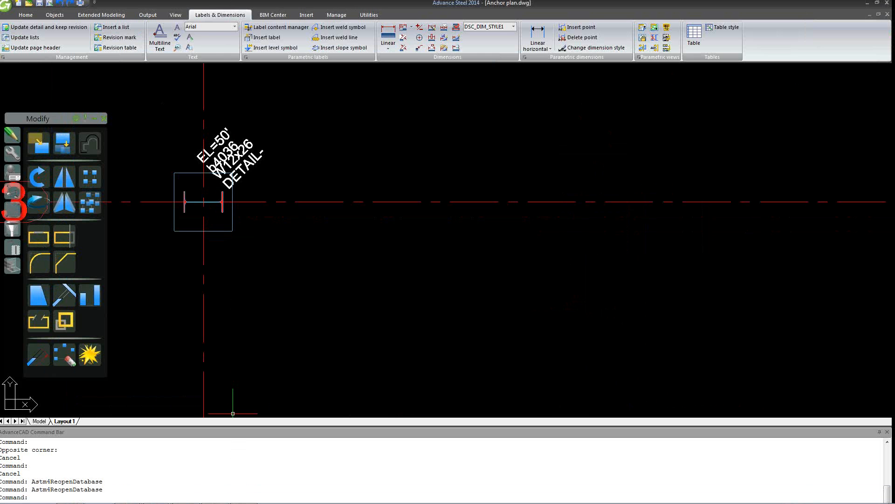
# Step: Update the defaults in Anchor plan.dwg and run the detail update on its anchor plan
pyautogui.click(336, 14)
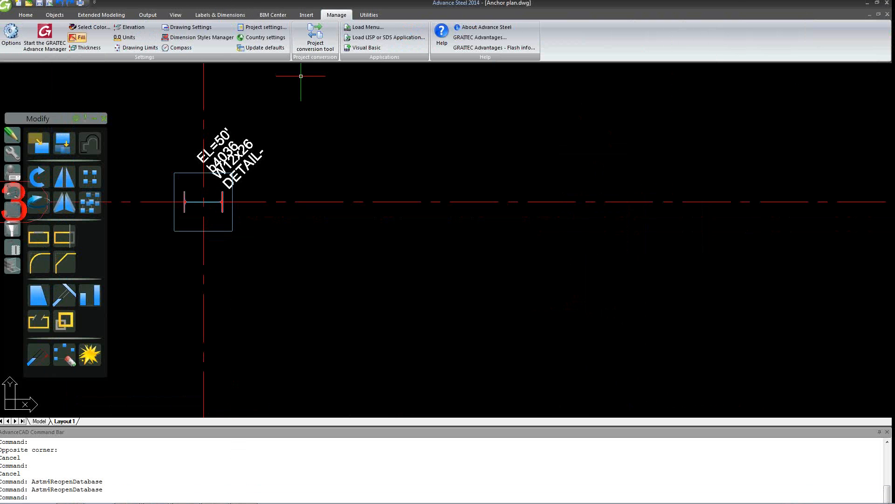
pyautogui.click(265, 48)
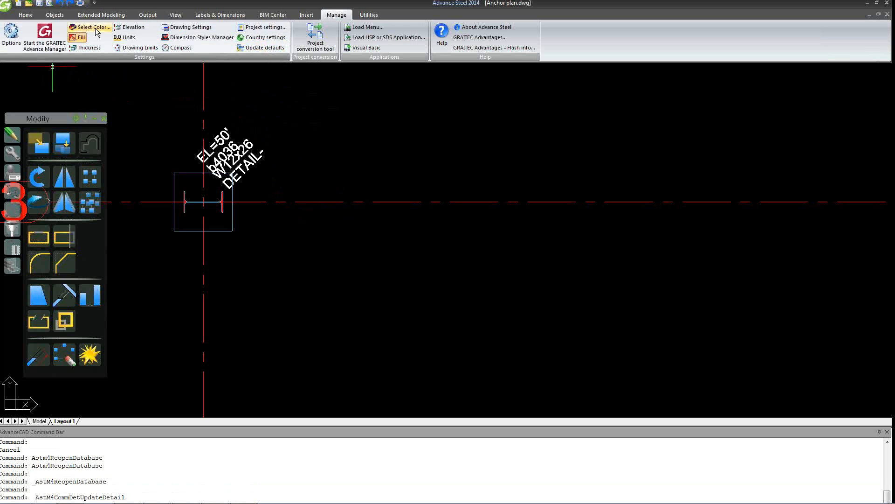
pyautogui.click(208, 16)
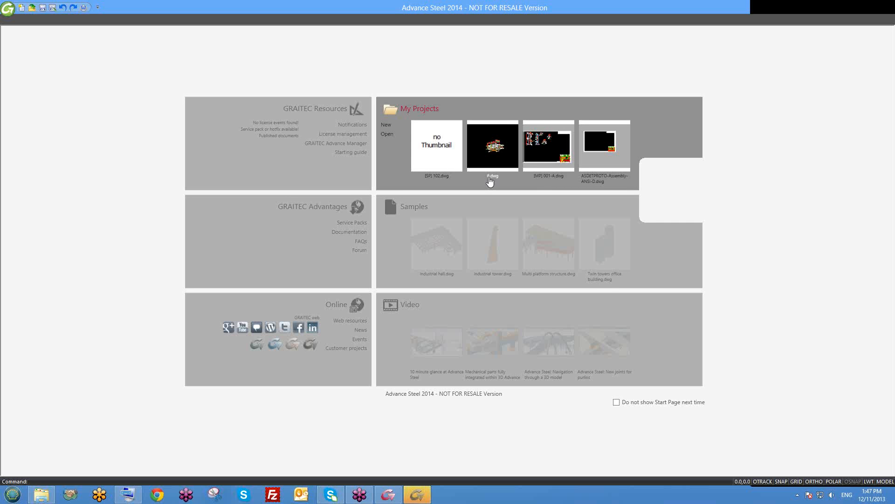
# Step: Open the model 6.dwg from the recent projects and close Advance Manager after checking the hole defaults
pyautogui.click(491, 179)
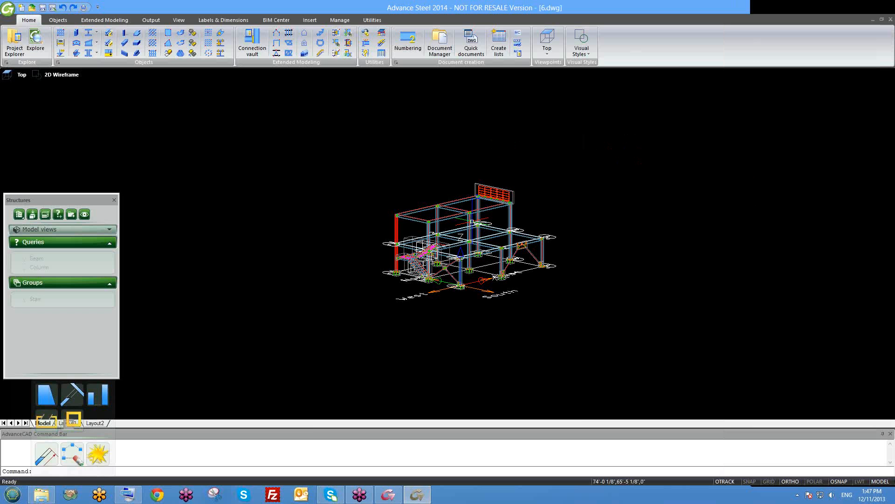
pyautogui.click(385, 492)
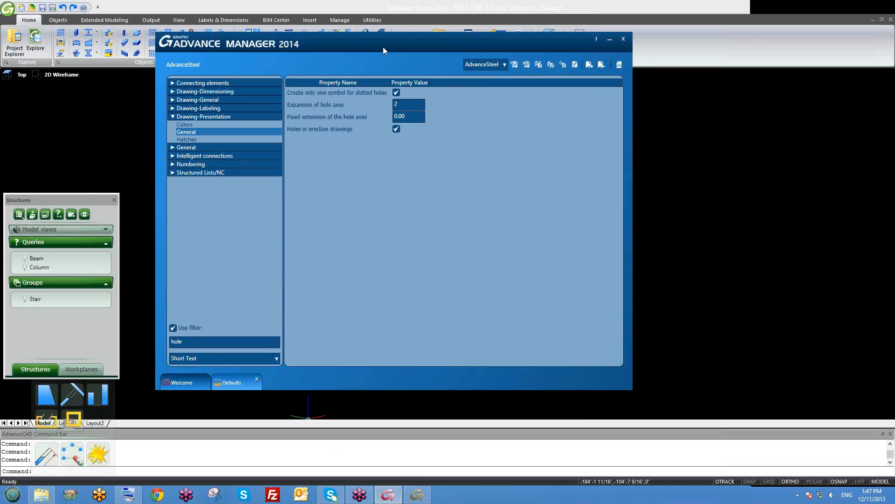
pyautogui.moveTo(430, 46); pyautogui.dragTo(237, 98)
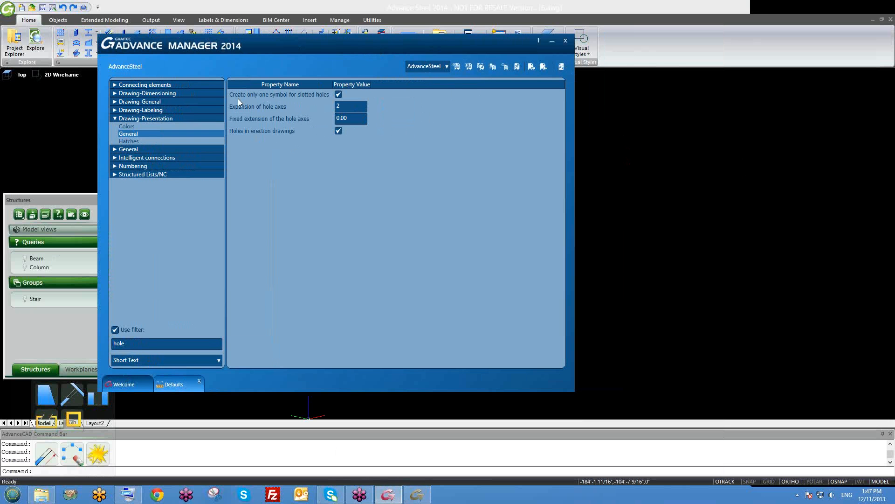
pyautogui.click(565, 41)
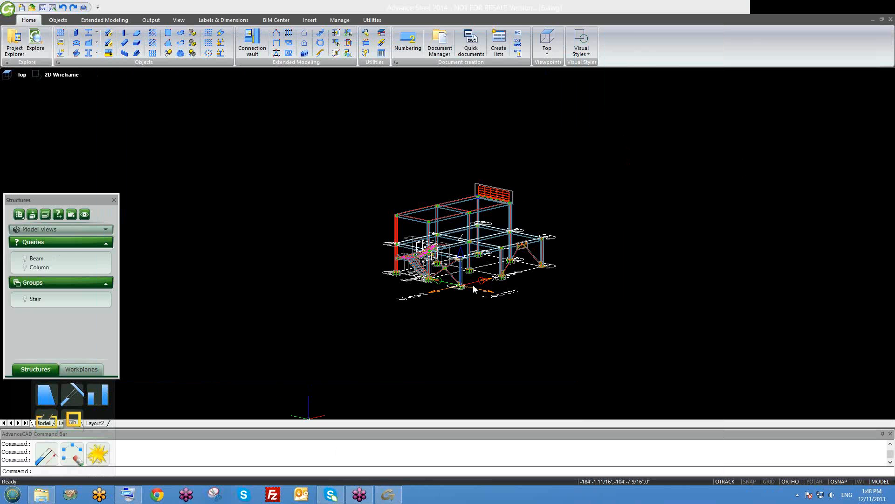
pyautogui.click(151, 20)
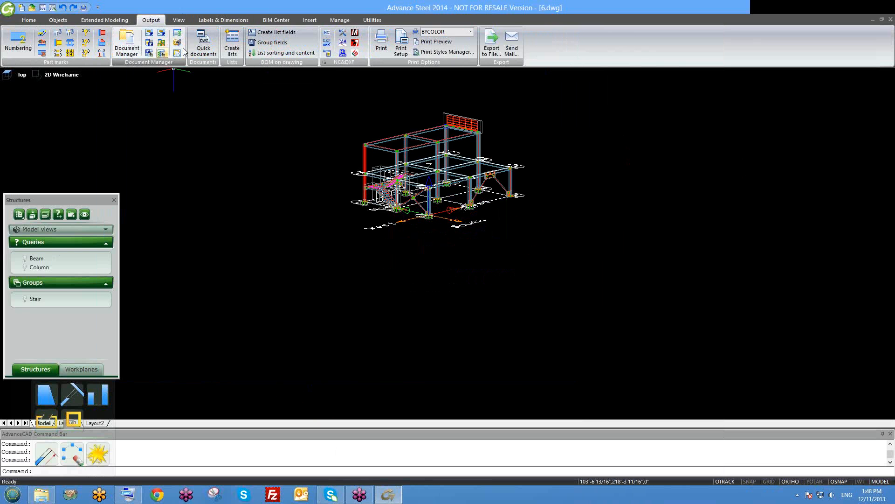
pyautogui.click(200, 48)
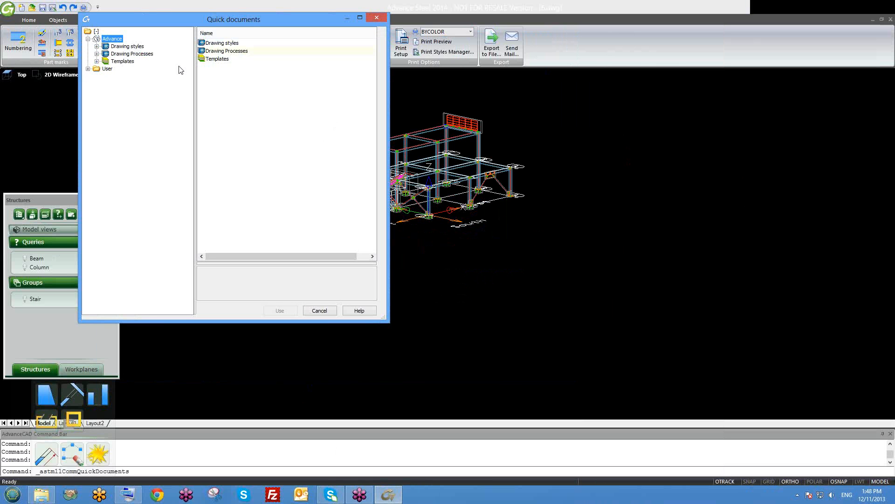
pyautogui.click(320, 311)
# Step: Inspect the steel structure in 6.dwg and its column bases in 3D
pyautogui.scroll(5, 439, 272)
pyautogui.keyDown('shift'); pyautogui.moveTo(440, 273); pyautogui.dragTo(424, 279, button='middle'); pyautogui.keyUp('shift')
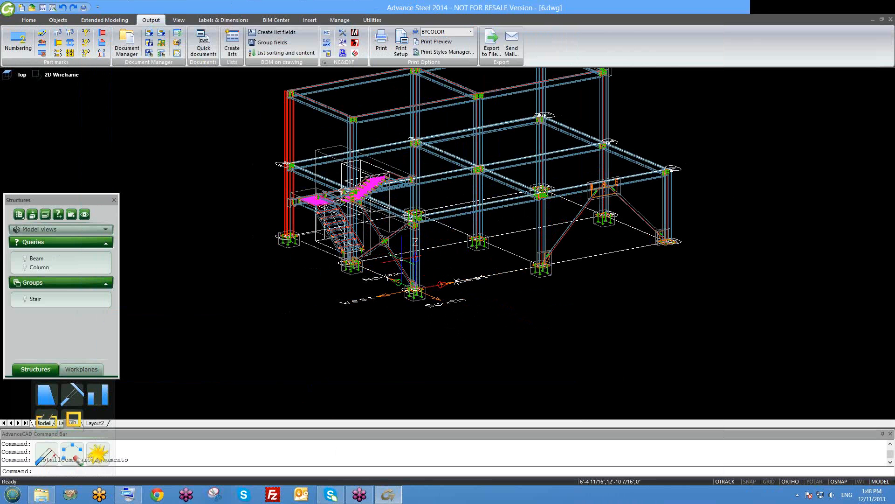
pyautogui.moveTo(416, 127); pyautogui.dragTo(407, 138, button='middle')
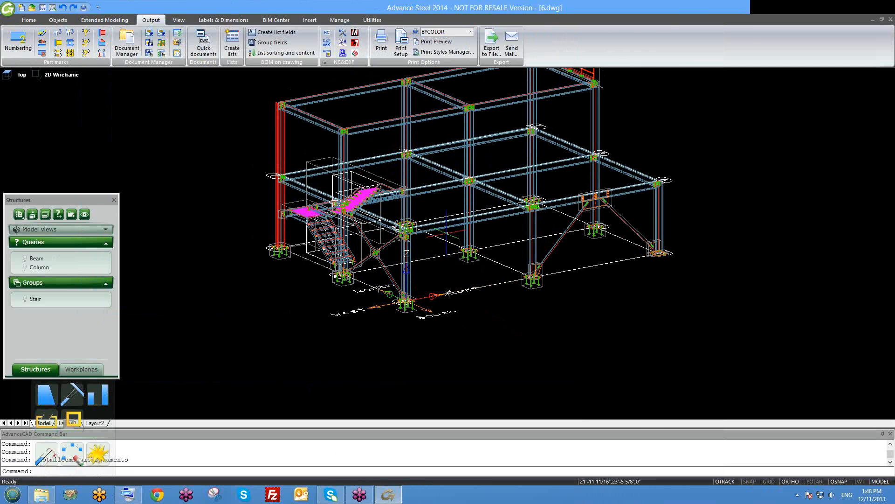
# Step: Browse the user's Elevation and Erection Drawing styles in Quick documents, preview the Anchor Plan style, and close without using it
pyautogui.scroll(-2, 389, 287)
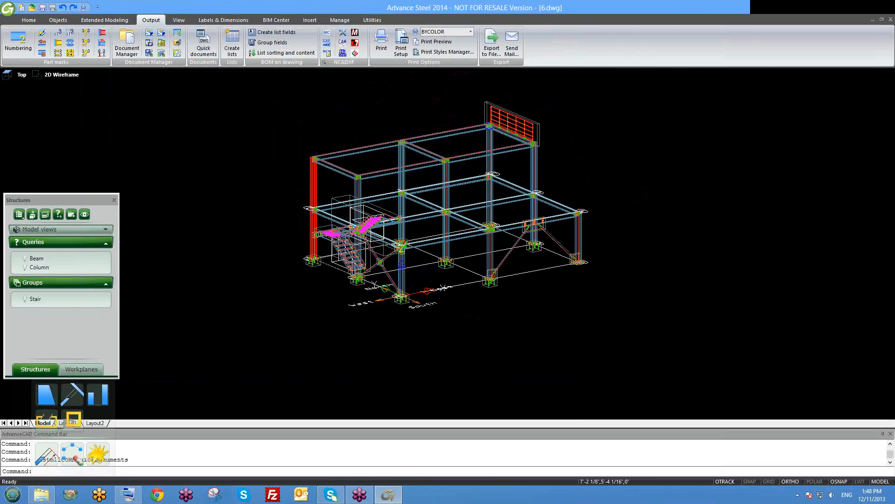
pyautogui.scroll(3, 371, 285)
pyautogui.click(203, 49)
pyautogui.click(88, 69)
pyautogui.doubleClick(126, 78)
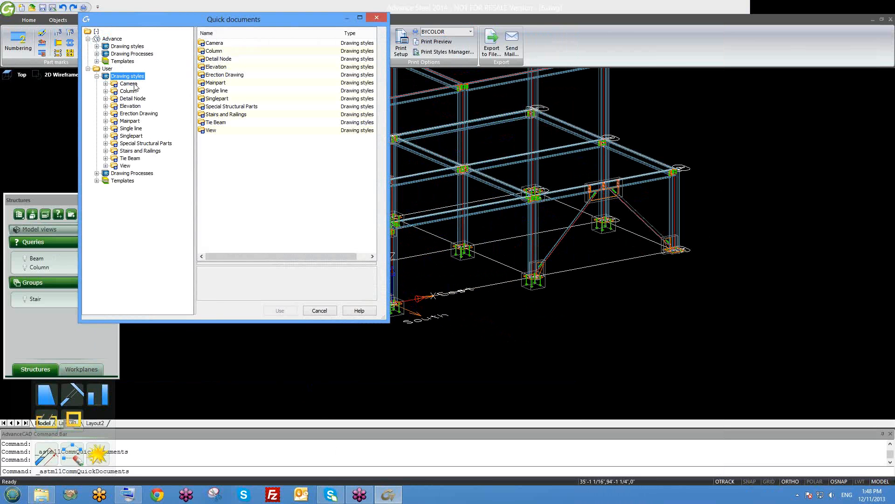
pyautogui.doubleClick(135, 107)
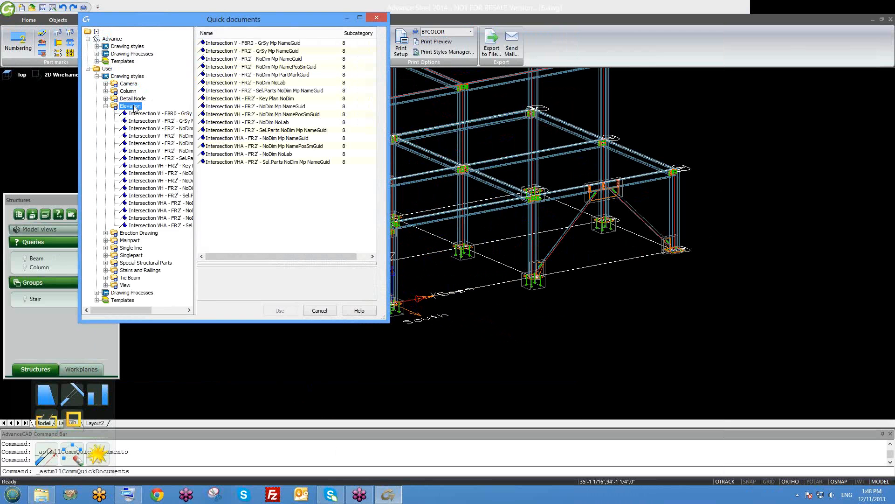
pyautogui.doubleClick(135, 107)
pyautogui.doubleClick(139, 114)
pyautogui.click(142, 121)
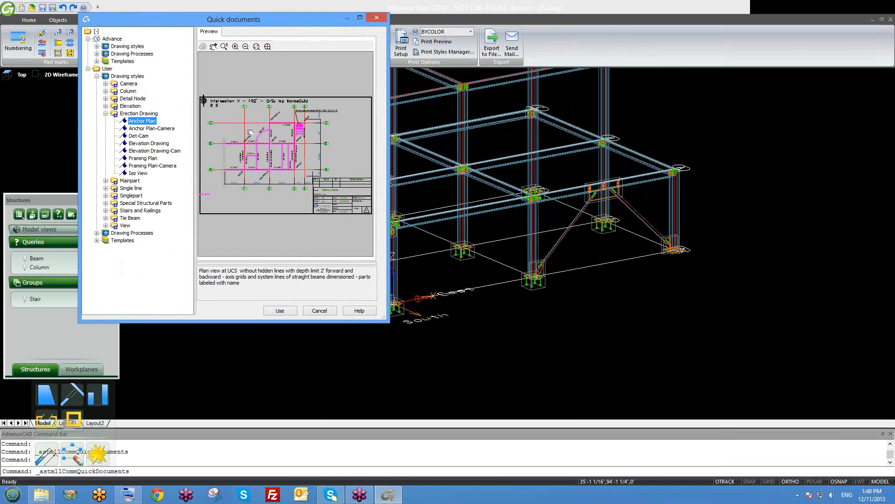
pyautogui.click(323, 312)
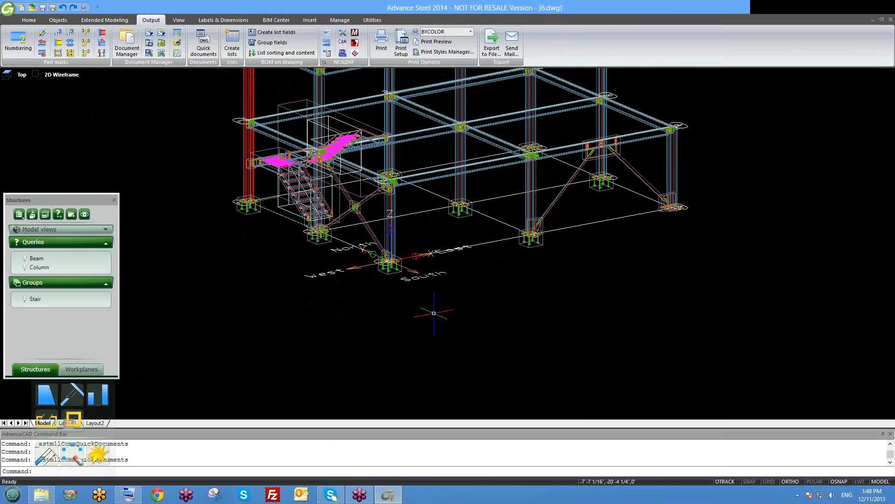
# Step: Erase the grid axes at the upper beam level of the steel structure
pyautogui.scroll(-2, 466, 247)
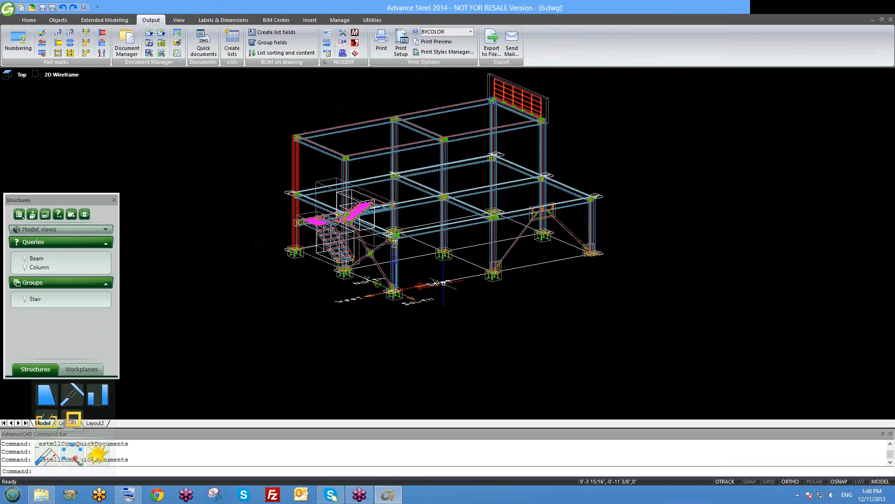
pyautogui.scroll(4, 455, 223)
pyautogui.scroll(-3, 470, 226)
pyautogui.moveTo(520, 252)
pyautogui.keyDown('shift'); pyautogui.mouseDown(button='middle')
pyautogui.moveTo(512, 254)
pyautogui.moveTo(519, 241)
pyautogui.mouseUp(button='middle'); pyautogui.keyUp('shift')
pyautogui.scroll(4, 651, 199)
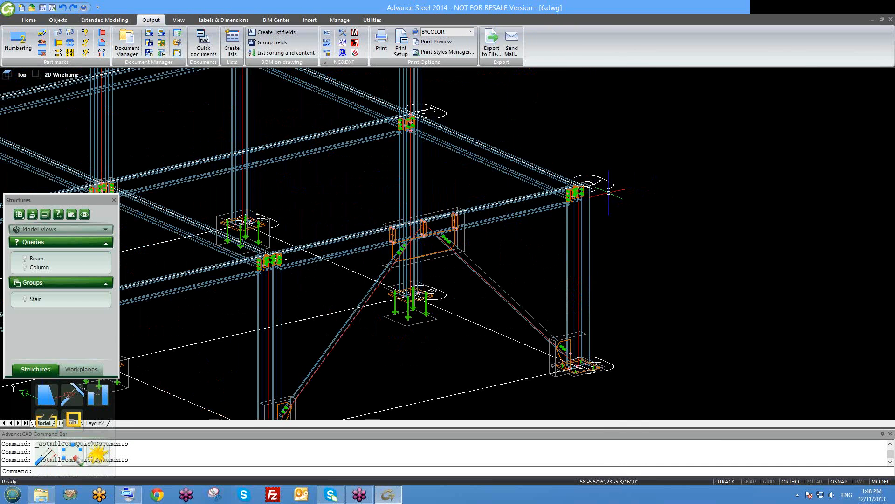
pyautogui.scroll(2, 598, 189)
pyautogui.scroll(-5, 597, 198)
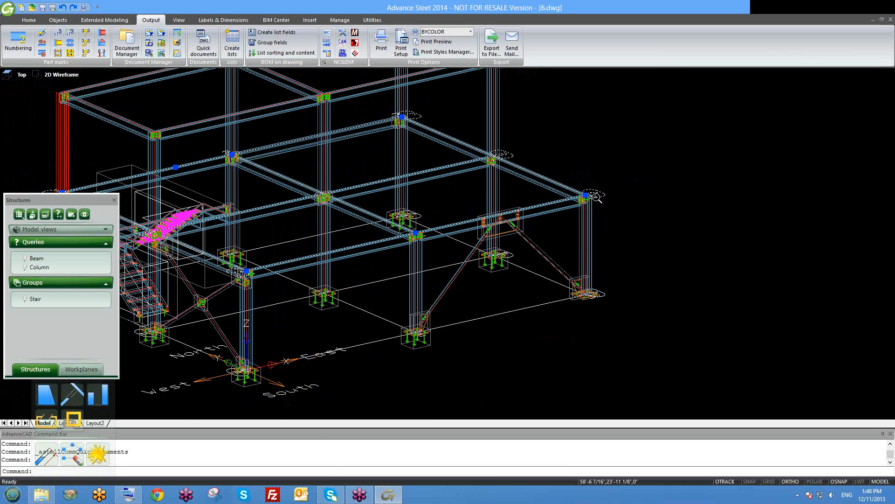
pyautogui.scroll(5, 455, 148)
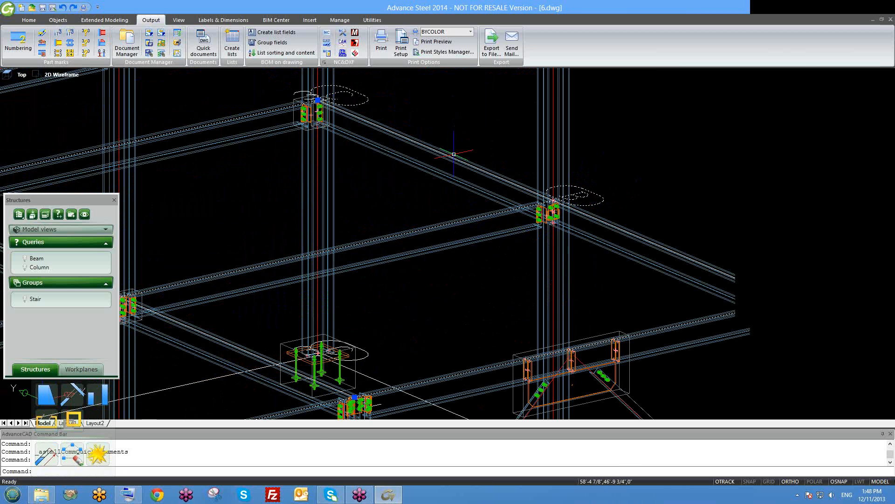
pyautogui.scroll(-5, 455, 148)
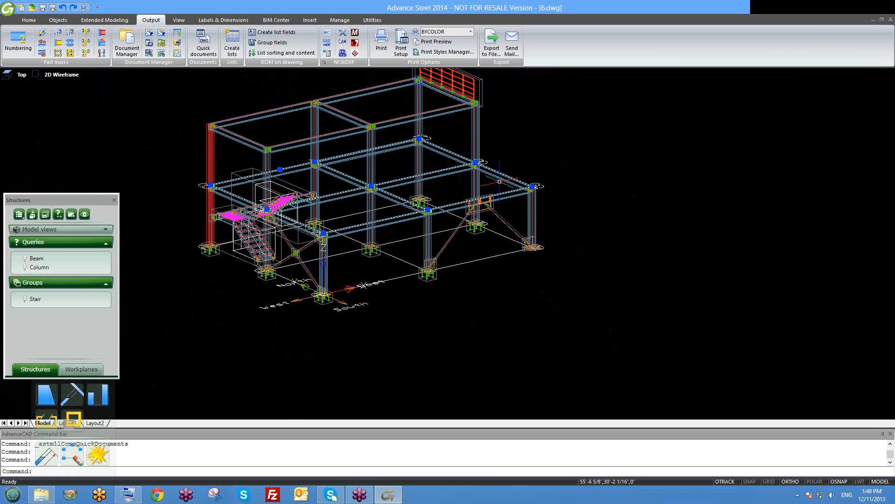
pyautogui.scroll(5, 525, 182)
pyautogui.write('e')
pyautogui.press('Return')
# Step: Copy both sets of base-level grid axes 10' straight up, using the grid intersection at the braced corner column's base plate as base point
pyautogui.scroll(-6, 531, 170)
pyautogui.scroll(8, 508, 249)
pyautogui.click(508, 234)
pyautogui.click(373, 104)
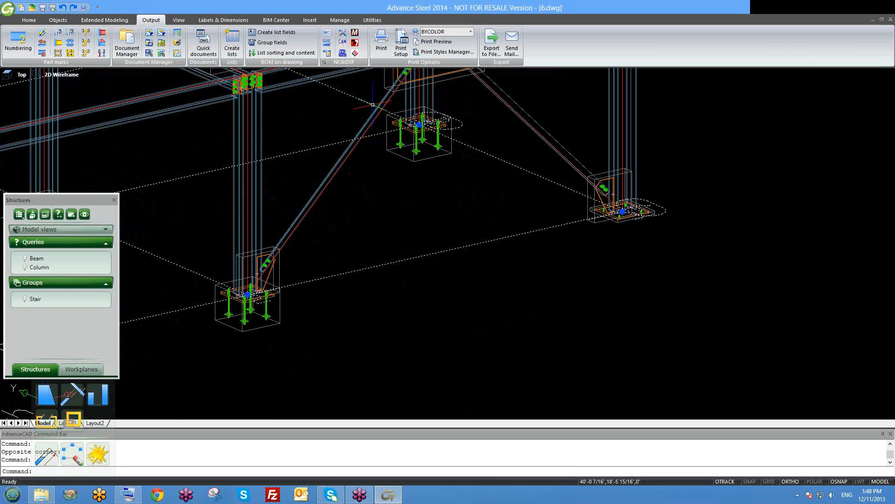
pyautogui.scroll(-4, 367, 168)
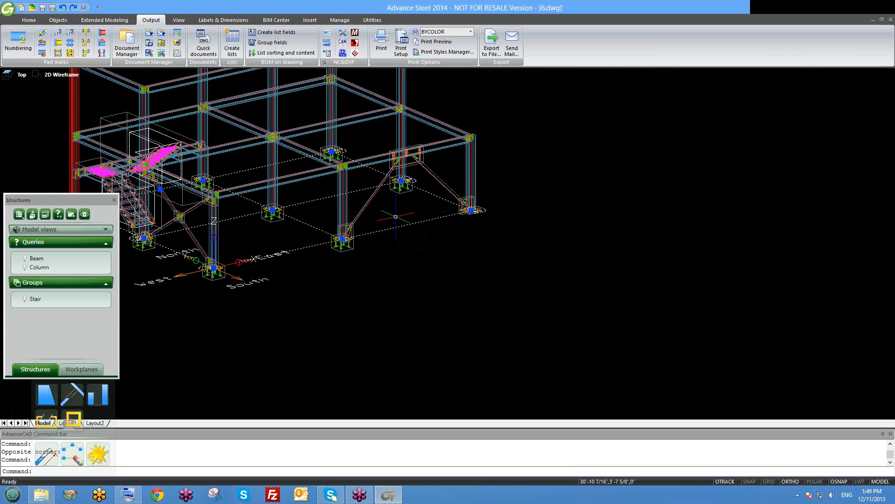
pyautogui.write('co')
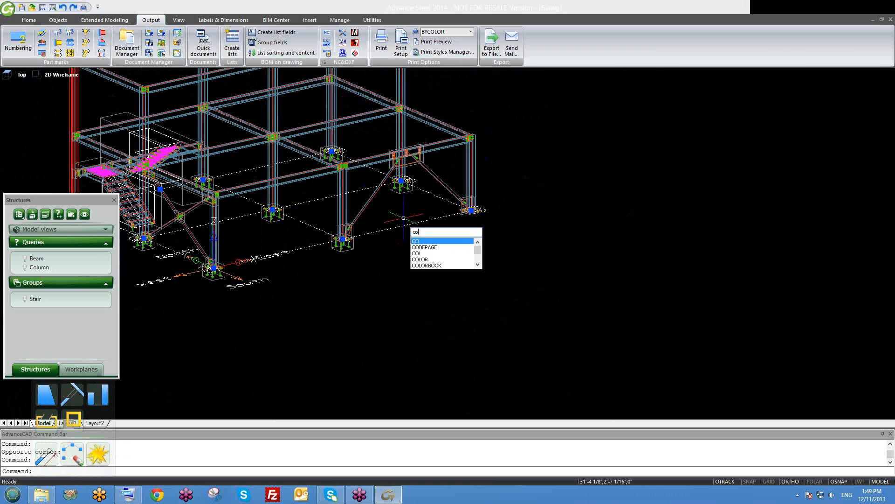
pyautogui.press('Return')
pyautogui.scroll(10, 472, 210)
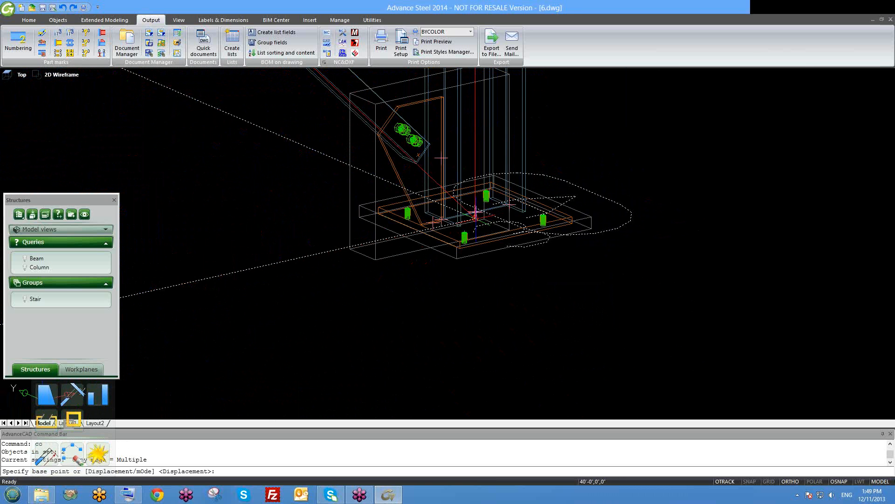
pyautogui.click(475, 220)
pyautogui.scroll(-5, 474, 218)
pyautogui.scroll(-2, 475, 218)
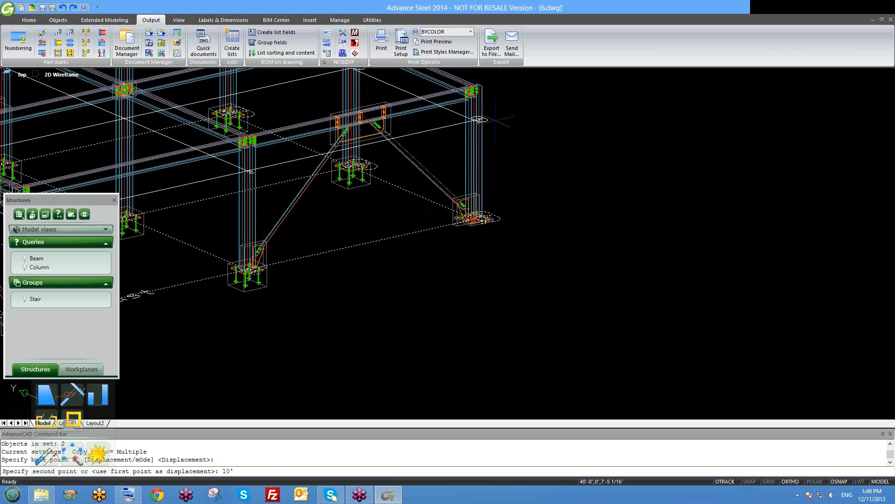
pyautogui.write("10'")
pyautogui.press('Return')
pyautogui.press('Escape')
# Step: Examine the copied grid against the beams and columns around the braced corner bay
pyautogui.scroll(-3, 485, 135)
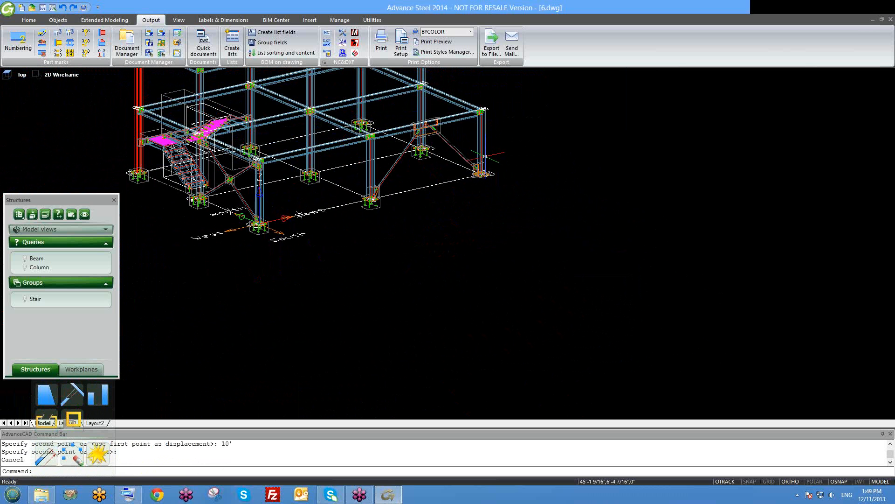
pyautogui.keyDown('shift'); pyautogui.moveTo(476, 159); pyautogui.dragTo(492, 153, button='middle'); pyautogui.keyUp('shift')
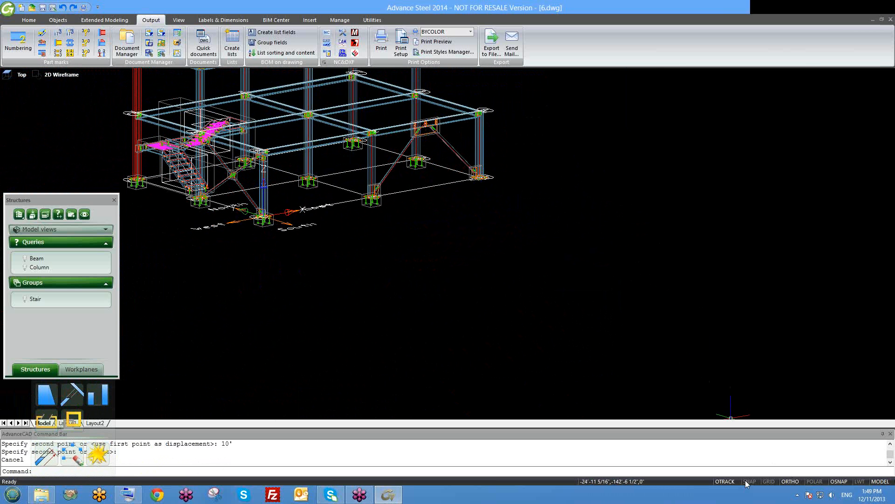
pyautogui.moveTo(497, 229); pyautogui.dragTo(524, 286, button='middle')
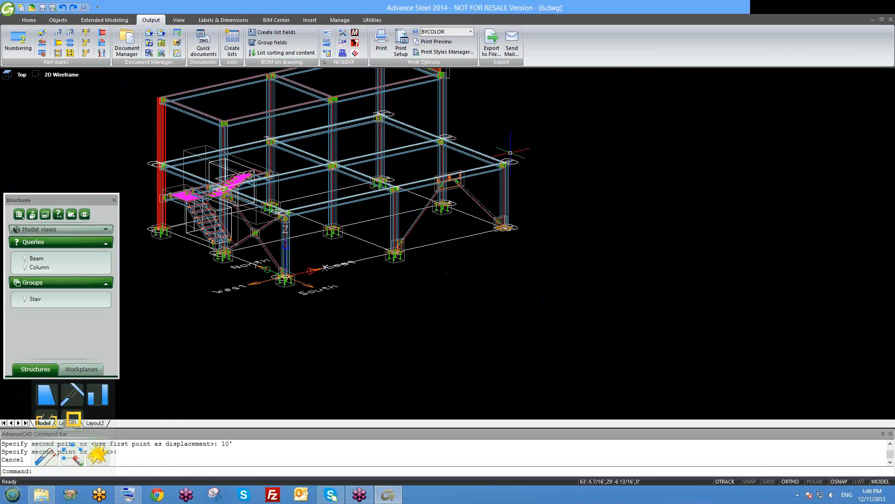
pyautogui.scroll(2, 503, 170)
pyautogui.scroll(2, 503, 169)
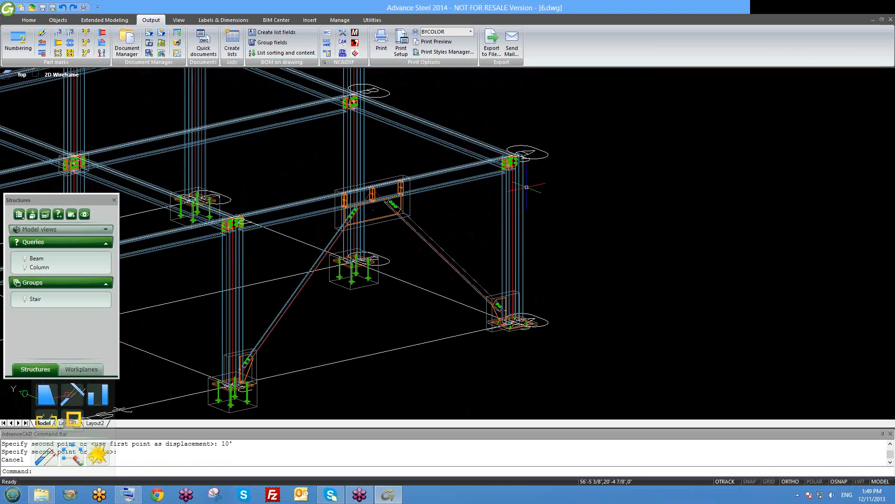
pyautogui.scroll(-4, 517, 200)
pyautogui.scroll(-1, 518, 219)
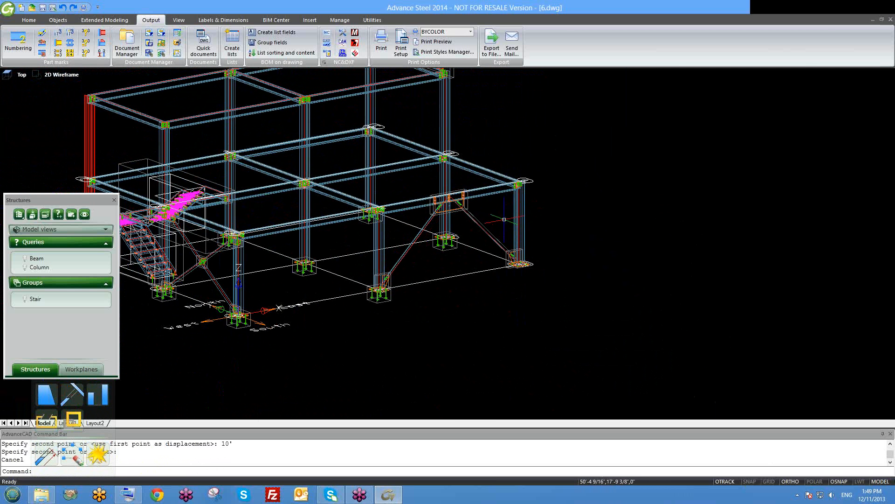
pyautogui.click(203, 47)
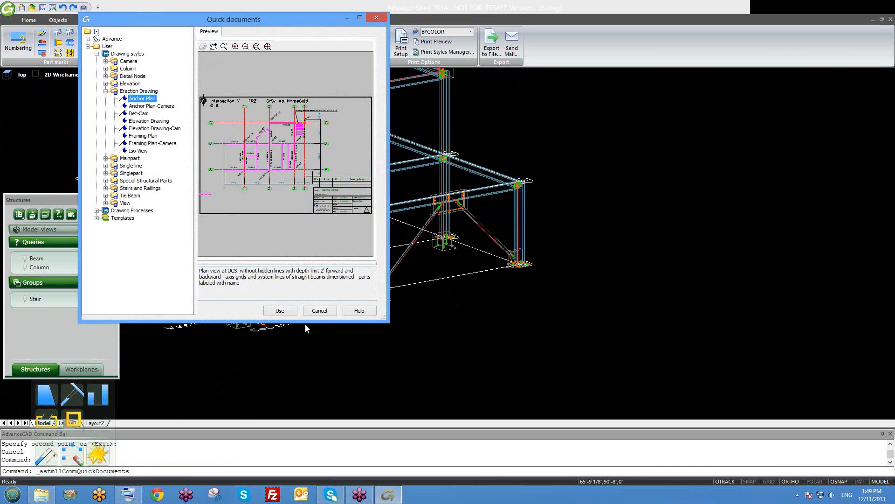
pyautogui.click(319, 310)
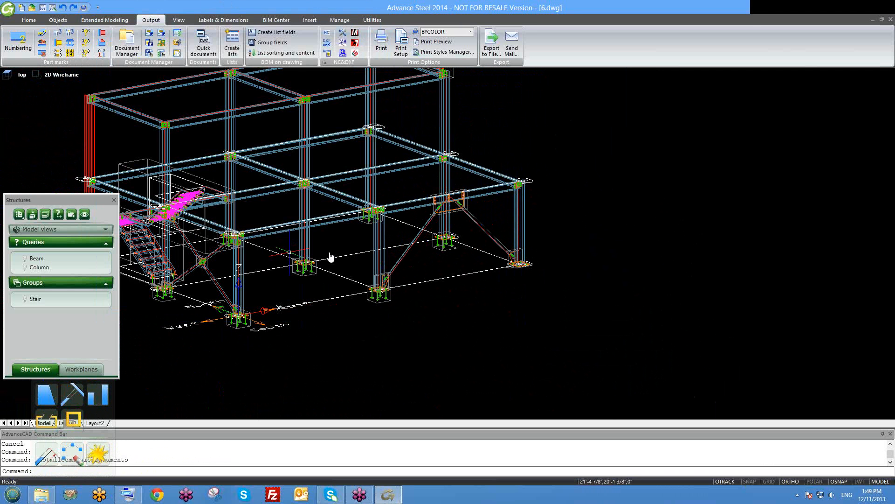
pyautogui.moveTo(289, 252); pyautogui.dragTo(344, 252, button='middle')
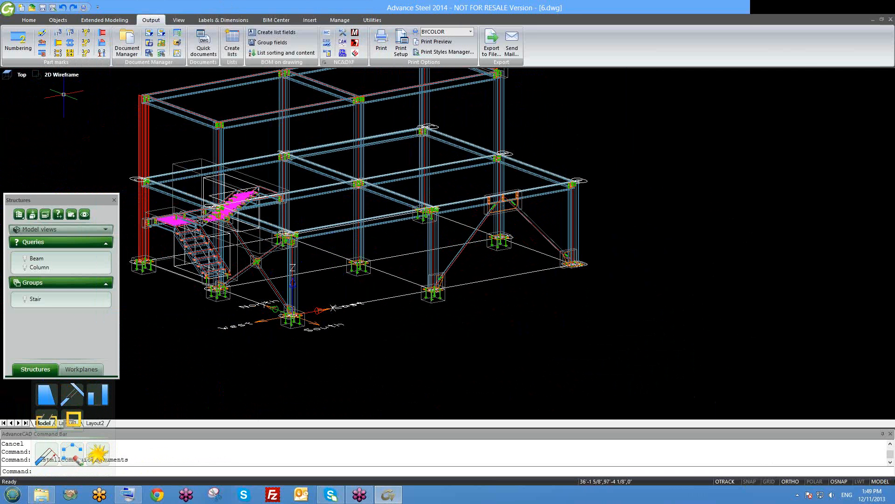
# Step: Redisplay the tool palette without the Structures palette overlapping it, place it beside the model and switch it to the UCS tools
pyautogui.moveTo(63, 196); pyautogui.dragTo(71, 217)
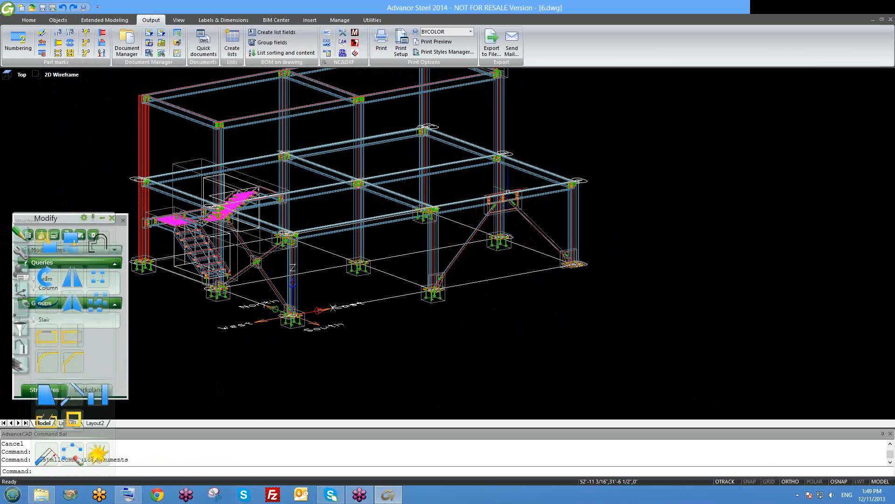
pyautogui.scroll(6, 561, 167)
pyautogui.scroll(1, 561, 167)
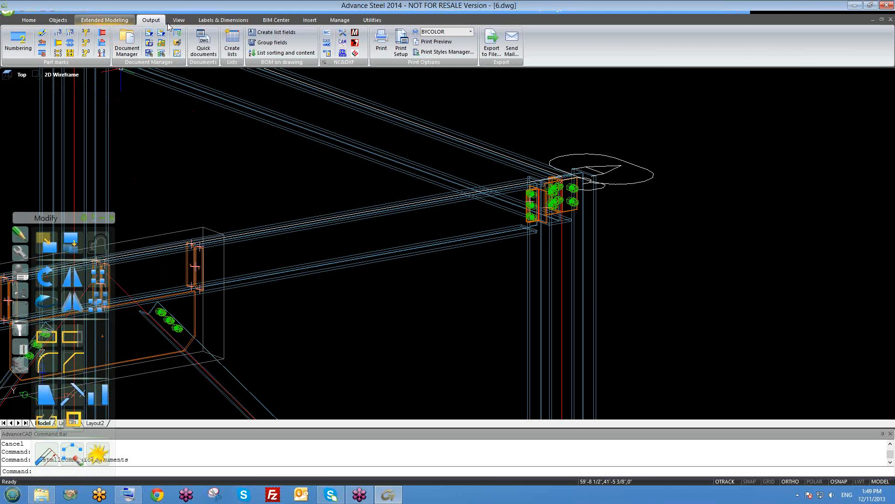
pyautogui.click(224, 20)
pyautogui.click(179, 20)
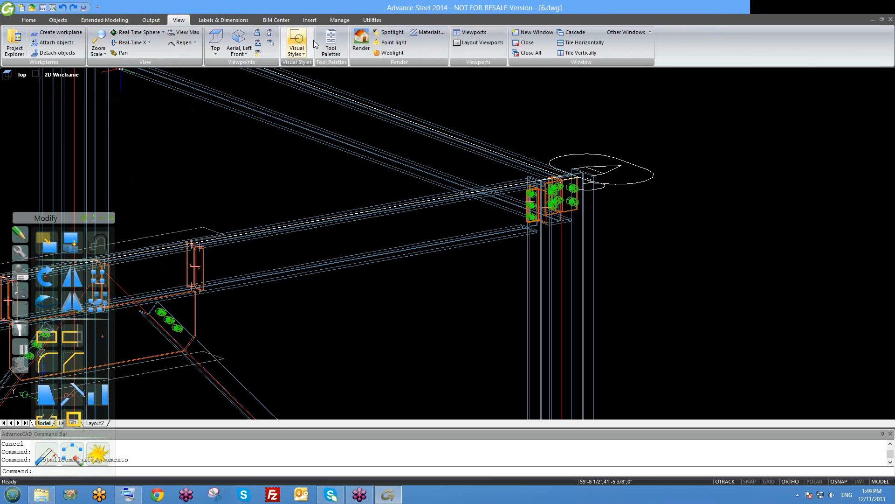
pyautogui.click(330, 49)
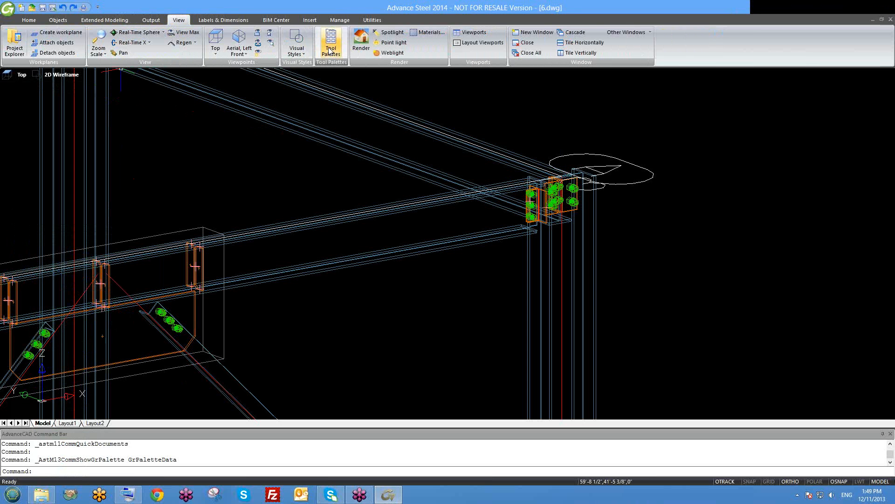
pyautogui.click(330, 50)
pyautogui.moveTo(49, 217); pyautogui.dragTo(48, 77)
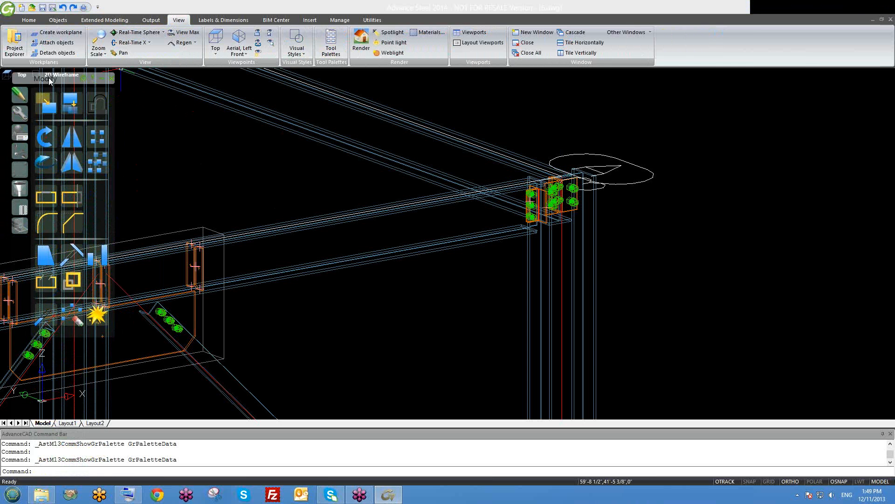
pyautogui.click(21, 153)
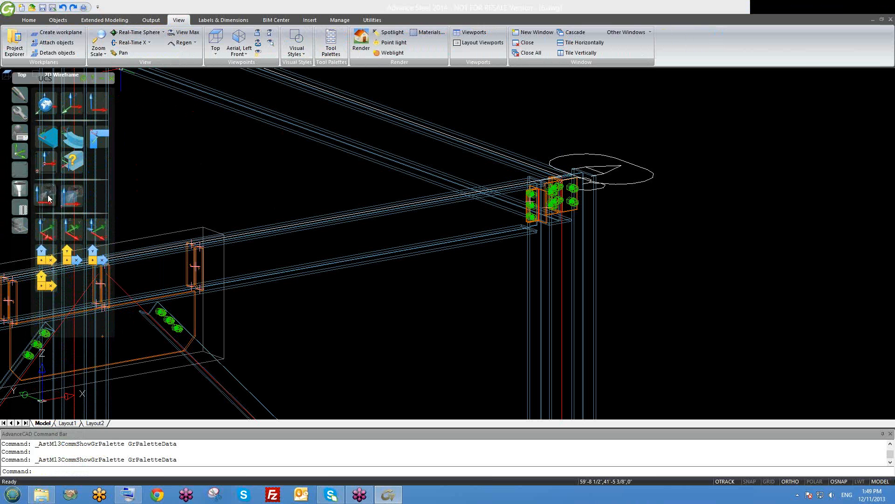
# Step: Limit the object snaps to Node only and move the UCS origin to the node atop the end column at lower beam level
pyautogui.click(74, 166)
pyautogui.press('Escape')
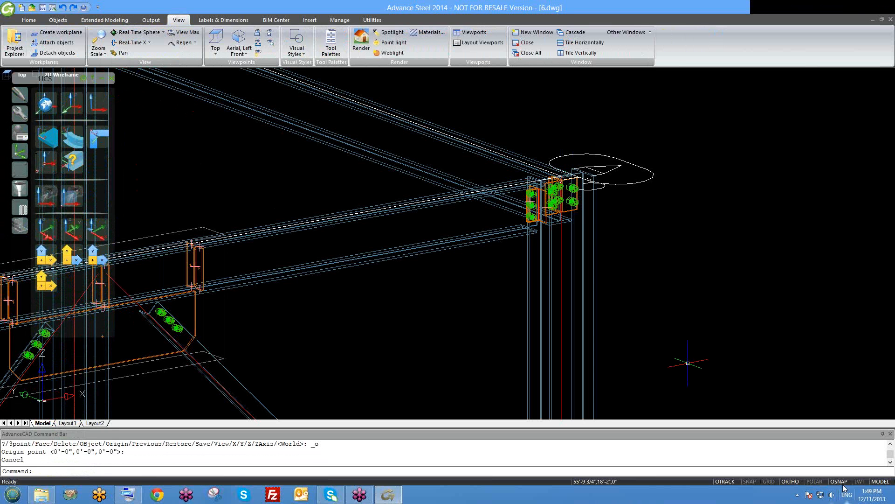
pyautogui.rightClick(847, 482)
pyautogui.click(851, 474)
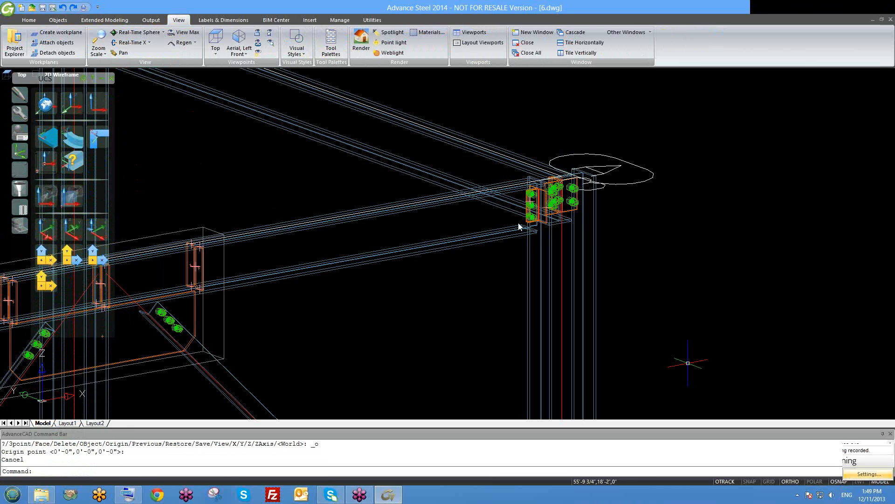
pyautogui.click(518, 229)
pyautogui.click(430, 236)
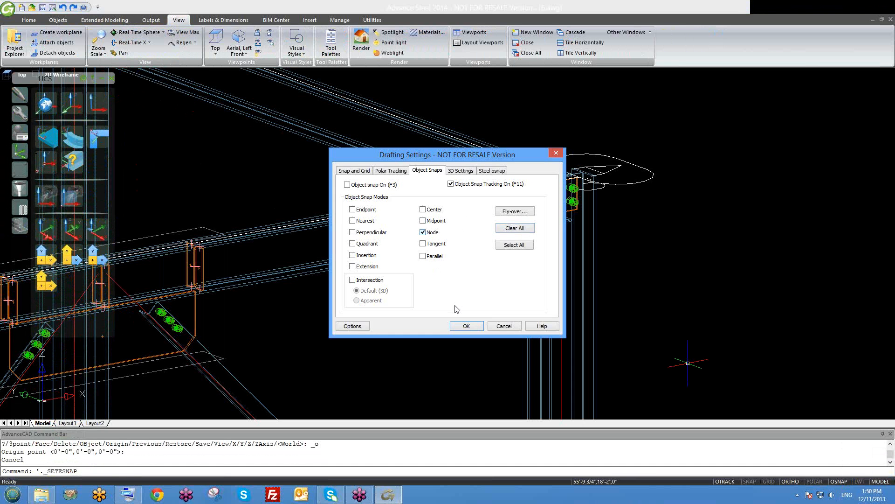
pyautogui.click(466, 326)
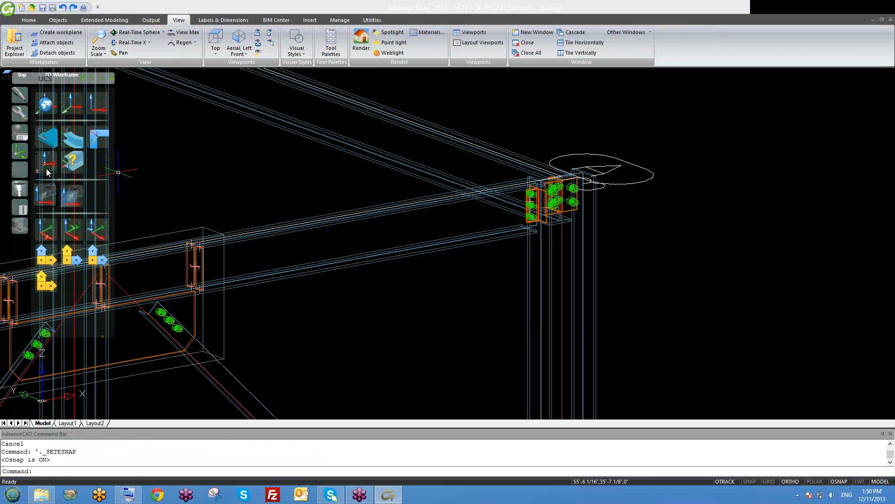
pyautogui.click(45, 162)
pyautogui.click(562, 174)
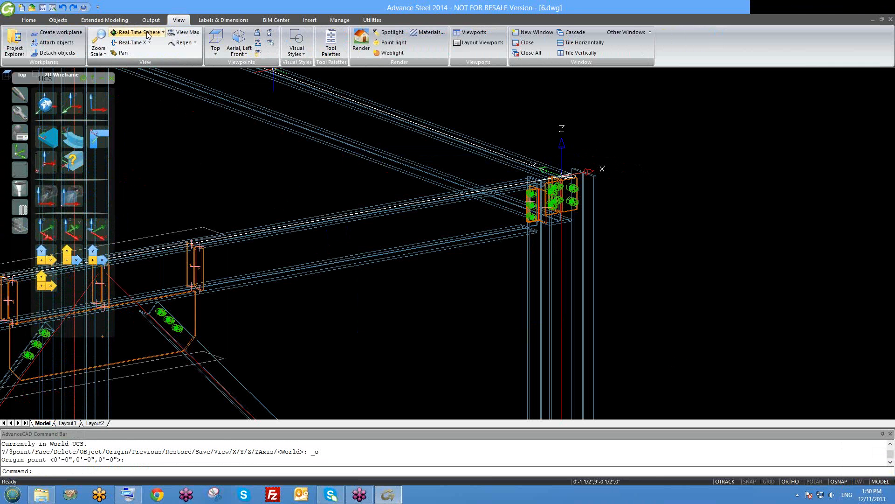
# Step: Start a quick document with the Framing Plan erection drawing style and accept its drawing type settings
pyautogui.click(151, 21)
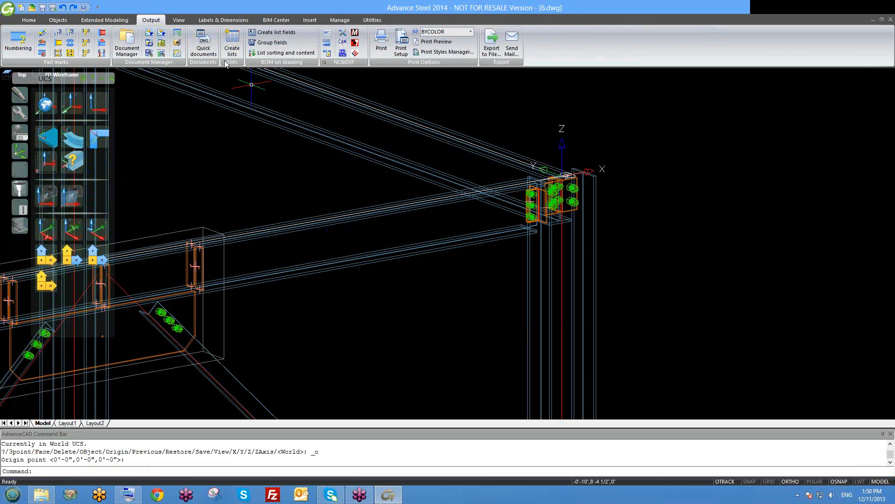
pyautogui.click(203, 44)
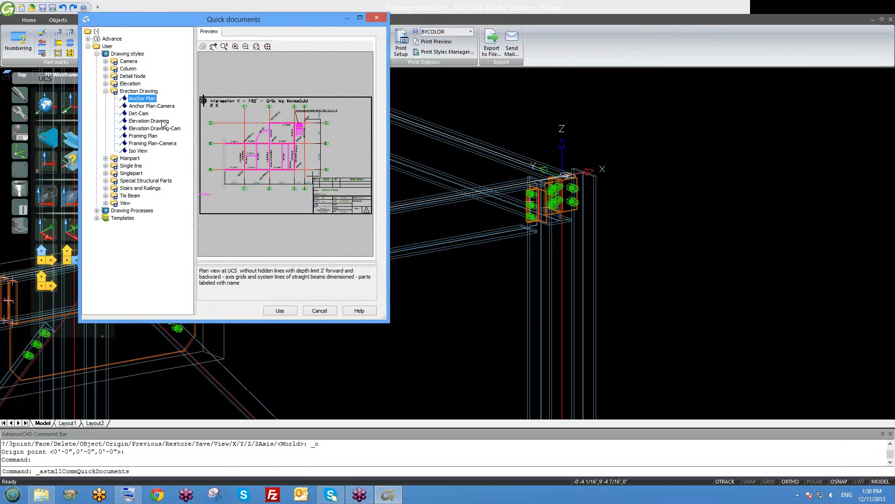
pyautogui.click(145, 137)
pyautogui.click(281, 310)
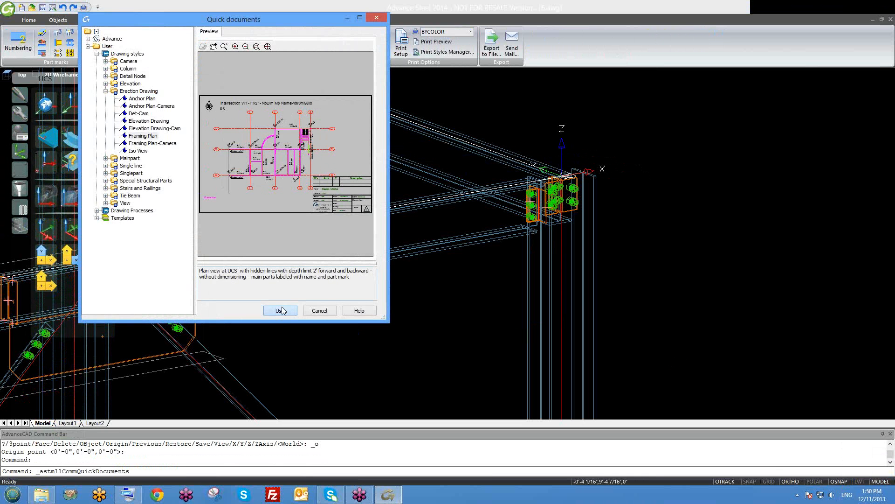
pyautogui.click(456, 309)
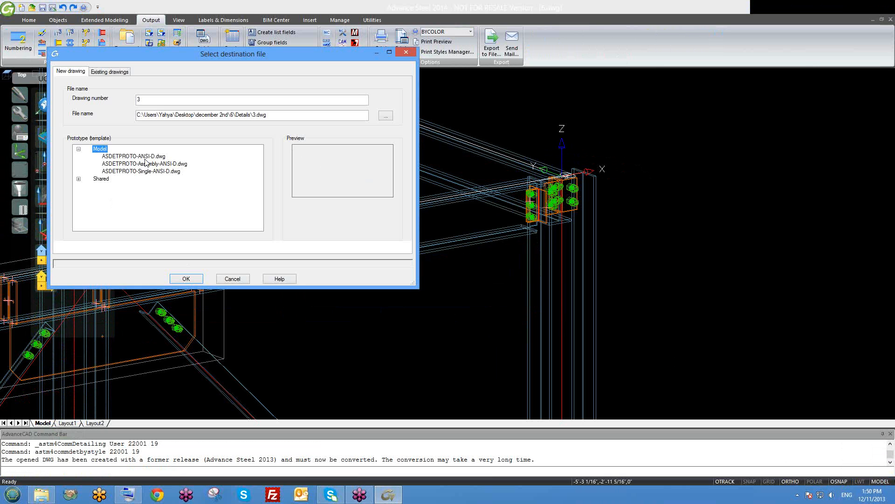
# Step: Create the framing plan drawing from the ASDETPROTO-ANSI-D.dwg prototype with Fr-plan as its drawing number
pyautogui.click(145, 159)
pyautogui.moveTo(150, 100); pyautogui.dragTo(118, 99)
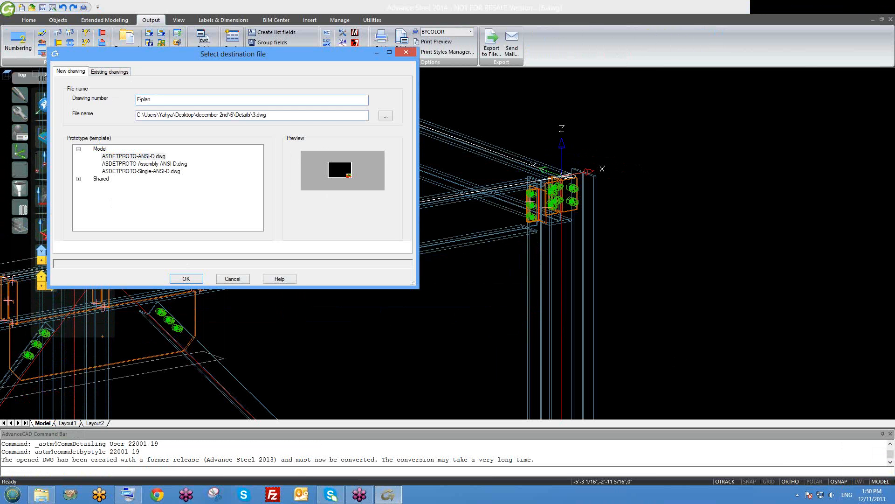
pyautogui.click(194, 281)
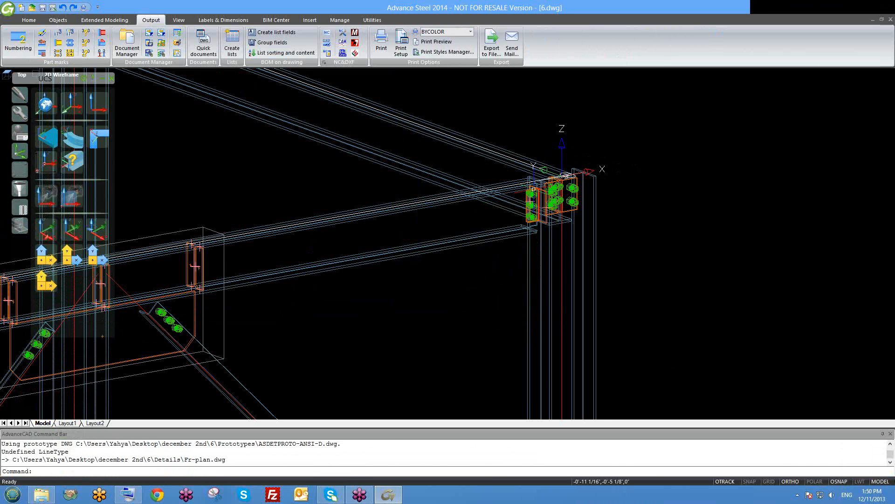
pyautogui.scroll(-4, 527, 199)
pyautogui.keyDown('shift'); pyautogui.moveTo(526, 201); pyautogui.dragTo(510, 239, button='middle'); pyautogui.keyUp('shift')
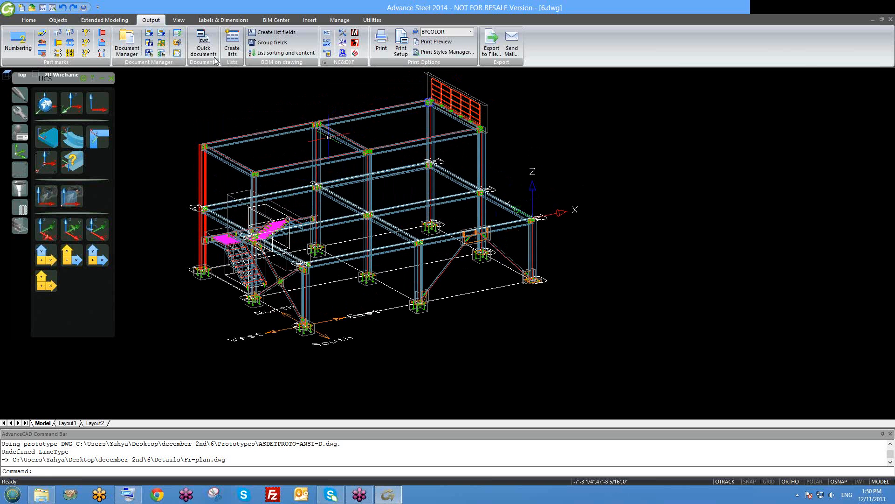
pyautogui.click(203, 44)
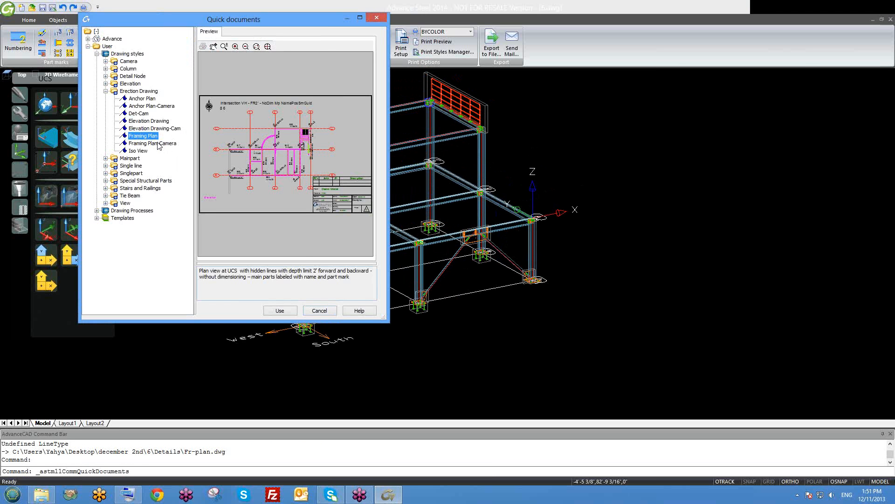
pyautogui.click(325, 312)
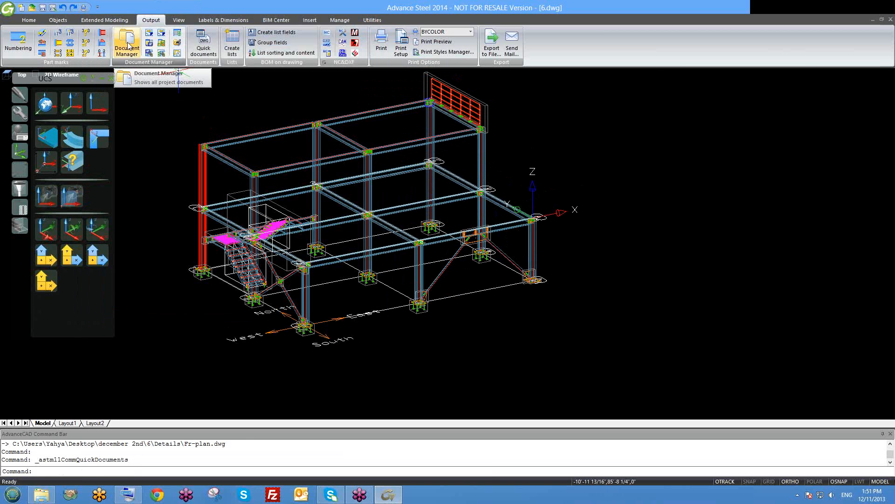
# Step: Open the Document Manager to look over the project document categories, and close it again
pyautogui.click(128, 45)
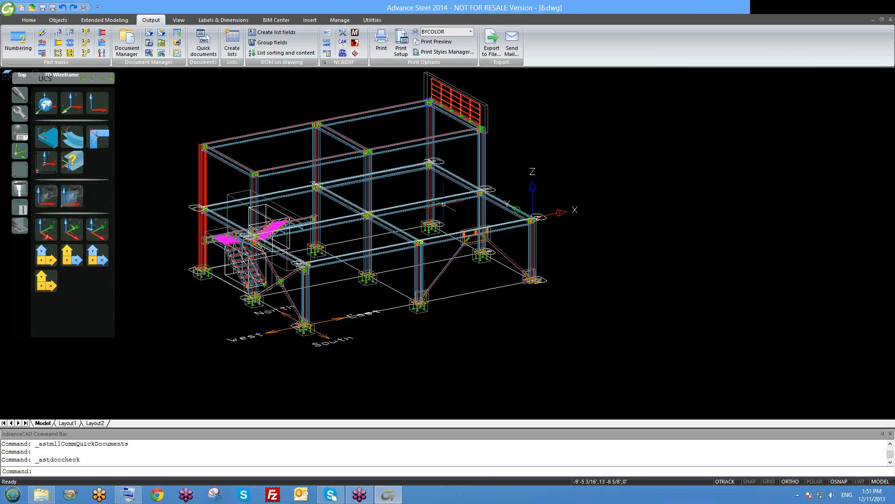
pyautogui.click(127, 50)
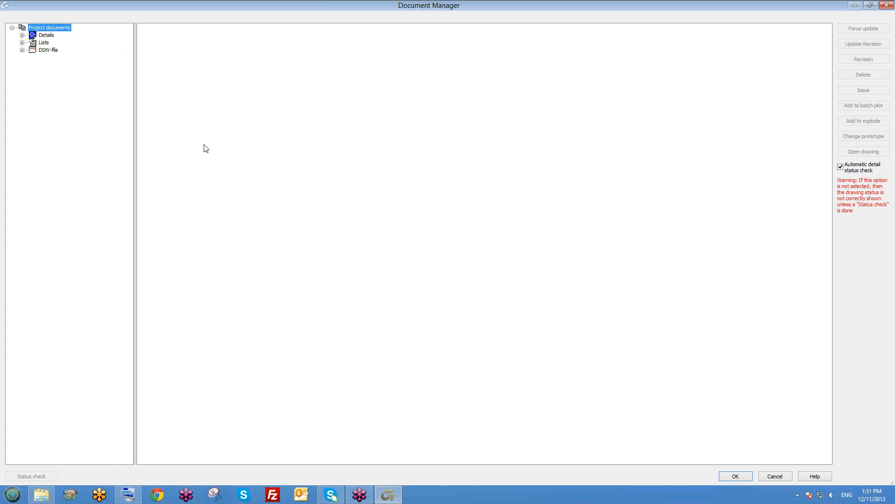
pyautogui.press('Escape')
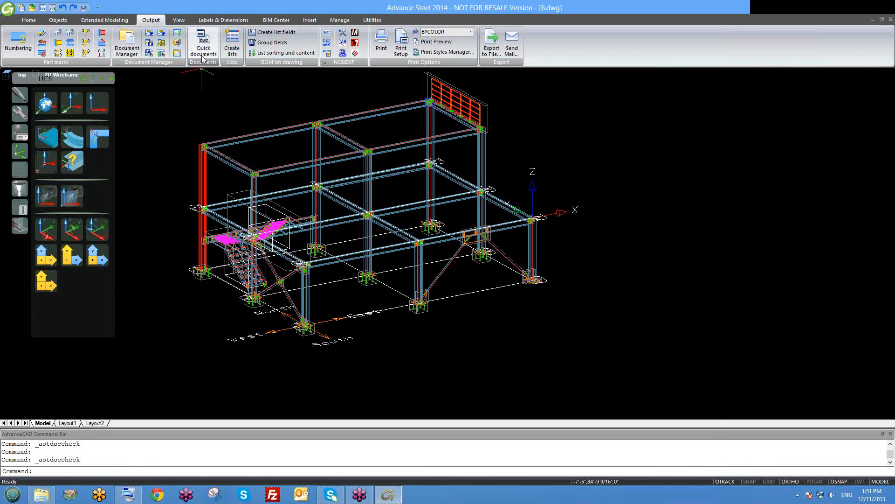
# Step: Start another Framing Plan document, review the existing drawings offered as its destination, and cancel without creating it
pyautogui.click(203, 51)
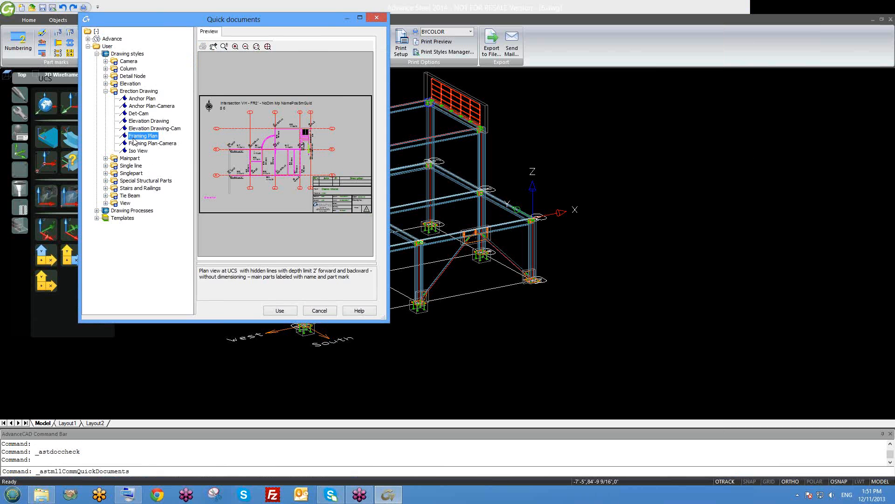
pyautogui.click(293, 309)
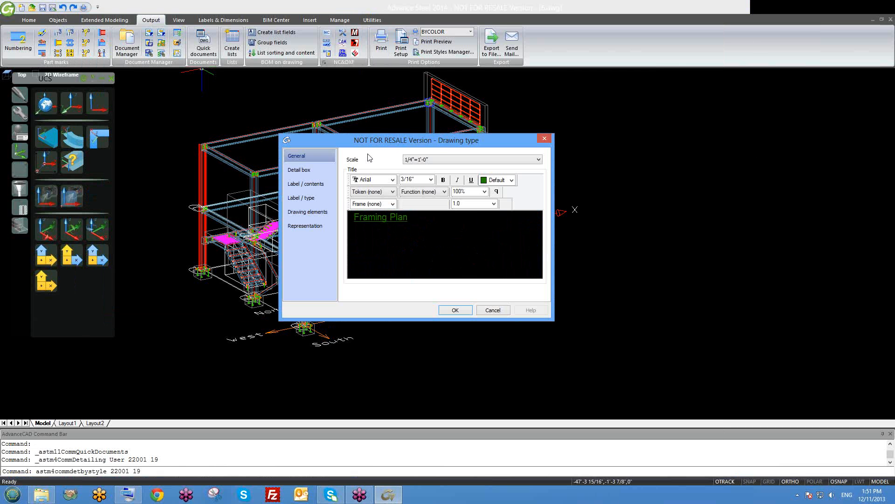
pyautogui.click(450, 310)
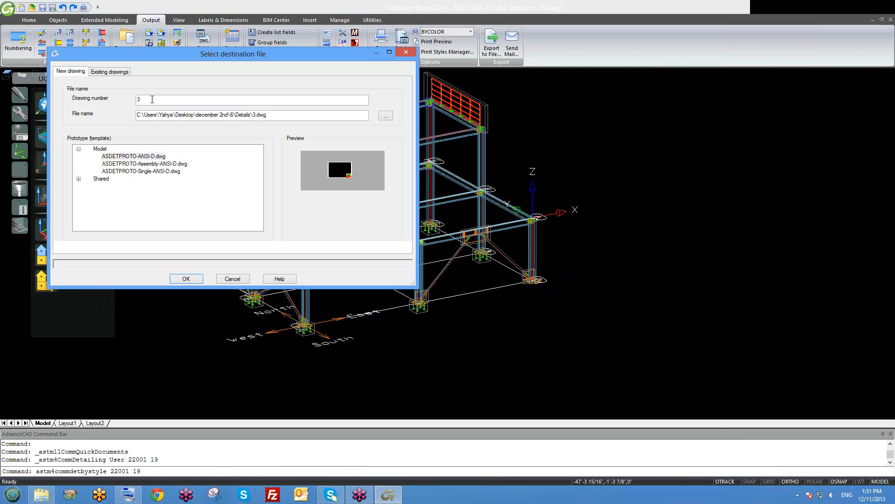
pyautogui.click(112, 72)
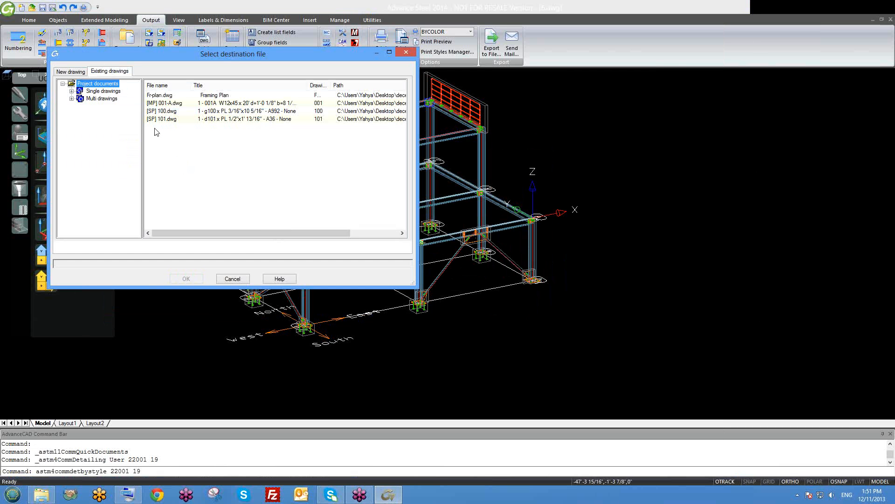
pyautogui.click(160, 95)
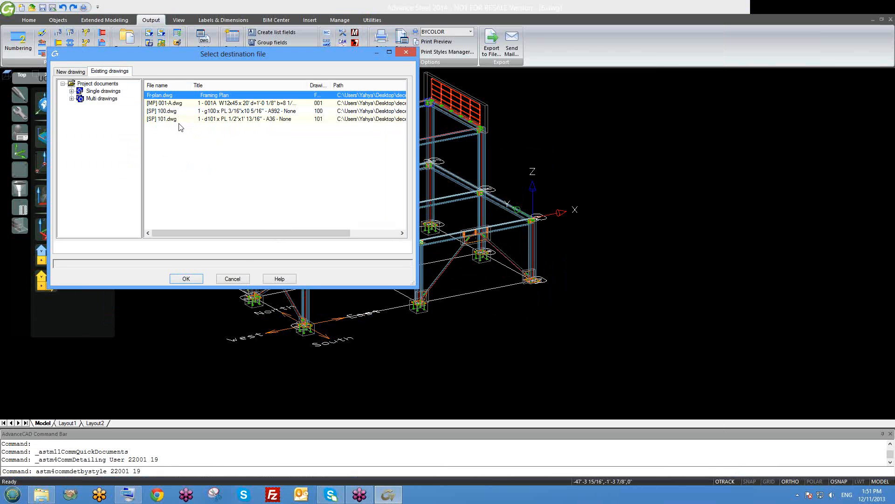
pyautogui.click(169, 157)
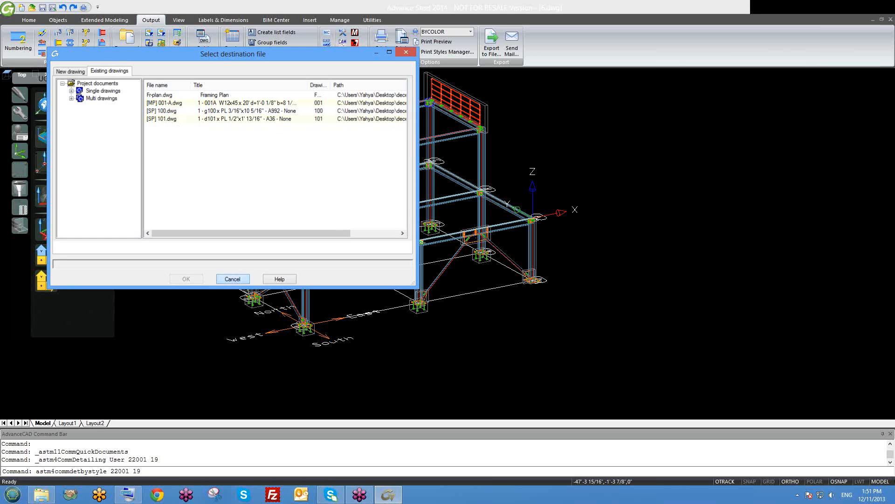
pyautogui.click(233, 279)
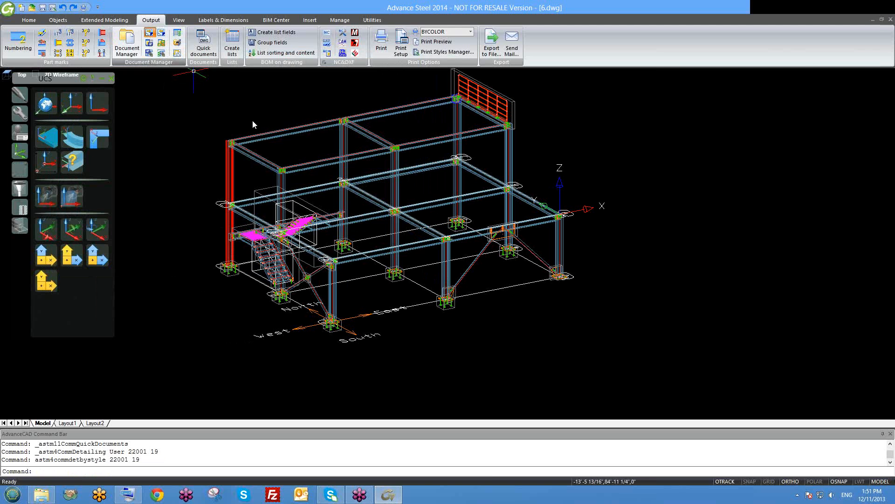
# Step: Register the existing Anchor-plan.dwg detail drawing with the project
pyautogui.click(151, 36)
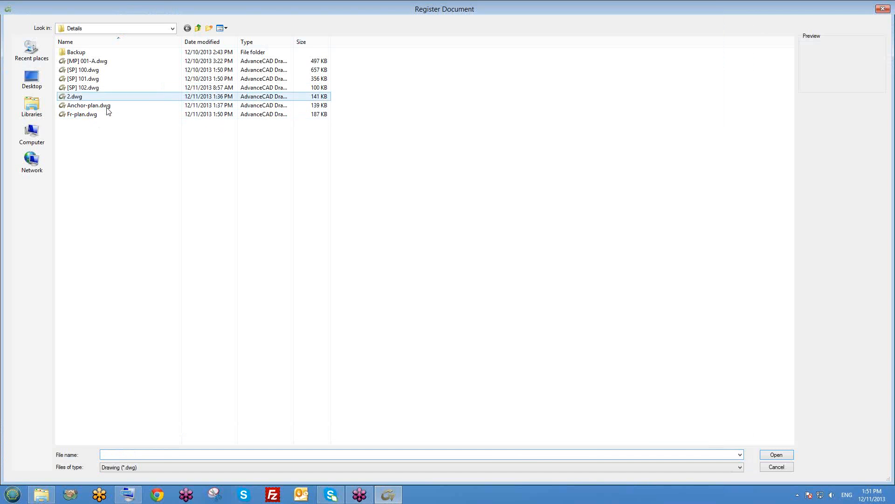
pyautogui.click(109, 105)
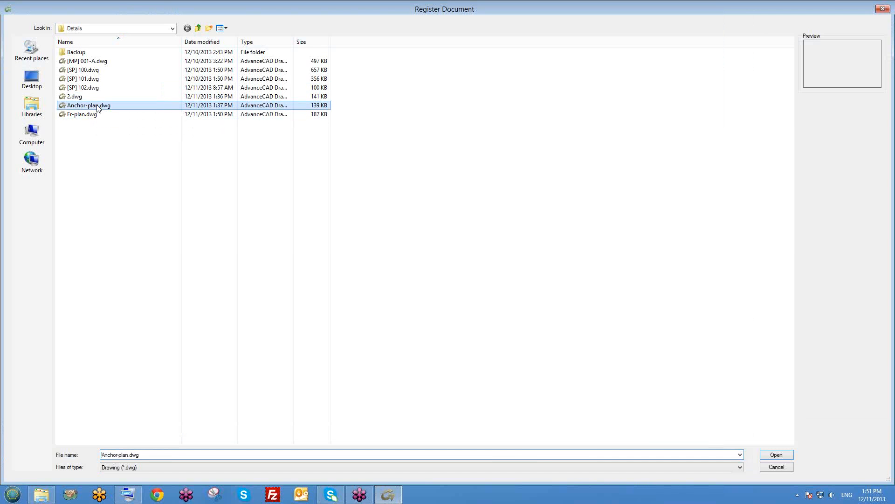
pyautogui.click(765, 455)
# Step: Create another Framing Plan erection drawing with its default drawing type settings, using the existing Anchor-plan.dwg as destination
pyautogui.click(211, 47)
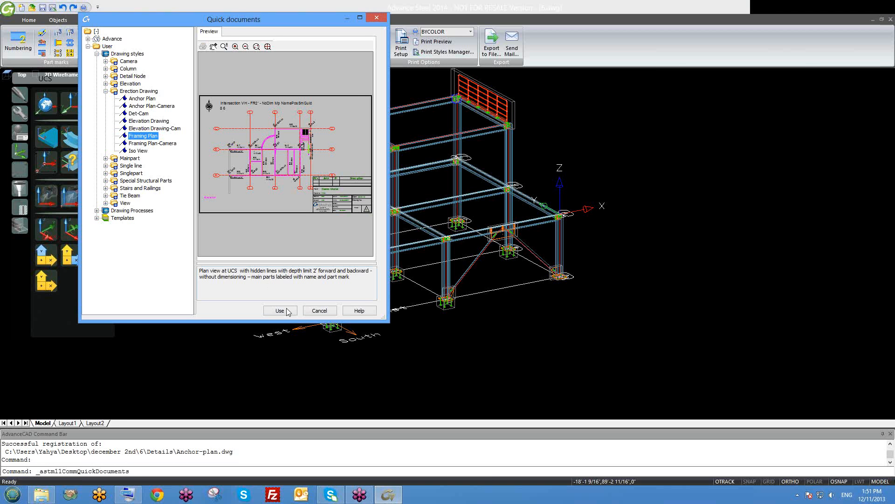
pyautogui.click(286, 312)
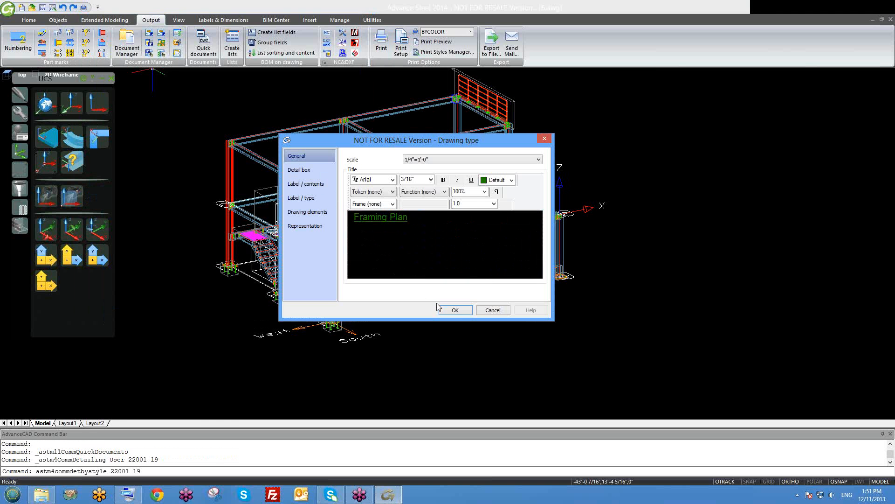
pyautogui.click(456, 310)
pyautogui.click(120, 73)
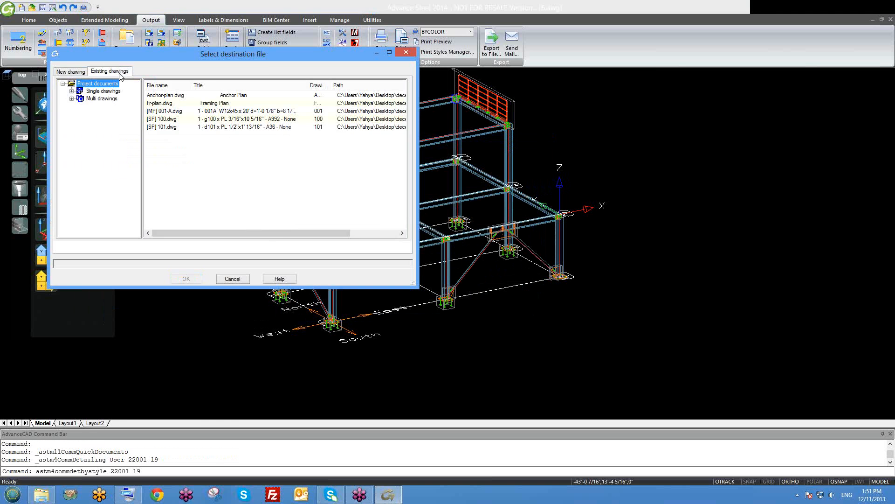
pyautogui.click(168, 96)
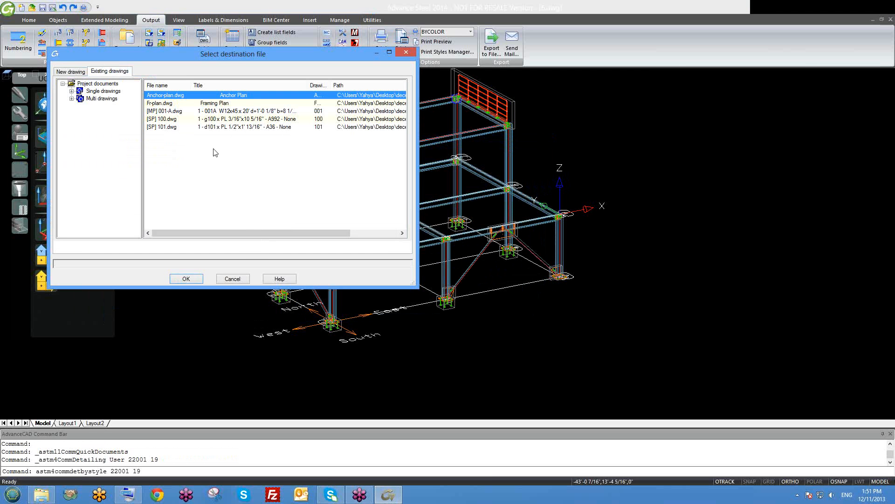
pyautogui.click(186, 279)
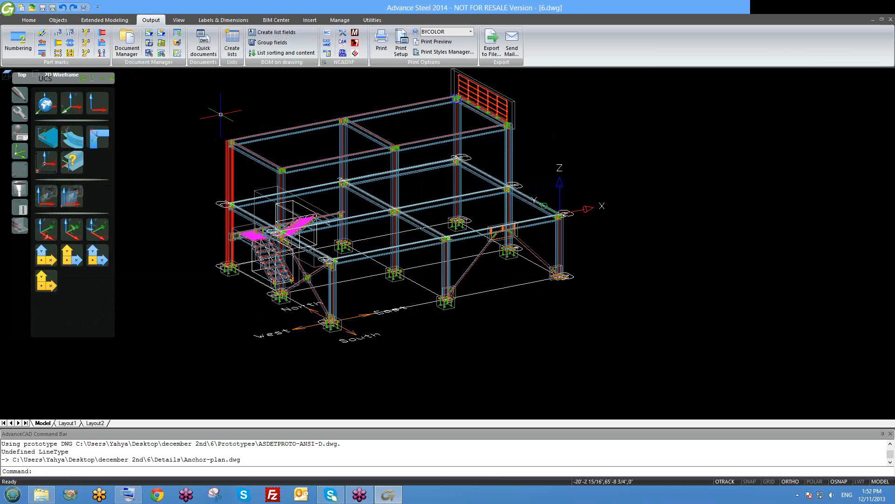
# Step: Preview Anchor-plan.dwg among the up-to-date details in the Document Manager and open the drawing
pyautogui.click(125, 54)
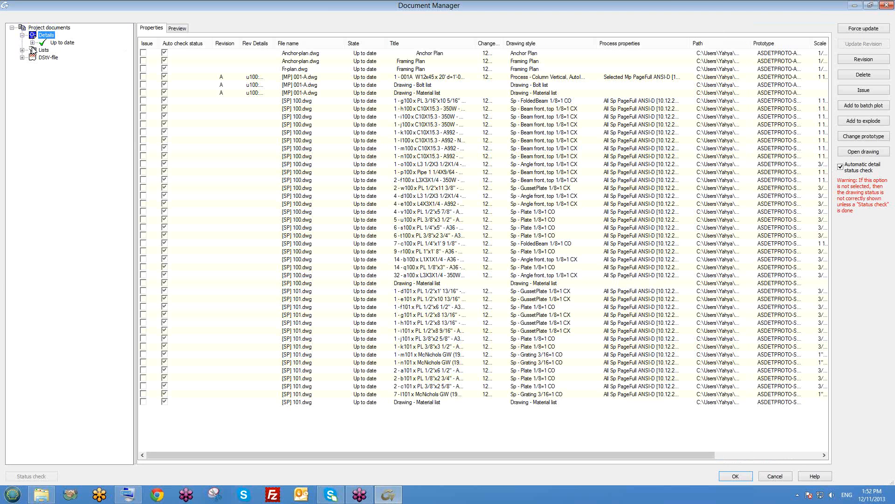
pyautogui.click(33, 50)
pyautogui.click(32, 43)
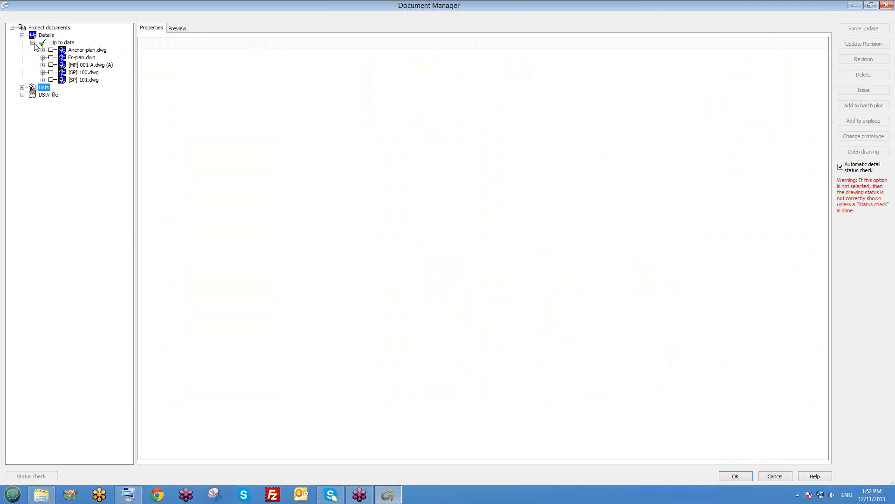
pyautogui.click(87, 50)
pyautogui.click(176, 28)
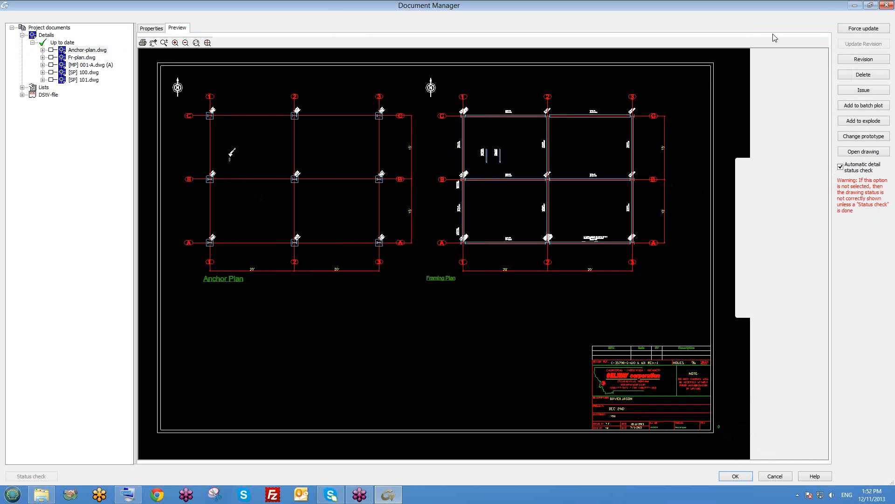
pyautogui.click(766, 191)
pyautogui.click(861, 153)
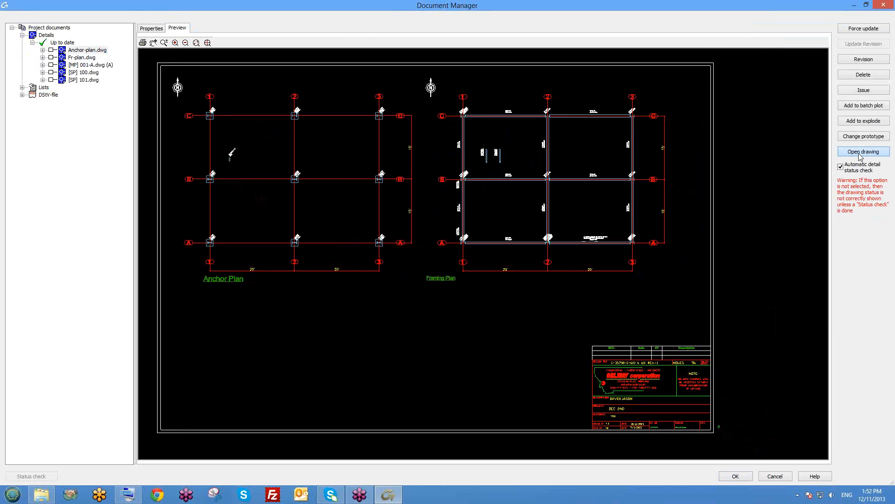
# Step: Erase the two C10X15.3 channels and their labels between grids B and C in the framing plan, and save the drawing
pyautogui.scroll(6, 434, 200)
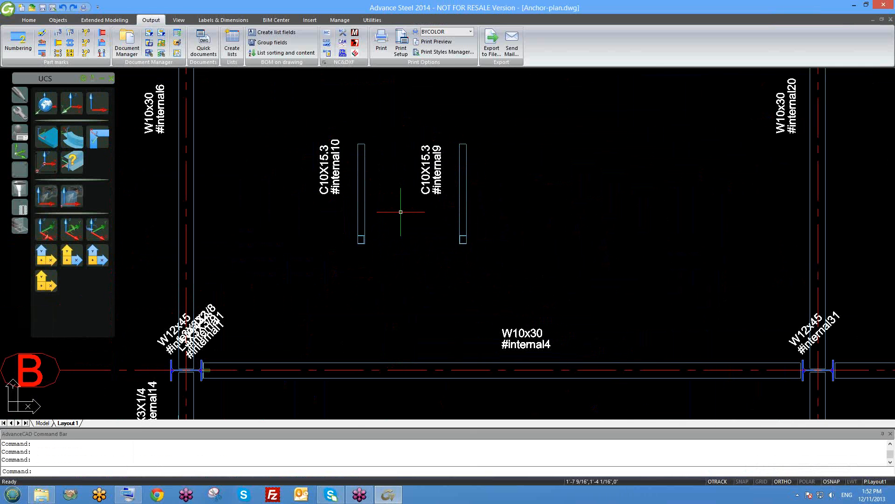
pyautogui.scroll(-3, 402, 227)
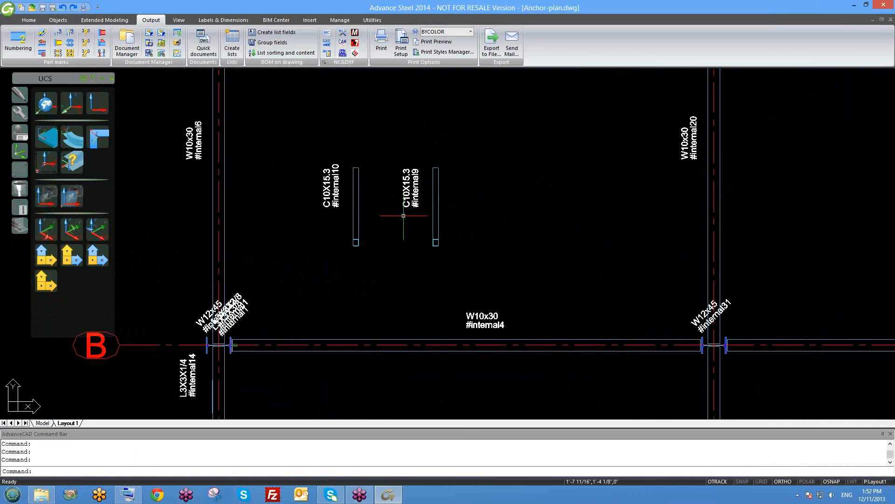
pyautogui.scroll(4, 303, 179)
pyautogui.click(530, 313)
pyautogui.click(324, 135)
pyautogui.press('Delete')
pyautogui.scroll(-6, 324, 134)
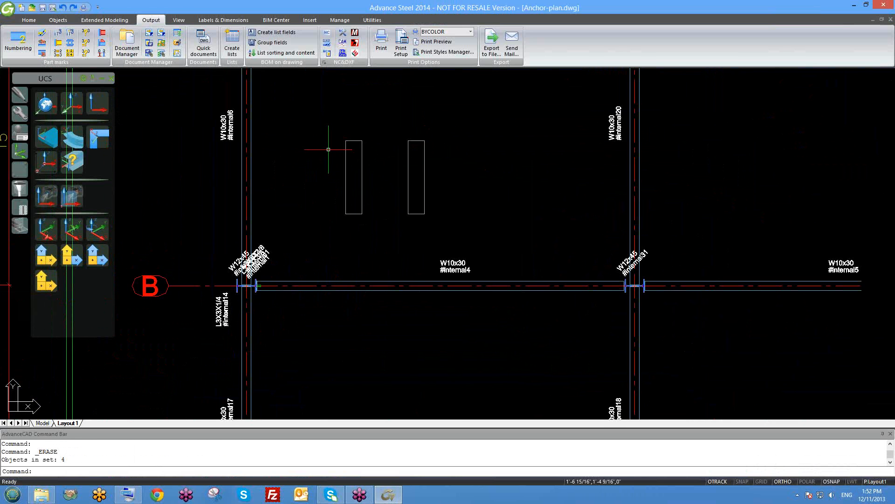
pyautogui.scroll(-2, 360, 216)
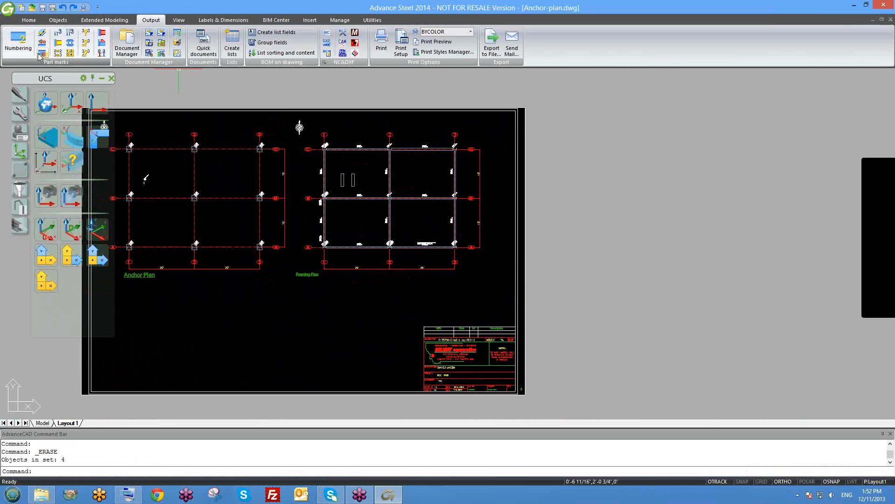
pyautogui.hotkey('ctrl', 's')
# Step: Move the Framing Plan title to below grid 2, centred under the framing plan view
pyautogui.scroll(4, 308, 286)
pyautogui.click(304, 273)
pyautogui.write('m')
pyautogui.press('Return')
pyautogui.click(300, 255)
pyautogui.click(502, 254)
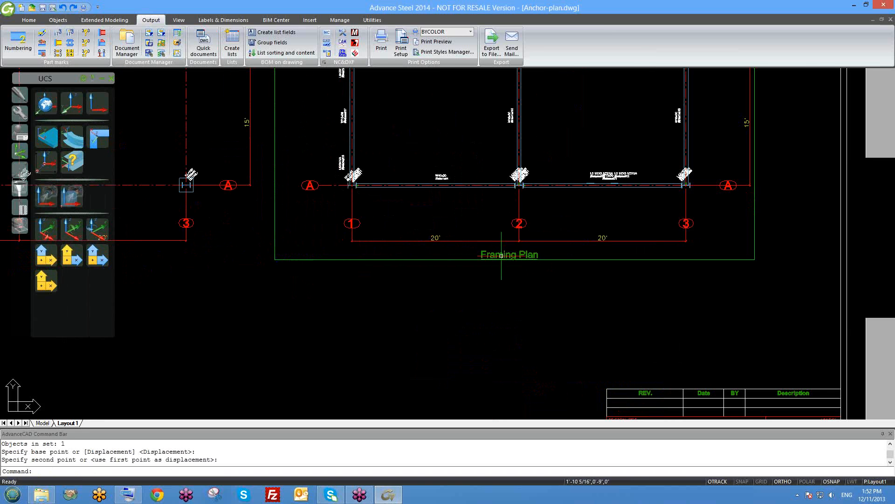
# Step: Open the Framing Plan title's label settings, review its text and available tokens, and close them without changes
pyautogui.scroll(2, 503, 266)
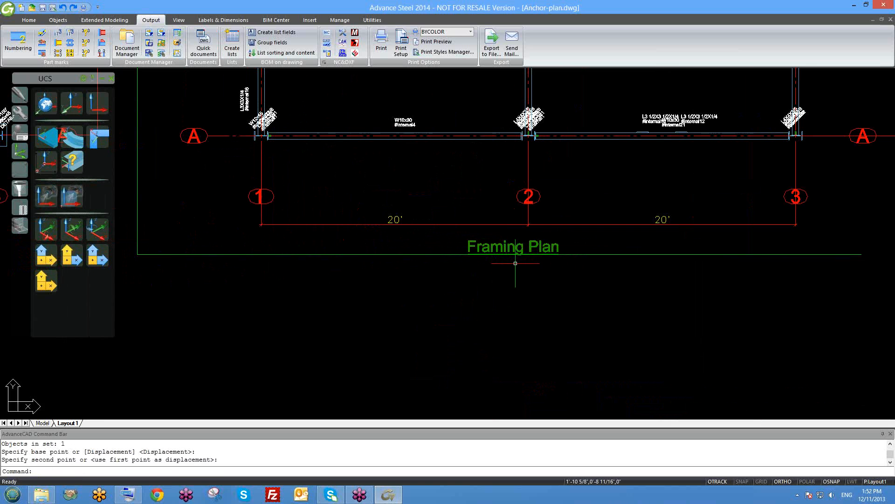
pyautogui.doubleClick(541, 248)
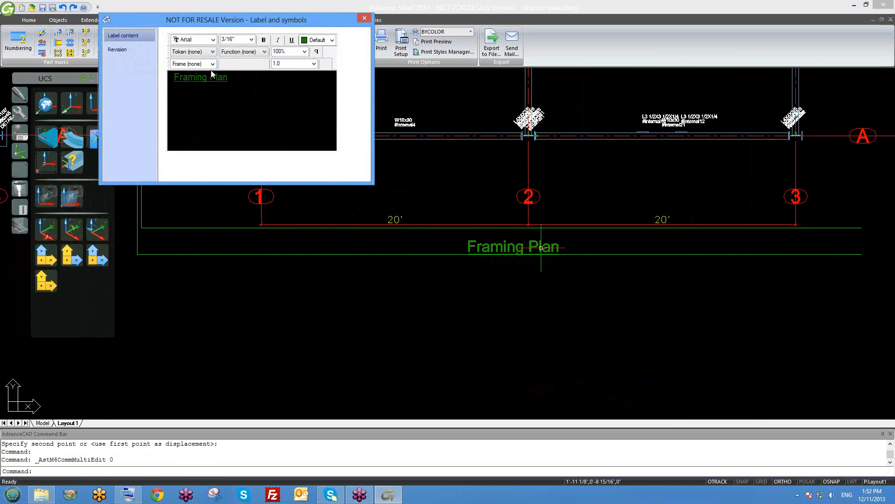
pyautogui.click(210, 77)
pyautogui.click(189, 53)
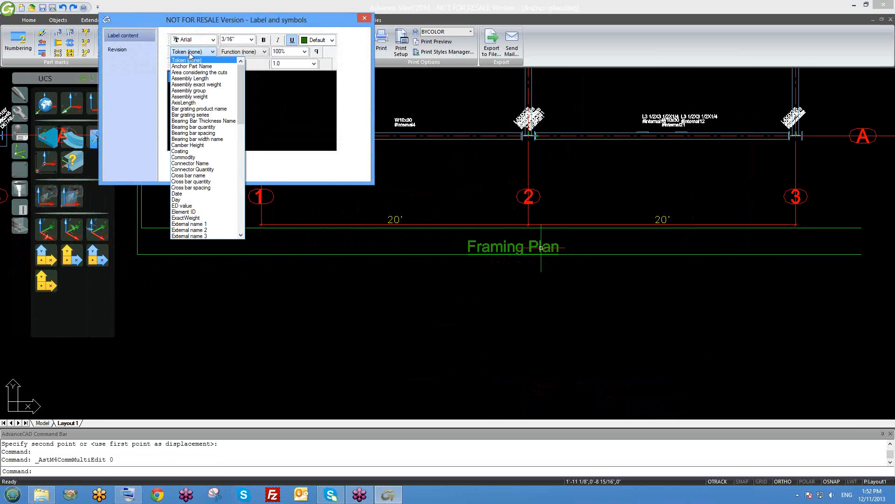
pyautogui.click(190, 56)
pyautogui.click(240, 82)
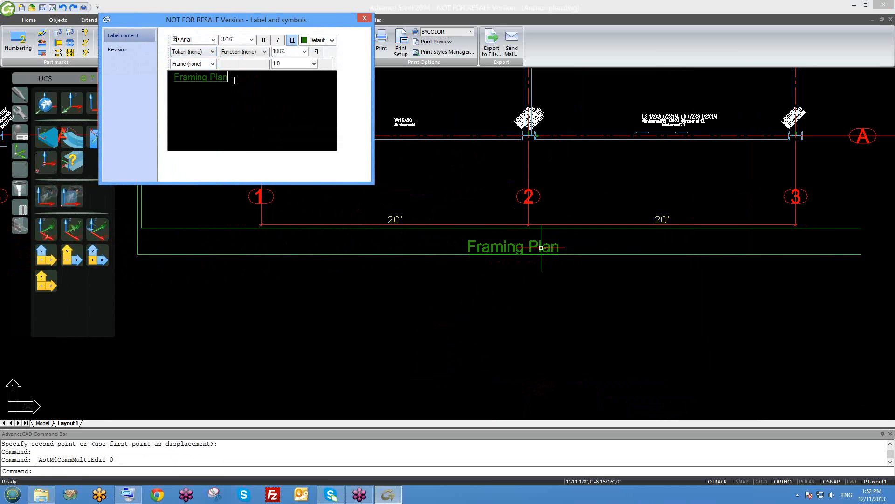
pyautogui.moveTo(243, 78); pyautogui.dragTo(173, 78)
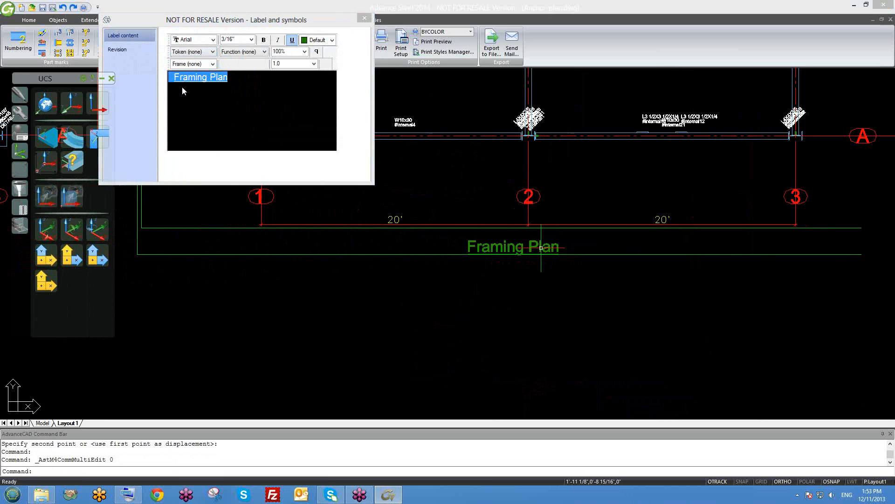
pyautogui.click(368, 19)
# Step: Examine the profile and part mark labels of the framing plan's beams and columns across grids A to C and 1 to 3
pyautogui.scroll(-5, 493, 286)
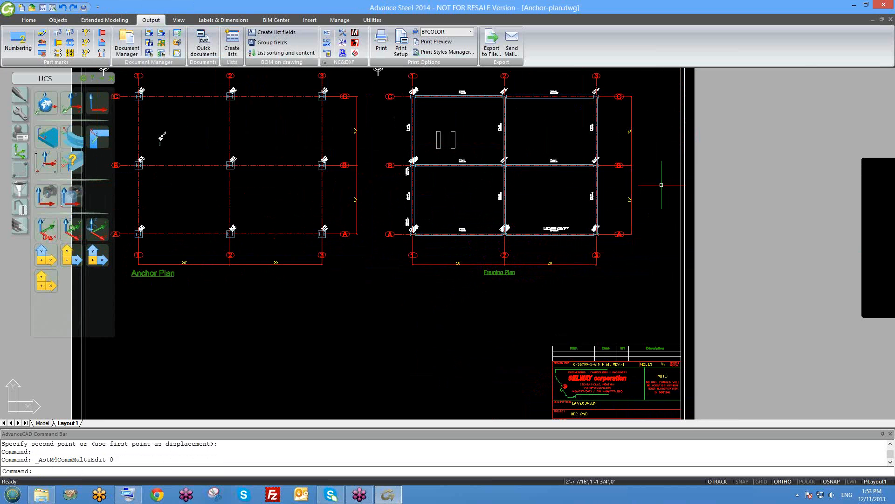
pyautogui.scroll(6, 471, 99)
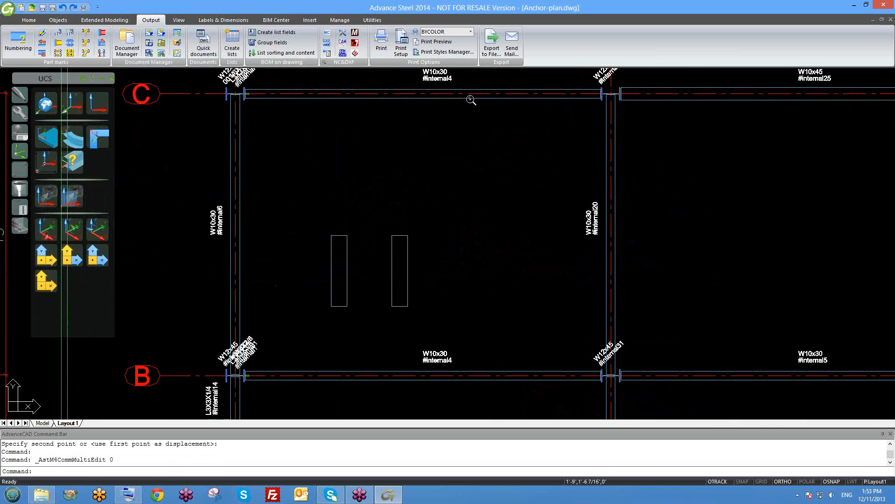
pyautogui.moveTo(470, 99); pyautogui.dragTo(385, 168, button='middle')
pyautogui.scroll(-4, 390, 166)
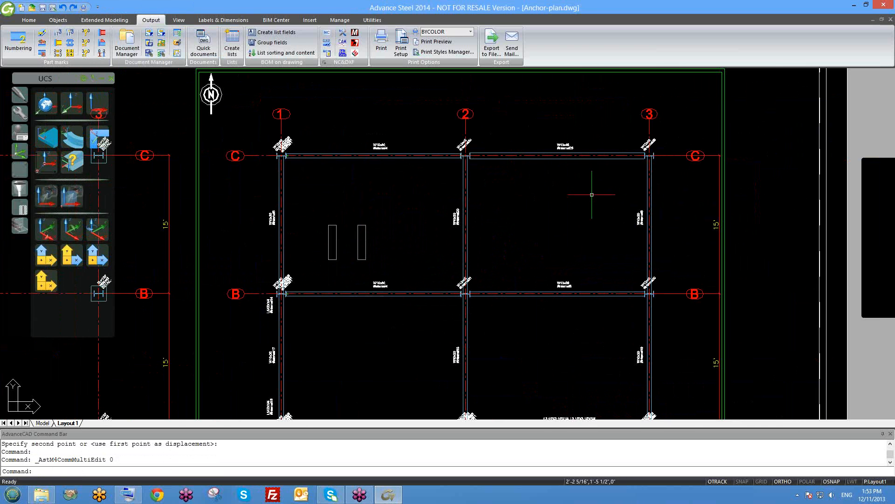
pyautogui.scroll(4, 588, 182)
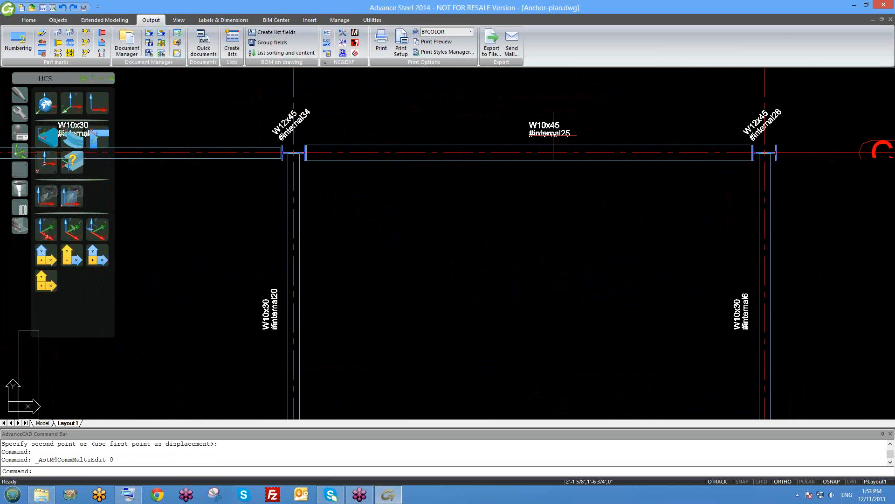
pyautogui.scroll(2, 553, 134)
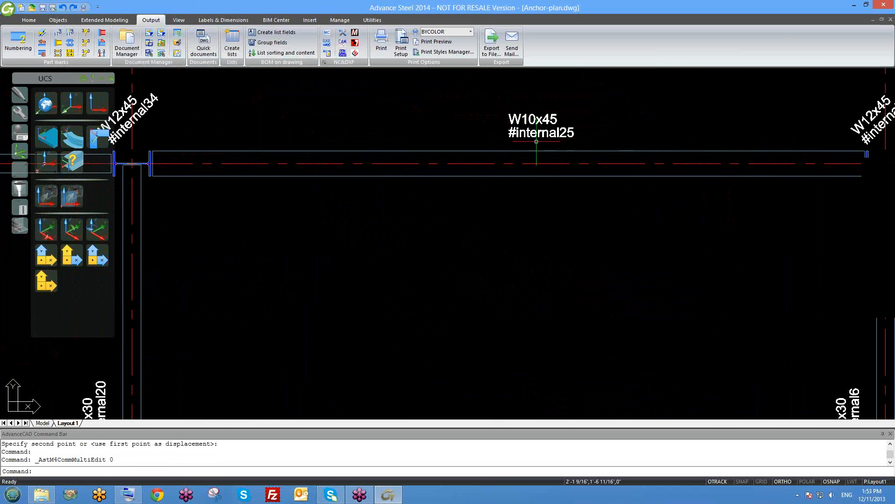
pyautogui.scroll(-2, 537, 142)
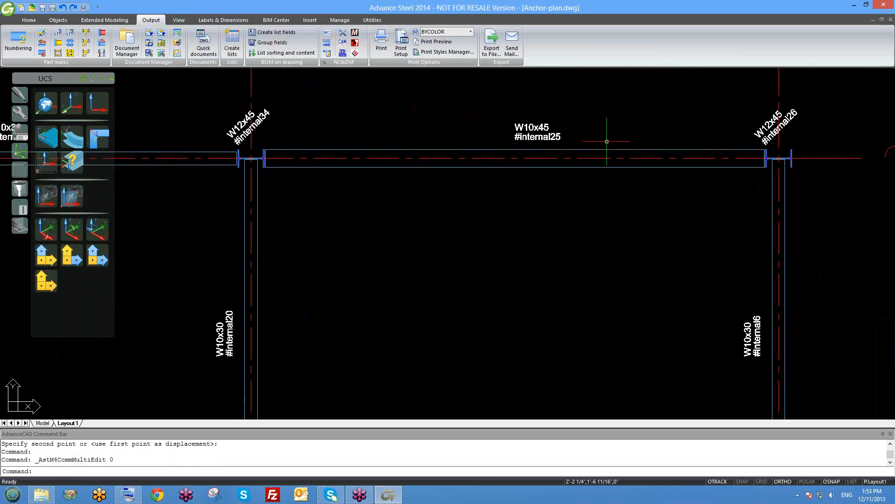
pyautogui.scroll(-2, 611, 144)
pyautogui.scroll(4, 345, 290)
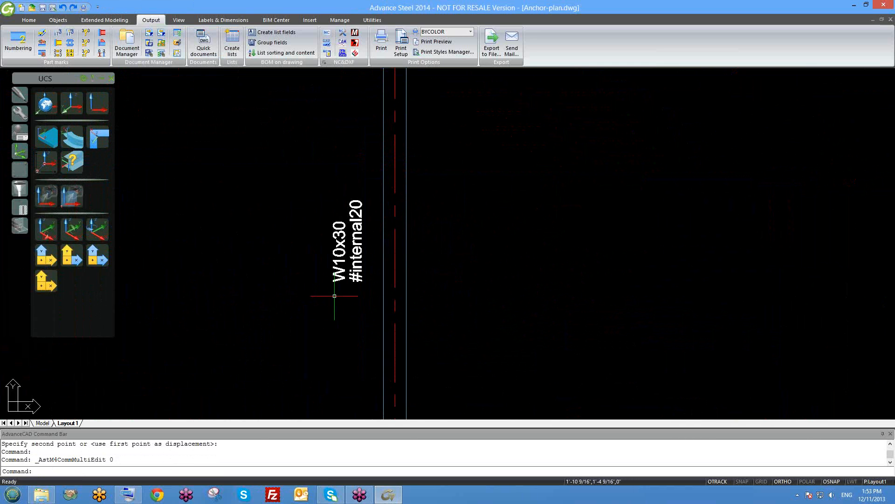
pyautogui.scroll(-3, 420, 238)
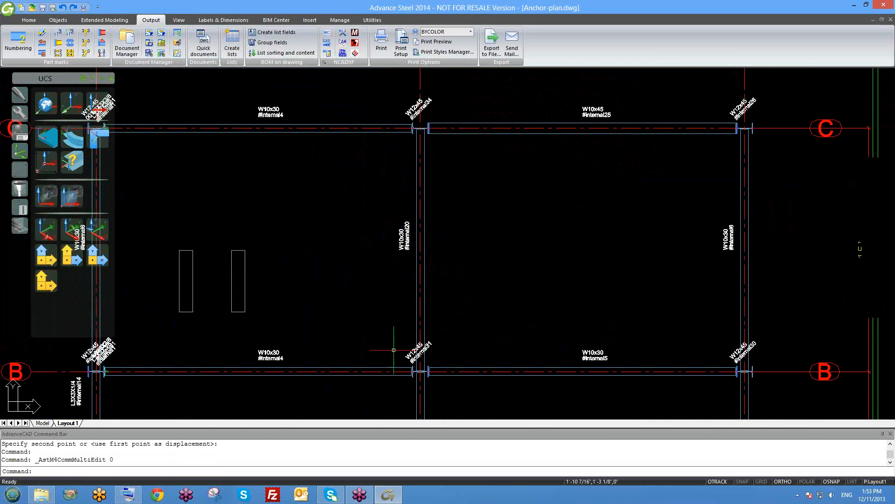
pyautogui.moveTo(286, 238); pyautogui.dragTo(410, 210, button='middle')
pyautogui.scroll(-2, 410, 209)
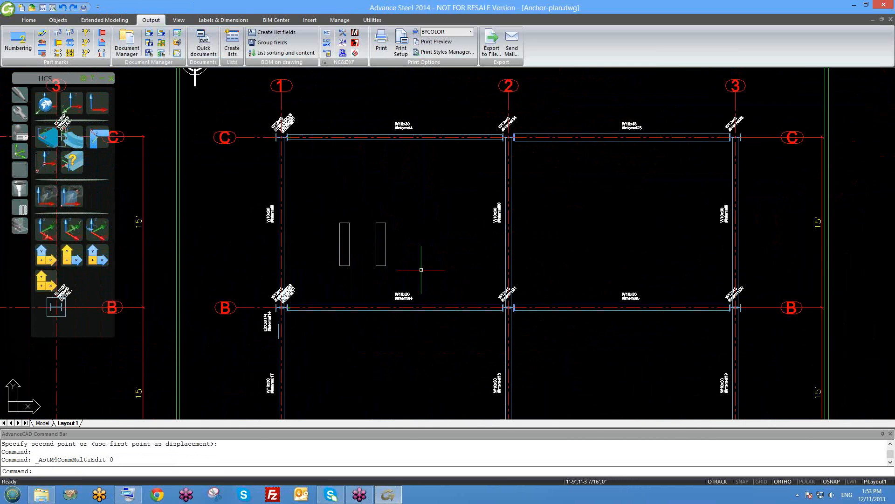
pyautogui.scroll(4, 271, 324)
pyautogui.scroll(-4, 270, 323)
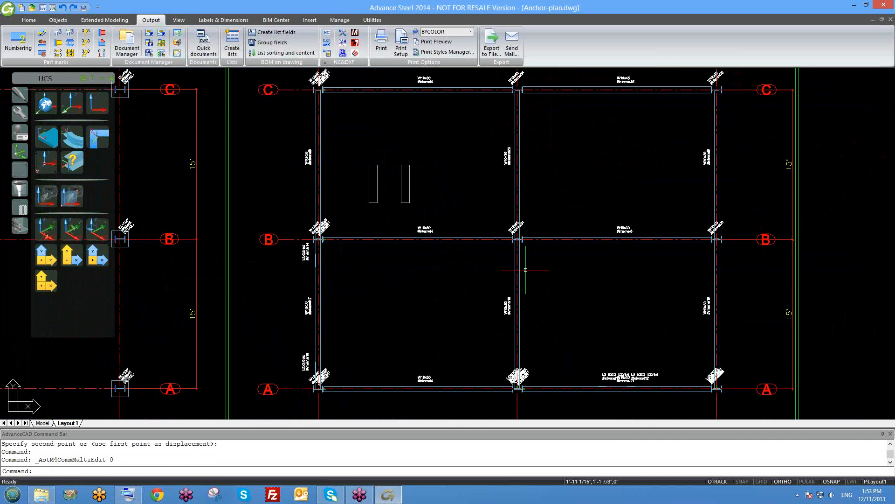
pyautogui.scroll(5, 499, 261)
pyautogui.scroll(-4, 478, 233)
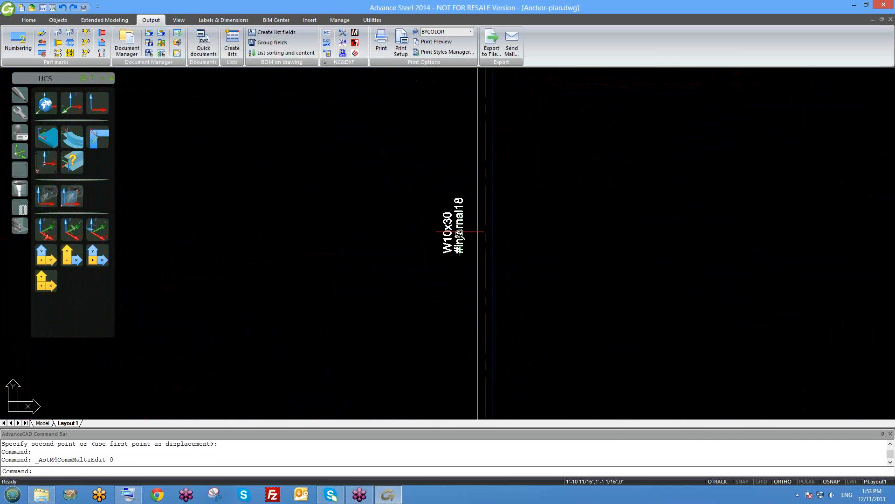
pyautogui.moveTo(765, 215); pyautogui.dragTo(599, 194, button='middle')
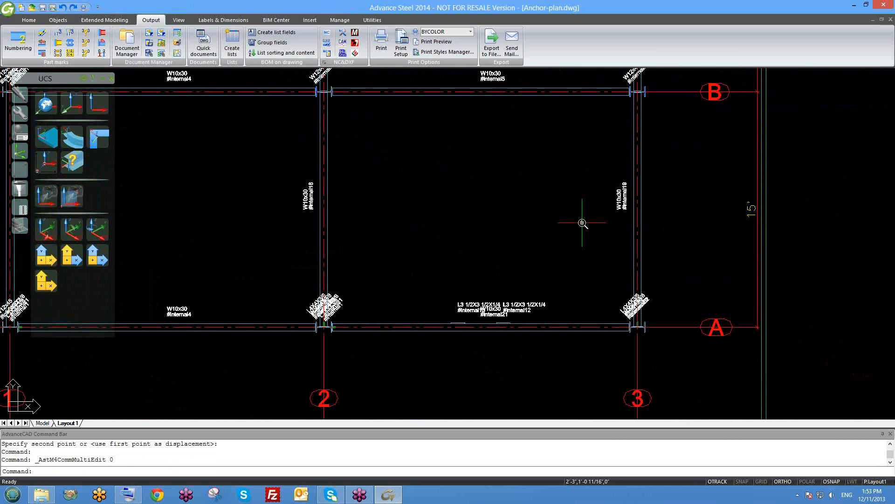
pyautogui.scroll(-2, 583, 229)
pyautogui.scroll(4, 259, 299)
pyautogui.scroll(-4, 413, 284)
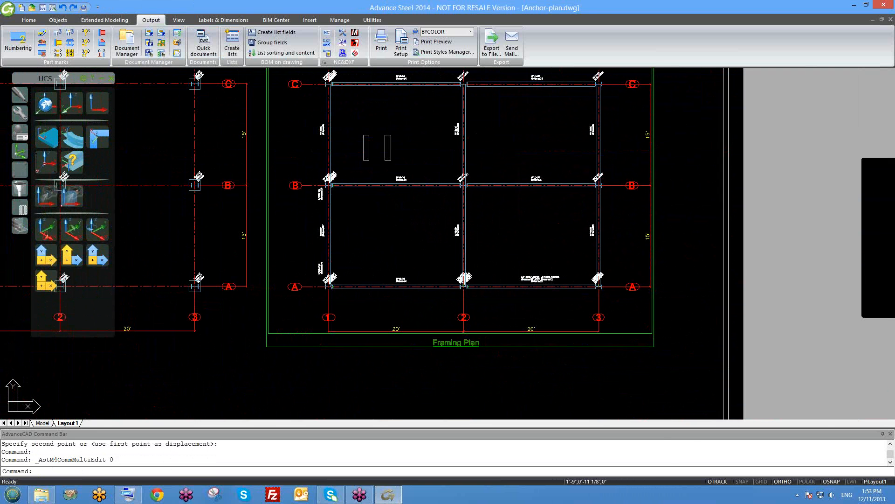
pyautogui.scroll(4, 540, 184)
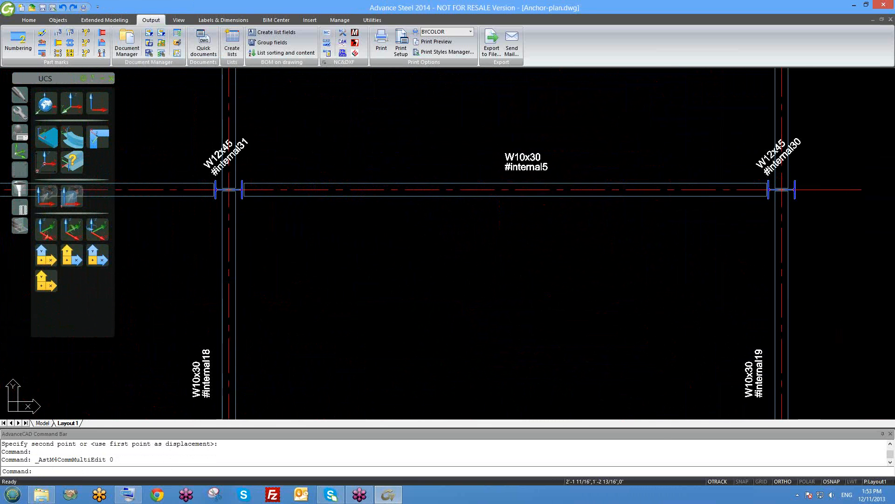
# Step: Switch to the 3D model 6.dwg, select an upper-level beam, and open the user Mainparts drawing processes in Quick documents
pyautogui.scroll(-4, 540, 183)
pyautogui.moveTo(348, 150); pyautogui.dragTo(427, 166, button='middle')
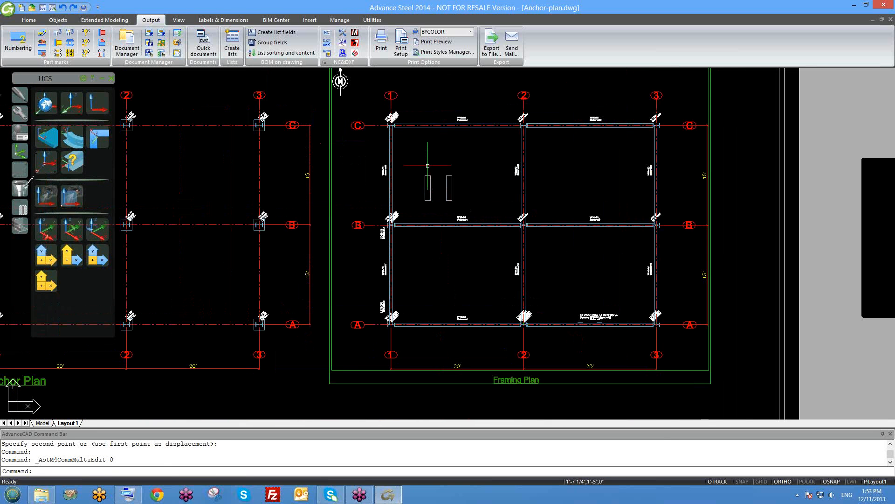
pyautogui.hotkey('ctrl', 'Tab')
pyautogui.press('Escape')
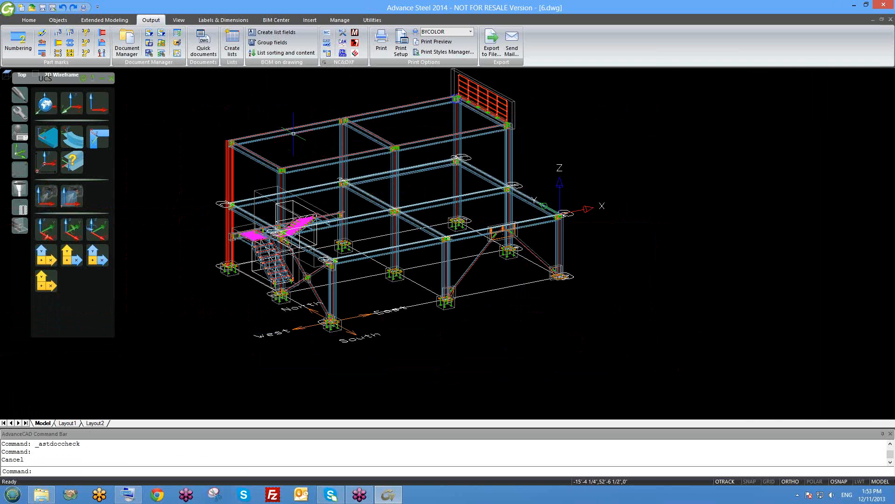
pyautogui.click(293, 133)
pyautogui.click(203, 45)
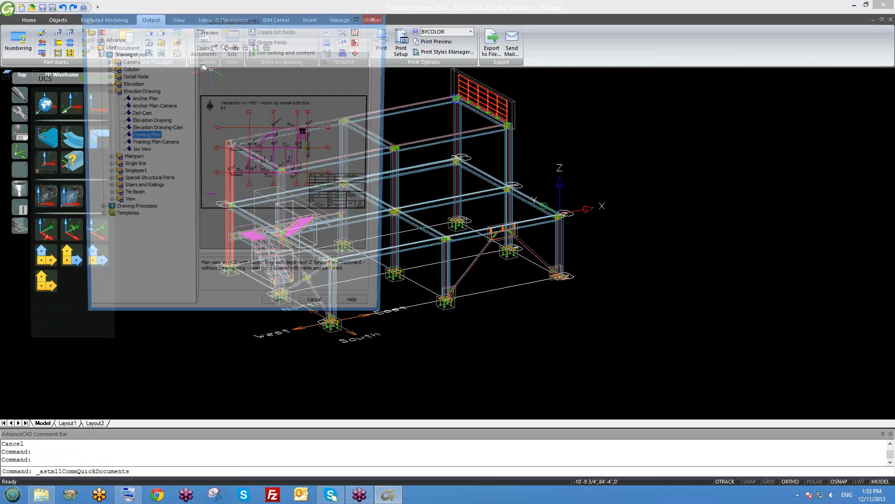
pyautogui.click(105, 91)
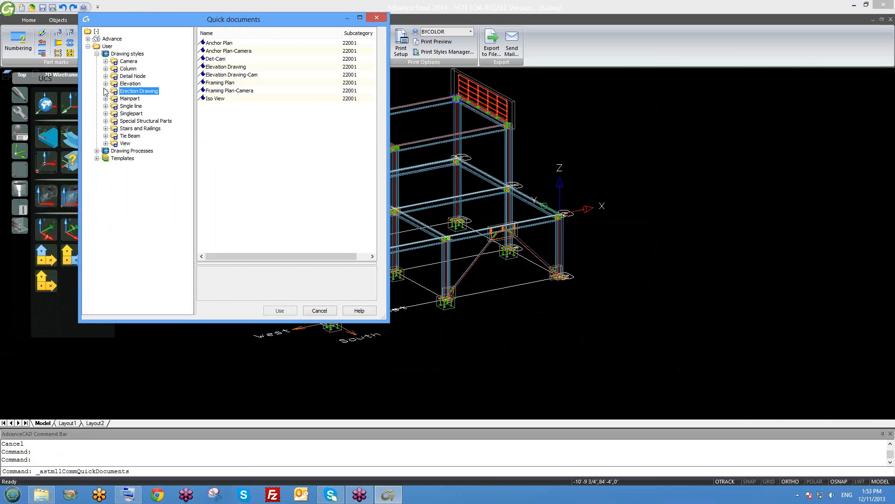
pyautogui.click(97, 53)
pyautogui.click(128, 61)
pyautogui.doubleClick(137, 84)
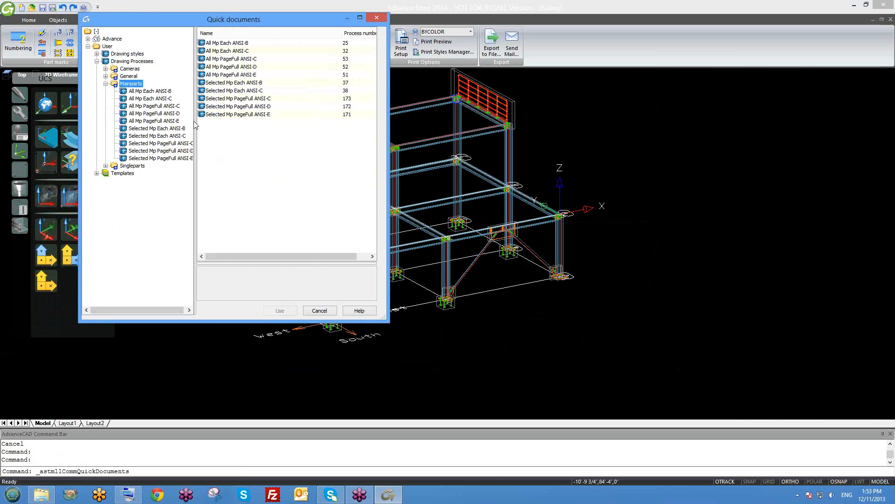
# Step: Compare the selected main part processes and create the beam's shop drawing with Selected Mp Each ANSI-C
pyautogui.moveTo(195, 125); pyautogui.dragTo(243, 126)
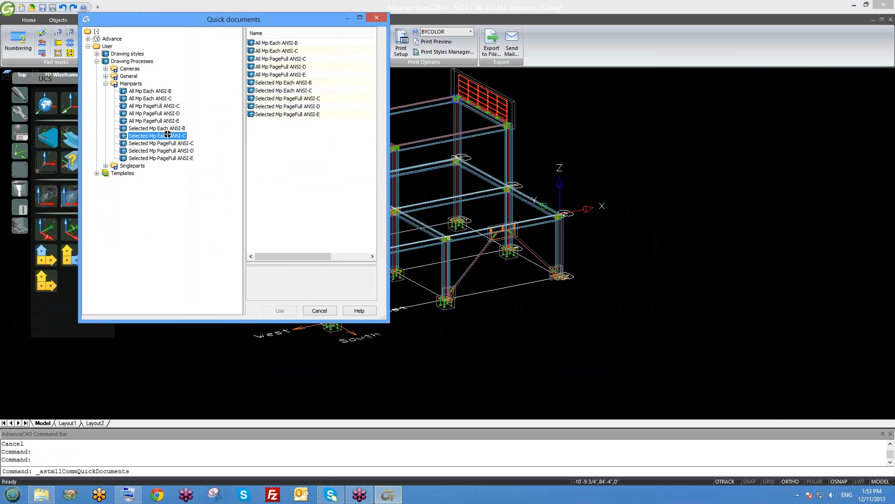
pyautogui.click(170, 135)
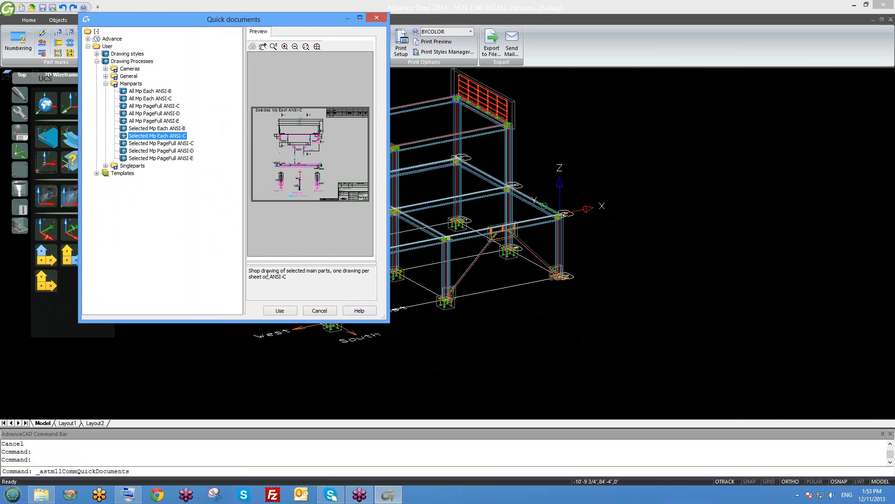
pyautogui.click(172, 144)
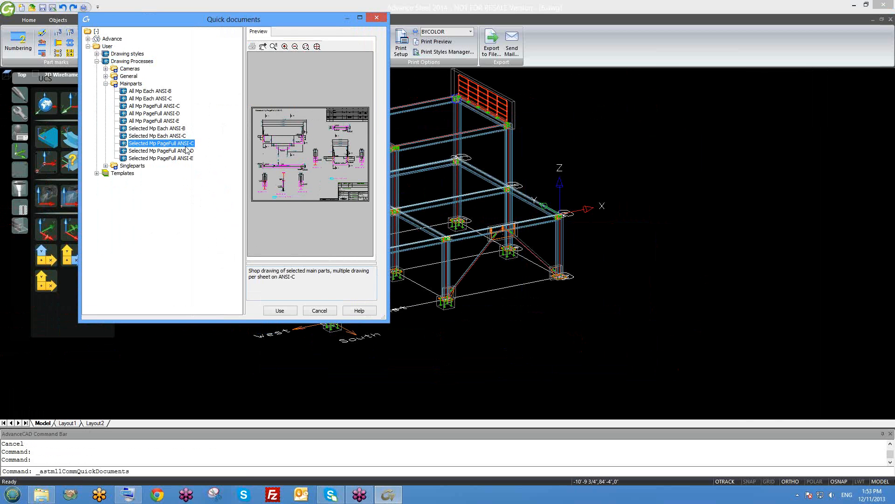
pyautogui.click(180, 137)
pyautogui.click(294, 313)
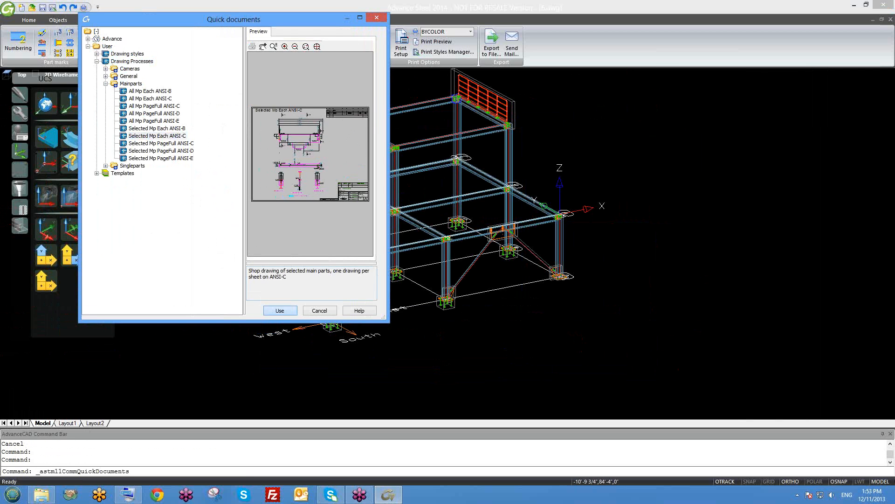
pyautogui.press('Return')
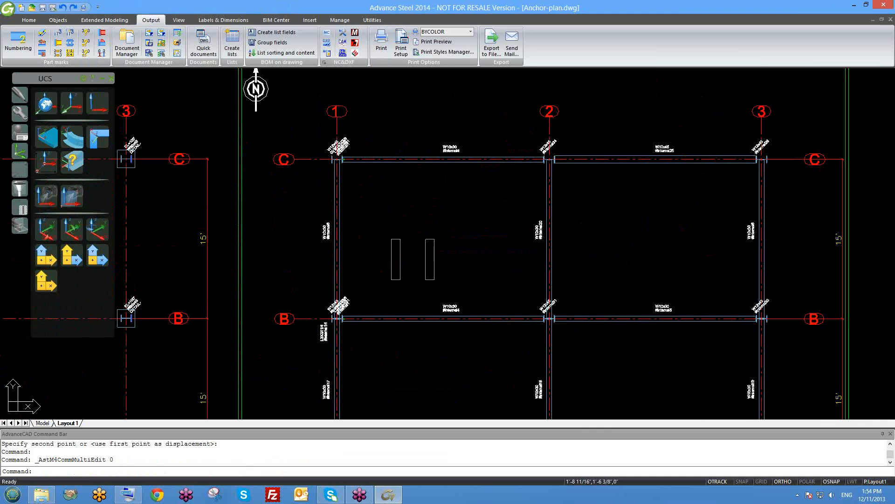
# Step: Switch from the anchor plan back to the 3D model 6.dwg
pyautogui.hotkey('ctrl', 'Tab')
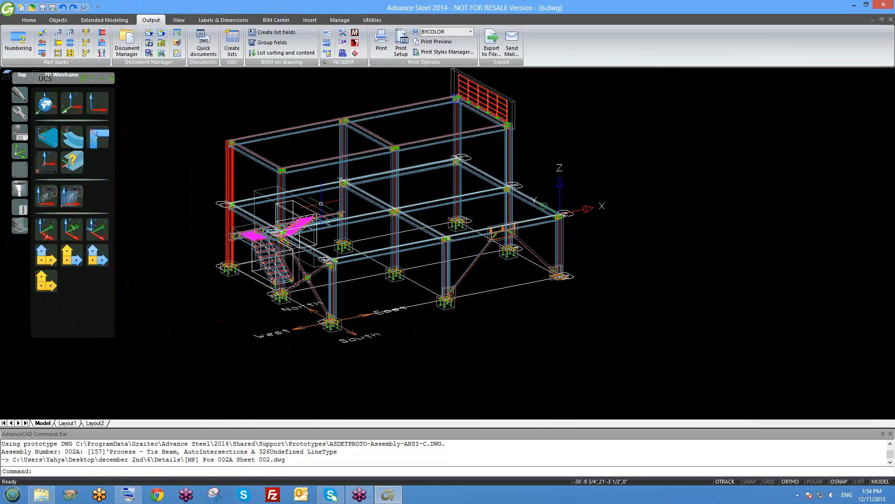
pyautogui.scroll(4, 261, 261)
pyautogui.scroll(-3, 299, 280)
pyautogui.scroll(1, 341, 312)
pyautogui.scroll(2, 341, 313)
pyautogui.write('reg')
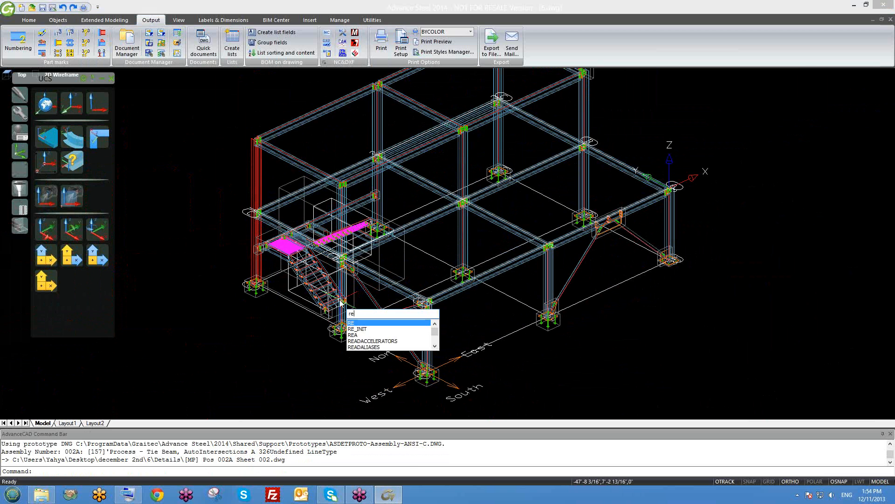
pyautogui.press('Return')
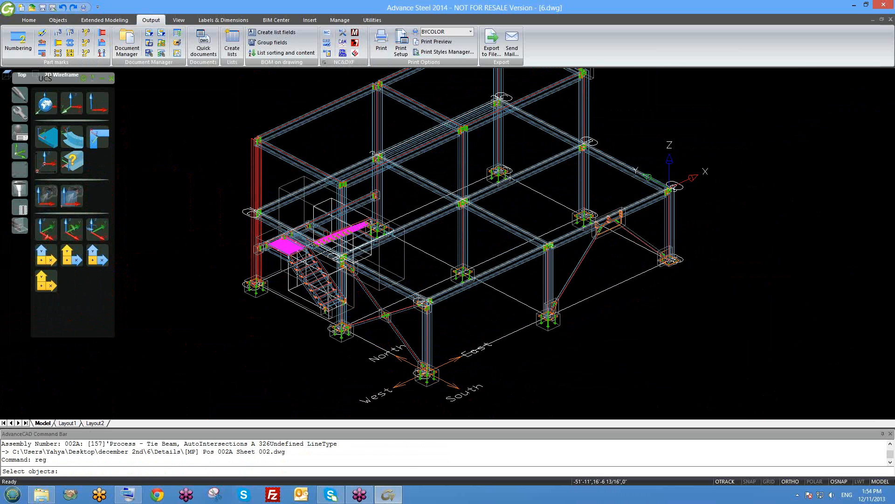
pyautogui.press('Escape')
# Step: Regenerate the model display and examine the framing around the staircase and its landing
pyautogui.write('reg')
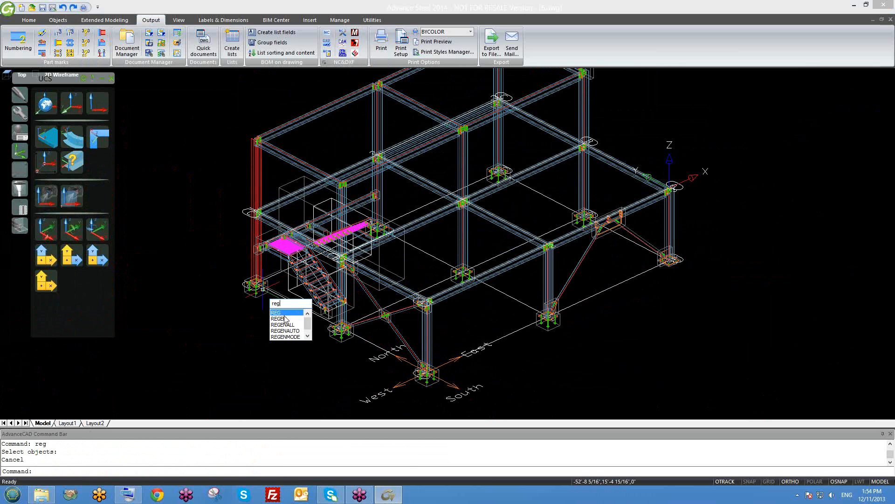
pyautogui.click(284, 319)
pyautogui.scroll(4, 289, 290)
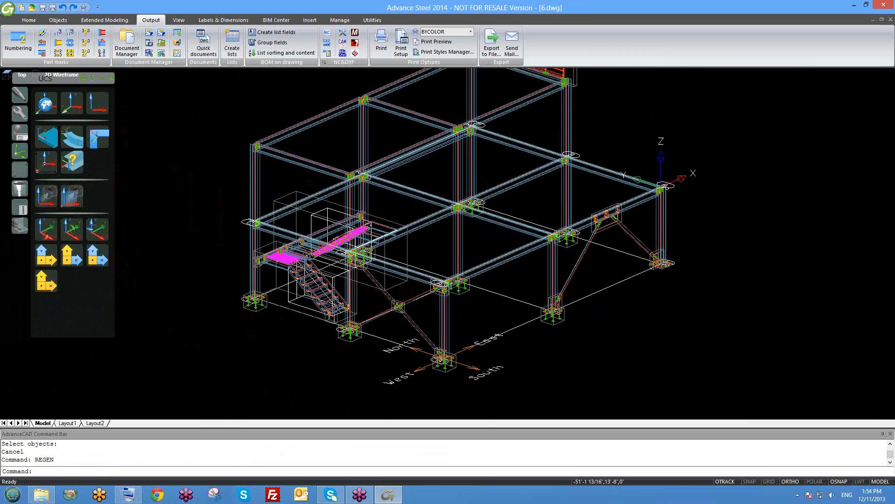
pyautogui.keyDown('shift'); pyautogui.moveTo(282, 331); pyautogui.dragTo(314, 287, button='middle'); pyautogui.keyUp('shift')
pyautogui.scroll(2, 274, 336)
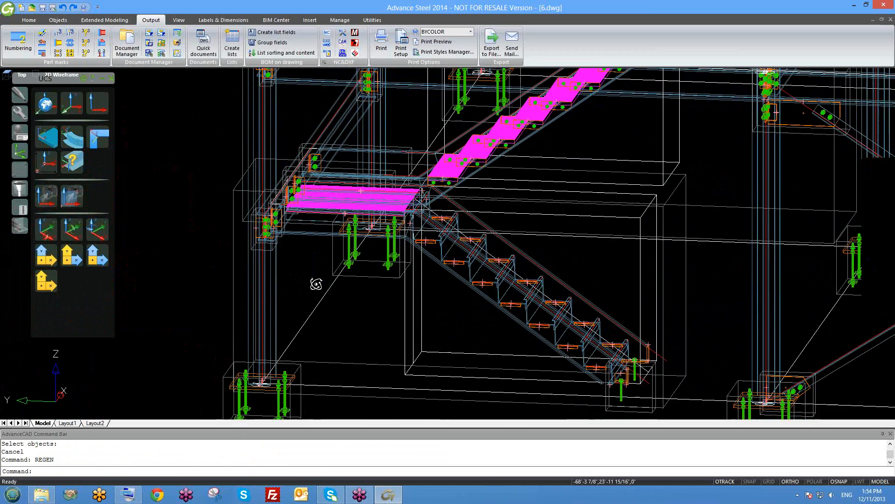
pyautogui.scroll(5, 372, 241)
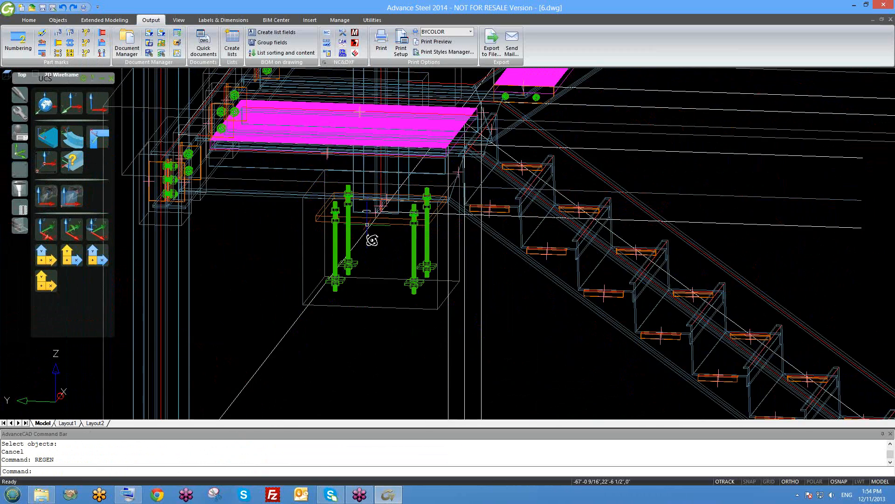
pyautogui.scroll(-6, 368, 219)
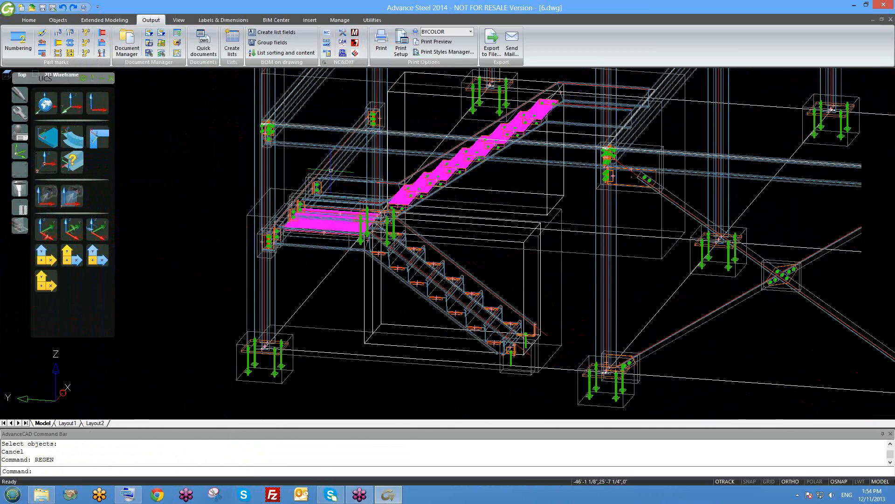
pyautogui.scroll(-3, 331, 170)
pyautogui.keyDown('shift'); pyautogui.moveTo(338, 187); pyautogui.dragTo(319, 192, button='middle'); pyautogui.keyUp('shift')
pyautogui.scroll(2, 322, 186)
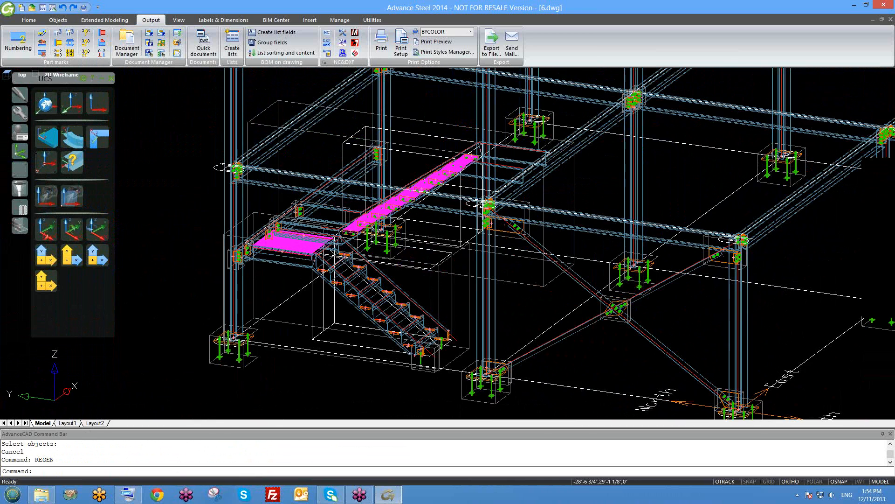
pyautogui.click(336, 93)
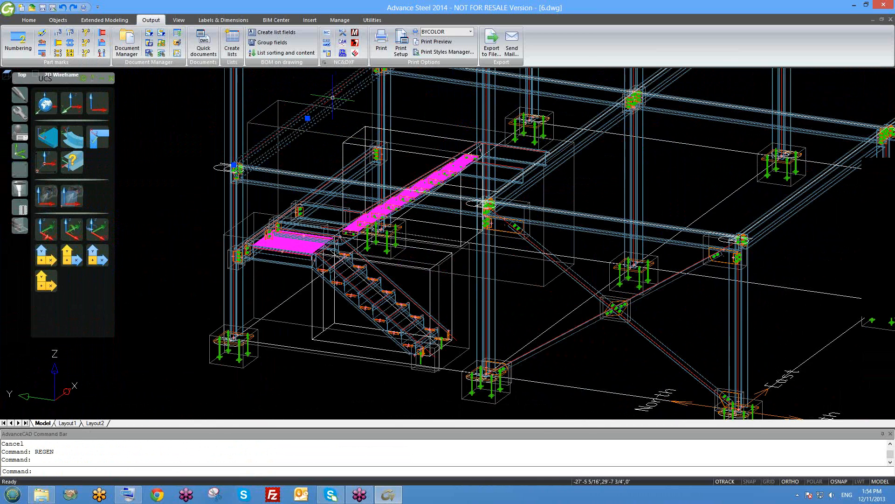
pyautogui.scroll(2, 333, 98)
pyautogui.scroll(-3, 260, 182)
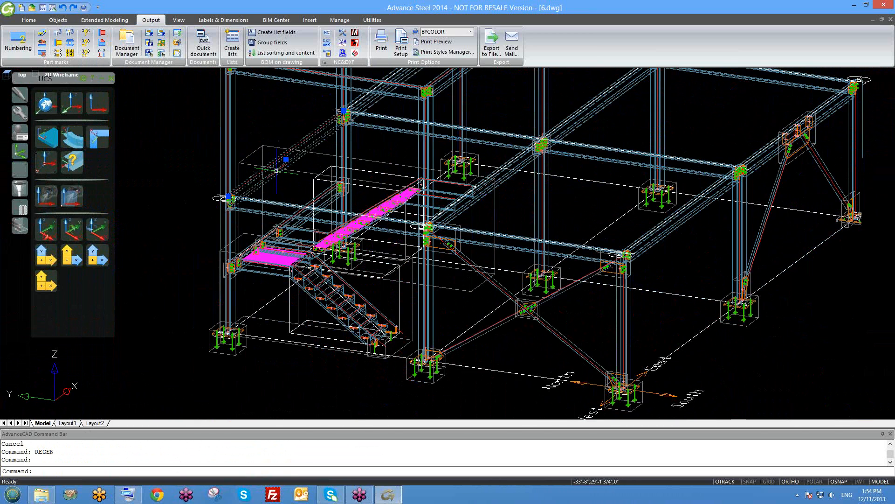
pyautogui.press('Escape')
pyautogui.scroll(-3, 279, 189)
pyautogui.keyDown('shift'); pyautogui.moveTo(282, 210); pyautogui.dragTo(274, 168, button='middle'); pyautogui.keyUp('shift')
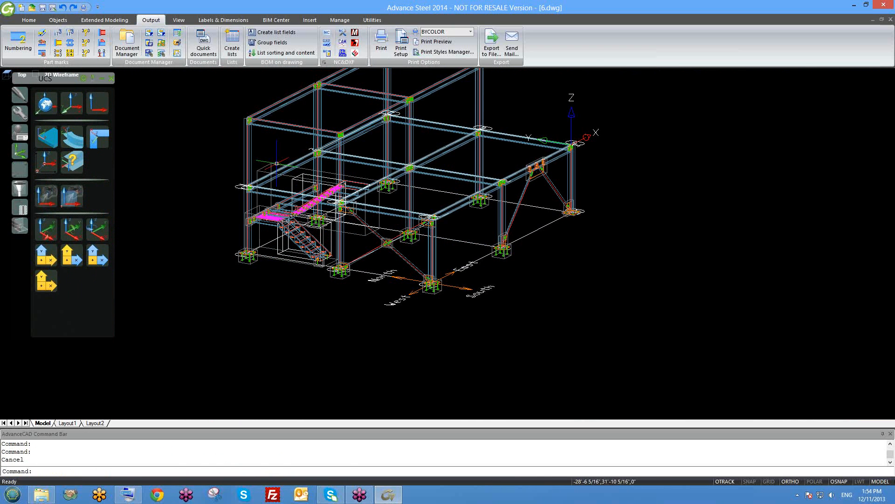
pyautogui.scroll(4, 287, 175)
pyautogui.click(259, 183)
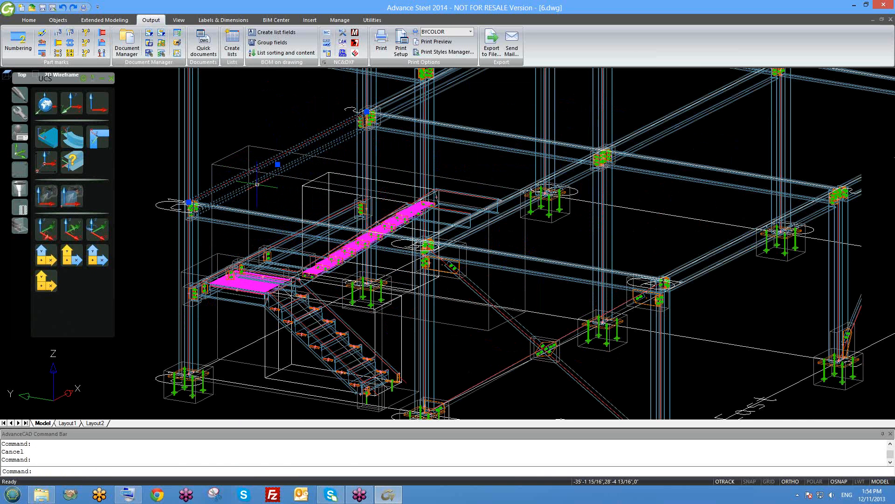
pyautogui.rightClick(265, 185)
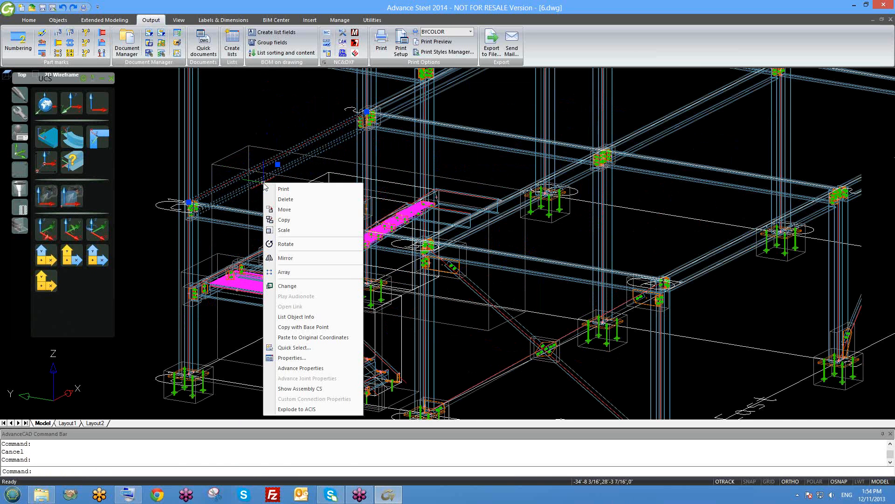
pyautogui.press('Escape')
pyautogui.press('Escape')
# Step: Create a shop drawing of the floor beam above the stair landing with Selected Mp Each ANSI-C, drawing number 3
pyautogui.click(262, 182)
pyautogui.click(194, 58)
pyautogui.click(275, 310)
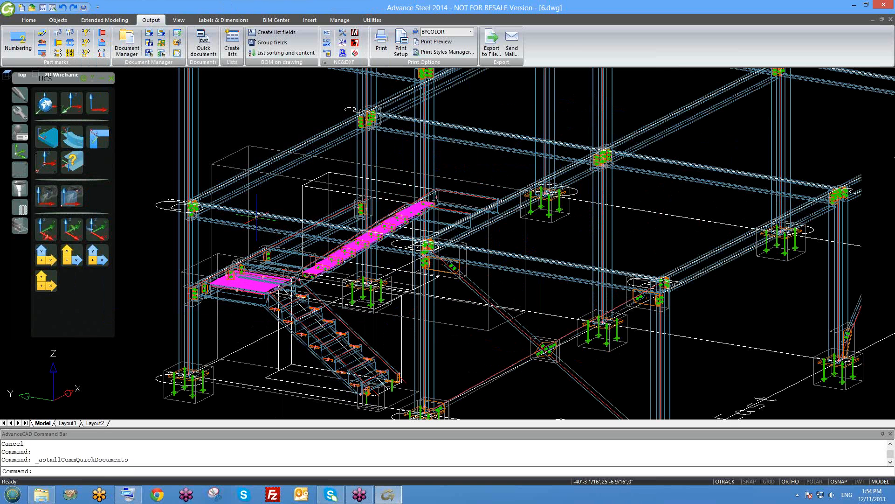
pyautogui.click(203, 42)
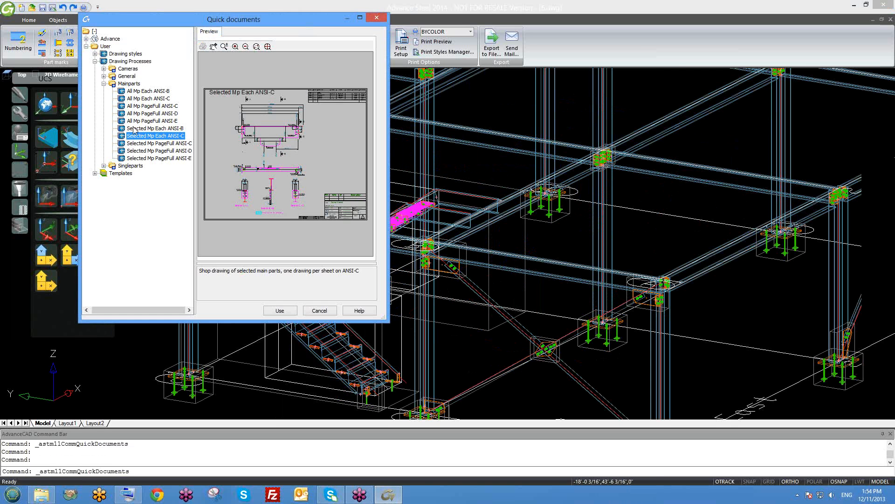
pyautogui.click(279, 310)
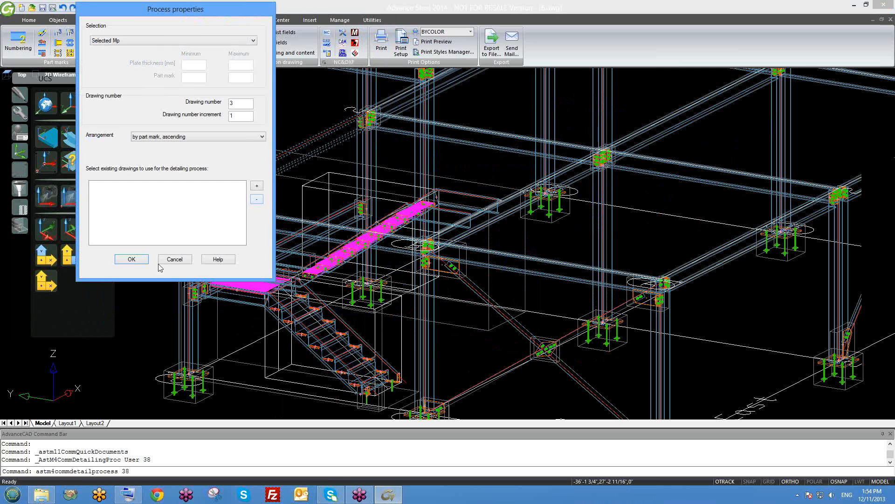
pyautogui.click(132, 259)
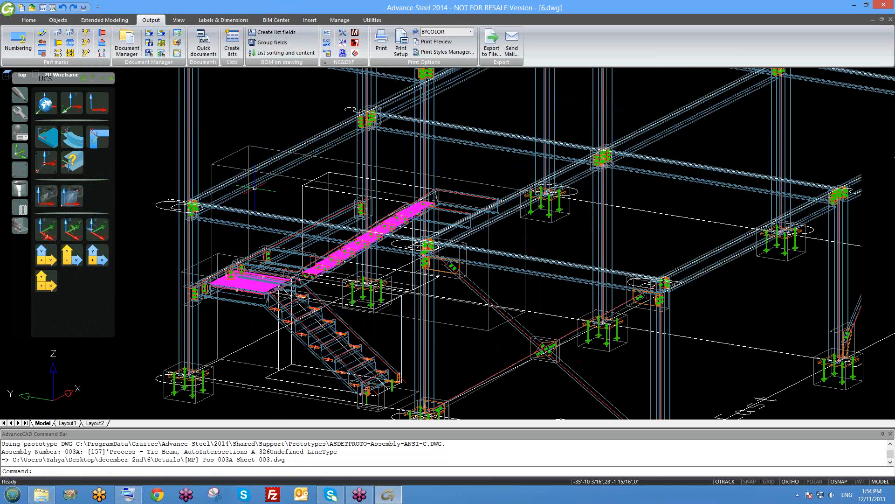
# Step: Return to Anchor-plan.dwg and run Update detail on the framing plan view
pyautogui.rightClick(254, 186)
pyautogui.press('Escape')
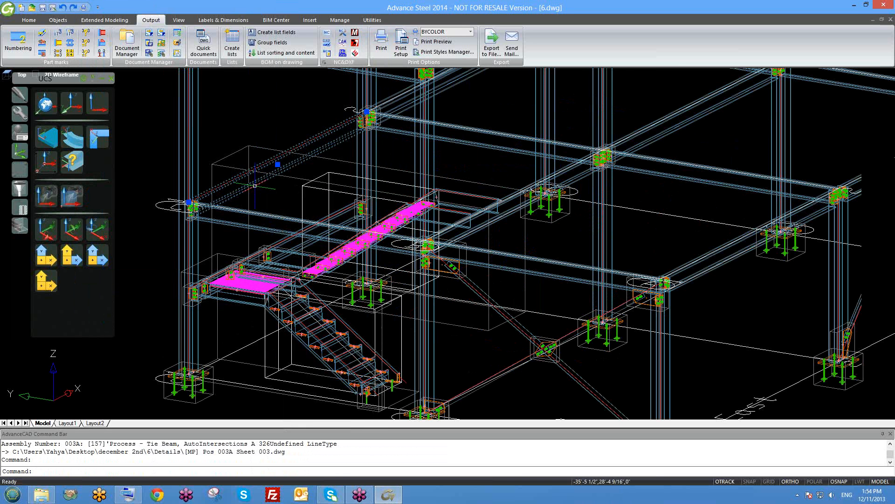
pyautogui.scroll(-3, 255, 186)
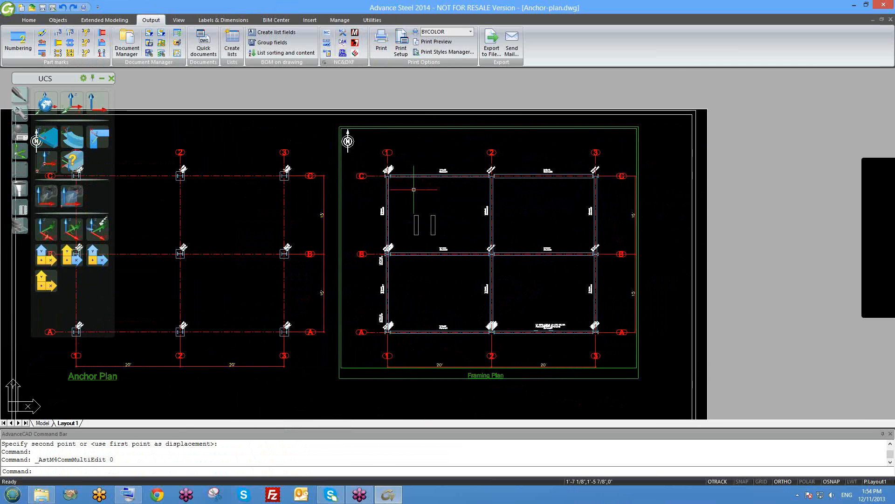
pyautogui.scroll(2, 452, 179)
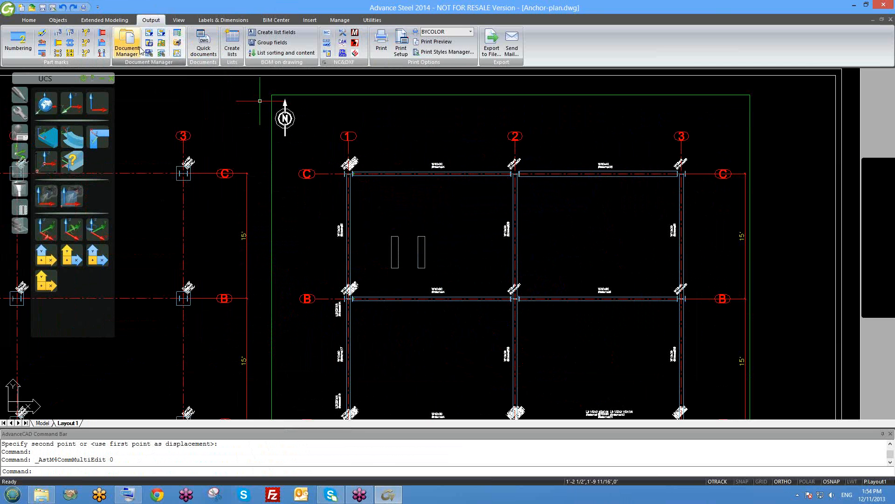
pyautogui.click(239, 21)
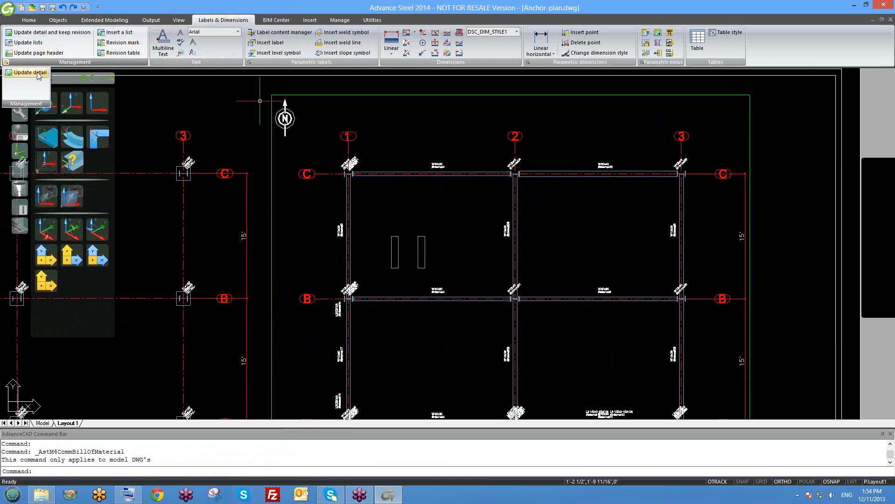
pyautogui.click(6, 62)
pyautogui.click(490, 174)
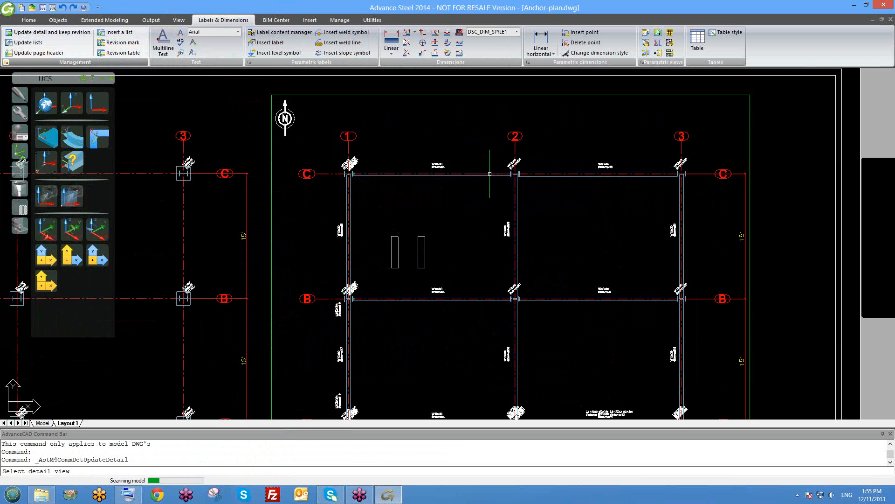
# Step: Examine the part mark label of the W10x30 beam on grid C between grids 1 and 2
pyautogui.scroll(6, 379, 163)
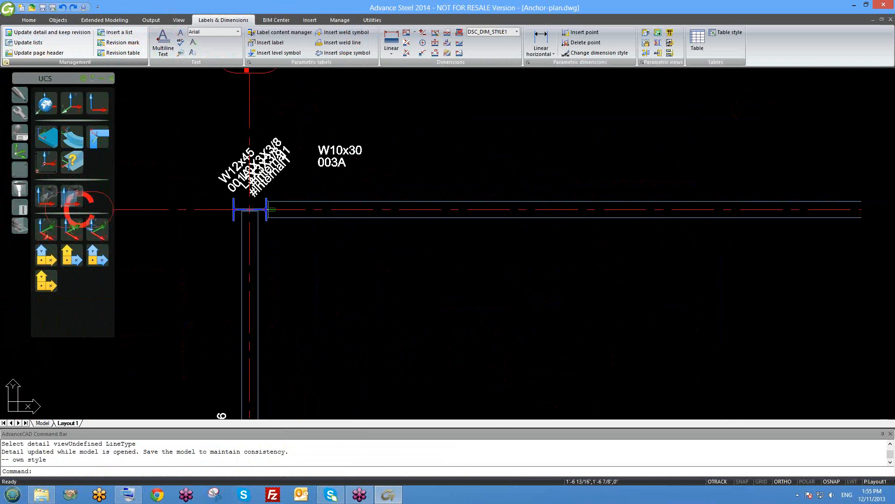
pyautogui.scroll(2, 349, 170)
pyautogui.click(349, 170)
pyautogui.click(340, 150)
pyautogui.scroll(-3, 340, 171)
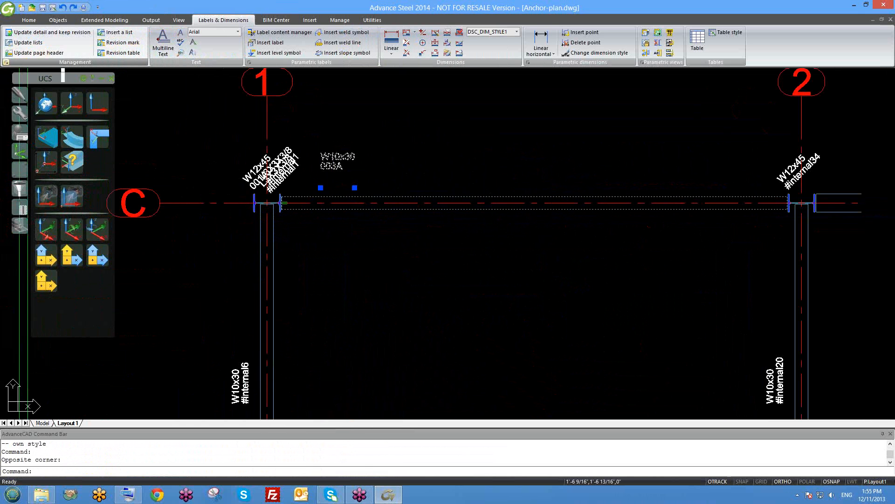
# Step: Try to reposition the W10x30 003A label of the grid C beam by stretching its grip, with ortho and object snap toggled
pyautogui.click(321, 187)
pyautogui.press('F8')
pyautogui.click(285, 208)
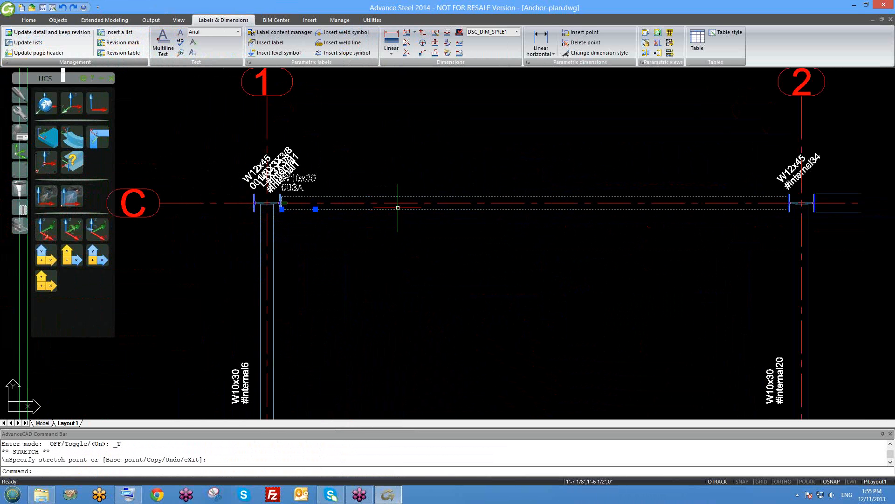
pyautogui.click(282, 208)
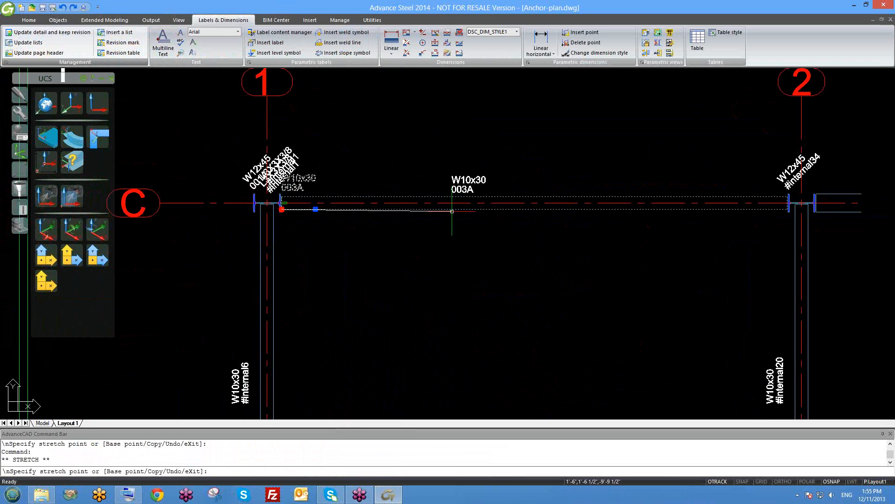
pyautogui.press('F3')
pyautogui.press('Escape')
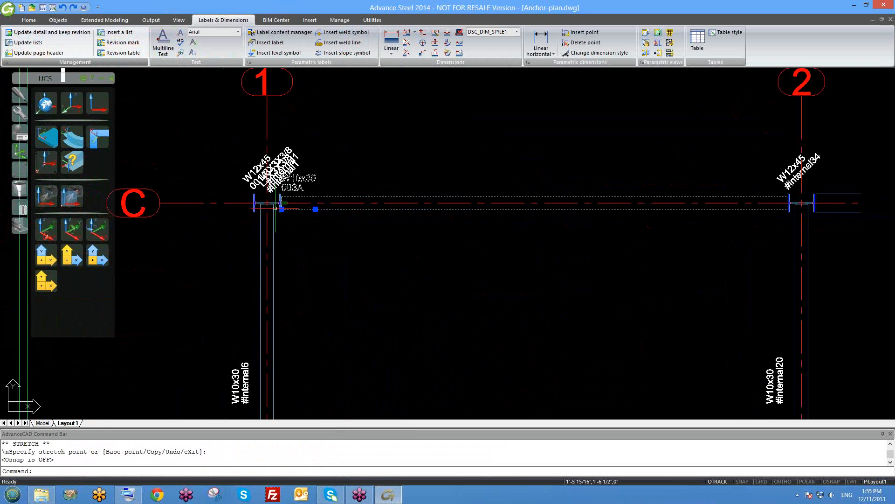
pyautogui.click(282, 209)
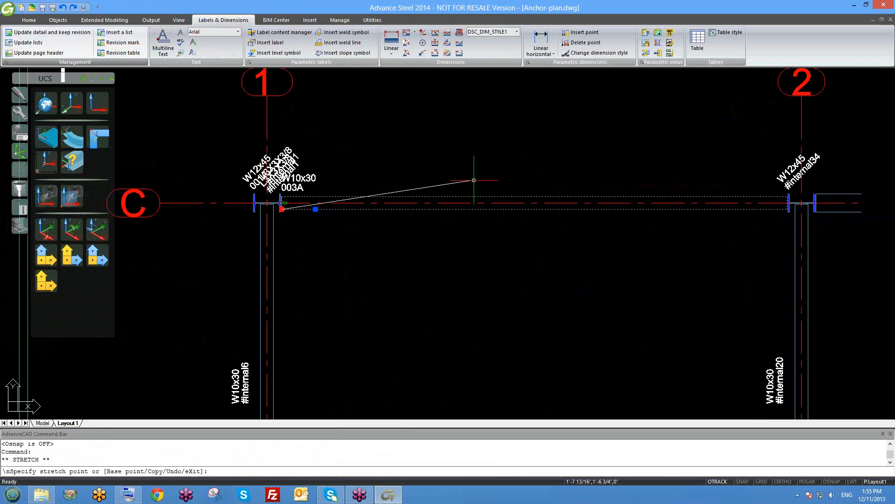
pyautogui.press('Escape')
# Step: Move the W10x30 003A label to just above the middle of the grid C beam between grids 1 and 2
pyautogui.write('m')
pyautogui.press('Return')
pyautogui.click(580, 140)
pyautogui.click(577, 163)
pyautogui.scroll(4, 488, 188)
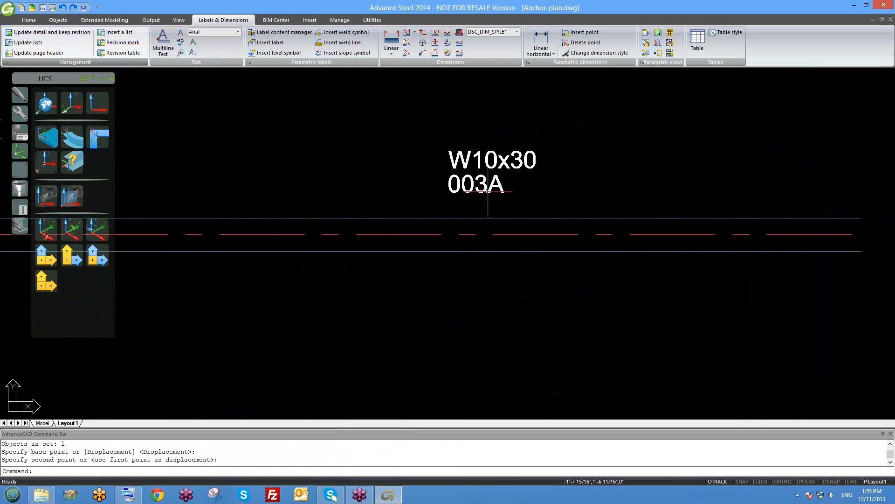
pyautogui.scroll(-4, 488, 191)
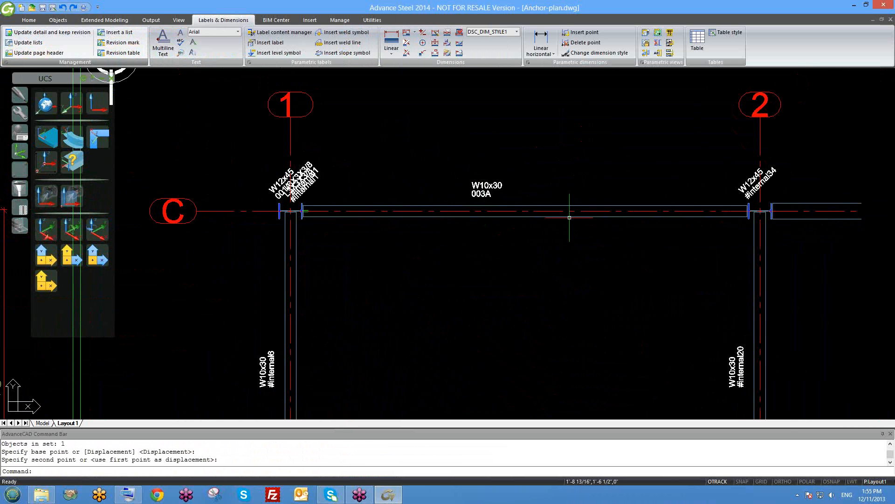
# Step: Examine the part mark labels of the beams along grids A, B and C across the framing plan
pyautogui.scroll(-1, 570, 152)
pyautogui.scroll(-1, 570, 153)
pyautogui.scroll(2, 609, 319)
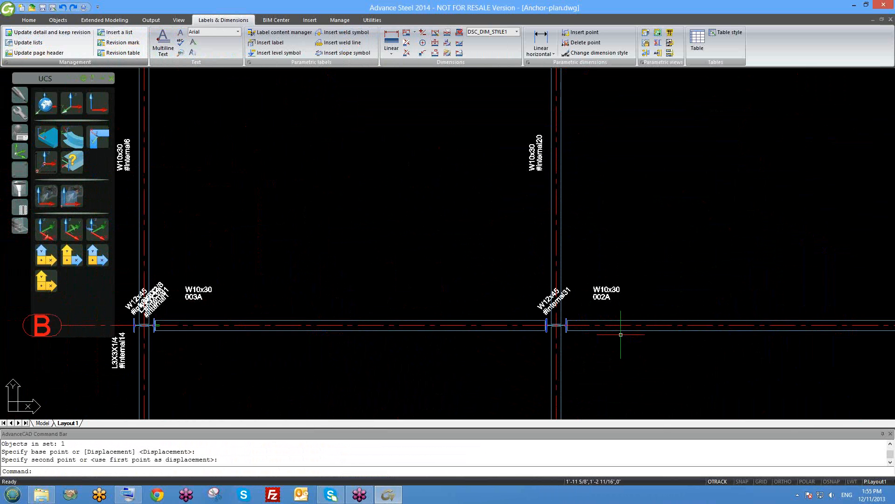
pyautogui.scroll(4, 665, 357)
pyautogui.scroll(-5, 580, 250)
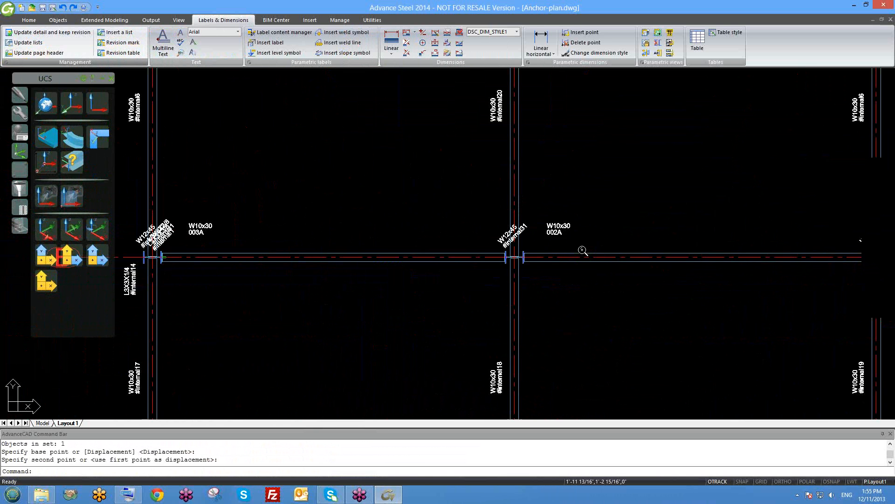
pyautogui.scroll(4, 574, 242)
pyautogui.scroll(-4, 61, 260)
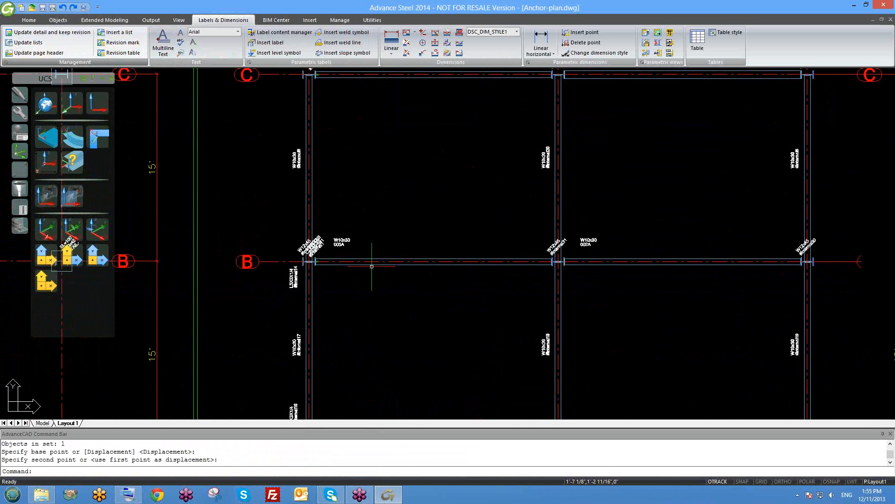
pyautogui.scroll(4, 372, 267)
pyautogui.scroll(-5, 420, 231)
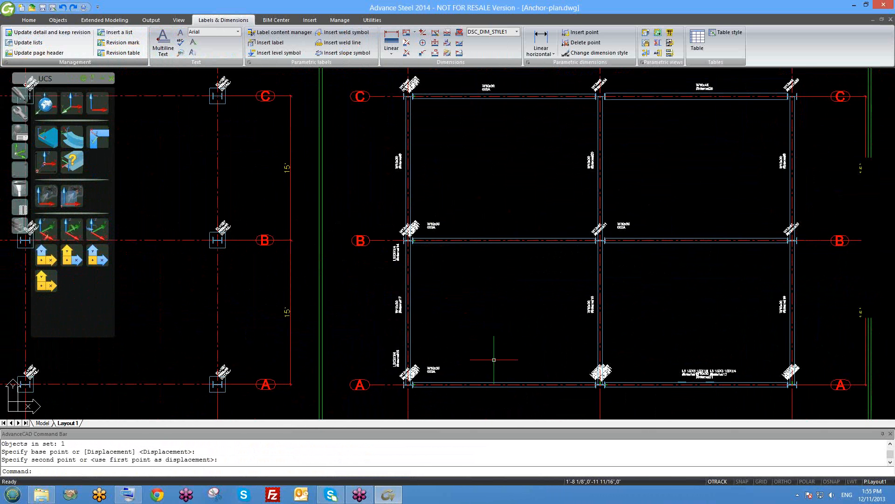
pyautogui.moveTo(634, 412); pyautogui.dragTo(567, 305, button='middle')
pyautogui.moveTo(666, 213); pyautogui.dragTo(627, 299, button='middle')
pyautogui.scroll(-4, 627, 299)
pyautogui.scroll(4, 555, 205)
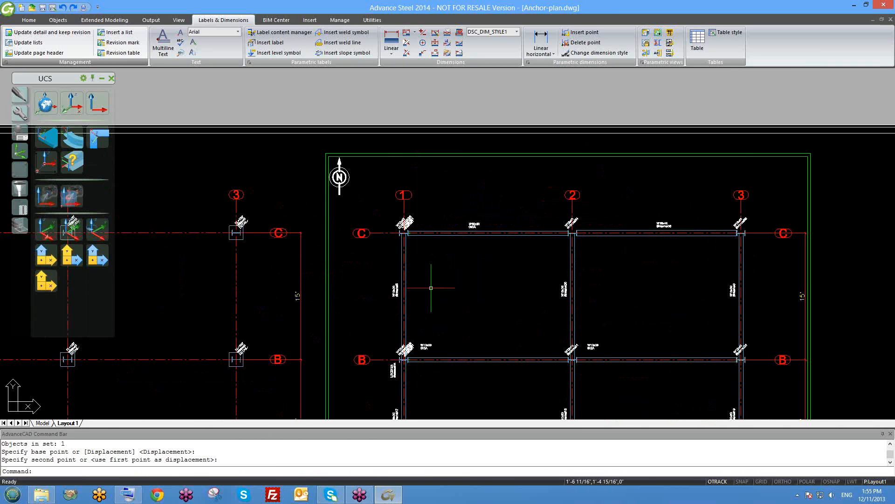
pyautogui.moveTo(431, 288); pyautogui.dragTo(433, 243, button='middle')
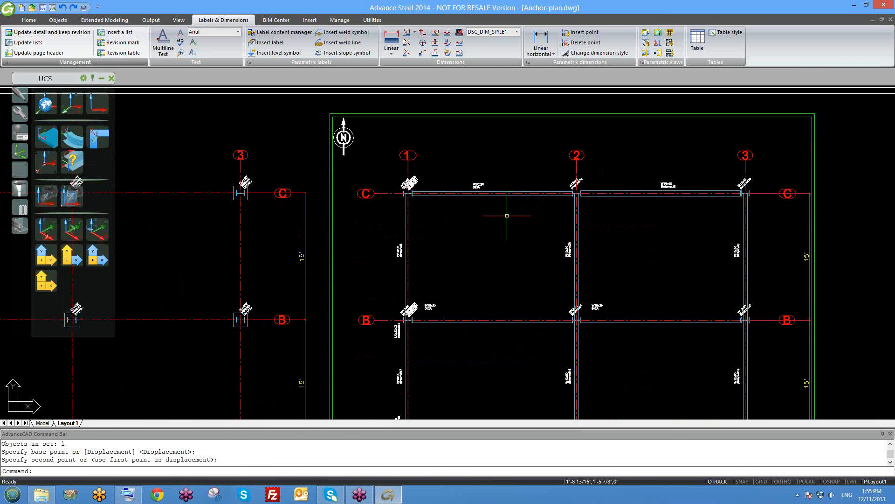
pyautogui.scroll(-4, 530, 199)
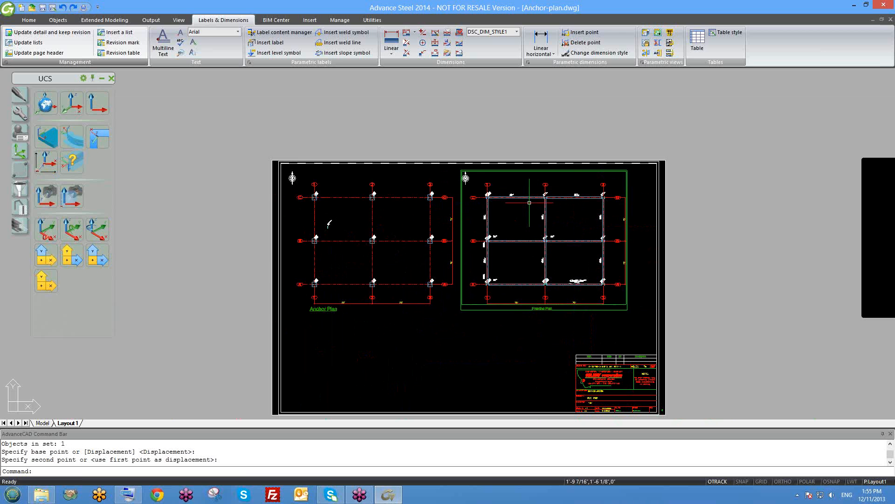
# Step: Save Anchor-plan.dwg and close it, accepting the save of its remaining changes
pyautogui.hotkey('ctrl', 's')
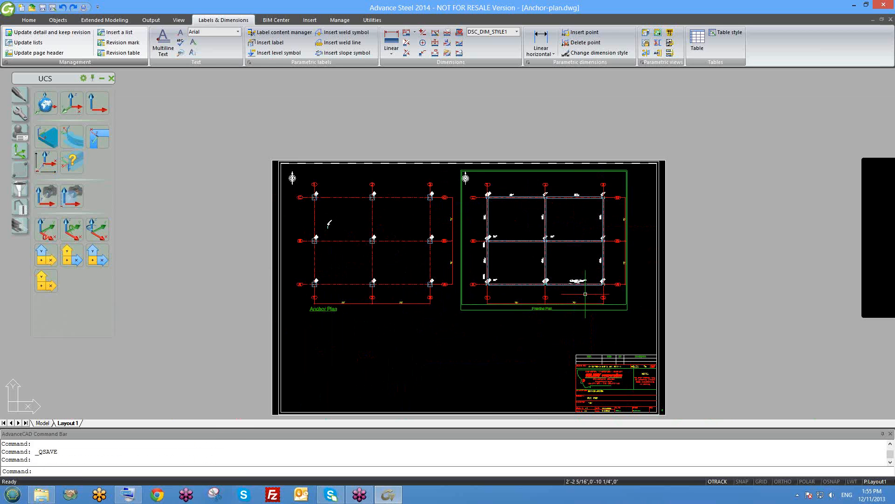
pyautogui.moveTo(586, 297); pyautogui.dragTo(565, 259, button='middle')
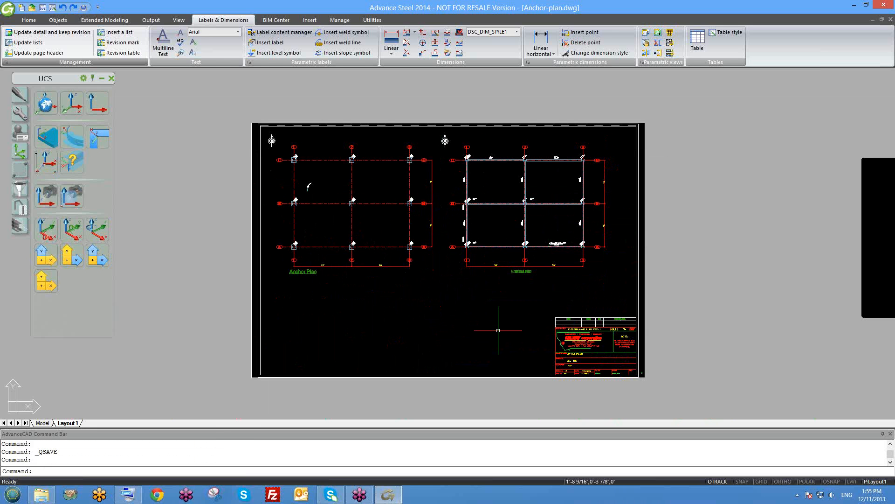
pyautogui.scroll(2, 576, 230)
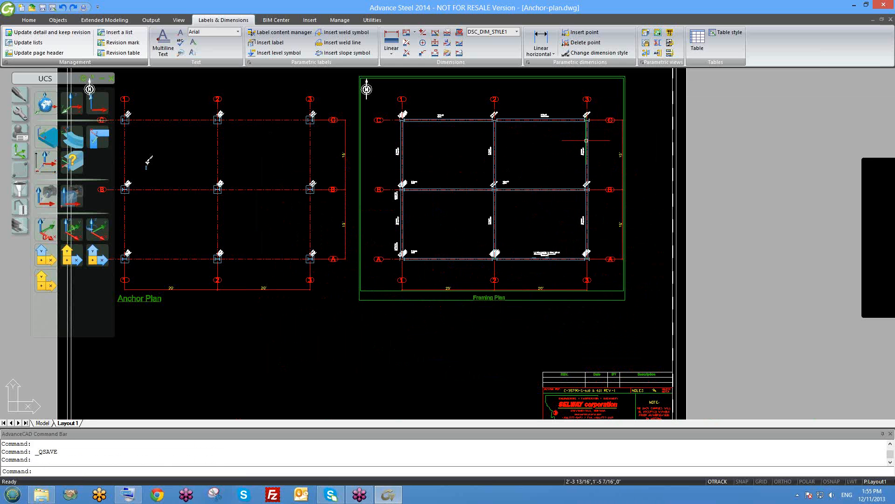
pyautogui.moveTo(885, 189)
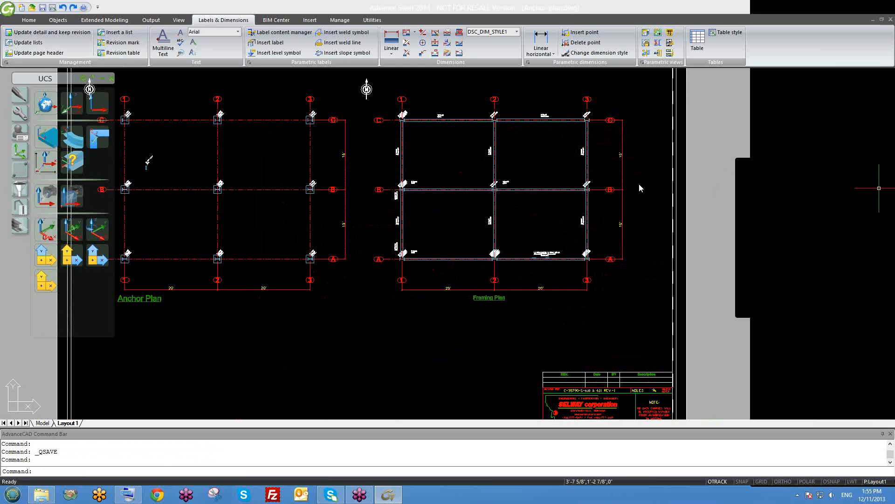
pyautogui.moveTo(638, 184); pyautogui.dragTo(609, 195, button='middle')
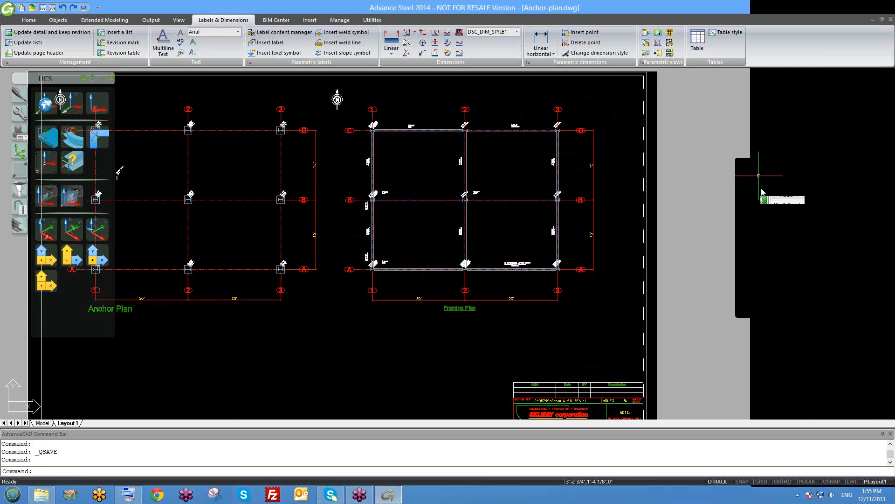
pyautogui.click(743, 165)
pyautogui.click(891, 19)
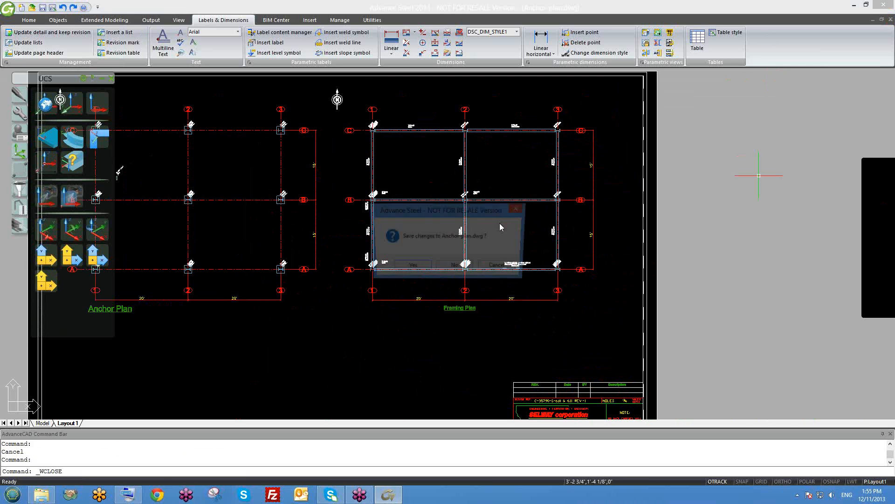
pyautogui.click(416, 269)
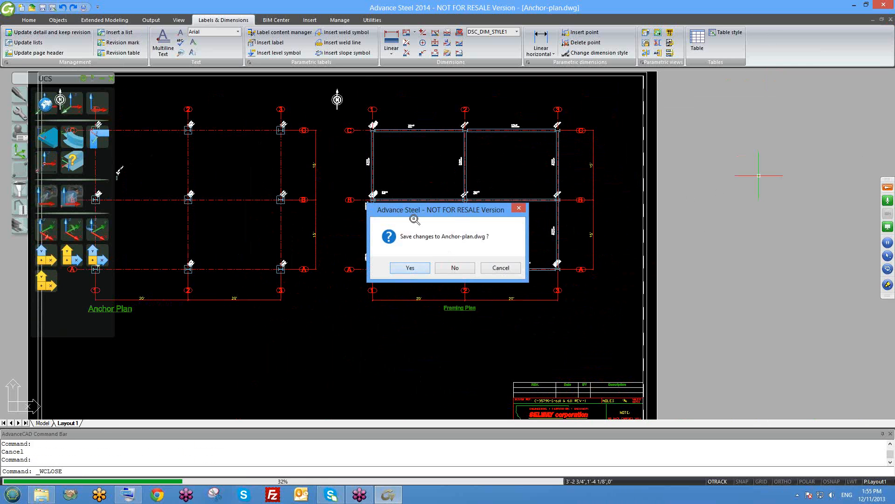
# Step: Preview the Elevation Drawing style among the user Erection Drawing styles in Quick documents, then dismiss the dialog
pyautogui.keyDown('shift'); pyautogui.moveTo(440, 257); pyautogui.dragTo(397, 268, button='middle'); pyautogui.keyUp('shift')
pyautogui.click(151, 20)
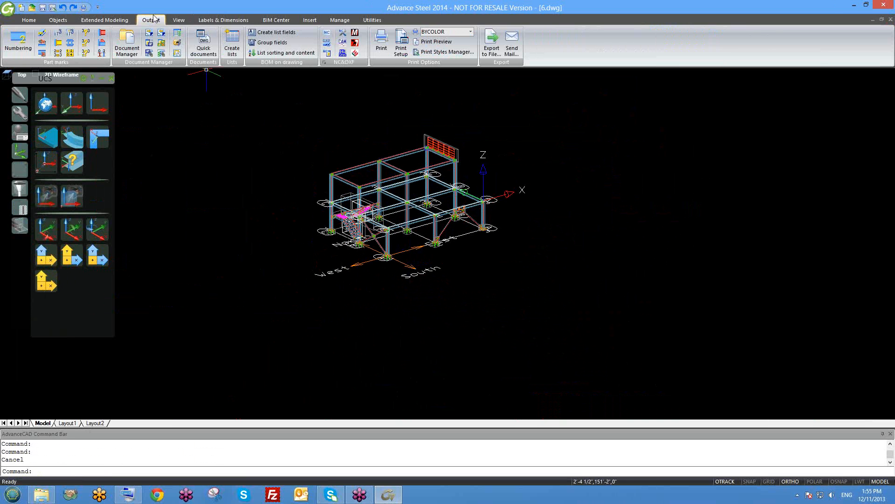
pyautogui.click(202, 39)
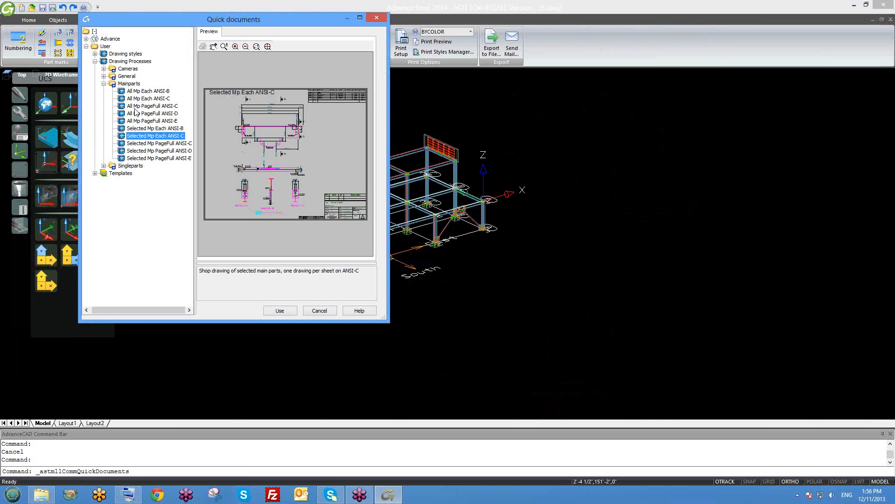
pyautogui.click(104, 84)
pyautogui.click(95, 61)
pyautogui.click(95, 54)
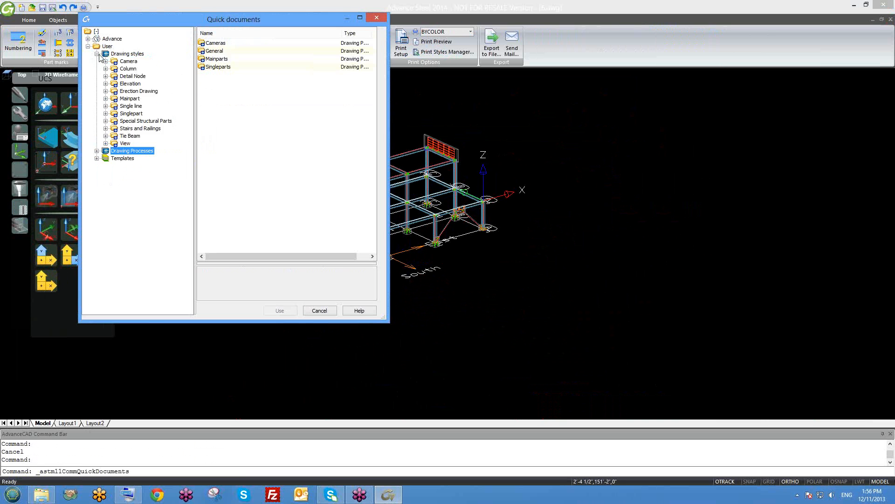
pyautogui.doubleClick(132, 91)
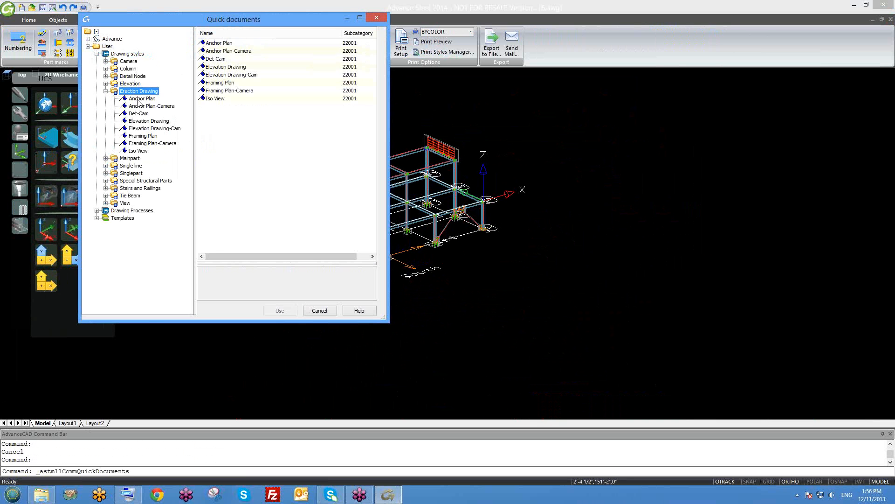
pyautogui.click(146, 122)
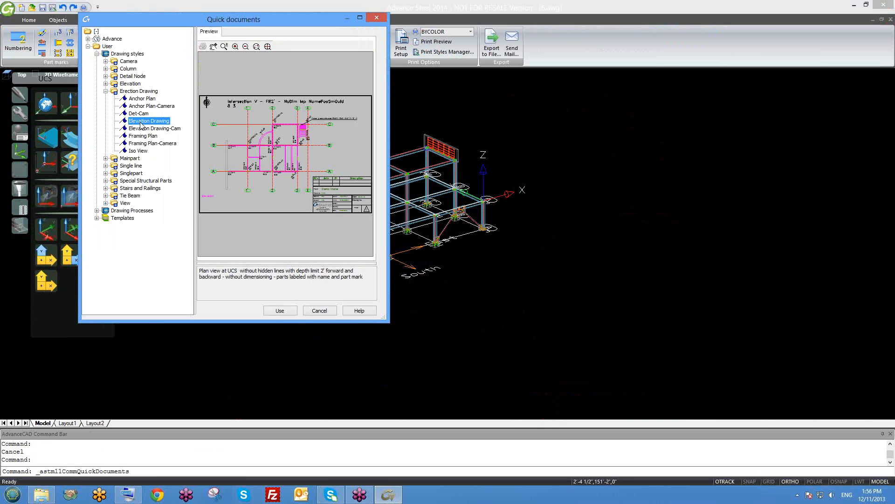
pyautogui.click(320, 310)
# Step: Try to relocate the UCS origin to the centre of a column's base plate in the 3D model
pyautogui.scroll(3, 402, 268)
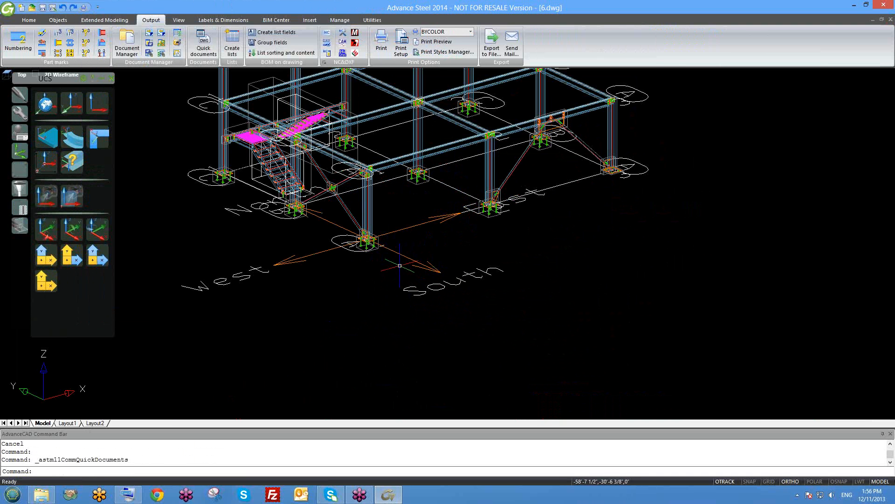
pyautogui.click(19, 169)
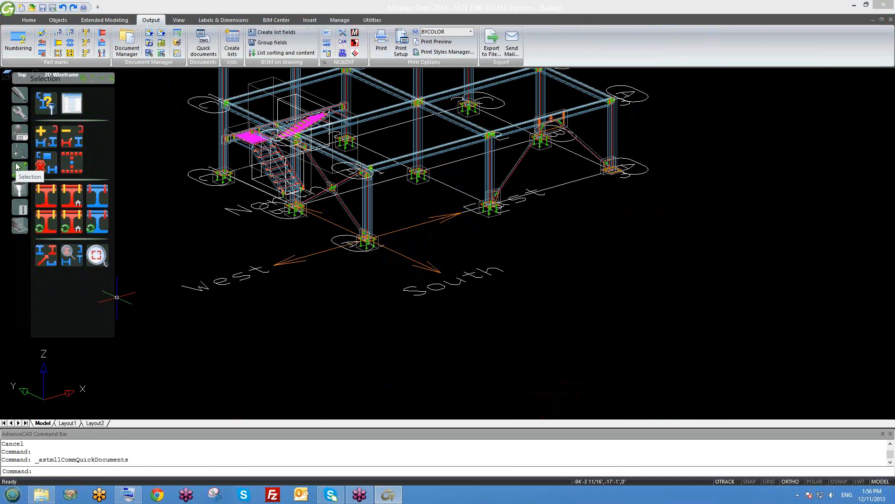
pyautogui.click(20, 151)
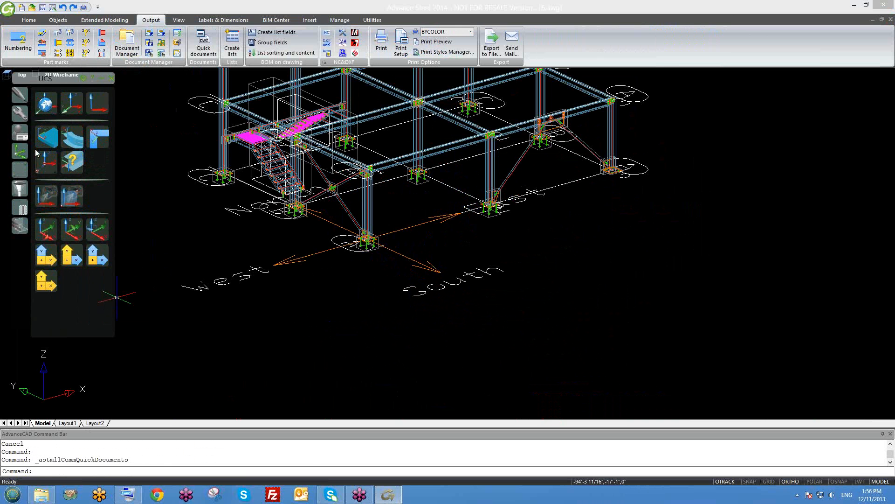
pyautogui.click(43, 161)
pyautogui.scroll(5, 397, 243)
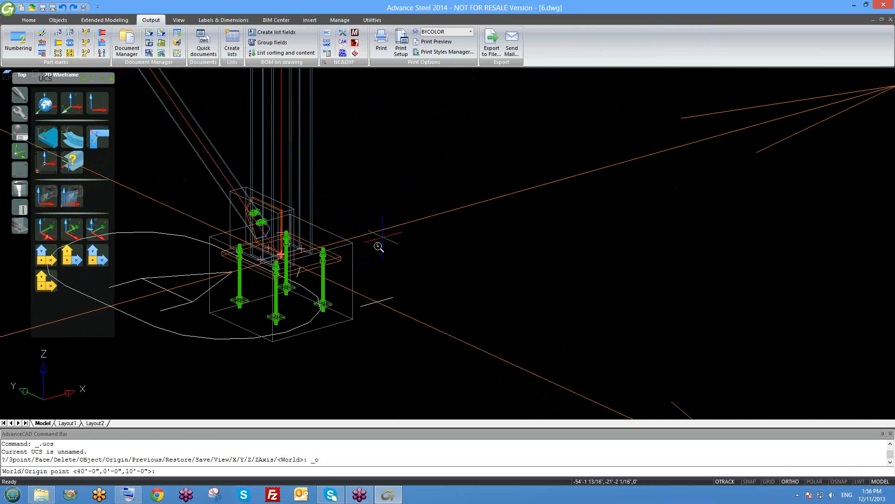
pyautogui.scroll(-10, 396, 243)
pyautogui.scroll(8, 411, 280)
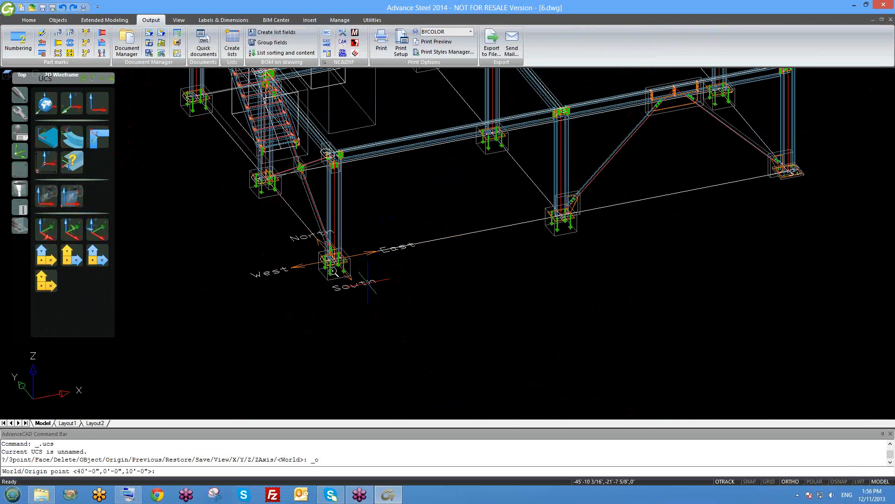
pyautogui.scroll(-5, 341, 223)
pyautogui.keyDown('shift'); pyautogui.moveTo(464, 250); pyautogui.dragTo(521, 272, button='middle'); pyautogui.keyUp('shift')
pyautogui.scroll(8, 460, 264)
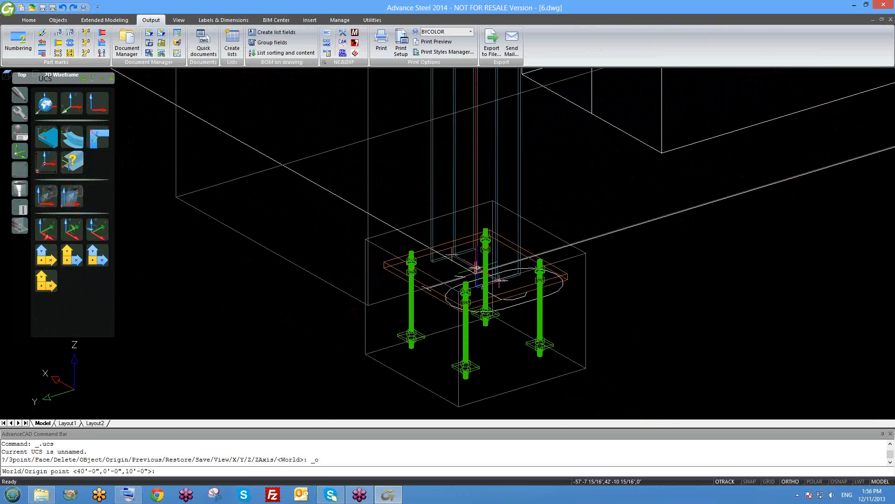
pyautogui.click(476, 272)
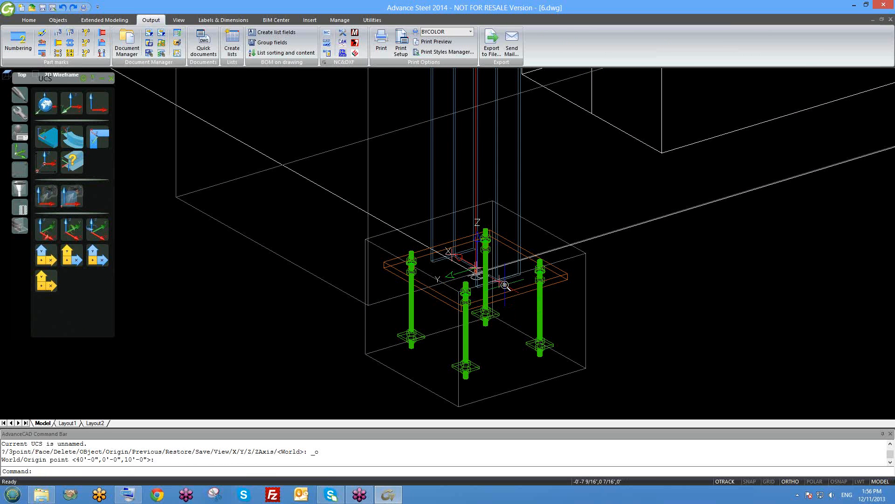
# Step: Snap the UCS origin to the base of the corner column at the compass marker and rotate the UCS about its X axis
pyautogui.scroll(-6, 507, 287)
pyautogui.keyDown('shift'); pyautogui.moveTo(459, 292); pyautogui.dragTo(402, 195, button='middle'); pyautogui.keyUp('shift')
pyautogui.scroll(-3, 437, 192)
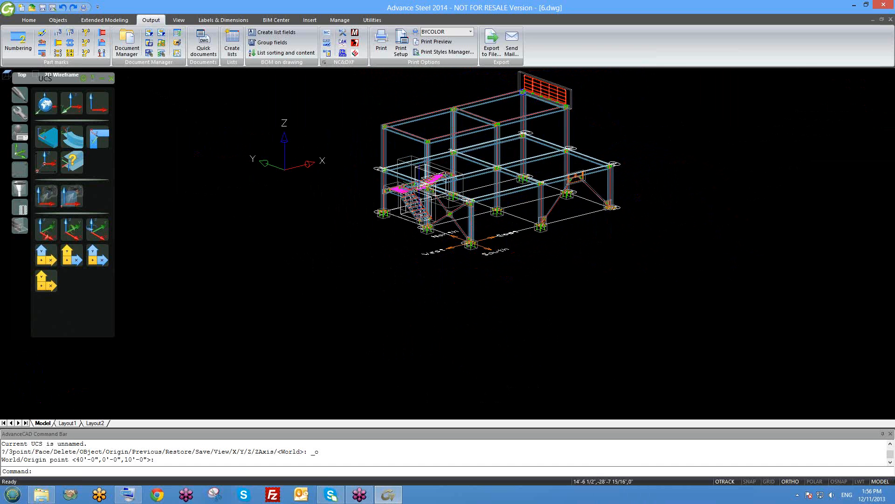
pyautogui.scroll(4, 452, 182)
pyautogui.scroll(1, 365, 222)
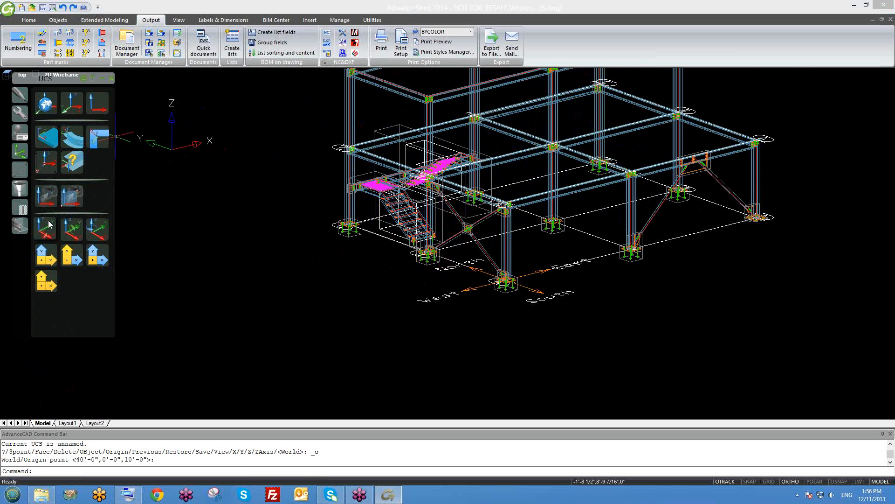
pyautogui.click(52, 163)
pyautogui.scroll(2, 513, 272)
pyautogui.scroll(2, 499, 287)
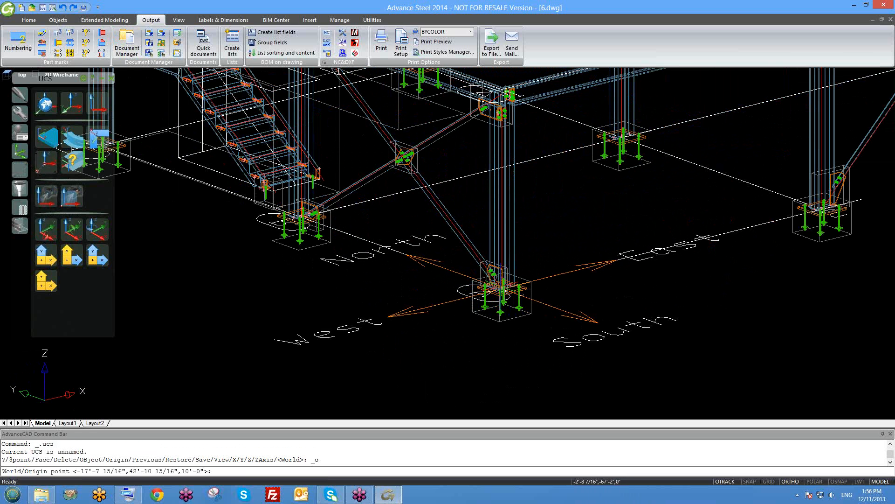
pyautogui.scroll(3, 500, 281)
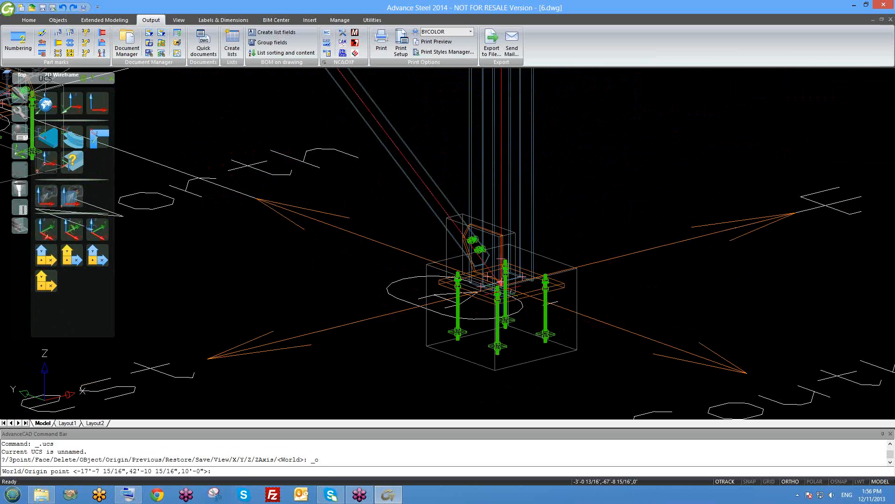
pyautogui.click(839, 482)
pyautogui.click(500, 282)
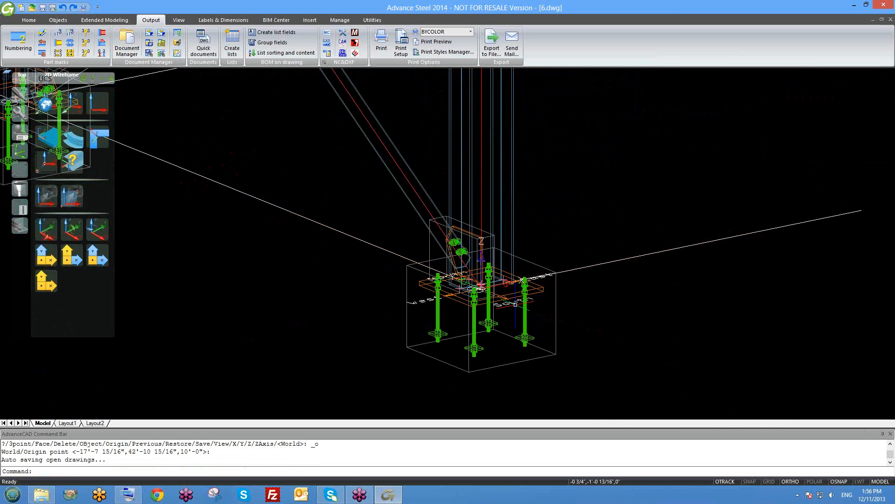
pyautogui.click(47, 230)
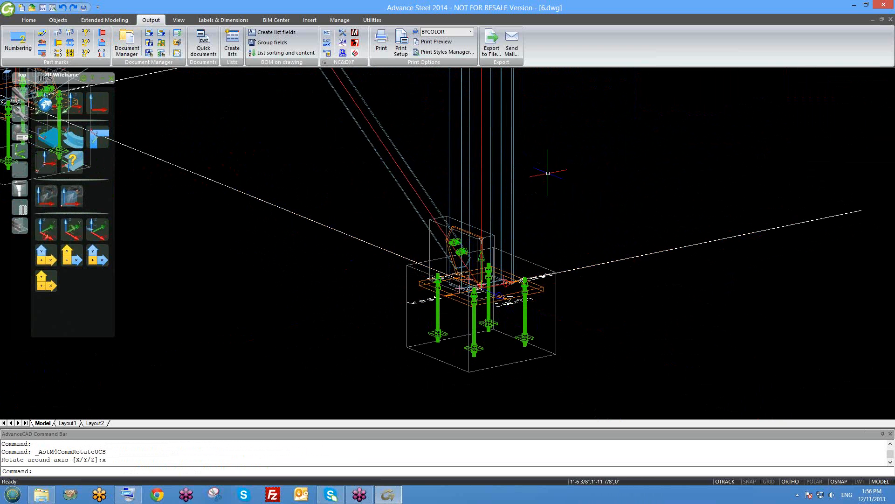
# Step: Examine the UCS orientation at the corner column against the compass directions and the braced south side of the frame
pyautogui.scroll(-10, 550, 168)
pyautogui.scroll(8, 576, 192)
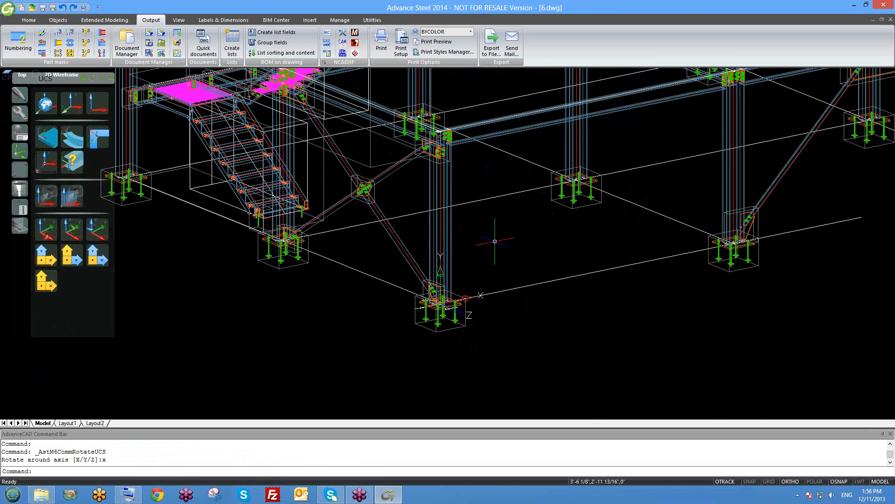
pyautogui.scroll(-5, 472, 242)
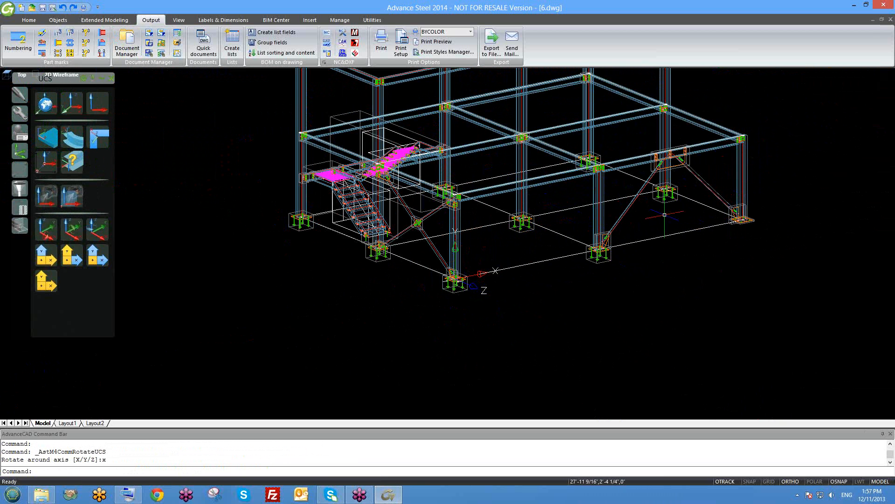
pyautogui.scroll(3, 482, 299)
pyautogui.keyDown('shift'); pyautogui.moveTo(483, 301); pyautogui.dragTo(482, 312, button='middle'); pyautogui.keyUp('shift')
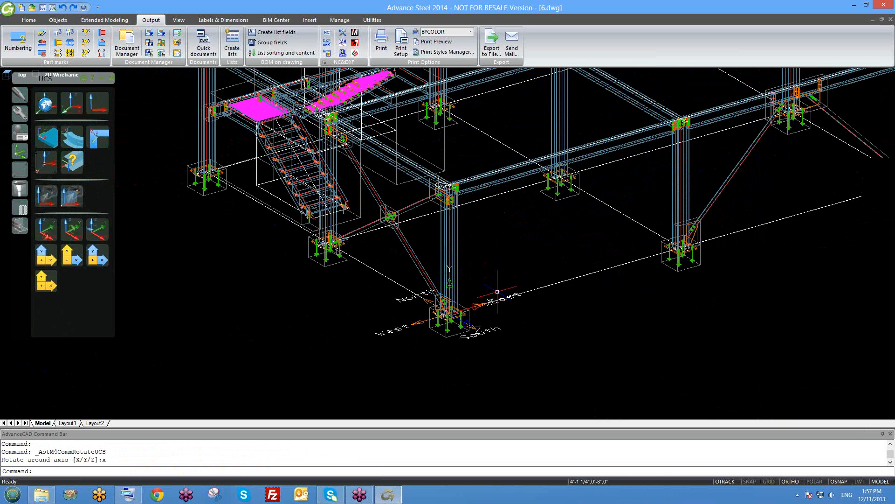
pyautogui.moveTo(715, 200); pyautogui.dragTo(711, 202, button='middle')
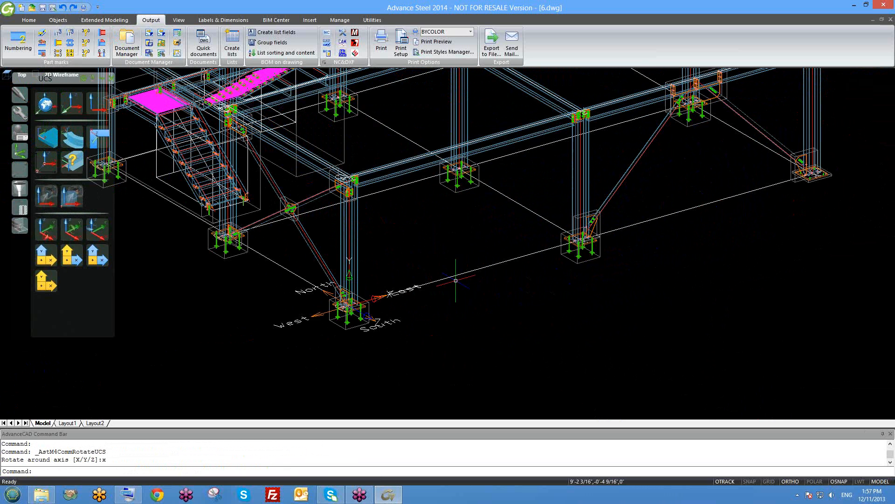
pyautogui.scroll(2, 351, 318)
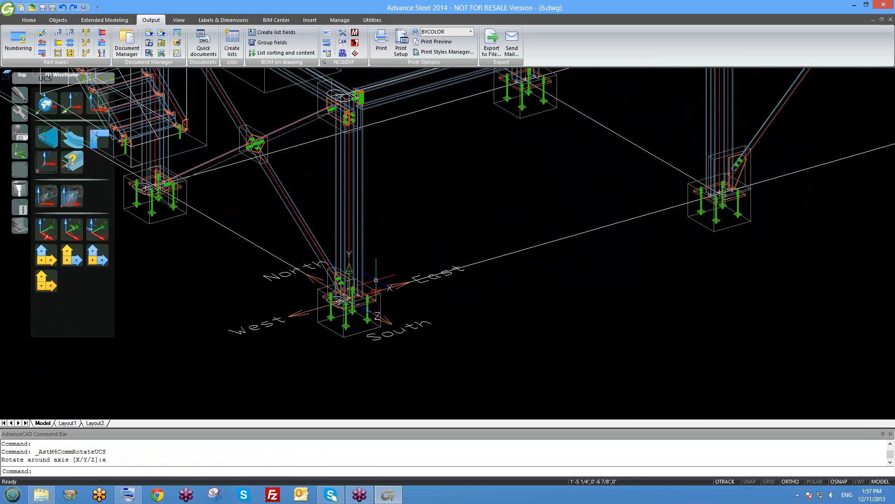
pyautogui.scroll(2, 365, 259)
pyautogui.scroll(-5, 345, 284)
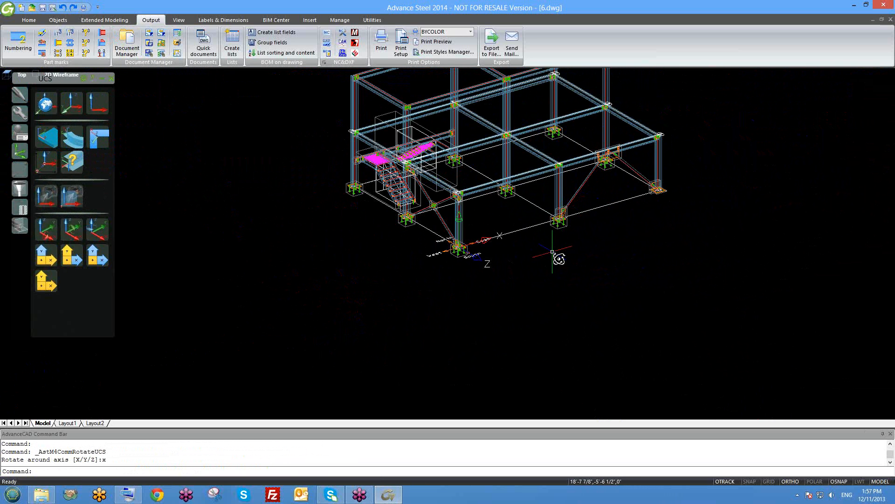
pyautogui.scroll(2, 562, 255)
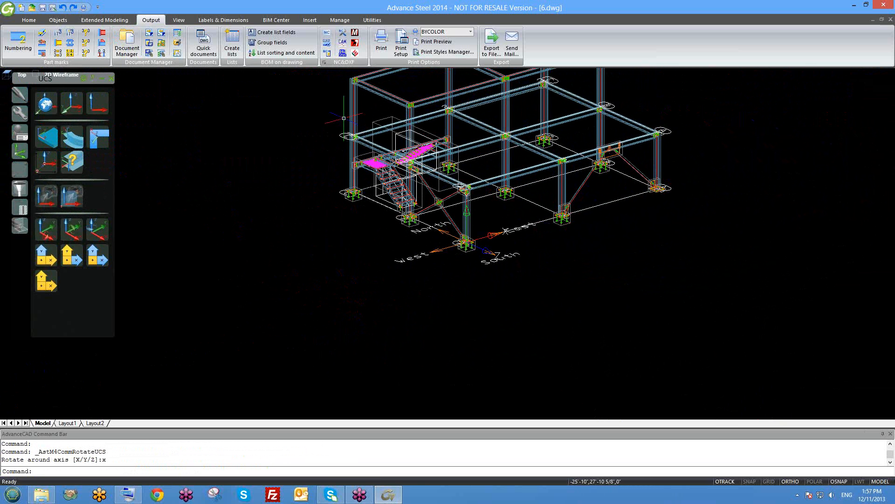
# Step: Create an elevation with the user Elevation Drawing style at 1/4"=1'-0" scale, adding it to the existing Anchor-plan.dwg
pyautogui.click(204, 47)
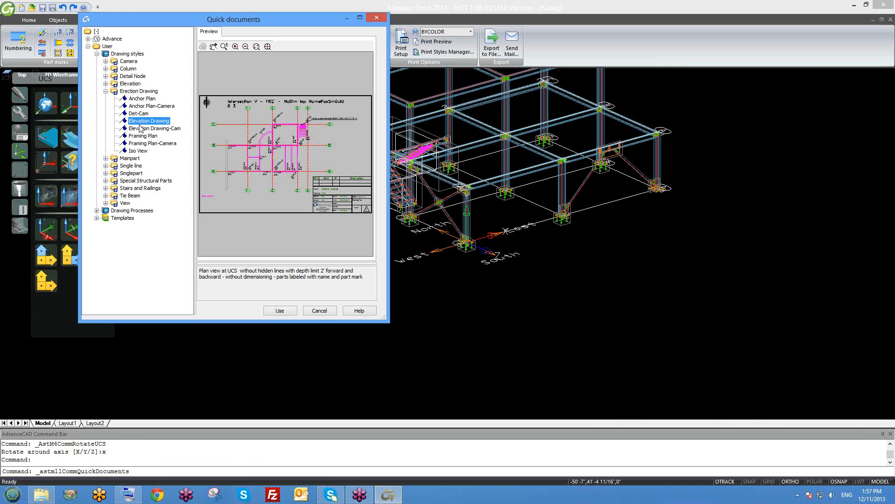
pyautogui.click(281, 307)
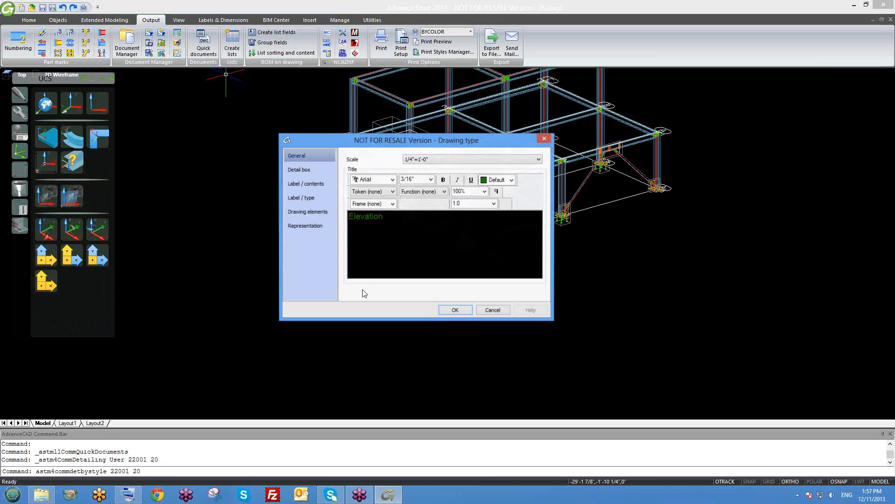
pyautogui.click(455, 311)
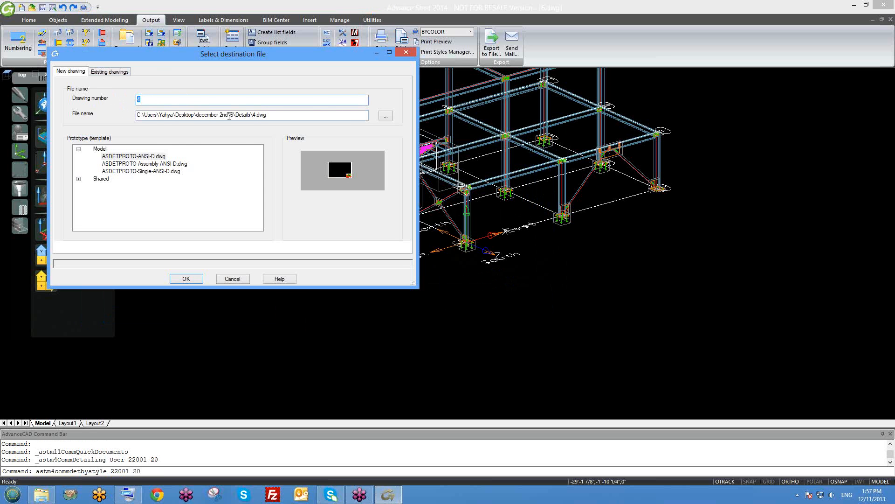
pyautogui.click(111, 72)
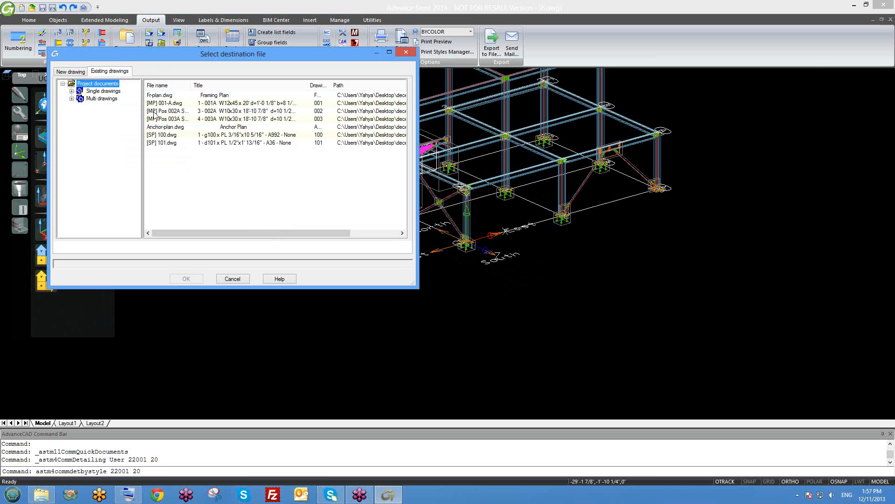
pyautogui.click(159, 95)
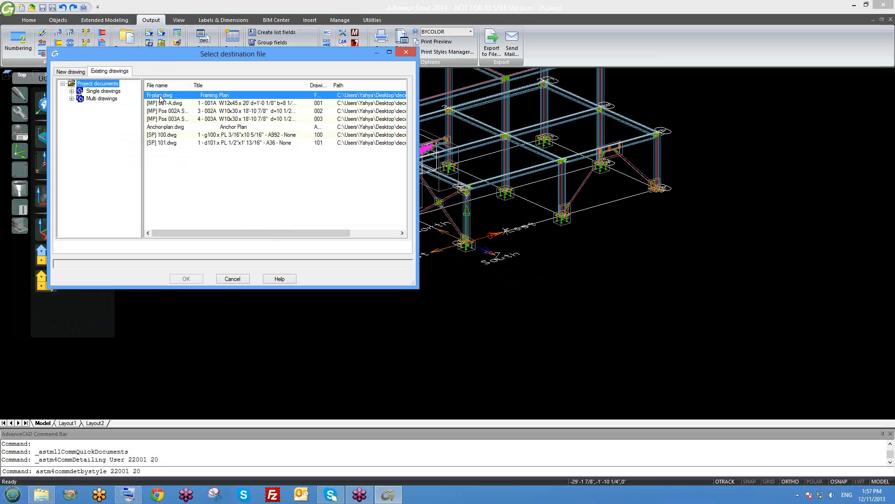
pyautogui.click(165, 127)
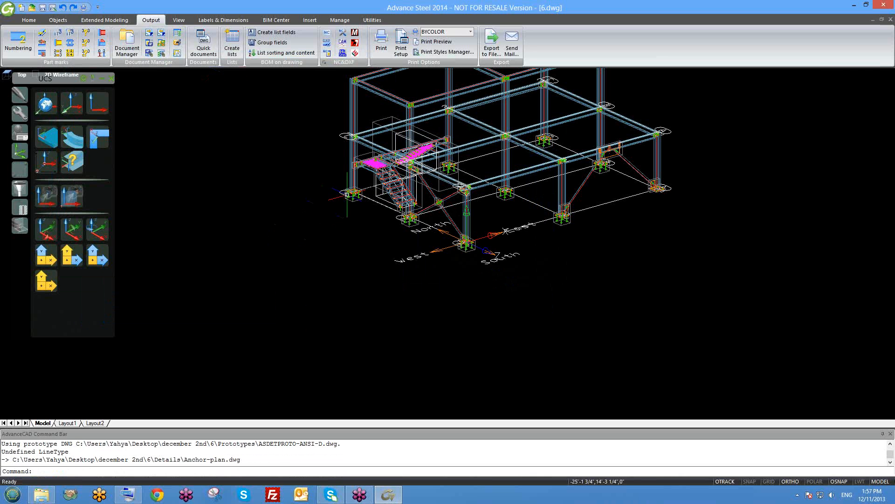
# Step: Update the outdated framing plan detail, Fr-plan.dwg, from the Update required group in the Document Manager
pyautogui.click(127, 42)
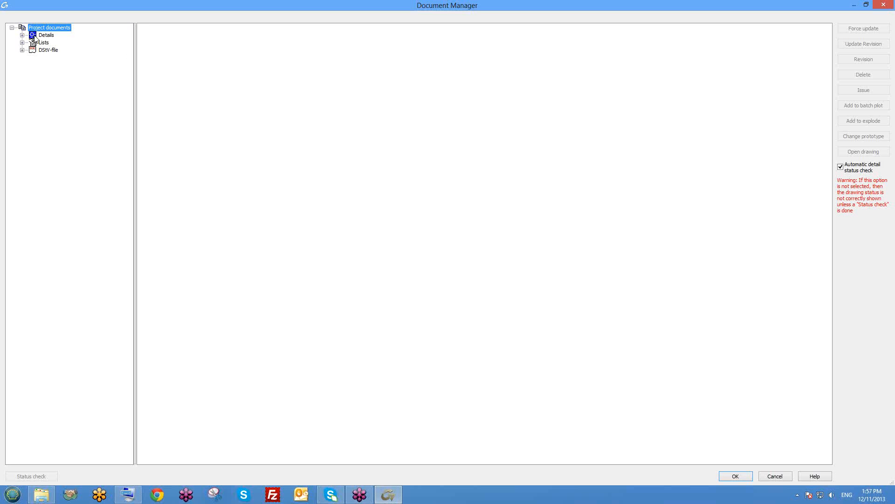
pyautogui.doubleClick(33, 35)
pyautogui.click(53, 58)
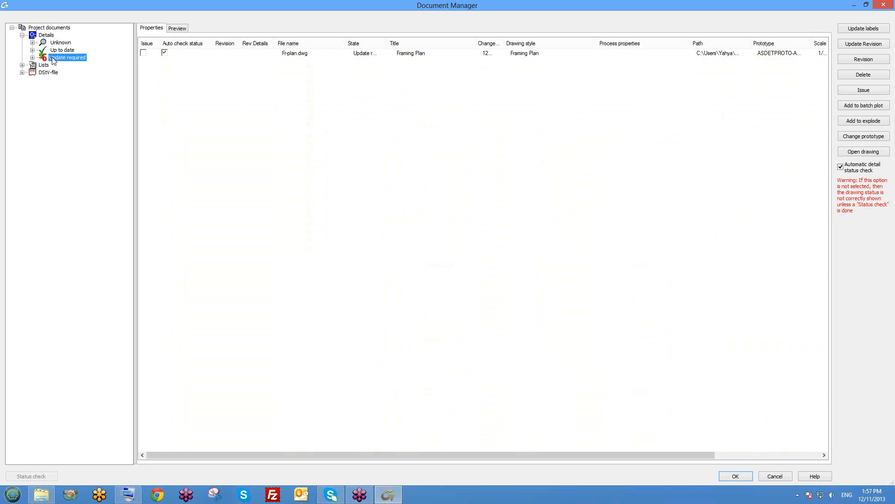
pyautogui.rightClick(53, 60)
pyautogui.click(84, 64)
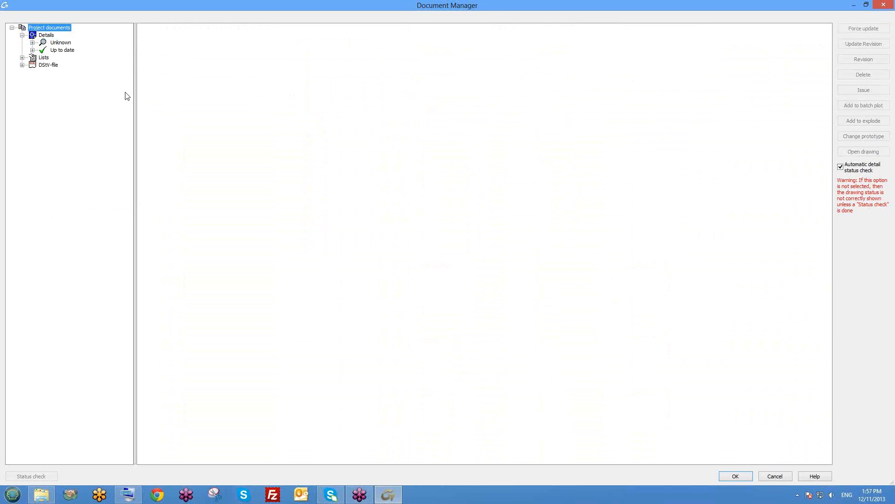
# Step: Preview Anchor-plan.dwg among the up-to-date details in the Document Manager and open the drawing
pyautogui.doubleClick(61, 50)
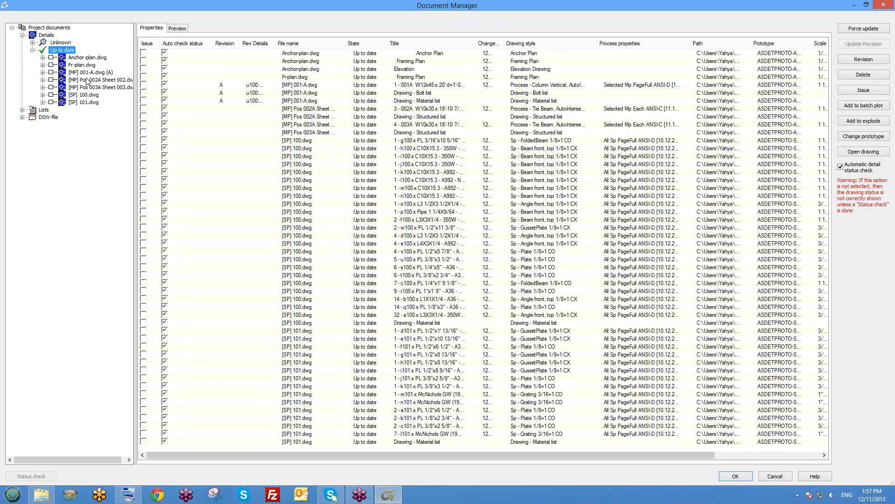
pyautogui.click(89, 57)
pyautogui.click(176, 29)
pyautogui.moveTo(356, 342)
pyautogui.mouseDown(button='middle')
pyautogui.moveTo(379, 304)
pyautogui.moveTo(823, 211)
pyautogui.mouseUp(button='middle')
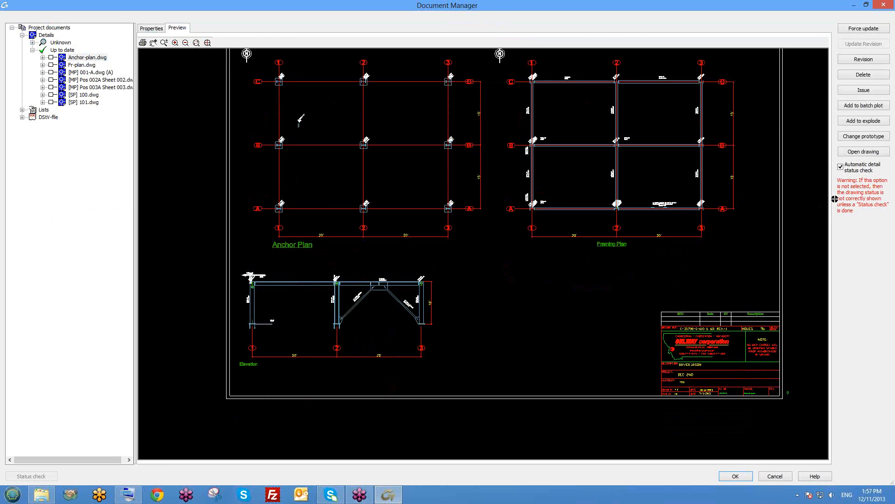
pyautogui.click(103, 60)
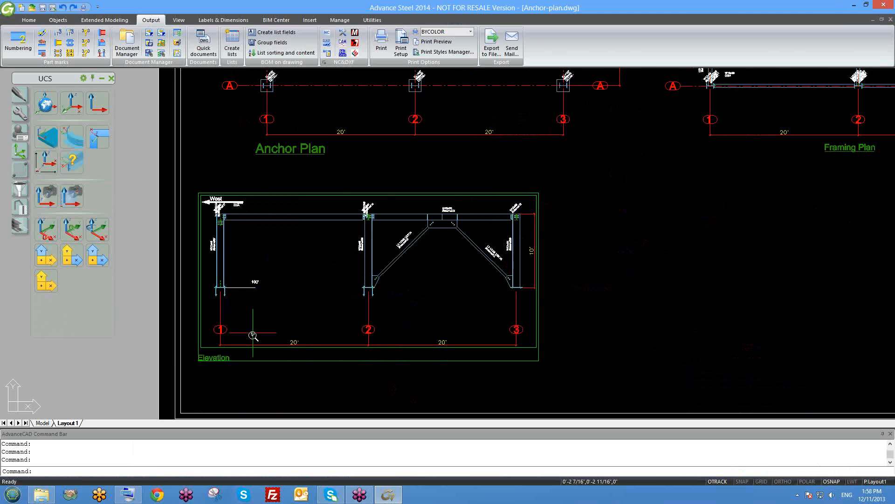
# Step: Move the elevation's horizontal grid dimension line up between the column bases and the grid bubbles
pyautogui.scroll(2, 254, 334)
pyautogui.click(432, 335)
pyautogui.click(430, 334)
pyautogui.click(439, 347)
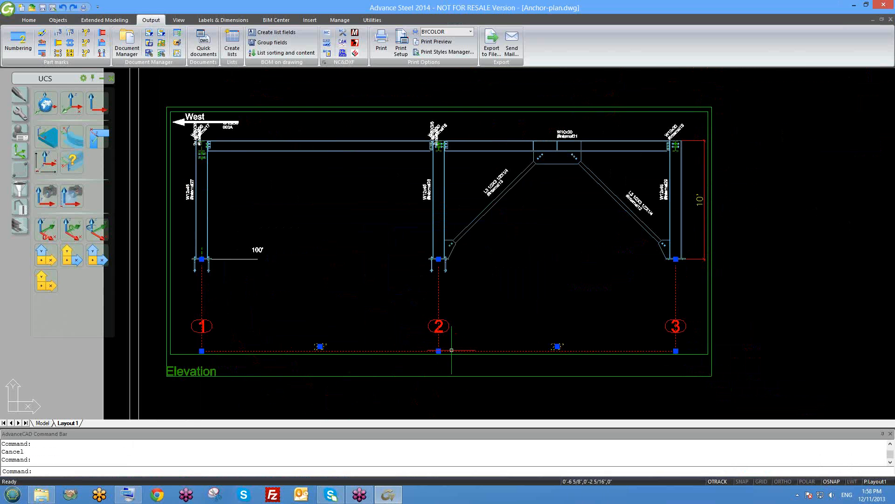
pyautogui.click(676, 350)
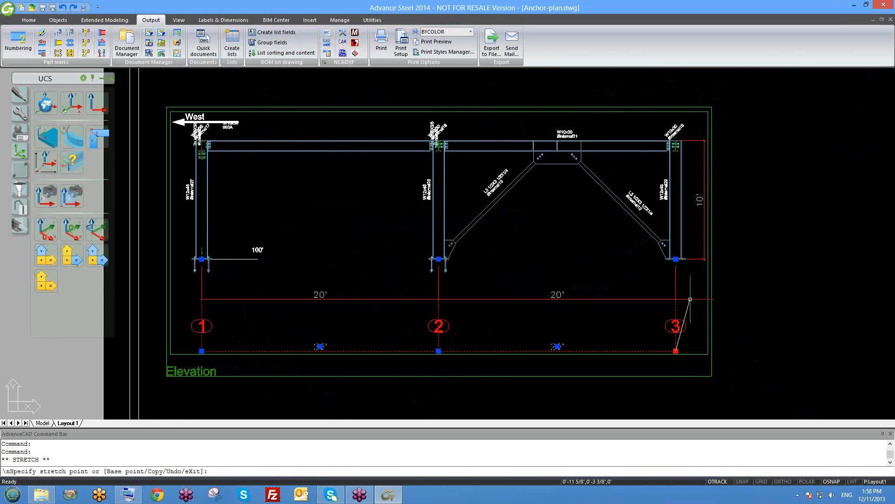
pyautogui.press('space')
pyautogui.click(690, 292)
pyautogui.press('Escape')
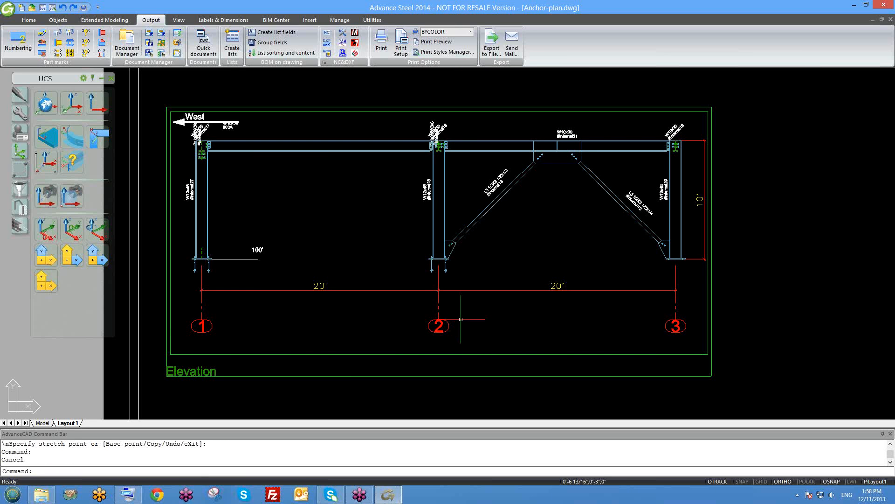
# Step: Erase the 2x L3X3X3/8 clip angle label overlapping the beam label at the top of the grid 1 column
pyautogui.scroll(2, 261, 276)
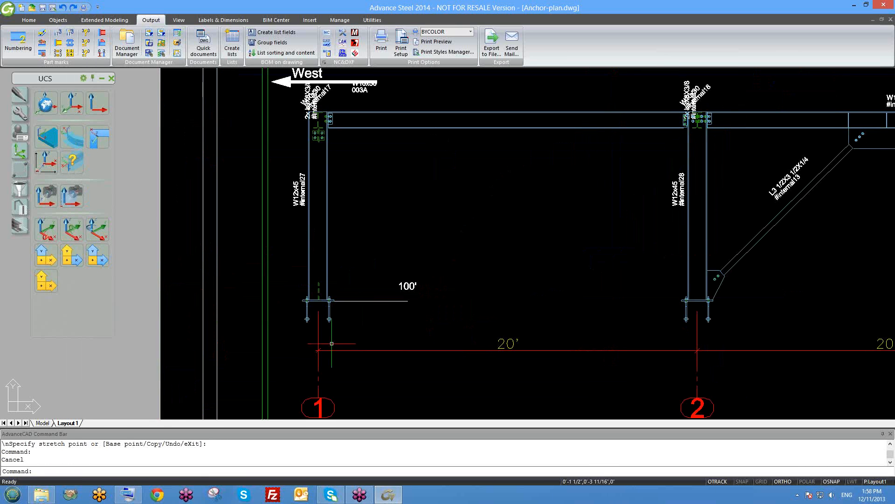
pyautogui.scroll(-2, 422, 189)
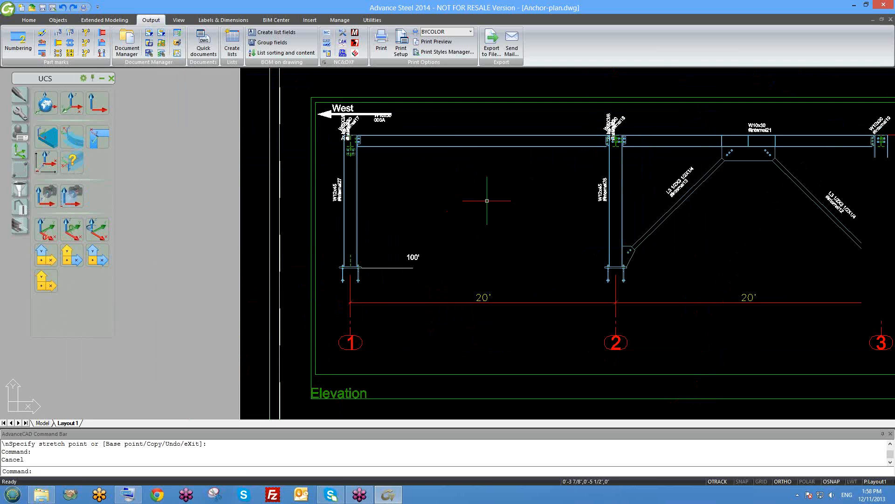
pyautogui.moveTo(580, 210); pyautogui.dragTo(464, 200, button='middle')
pyautogui.moveTo(645, 176); pyautogui.dragTo(529, 223, button='middle')
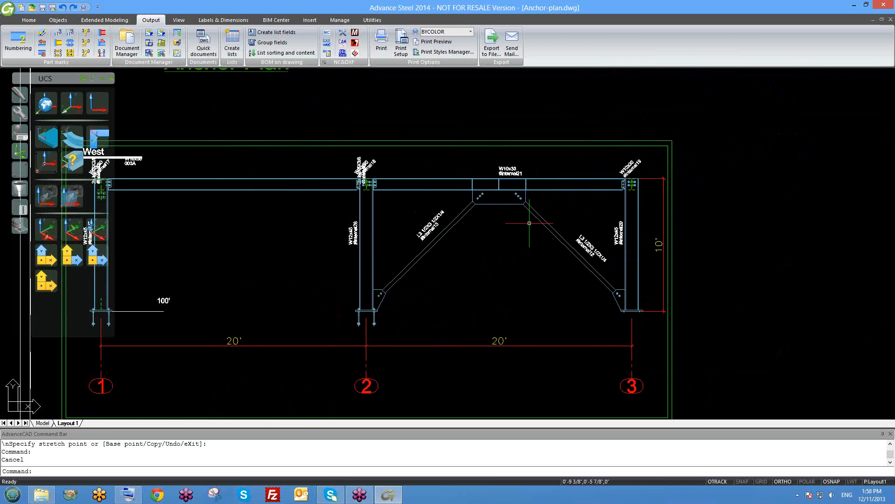
pyautogui.click(224, 20)
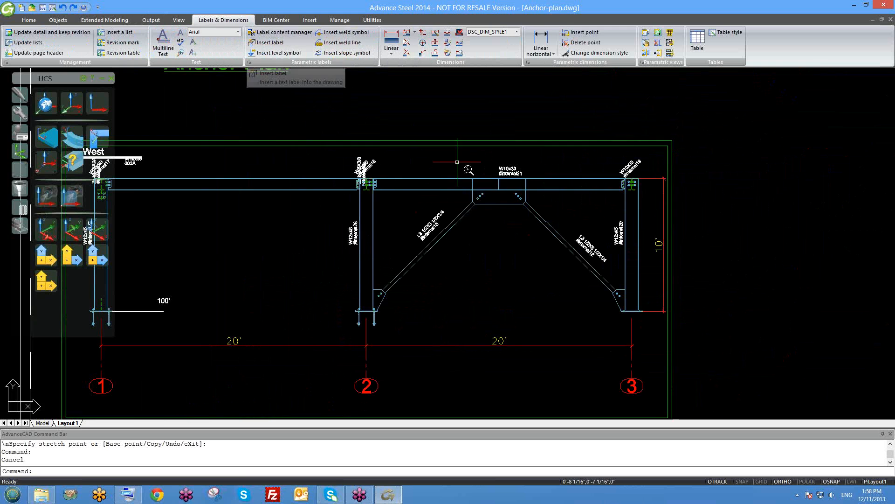
pyautogui.scroll(-2, 457, 162)
pyautogui.scroll(7, 431, 167)
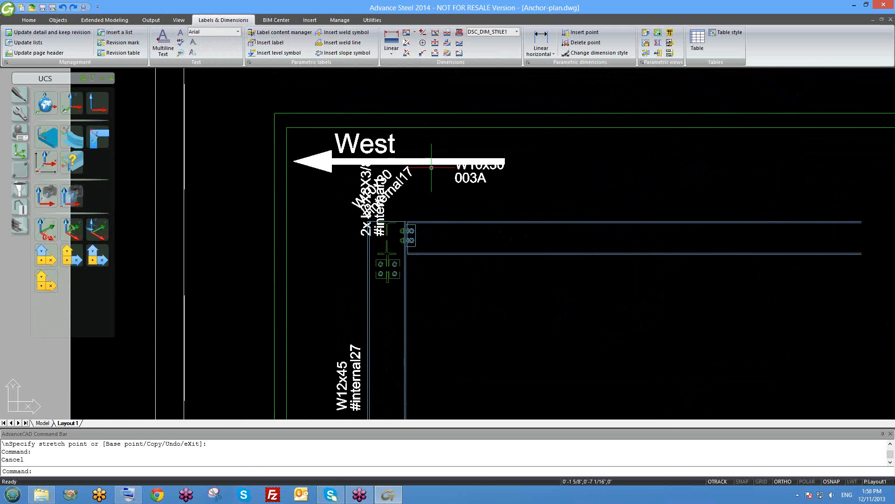
pyautogui.scroll(4, 369, 191)
pyautogui.click(408, 244)
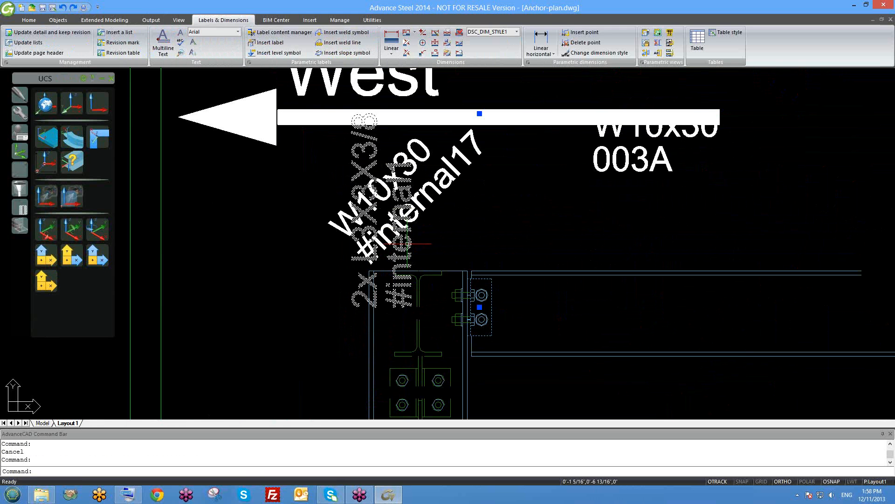
pyautogui.write('e')
pyautogui.press('Return')
# Step: Move the W10x30 003A beam label clear of the West arrow, to just above the beam between grids 1 and 2
pyautogui.scroll(-3, 364, 228)
pyautogui.scroll(3, 424, 234)
pyautogui.click(425, 234)
pyautogui.write('m')
pyautogui.press('Return')
pyautogui.click(424, 215)
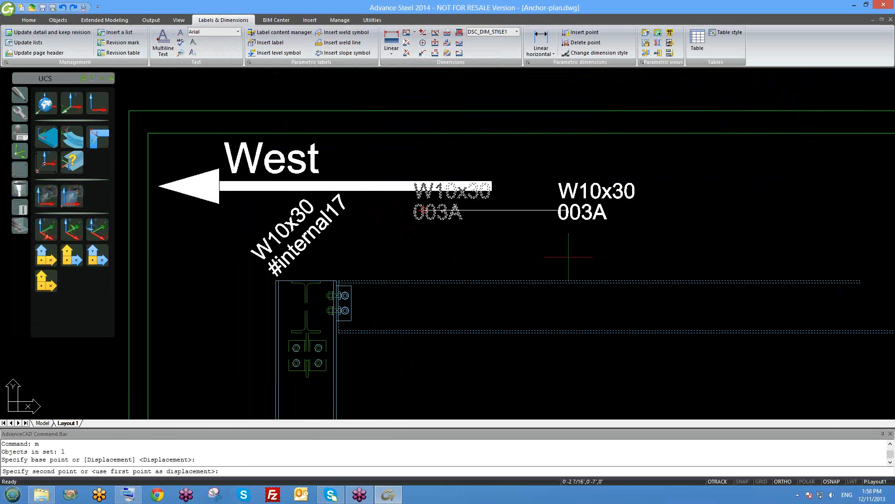
pyautogui.press('F8')
pyautogui.click(569, 257)
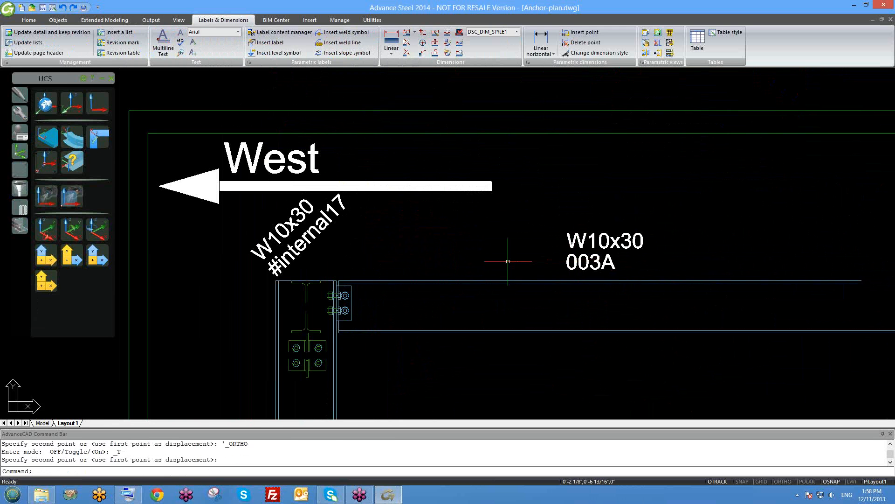
# Step: Examine the elevation's remaining part labels and dimensions and its placement below the anchor plan on the sheet
pyautogui.scroll(-3, 513, 265)
pyautogui.moveTo(529, 278); pyautogui.dragTo(367, 219, button='middle')
pyautogui.scroll(-4, 367, 220)
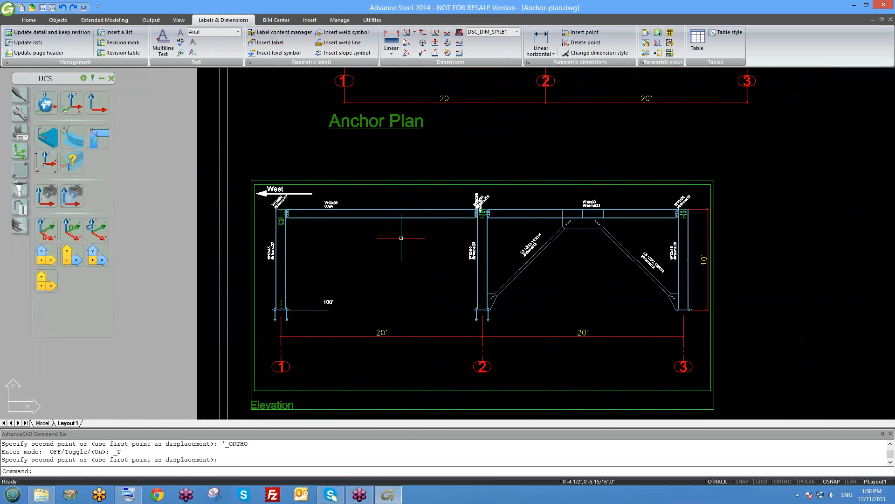
pyautogui.scroll(5, 584, 232)
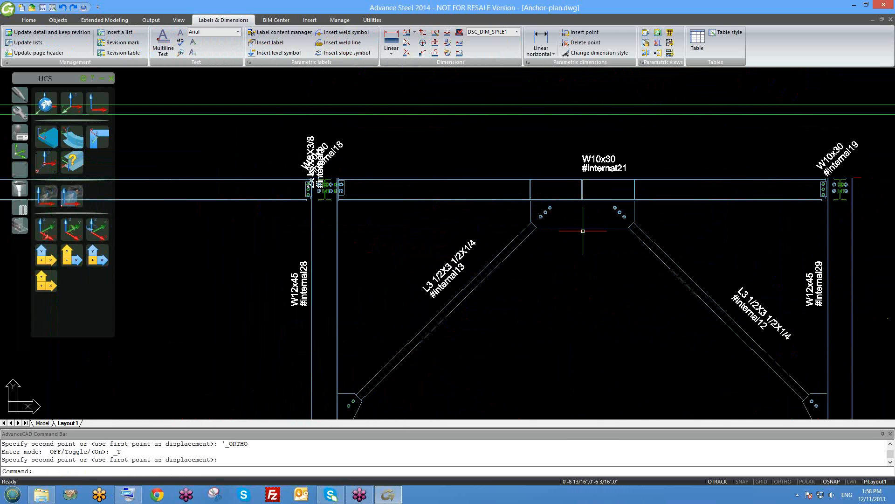
pyautogui.scroll(-3, 527, 197)
pyautogui.scroll(5, 844, 118)
pyautogui.scroll(-5, 844, 118)
pyautogui.scroll(-1, 704, 186)
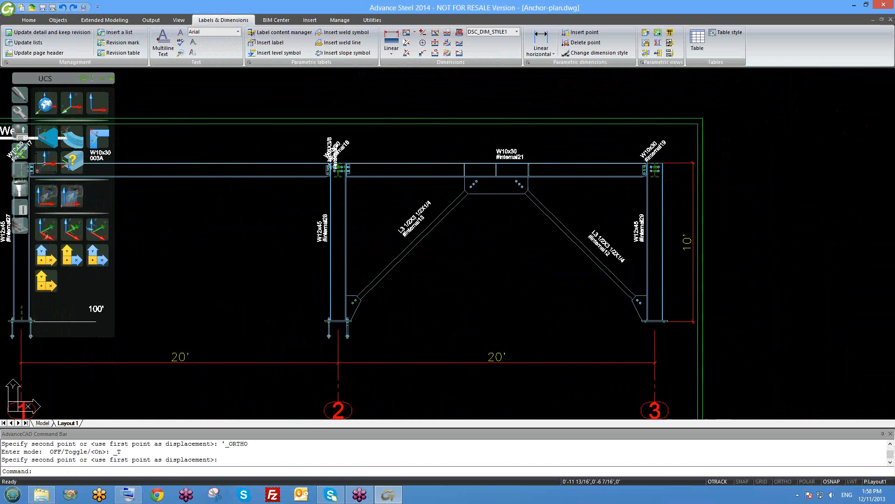
pyautogui.scroll(-2, 736, 203)
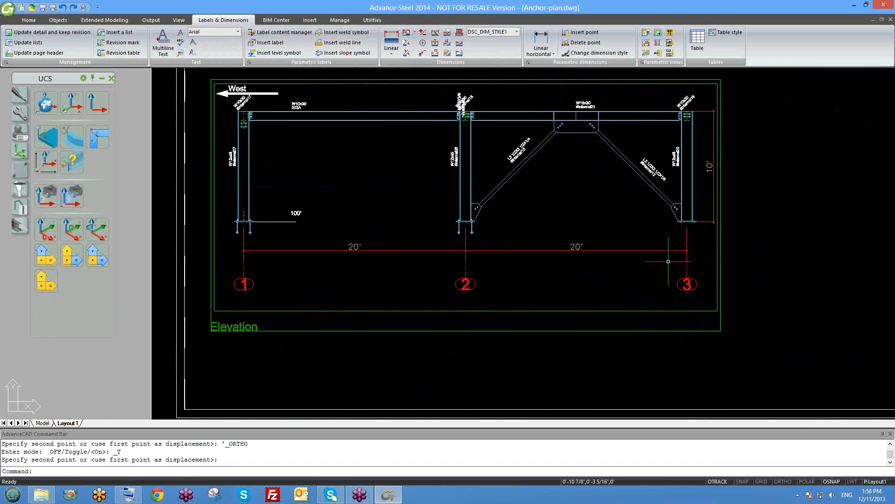
pyautogui.scroll(-2, 634, 262)
pyautogui.scroll(-1, 737, 294)
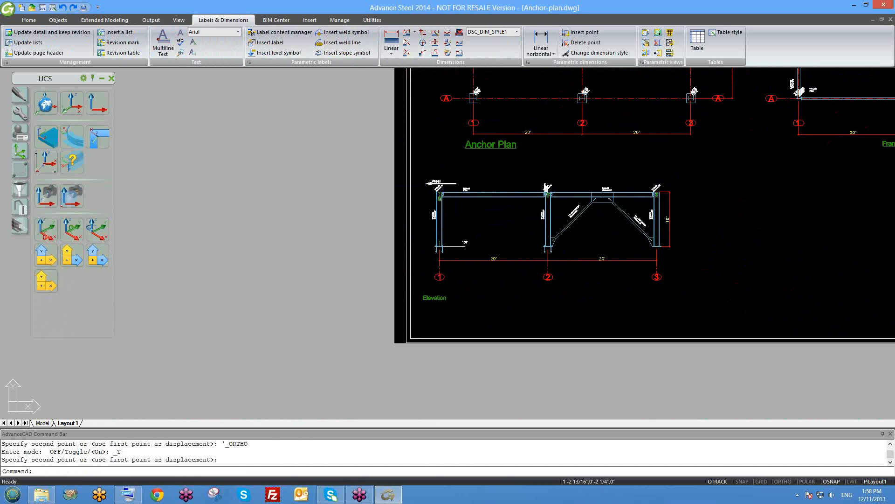
pyautogui.moveTo(734, 290); pyautogui.dragTo(696, 315, button='middle')
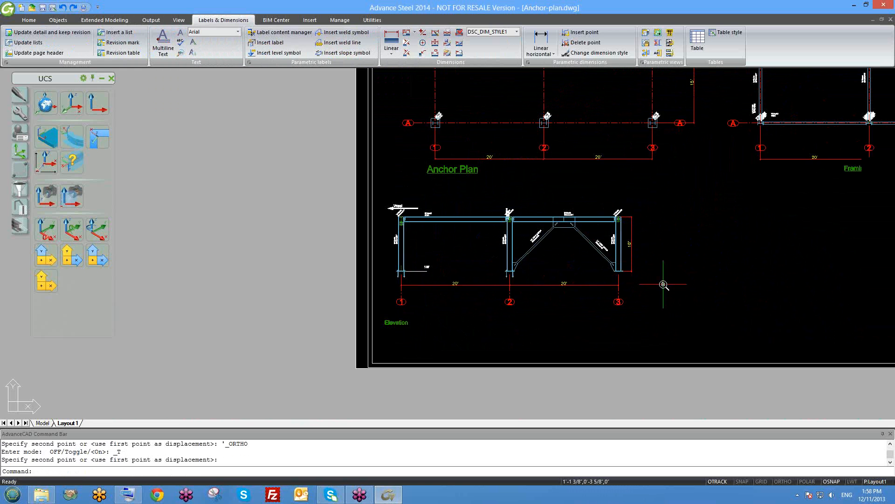
pyautogui.scroll(-2, 663, 284)
# Step: Switch to the 6.dwg model and orbit the frame to view it from the side opposite the South arrow
pyautogui.hotkey('ctrl', 'Tab')
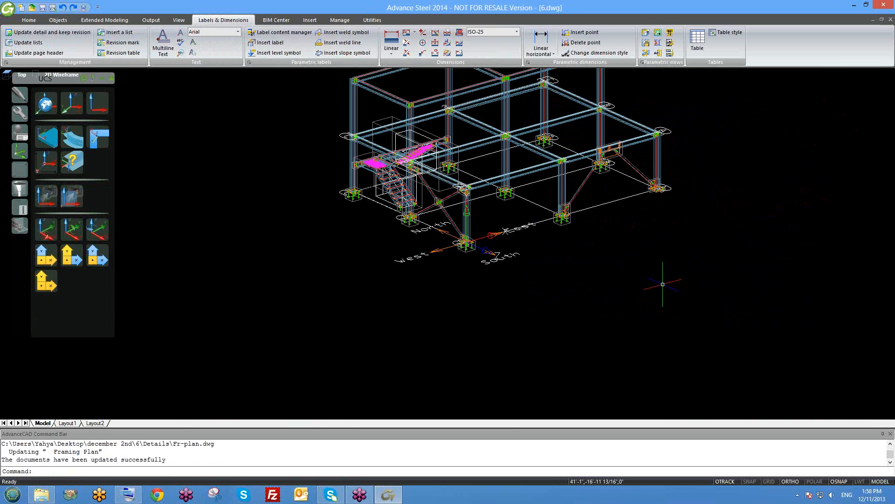
pyautogui.scroll(-2, 650, 254)
pyautogui.moveTo(650, 246)
pyautogui.keyDown('shift'); pyautogui.mouseDown(button='middle')
pyautogui.moveTo(658, 240)
pyautogui.moveTo(653, 246)
pyautogui.mouseUp(button='middle'); pyautogui.keyUp('shift')
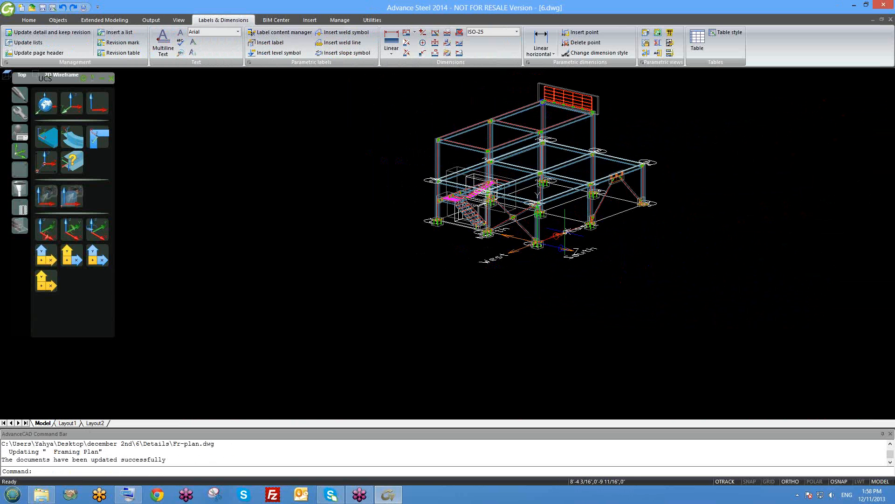
pyautogui.keyDown('shift'); pyautogui.moveTo(499, 228); pyautogui.dragTo(695, 237, button='middle'); pyautogui.keyUp('shift')
pyautogui.scroll(2, 574, 273)
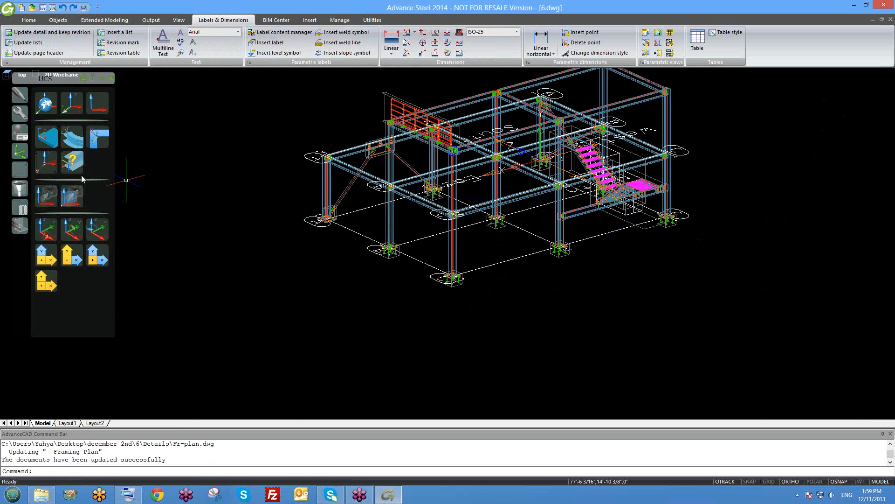
# Step: Move the UCS origin to the base of the corner column at grids C and 3
pyautogui.click(41, 166)
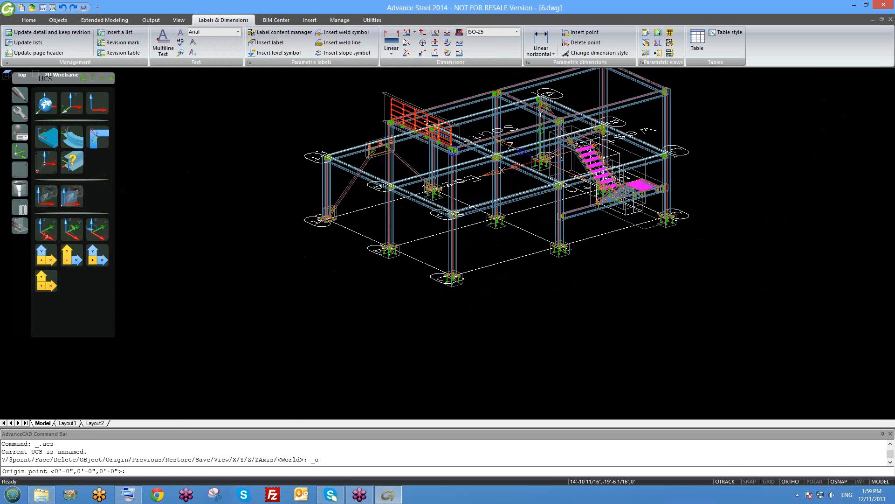
pyautogui.scroll(5, 457, 290)
pyautogui.click(440, 232)
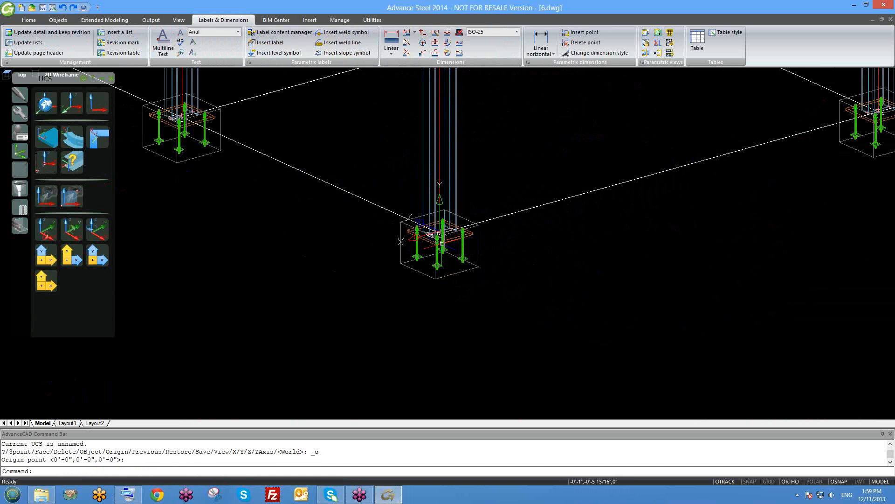
# Step: Align the UCS to a corner coordinate system of the C-3 column's base plate and rotate it twice around Z
pyautogui.click(46, 136)
pyautogui.scroll(2, 450, 217)
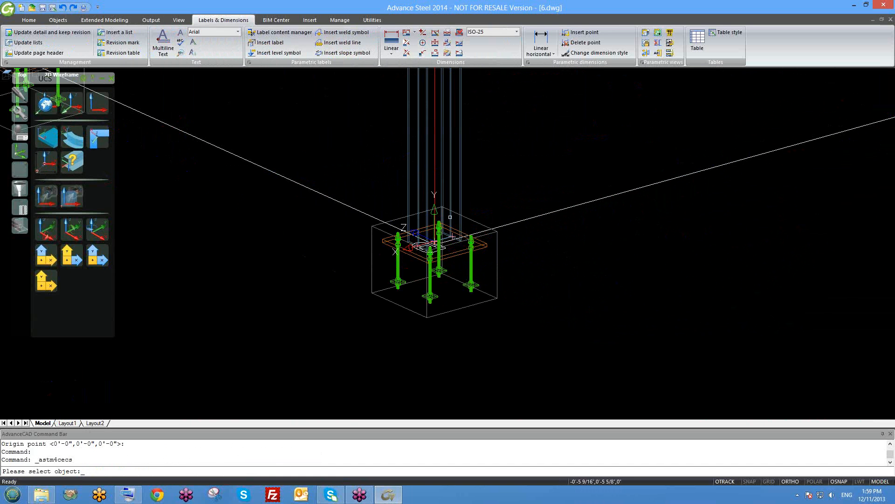
pyautogui.click(486, 243)
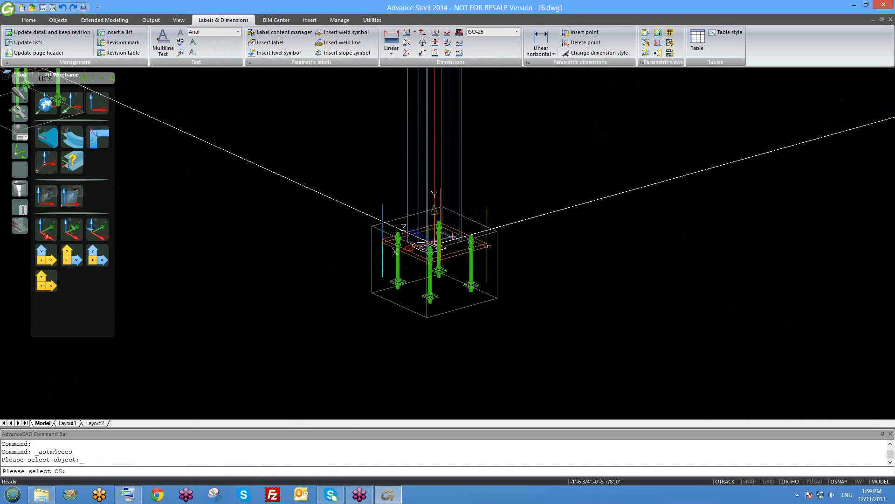
pyautogui.click(487, 212)
pyautogui.rightClick(487, 212)
pyautogui.keyDown('shift'); pyautogui.moveTo(497, 291); pyautogui.dragTo(488, 285, button='middle'); pyautogui.keyUp('shift')
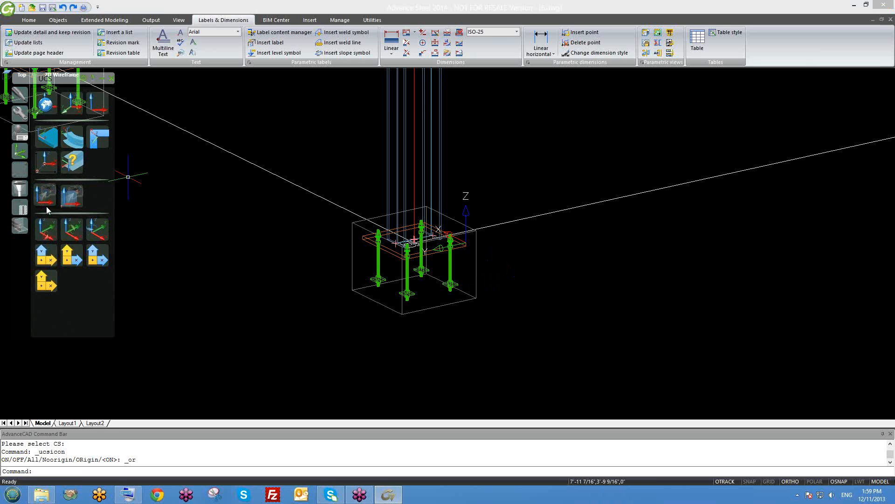
pyautogui.click(102, 235)
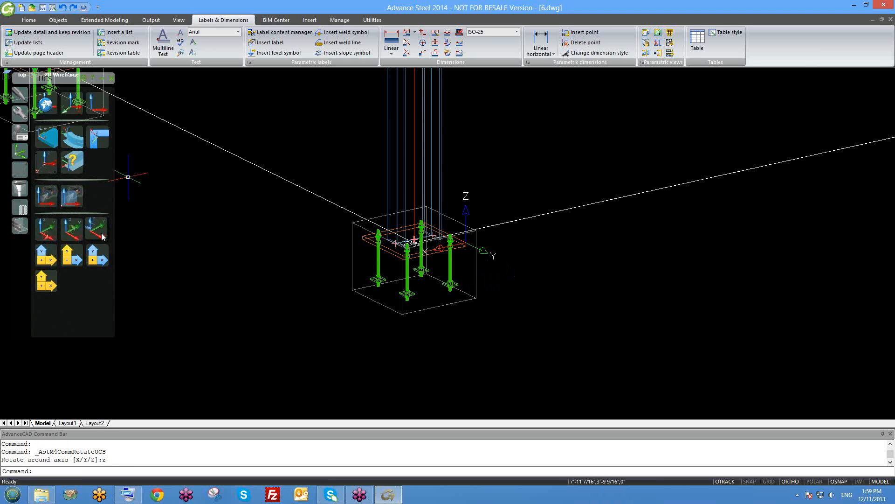
pyautogui.click(102, 235)
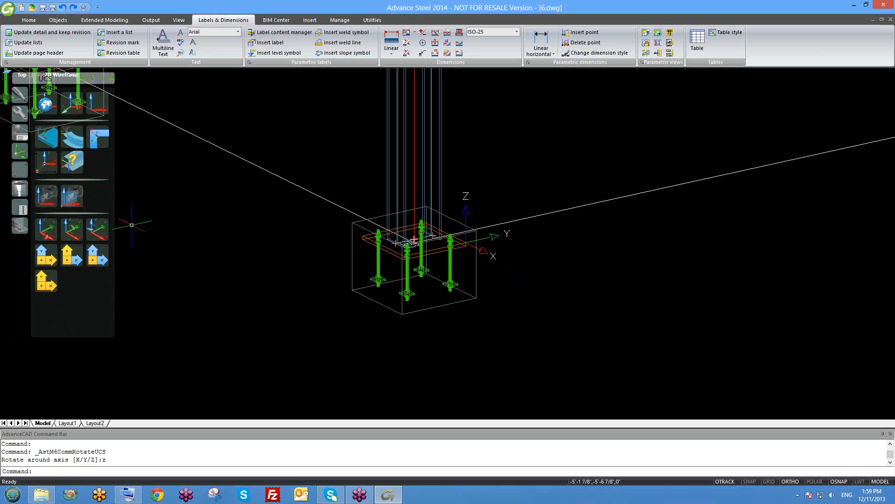
# Step: Rotate the UCS around Y until X points up, and show the plan view of the current UCS
pyautogui.click(72, 232)
pyautogui.click(72, 233)
pyautogui.moveTo(442, 270); pyautogui.dragTo(391, 265, button='middle')
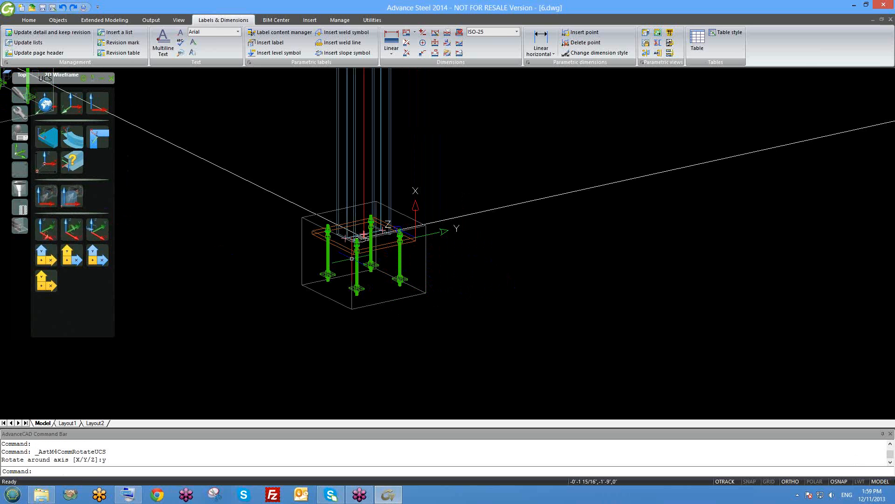
pyautogui.scroll(-6, 362, 234)
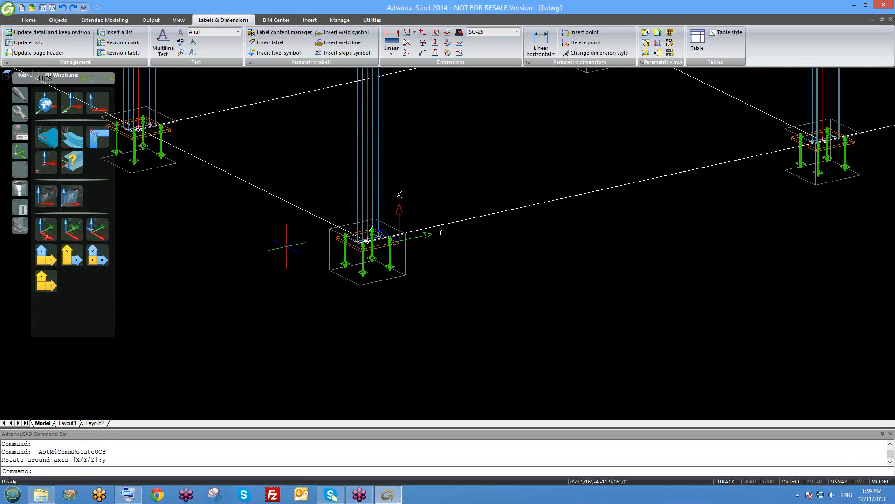
pyautogui.write('plan')
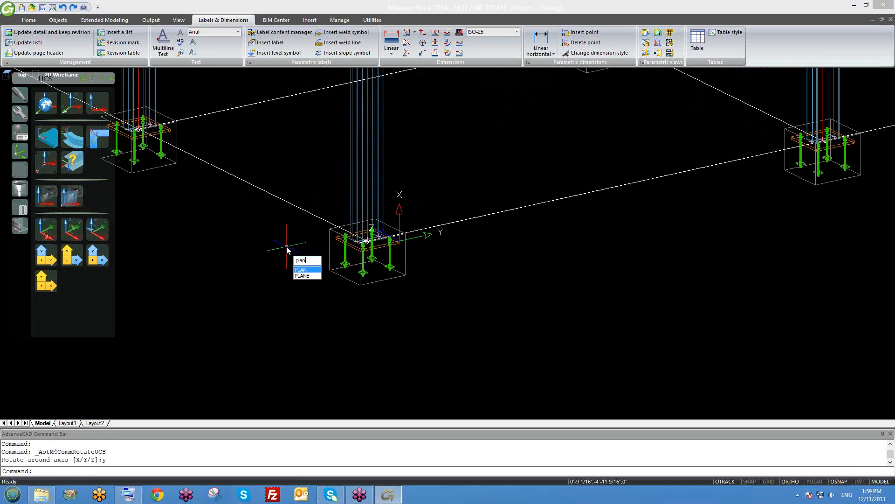
pyautogui.press('Return')
pyautogui.press('Return')
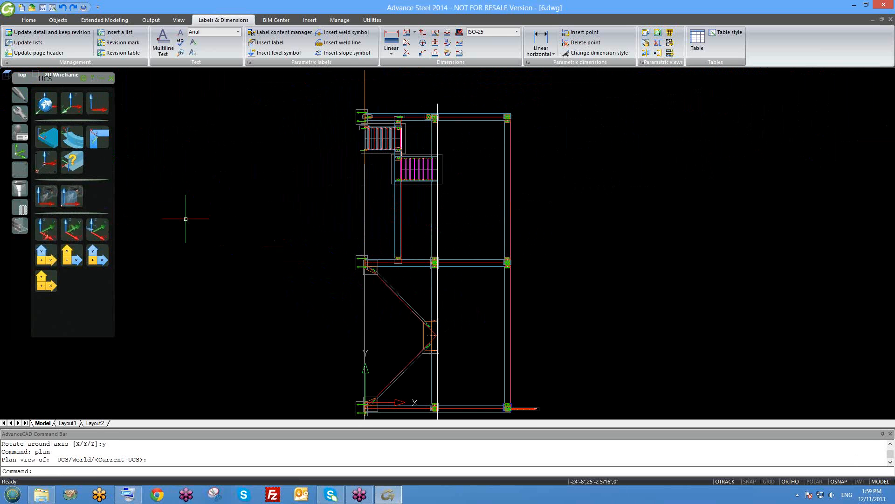
# Step: Set the model view to Aerial, Right Rear, with the UCS at the corner column base in sight
pyautogui.scroll(-2, 241, 238)
pyautogui.keyDown('shift'); pyautogui.moveTo(241, 237); pyautogui.dragTo(472, 274, button='middle'); pyautogui.keyUp('shift')
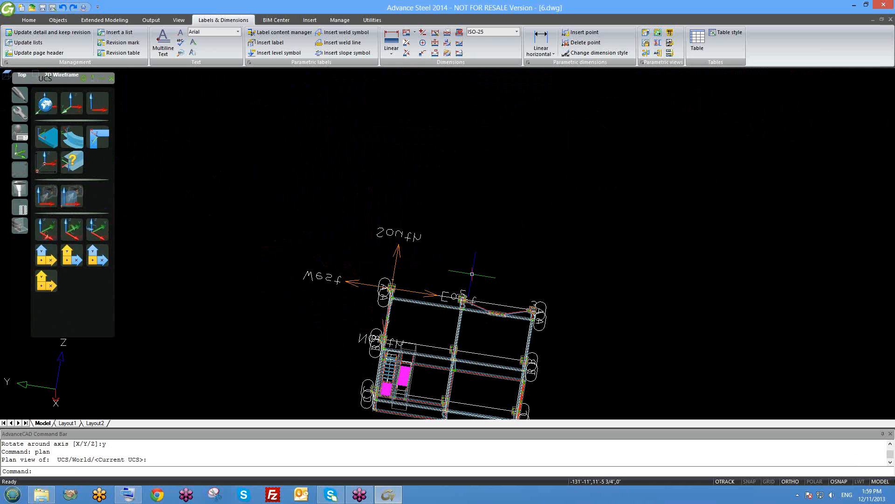
pyautogui.keyDown('shift'); pyautogui.moveTo(470, 182); pyautogui.dragTo(338, 124, button='middle'); pyautogui.keyUp('shift')
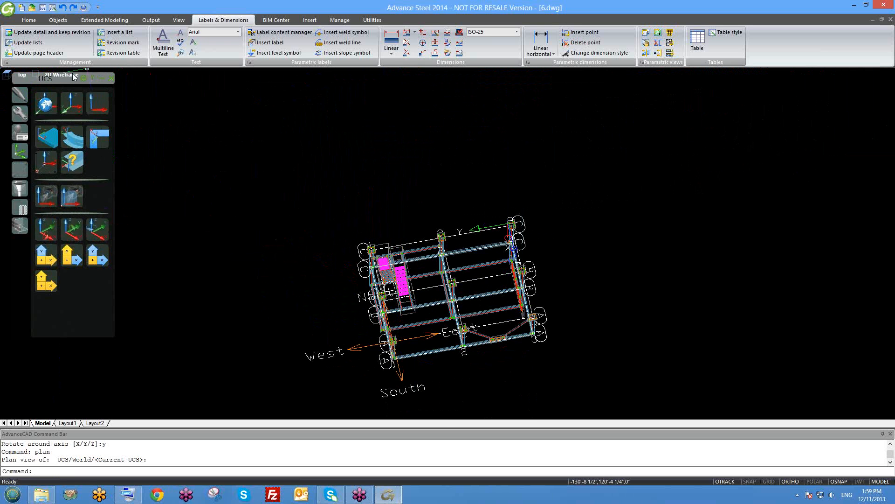
pyautogui.click(41, 97)
pyautogui.click(55, 75)
pyautogui.click(21, 75)
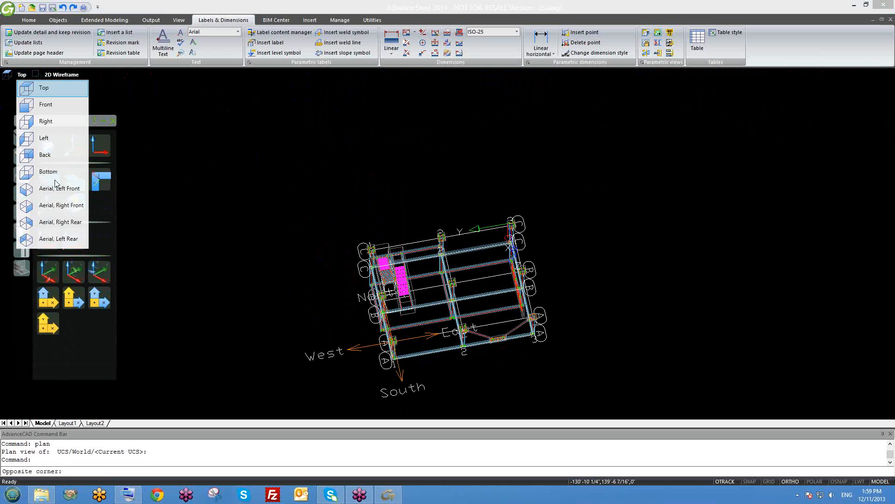
pyautogui.click(53, 223)
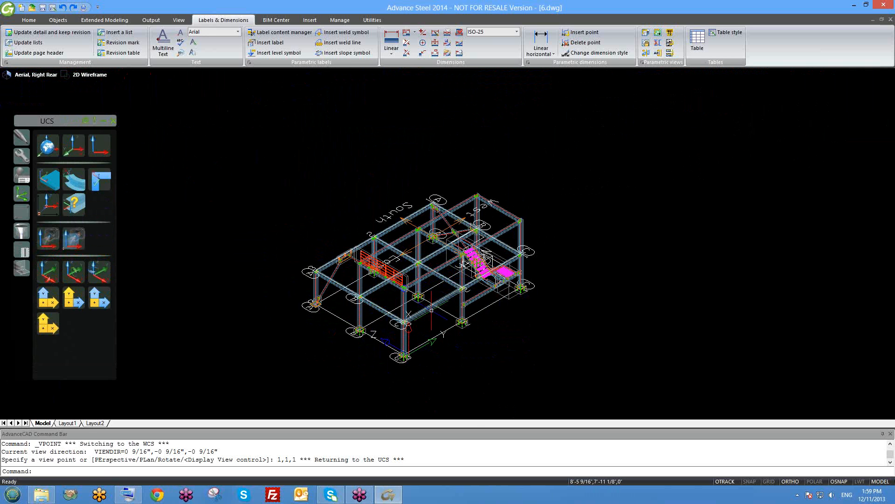
pyautogui.scroll(5, 429, 311)
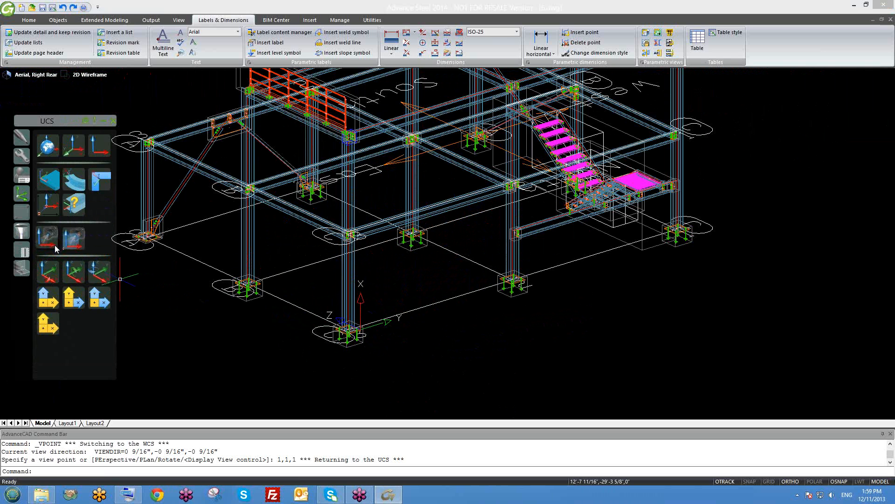
pyautogui.scroll(2, 190, 314)
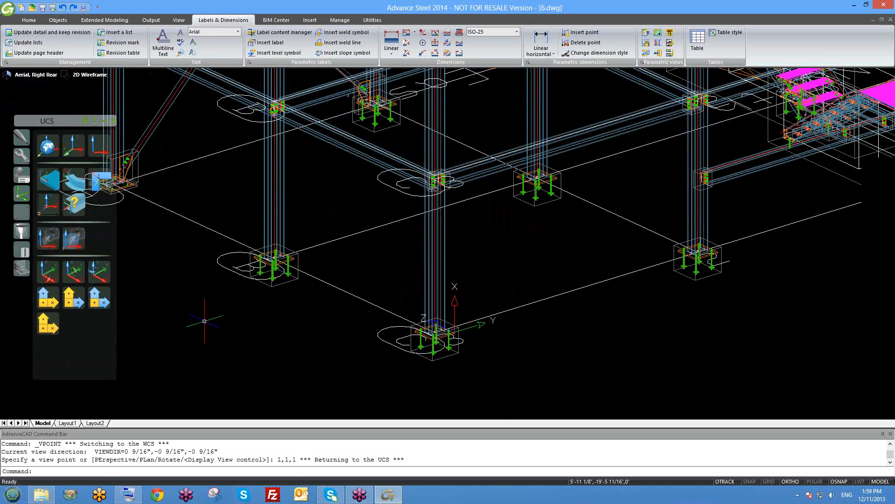
# Step: Rotate the UCS once each around Y, Z and X so that Y points up and X runs along grid C
pyautogui.click(72, 271)
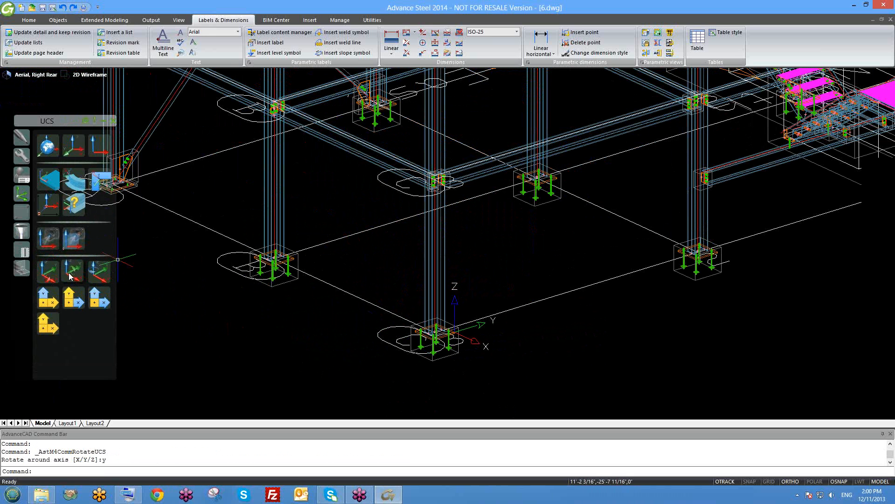
pyautogui.click(98, 276)
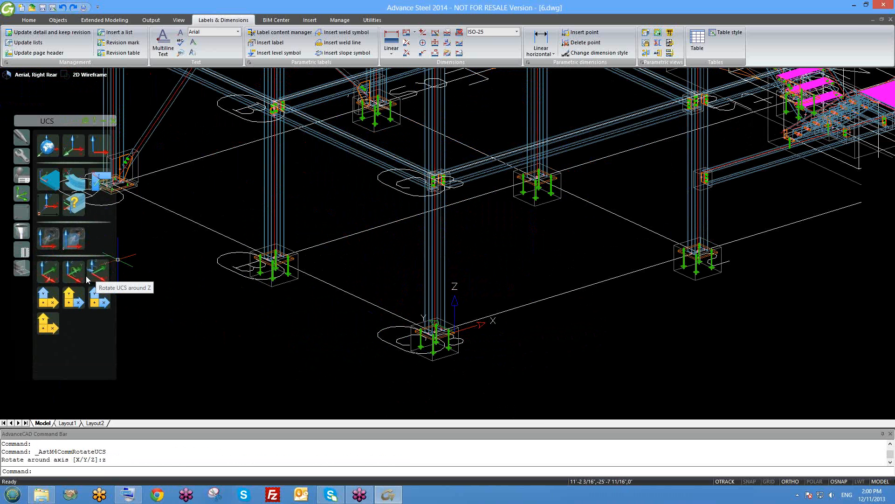
pyautogui.click(43, 276)
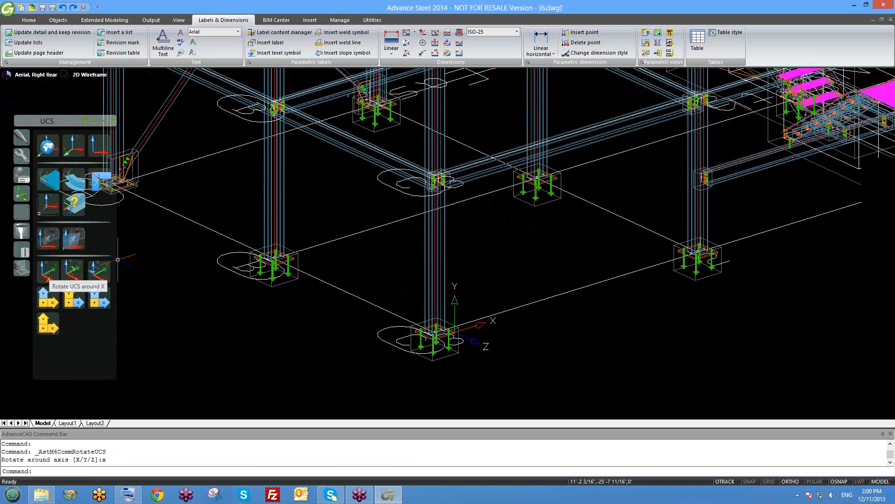
pyautogui.moveTo(480, 365); pyautogui.dragTo(467, 325, button='middle')
pyautogui.scroll(2, 468, 326)
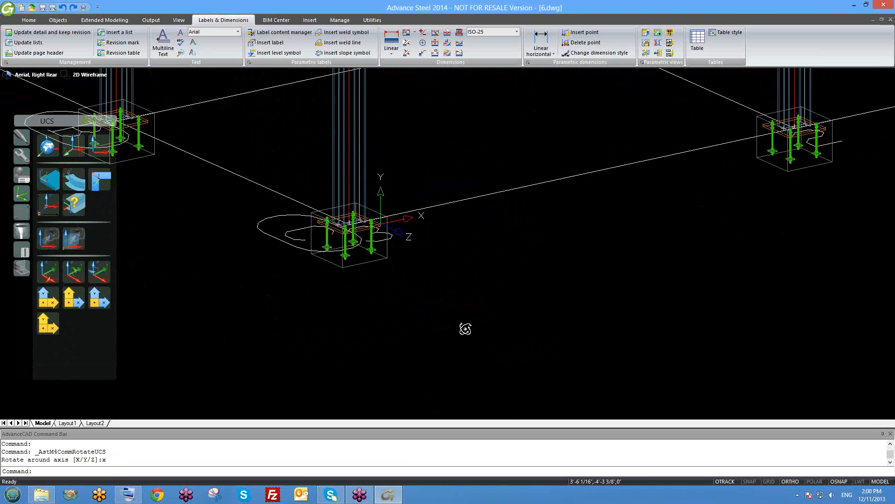
pyautogui.scroll(-3, 422, 302)
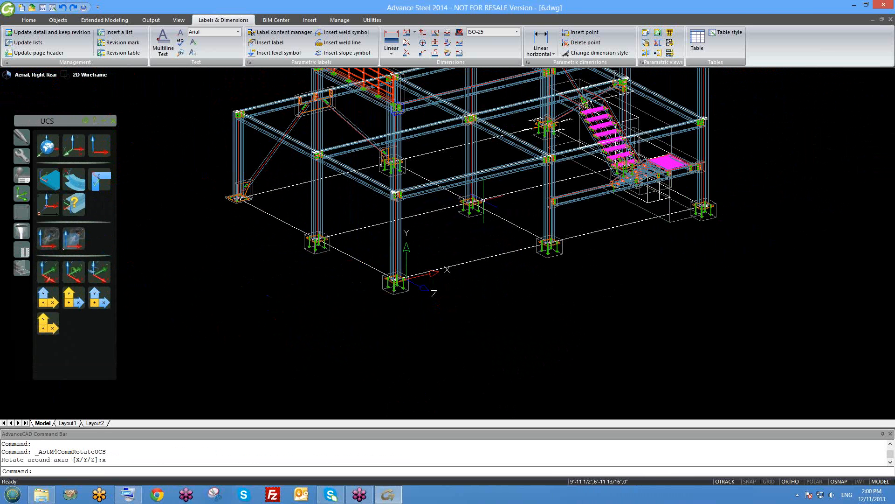
pyautogui.scroll(-2, 606, 242)
pyautogui.keyDown('shift'); pyautogui.moveTo(618, 251); pyautogui.dragTo(617, 239, button='middle'); pyautogui.keyUp('shift')
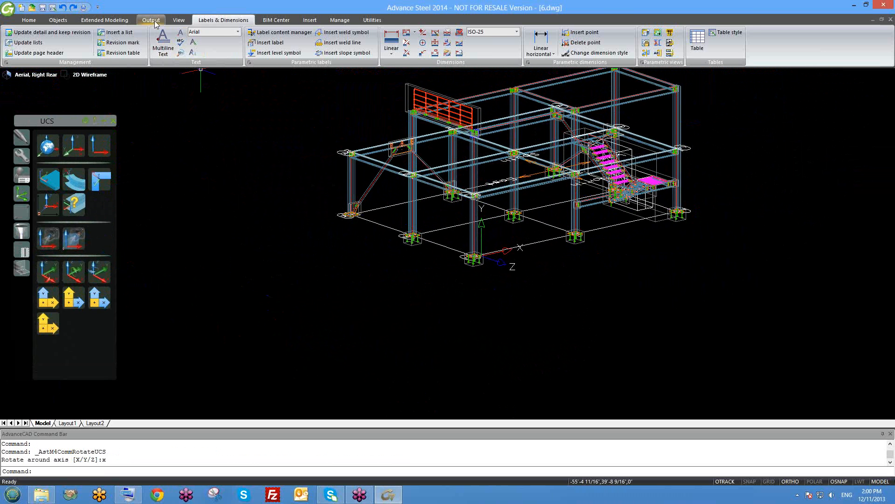
# Step: Create a quick document in the user Elevation Drawing style at 1/4"=1'-0", adding it to the existing drawing Fr-plan.dwg
pyautogui.click(151, 20)
pyautogui.click(203, 41)
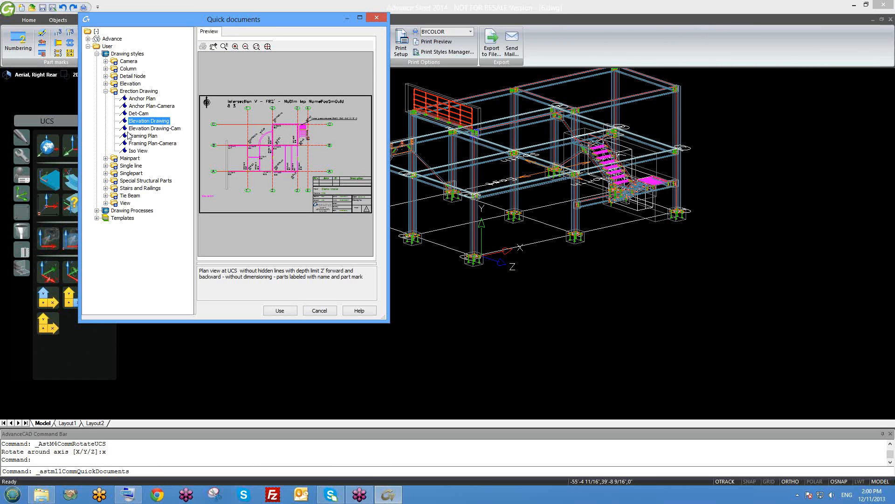
pyautogui.click(284, 311)
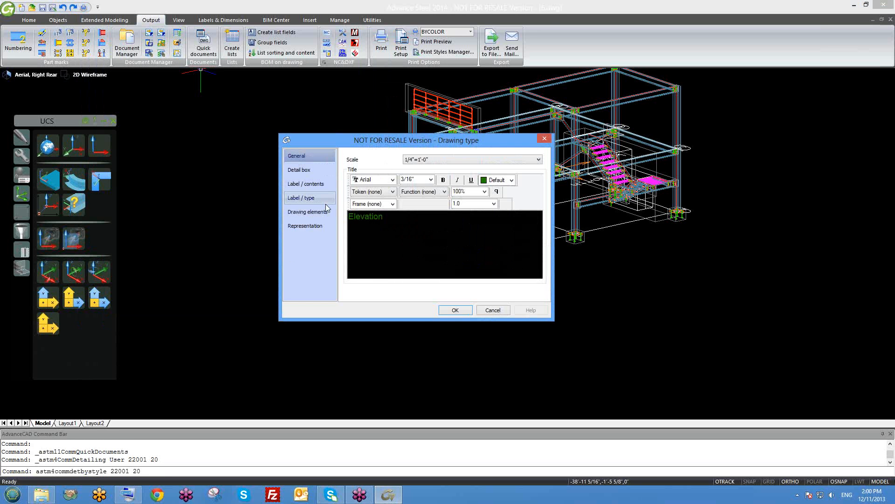
pyautogui.click(460, 311)
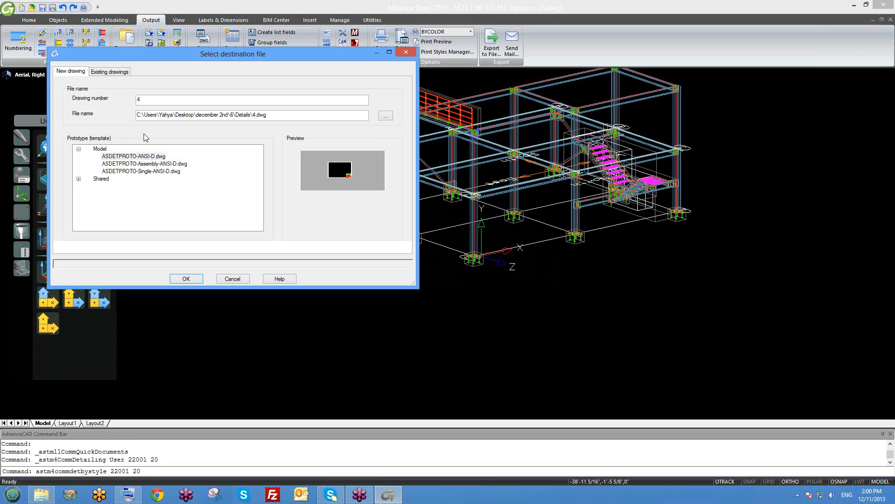
pyautogui.click(110, 72)
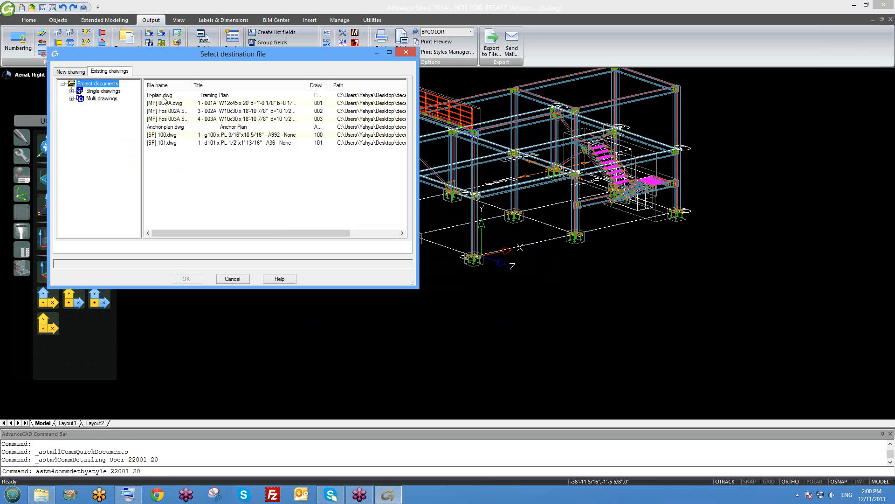
pyautogui.click(163, 95)
pyautogui.click(195, 279)
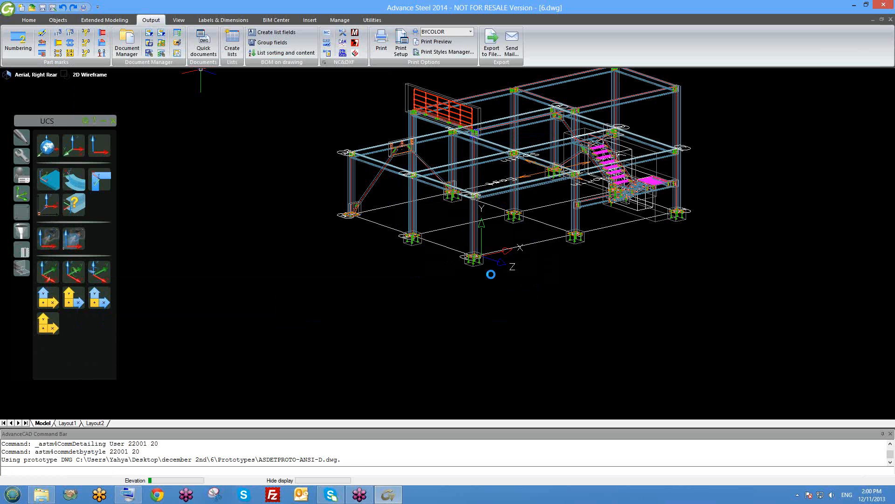
# Step: Preview Fr-plan.dwg among the up-to-date project documents and open that drawing
pyautogui.click(126, 49)
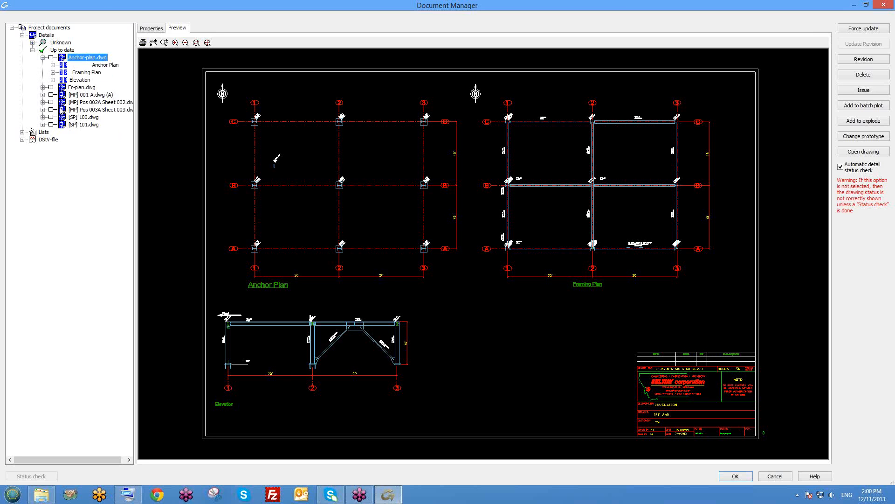
pyautogui.click(43, 57)
pyautogui.click(88, 65)
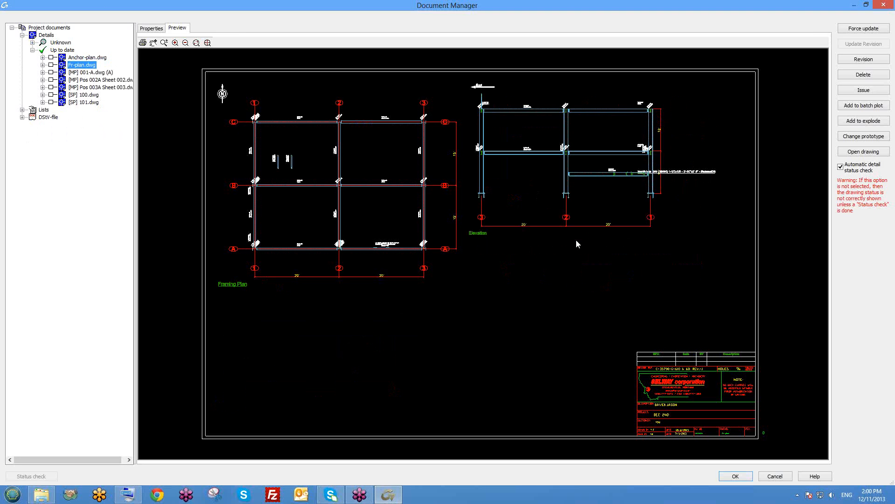
pyautogui.click(859, 156)
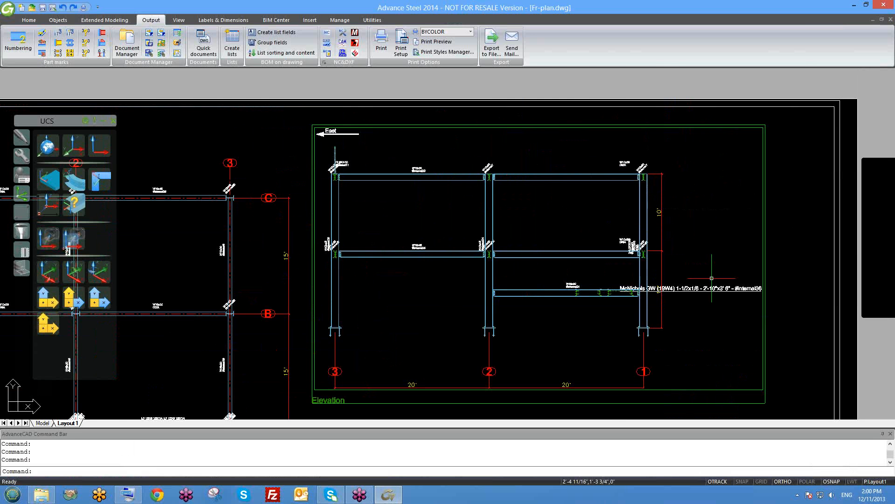
# Step: Delete the long McNichols grating label that crosses the vertical dimension of the elevation
pyautogui.scroll(2, 700, 294)
pyautogui.click(699, 286)
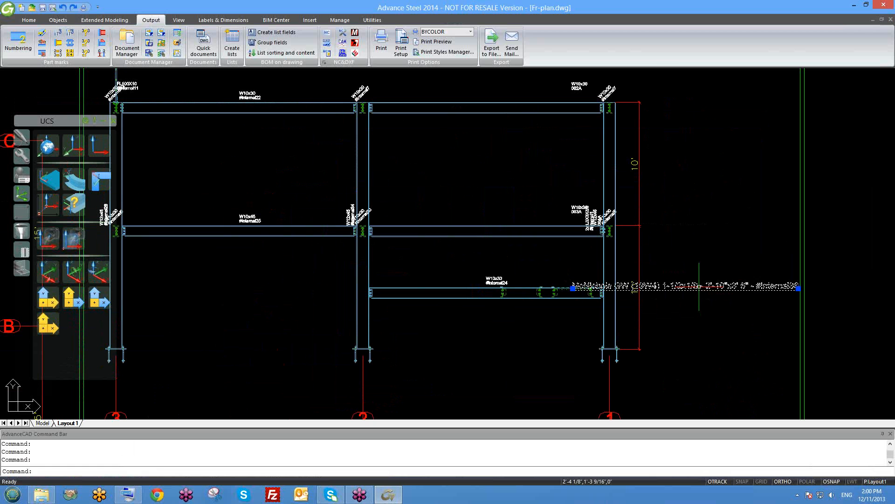
pyautogui.press('Delete')
pyautogui.scroll(2, 542, 299)
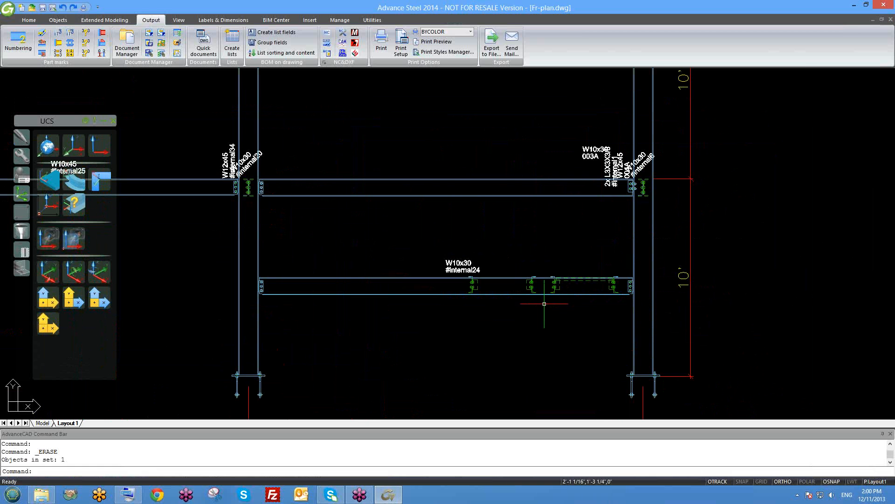
pyautogui.scroll(-4, 522, 289)
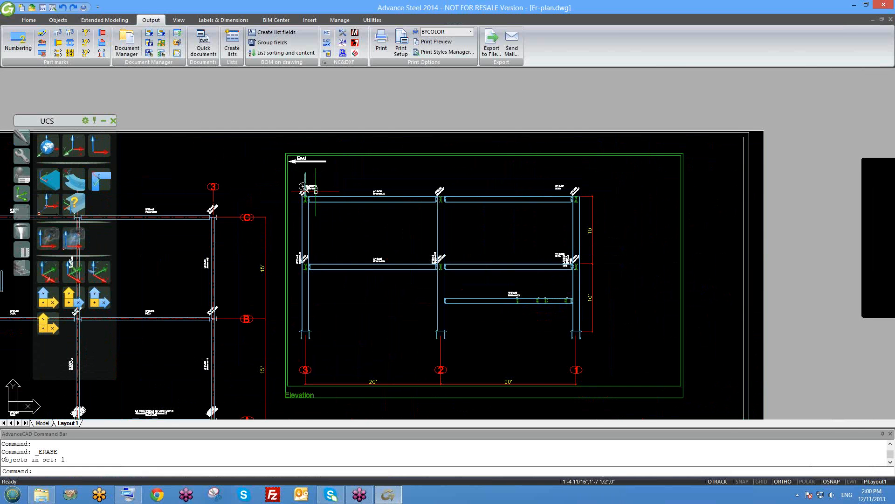
pyautogui.scroll(2, 364, 196)
pyautogui.scroll(-2, 395, 197)
pyautogui.scroll(3, 395, 198)
pyautogui.scroll(-2, 420, 200)
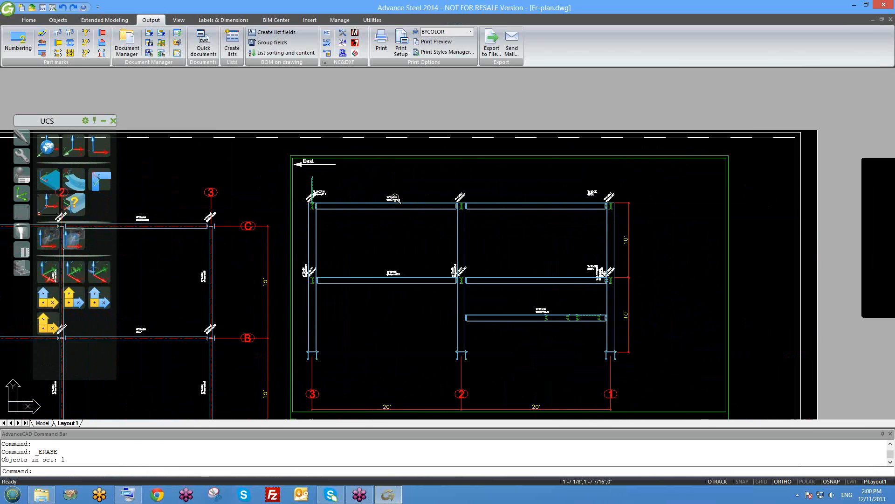
# Step: Cut a downward-looking section through the grid 2 column just above its base plate, using the last view request, automatic width and the view scale
pyautogui.moveTo(580, 239); pyautogui.dragTo(577, 181, button='middle')
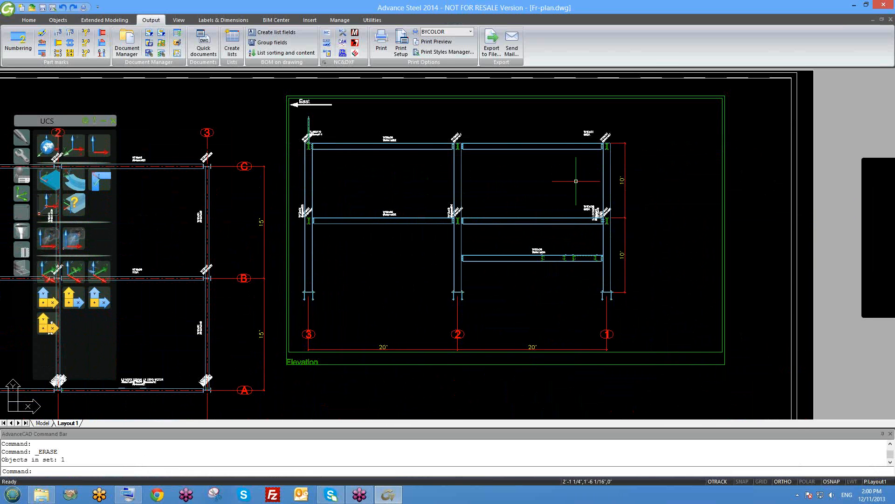
pyautogui.click(224, 19)
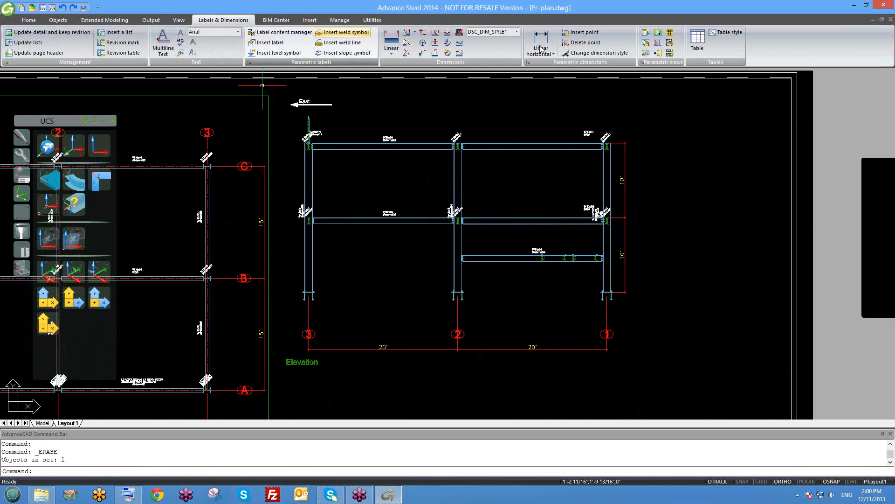
pyautogui.click(646, 53)
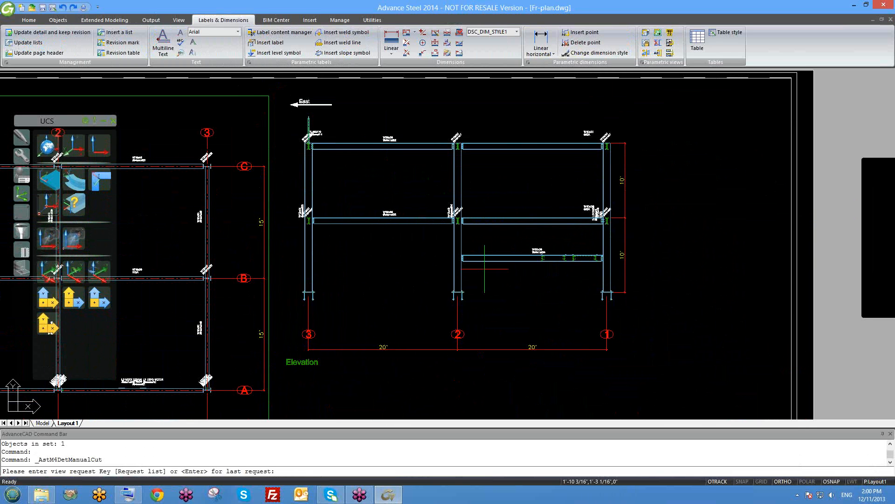
pyautogui.scroll(4, 485, 268)
pyautogui.press('Return')
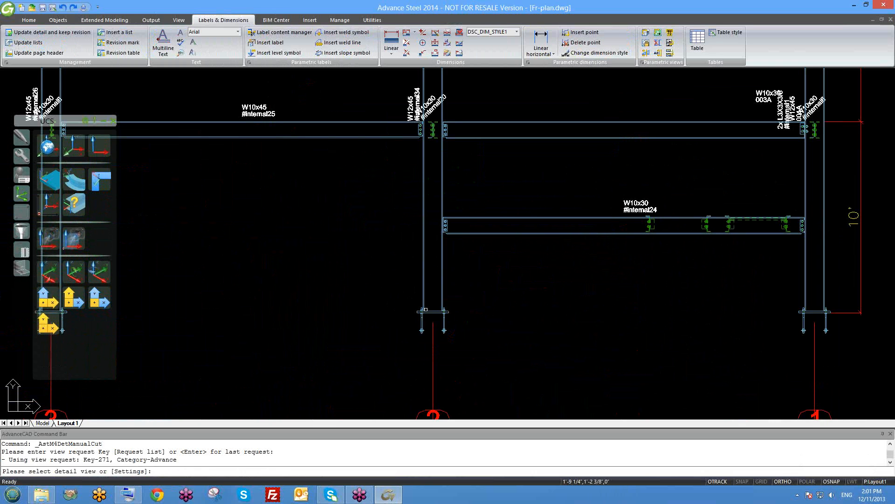
pyautogui.click(426, 309)
pyautogui.click(471, 296)
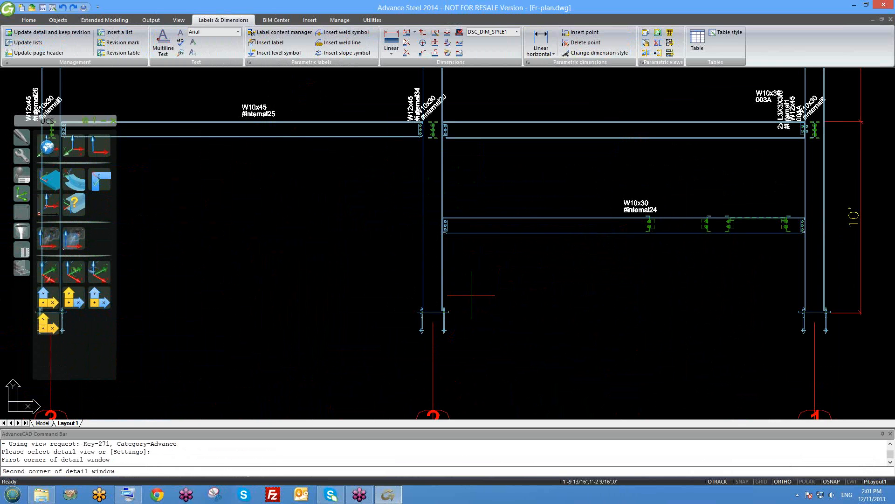
pyautogui.click(386, 304)
pyautogui.click(390, 358)
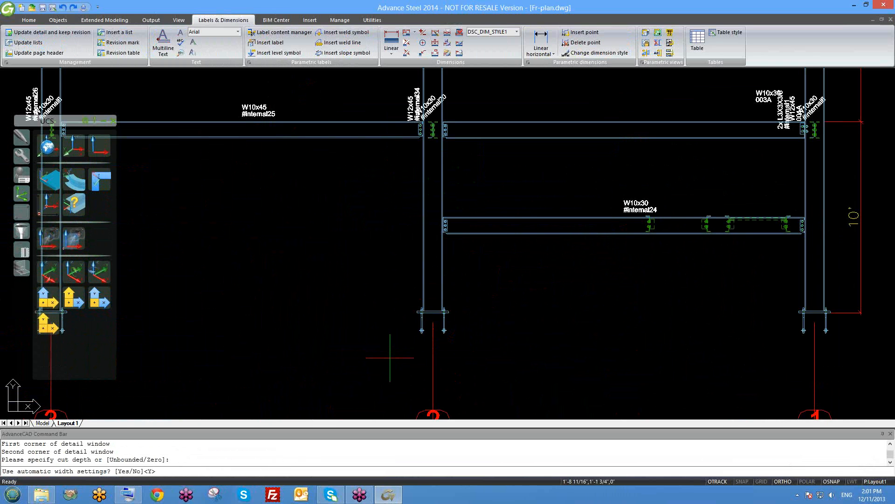
pyautogui.press('Return')
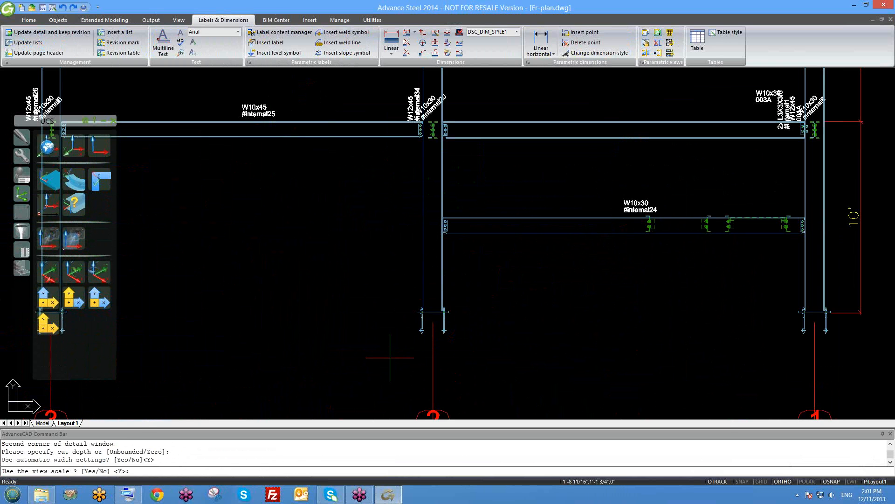
pyautogui.scroll(-6, 402, 289)
pyautogui.scroll(6, 351, 122)
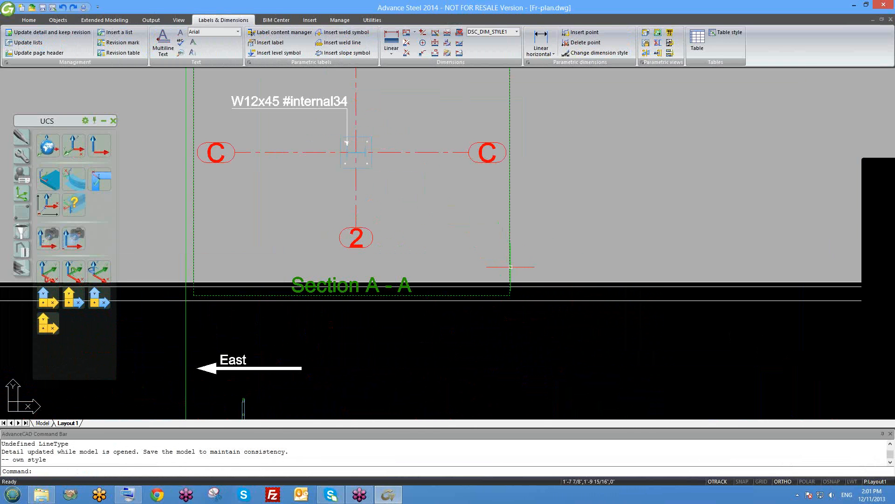
# Step: Move the Section A - A view, with ortho off, to the empty space beside the elevation's grid line 1, and save the drawing
pyautogui.scroll(-3, 507, 265)
pyautogui.write('m')
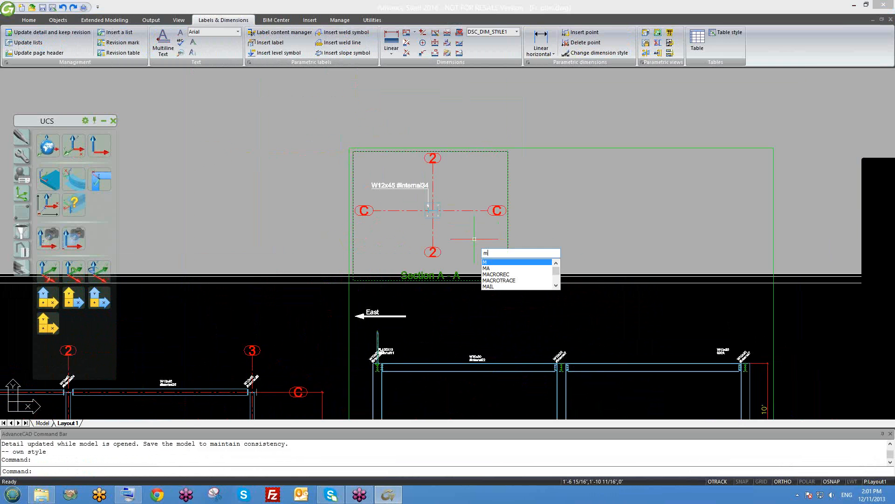
pyautogui.press('Return')
pyautogui.moveTo(545, 331); pyautogui.dragTo(417, 208, button='middle')
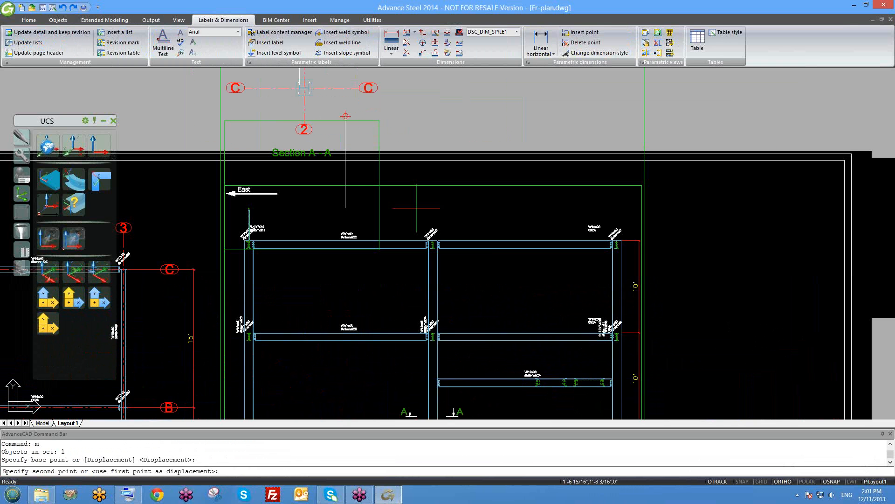
pyautogui.press('F8')
pyautogui.moveTo(559, 328); pyautogui.dragTo(378, 134, button='middle')
pyautogui.scroll(-1, 403, 113)
pyautogui.click(530, 213)
pyautogui.scroll(3, 495, 215)
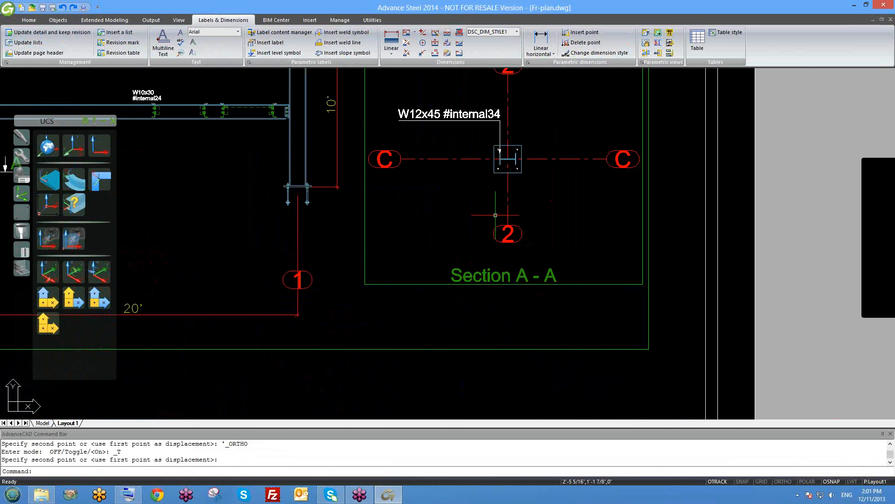
pyautogui.scroll(-3, 558, 188)
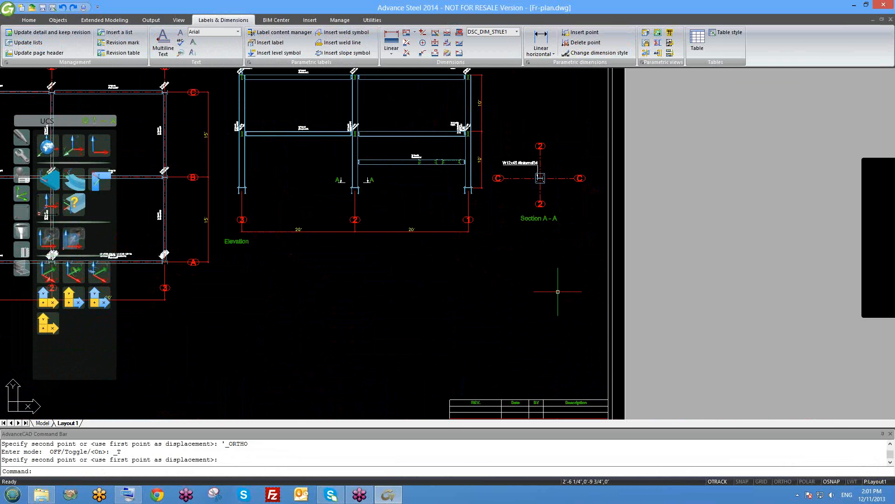
pyautogui.hotkey('ctrl', 's')
# Step: Move the Elevation title from the view's corner to beneath the grid 2 to 1 dimension
pyautogui.moveTo(369, 216); pyautogui.dragTo(420, 270, button='middle')
pyautogui.scroll(6, 303, 311)
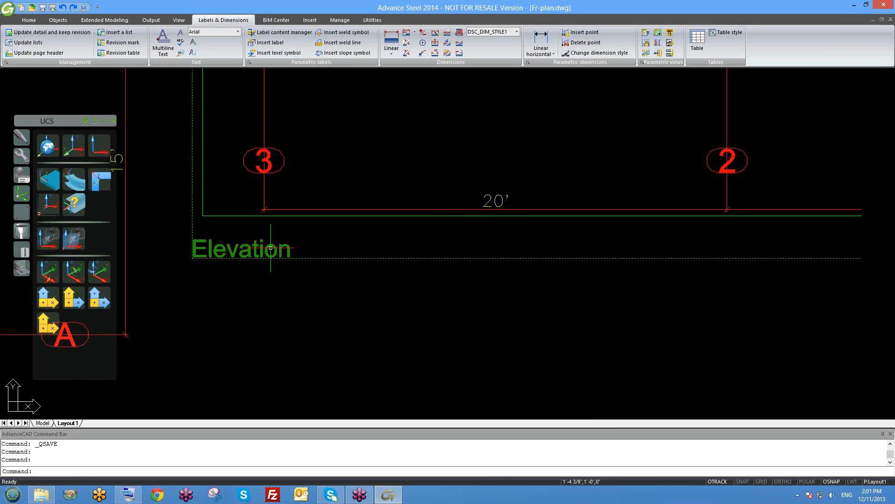
pyautogui.click(270, 248)
pyautogui.scroll(-5, 270, 248)
pyautogui.write('m')
pyautogui.press('Return')
pyautogui.click(266, 250)
pyautogui.click(500, 245)
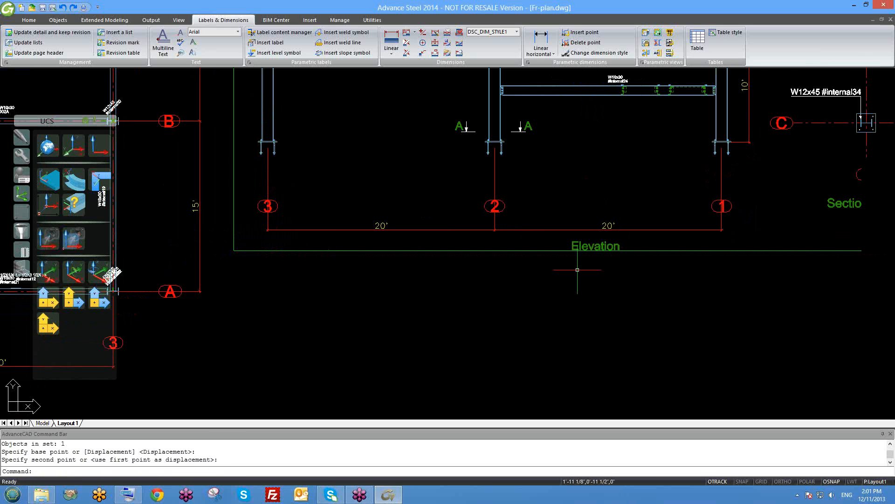
# Step: Check the arrangement of the whole sheet and close Fr-plan.dwg, saving its changes
pyautogui.scroll(-3, 580, 273)
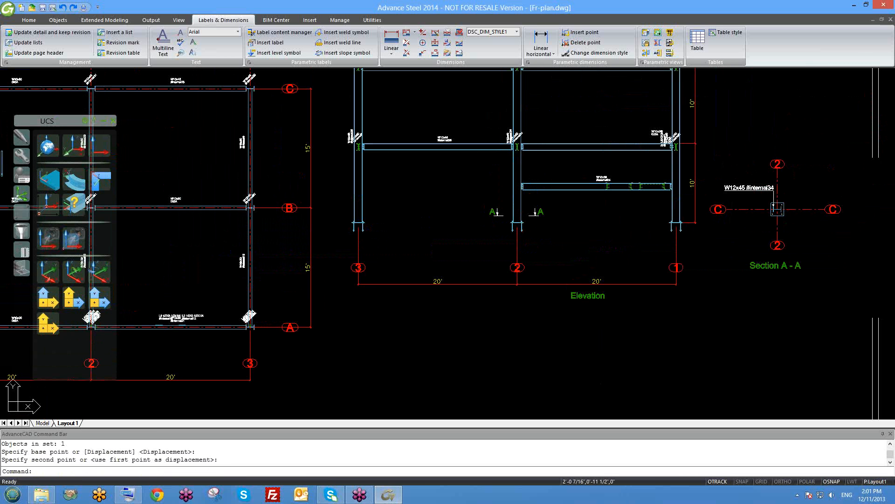
pyautogui.moveTo(639, 225); pyautogui.dragTo(625, 286, button='middle')
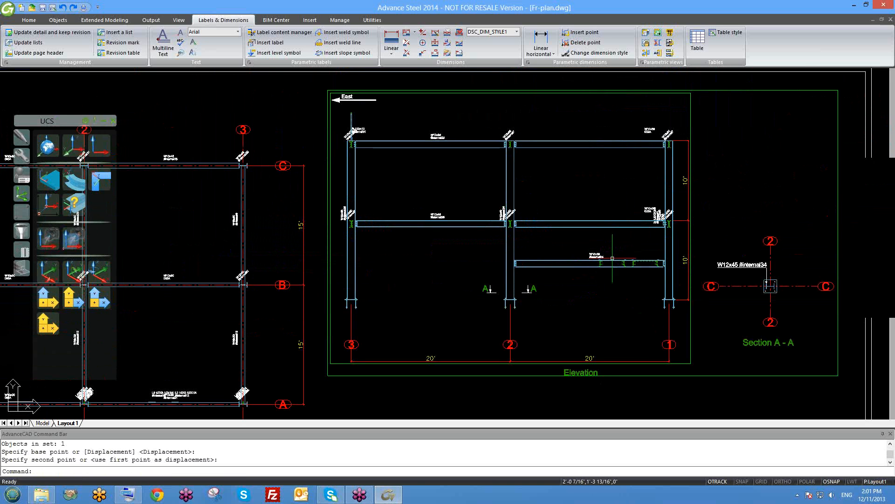
pyautogui.scroll(-5, 603, 239)
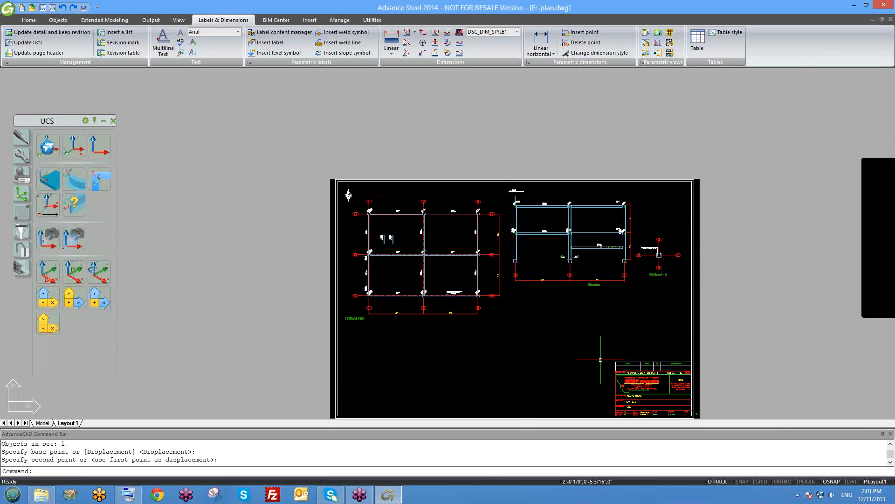
pyautogui.scroll(3, 601, 360)
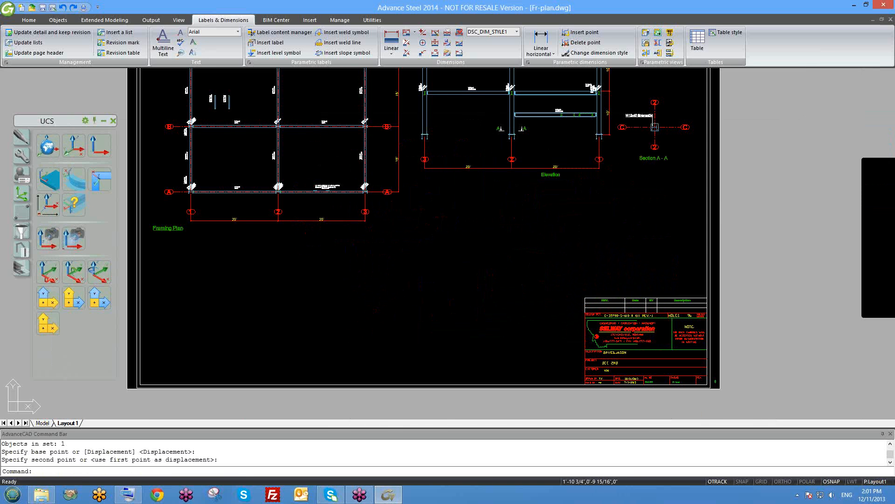
pyautogui.moveTo(546, 228); pyautogui.dragTo(582, 311, button='middle')
pyautogui.click(890, 20)
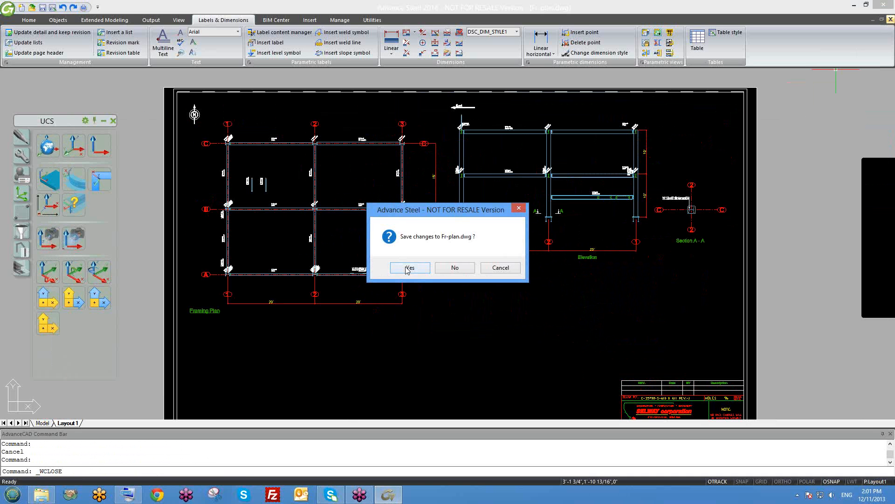
pyautogui.click(409, 267)
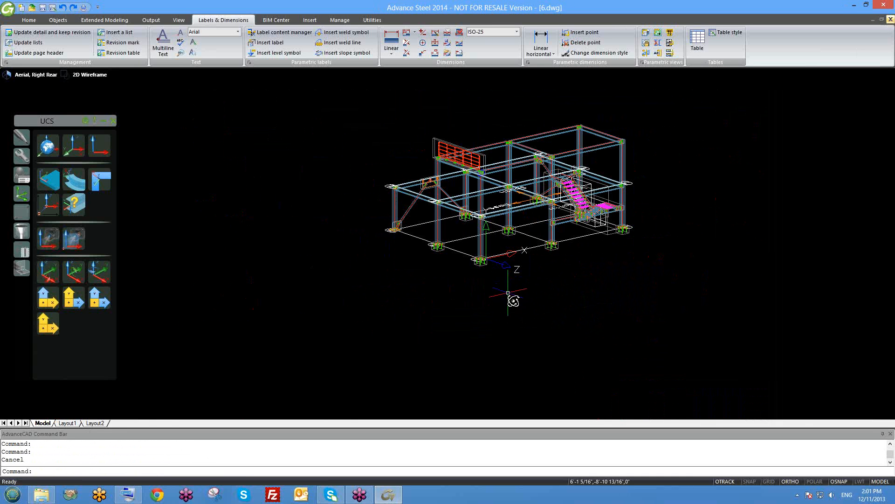
# Step: Orbit the 6.dwg model until its opposite side, with the stairs and the compass arrows, faces the viewer
pyautogui.keyDown('shift'); pyautogui.moveTo(500, 282); pyautogui.dragTo(498, 297, button='middle'); pyautogui.keyUp('shift')
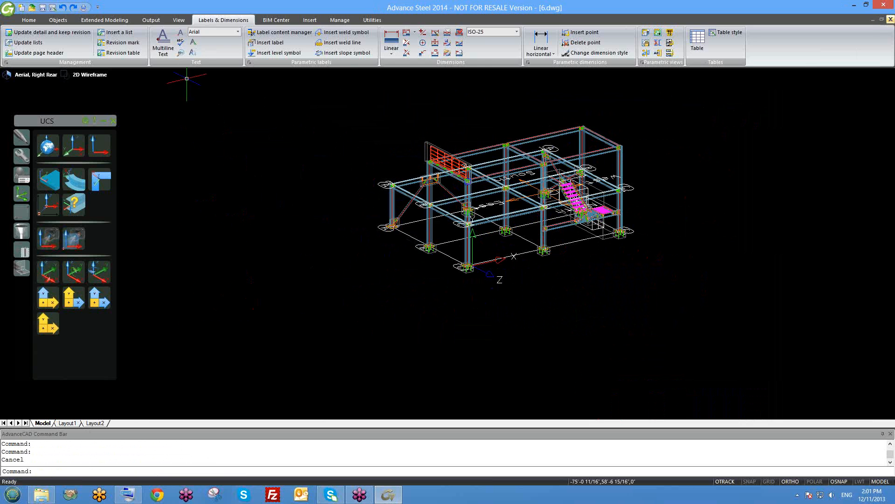
pyautogui.click(169, 20)
pyautogui.click(151, 20)
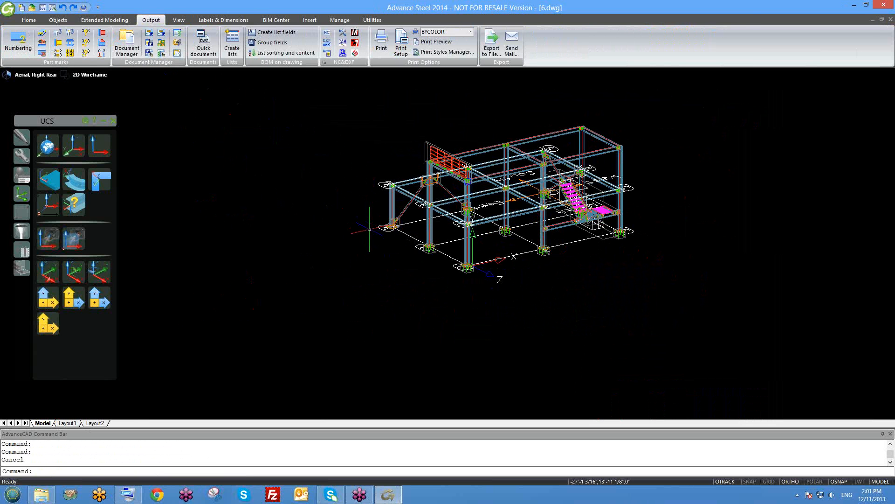
pyautogui.keyDown('shift'); pyautogui.moveTo(370, 258); pyautogui.dragTo(485, 255, button='middle'); pyautogui.keyUp('shift')
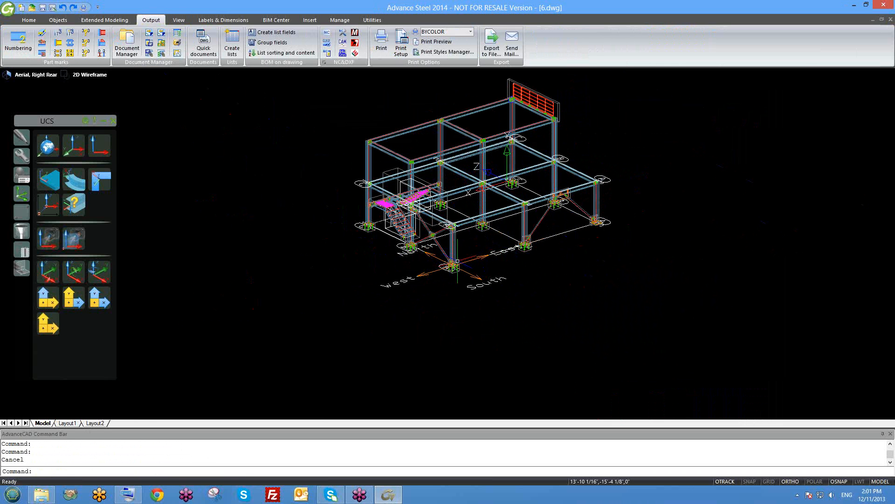
# Step: Examine the stairs side of the frame and the column bases around the compass arrows
pyautogui.scroll(5, 454, 269)
pyautogui.scroll(-4, 451, 272)
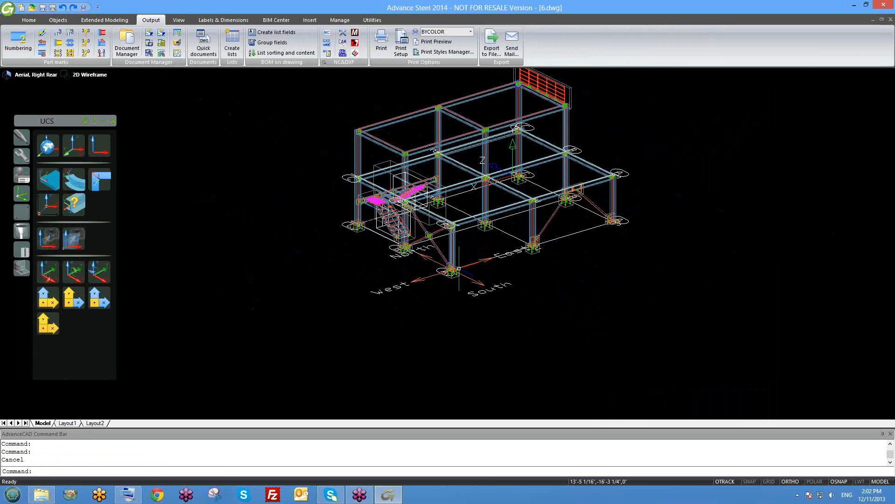
pyautogui.scroll(2, 459, 277)
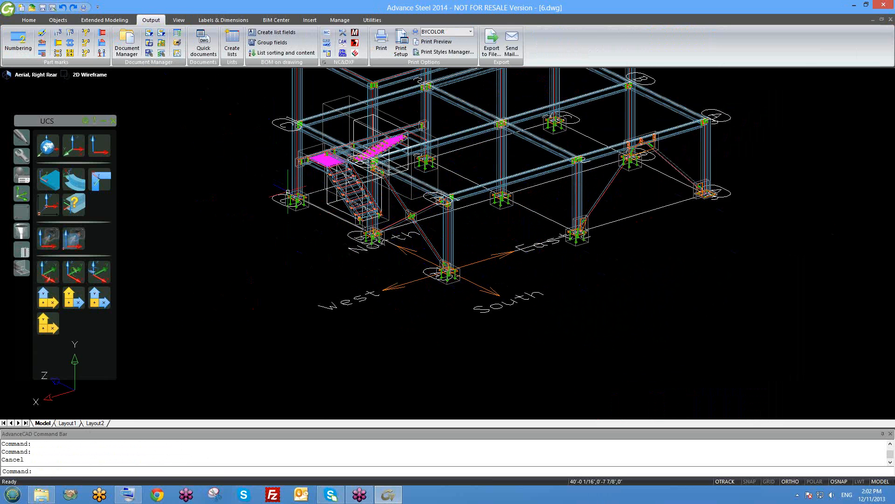
pyautogui.scroll(-2, 307, 223)
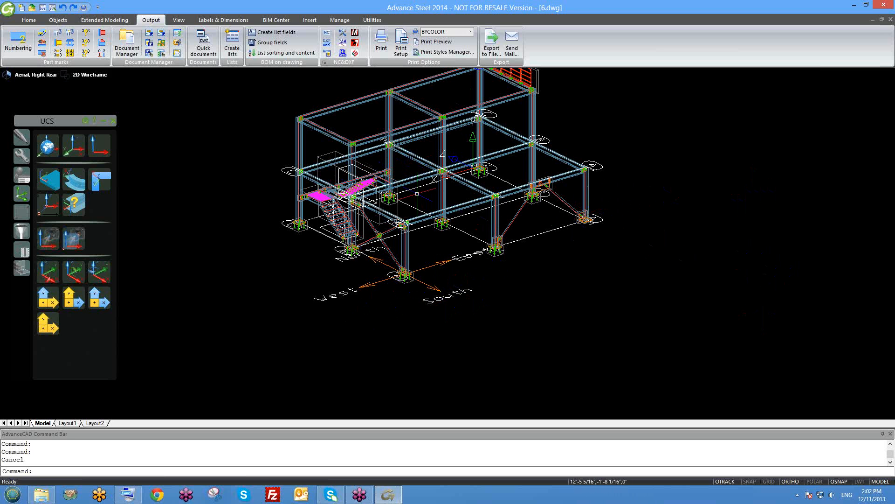
pyautogui.keyDown('shift'); pyautogui.moveTo(474, 232); pyautogui.dragTo(435, 269, button='middle'); pyautogui.keyUp('shift')
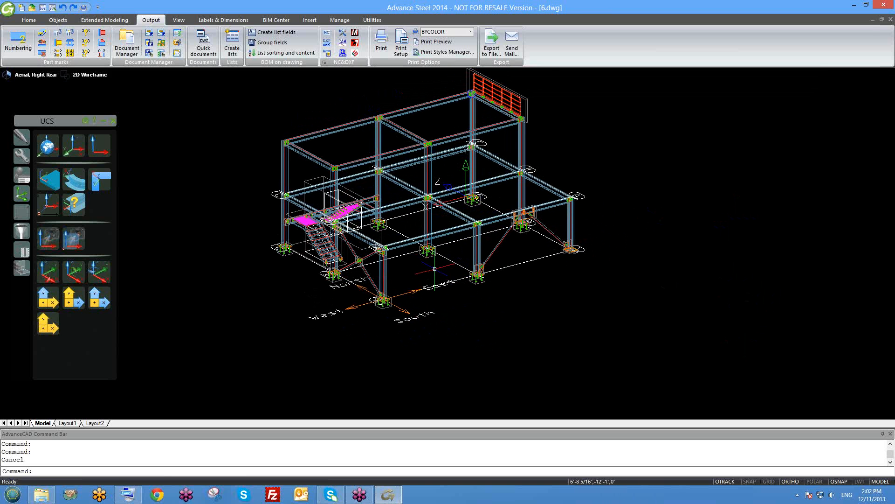
pyautogui.scroll(-3, 416, 265)
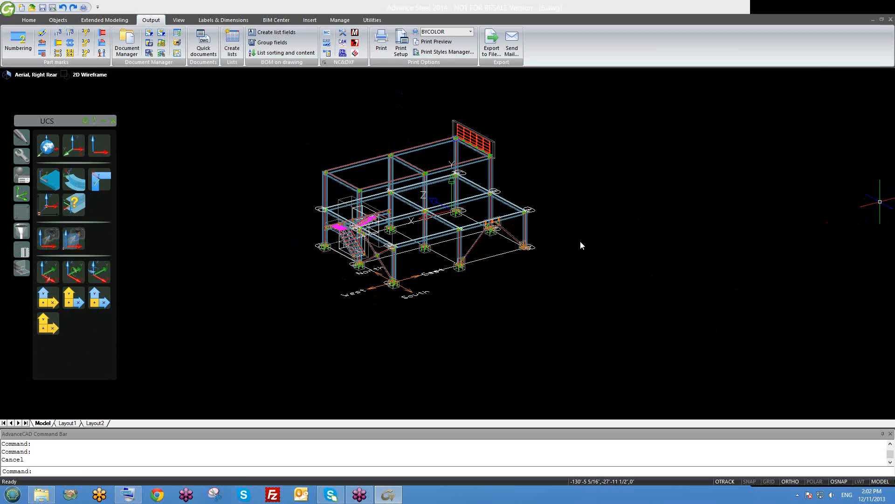
pyautogui.moveTo(580, 241); pyautogui.dragTo(553, 243, button='middle')
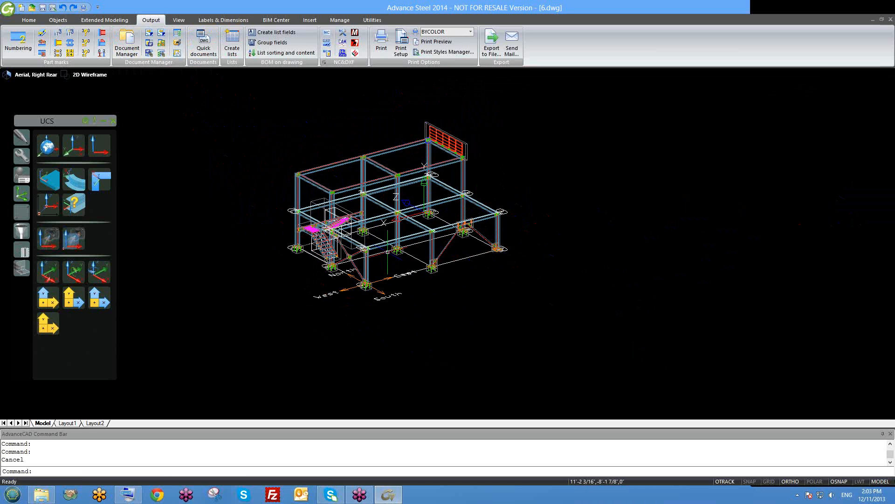
pyautogui.scroll(5, 401, 299)
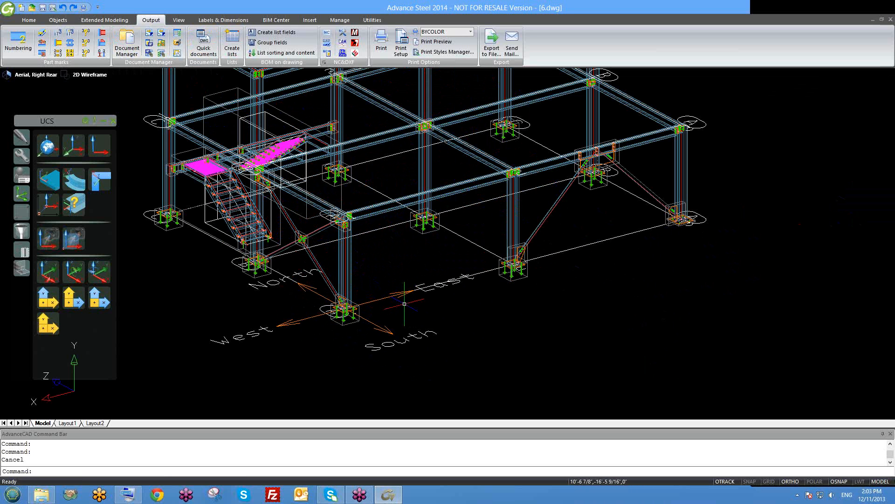
pyautogui.scroll(-5, 372, 312)
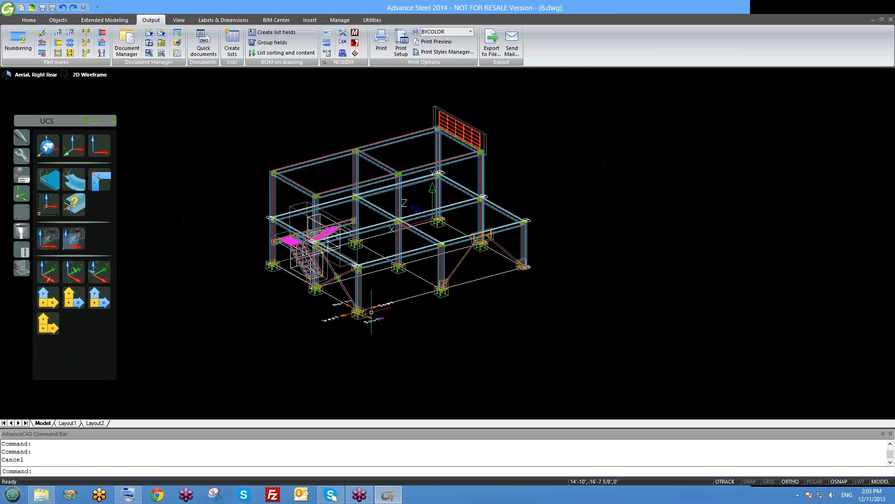
pyautogui.scroll(3, 372, 312)
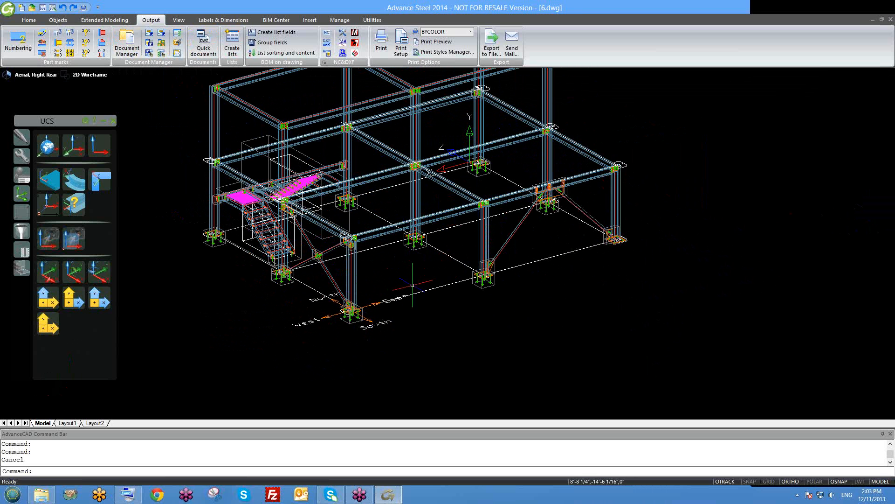
pyautogui.scroll(-3, 368, 322)
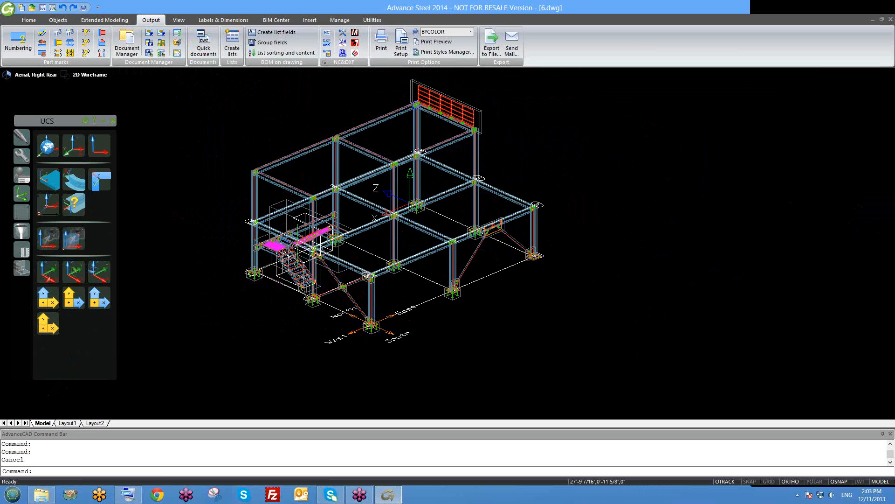
pyautogui.keyDown('shift'); pyautogui.moveTo(421, 308); pyautogui.dragTo(409, 300, button='middle'); pyautogui.keyUp('shift')
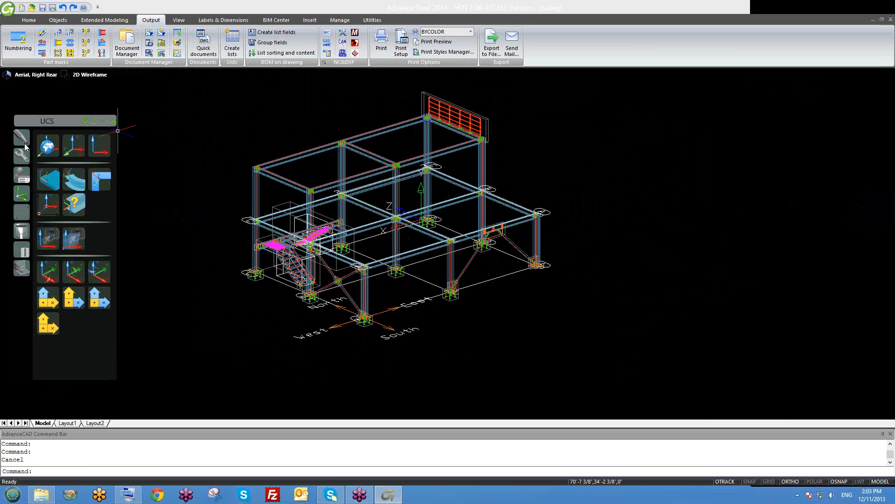
# Step: Move the UCS origin to the base of the corner column where the compass arrows meet
pyautogui.click(48, 204)
pyautogui.scroll(6, 378, 329)
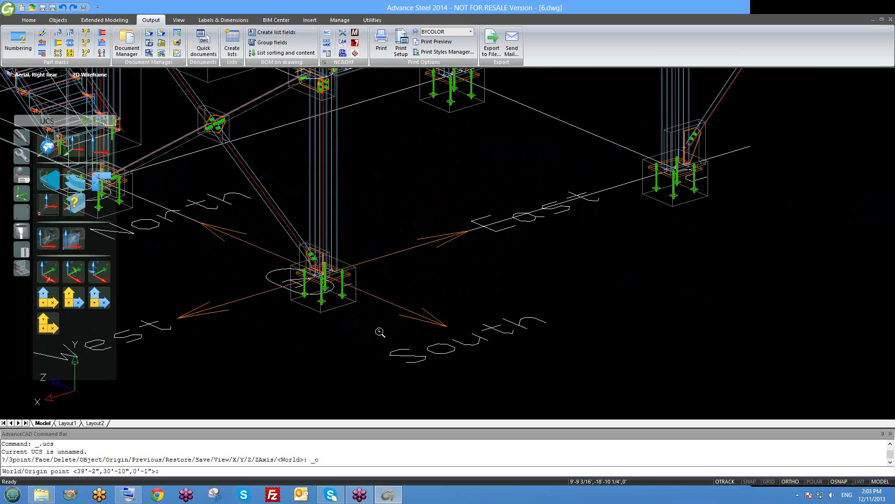
pyautogui.scroll(3, 328, 279)
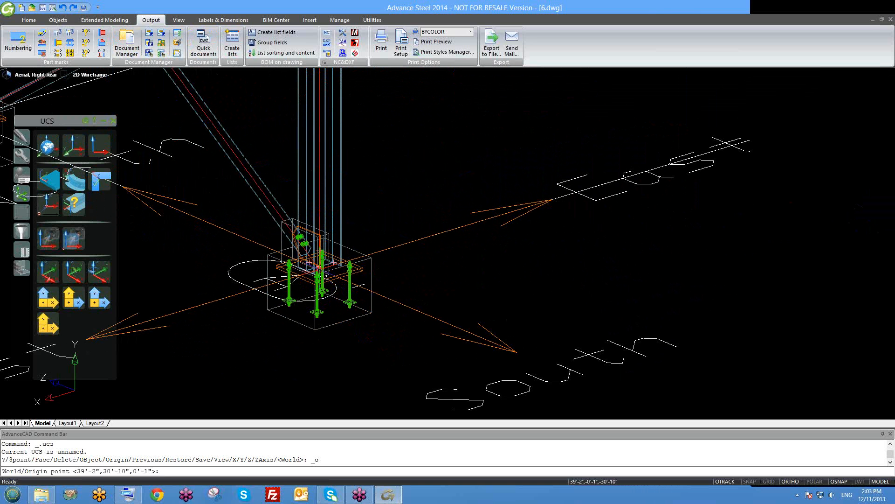
pyautogui.click(308, 270)
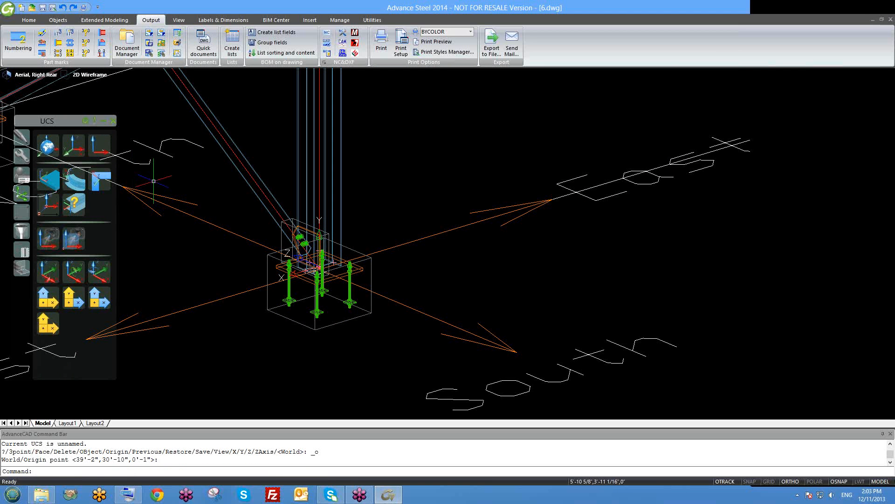
# Step: Reset the UCS to World and rotate it about the X axis so that Y points up along the corner column
pyautogui.write('ucs')
pyautogui.press('Return')
pyautogui.write('w')
pyautogui.press('Return')
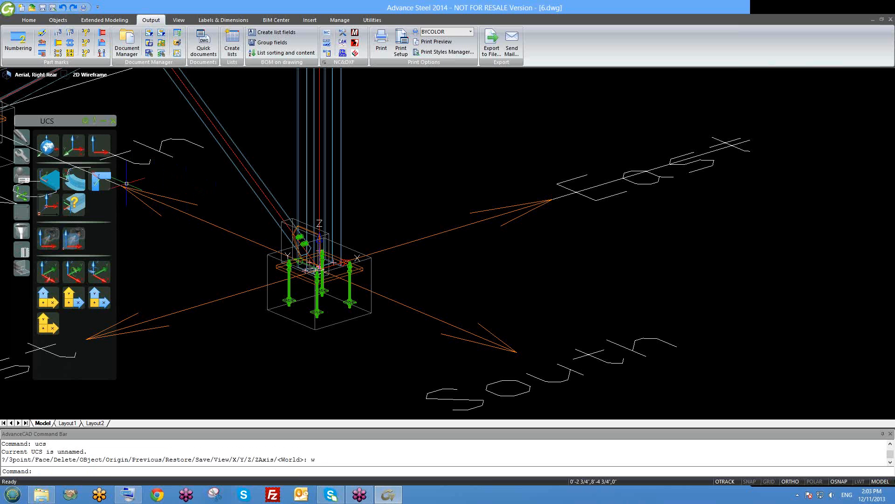
pyautogui.click(54, 277)
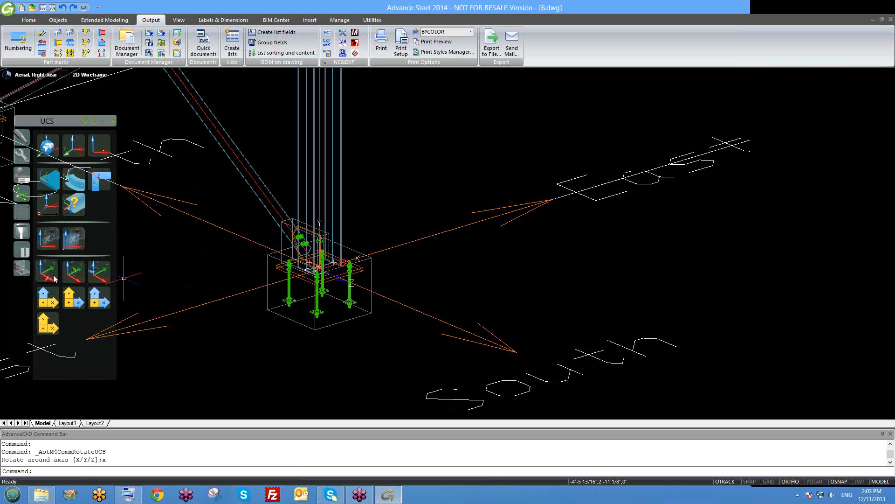
pyautogui.scroll(2, 326, 283)
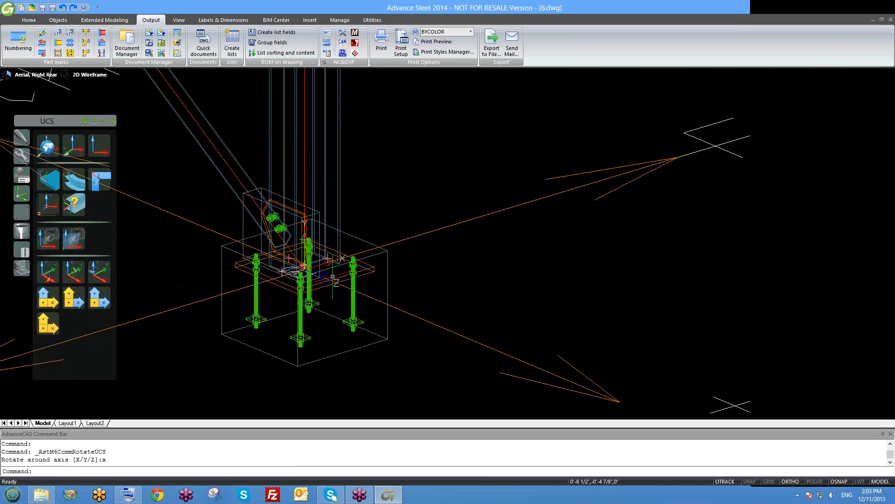
pyautogui.scroll(3, 346, 310)
pyautogui.moveTo(346, 310)
pyautogui.keyDown('shift'); pyautogui.mouseDown(button='middle')
pyautogui.moveTo(336, 304)
pyautogui.moveTo(346, 313)
pyautogui.mouseUp(button='middle'); pyautogui.keyUp('shift')
pyautogui.scroll(-3, 355, 268)
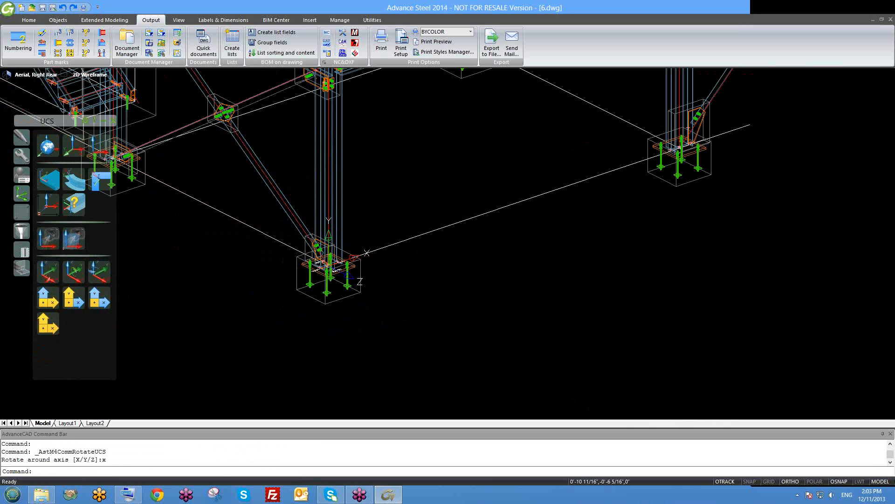
pyautogui.scroll(-2, 355, 266)
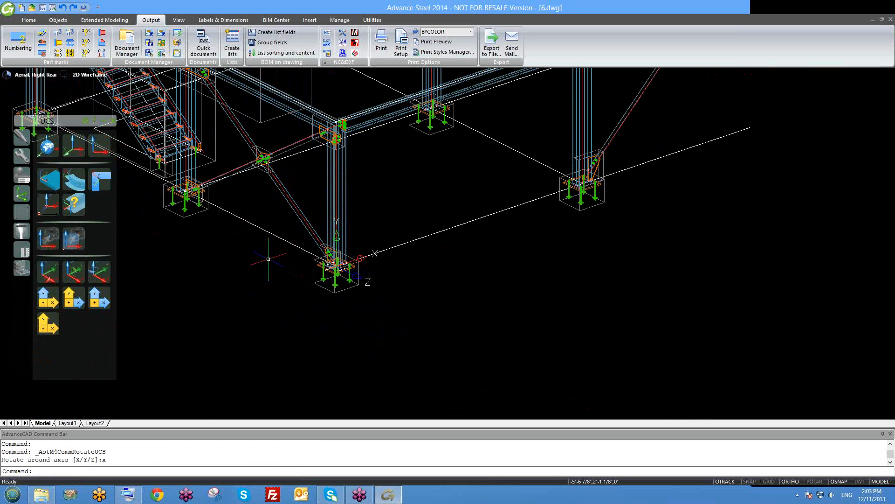
# Step: Search the tool categories for the command that creates a camera
pyautogui.click(19, 137)
pyautogui.click(21, 159)
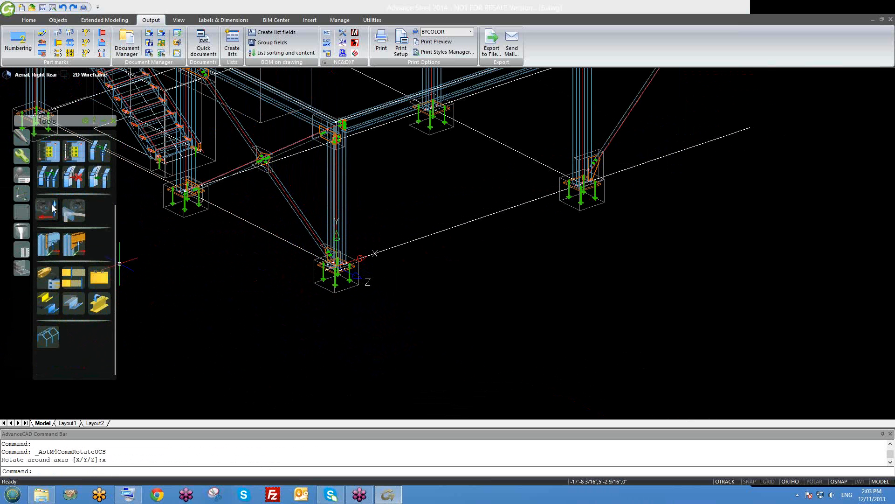
pyautogui.click(22, 177)
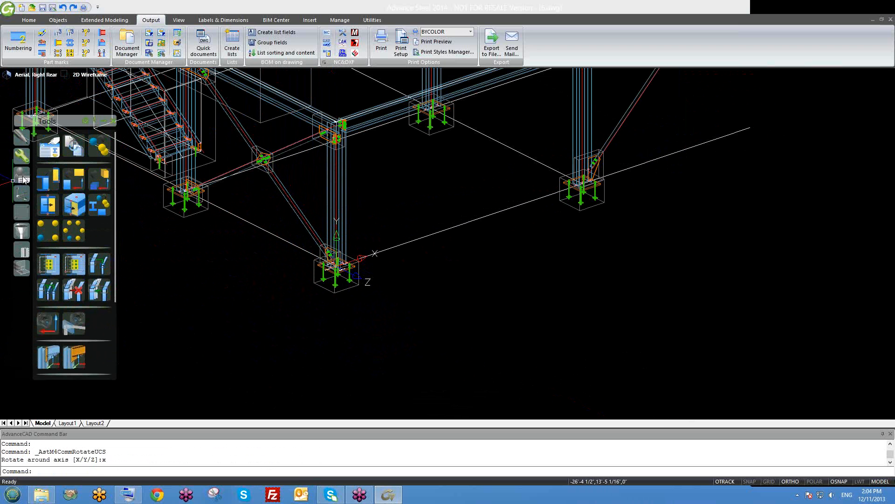
pyautogui.click(23, 194)
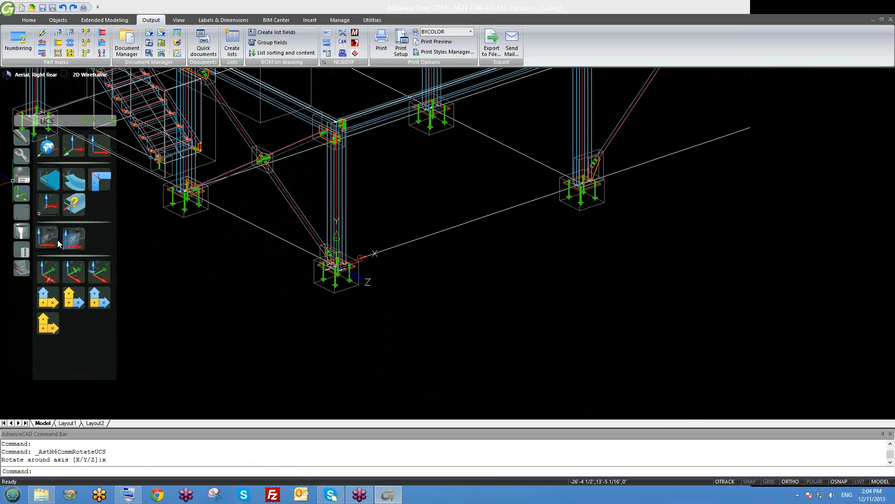
pyautogui.click(24, 139)
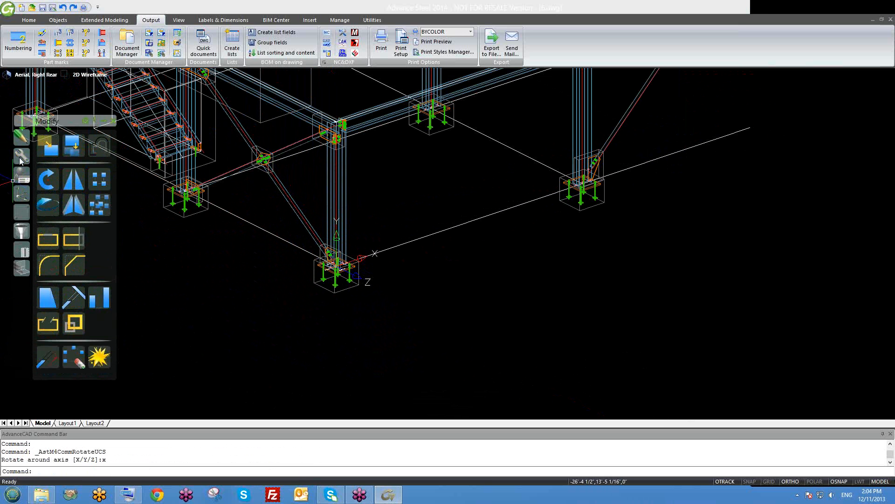
pyautogui.click(21, 156)
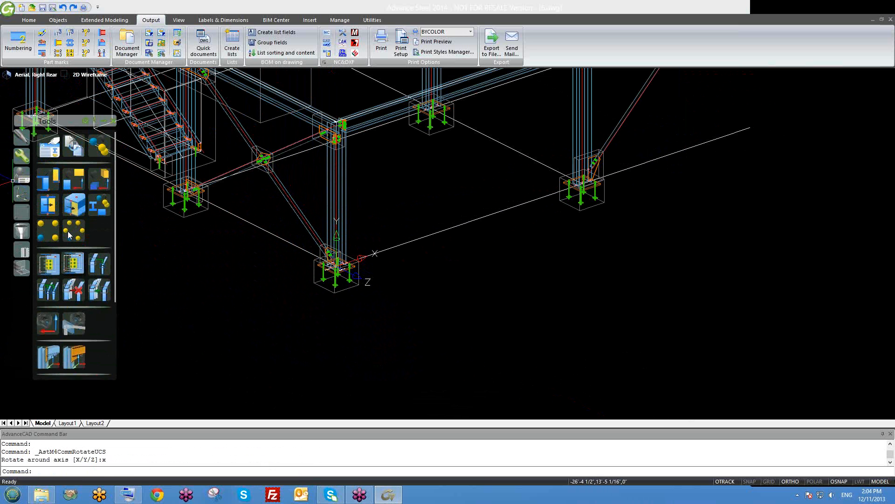
pyautogui.click(21, 175)
pyautogui.click(23, 200)
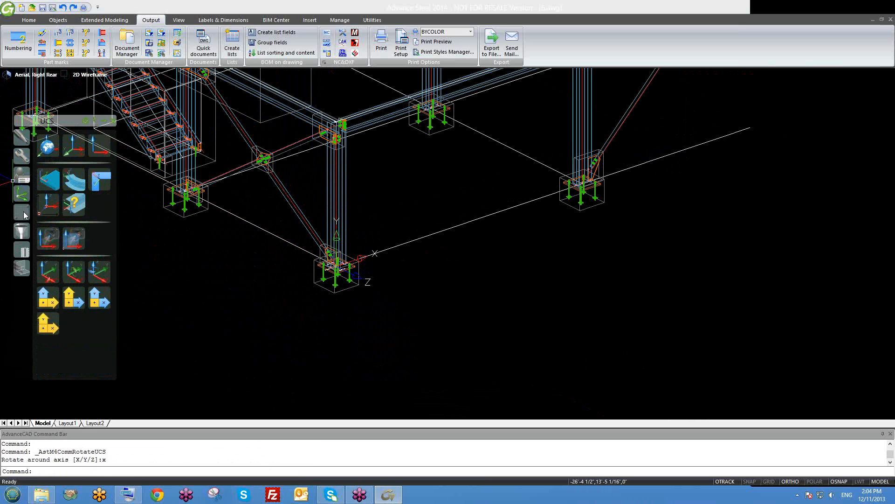
pyautogui.click(23, 212)
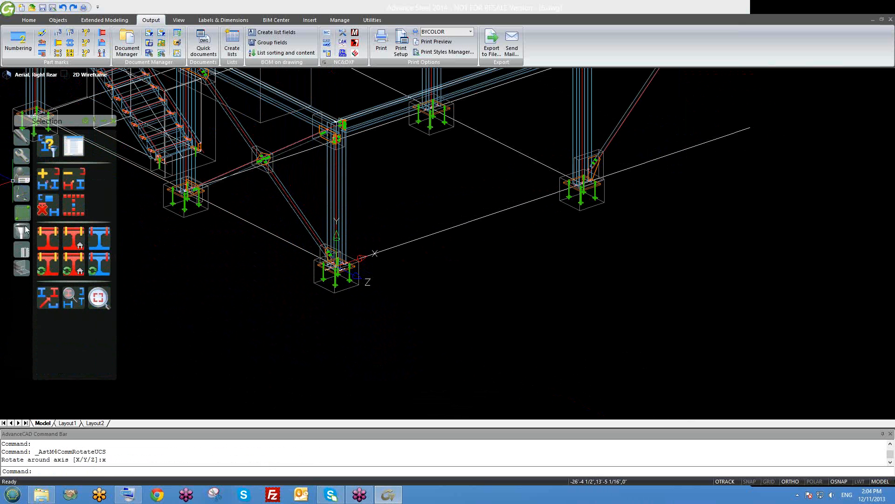
pyautogui.click(22, 230)
pyautogui.click(24, 252)
pyautogui.click(23, 266)
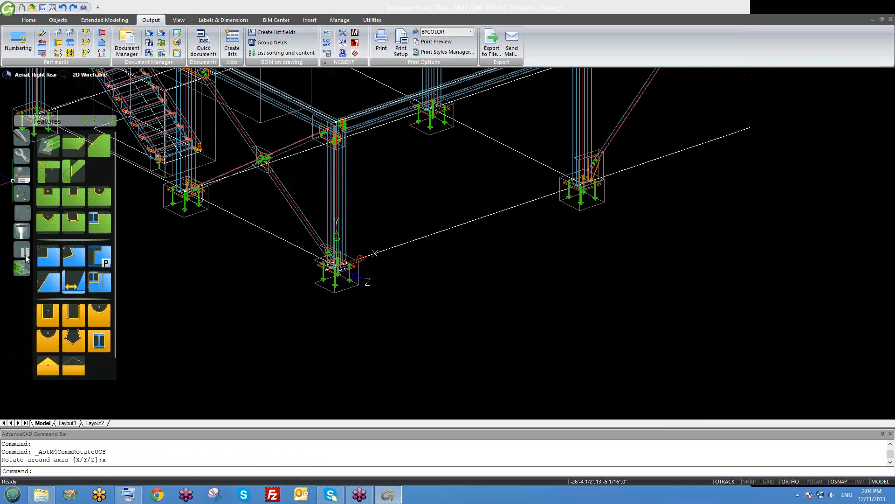
pyautogui.click(21, 136)
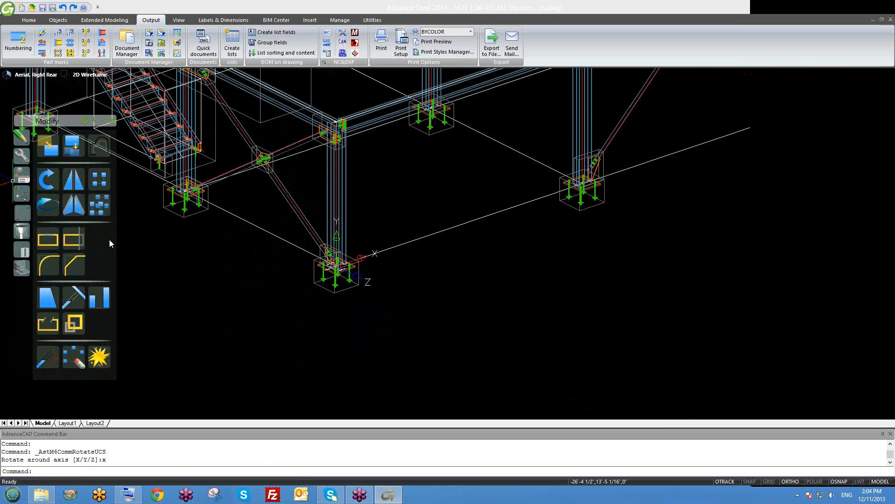
pyautogui.click(21, 156)
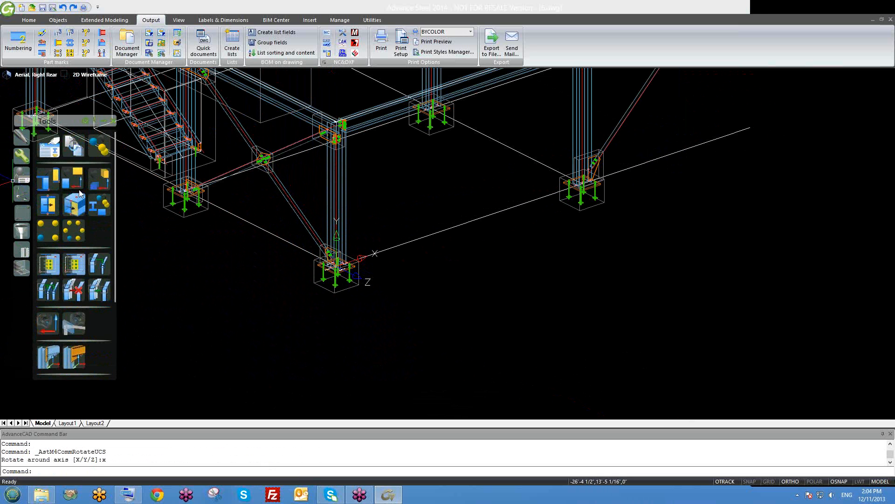
pyautogui.scroll(-3, 86, 208)
pyautogui.scroll(3, 86, 212)
# Step: Place a camera at the UCS origin on the base of the corner column
pyautogui.click(48, 329)
pyautogui.press('Escape')
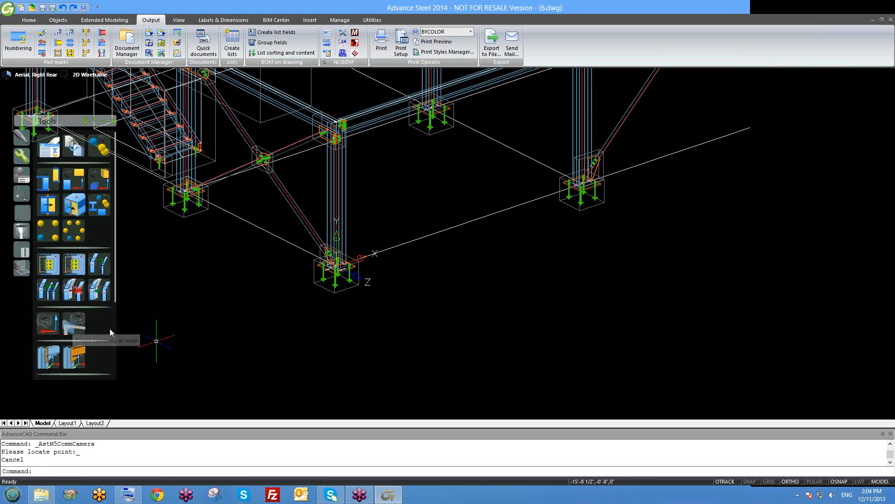
pyautogui.click(44, 315)
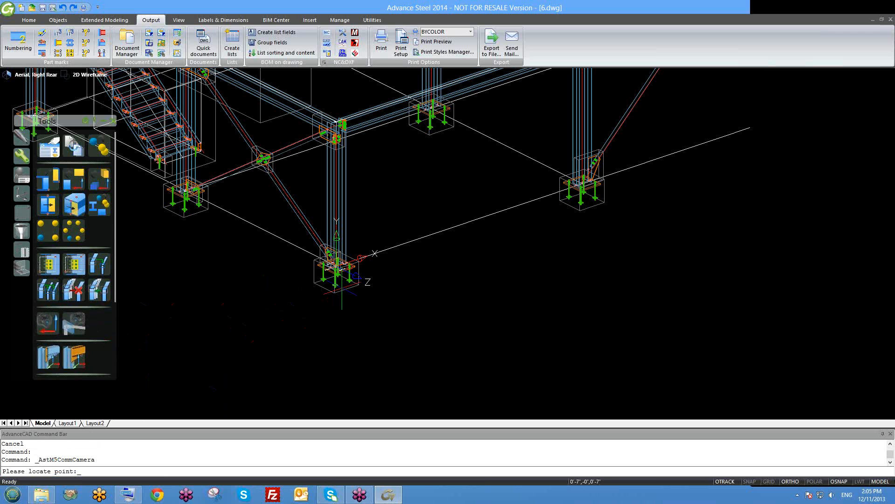
pyautogui.scroll(3, 355, 252)
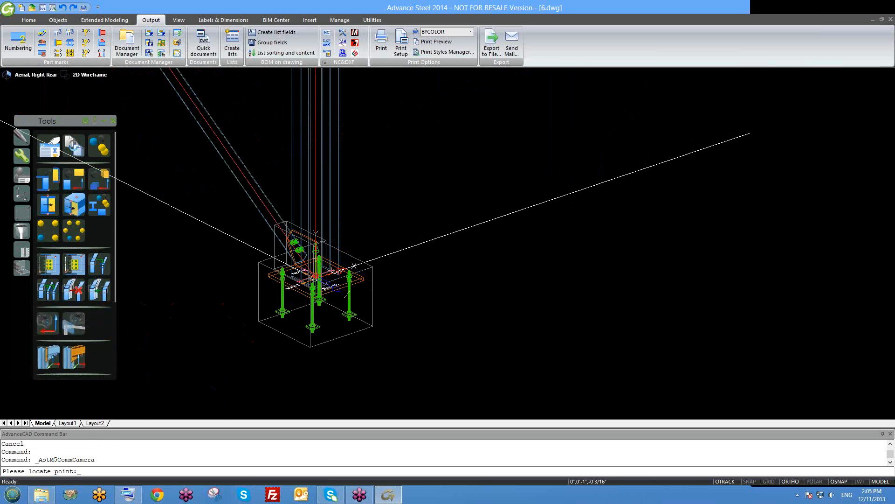
pyautogui.click(315, 279)
pyautogui.scroll(2, 322, 294)
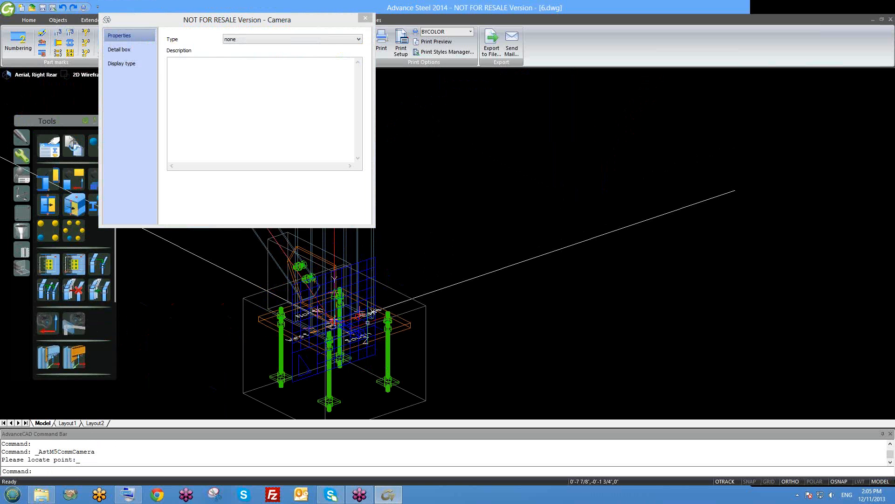
# Step: Set the type of the camera at the corner column base to Intersection
pyautogui.scroll(-2, 359, 310)
pyautogui.keyDown('shift'); pyautogui.moveTo(366, 331); pyautogui.dragTo(326, 358, button='middle'); pyautogui.keyUp('shift')
pyautogui.scroll(-3, 326, 359)
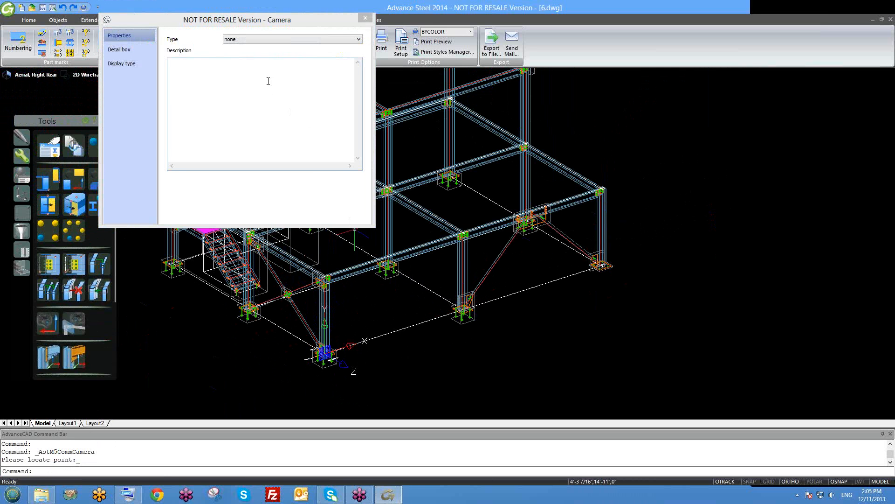
pyautogui.click(252, 41)
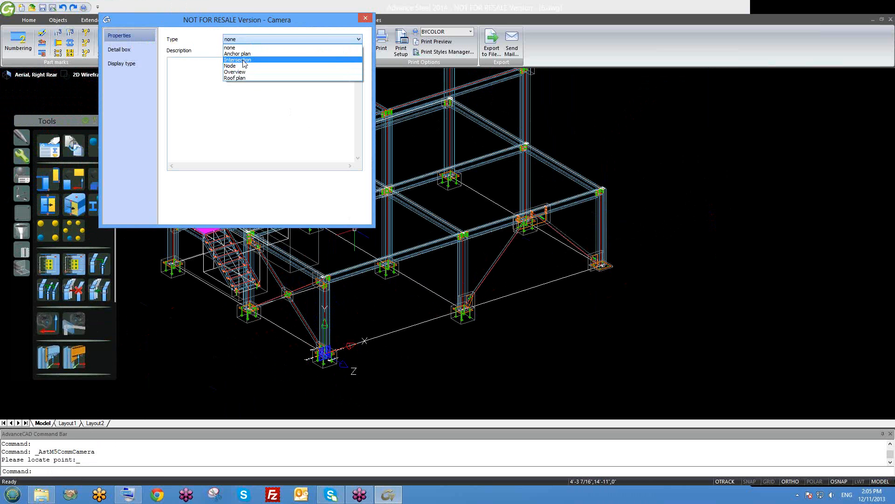
pyautogui.click(243, 60)
pyautogui.click(243, 76)
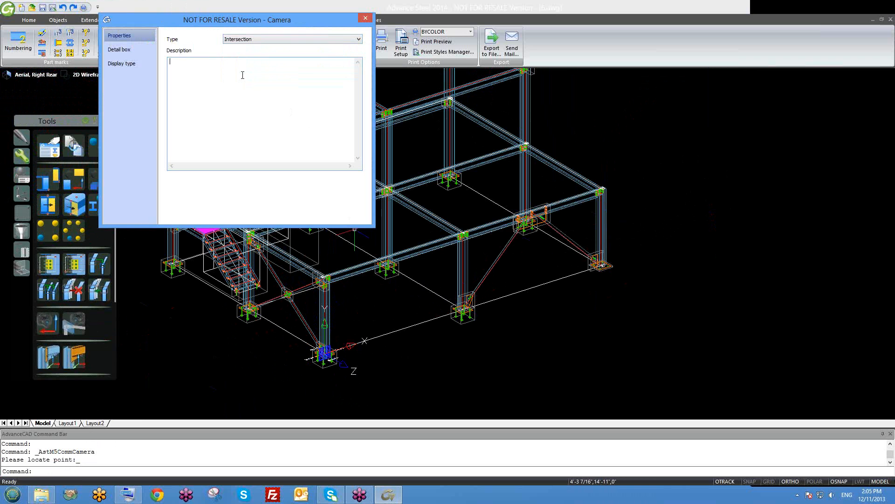
# Step: Enable both the Front and Rear z-viewport limits in the camera's detail box
pyautogui.click(134, 50)
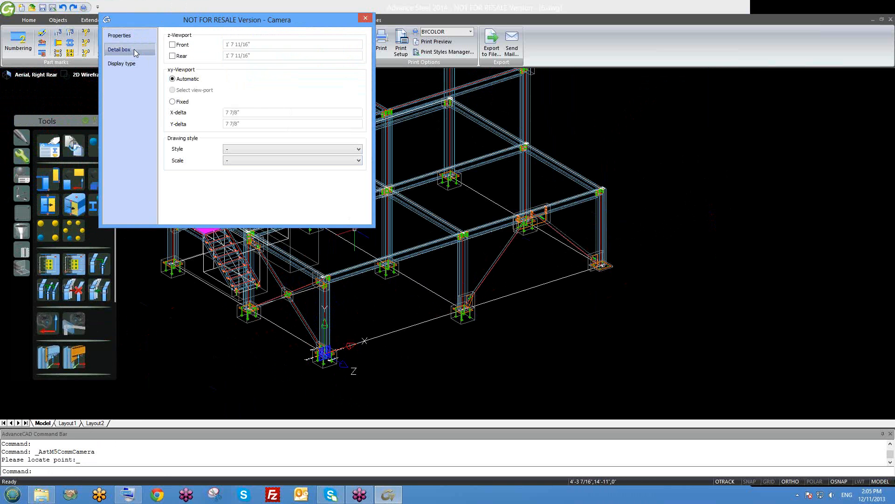
pyautogui.click(130, 37)
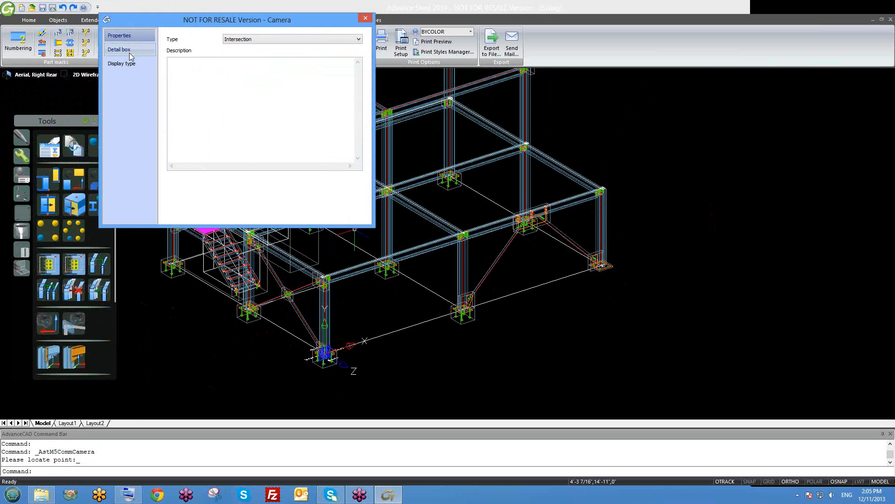
pyautogui.click(125, 52)
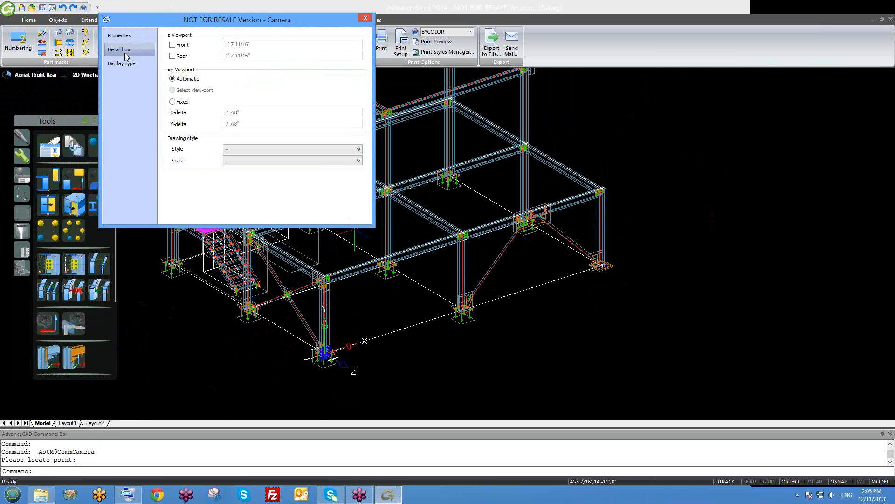
pyautogui.scroll(3, 352, 303)
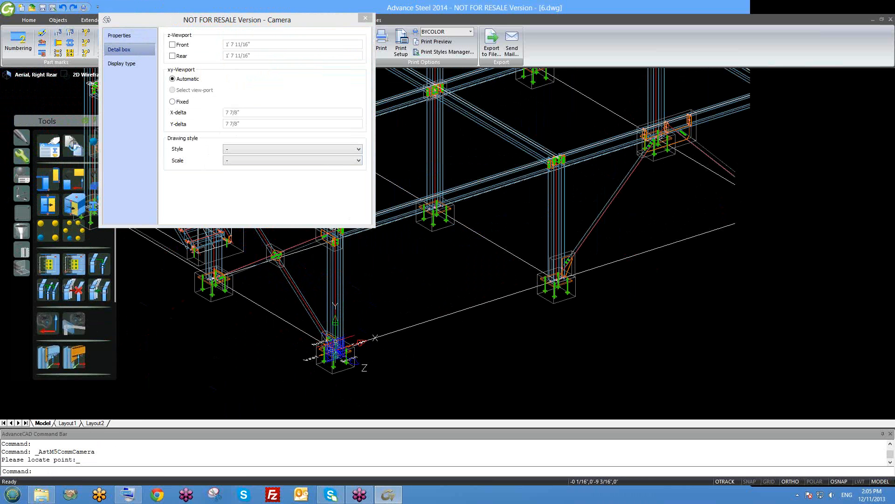
pyautogui.scroll(4, 336, 342)
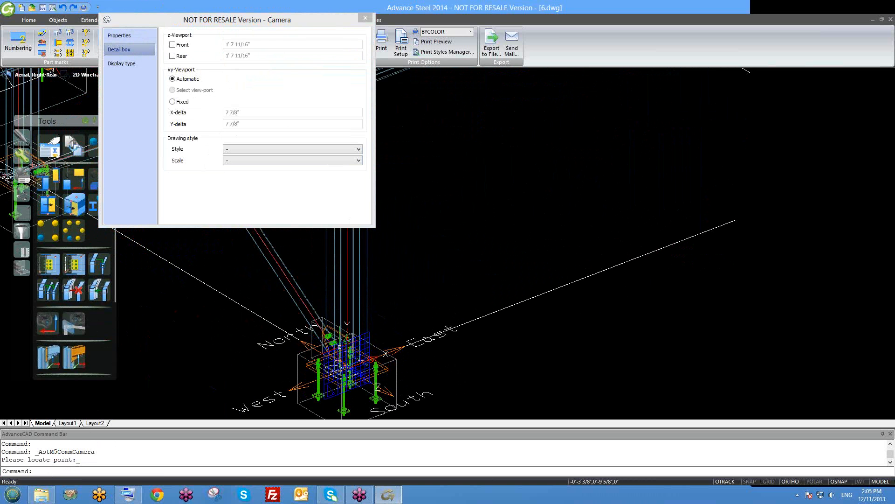
pyautogui.scroll(2, 354, 359)
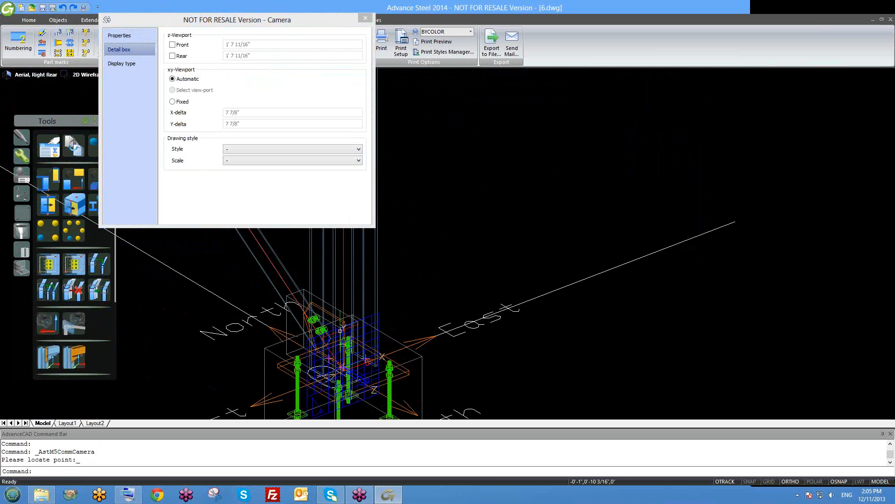
pyautogui.scroll(-2, 356, 308)
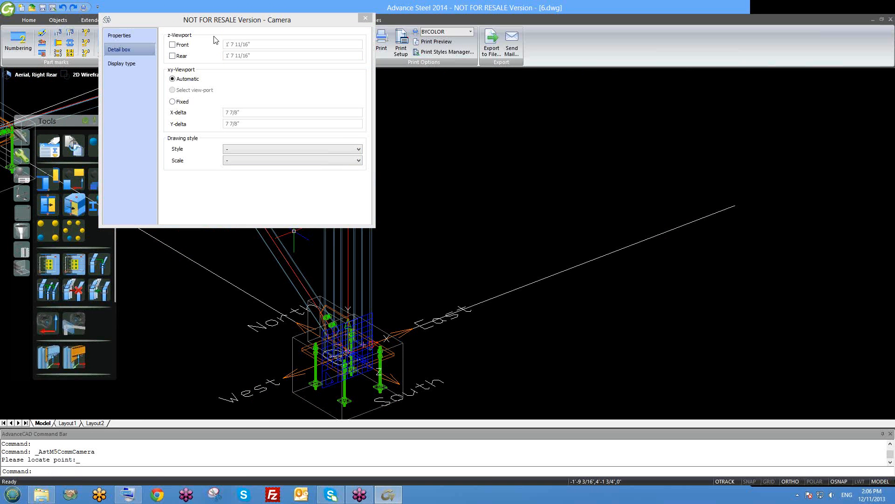
pyautogui.click(173, 45)
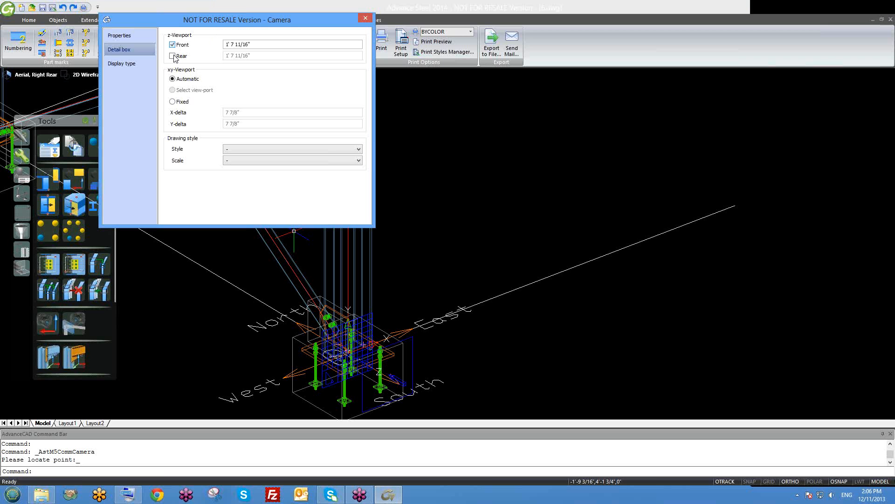
pyautogui.click(173, 56)
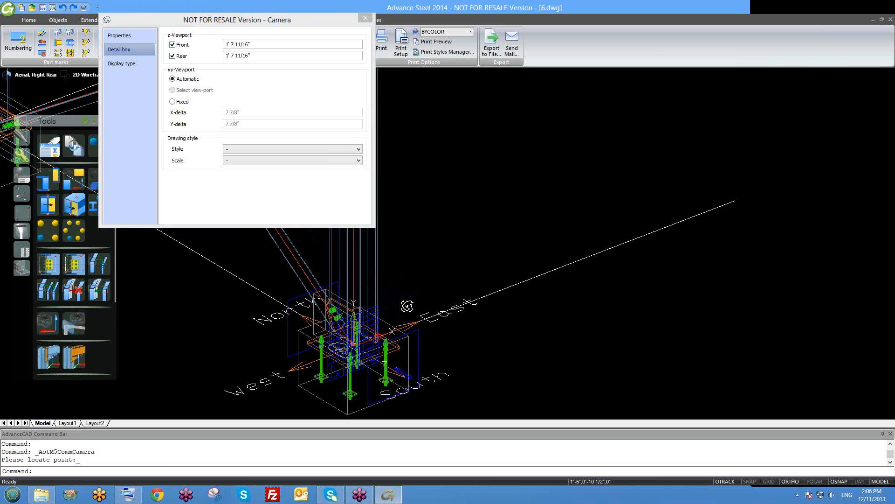
# Step: Examine the camera's front and rear depth limits around the corner column base and against the rest of the frame
pyautogui.keyDown('shift'); pyautogui.moveTo(409, 306); pyautogui.dragTo(477, 288, button='middle'); pyautogui.keyUp('shift')
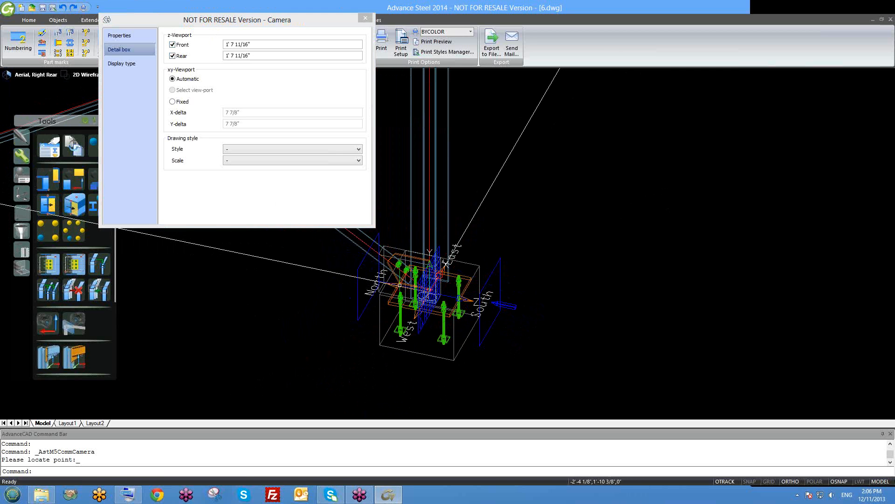
pyautogui.scroll(-4, 403, 286)
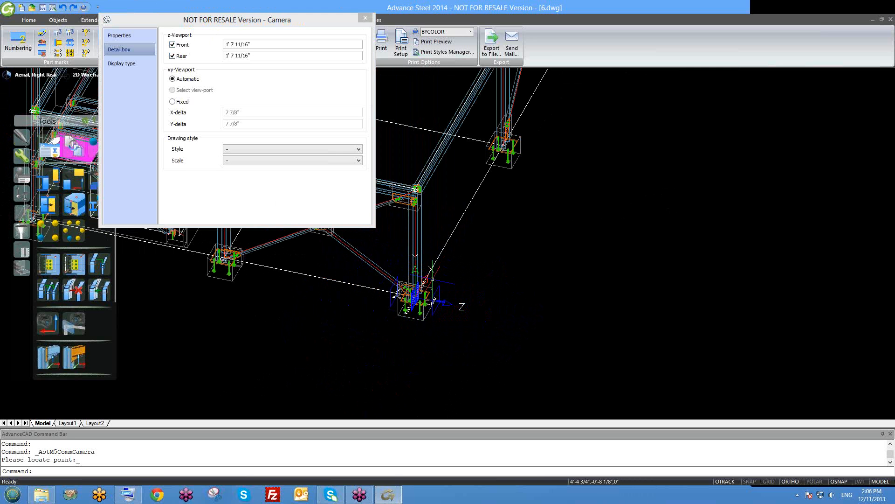
pyautogui.scroll(-3, 449, 238)
pyautogui.moveTo(545, 111); pyautogui.dragTo(535, 201, button='middle')
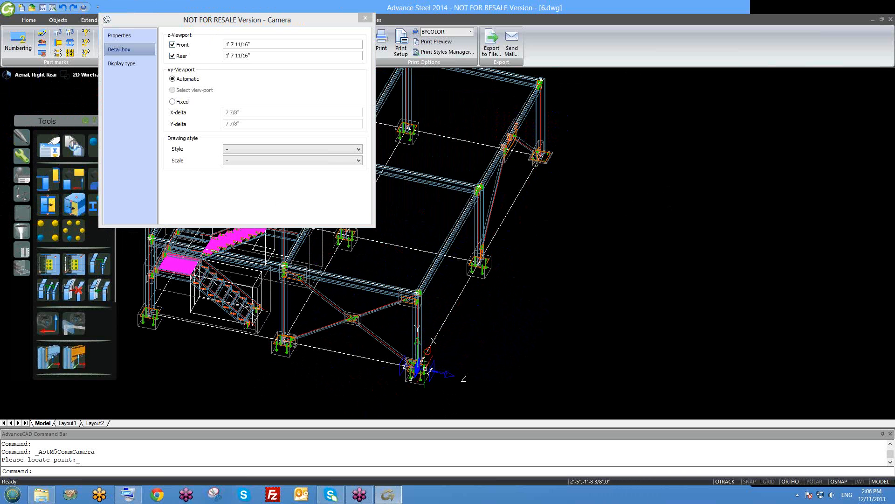
pyautogui.scroll(2, 425, 369)
pyautogui.scroll(2, 420, 379)
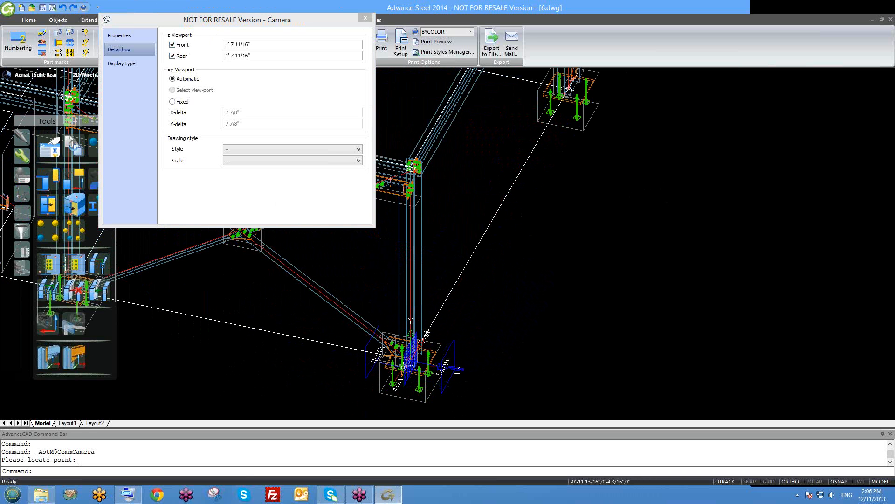
pyautogui.scroll(2, 434, 363)
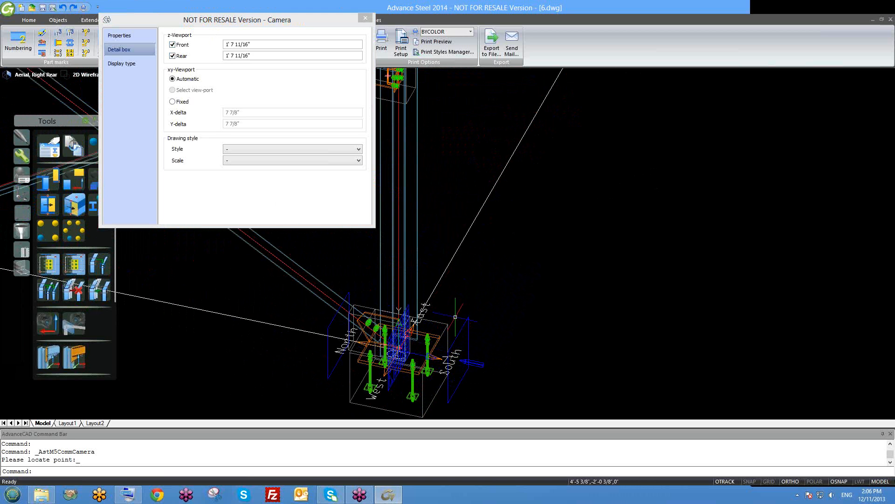
pyautogui.scroll(-5, 379, 363)
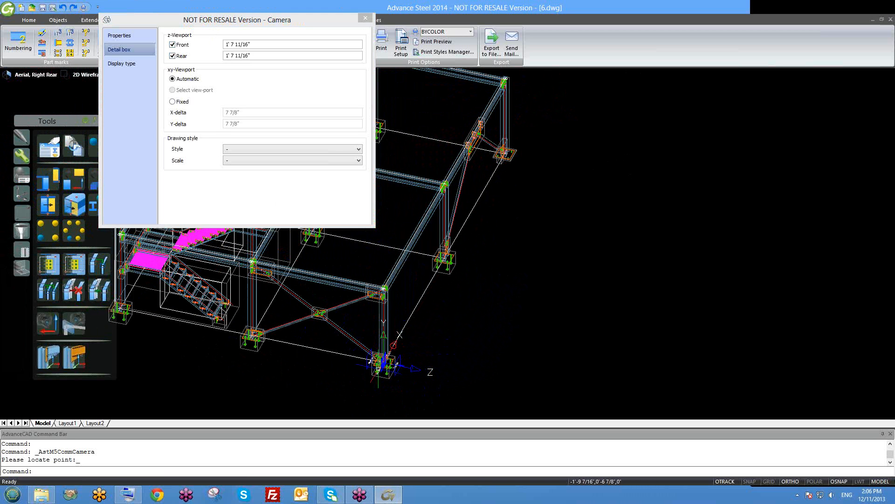
pyautogui.scroll(3, 517, 134)
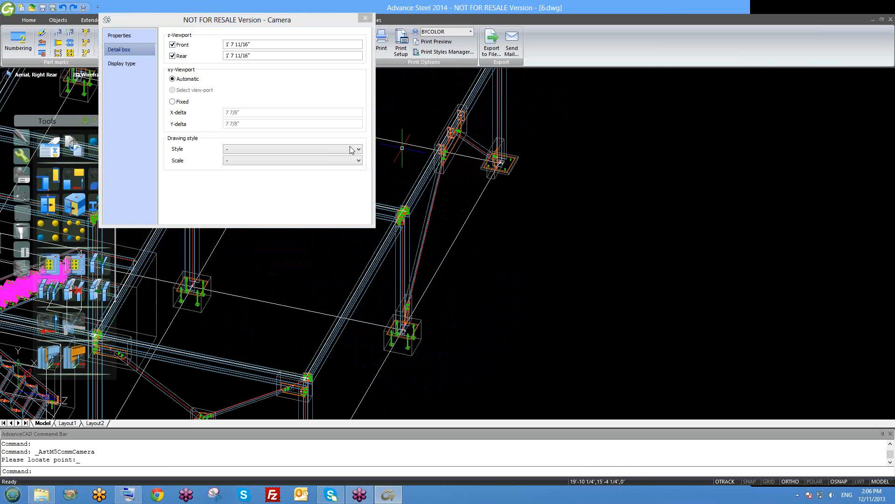
pyautogui.scroll(-3, 505, 264)
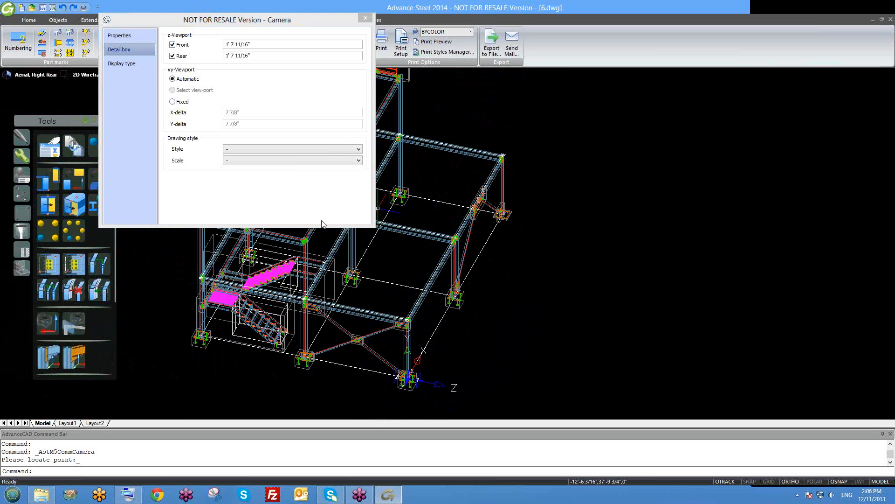
# Step: Review the camera's display type and its detail box extents against the braced frame, and close the camera properties
pyautogui.click(124, 65)
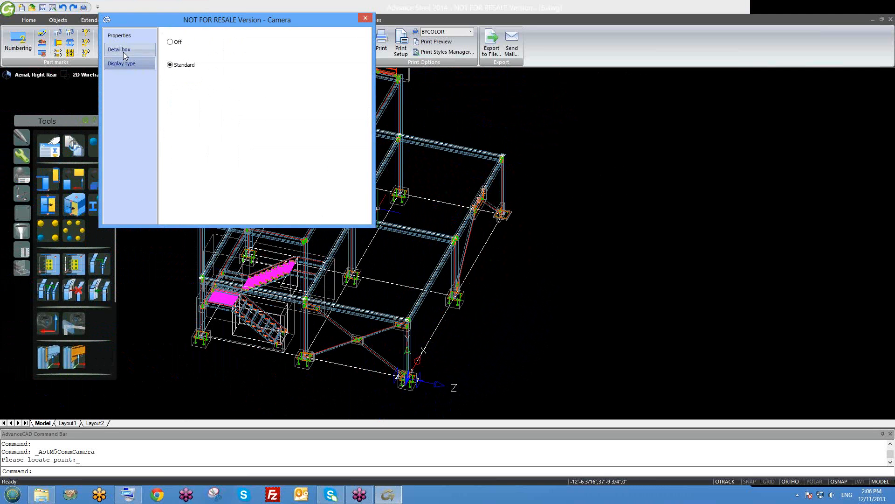
pyautogui.click(123, 50)
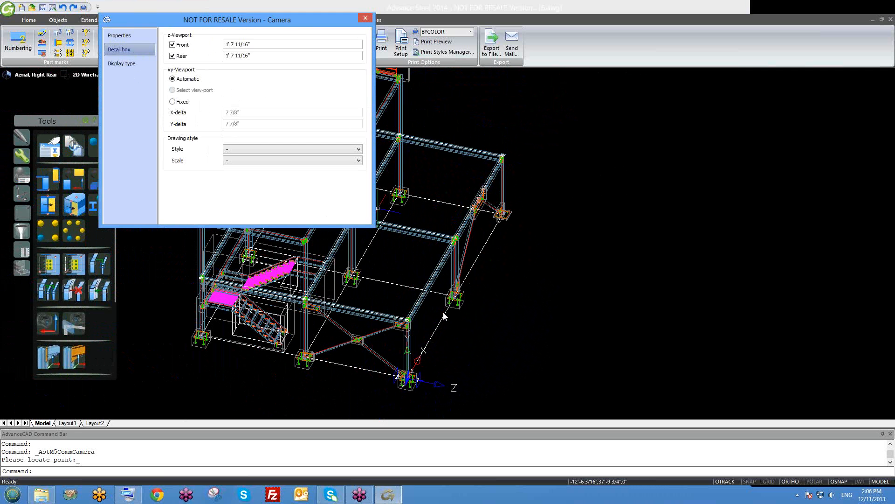
pyautogui.scroll(5, 427, 345)
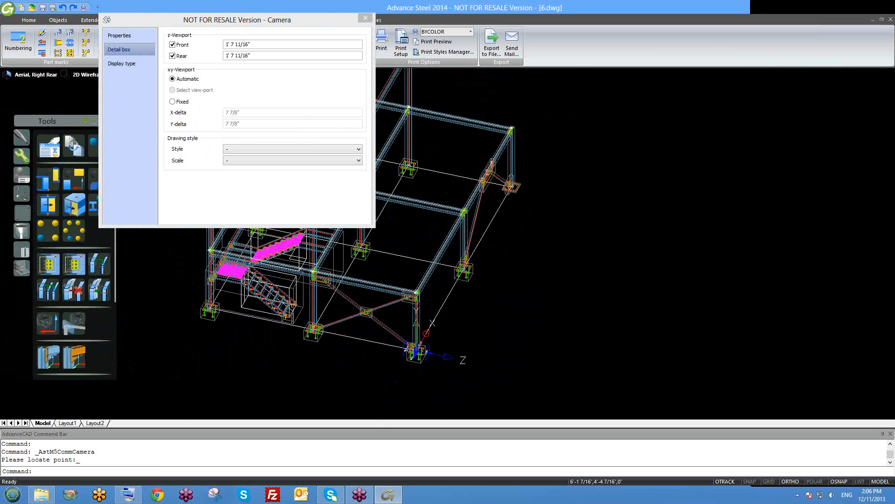
pyautogui.scroll(-3, 429, 363)
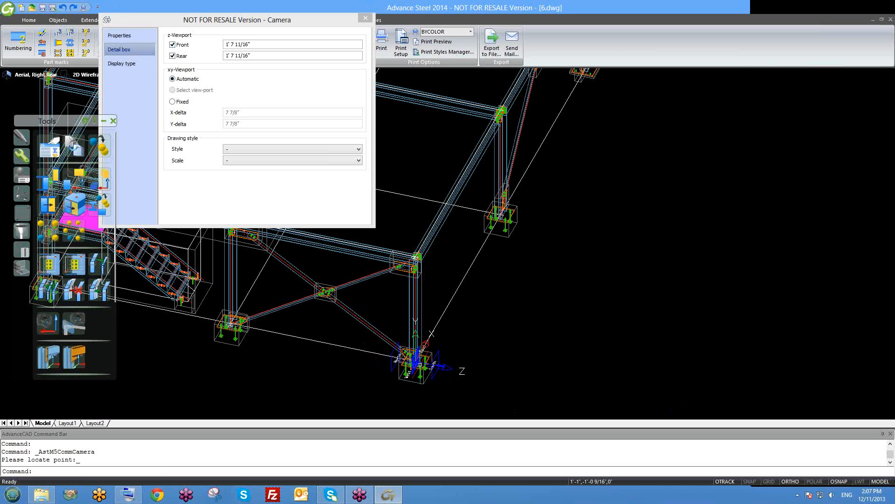
pyautogui.scroll(3, 422, 364)
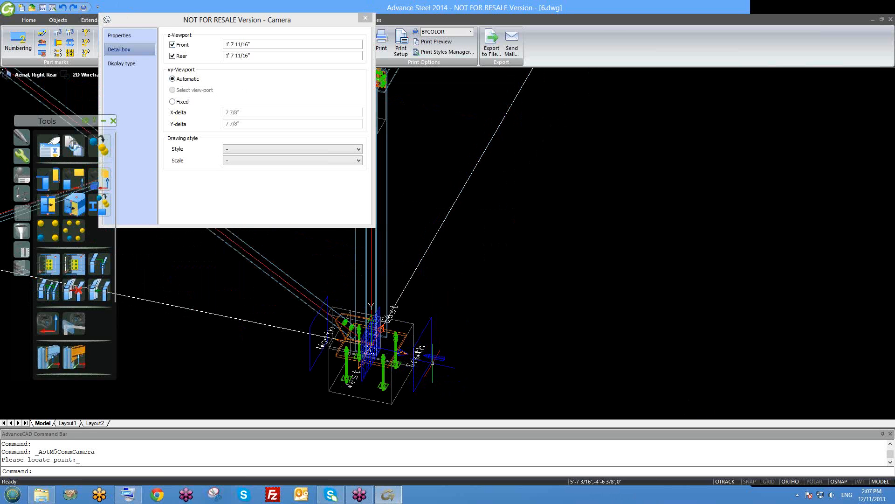
pyautogui.scroll(-5, 407, 383)
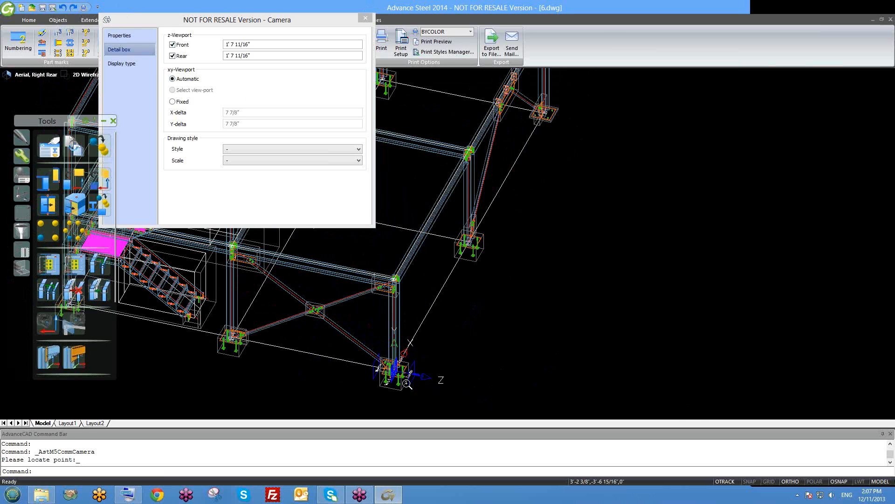
pyautogui.scroll(-3, 407, 384)
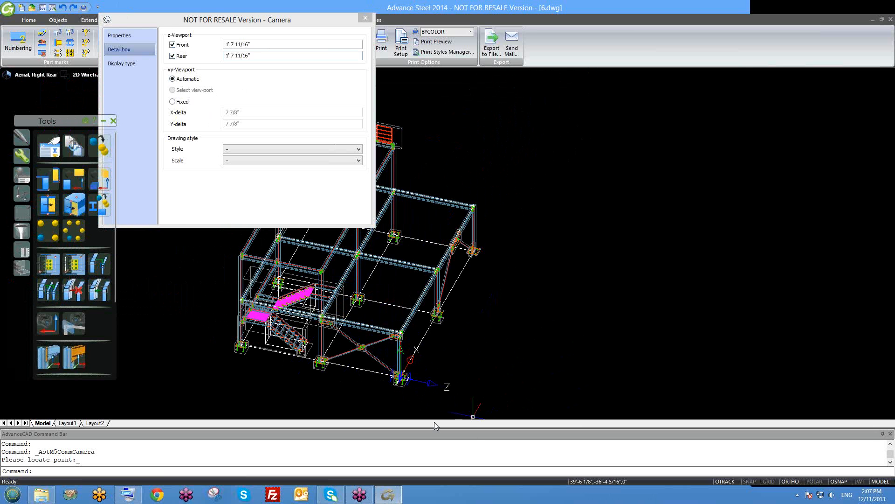
pyautogui.scroll(3, 439, 415)
pyautogui.scroll(2, 395, 347)
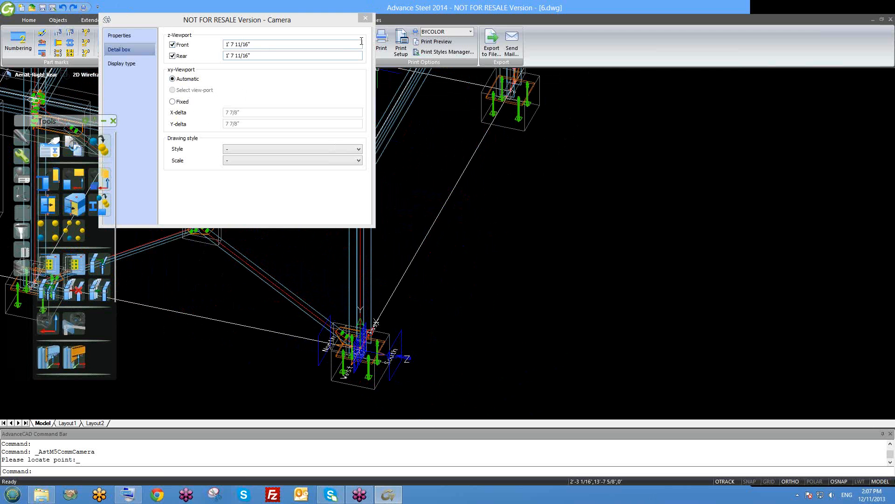
pyautogui.click(370, 19)
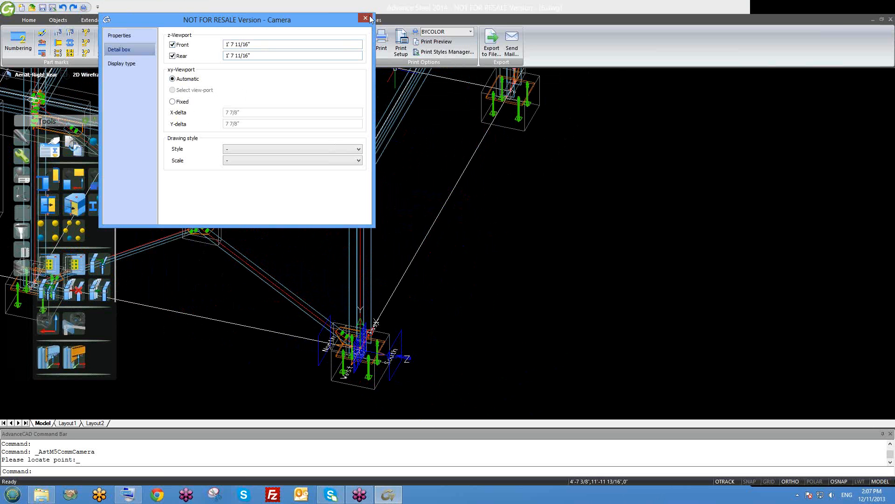
pyautogui.click(369, 18)
# Step: Try to copy the corner column-base camera to the neighbouring braced column base
pyautogui.scroll(-4, 469, 214)
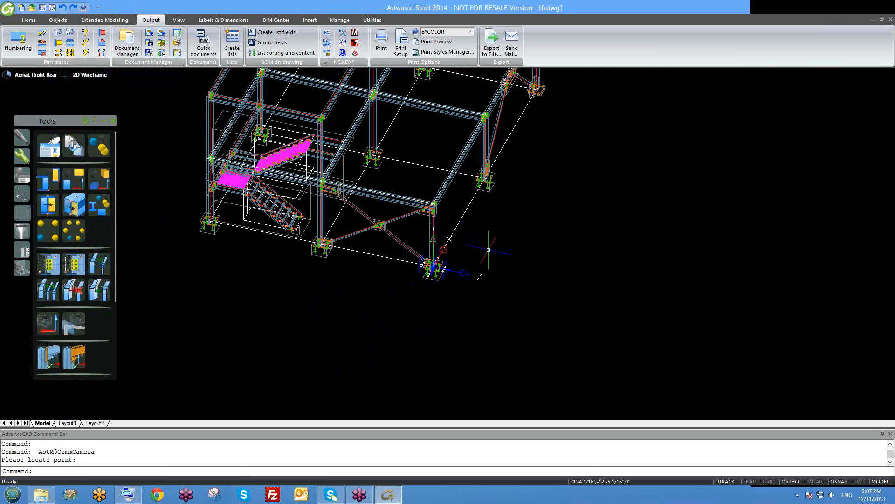
pyautogui.scroll(6, 466, 265)
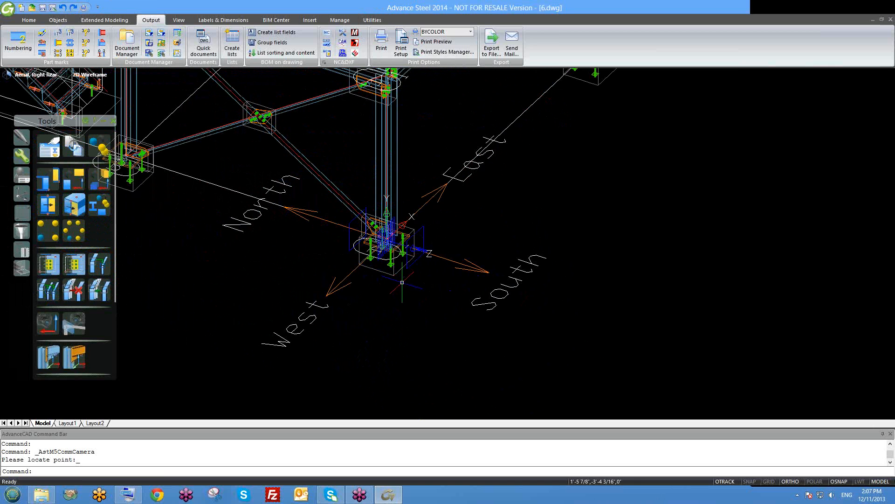
pyautogui.click(417, 231)
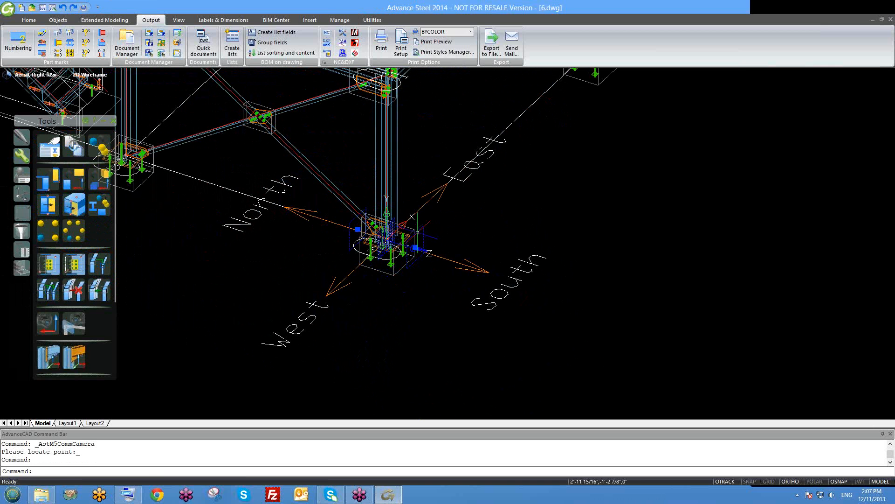
pyautogui.write('co')
pyautogui.press('Return')
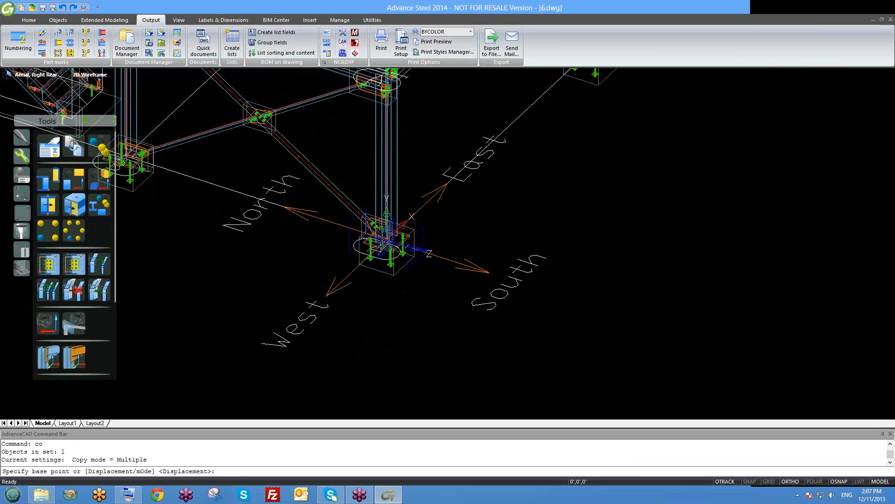
pyautogui.click(389, 242)
pyautogui.scroll(-2, 388, 242)
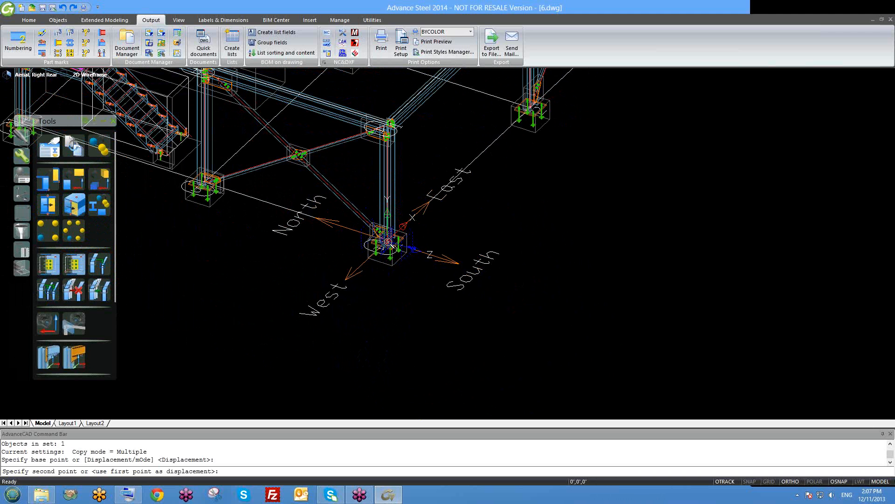
pyautogui.scroll(2, 216, 178)
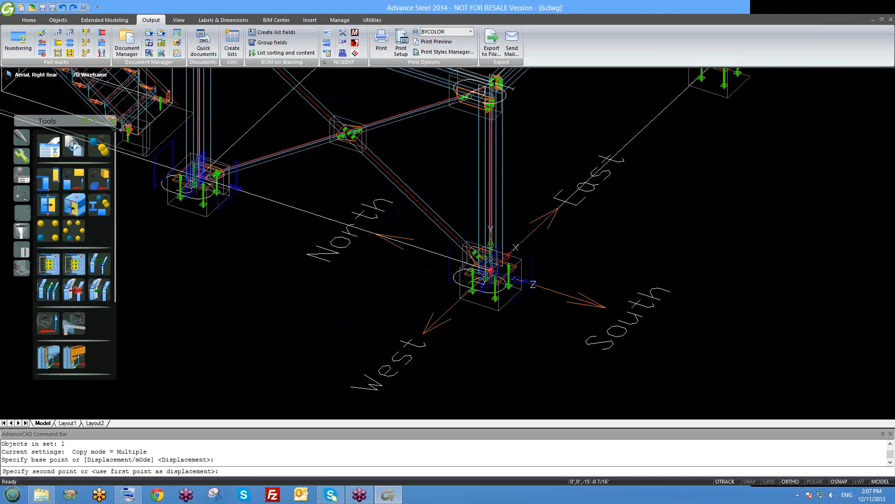
pyautogui.click(216, 177)
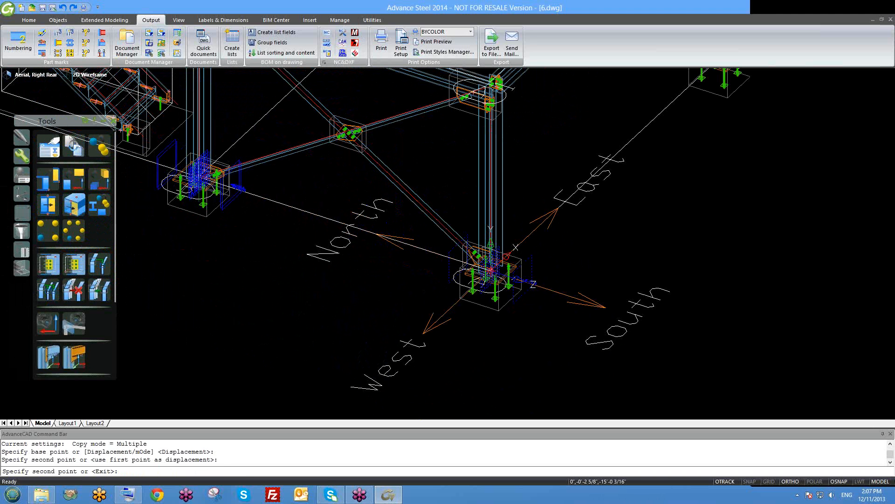
# Step: Erase the camera copy at the neighbouring braced column base
pyautogui.moveTo(216, 177); pyautogui.dragTo(339, 213, button='middle')
pyautogui.scroll(4, 327, 217)
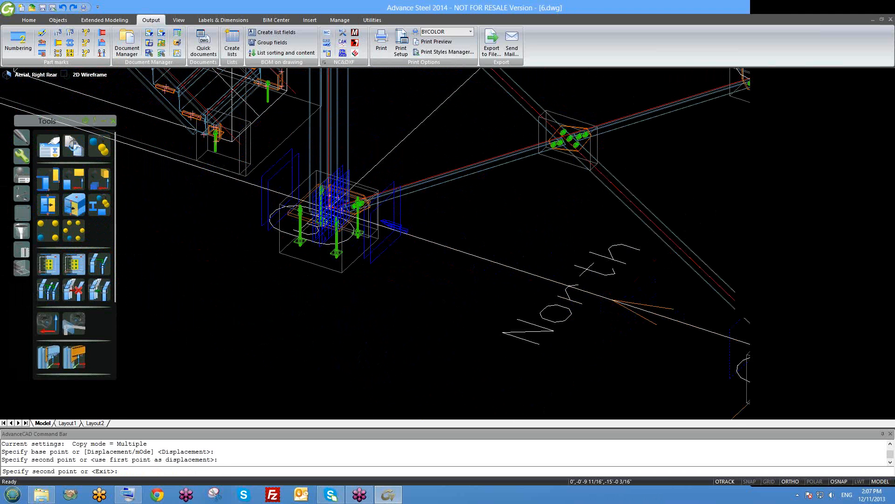
pyautogui.press('Escape')
pyautogui.write('e')
pyautogui.press('Return')
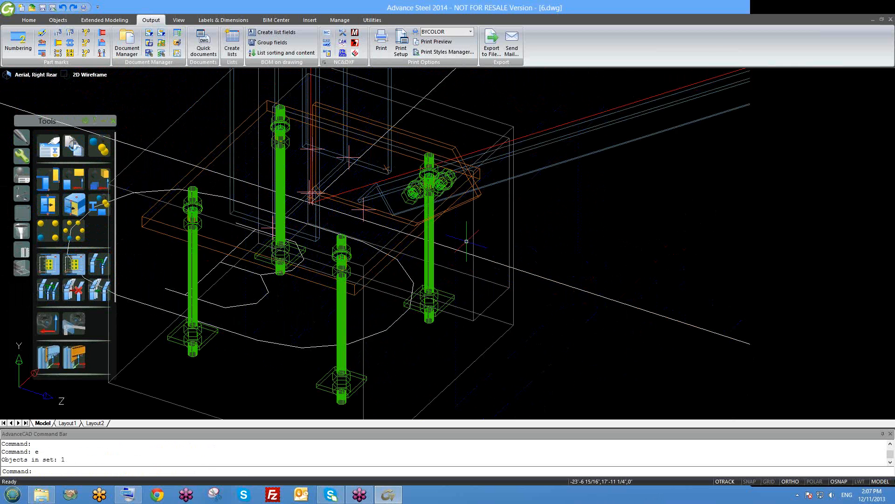
# Step: Copy the corner column-base camera from its column's base node to the matching node at the neighbouring braced column base
pyautogui.scroll(-8, 466, 245)
pyautogui.scroll(5, 671, 349)
pyautogui.scroll(5, 665, 273)
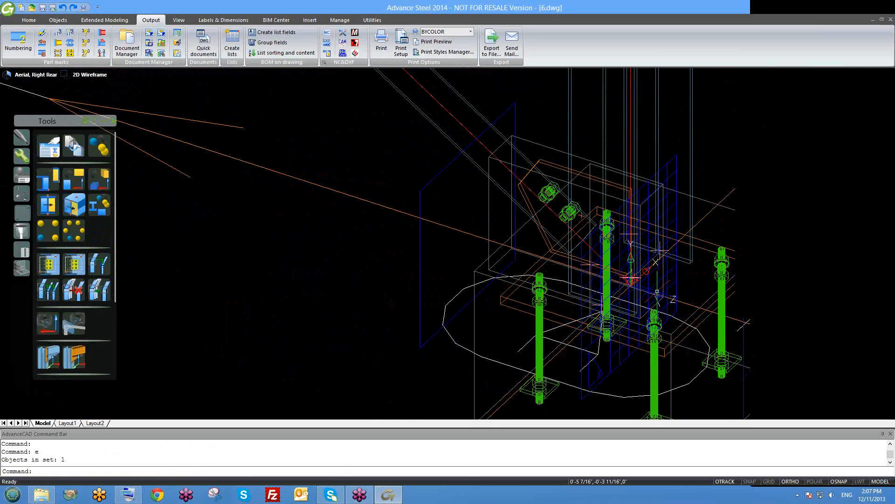
pyautogui.write('co')
pyautogui.press('Return')
pyautogui.click(602, 281)
pyautogui.scroll(-8, 606, 284)
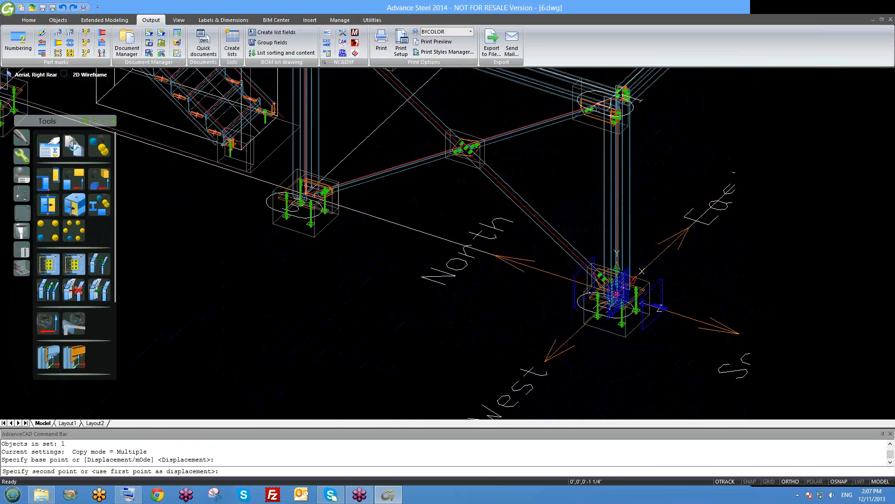
pyautogui.scroll(8, 616, 293)
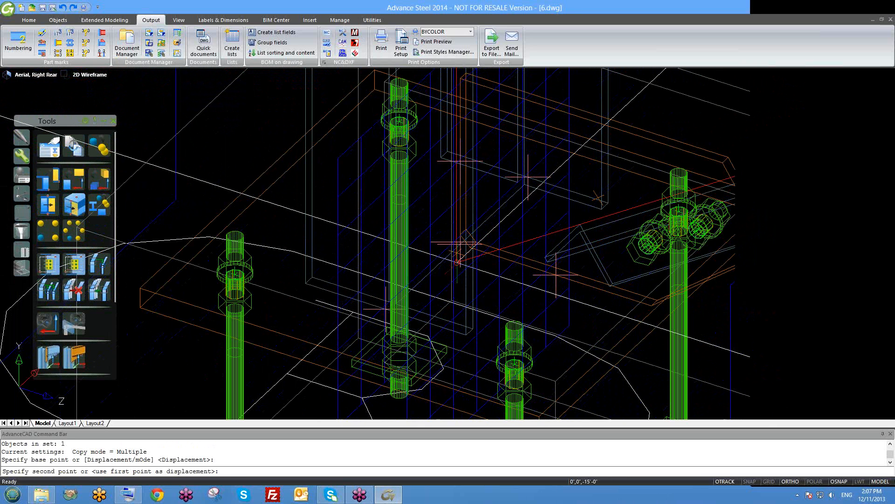
pyautogui.click(457, 263)
# Step: Place another camera copy at the base node of the column beside the stair landing and end the Copy command
pyautogui.scroll(-10, 525, 331)
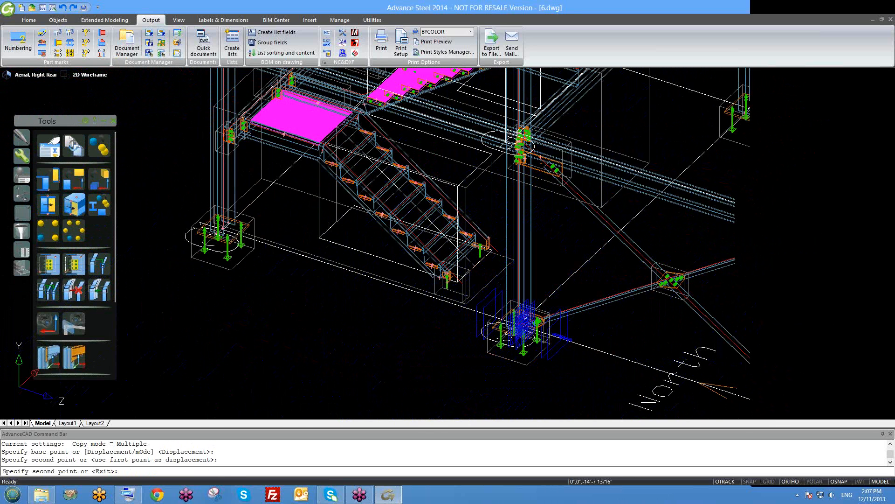
pyautogui.scroll(5, 217, 226)
pyautogui.scroll(5, 217, 226)
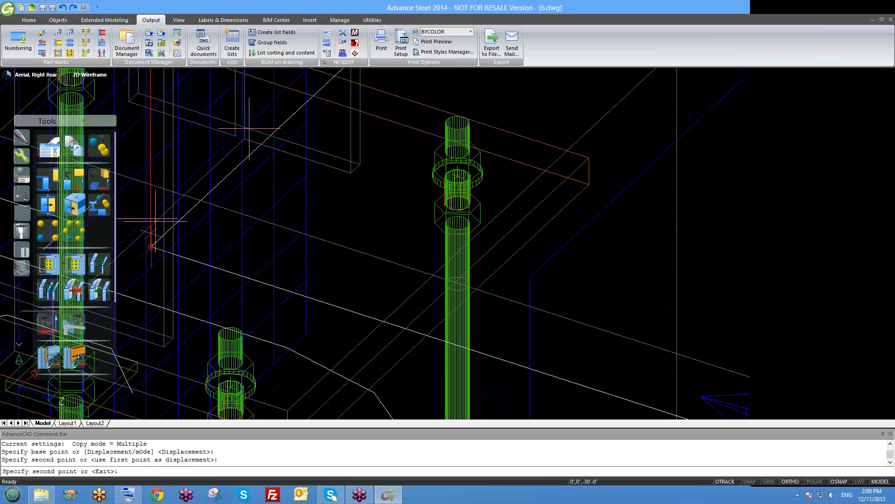
pyautogui.click(150, 247)
pyautogui.press('Escape')
# Step: Select the two copied cameras at the stair-side column base and the neighbouring braced column base
pyautogui.scroll(-8, 251, 262)
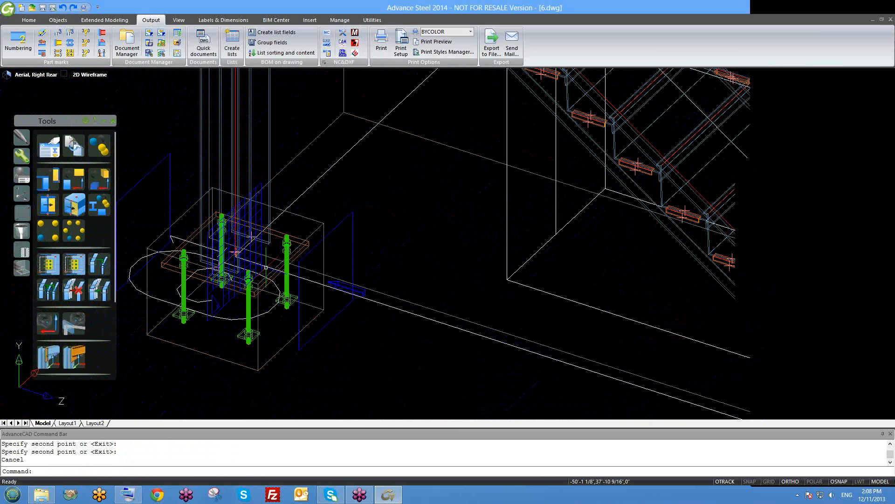
pyautogui.scroll(-10, 267, 270)
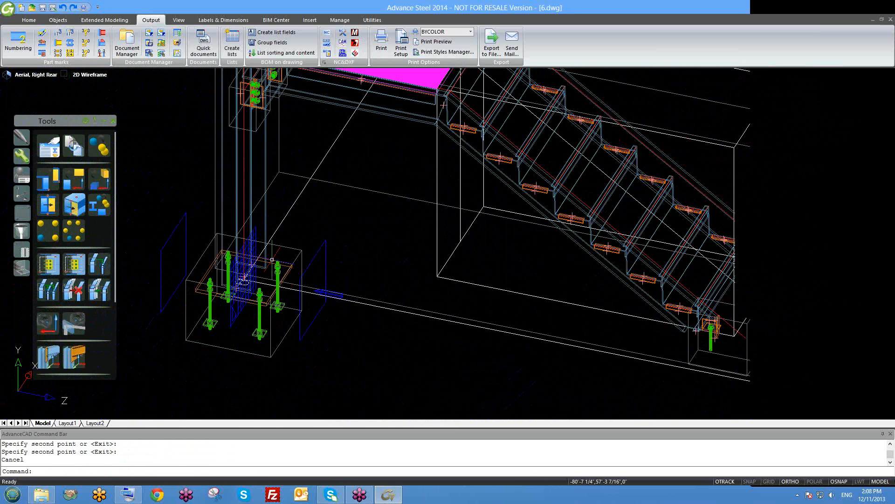
pyautogui.keyDown('shift'); pyautogui.moveTo(344, 306); pyautogui.dragTo(304, 299, button='middle'); pyautogui.keyUp('shift')
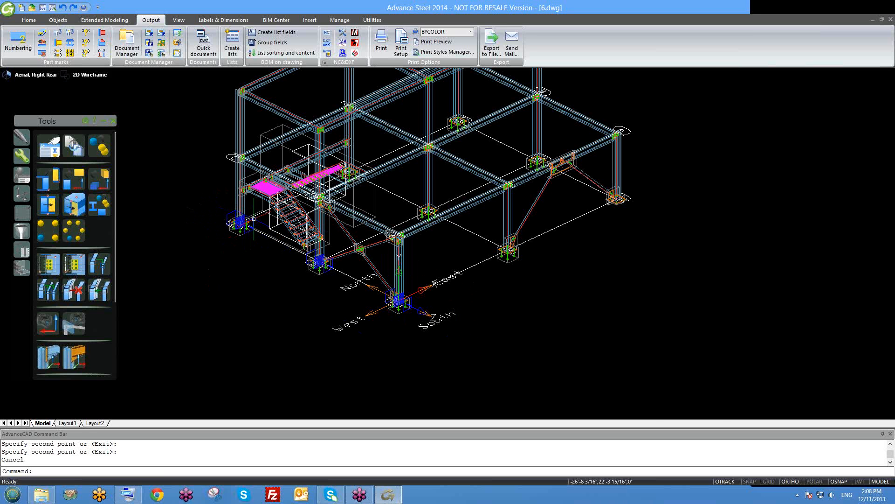
pyautogui.scroll(3, 253, 218)
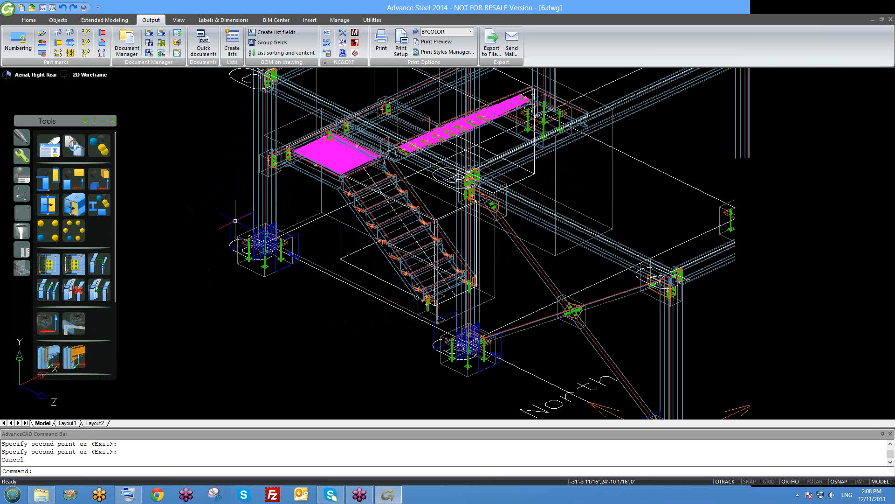
pyautogui.scroll(-3, 355, 232)
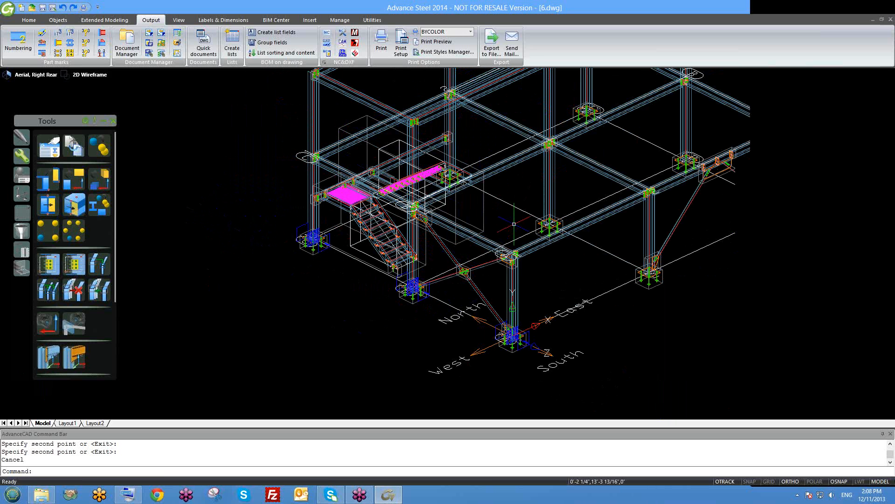
pyautogui.moveTo(514, 224); pyautogui.dragTo(456, 233, button='middle')
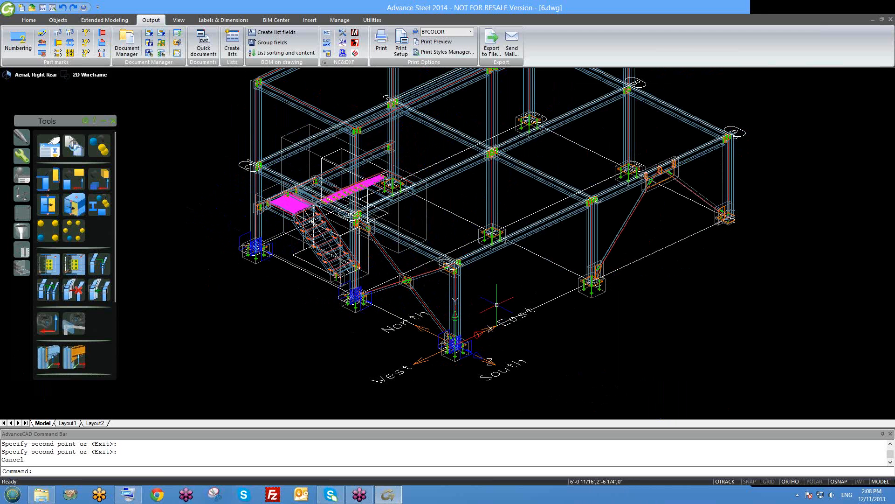
pyautogui.scroll(3, 256, 240)
pyautogui.click(237, 235)
pyautogui.click(238, 236)
pyautogui.click(399, 324)
pyautogui.scroll(2, 586, 402)
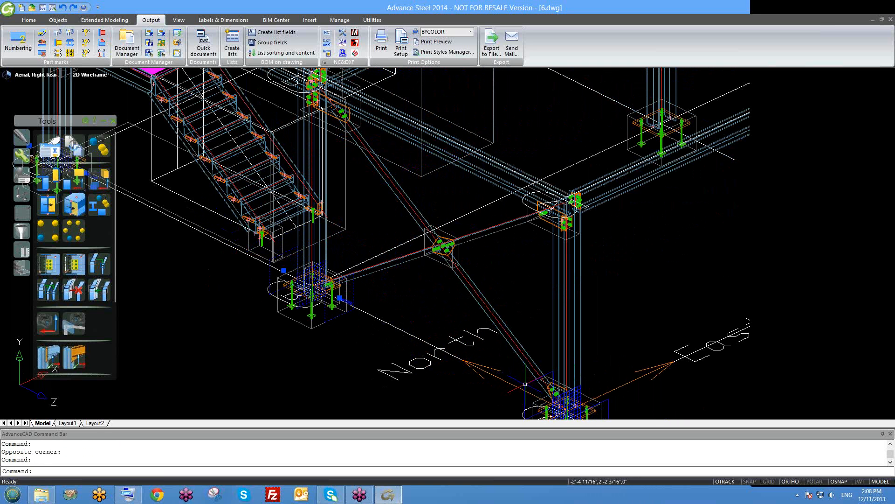
# Step: Open Quick documents and list the user drawing processes for Cameras with their full names readable
pyautogui.click(204, 45)
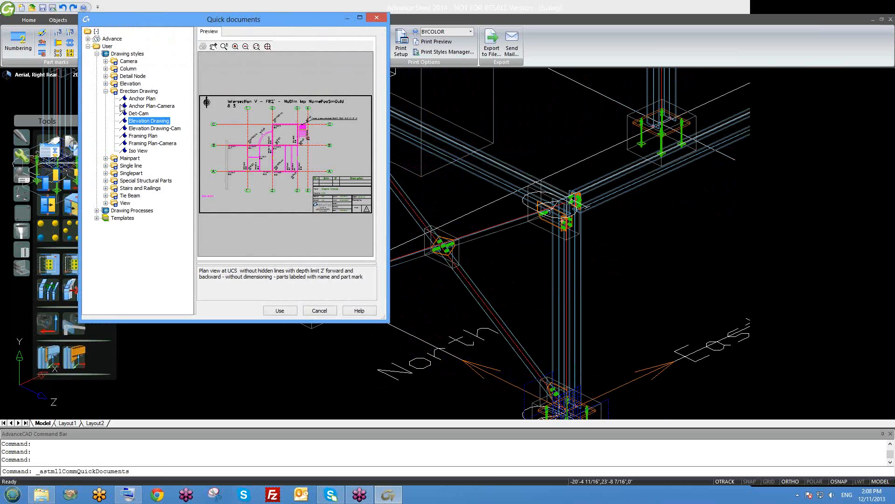
pyautogui.click(135, 92)
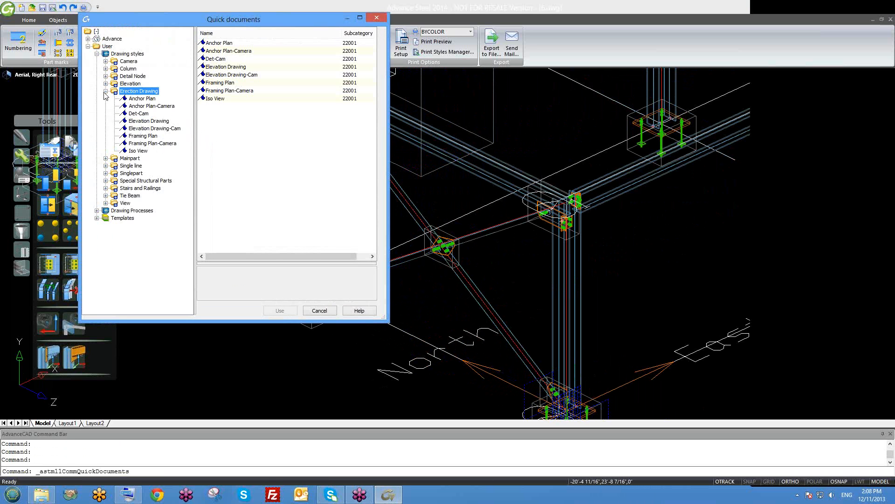
pyautogui.click(105, 91)
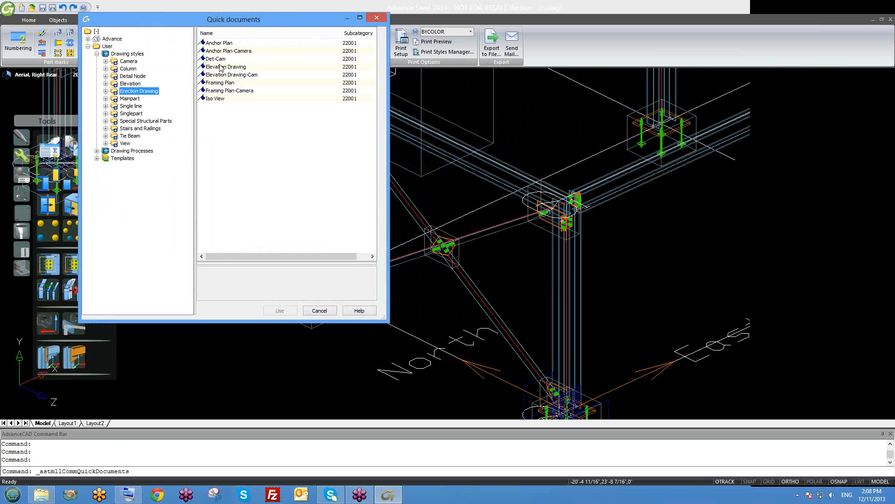
pyautogui.click(134, 151)
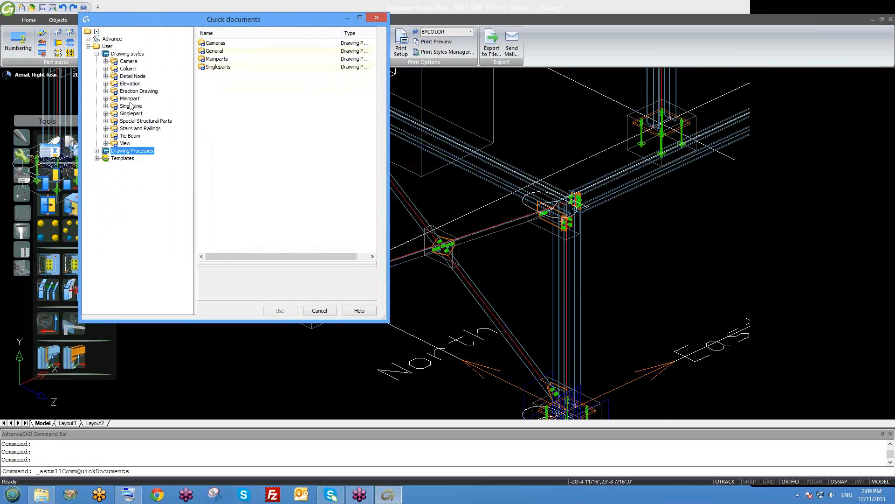
pyautogui.click(97, 54)
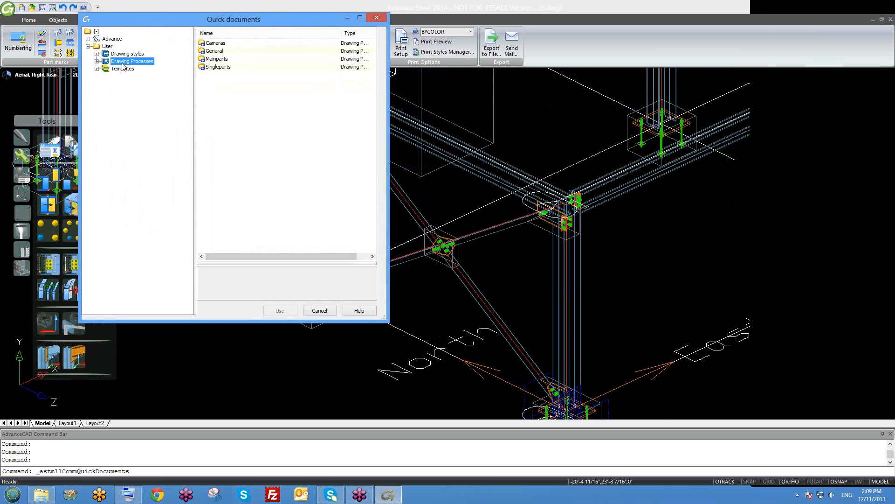
pyautogui.doubleClick(123, 63)
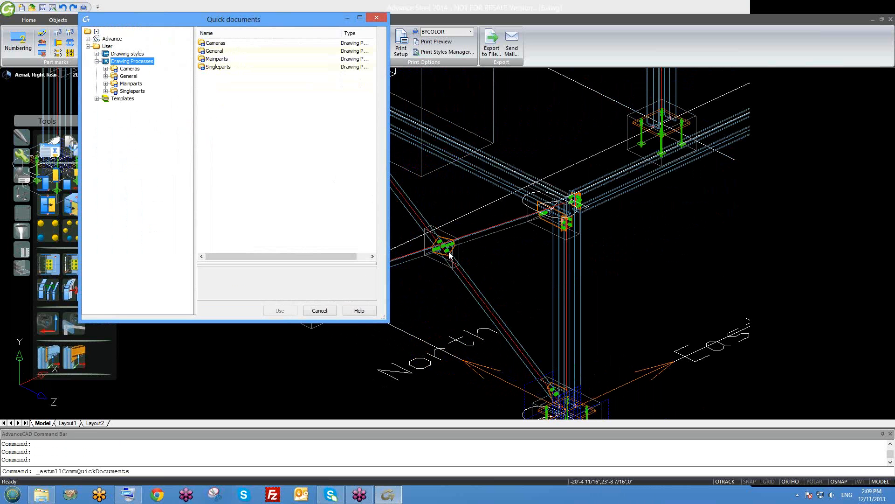
pyautogui.doubleClick(127, 71)
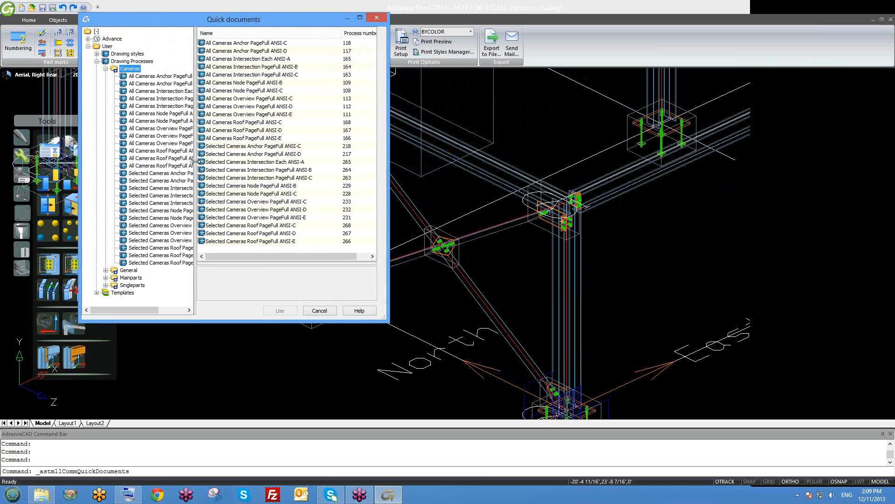
pyautogui.moveTo(192, 161); pyautogui.dragTo(265, 168)
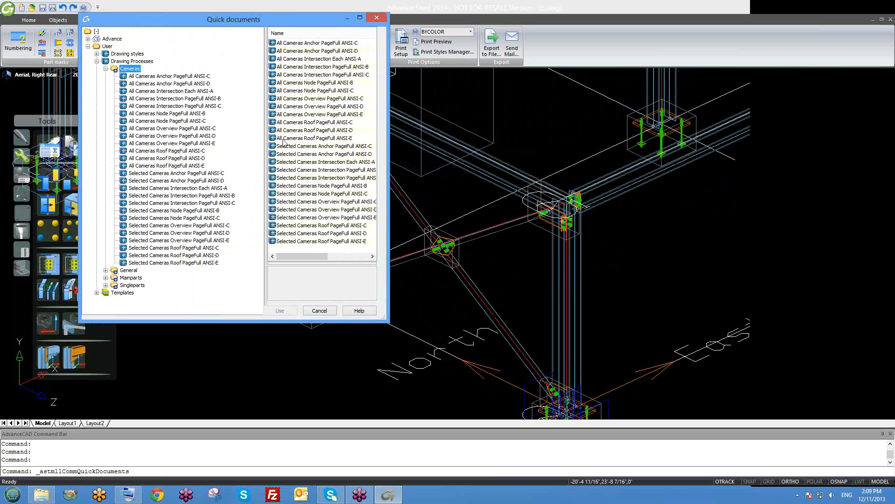
pyautogui.moveTo(268, 126); pyautogui.dragTo(281, 126)
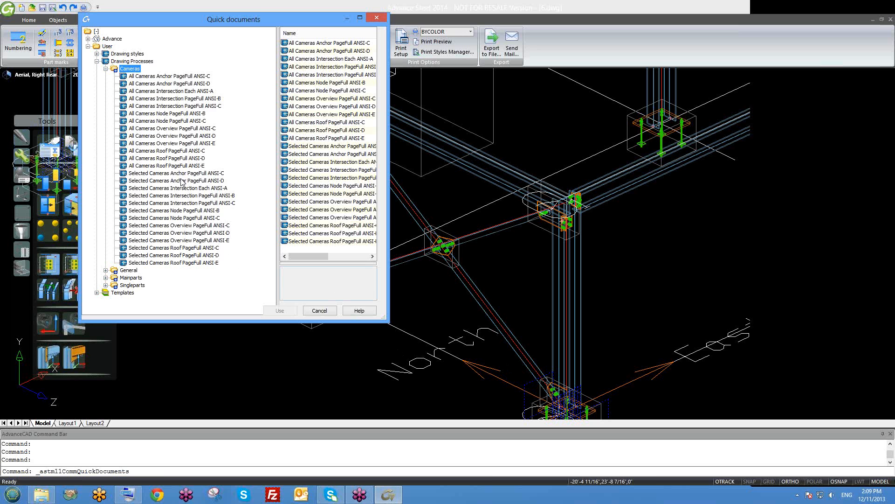
# Step: Compare the ANSI-B and ANSI-C intersection previews, and run Selected Cameras Intersection PageFull ANSI-C with the default process properties
pyautogui.click(170, 106)
pyautogui.click(163, 99)
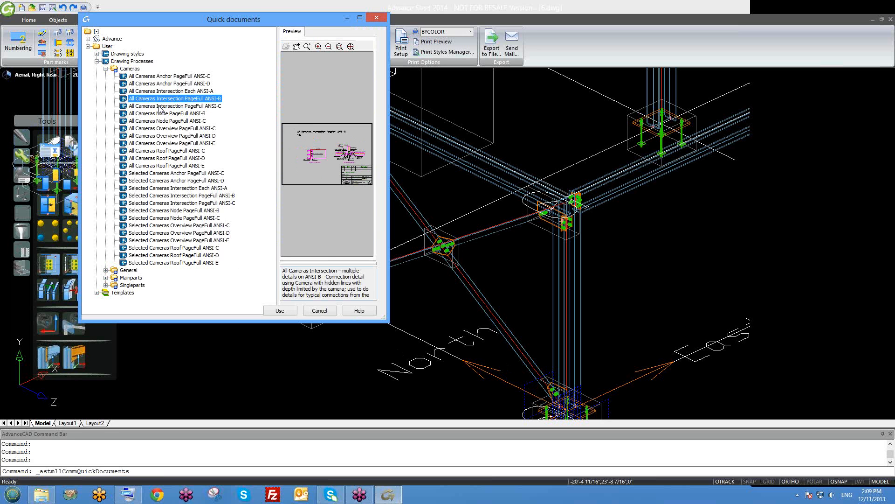
pyautogui.click(164, 106)
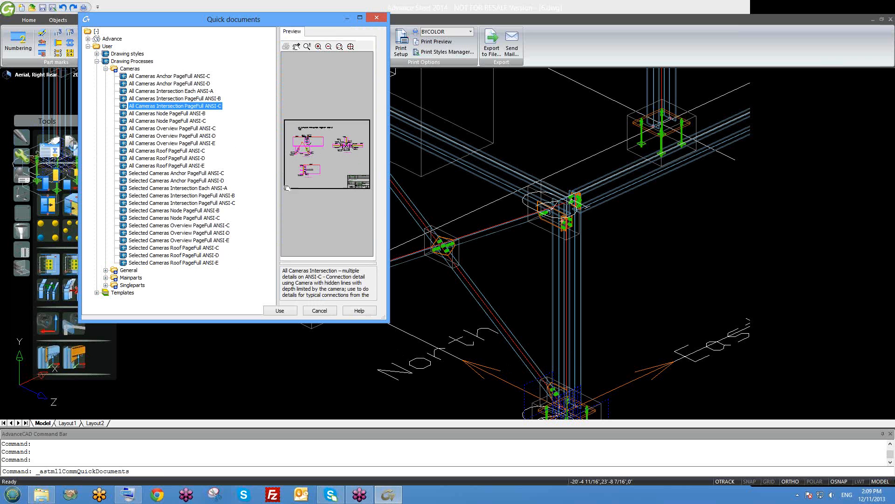
pyautogui.click(163, 100)
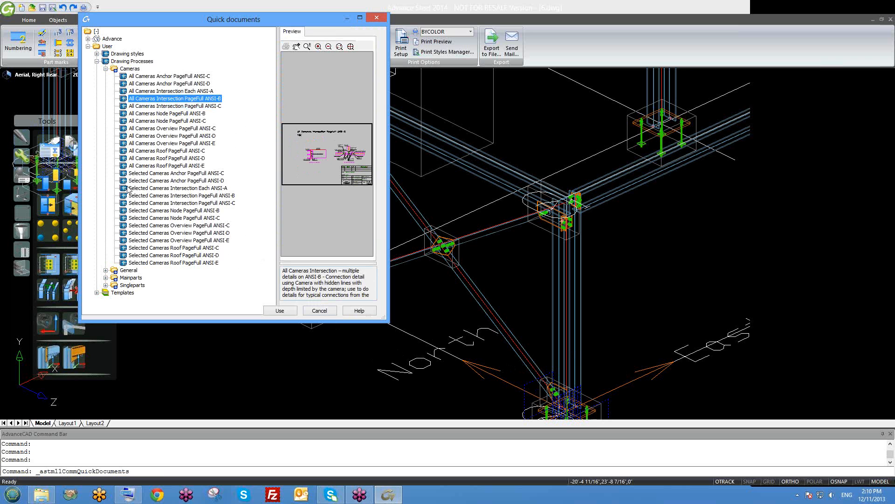
pyautogui.click(219, 204)
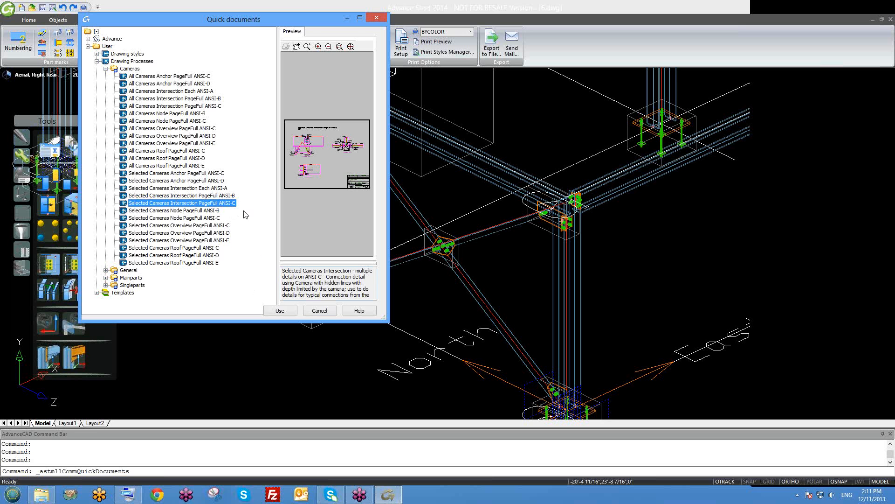
pyautogui.click(292, 312)
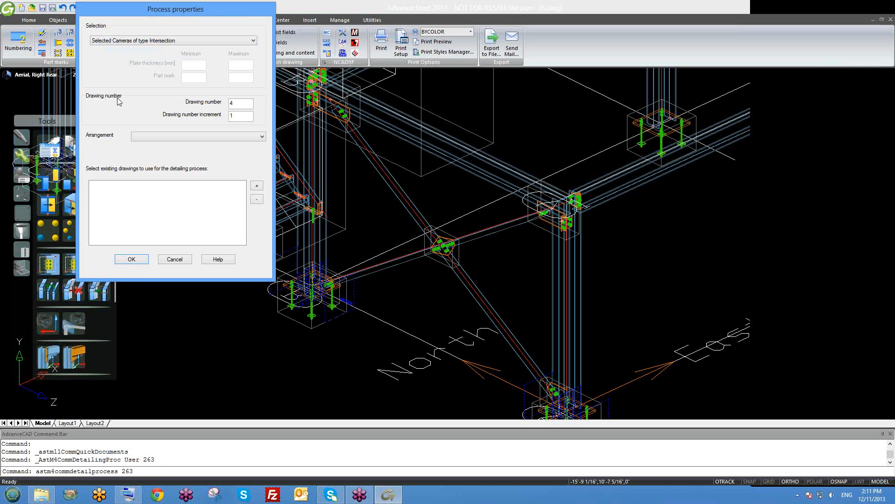
pyautogui.click(132, 259)
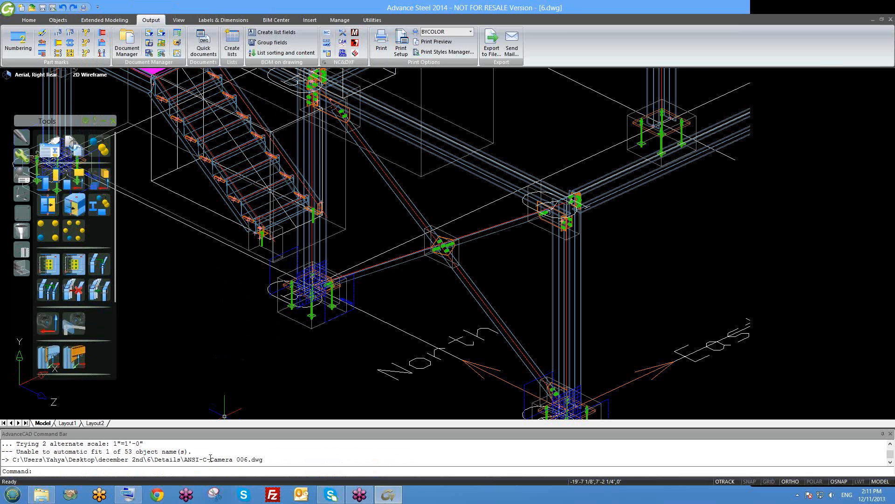
# Step: Open the Document Manager and list the up-to-date detail drawings with their full file names readable
pyautogui.moveTo(211, 458); pyautogui.dragTo(255, 454)
pyautogui.doubleClick(247, 459)
pyautogui.click(122, 20)
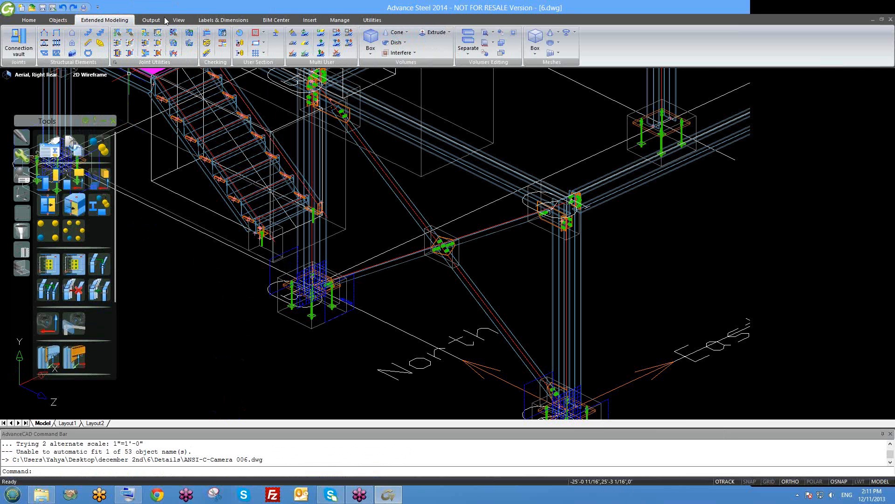
pyautogui.click(153, 20)
pyautogui.click(122, 45)
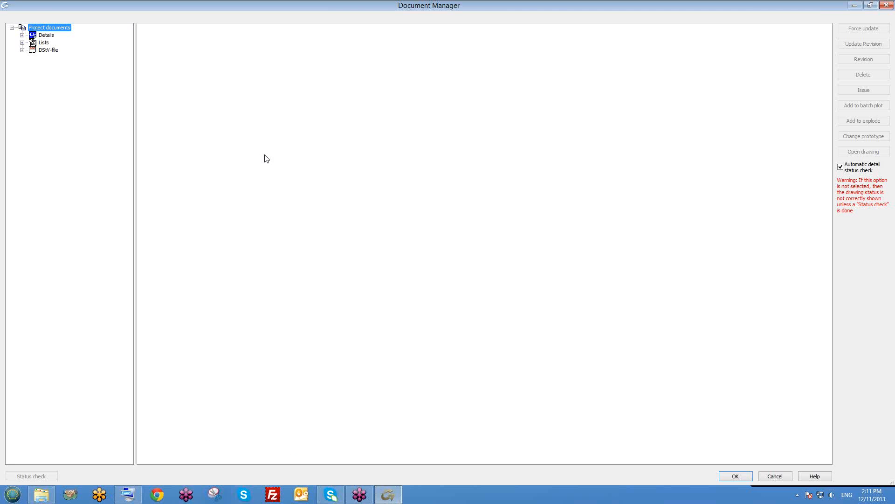
pyautogui.doubleClick(46, 36)
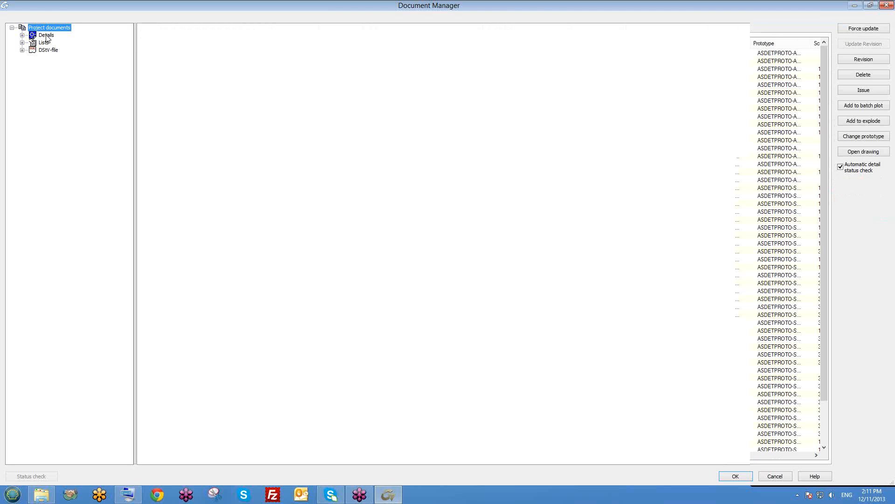
pyautogui.doubleClick(61, 50)
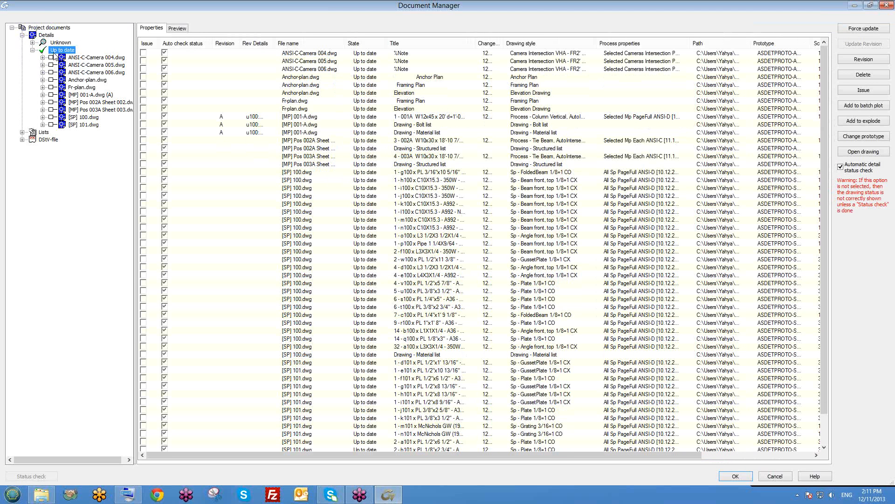
pyautogui.moveTo(134, 129); pyautogui.dragTo(185, 128)
# Step: Preview the ANSI-C-Camera 004.dwg detail drawing with its sheet frame and full elevation in view
pyautogui.click(103, 58)
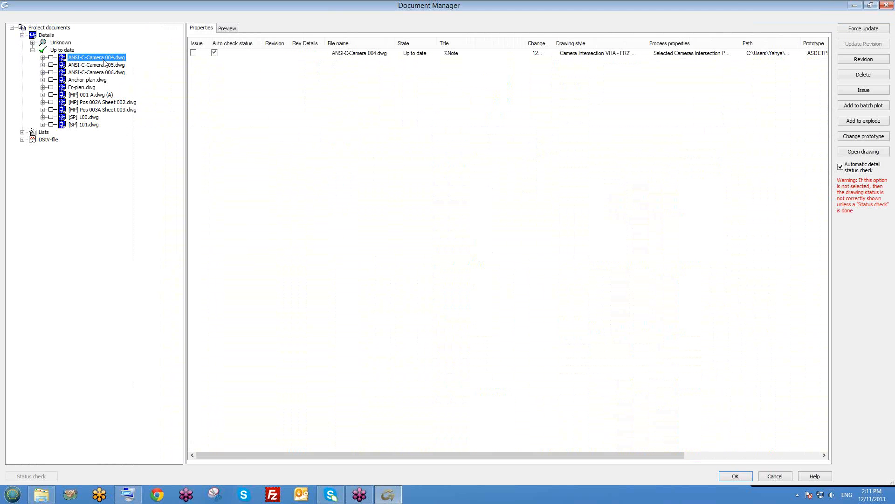
pyautogui.press('Down')
pyautogui.press('Down')
pyautogui.click(112, 58)
pyautogui.click(228, 28)
pyautogui.moveTo(460, 243)
pyautogui.mouseDown(button='middle')
pyautogui.moveTo(484, 253)
pyautogui.moveTo(502, 241)
pyautogui.mouseUp(button='middle')
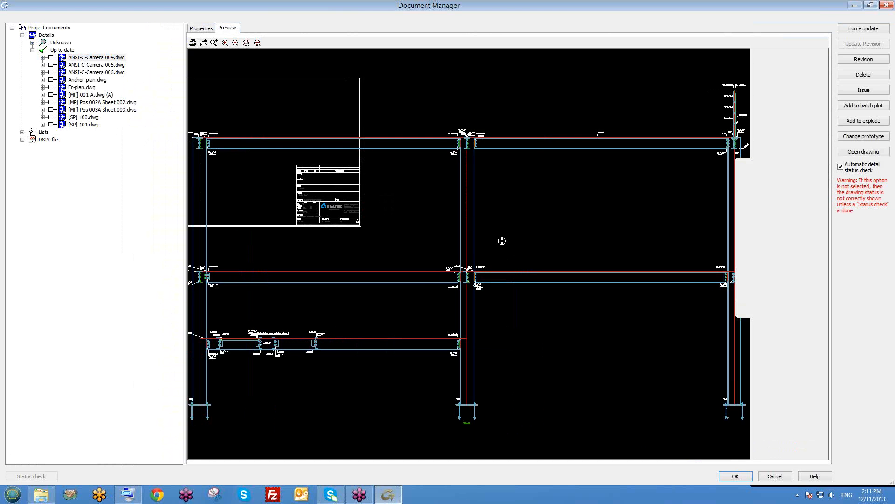
pyautogui.scroll(-2, 501, 241)
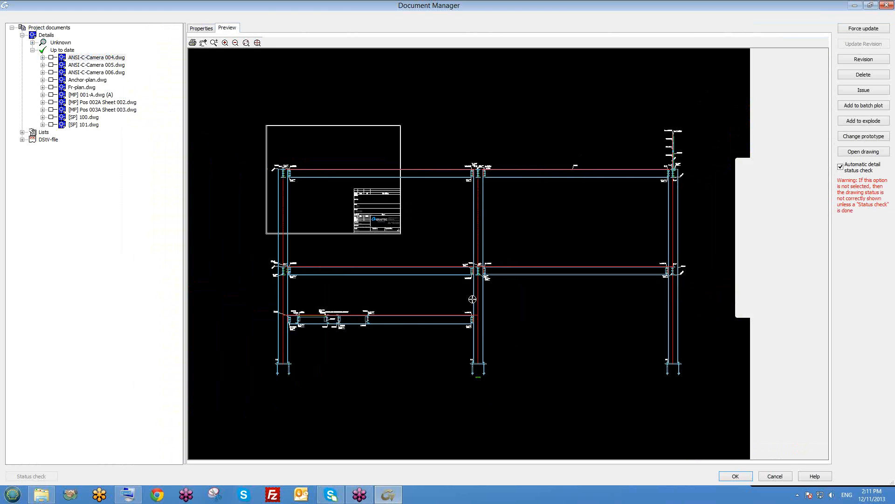
# Step: Preview the ANSI-C-Camera 006.dwg and ANSI-C-Camera 005.dwg detail drawings, and close the Document Manager
pyautogui.click(113, 73)
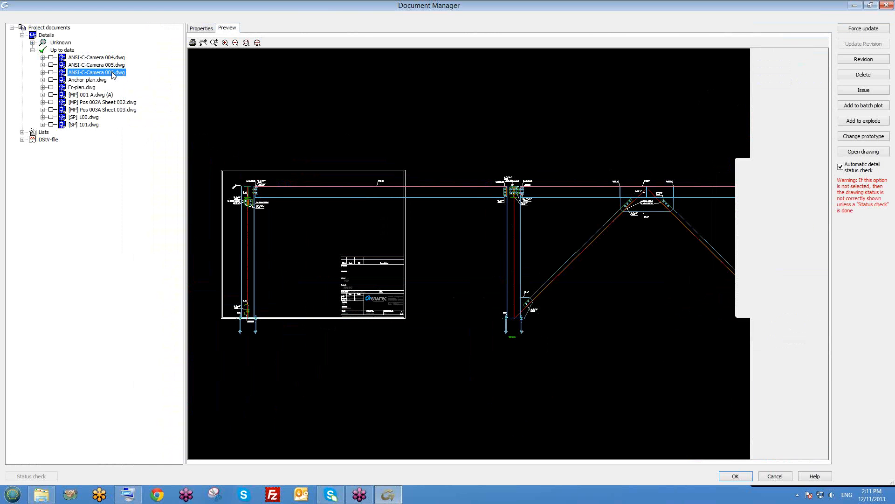
pyautogui.moveTo(540, 237); pyautogui.dragTo(504, 244, button='middle')
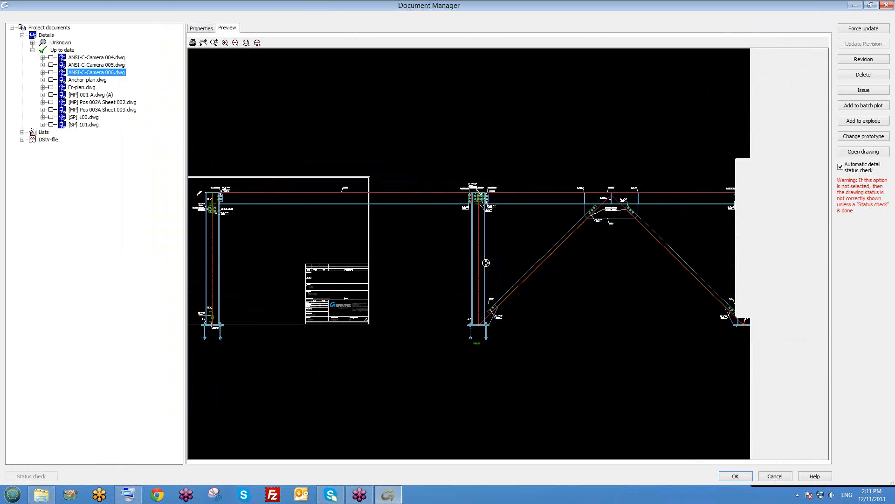
pyautogui.click(116, 65)
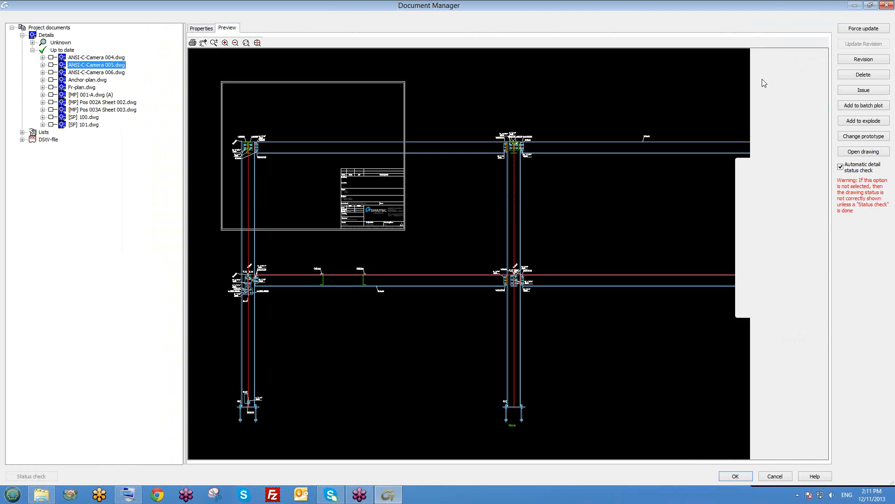
pyautogui.click(107, 74)
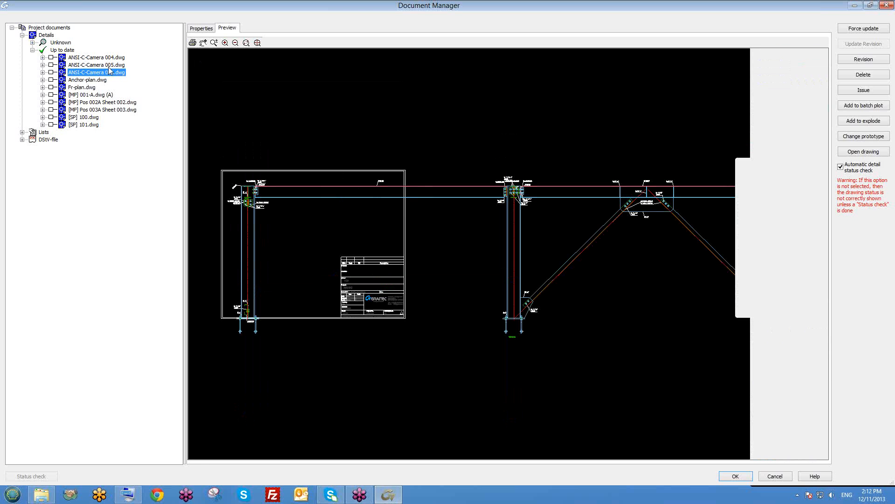
pyautogui.doubleClick(330, 9)
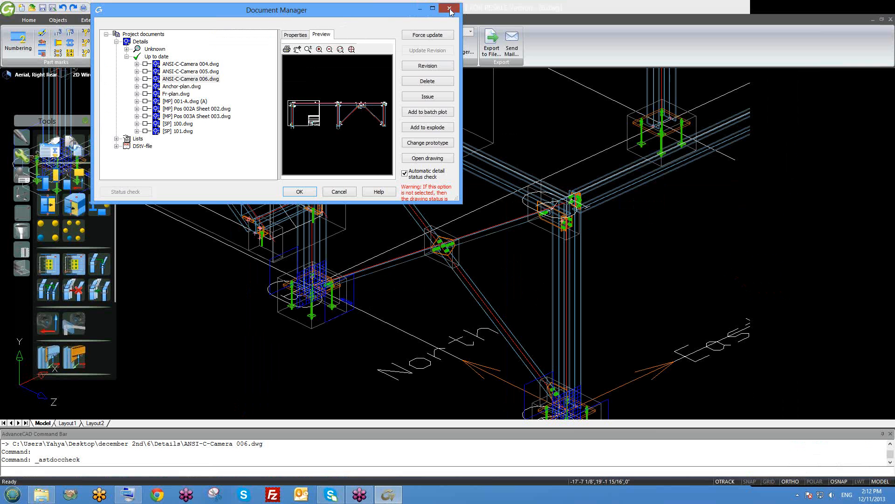
pyautogui.click(450, 9)
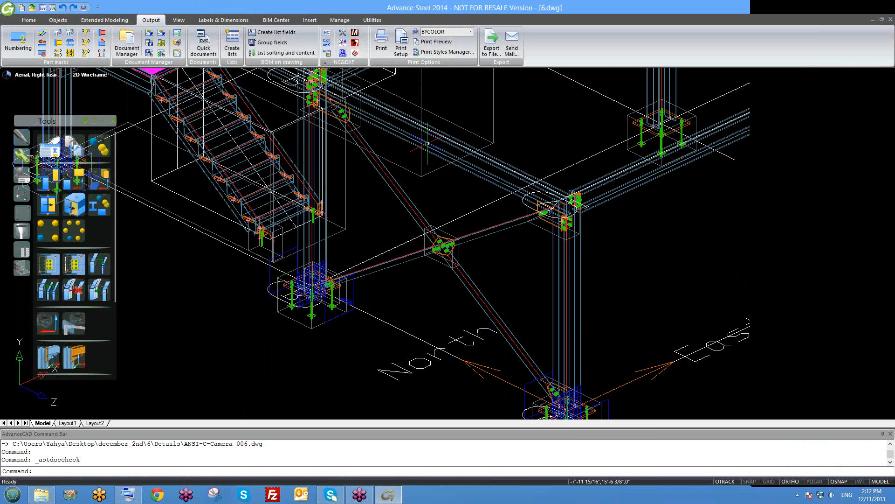
pyautogui.moveTo(379, 258); pyautogui.dragTo(350, 270, button='middle')
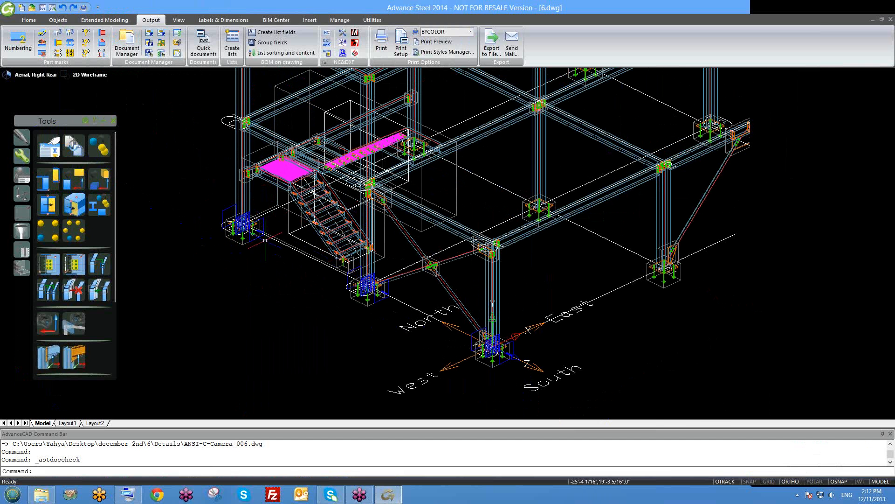
pyautogui.scroll(2, 196, 229)
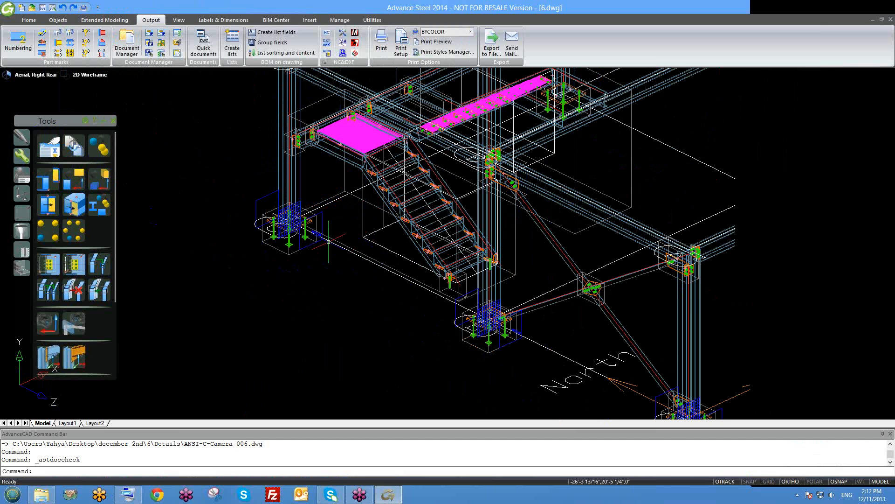
pyautogui.scroll(-1, 328, 241)
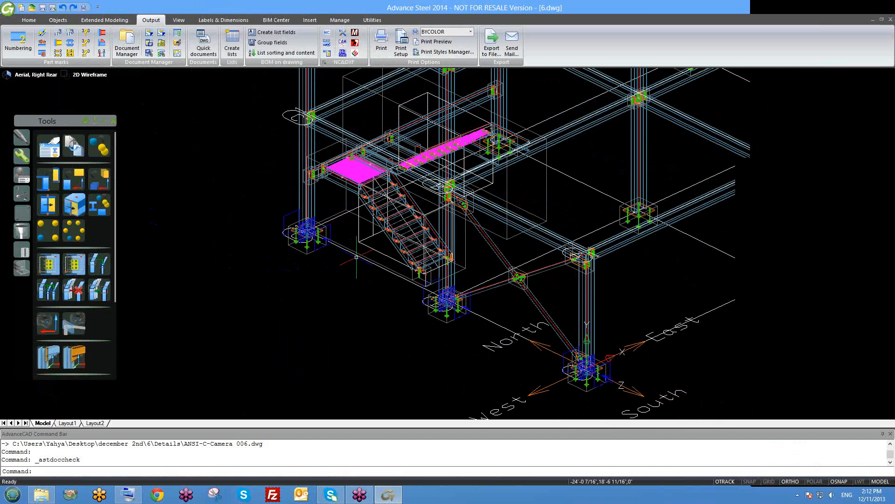
# Step: Browse the user Processes and Camera categories in the Drawing Style Manager
pyautogui.click(153, 47)
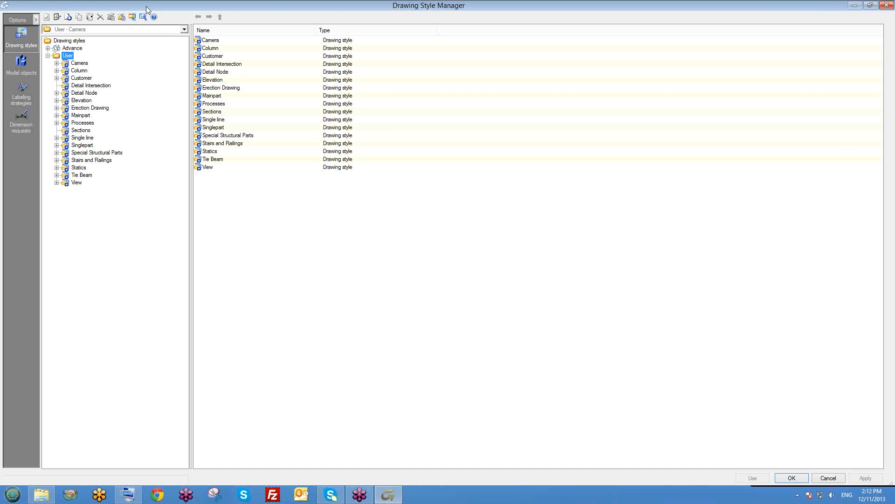
pyautogui.doubleClick(173, 6)
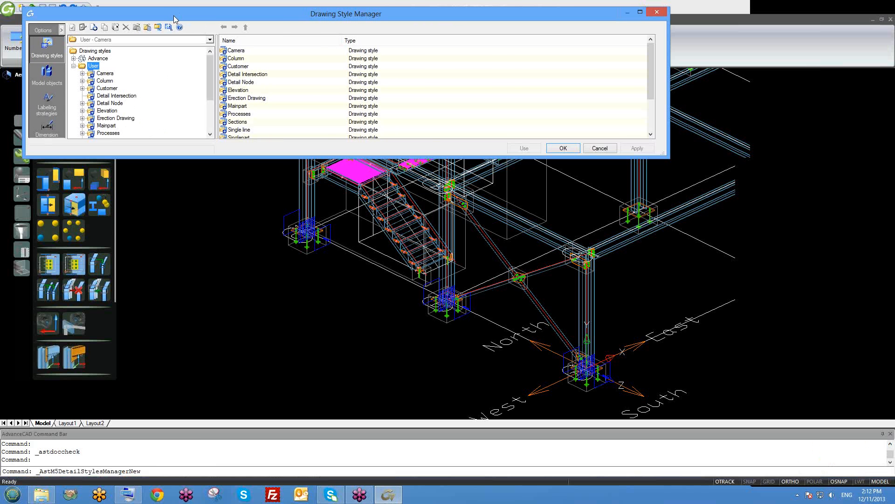
pyautogui.doubleClick(173, 16)
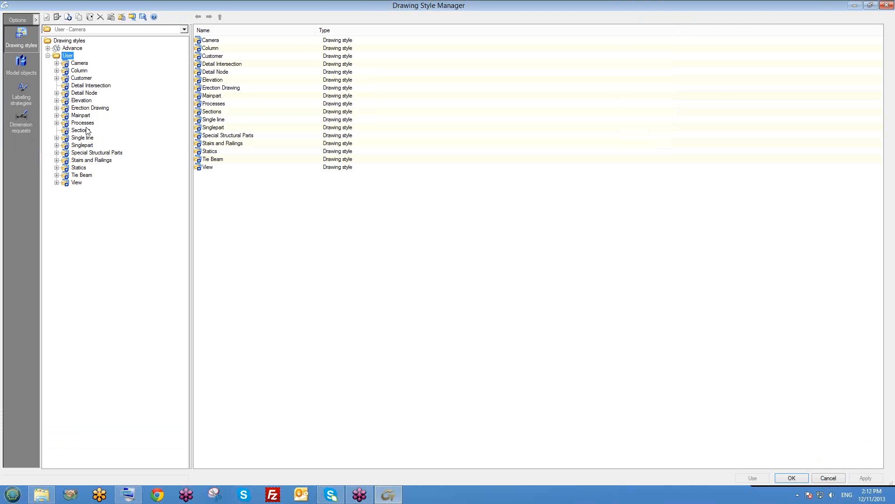
pyautogui.doubleClick(86, 123)
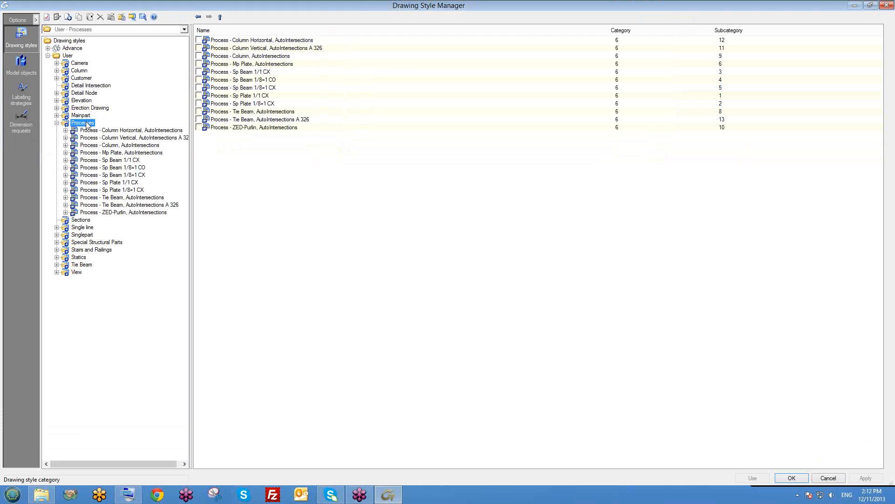
pyautogui.doubleClick(86, 123)
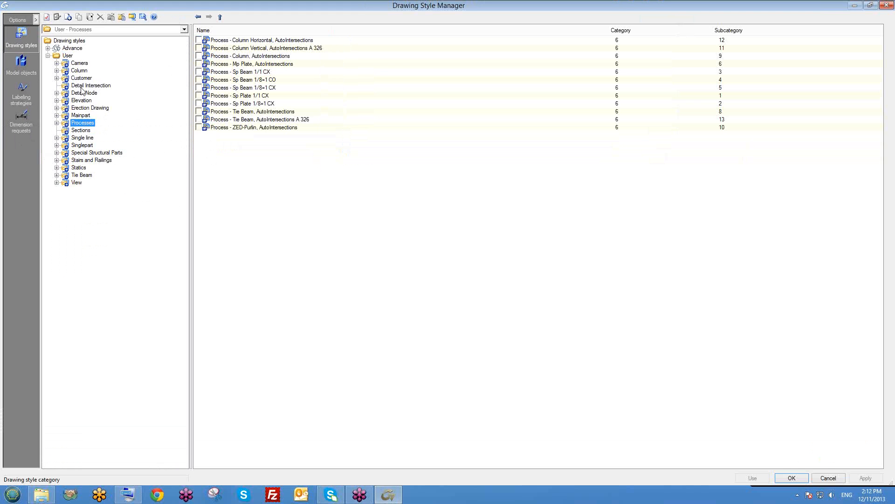
pyautogui.doubleClick(79, 64)
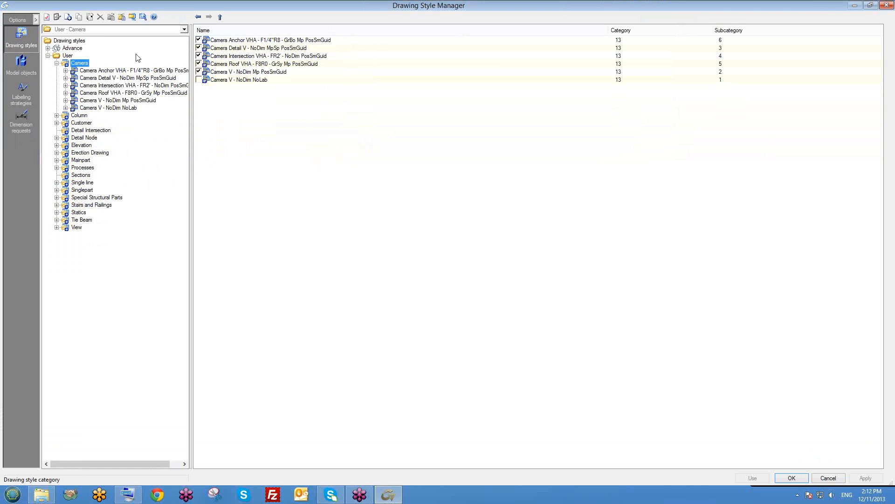
pyautogui.click(57, 64)
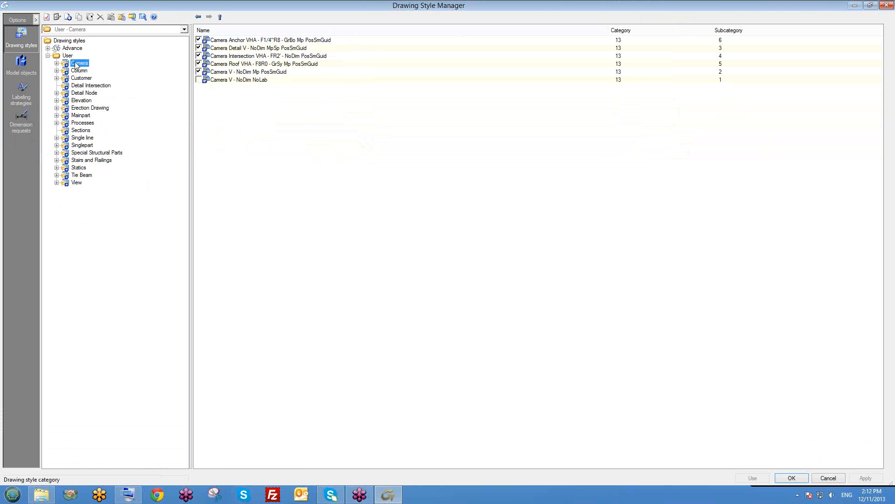
pyautogui.click(56, 64)
pyautogui.click(424, 105)
# Step: Preview the up-to-date detail ANSI-C-Camera 004.dwg in the Document Manager and open the drawing
pyautogui.click(127, 42)
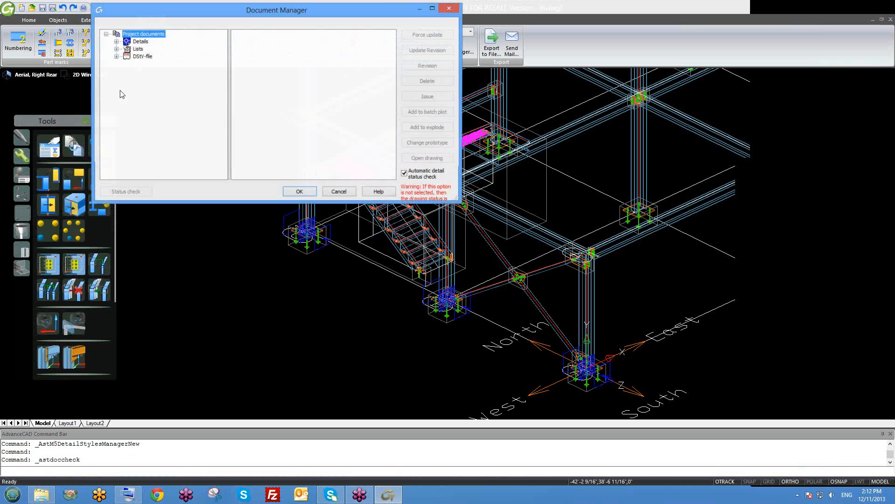
pyautogui.click(116, 42)
pyautogui.doubleClick(158, 57)
pyautogui.click(188, 64)
pyautogui.click(271, 35)
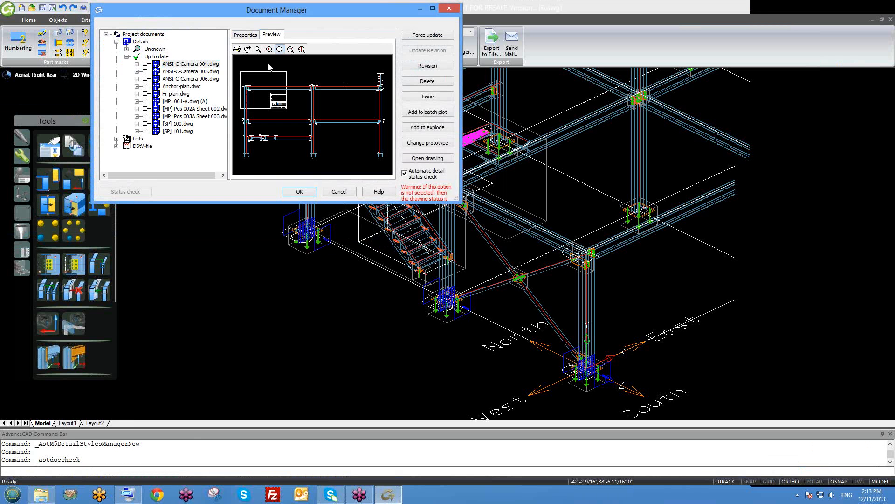
pyautogui.click(210, 65)
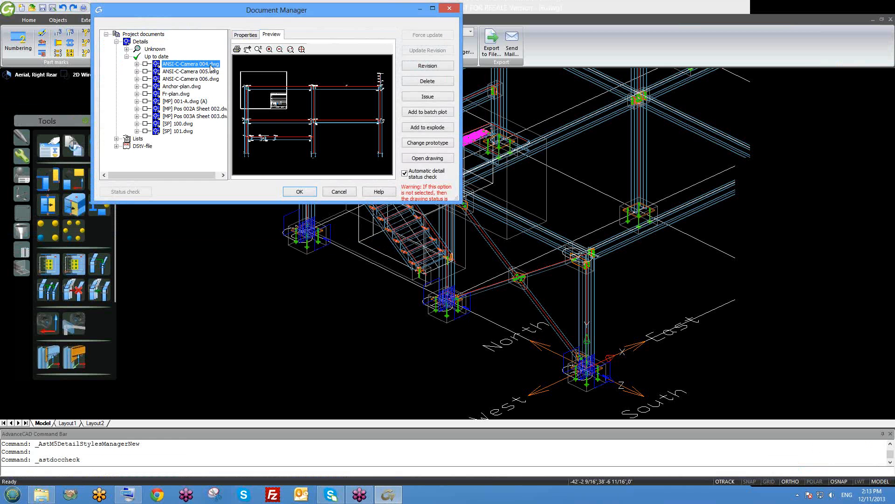
pyautogui.doubleClick(211, 65)
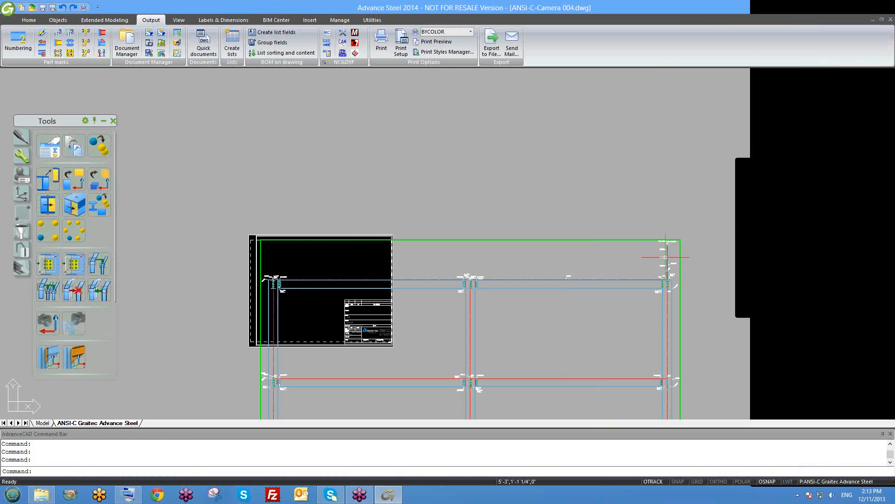
# Step: Open the detail's editing properties from its green frame and widen the description area to read the full drawing style name
pyautogui.scroll(4, 641, 165)
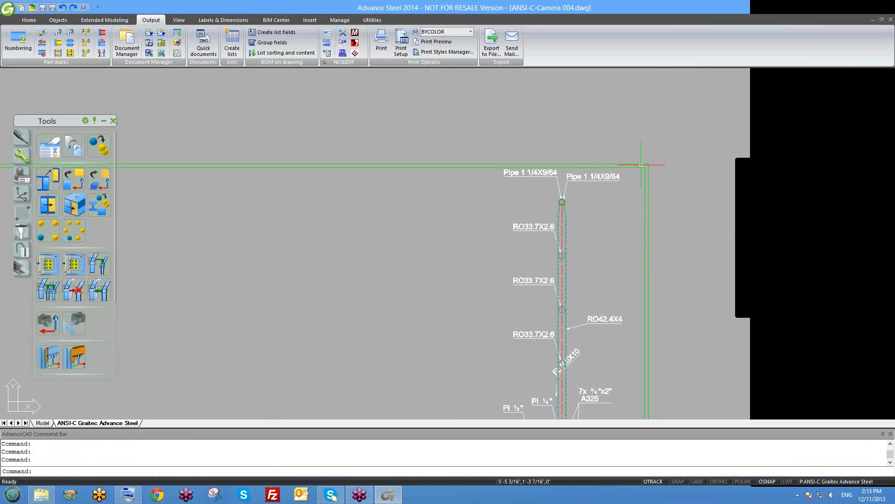
pyautogui.doubleClick(642, 165)
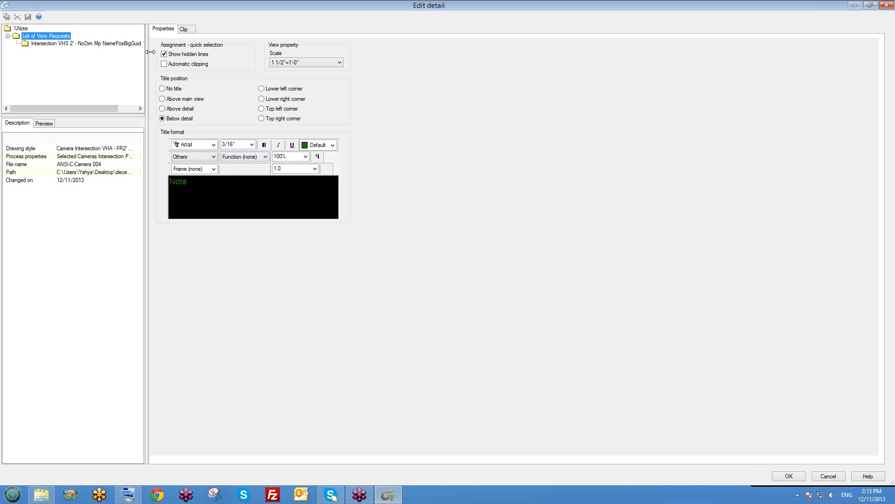
pyautogui.moveTo(145, 122); pyautogui.dragTo(254, 125)
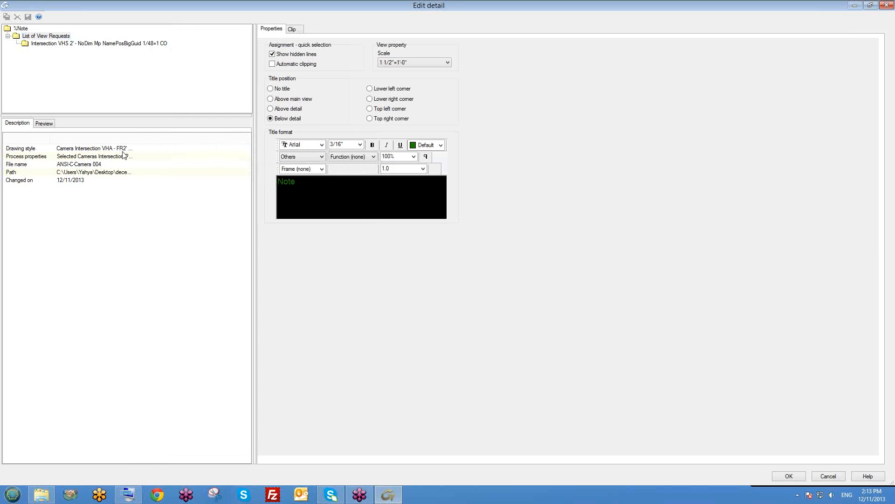
pyautogui.moveTo(143, 139); pyautogui.dragTo(201, 141)
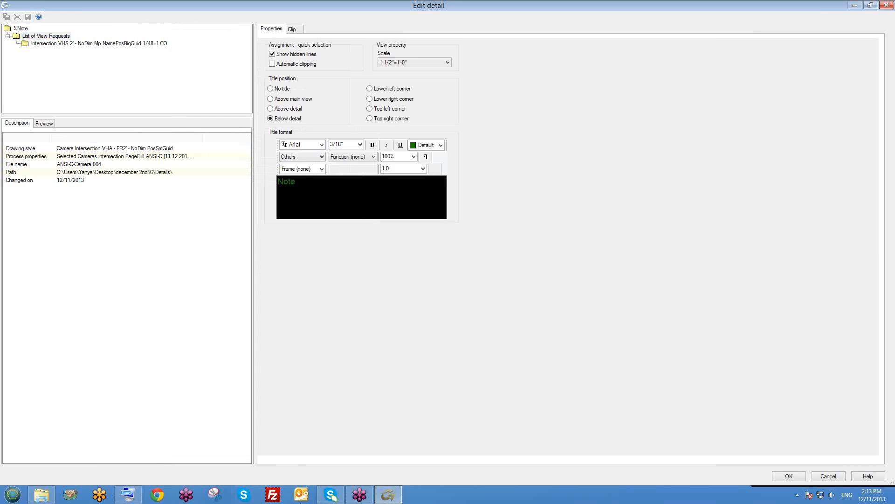
# Step: Capture the detail's description with the Snipping Tool and close the Edit detail dialog
pyautogui.click(214, 495)
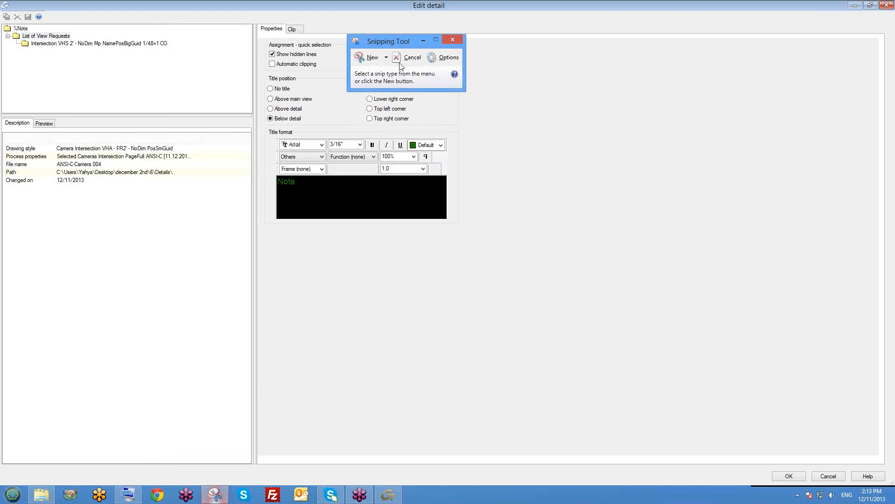
pyautogui.moveTo(30, 105); pyautogui.dragTo(276, 220)
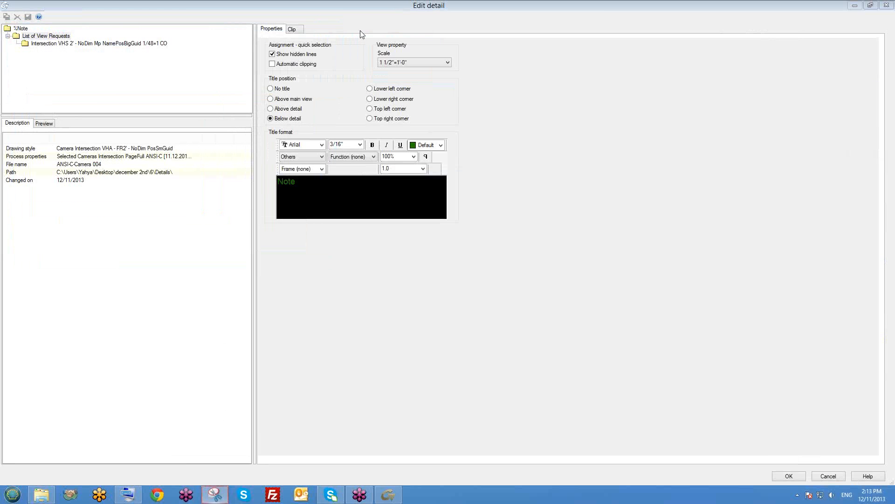
pyautogui.doubleClick(670, 4)
pyautogui.moveTo(671, 3); pyautogui.dragTo(402, 104)
pyautogui.click(611, 105)
# Step: Close ANSI-C-Camera 004.dwg without saving the changes
pyautogui.scroll(-3, 404, 166)
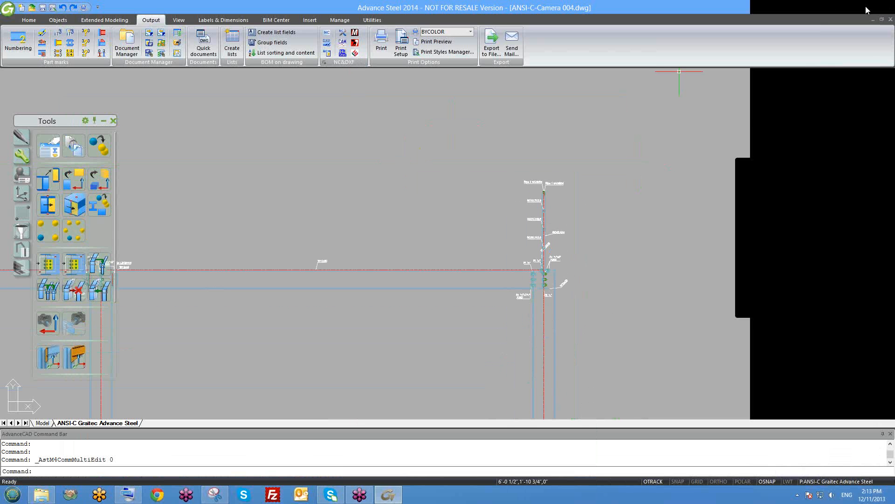
pyautogui.click(891, 19)
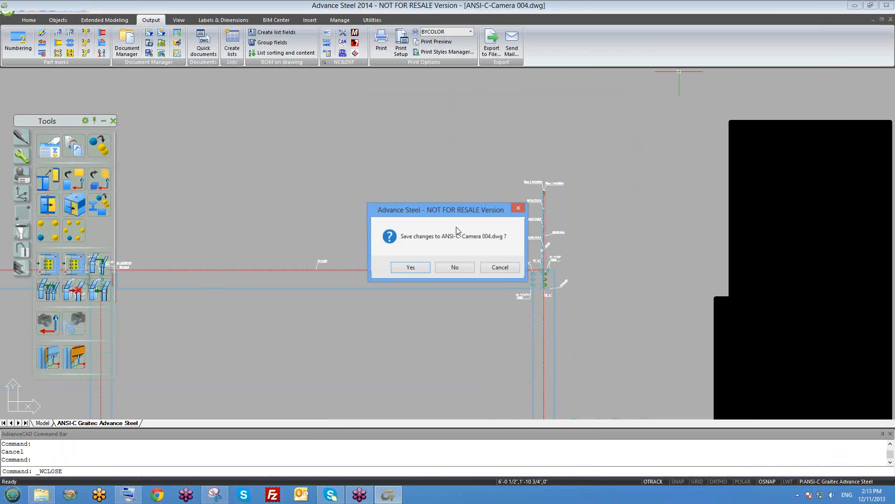
pyautogui.click(454, 267)
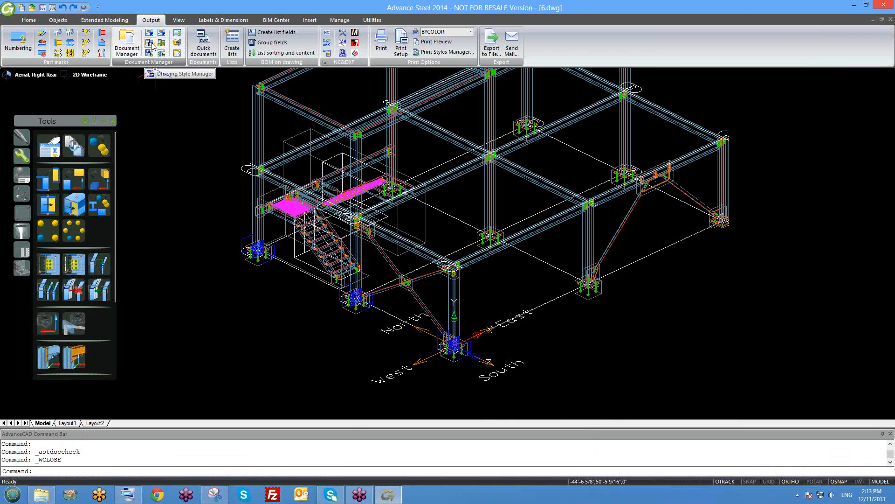
# Step: Reopen the Drawing Style Manager and place the captured description beside the Camera styles for comparison
pyautogui.click(151, 43)
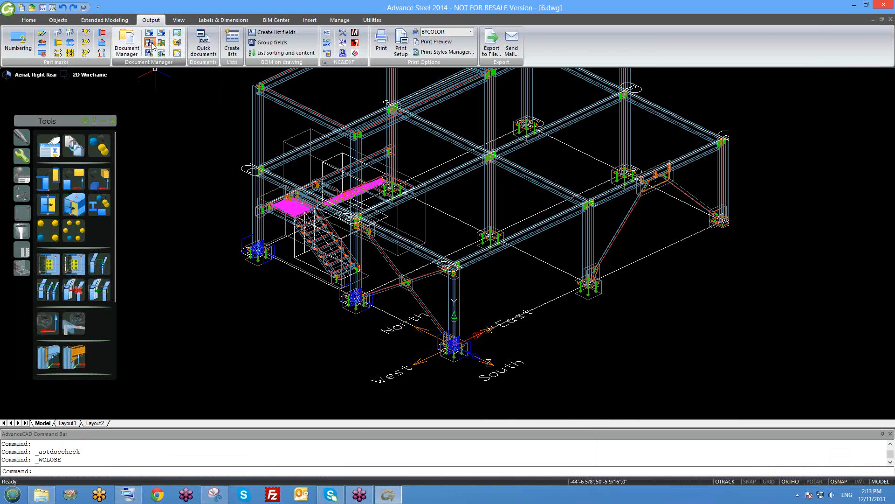
pyautogui.moveTo(202, 107); pyautogui.dragTo(275, 69)
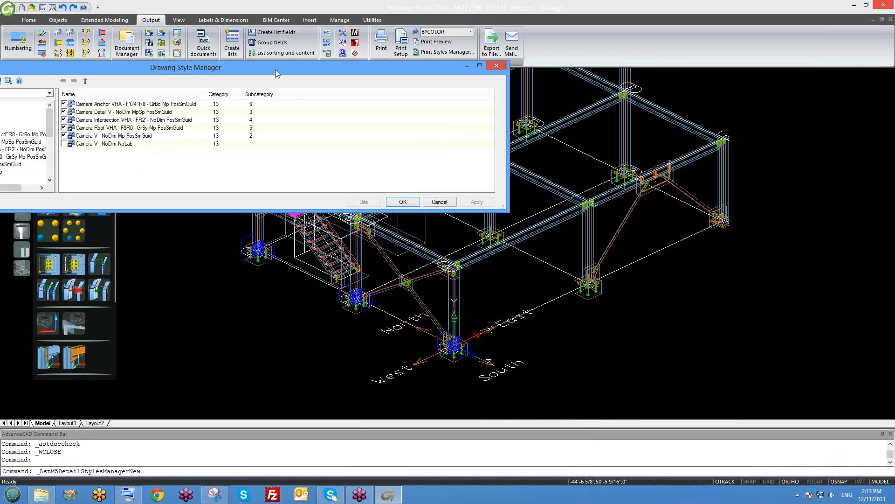
pyautogui.doubleClick(284, 66)
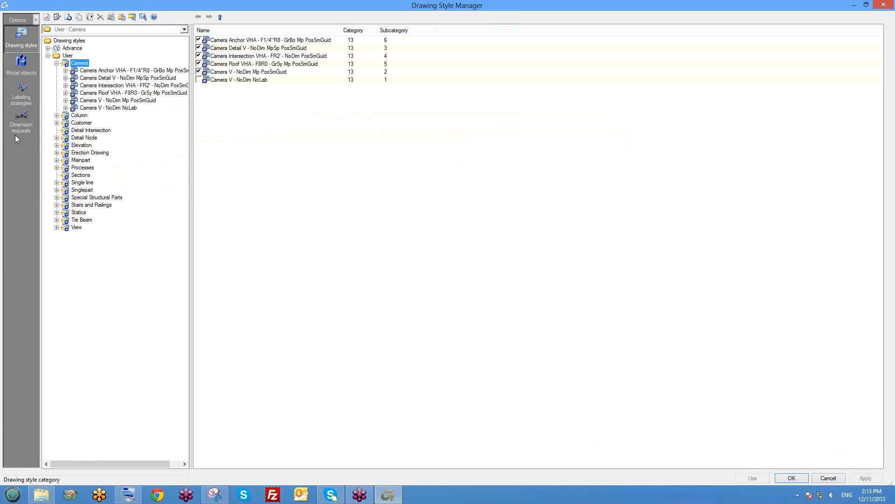
pyautogui.click(221, 497)
pyautogui.moveTo(203, 34)
pyautogui.mouseDown()
pyautogui.moveTo(344, 127)
pyautogui.moveTo(365, 202)
pyautogui.mouseUp()
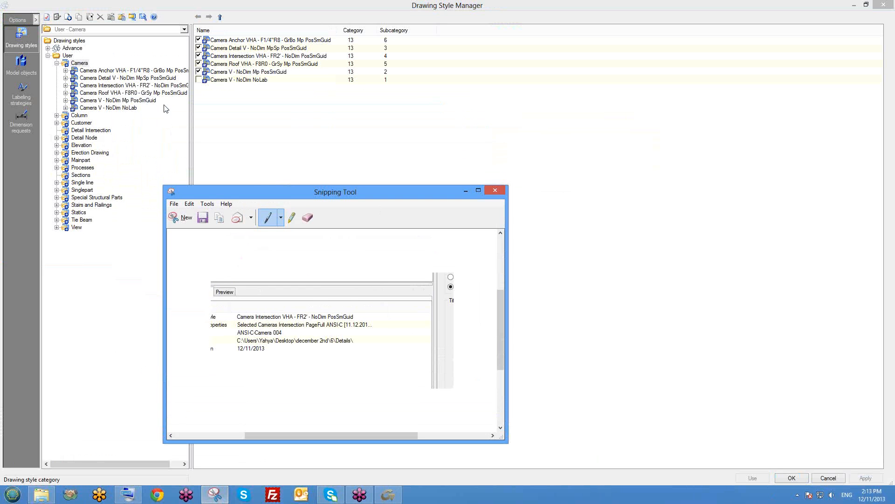
# Step: Expand the Camera Intersection VHA - FR2' - NoDim PosSmGuid style and select its view Intersection VHS 2' - NoDim Mp NamePosBigGuid 1/48=1 CO
pyautogui.click(151, 87)
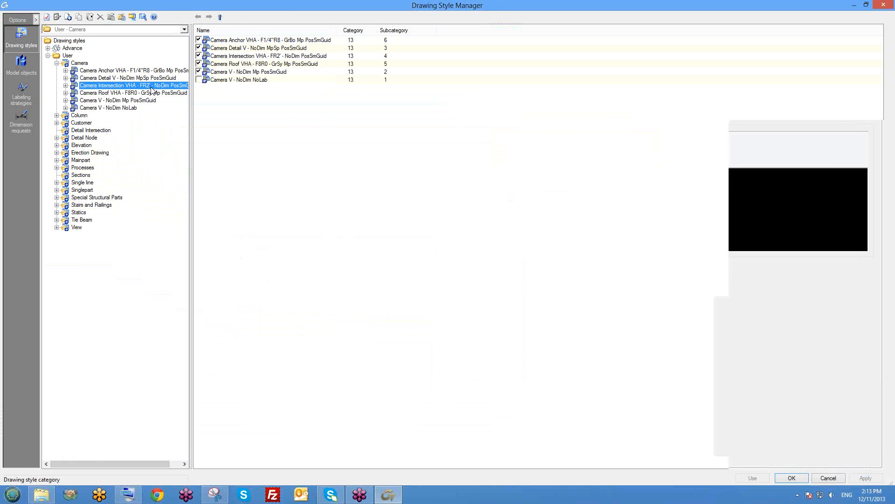
pyautogui.click(66, 85)
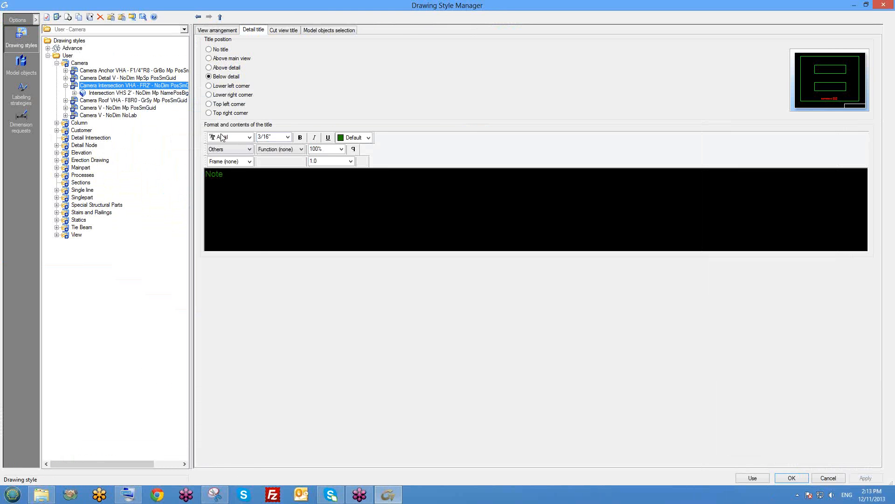
pyautogui.moveTo(191, 122); pyautogui.dragTo(250, 121)
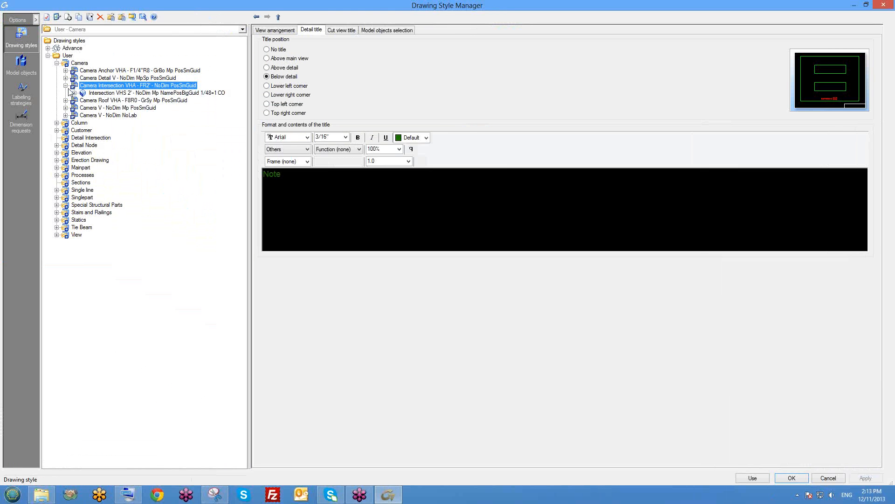
pyautogui.click(95, 93)
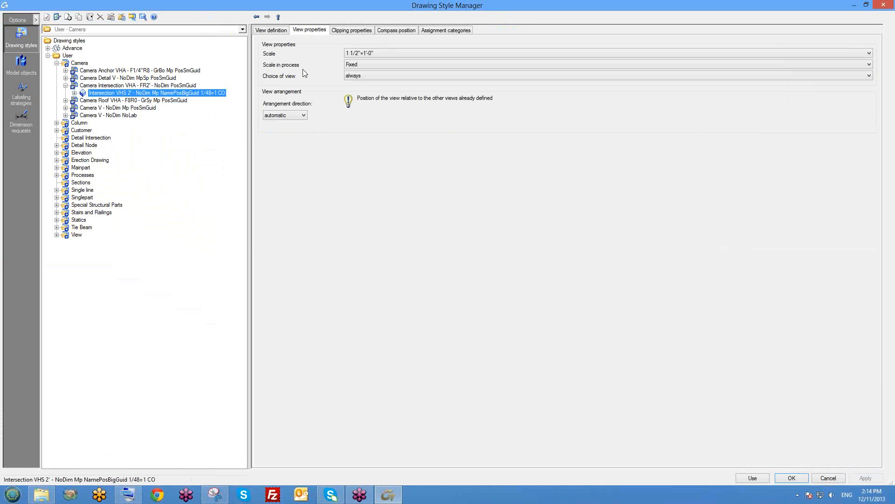
pyautogui.click(84, 86)
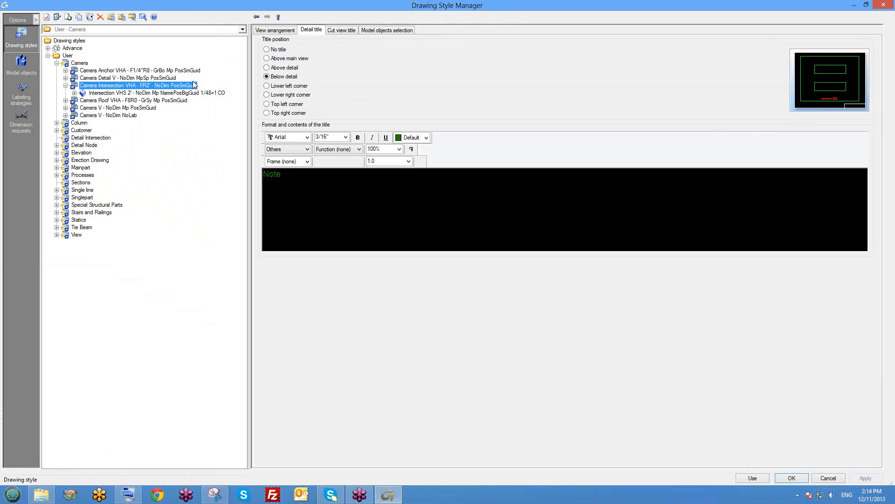
pyautogui.click(162, 93)
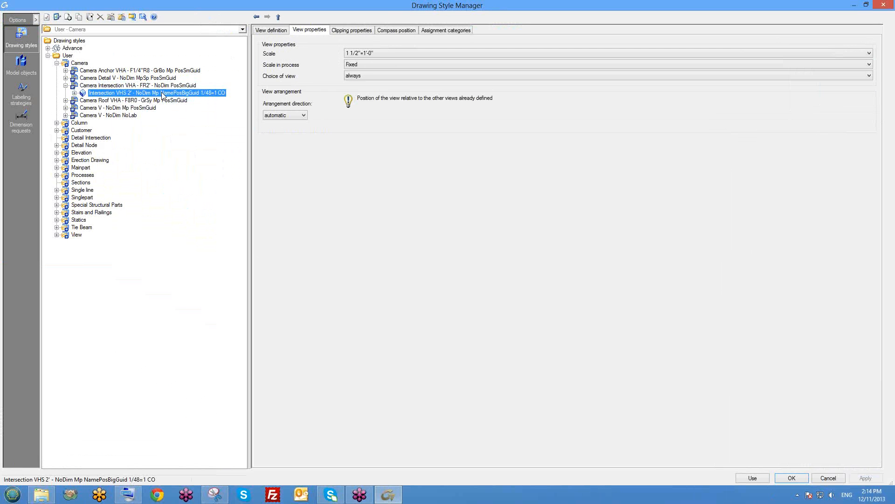
# Step: Set the scale of the selected Intersection VHS 2' view to 1/4"=1'-0"
pyautogui.click(368, 54)
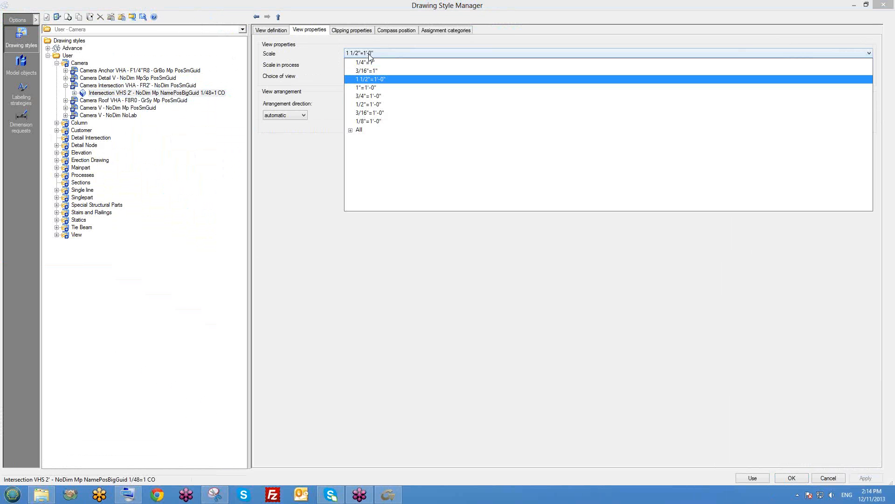
pyautogui.click(350, 130)
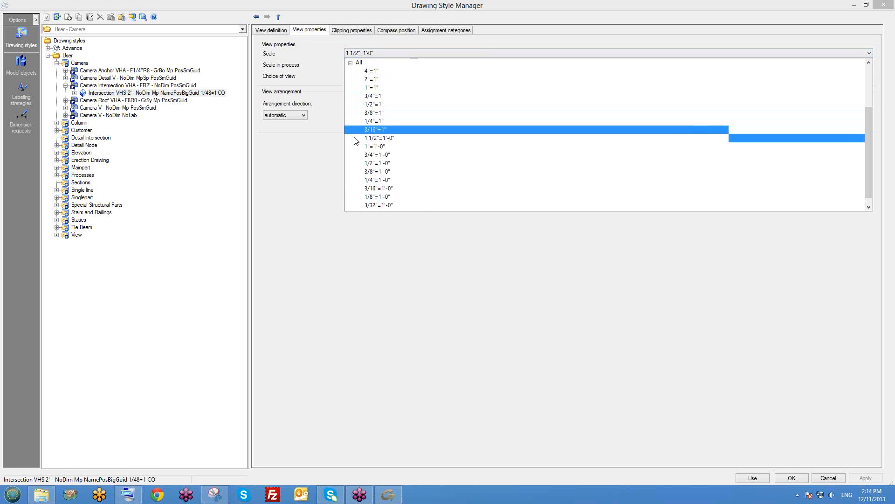
pyautogui.scroll(-1, 394, 189)
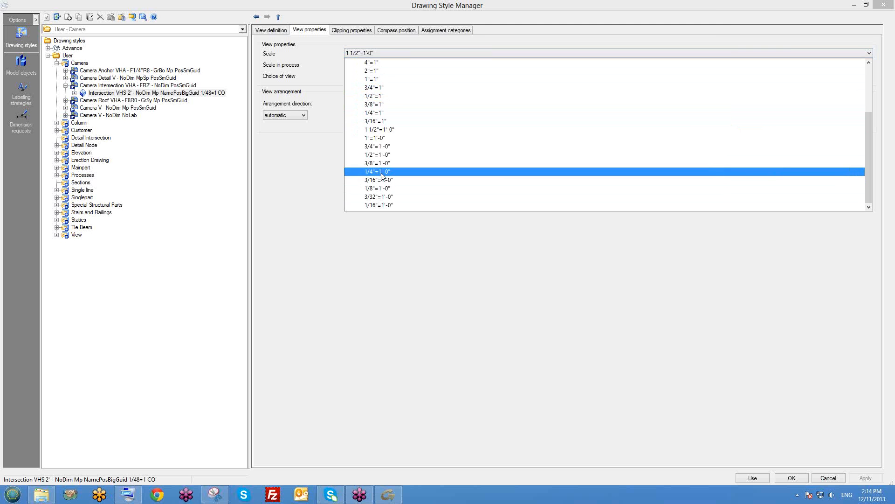
pyautogui.click(374, 172)
pyautogui.moveTo(453, 7); pyautogui.dragTo(416, 18)
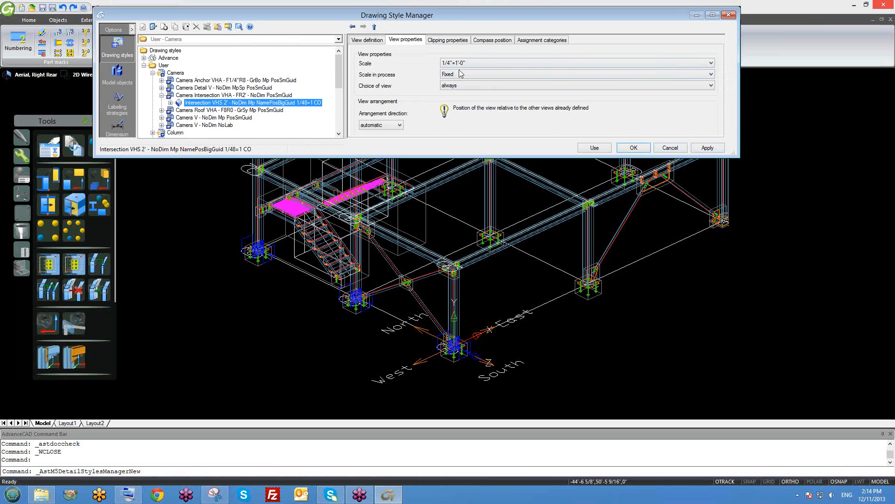
pyautogui.doubleClick(485, 15)
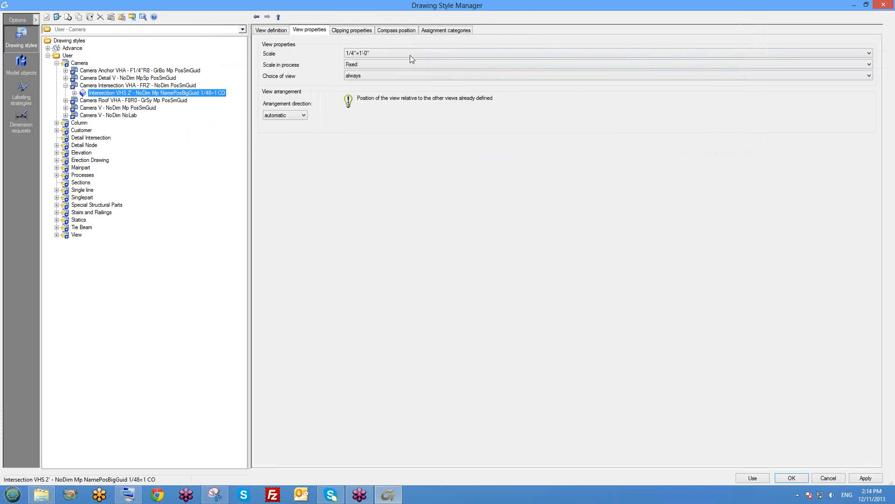
# Step: Review the selected view's available scales, keep 1/4"=1'-0", and save the drawing style changes
pyautogui.click(371, 54)
pyautogui.scroll(2, 391, 162)
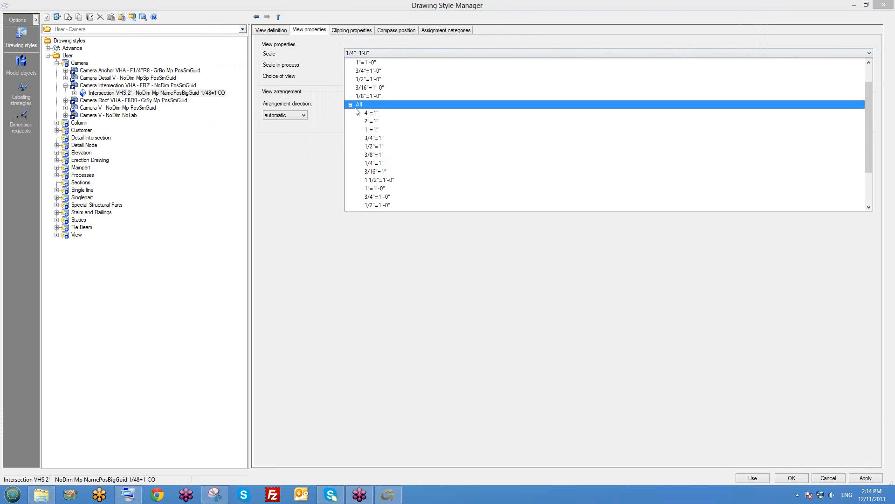
pyautogui.click(418, 273)
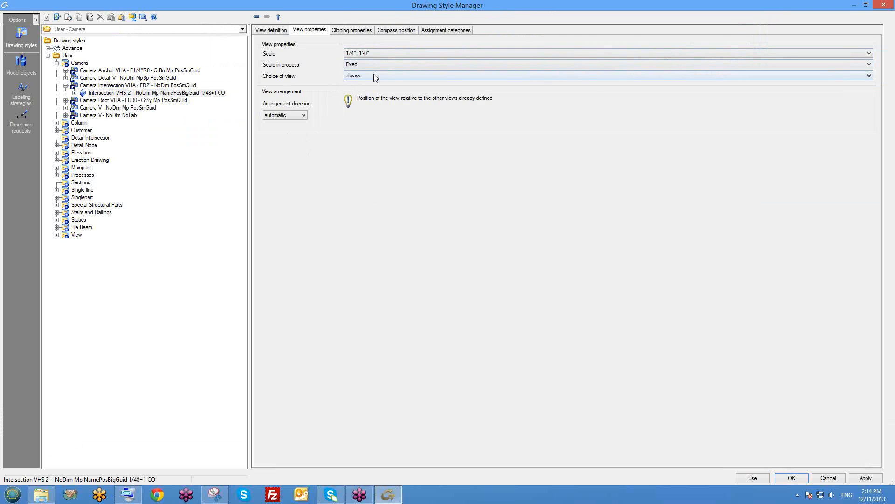
pyautogui.click(371, 53)
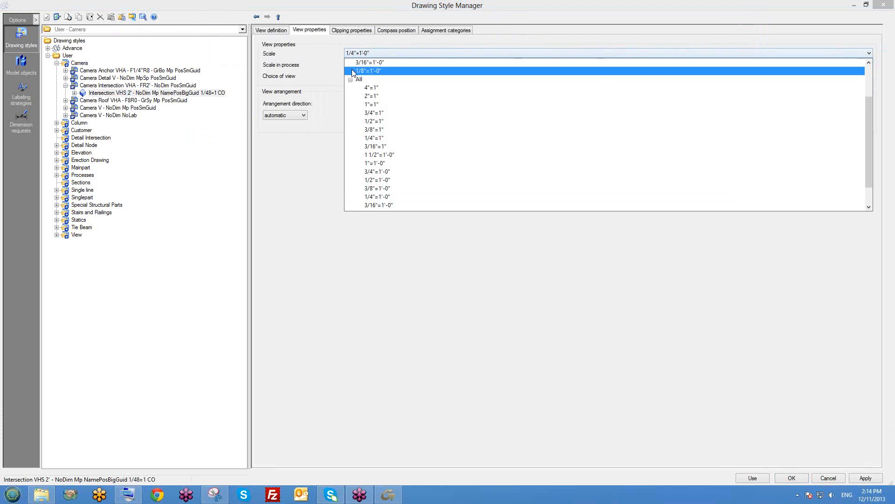
pyautogui.scroll(-1, 390, 185)
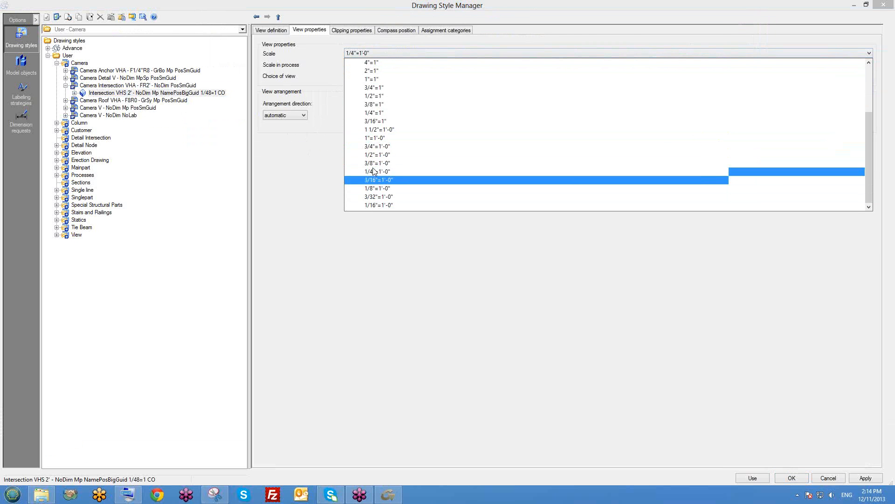
pyautogui.click(323, 162)
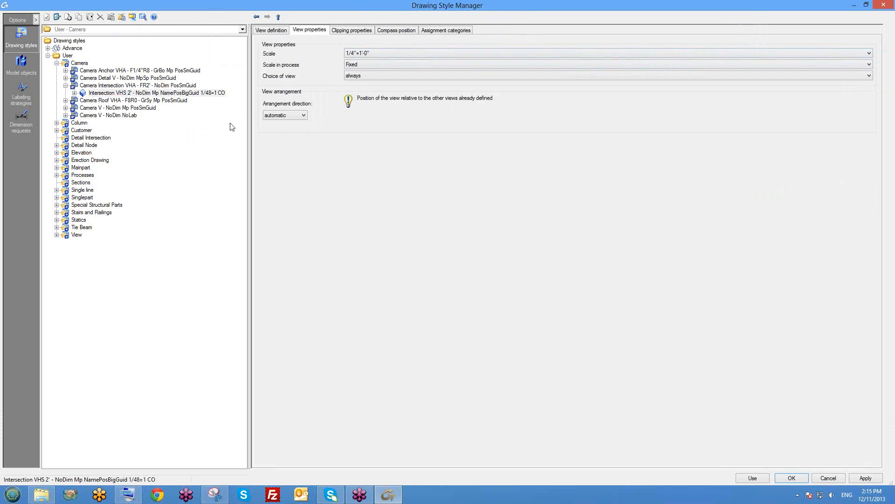
pyautogui.click(859, 481)
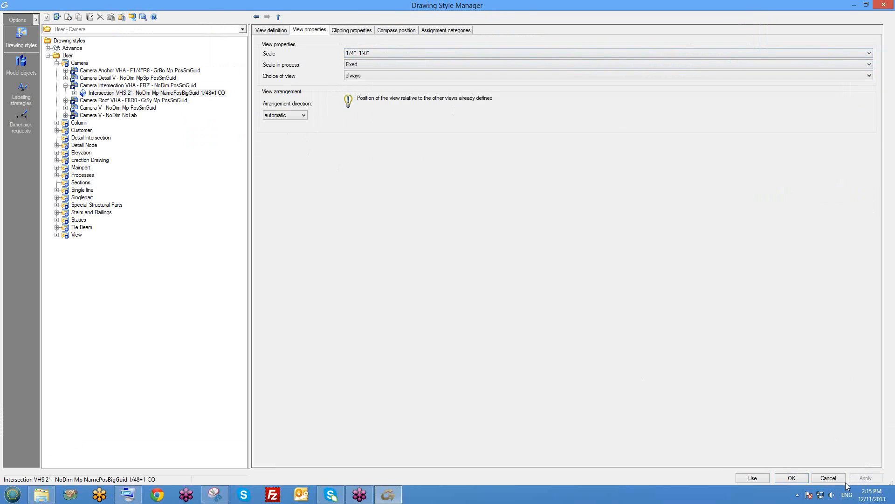
pyautogui.click(792, 478)
# Step: Check the camera type in the properties of the camera at the corner column base by the compass
pyautogui.scroll(-3, 382, 281)
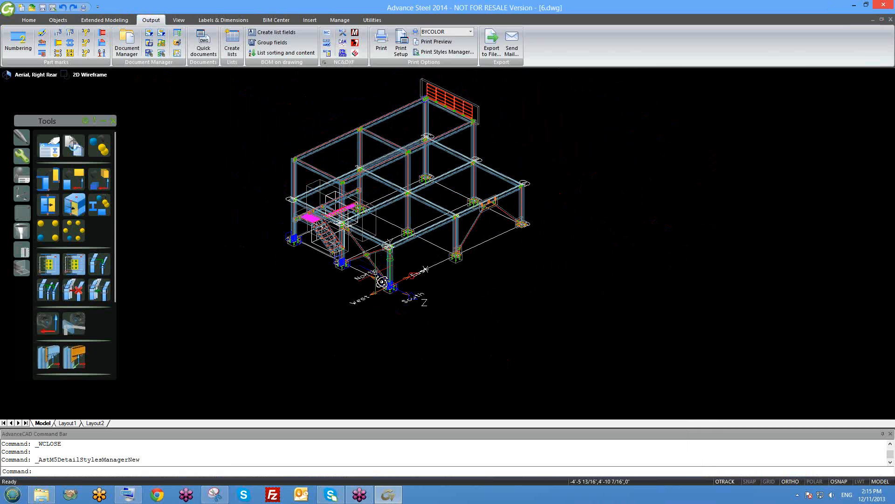
pyautogui.moveTo(382, 282)
pyautogui.keyDown('shift'); pyautogui.mouseDown(button='middle')
pyautogui.moveTo(366, 263)
pyautogui.moveTo(387, 265)
pyautogui.mouseUp(button='middle'); pyautogui.keyUp('shift')
pyautogui.scroll(6, 387, 264)
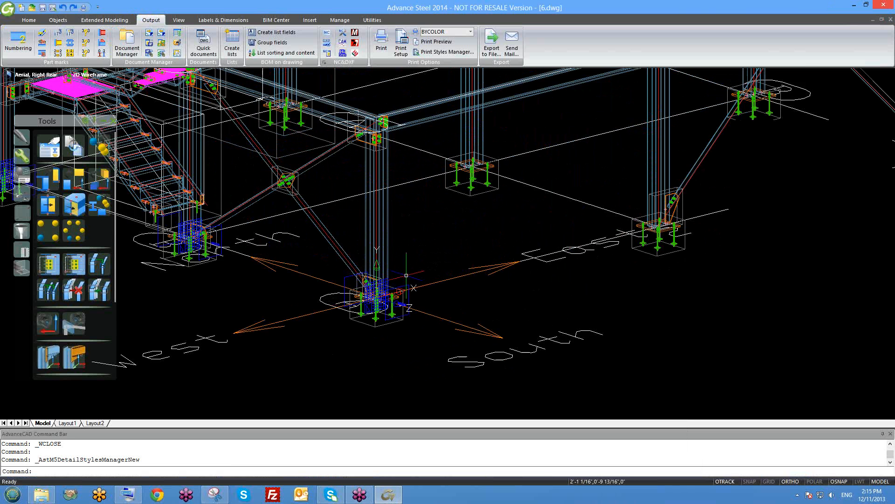
pyautogui.doubleClick(414, 252)
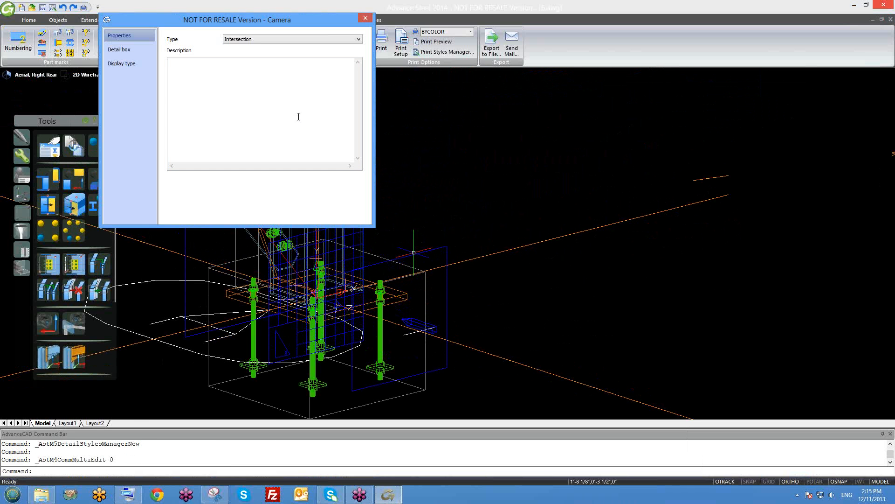
pyautogui.press('Escape')
pyautogui.scroll(-7, 414, 247)
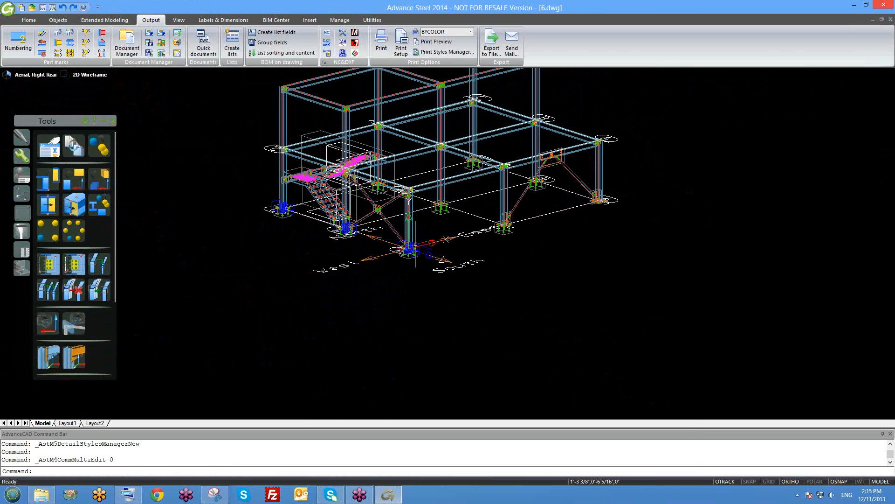
# Step: Un-register the detail drawings ANSI-C-Camera 004.dwg, ANSI-C-Camera 005.dwg and ANSI-C-Camera 006.dwg
pyautogui.scroll(3, 414, 244)
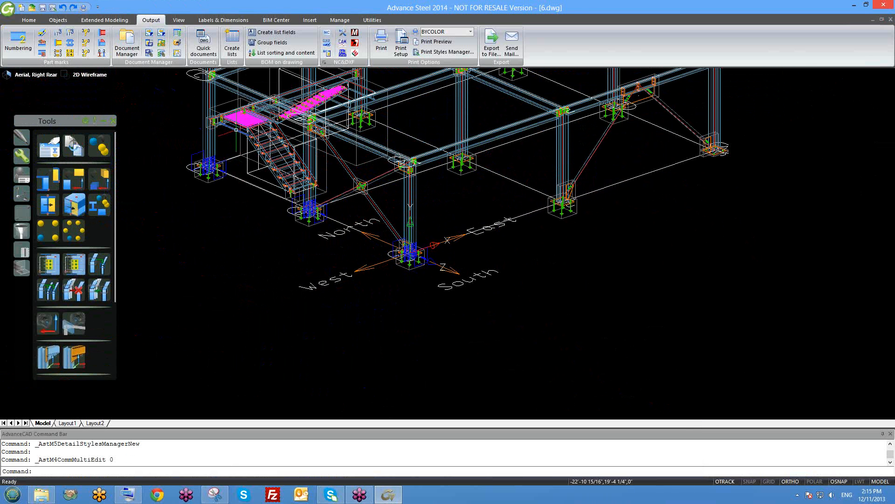
pyautogui.moveTo(262, 196); pyautogui.dragTo(266, 235, button='middle')
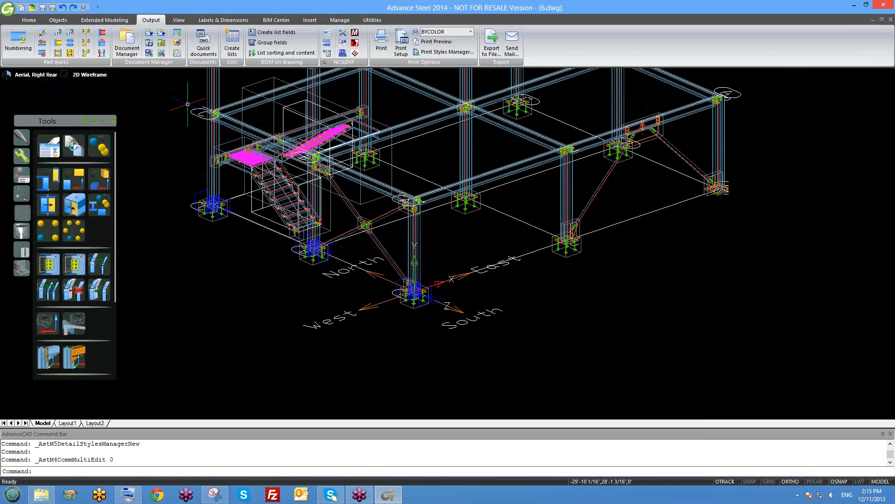
pyautogui.click(162, 32)
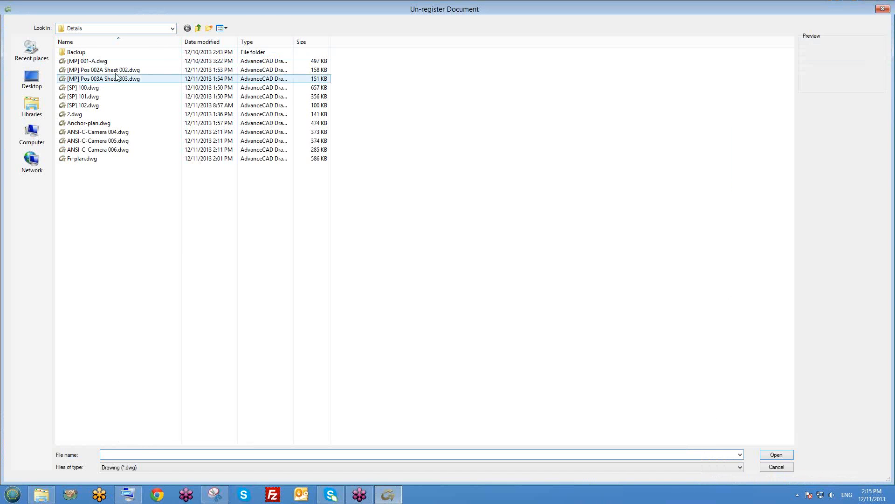
pyautogui.click(116, 132)
pyautogui.keyDown('shift'); pyautogui.click(117, 149); pyautogui.keyUp('shift')
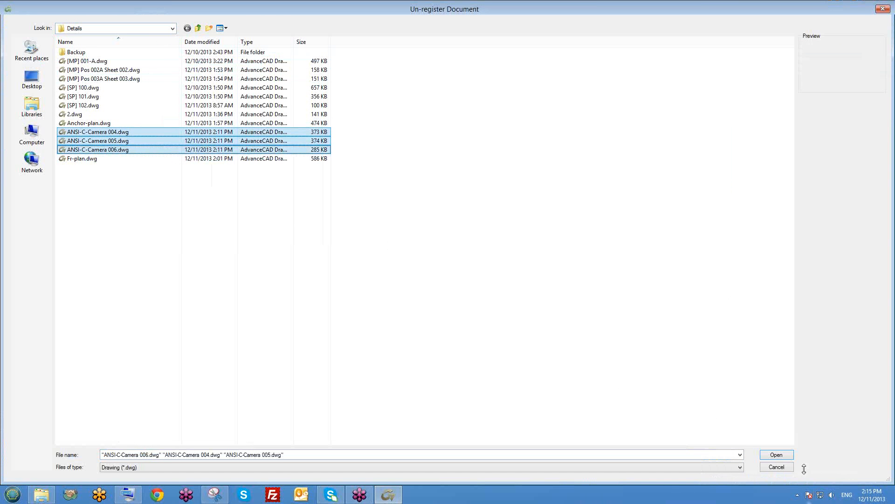
pyautogui.press('Return')
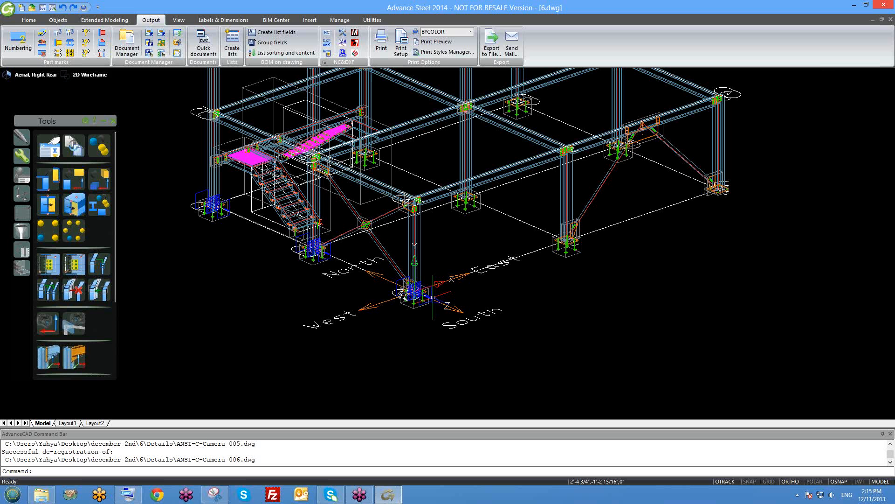
# Step: Select the three cameras at the column bases along the stair side of the model
pyautogui.scroll(5, 410, 295)
pyautogui.click(395, 259)
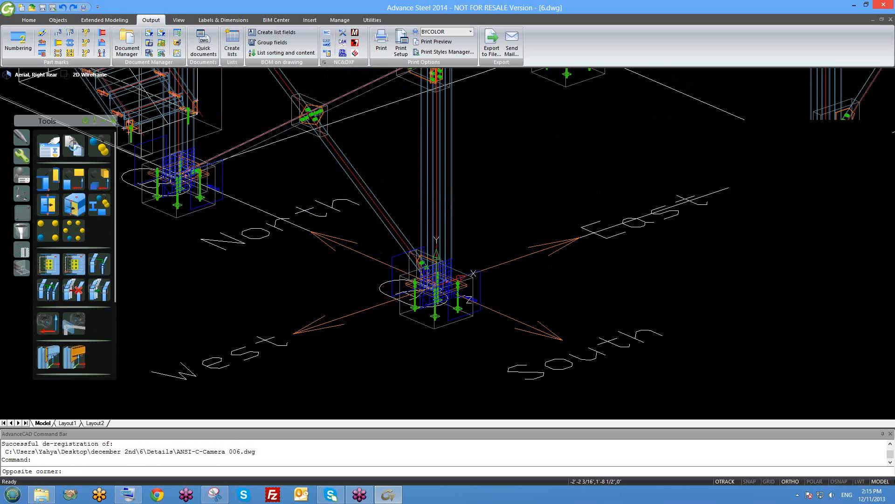
pyautogui.click(392, 252)
pyautogui.scroll(4, 390, 268)
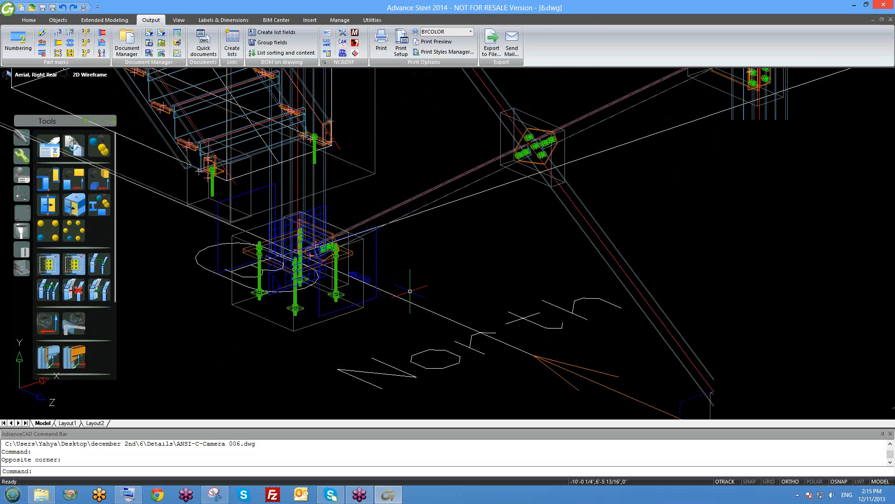
pyautogui.click(389, 268)
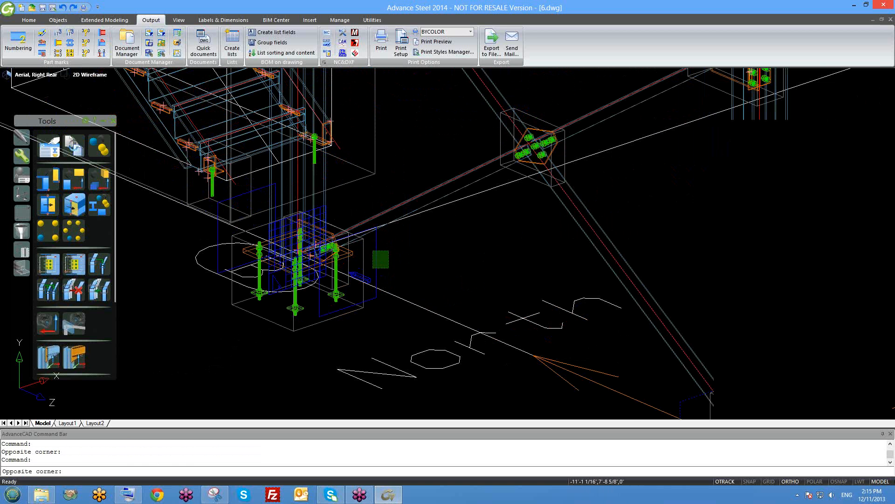
pyautogui.click(354, 225)
pyautogui.scroll(-2, 424, 291)
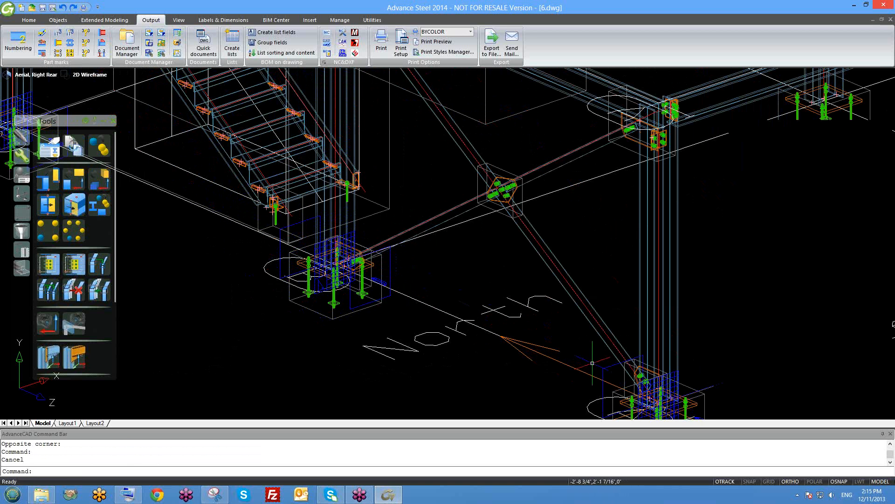
pyautogui.press('Escape')
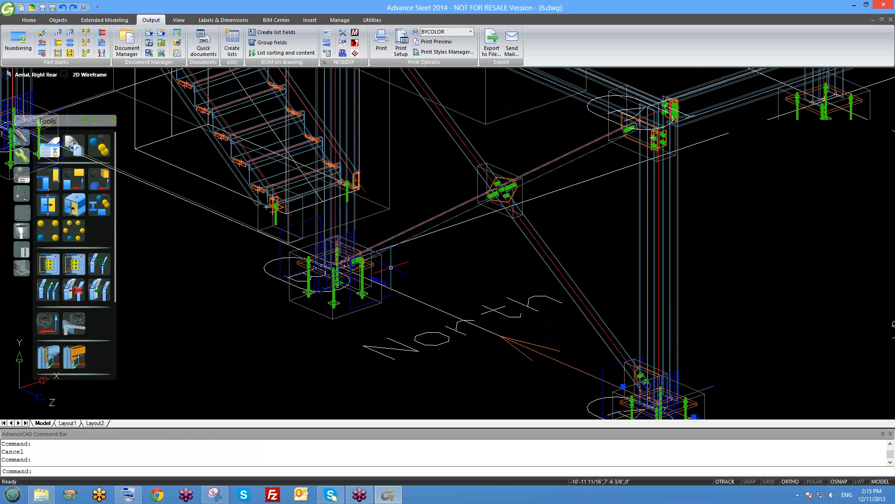
pyautogui.scroll(-2, 395, 275)
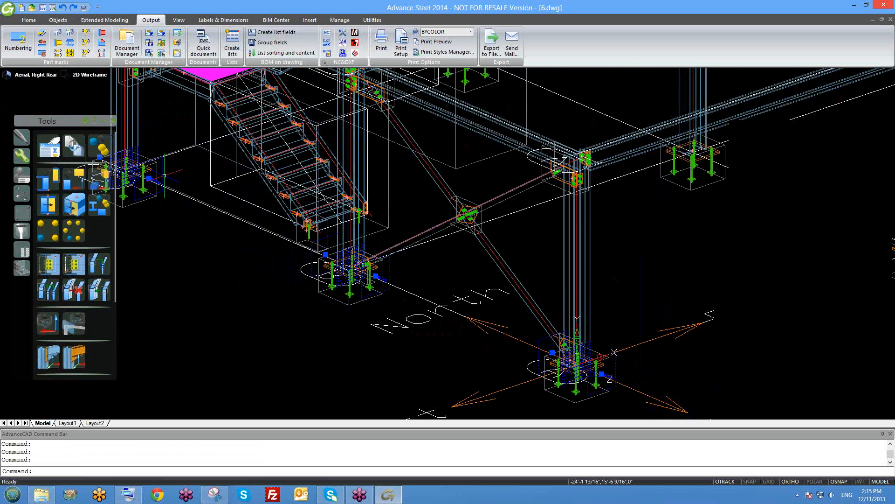
# Step: Open Quick documents in an enlarged window and preview the Selected Cameras Intersection PageFull ANSI-C process with its full name readable
pyautogui.click(209, 52)
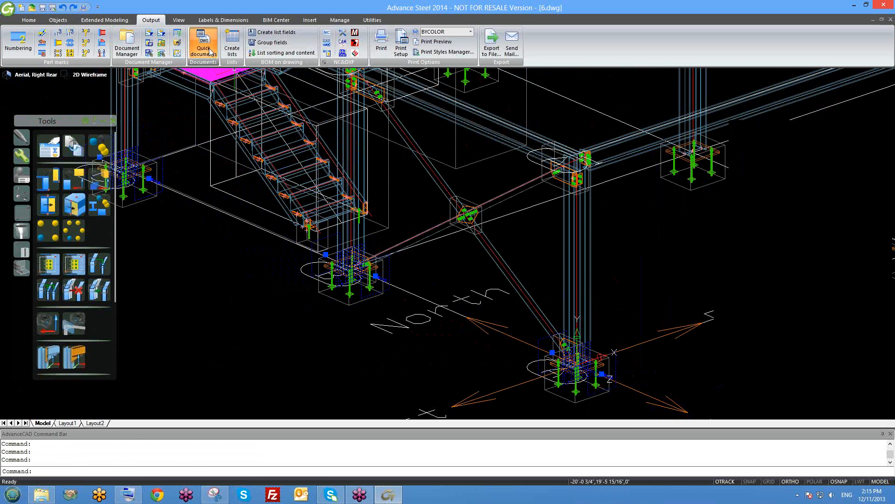
pyautogui.moveTo(160, 311); pyautogui.dragTo(131, 311)
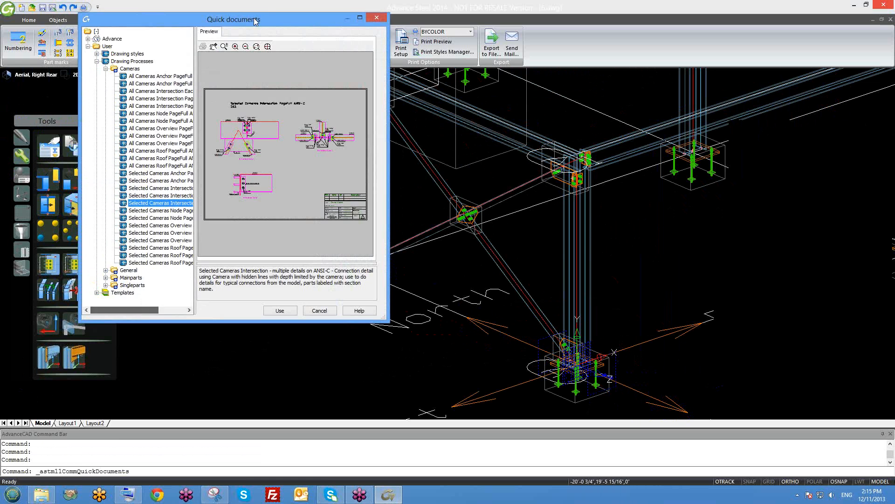
pyautogui.doubleClick(272, 20)
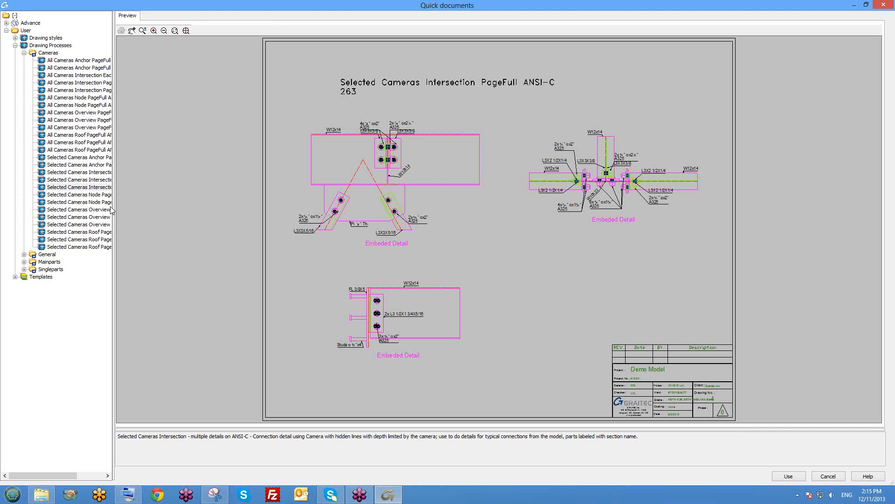
pyautogui.moveTo(113, 206); pyautogui.dragTo(182, 206)
pyautogui.click(67, 188)
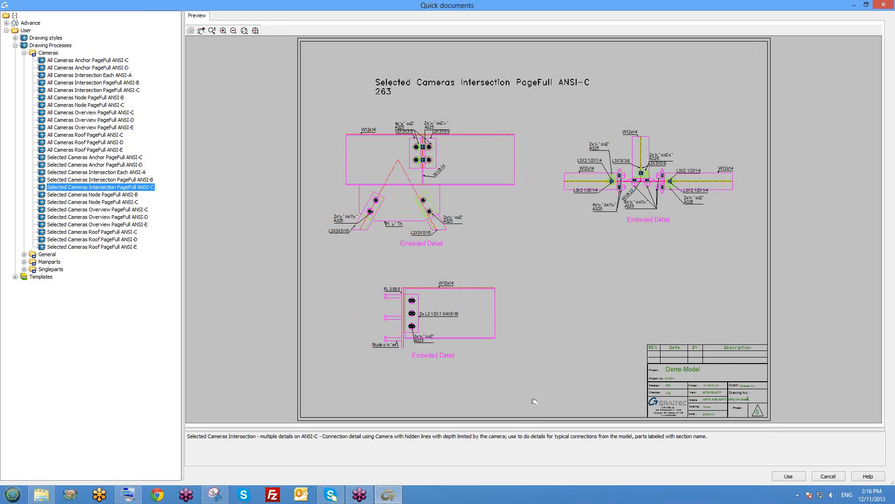
# Step: Compare the previews of the All Cameras Intersection, Overview and Roof processes, including Overview PageFull ANSI-D and ANSI-E
pyautogui.click(122, 83)
pyautogui.click(122, 90)
pyautogui.click(119, 120)
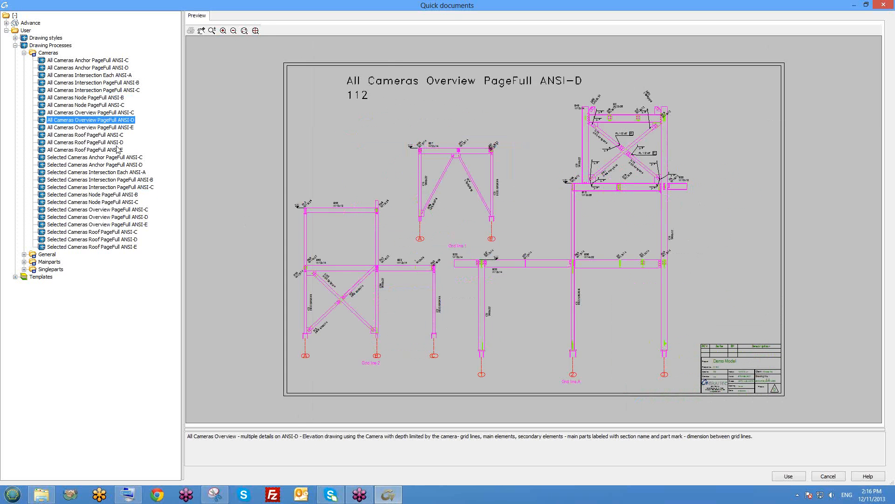
pyautogui.click(117, 143)
pyautogui.click(115, 127)
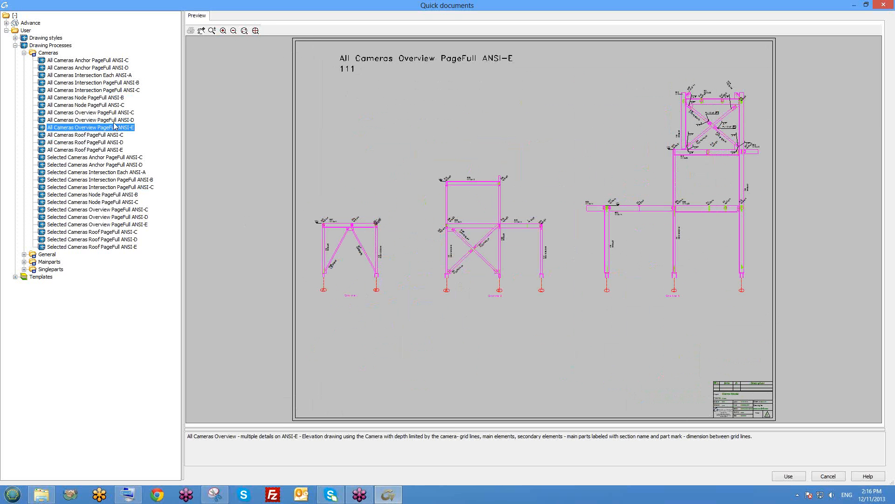
pyautogui.click(115, 120)
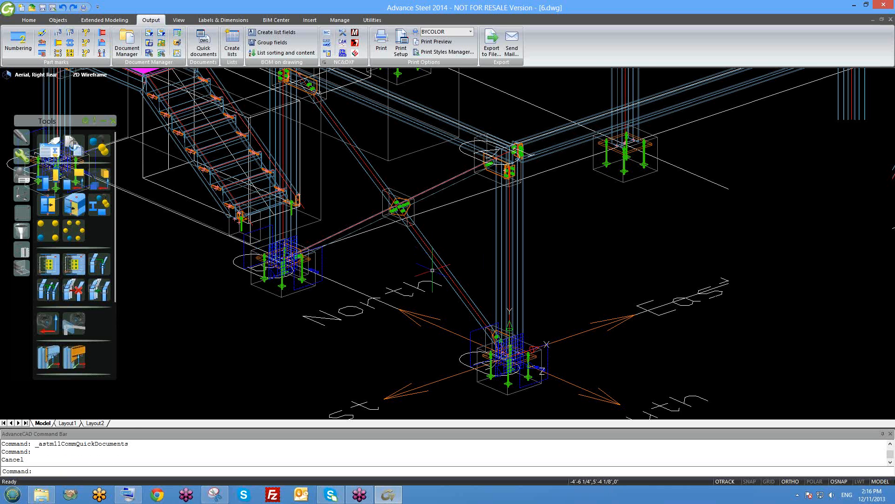
# Step: Set the type of the camera at the corner column base by the compass to Overview
pyautogui.scroll(-3, 476, 330)
pyautogui.scroll(5, 477, 331)
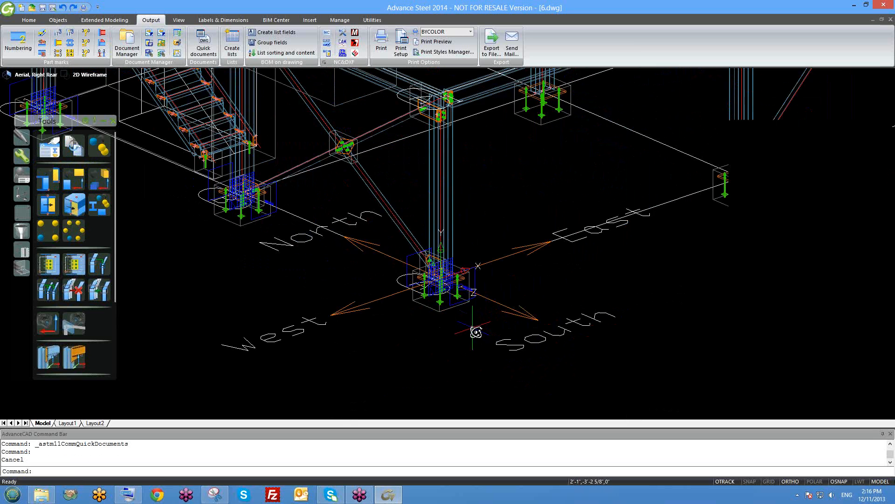
pyautogui.scroll(-3, 477, 330)
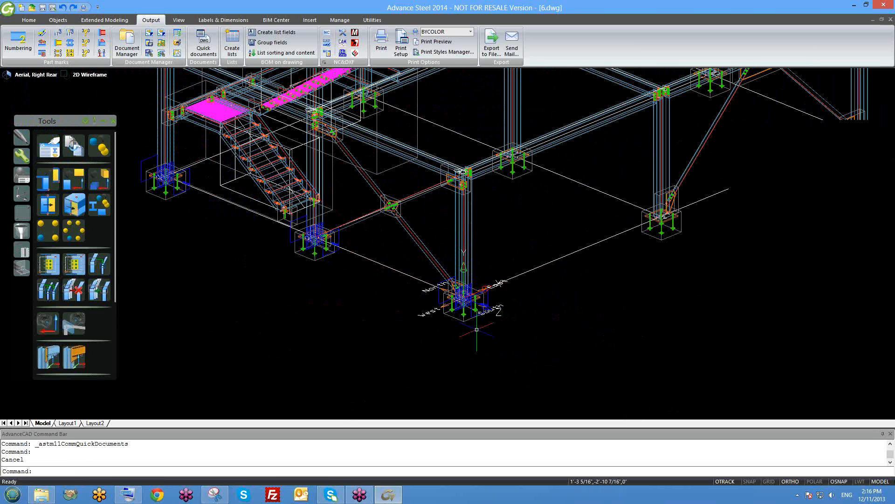
pyautogui.keyDown('shift'); pyautogui.moveTo(485, 333); pyautogui.dragTo(481, 322, button='middle'); pyautogui.keyUp('shift')
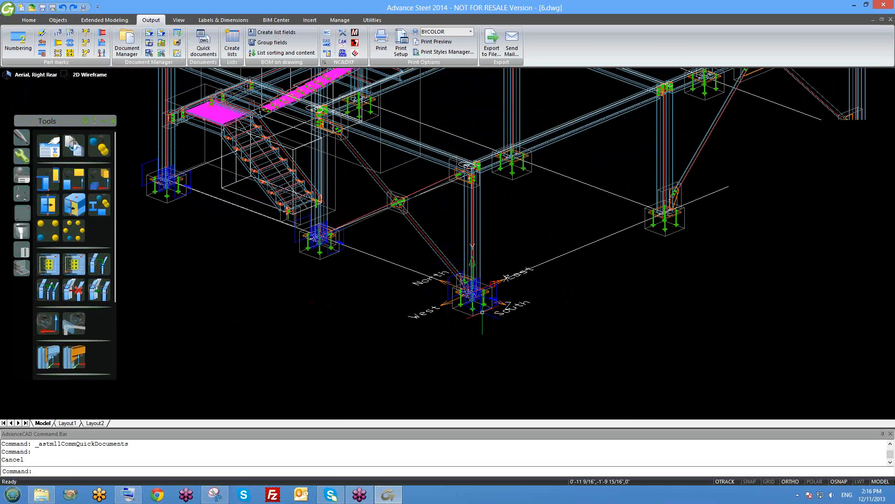
pyautogui.scroll(2, 486, 305)
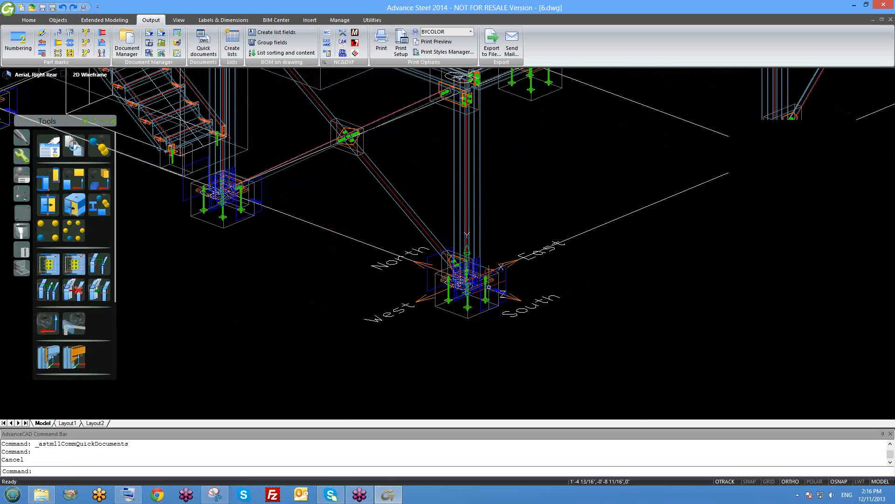
pyautogui.scroll(2, 518, 277)
pyautogui.scroll(2, 518, 280)
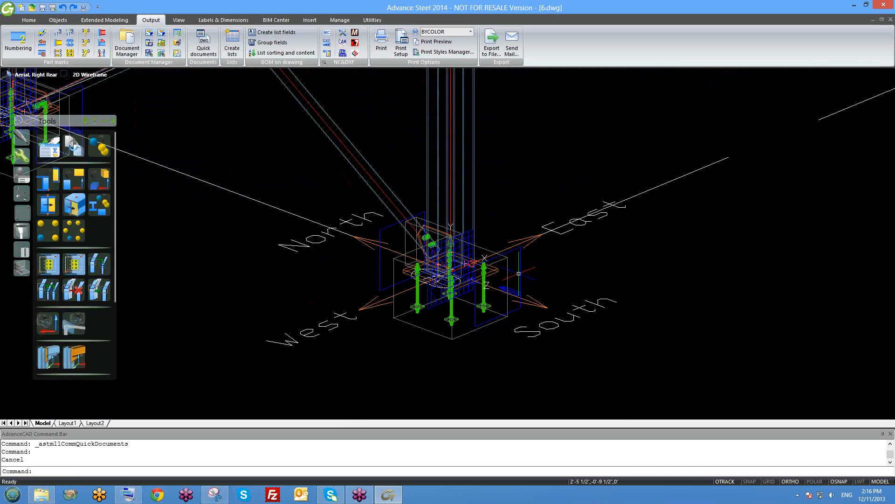
pyautogui.press('Escape')
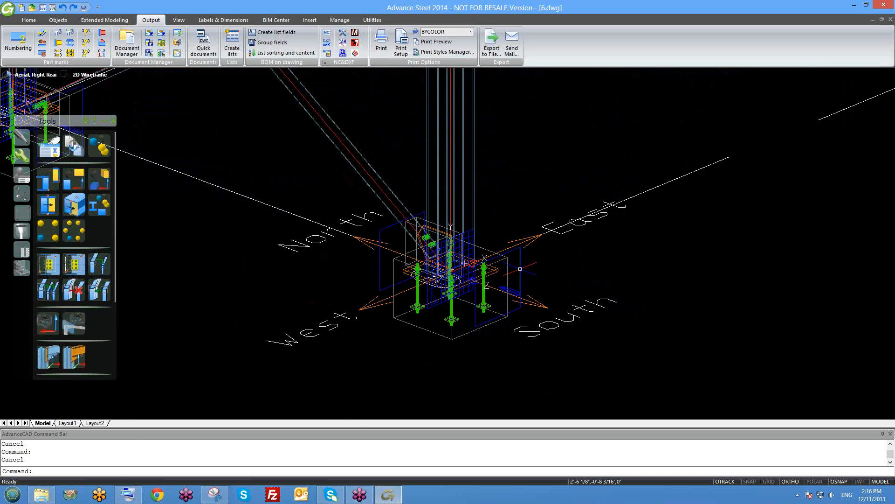
pyautogui.doubleClick(520, 268)
pyautogui.click(262, 39)
pyautogui.click(241, 68)
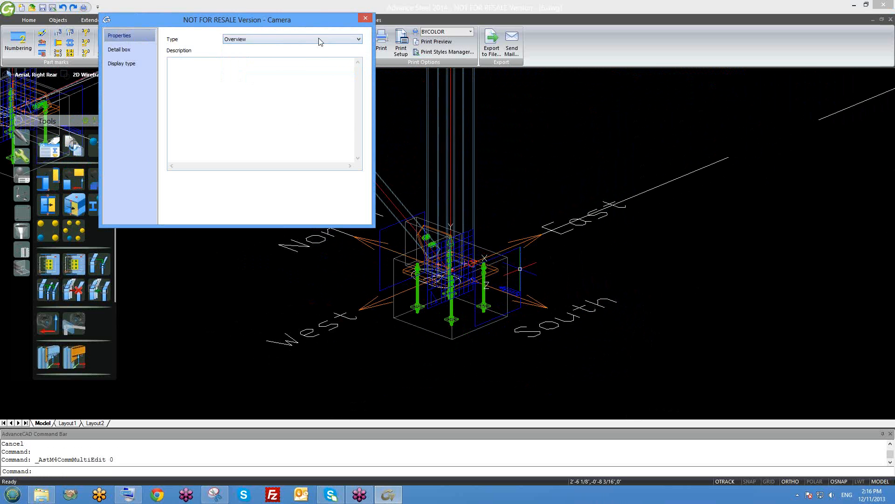
# Step: Set the type of the camera at the middle column base near the stair foot to Overview
pyautogui.click(365, 17)
pyautogui.scroll(4, 272, 191)
pyautogui.doubleClick(222, 125)
pyautogui.click(236, 39)
pyautogui.click(246, 68)
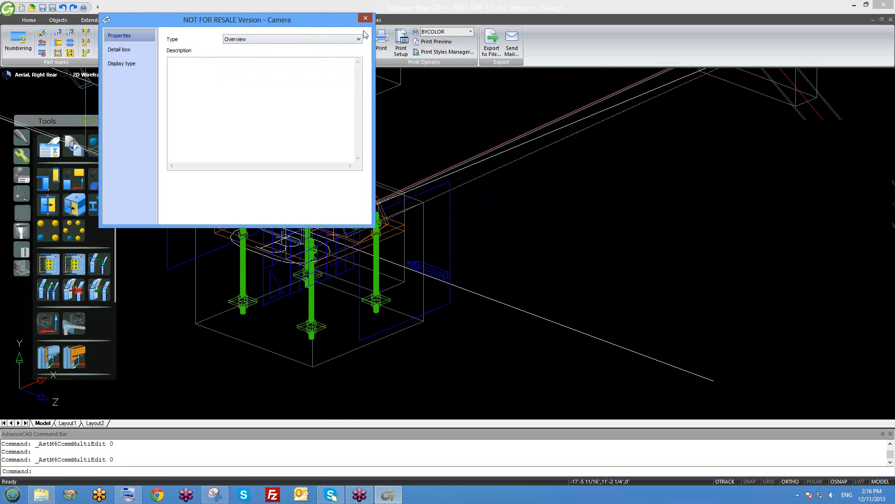
pyautogui.click(366, 18)
# Step: Set the type of the camera at the column base behind the stair to Overview
pyautogui.doubleClick(198, 183)
pyautogui.click(235, 41)
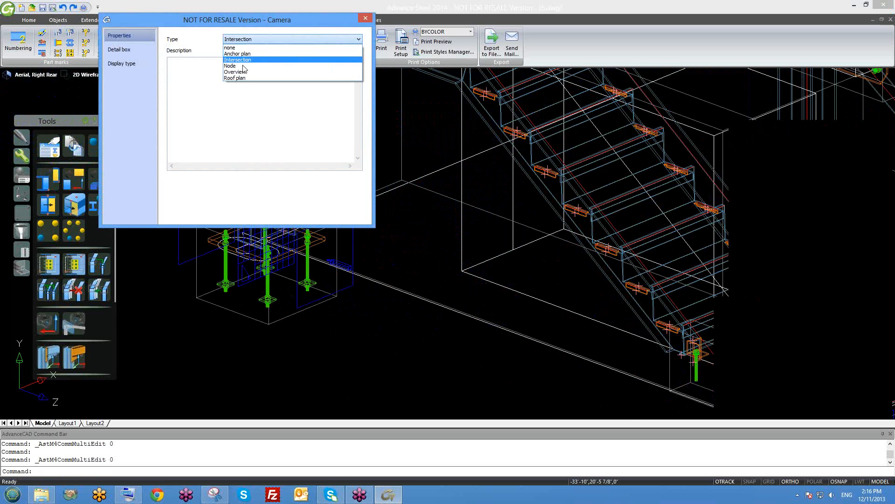
pyautogui.click(246, 68)
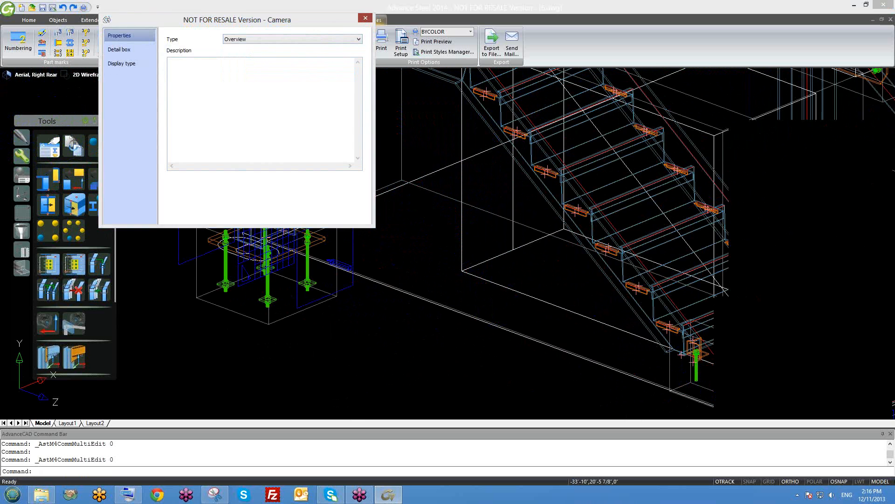
pyautogui.click(371, 18)
# Step: Select the camera at the column base behind the stair, at the far end of the stair side
pyautogui.scroll(-1, 388, 282)
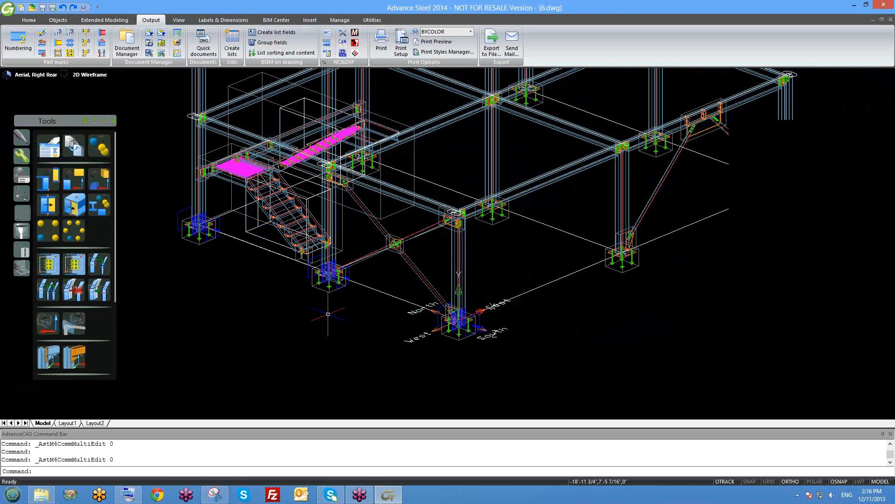
pyautogui.scroll(-1, 455, 295)
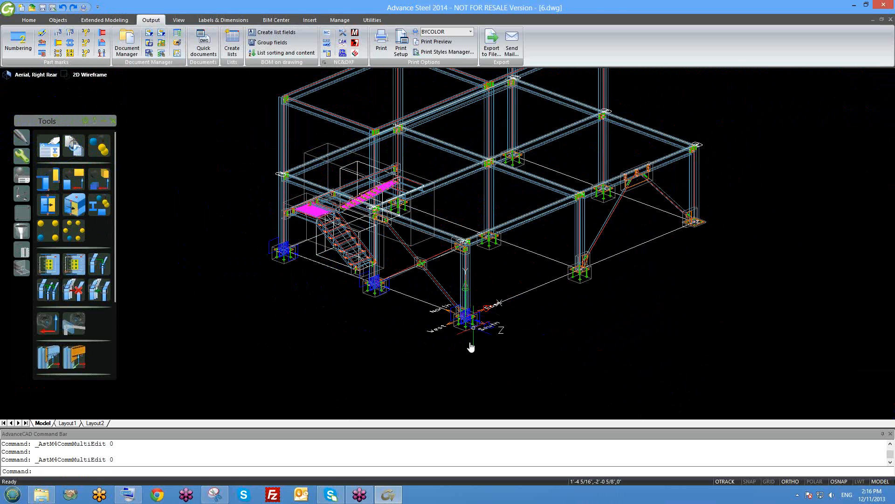
pyautogui.moveTo(472, 340); pyautogui.dragTo(465, 346, button='middle')
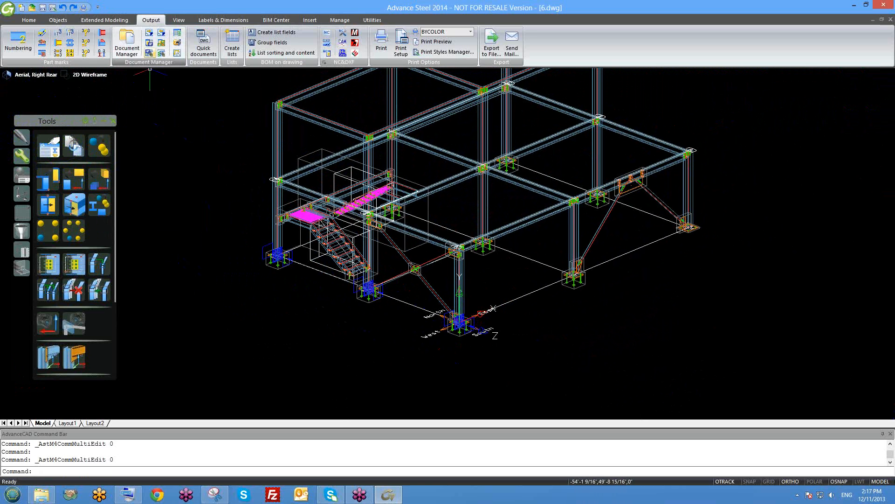
pyautogui.scroll(2, 252, 261)
pyautogui.click(281, 224)
pyautogui.click(277, 221)
pyautogui.click(277, 222)
pyautogui.click(285, 234)
pyautogui.click(285, 233)
pyautogui.click(279, 223)
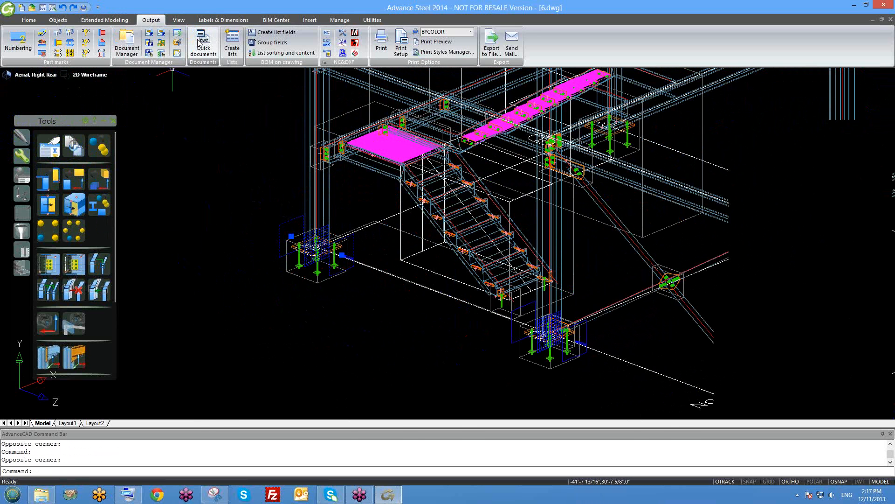
# Step: Open Quick documents with full process names readable and compare the All Cameras Intersection and Node previews, including Intersection PageFull ANSI-B
pyautogui.click(202, 42)
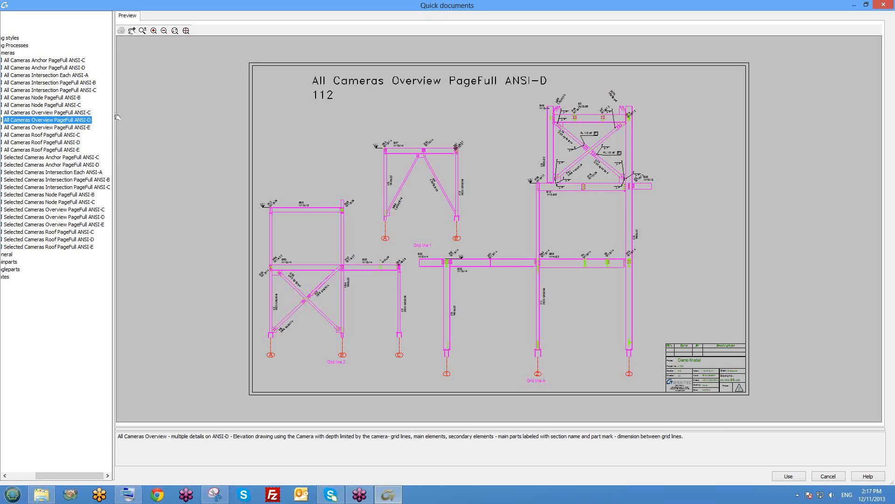
pyautogui.moveTo(115, 117); pyautogui.dragTo(206, 124)
pyautogui.click(96, 90)
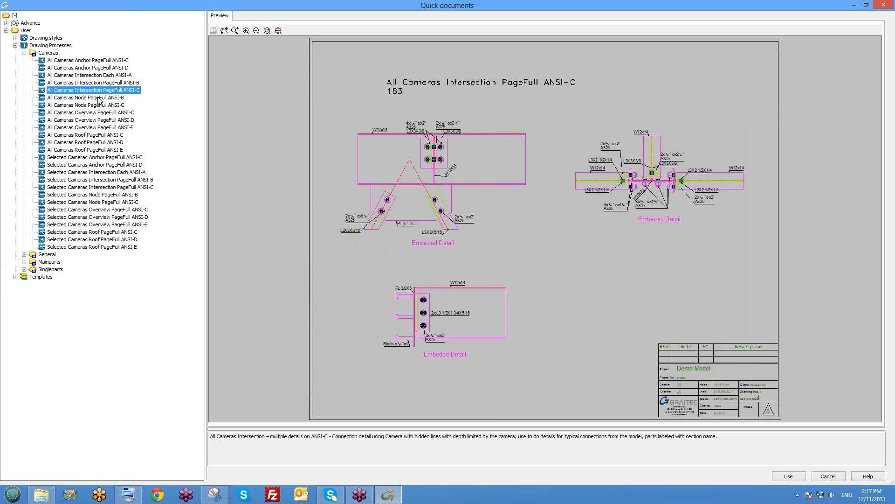
pyautogui.click(98, 98)
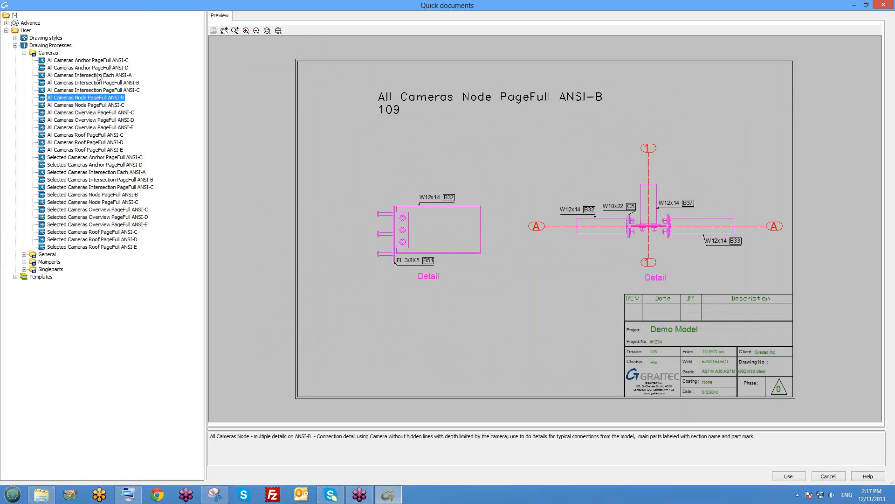
pyautogui.click(98, 76)
pyautogui.click(119, 82)
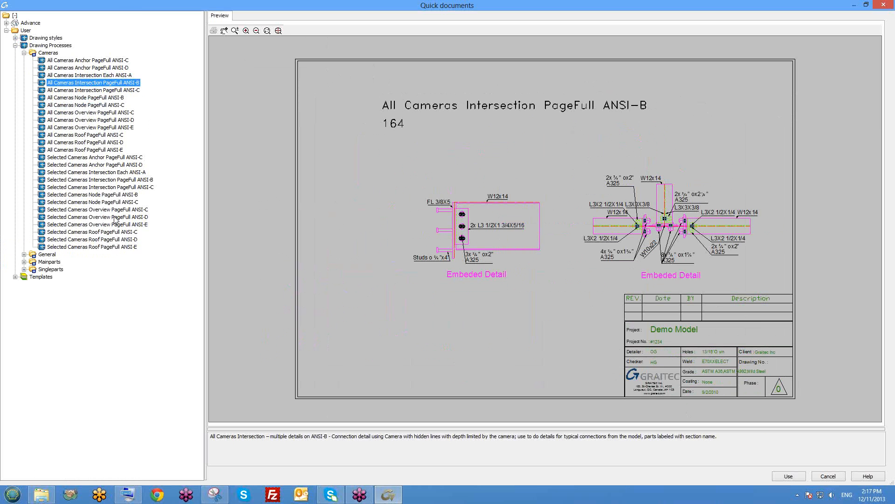
# Step: Run the Selected Cameras Overview PageFull ANSI-E process on the selected camera with the default process properties
pyautogui.click(142, 225)
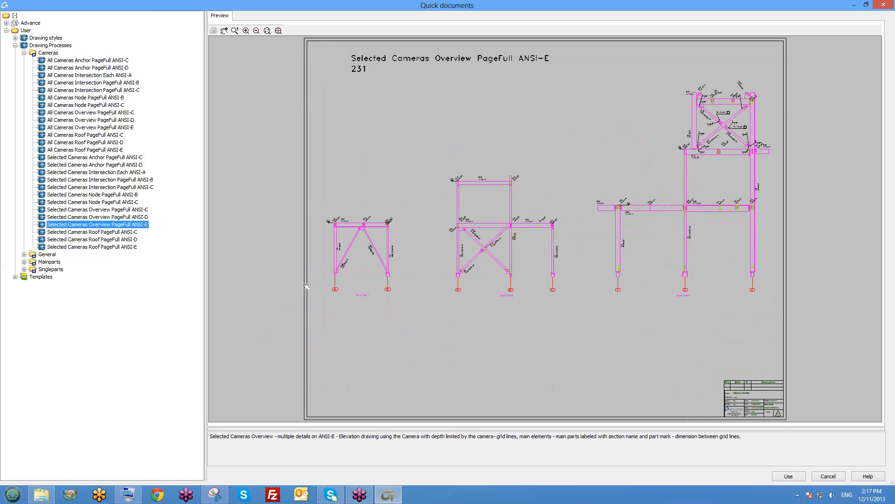
pyautogui.click(789, 475)
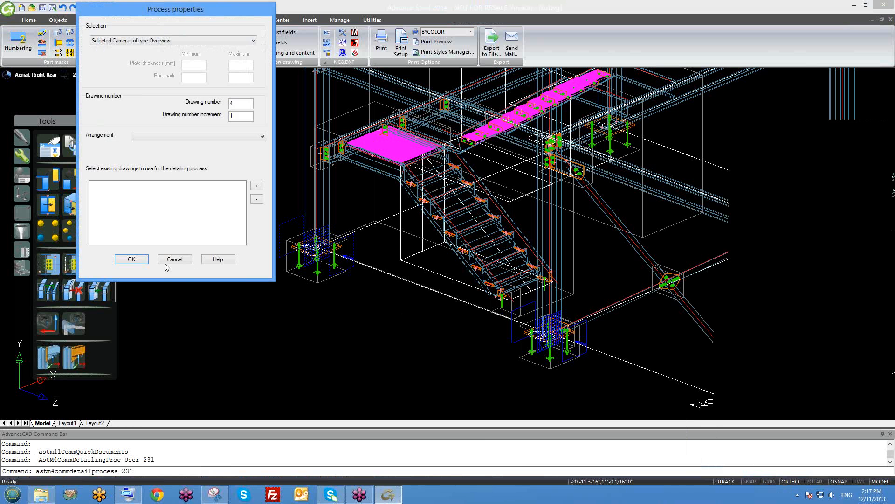
pyautogui.click(131, 259)
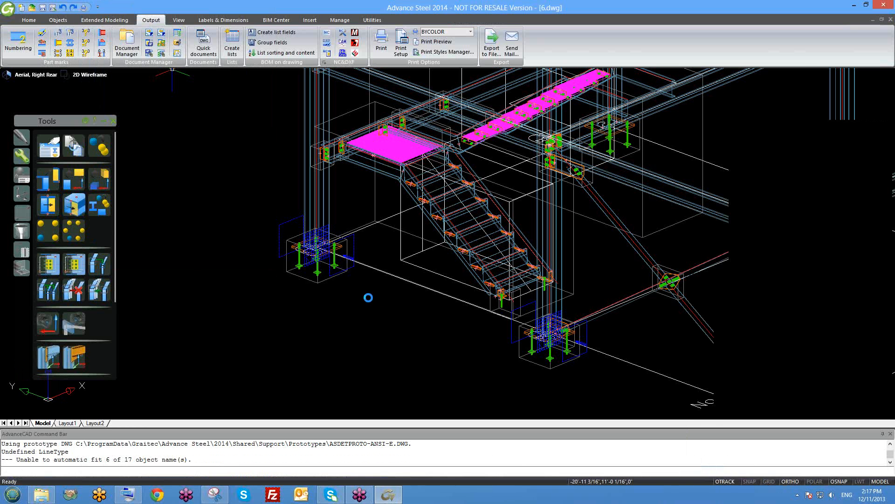
# Step: Show the camera detail of the camera behind the stair, examine its labels and sheet layout, and close the drawing without saving
pyautogui.click(282, 224)
pyautogui.click(282, 225)
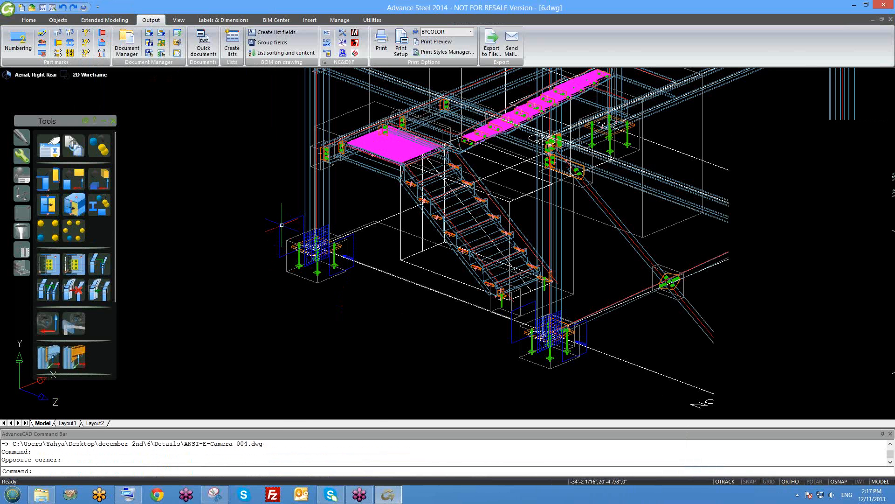
pyautogui.rightClick(281, 225)
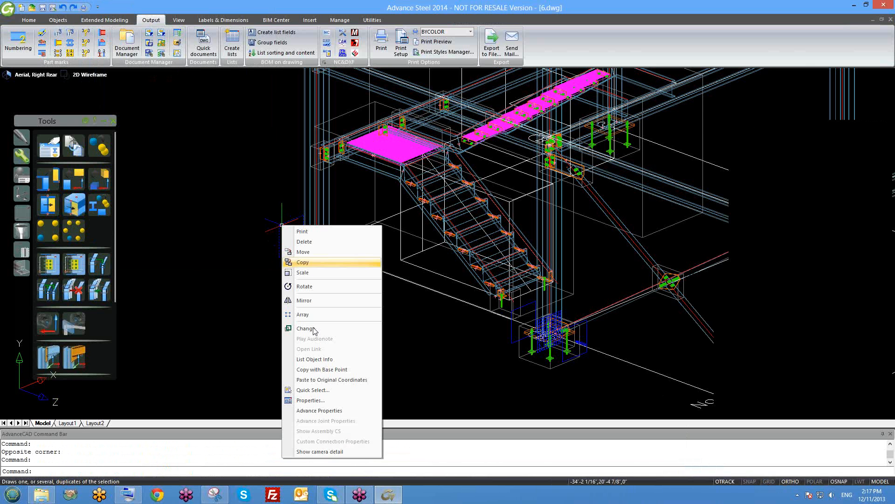
pyautogui.click(347, 452)
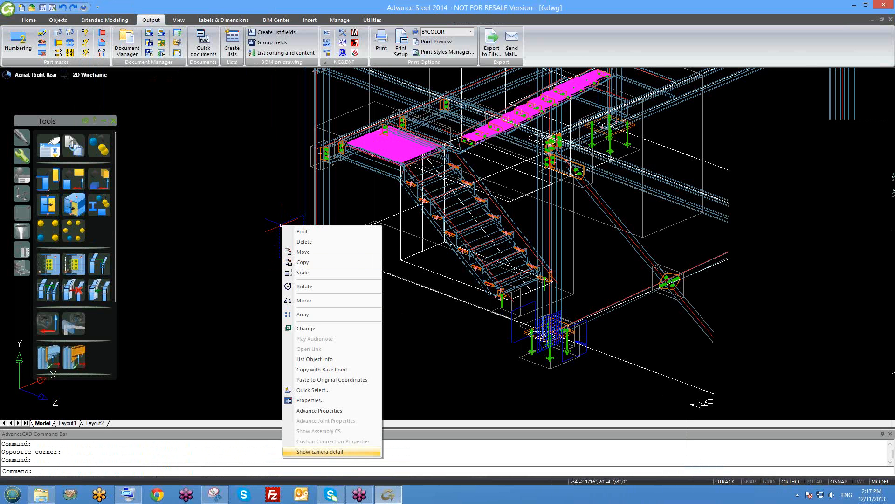
pyautogui.scroll(2, 219, 94)
pyautogui.scroll(3, 277, 131)
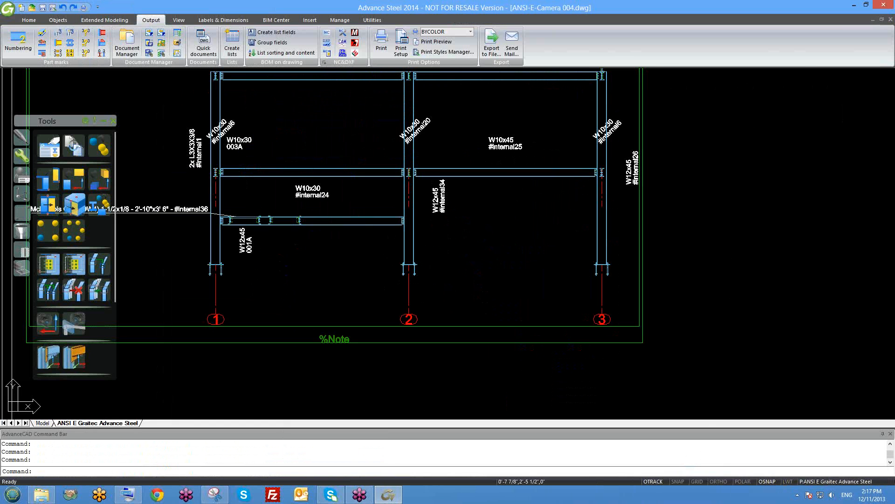
pyautogui.scroll(-5, 310, 212)
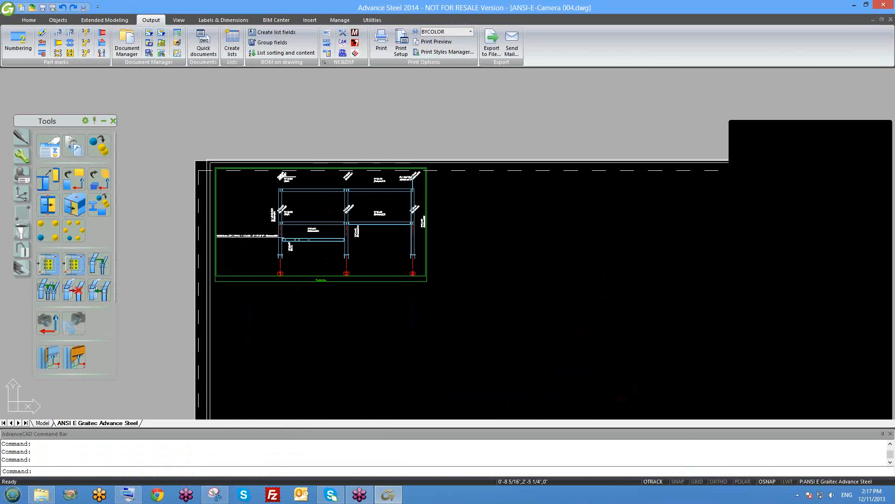
pyautogui.click(890, 20)
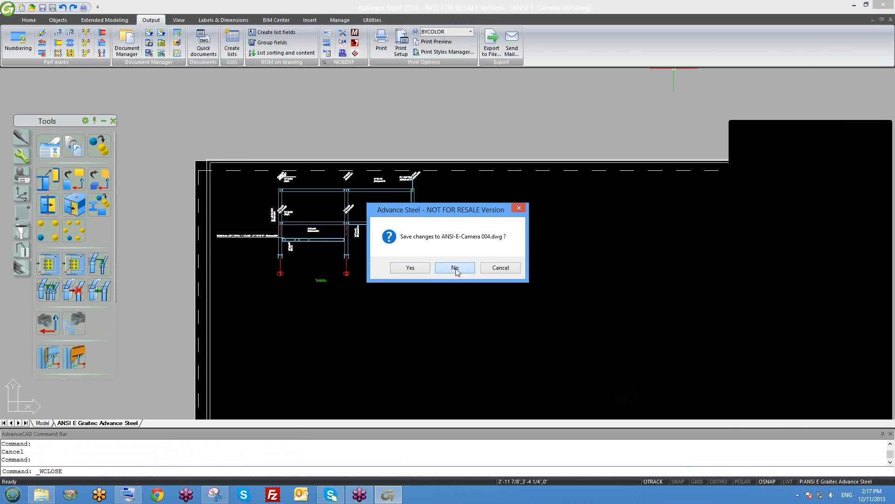
pyautogui.click(455, 268)
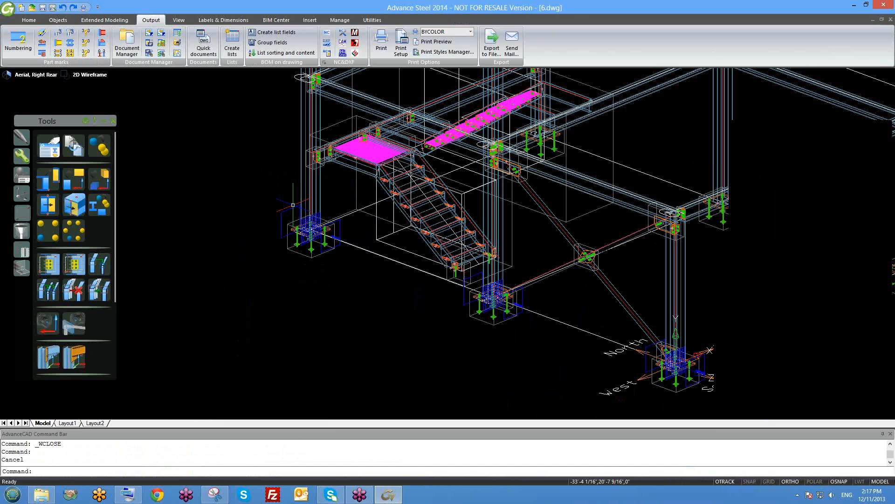
# Step: Open the Drawing Style Manager and check the view dimensions and detail title of the Camera Intersection VHA style
pyautogui.click(153, 50)
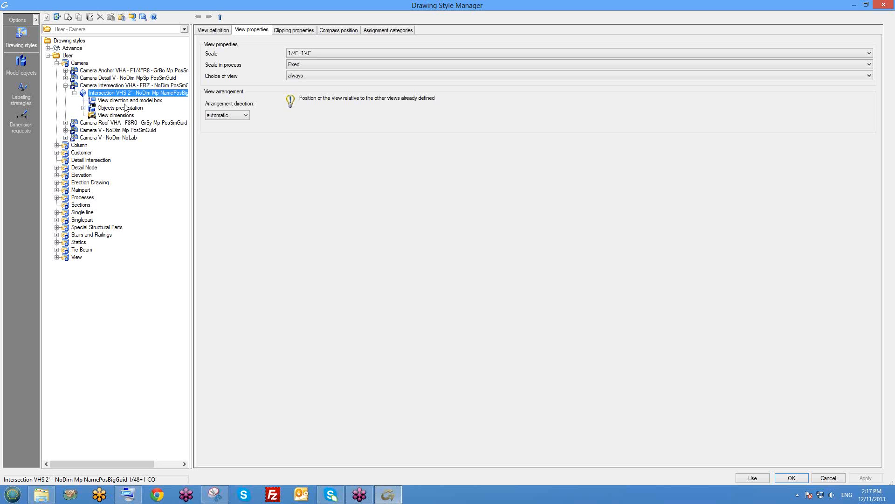
pyautogui.click(117, 115)
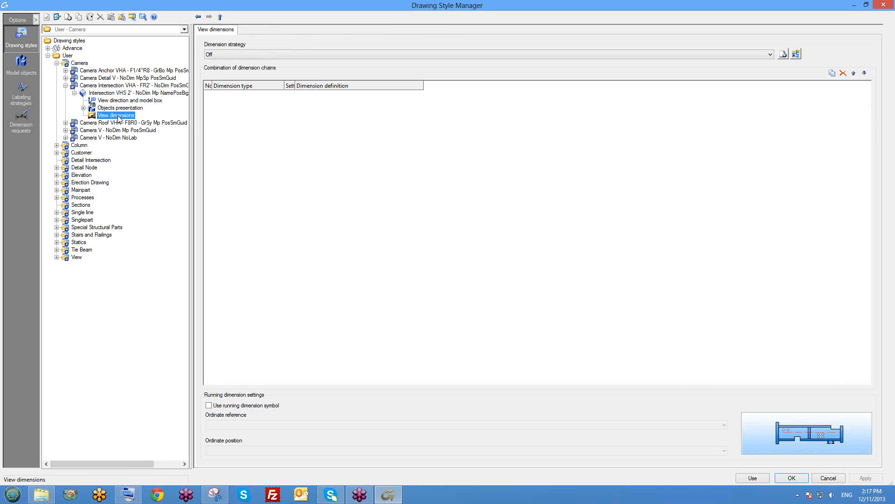
pyautogui.click(74, 93)
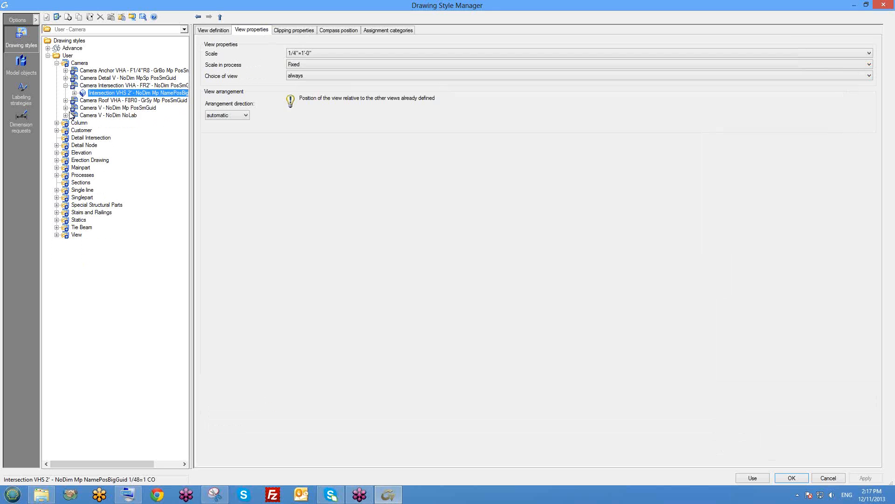
pyautogui.click(67, 87)
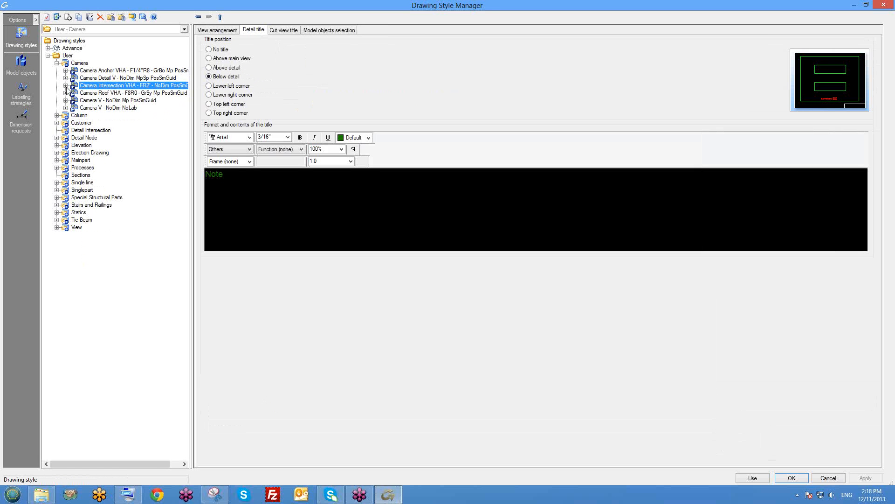
pyautogui.click(66, 86)
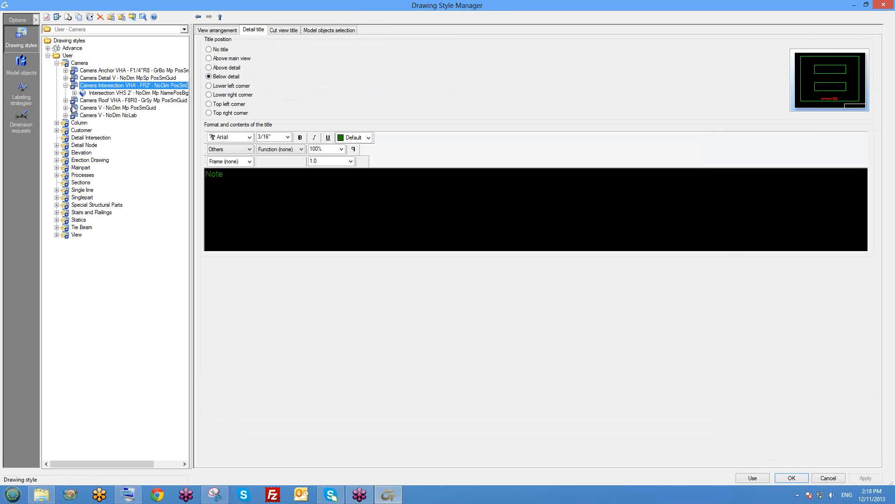
pyautogui.click(66, 85)
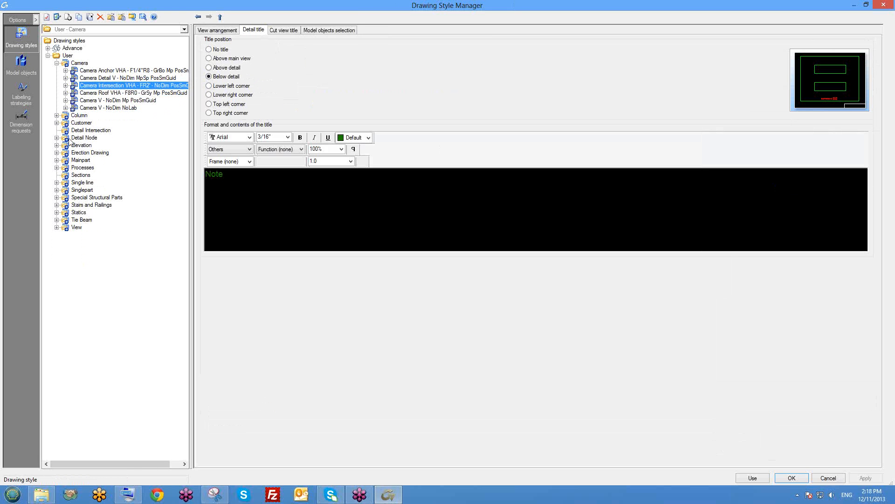
# Step: Examine the Elevation Drawing-Cam style under Erection Drawing, including its view properties, dimension strategy and detail title
pyautogui.doubleClick(86, 153)
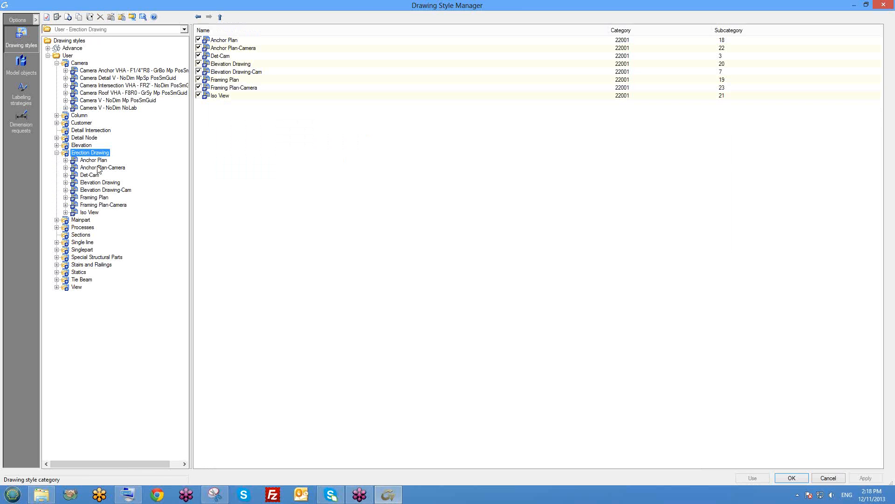
pyautogui.doubleClick(106, 190)
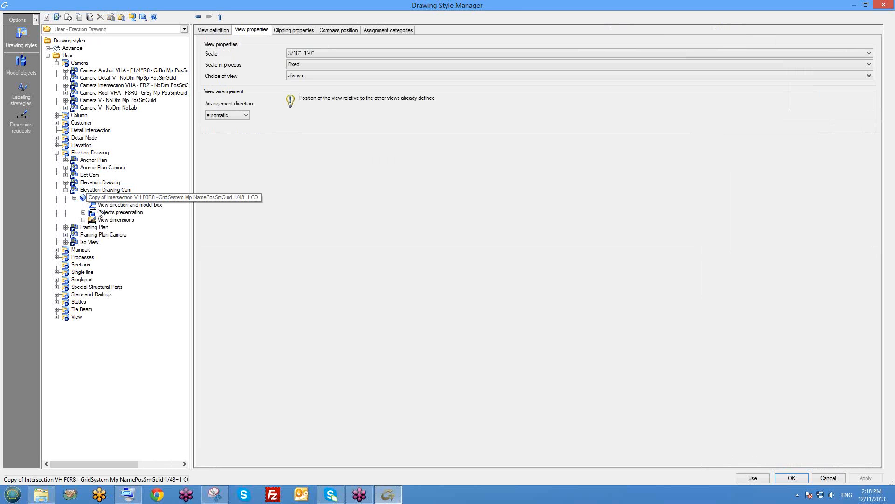
pyautogui.click(103, 221)
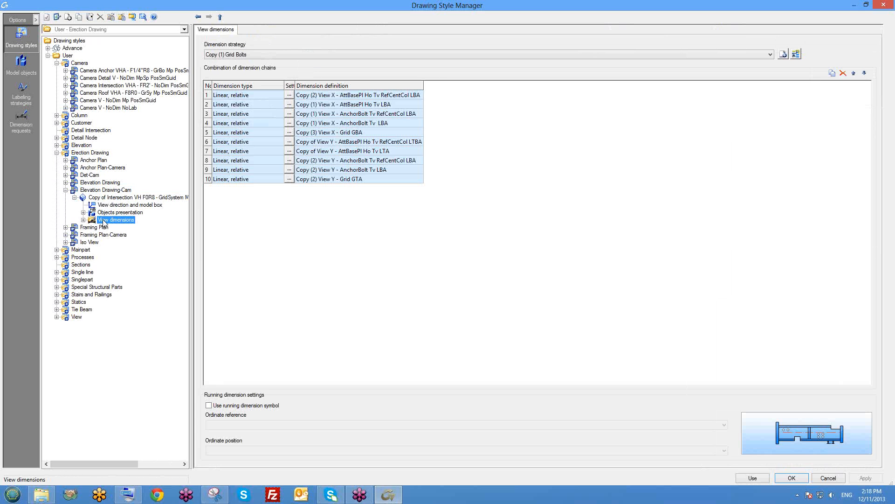
pyautogui.click(75, 199)
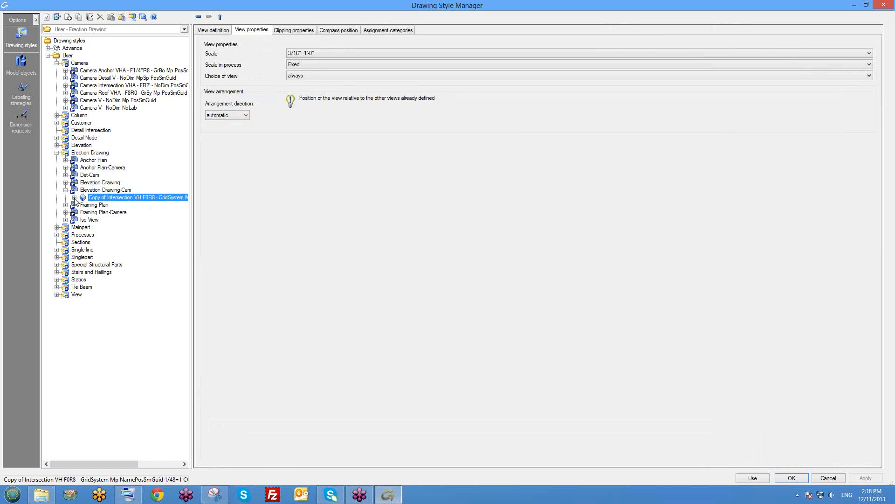
pyautogui.click(66, 190)
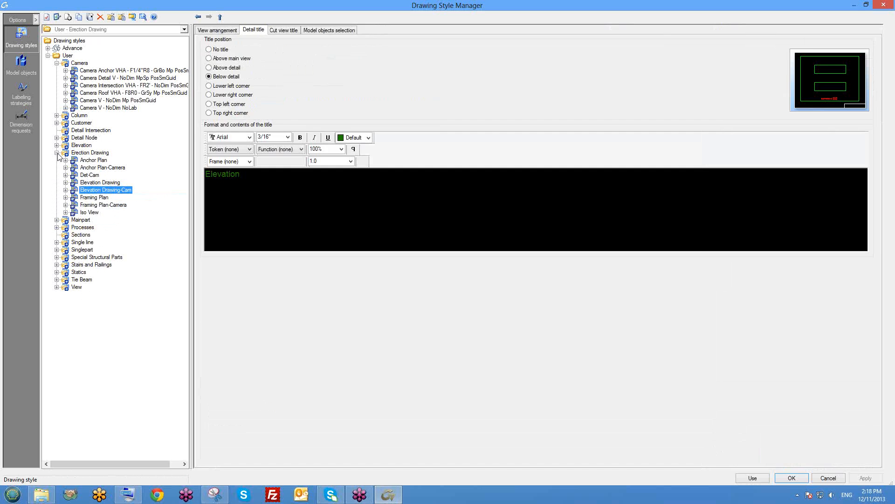
pyautogui.click(57, 153)
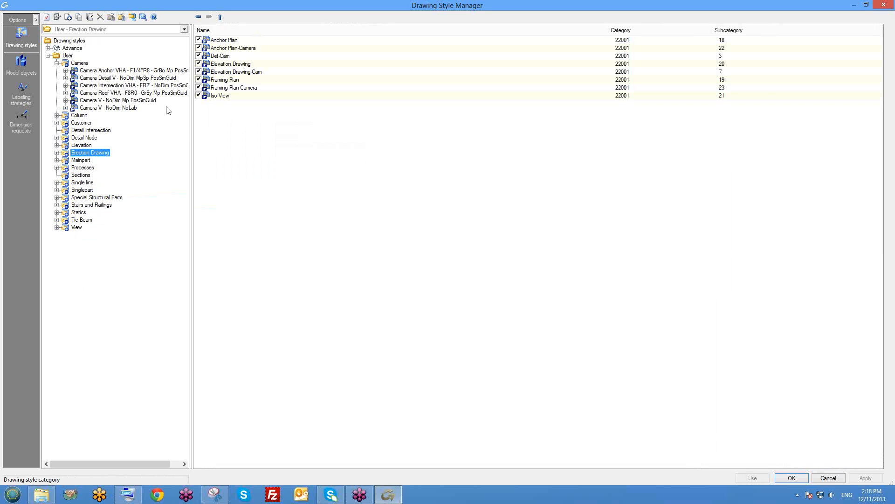
# Step: Show the detail title settings of the Camera Intersection VHA - FR2' style and close the Drawing Style Manager
pyautogui.moveTo(196, 123); pyautogui.dragTo(238, 123)
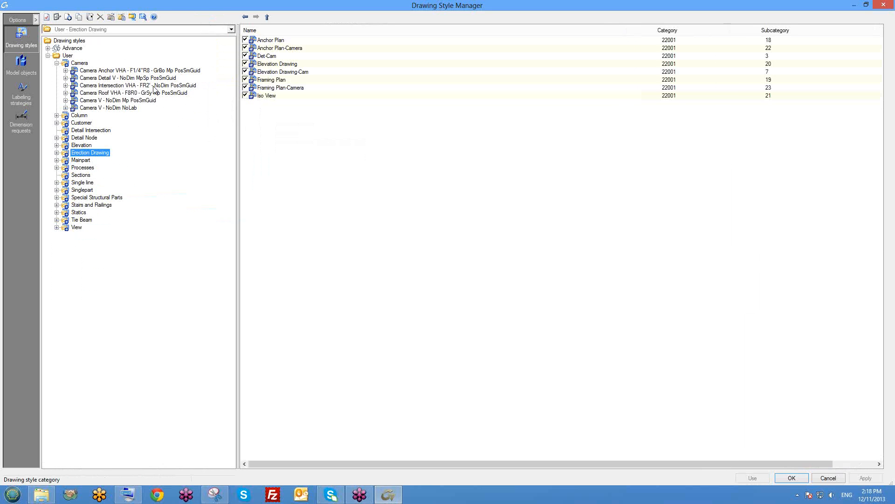
pyautogui.click(154, 86)
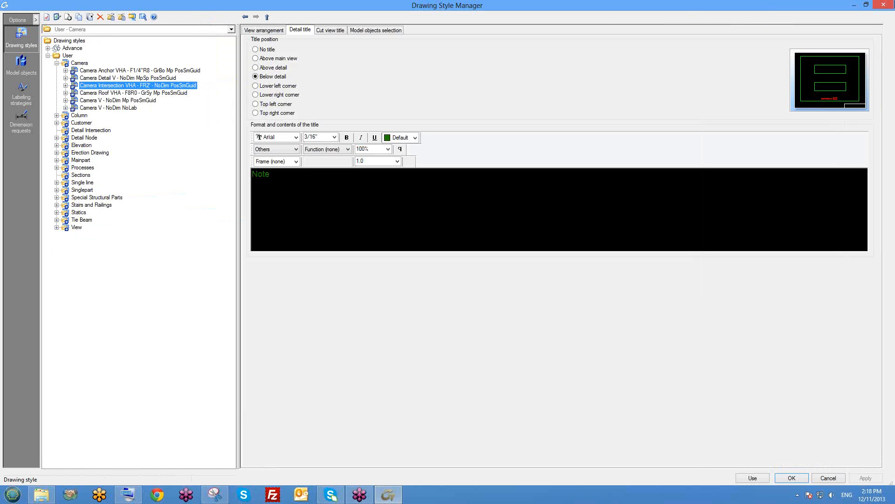
pyautogui.click(892, 3)
# Step: Find ANSI-E-Camera 004.dwg among the up-to-date details in the Document Manager, preview it and open the drawing
pyautogui.click(126, 45)
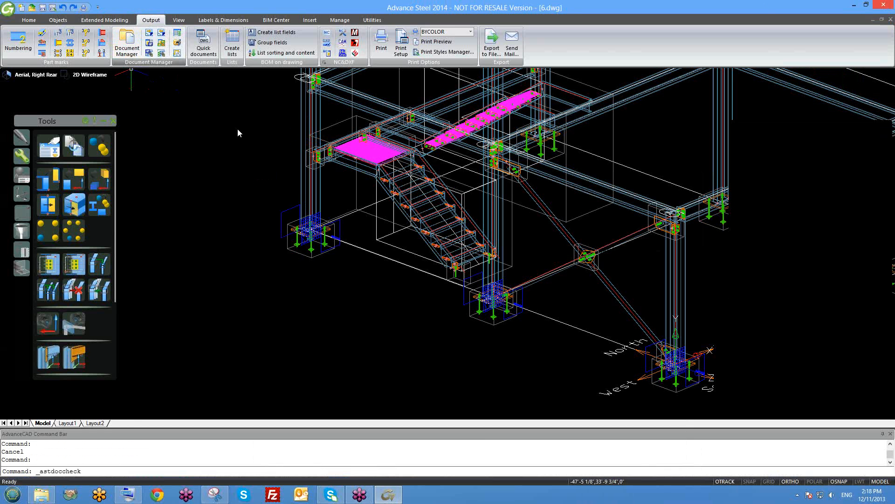
pyautogui.click(140, 41)
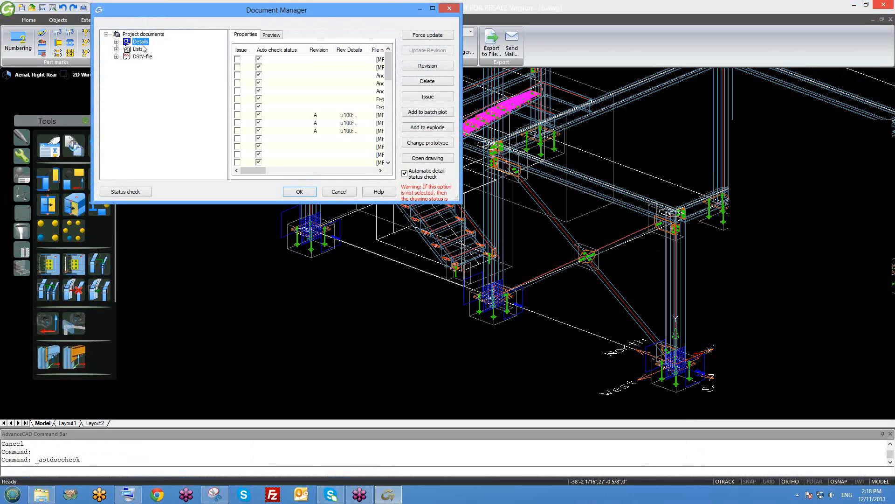
pyautogui.doubleClick(156, 56)
pyautogui.click(183, 64)
pyautogui.click(271, 35)
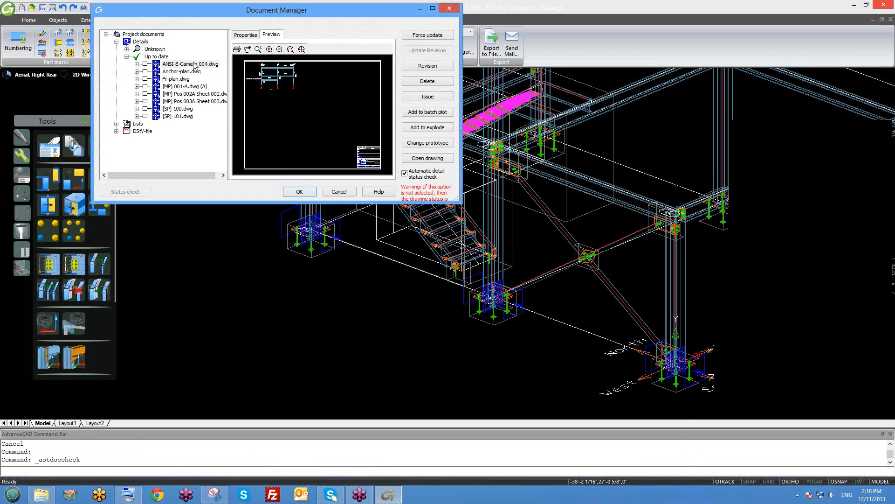
pyautogui.doubleClick(194, 65)
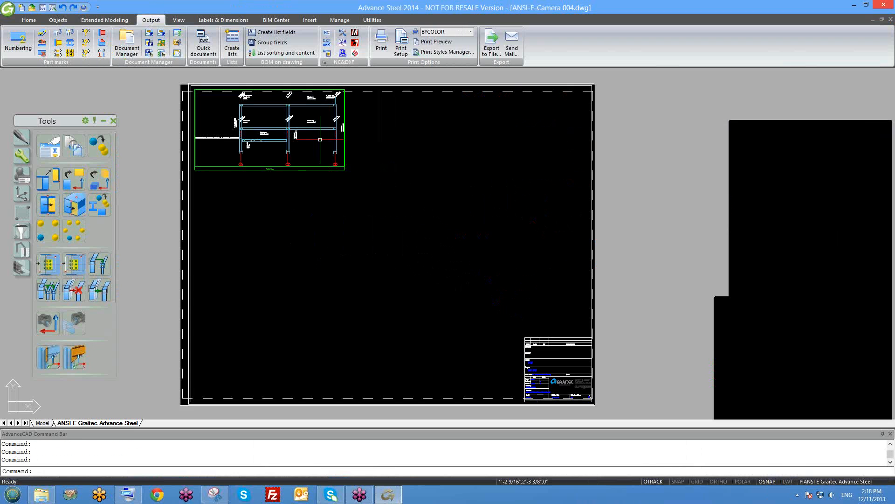
# Step: Show the camera detail's description with full process name and path, and capture it with the Snipping Tool
pyautogui.doubleClick(338, 170)
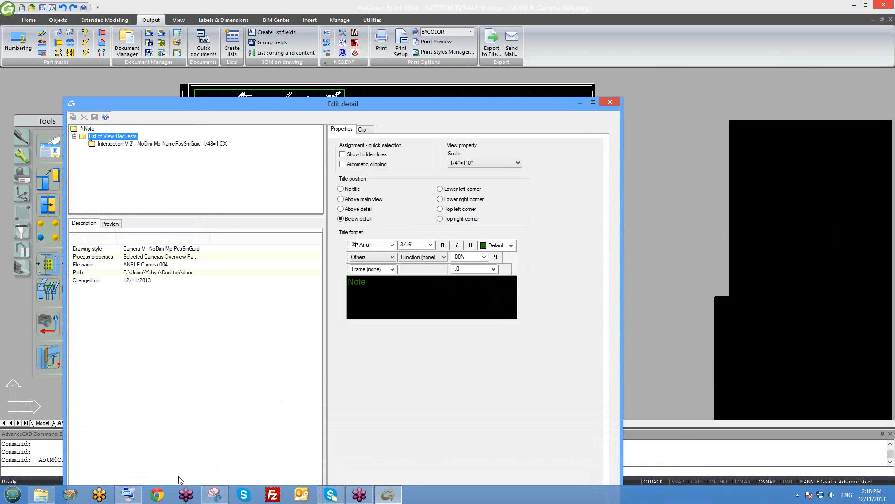
pyautogui.click(212, 492)
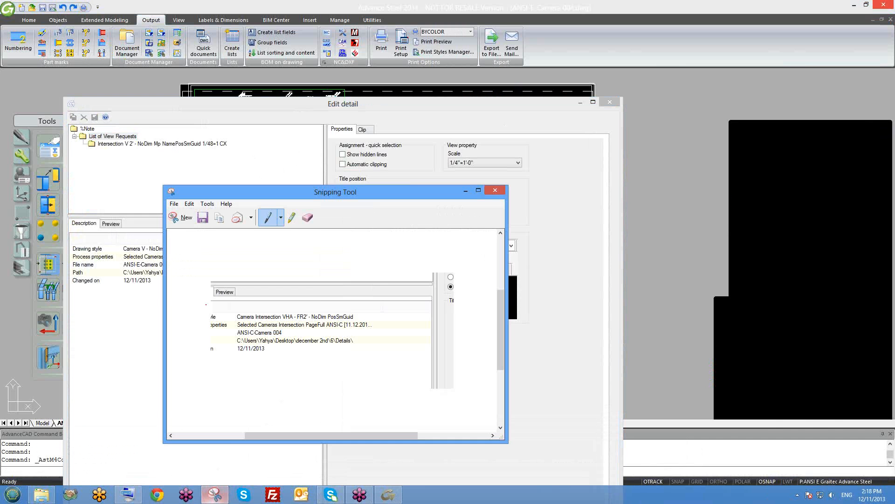
pyautogui.click(188, 217)
pyautogui.moveTo(254, 189); pyautogui.dragTo(56, 99)
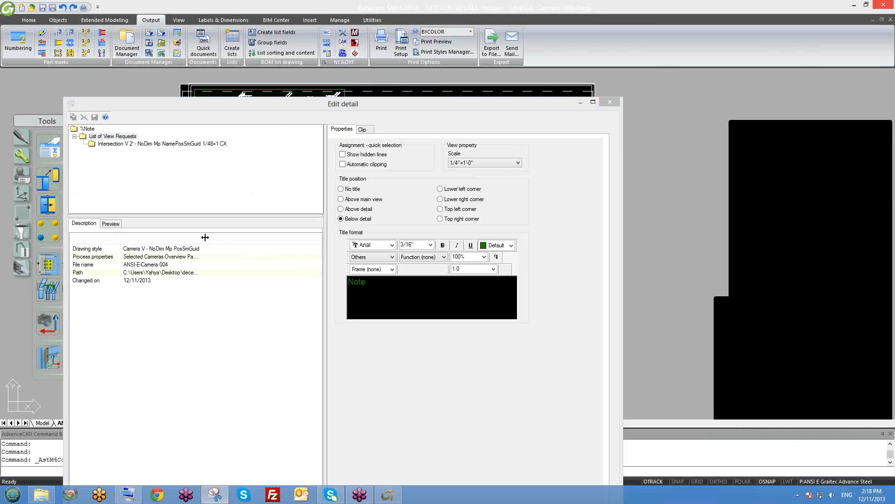
pyautogui.moveTo(209, 238); pyautogui.dragTo(321, 244)
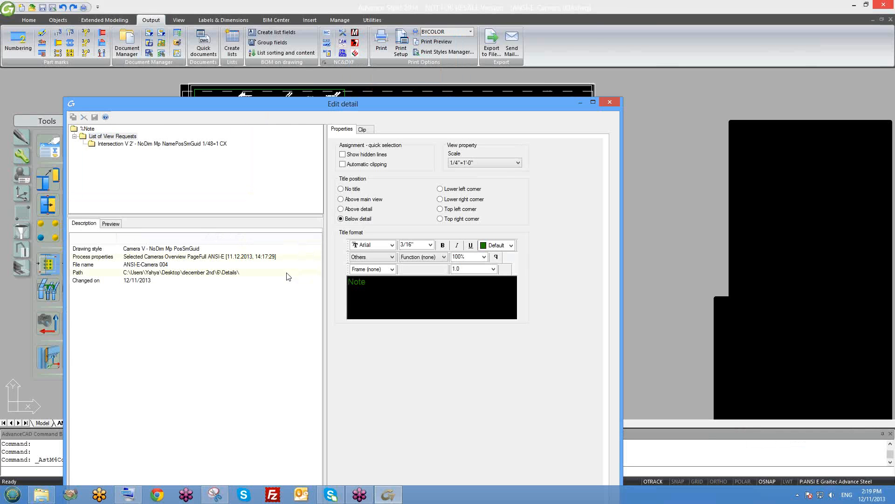
pyautogui.click(235, 462)
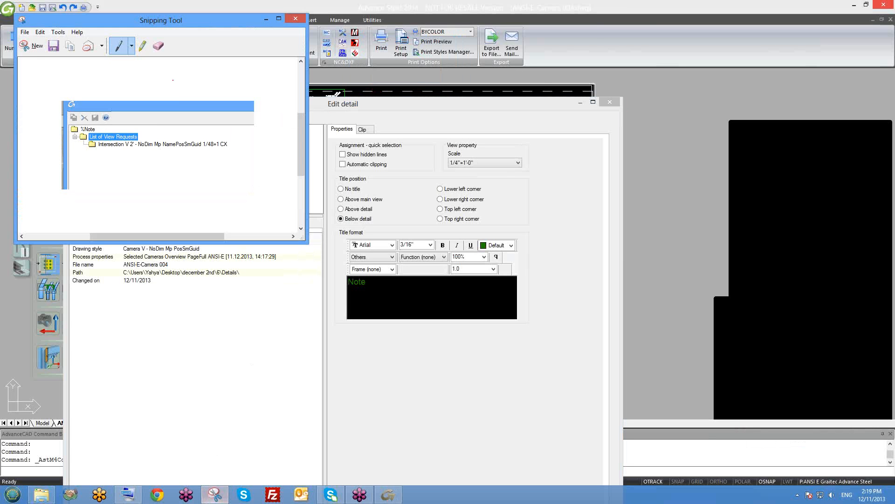
pyautogui.click(37, 47)
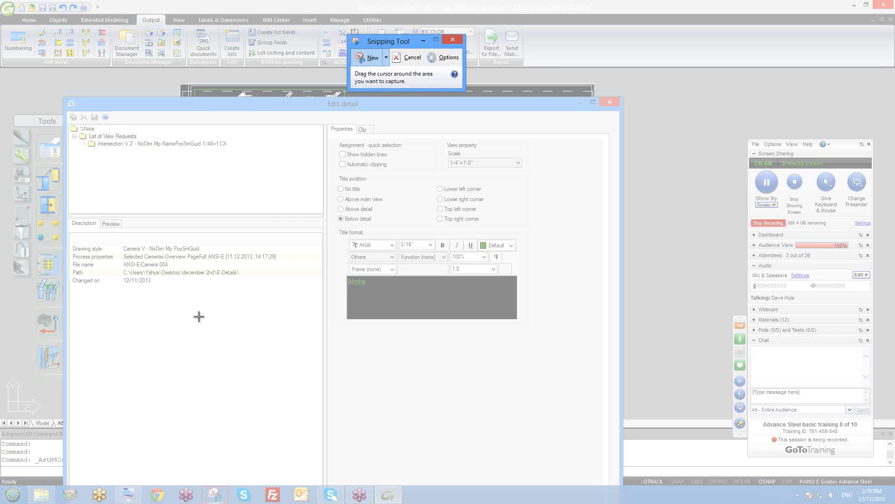
pyautogui.moveTo(87, 190); pyautogui.dragTo(300, 317)
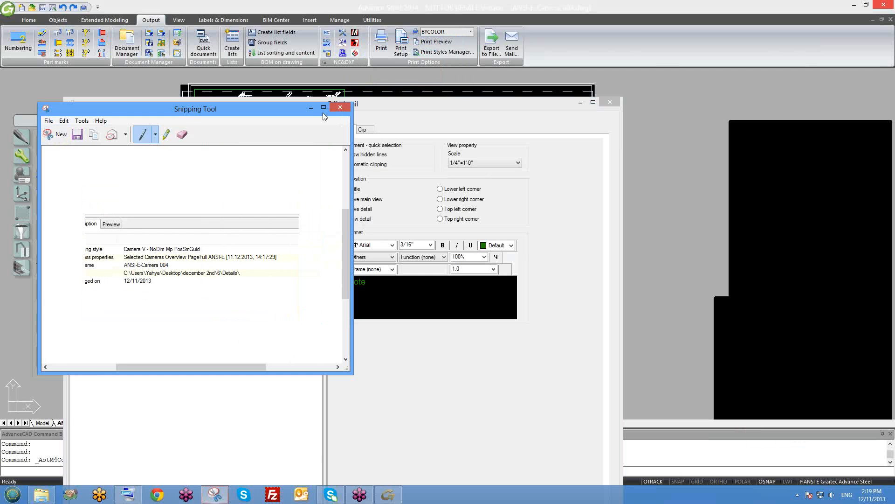
pyautogui.click(341, 108)
# Step: Close the detail's edit window and close the ANSI-E-Camera 004 drawing without saving
pyautogui.click(609, 102)
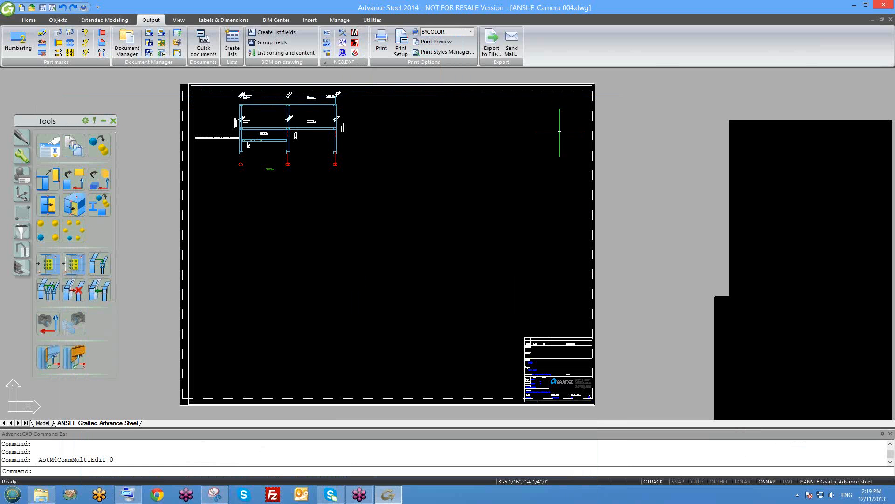
pyautogui.click(891, 20)
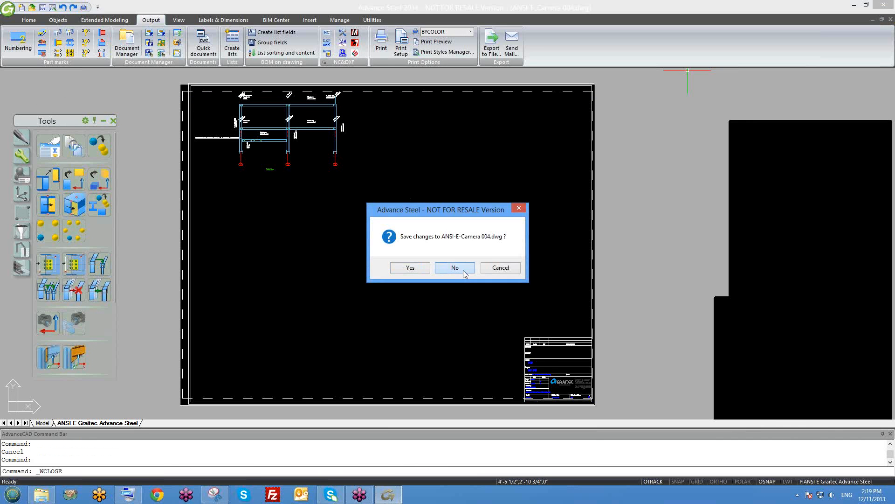
pyautogui.click(455, 268)
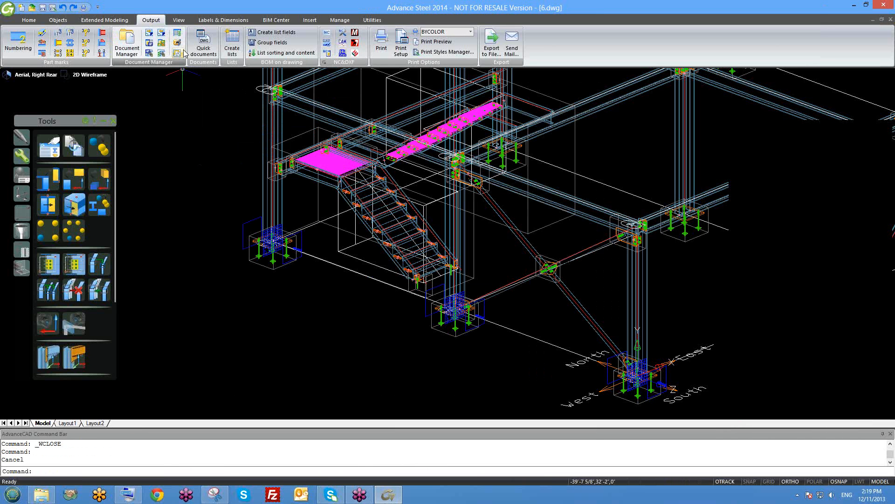
# Step: Reopen the Drawing Style Manager and compare the Camera styles with the drawing style named in the captured snip
pyautogui.click(153, 45)
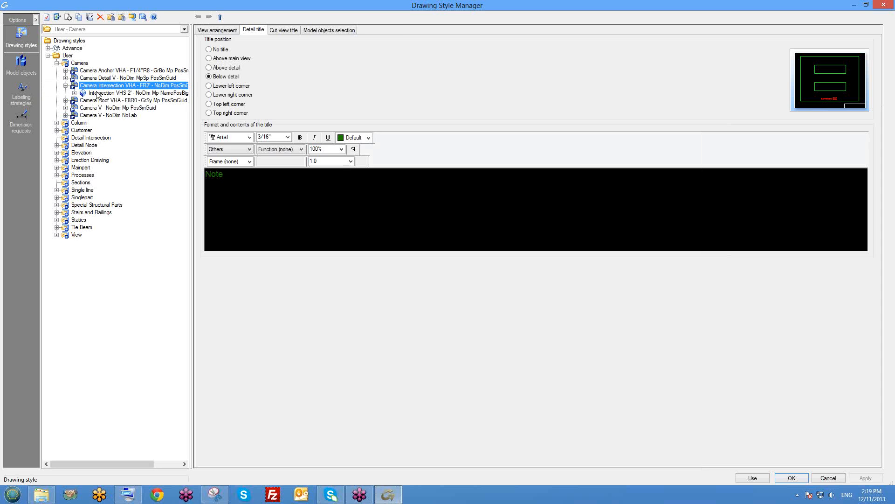
pyautogui.moveTo(191, 120); pyautogui.dragTo(239, 117)
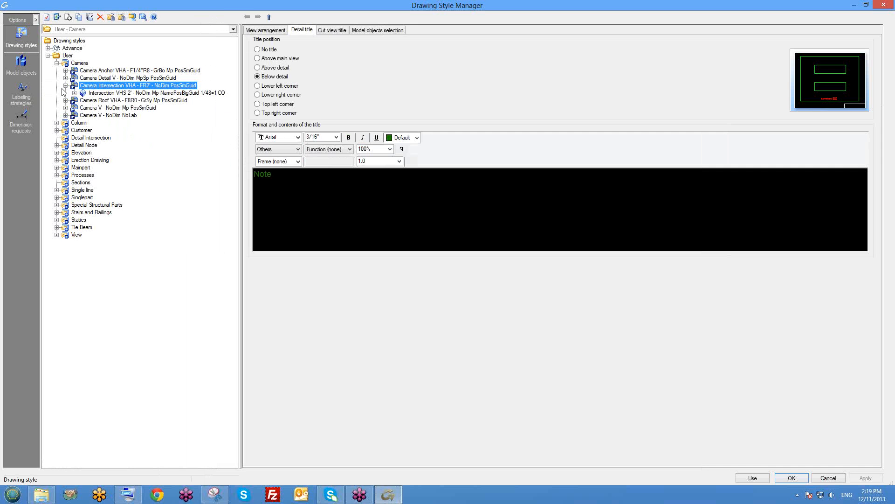
pyautogui.click(93, 93)
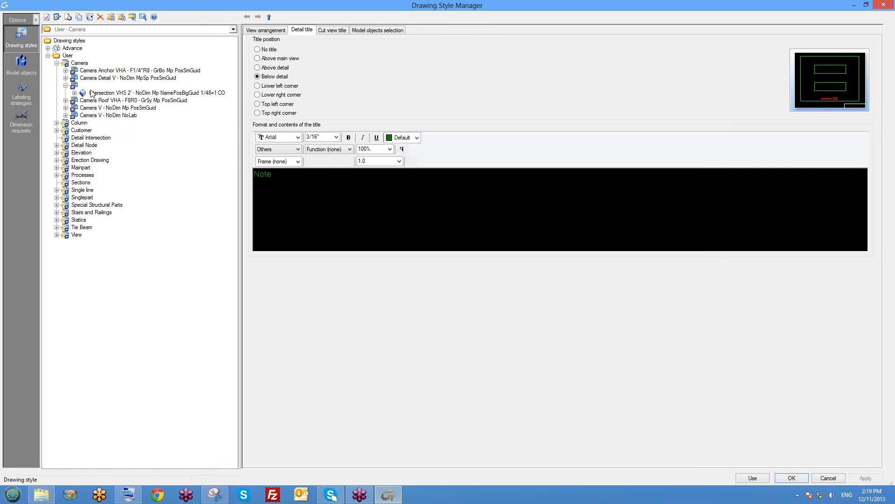
pyautogui.click(65, 85)
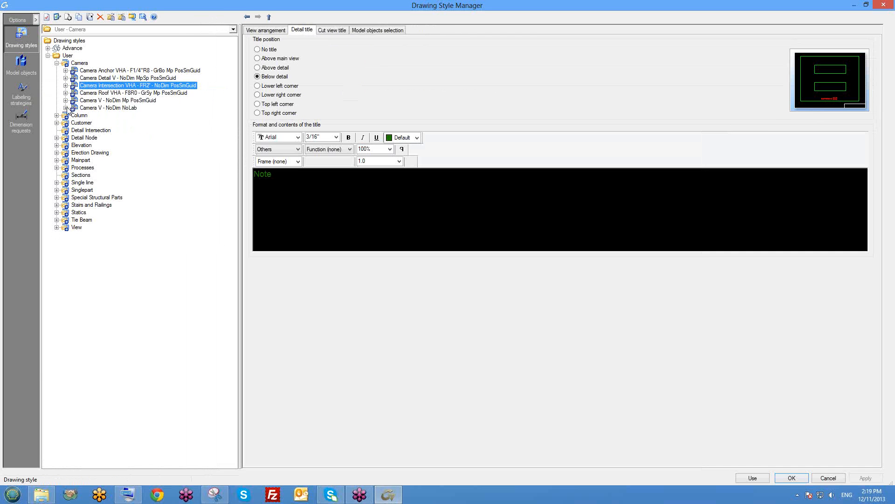
pyautogui.click(215, 494)
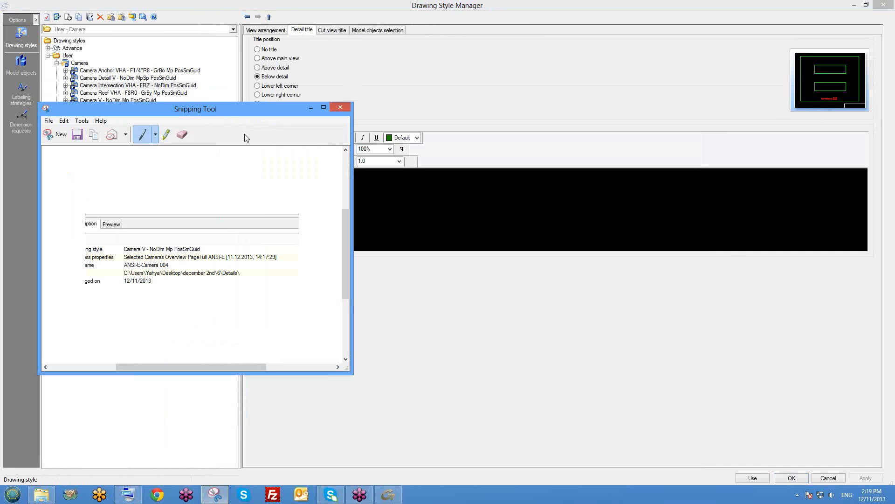
pyautogui.moveTo(247, 110); pyautogui.dragTo(256, 155)
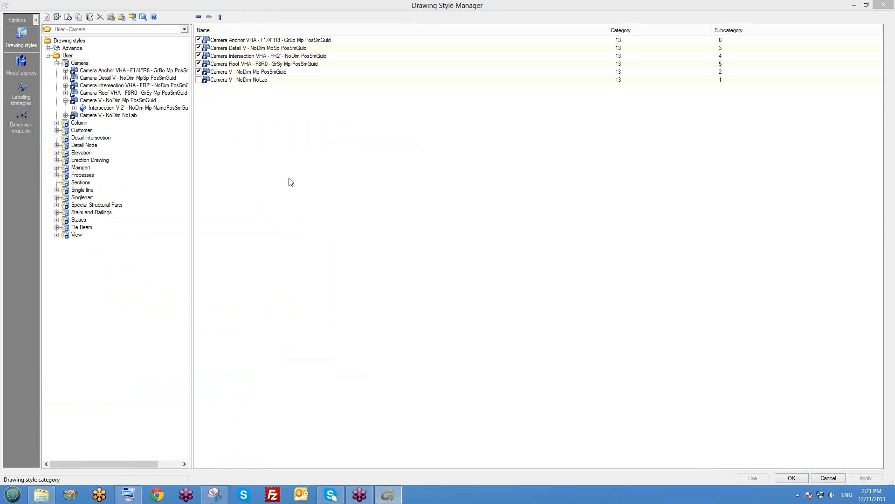
# Step: Examine the view dimensions of the Camera V - NoDim Mp PosSmGuid style and the available dimension strategies
pyautogui.click(75, 107)
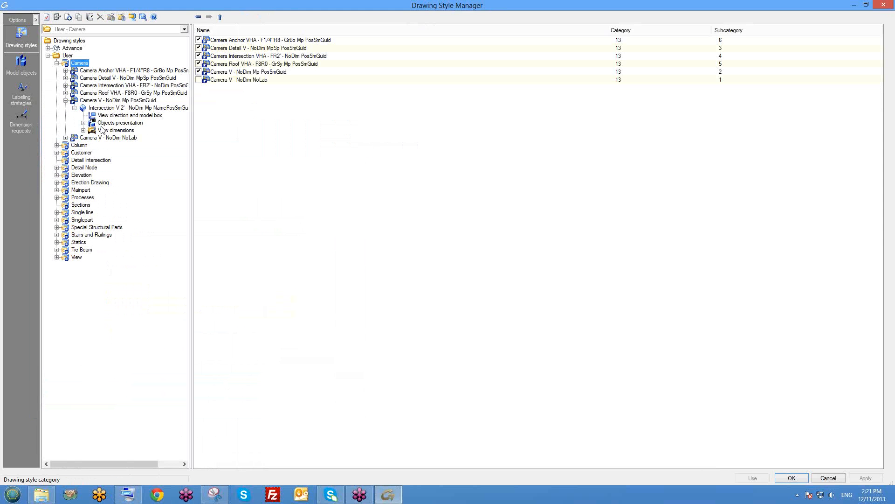
pyautogui.click(112, 131)
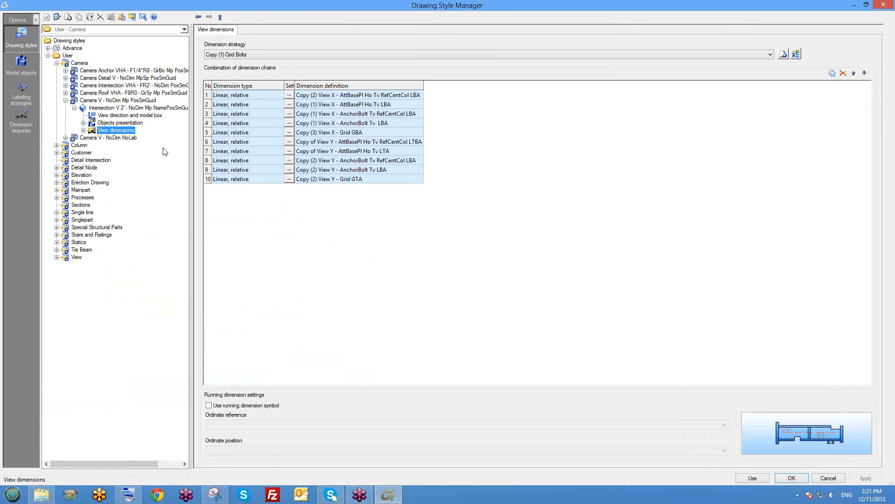
pyautogui.click(248, 55)
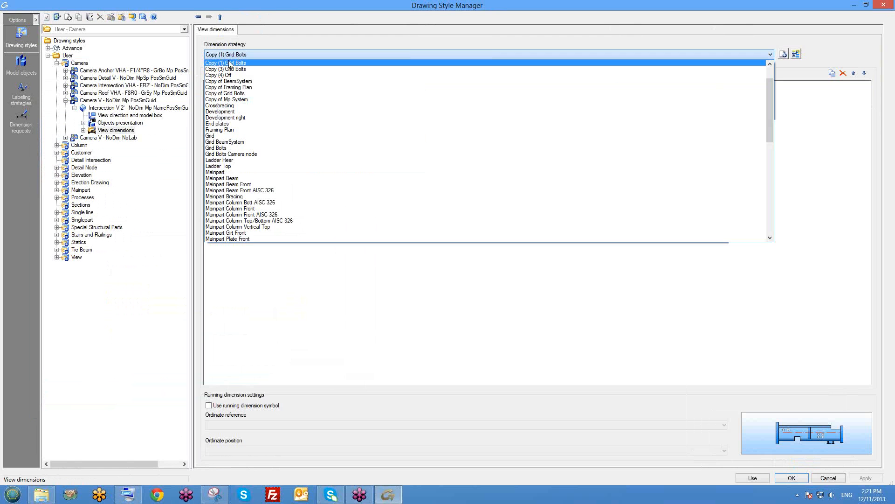
pyautogui.click(256, 48)
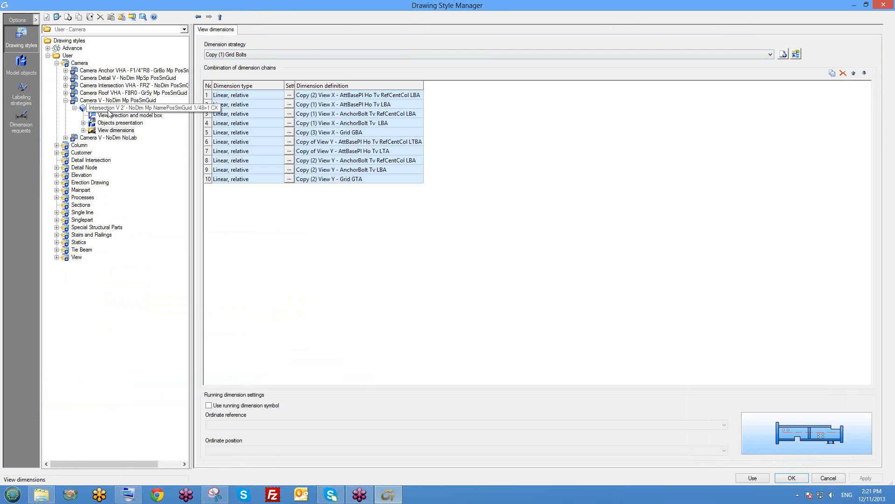
# Step: Review the view properties of the Intersection V 2' view in Camera V - NoDim Mp PosSmGuid and close the Drawing Style Manager
pyautogui.click(83, 108)
pyautogui.click(74, 108)
pyautogui.click(95, 100)
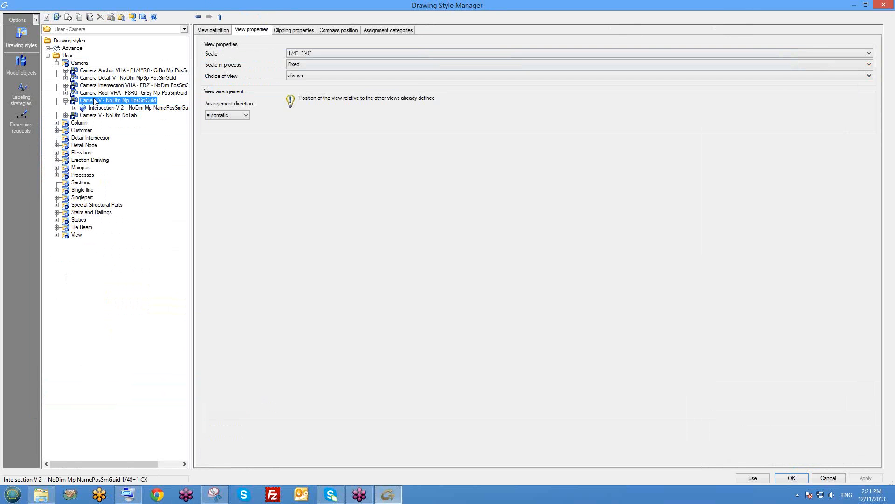
pyautogui.click(92, 108)
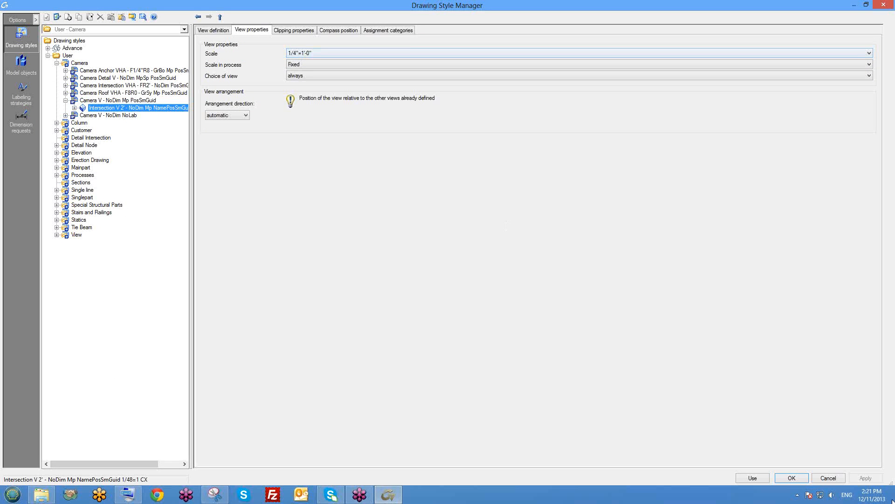
pyautogui.click(793, 483)
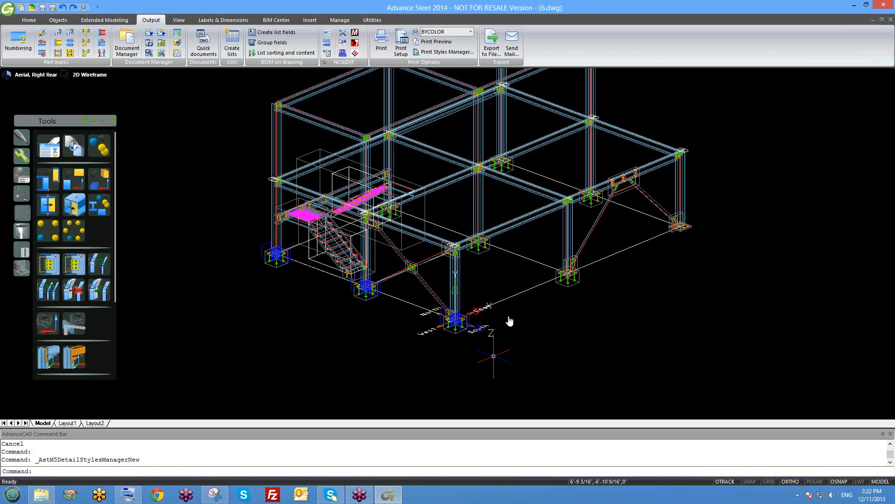
# Step: Select the three cameras at the column bases along the stair side of the model
pyautogui.scroll(4, 476, 256)
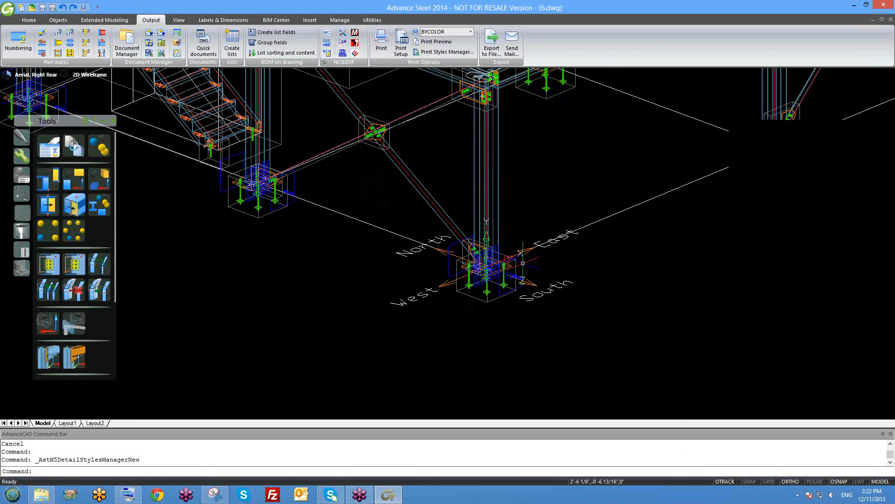
pyautogui.click(449, 255)
pyautogui.scroll(-2, 448, 255)
pyautogui.moveTo(448, 255); pyautogui.dragTo(512, 279, button='middle')
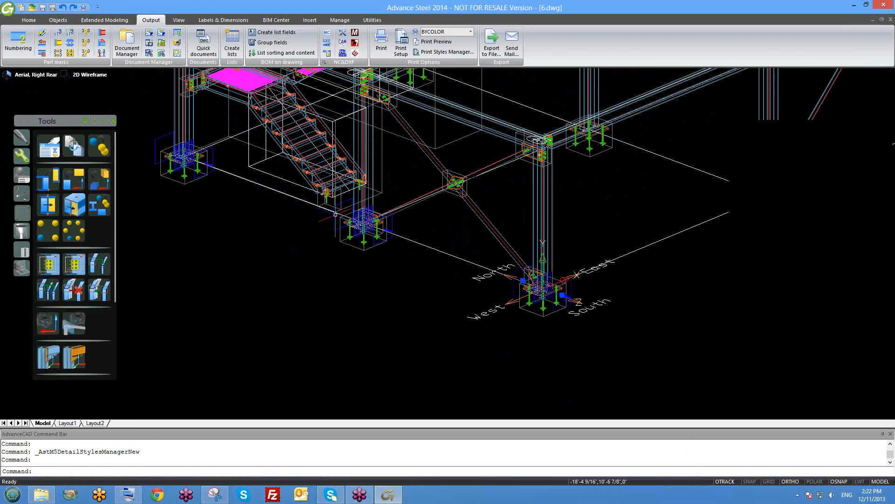
pyautogui.click(334, 218)
pyautogui.click(327, 224)
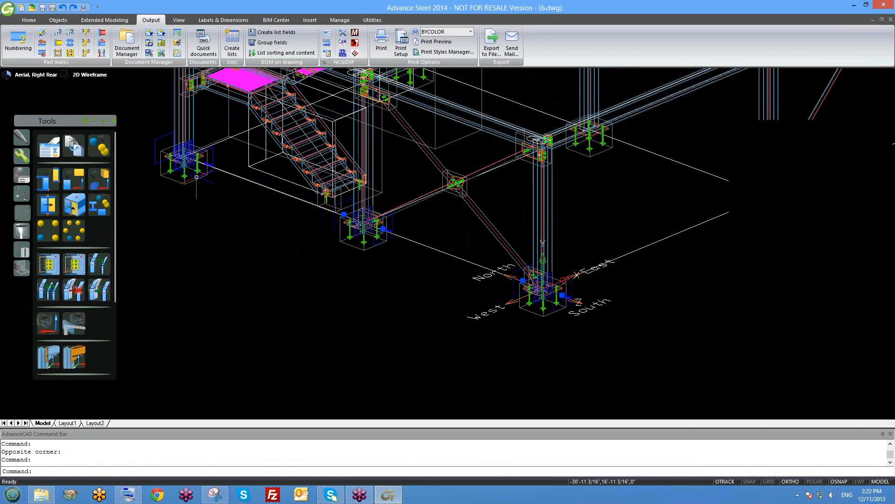
pyautogui.click(157, 137)
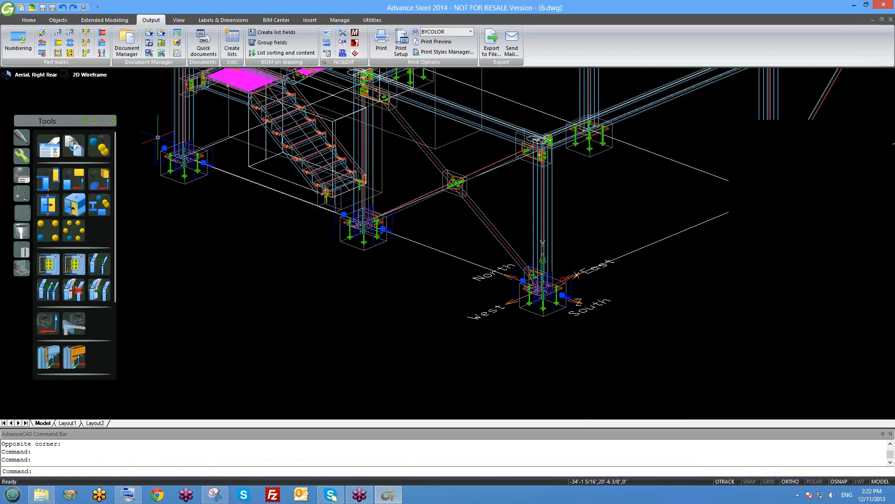
# Step: Generate a drawing of the three selected column-base cameras with the Selected Cameras Overview PageFull ANSI-E process, using drawing number 5 and increment 1
pyautogui.click(196, 46)
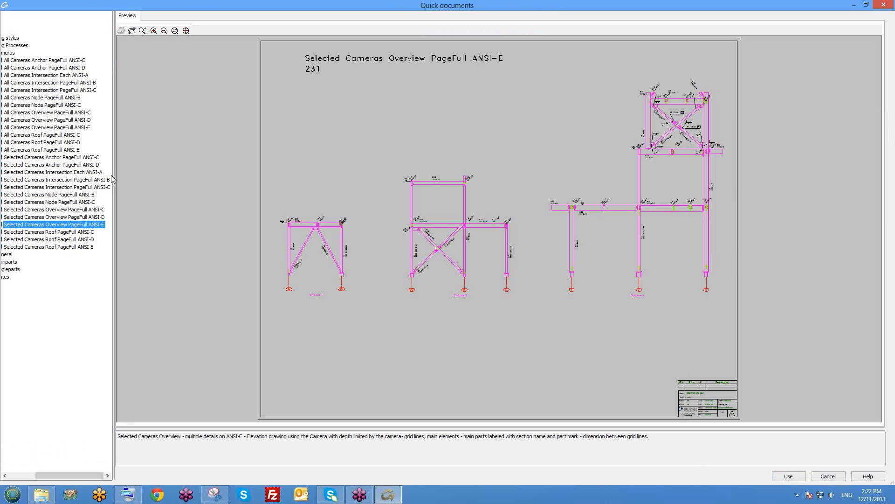
pyautogui.moveTo(113, 176); pyautogui.dragTo(309, 190)
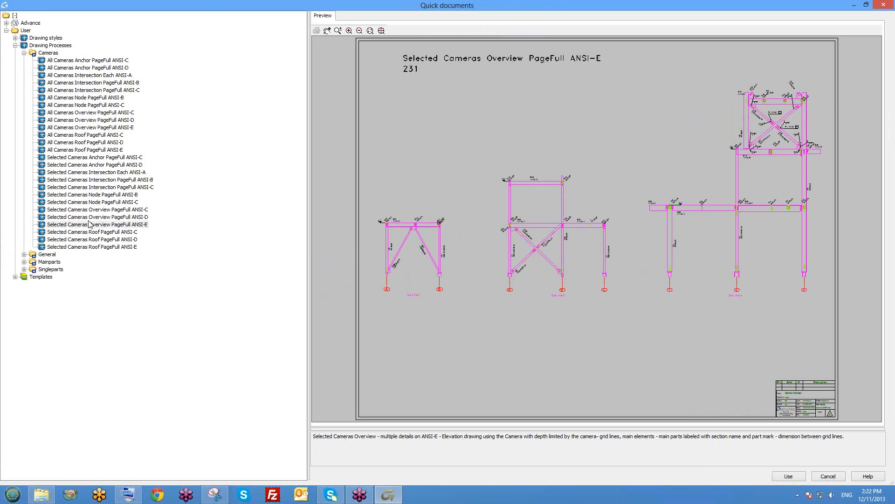
pyautogui.click(122, 224)
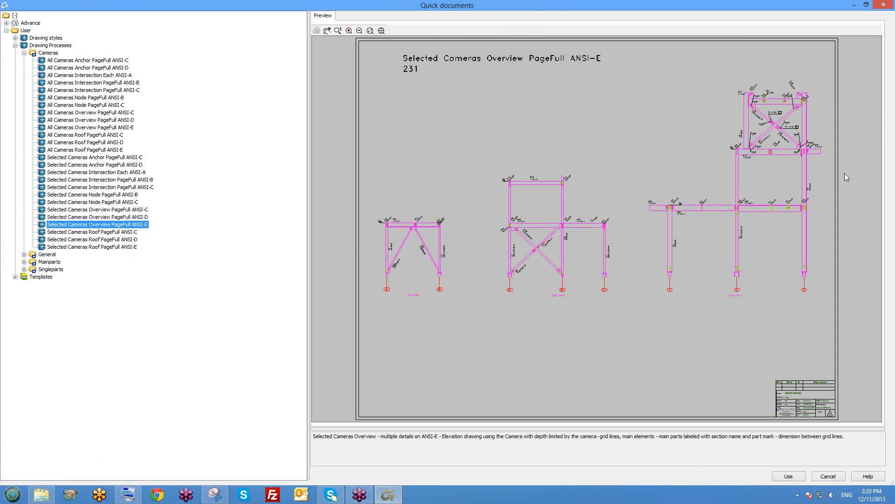
pyautogui.click(790, 478)
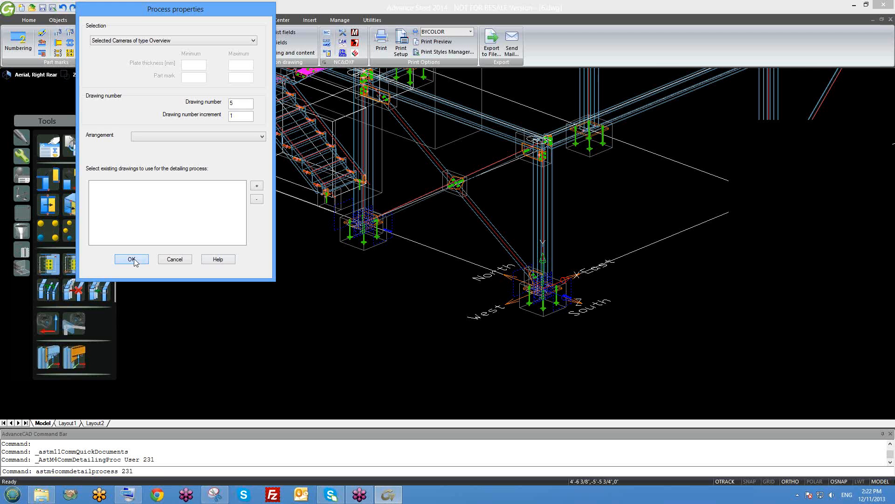
pyautogui.click(131, 259)
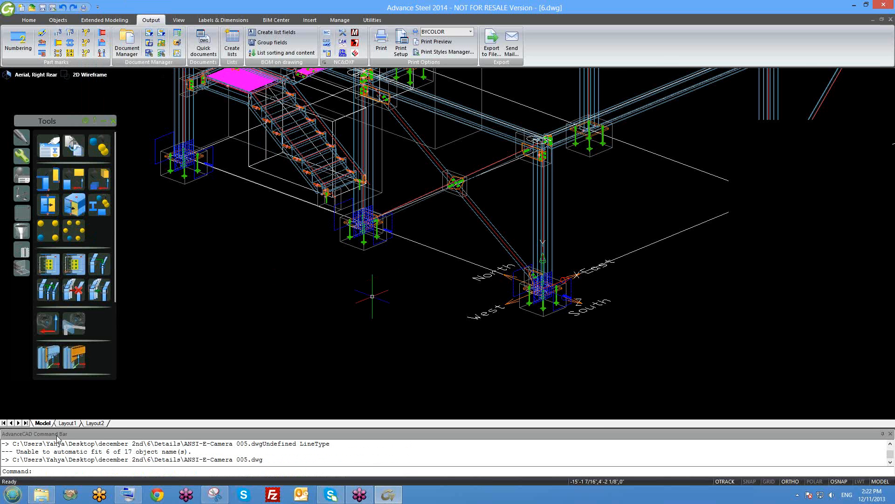
# Step: Open ANSI-E-Camera 005.dwg through the Document Manager and inspect its camera views and title block
pyautogui.moveTo(187, 461); pyautogui.dragTo(263, 460)
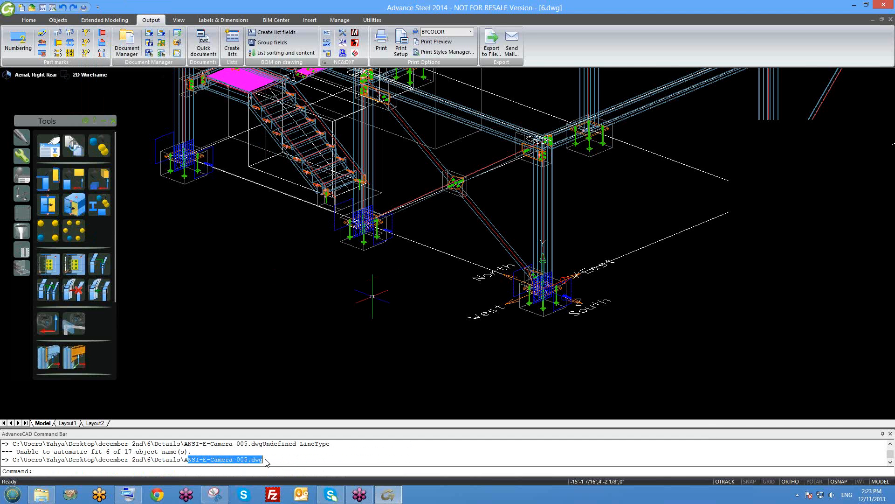
pyautogui.click(126, 43)
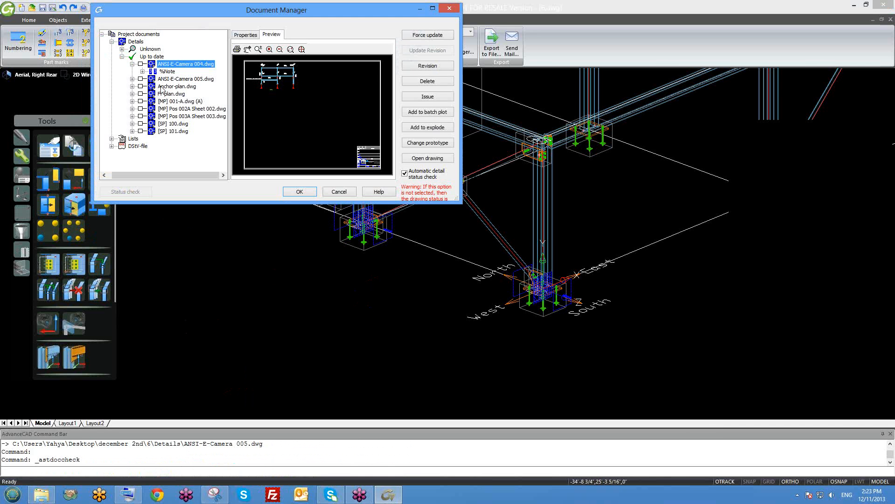
pyautogui.click(133, 65)
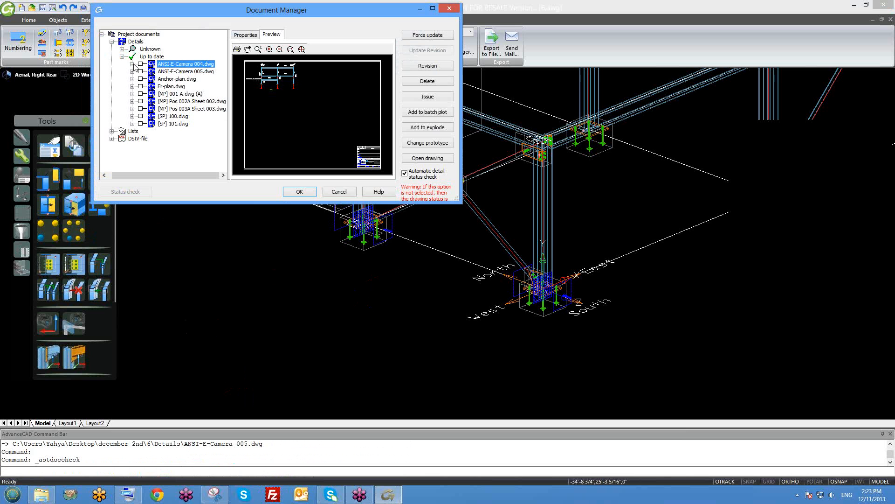
pyautogui.click(183, 72)
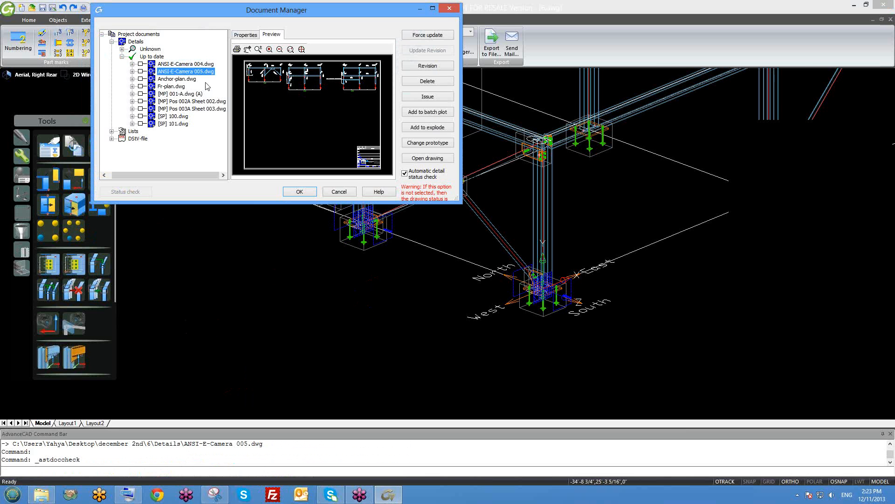
pyautogui.click(420, 160)
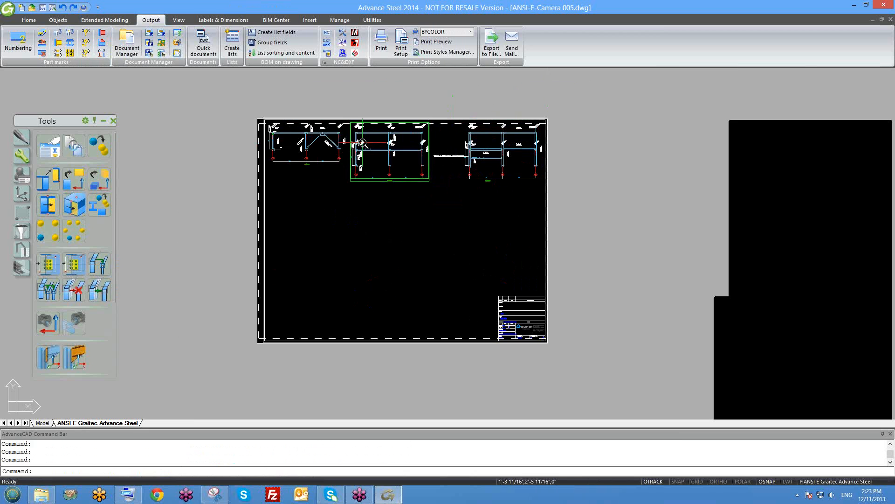
pyautogui.scroll(2, 363, 142)
pyautogui.scroll(-2, 582, 300)
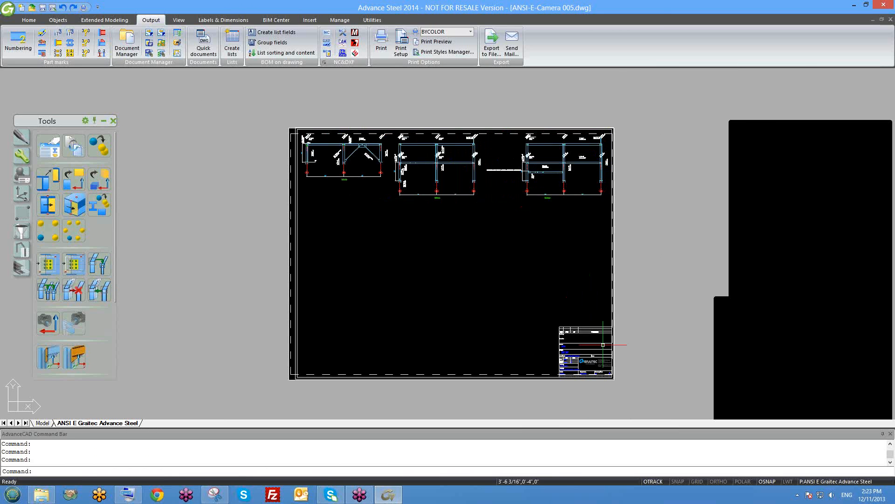
pyautogui.scroll(4, 597, 384)
pyautogui.scroll(-4, 529, 338)
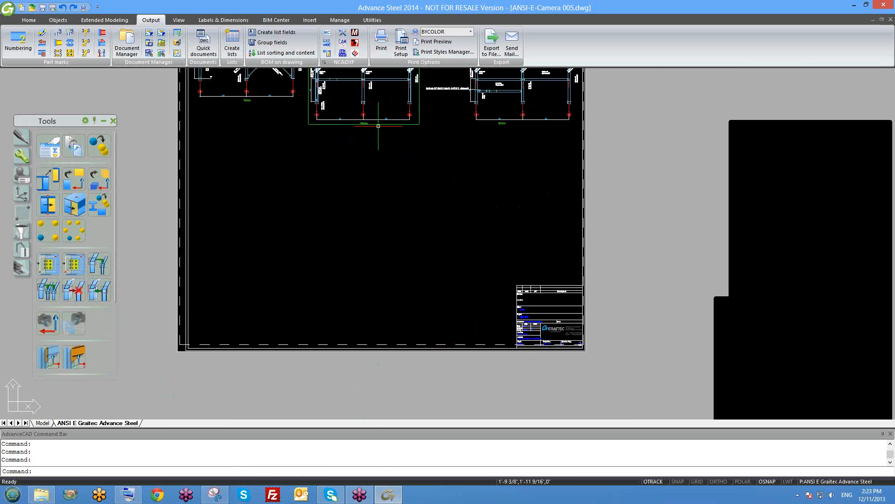
# Step: Check the available prototype drawings in project 6's Prototypes folder in File Explorer and return to the camera drawing
pyautogui.click(42, 494)
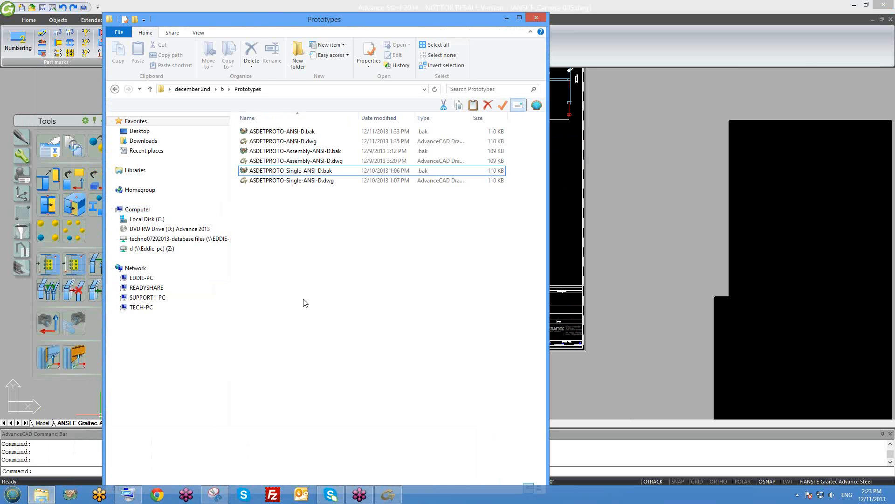
pyautogui.click(270, 182)
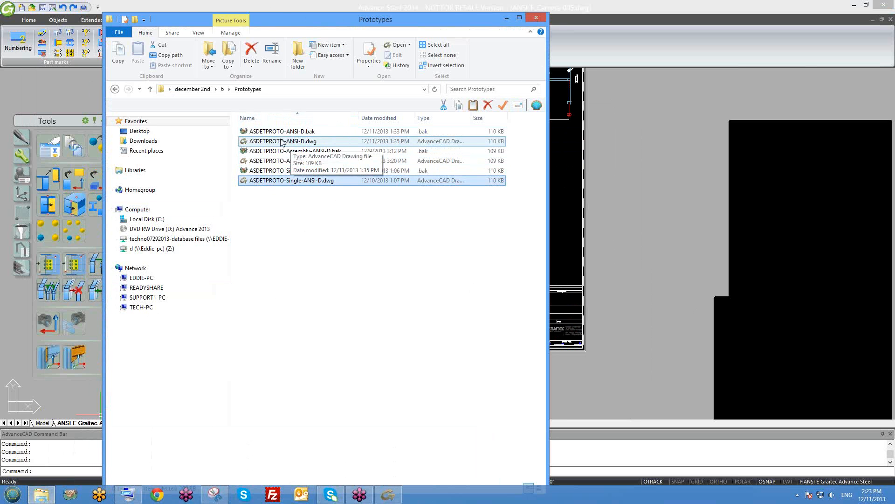
pyautogui.click(508, 19)
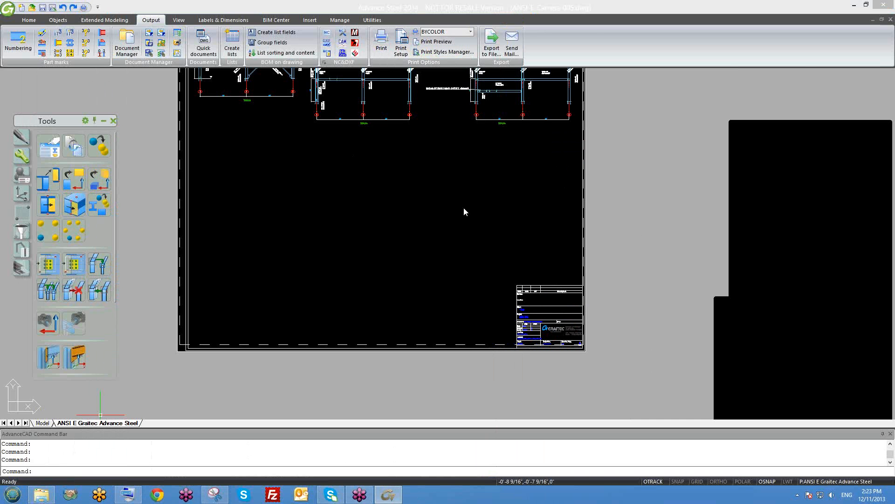
# Step: Review the three elevation views on the ANSI-E sheet, and close ANSI-E-Camera 005.dwg with its changes saved
pyautogui.moveTo(463, 213); pyautogui.dragTo(465, 282, button='middle')
pyautogui.scroll(2, 212, 146)
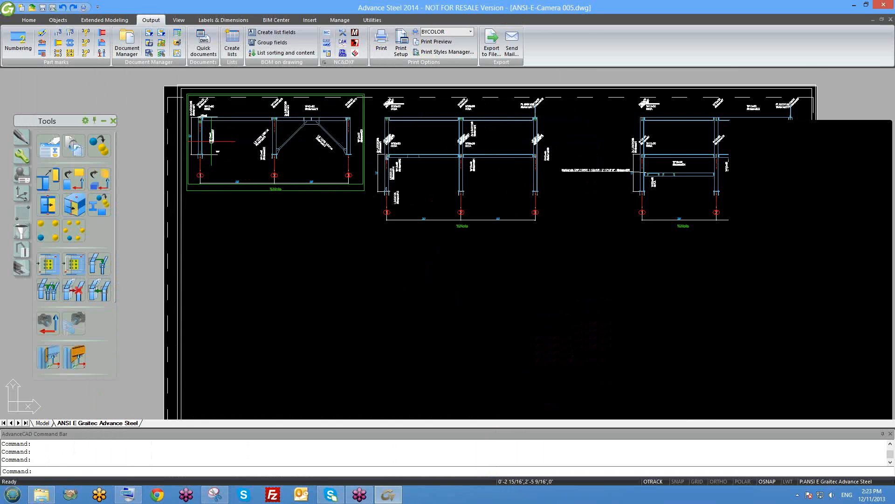
pyautogui.scroll(-3, 269, 175)
pyautogui.scroll(2, 500, 167)
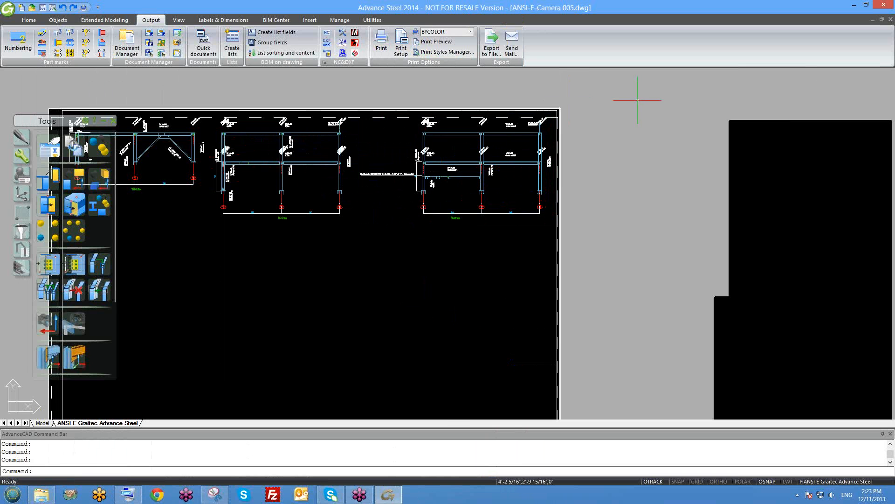
pyautogui.scroll(-2, 638, 100)
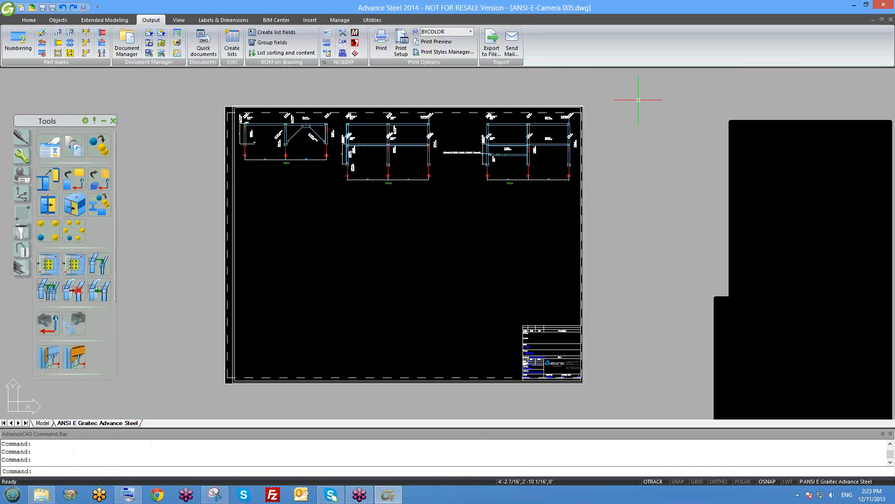
pyautogui.scroll(4, 271, 169)
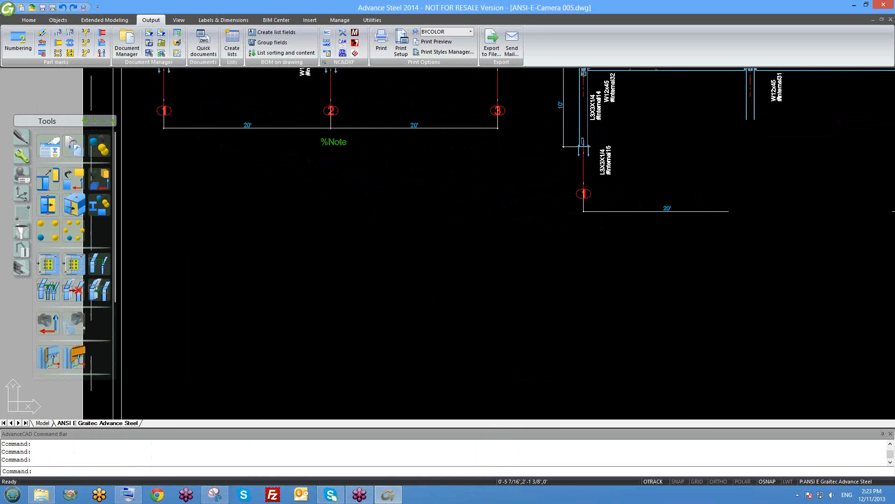
pyautogui.scroll(-4, 343, 168)
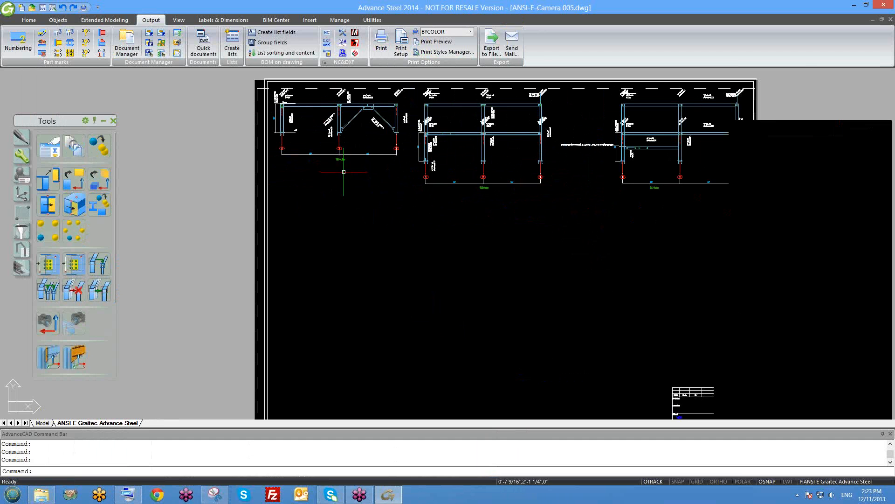
pyautogui.click(891, 20)
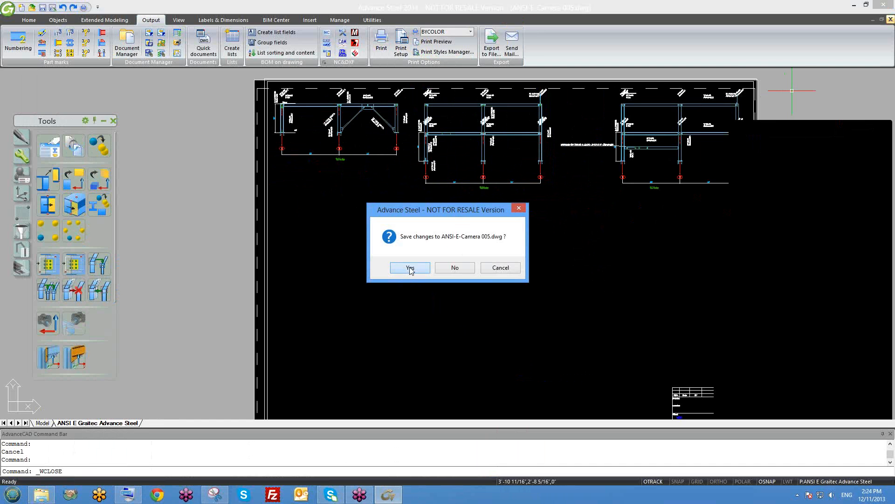
pyautogui.click(410, 267)
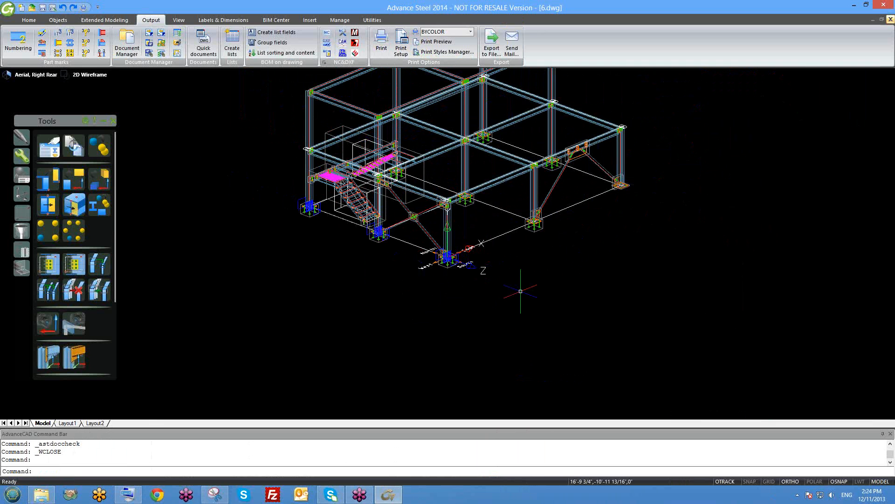
# Step: Examine the column-base cameras and the surrounding frame along the stair side of the model from several directions
pyautogui.scroll(4, 537, 312)
pyautogui.scroll(-4, 326, 210)
pyautogui.keyDown('shift'); pyautogui.moveTo(340, 292); pyautogui.dragTo(423, 287, button='middle'); pyautogui.keyUp('shift')
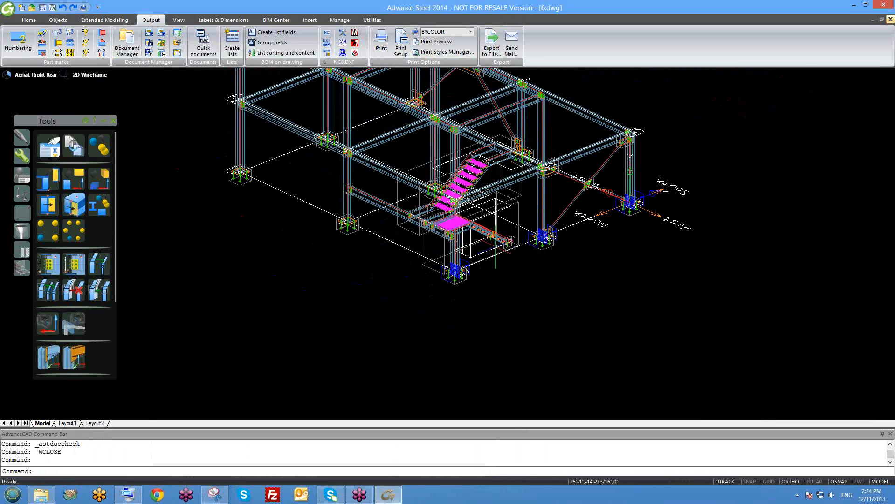
pyautogui.scroll(-2, 536, 266)
pyautogui.keyDown('shift'); pyautogui.moveTo(536, 268); pyautogui.dragTo(372, 261, button='middle'); pyautogui.keyUp('shift')
pyautogui.moveTo(414, 169); pyautogui.dragTo(329, 216, button='middle')
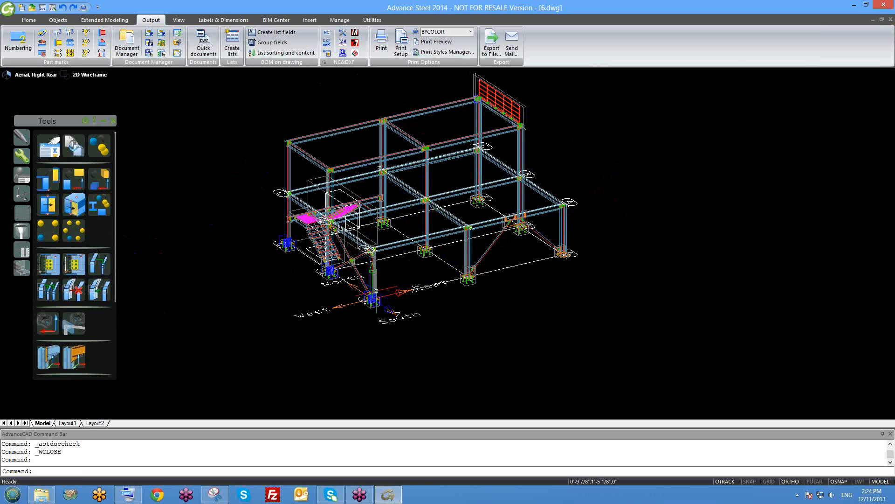
pyautogui.keyDown('shift'); pyautogui.moveTo(402, 312); pyautogui.dragTo(410, 319, button='middle'); pyautogui.keyUp('shift')
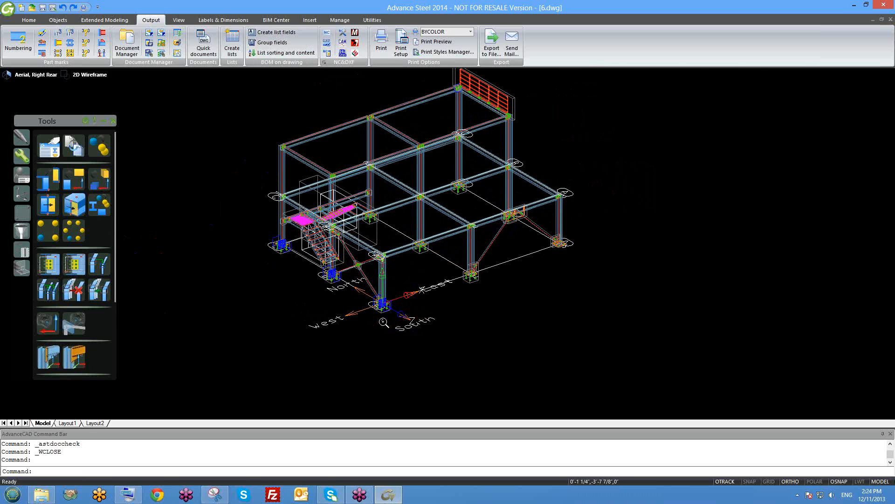
pyautogui.scroll(2, 410, 319)
pyautogui.scroll(-1, 397, 304)
pyautogui.moveTo(389, 297); pyautogui.dragTo(413, 329, button='middle')
pyautogui.scroll(2, 394, 296)
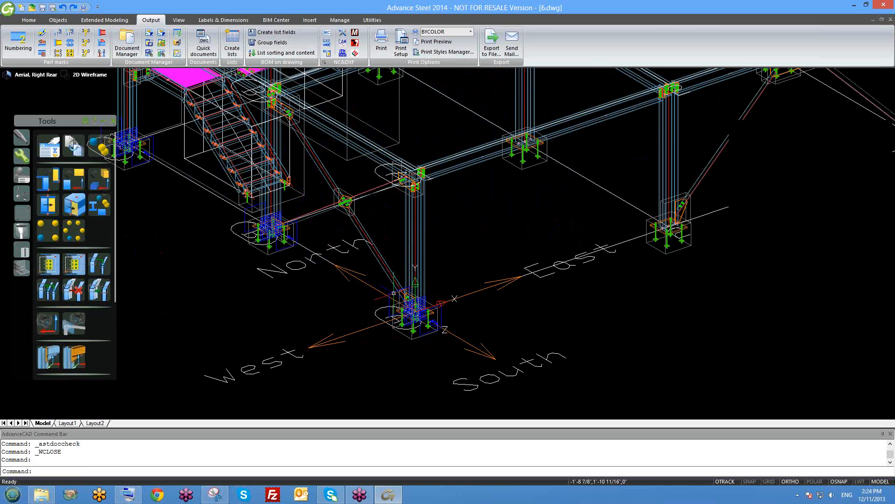
pyautogui.scroll(-1, 399, 301)
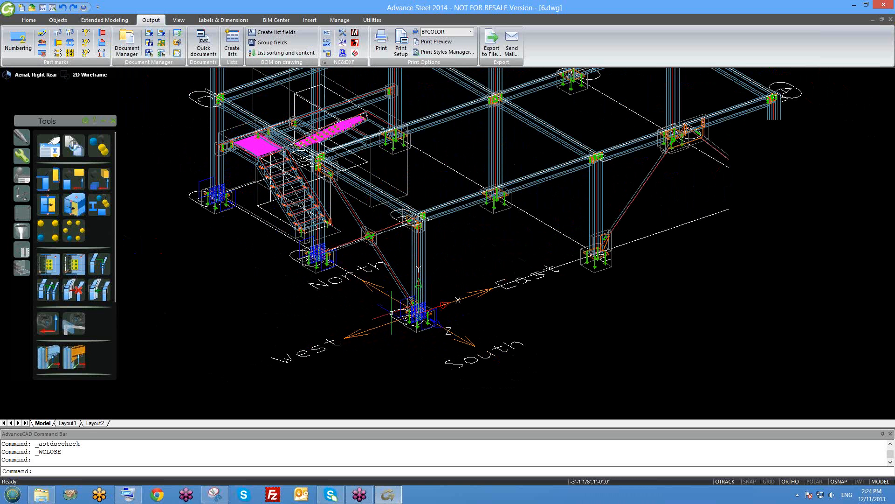
# Step: Select the column-base cameras and review the Selected Cameras processes in Quick documents, including Overview PageFull ANSI-E, without running one
pyautogui.click(401, 300)
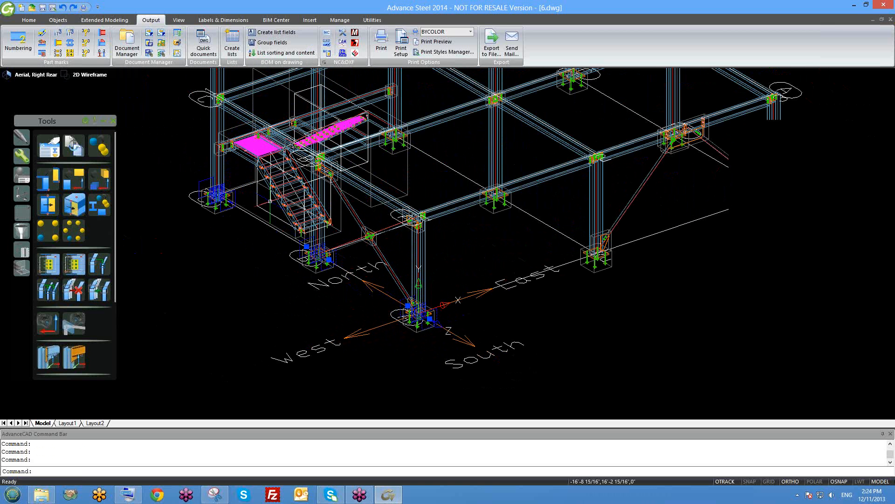
pyautogui.click(205, 41)
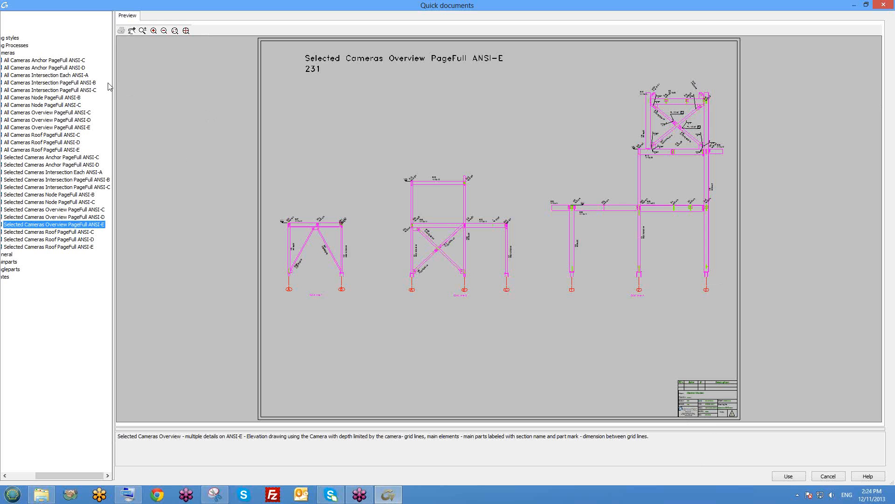
pyautogui.moveTo(112, 80)
pyautogui.mouseDown()
pyautogui.moveTo(395, 92)
pyautogui.moveTo(335, 92)
pyautogui.mouseUp()
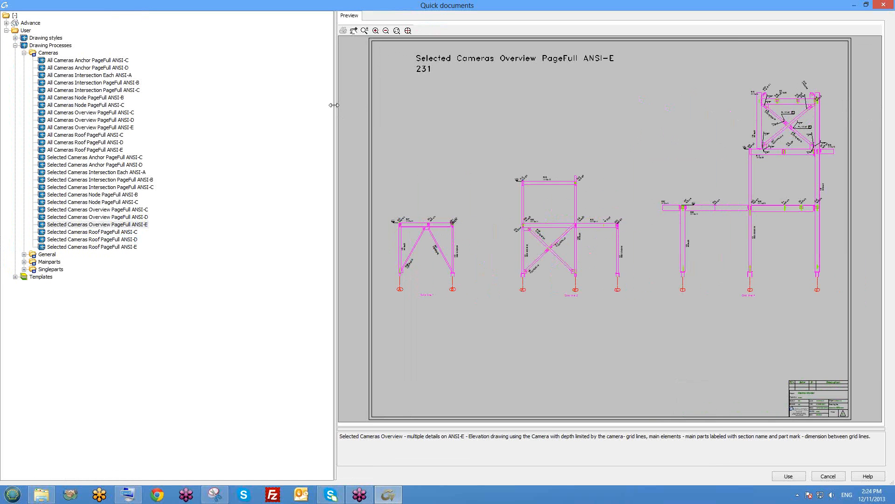
pyautogui.moveTo(334, 138); pyautogui.dragTo(267, 133)
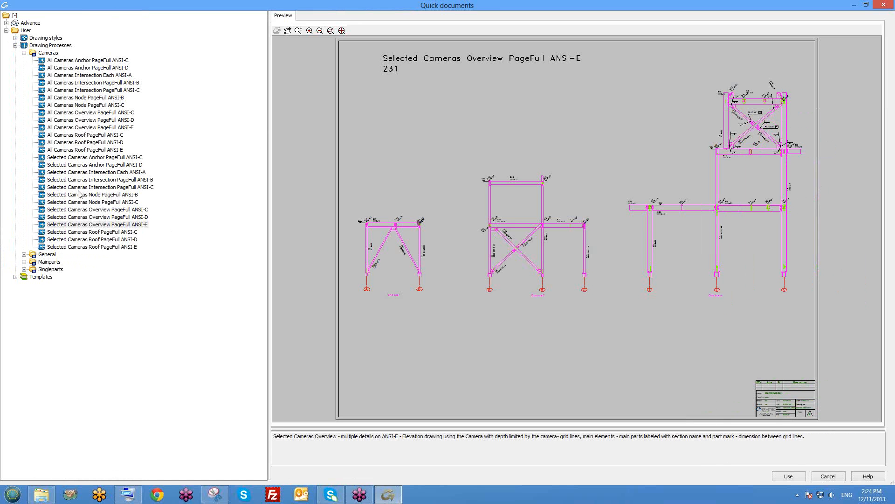
pyautogui.click(148, 226)
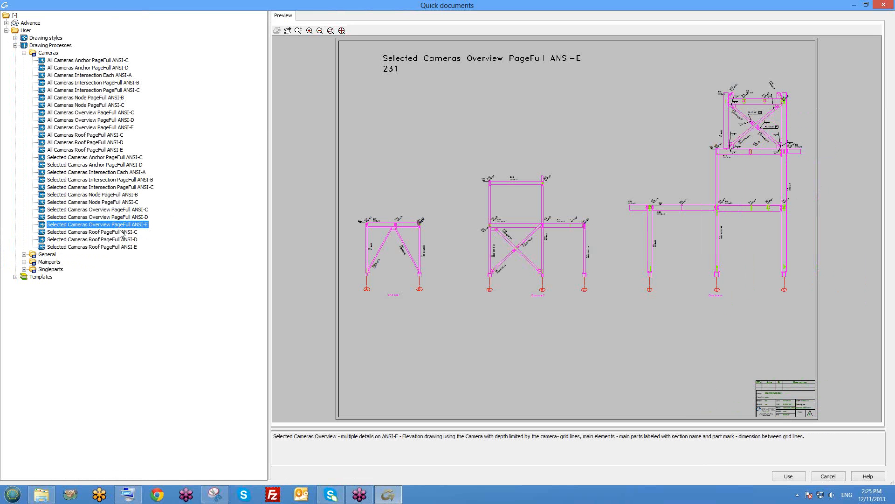
pyautogui.click(824, 478)
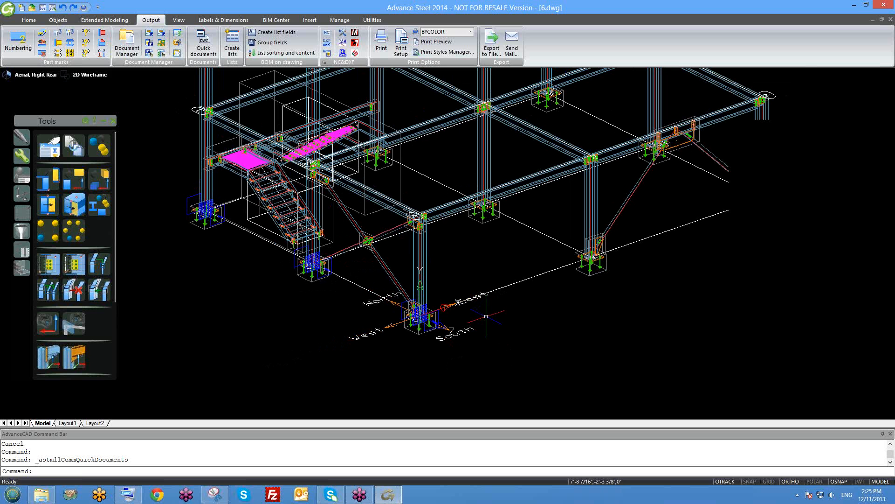
pyautogui.scroll(-3, 555, 298)
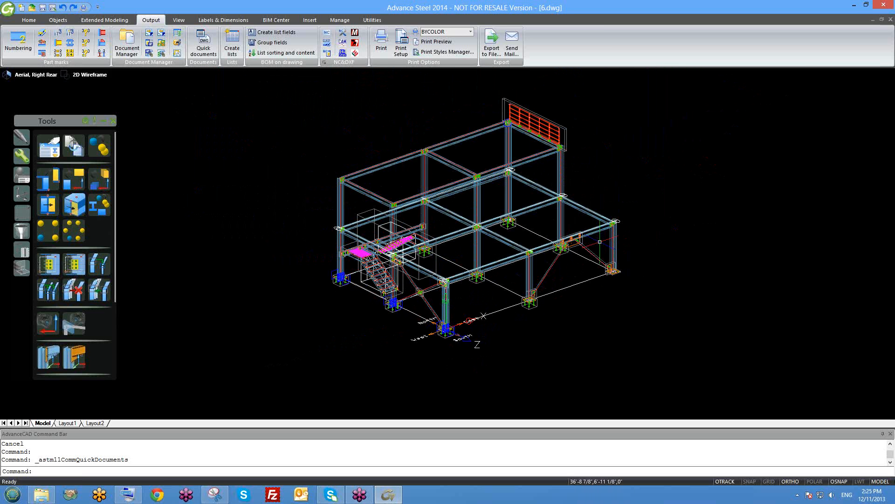
pyautogui.scroll(2, 583, 269)
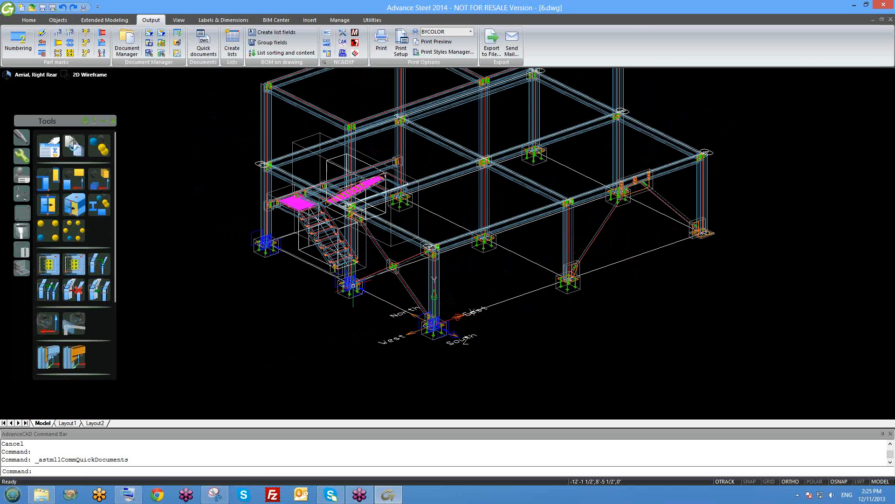
# Step: Align the UCS with the current isometric view of the model
pyautogui.scroll(-1, 533, 265)
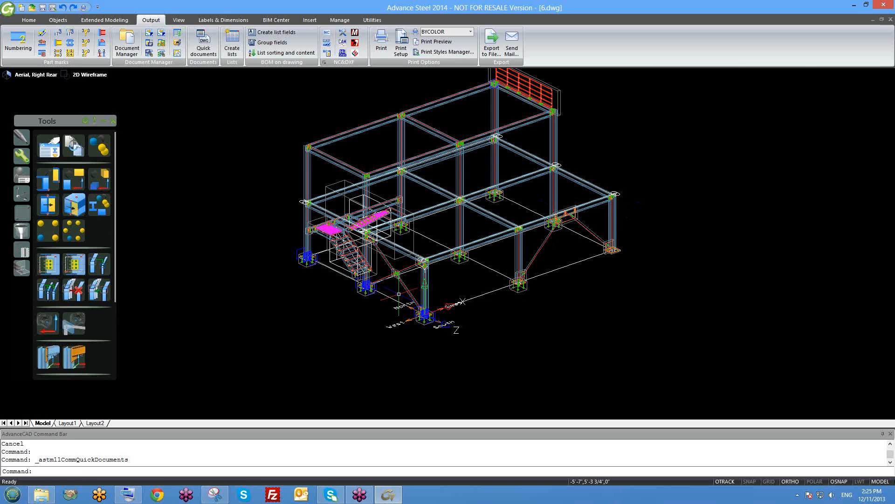
pyautogui.scroll(2, 427, 312)
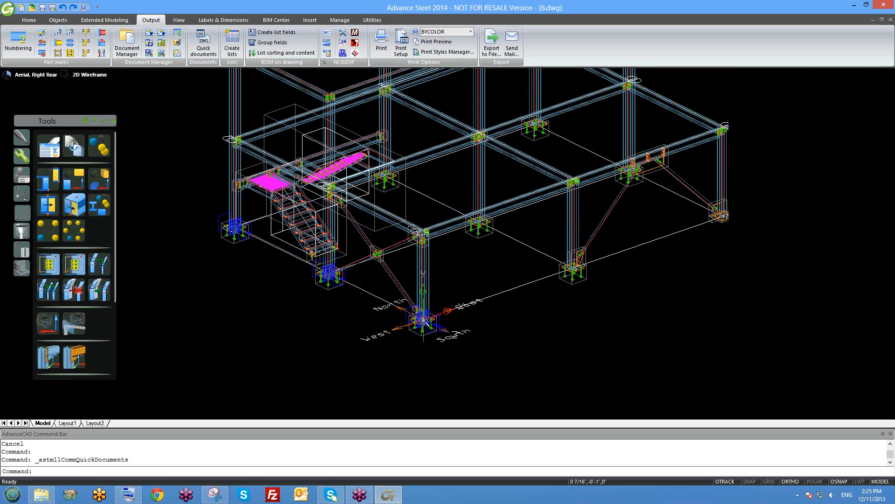
pyautogui.scroll(-2, 424, 320)
pyautogui.keyDown('shift'); pyautogui.moveTo(431, 334); pyautogui.dragTo(427, 338, button='middle'); pyautogui.keyUp('shift')
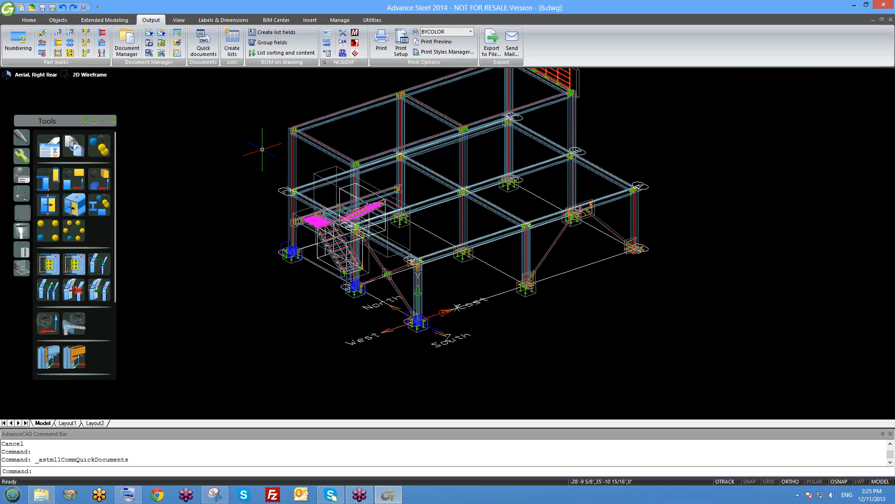
pyautogui.moveTo(399, 294); pyautogui.dragTo(391, 267, button='middle')
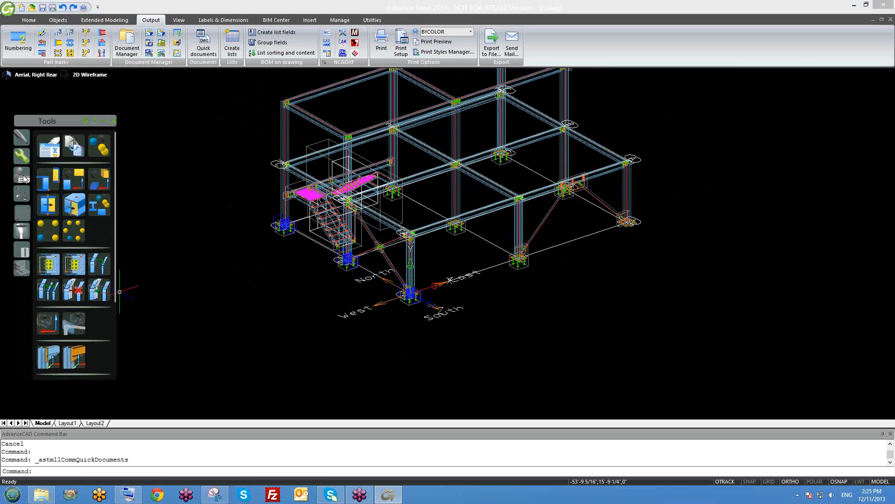
pyautogui.click(19, 196)
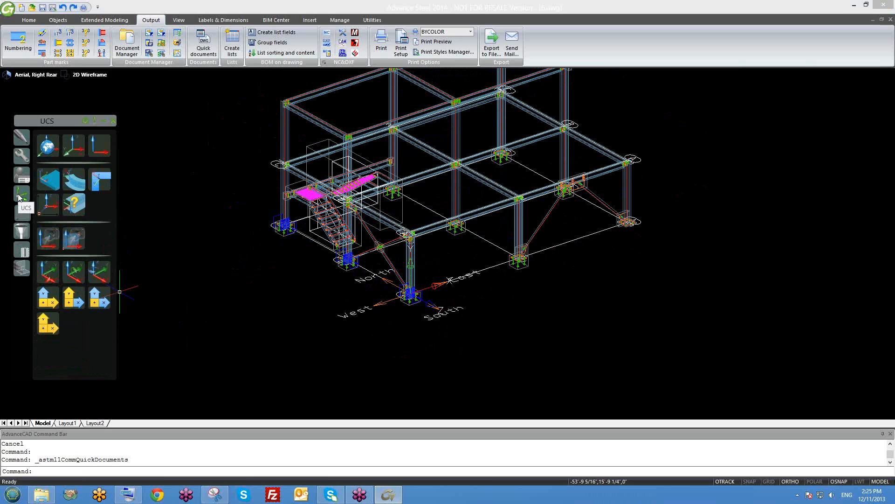
pyautogui.click(95, 150)
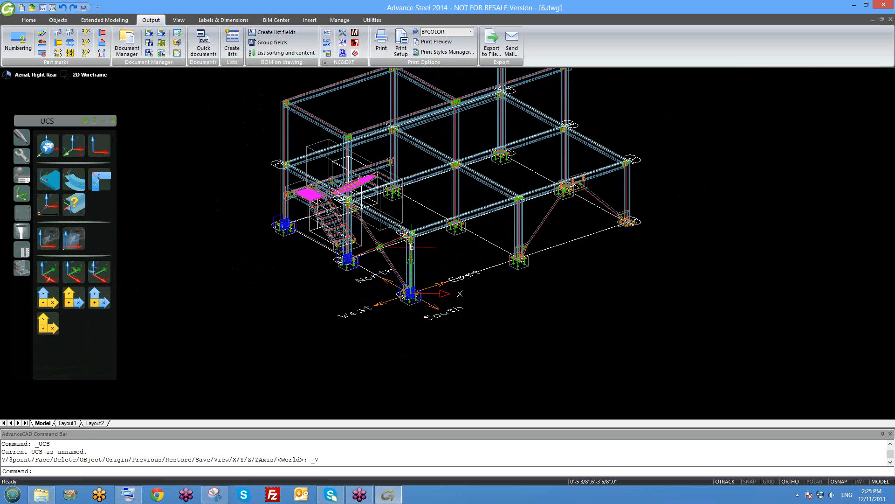
# Step: Examine the view-aligned UCS at the corner column base, and bring the whole structure back into an isometric view
pyautogui.scroll(2, 409, 292)
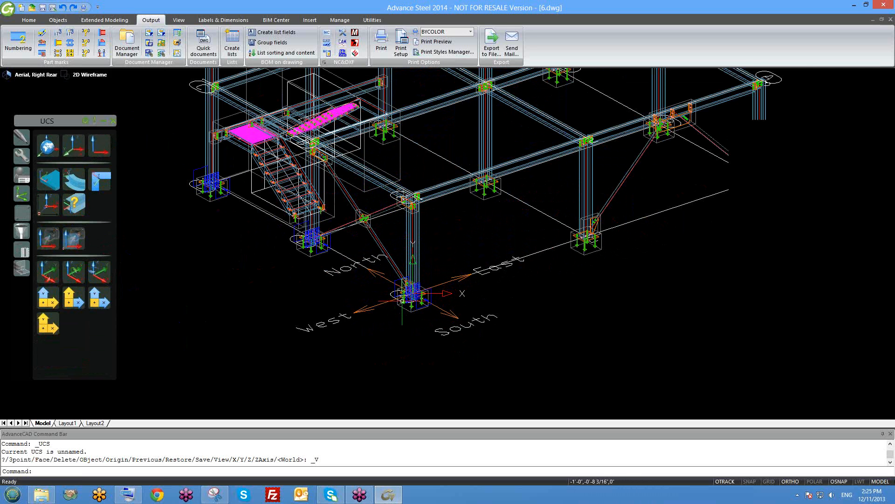
pyautogui.scroll(-1, 403, 298)
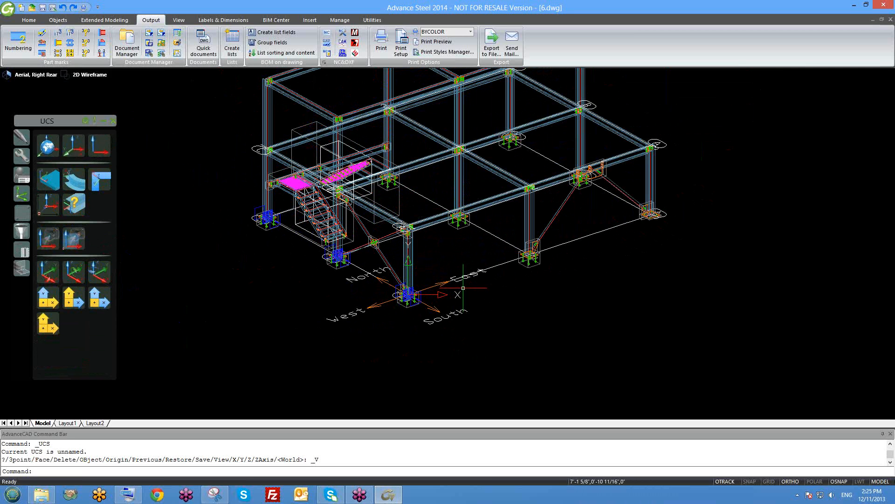
pyautogui.scroll(-2, 473, 317)
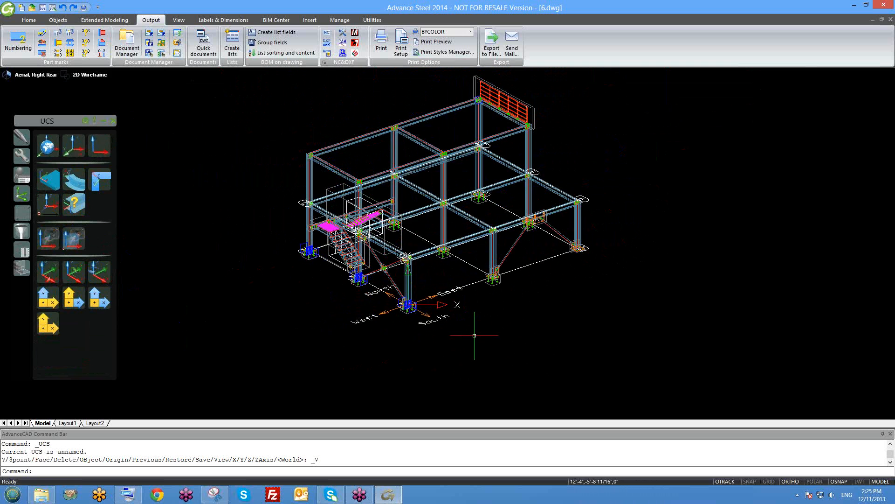
pyautogui.keyDown('shift'); pyautogui.moveTo(483, 344); pyautogui.dragTo(499, 335, button='middle'); pyautogui.keyUp('shift')
pyautogui.scroll(5, 435, 311)
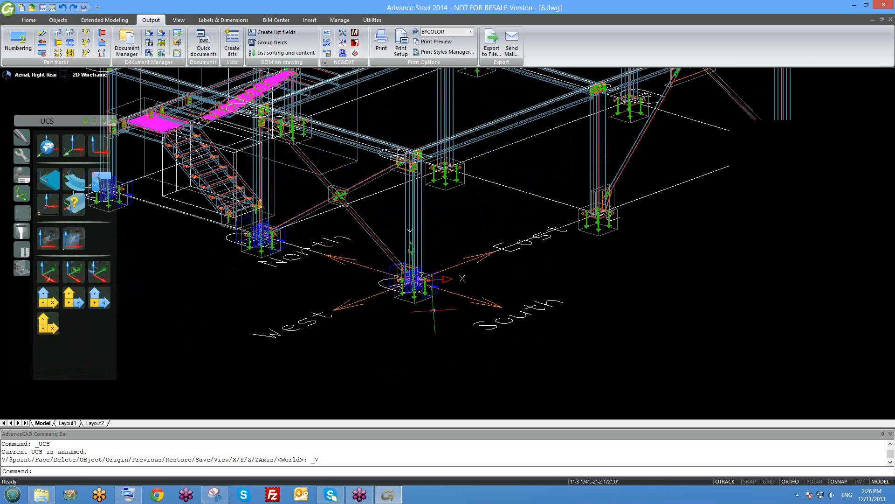
pyautogui.scroll(-6, 433, 302)
pyautogui.keyDown('shift'); pyautogui.moveTo(468, 322); pyautogui.dragTo(464, 320, button='middle'); pyautogui.keyUp('shift')
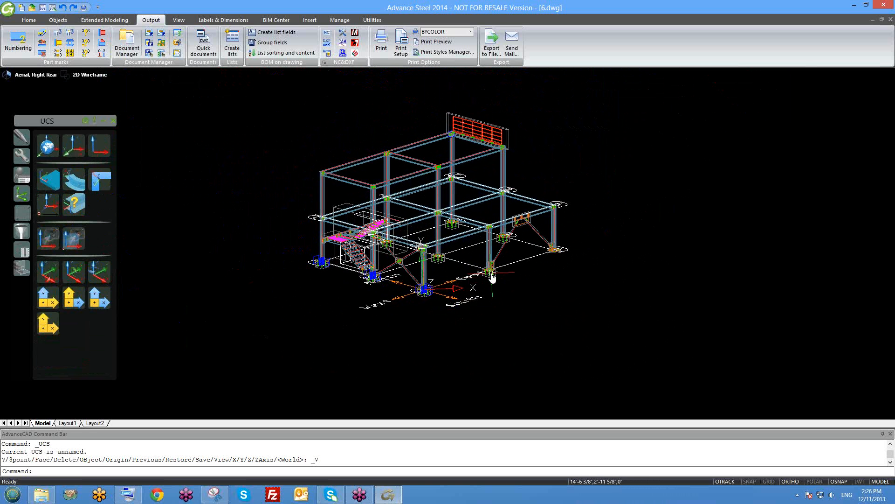
pyautogui.moveTo(492, 272); pyautogui.dragTo(465, 280, button='middle')
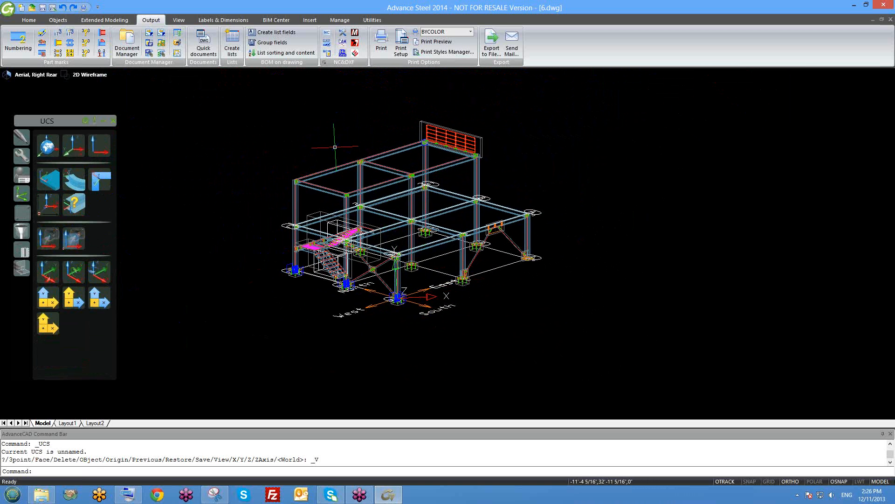
# Step: Choose the Iso View style from the user's Erection Drawing styles in Quick documents
pyautogui.click(204, 52)
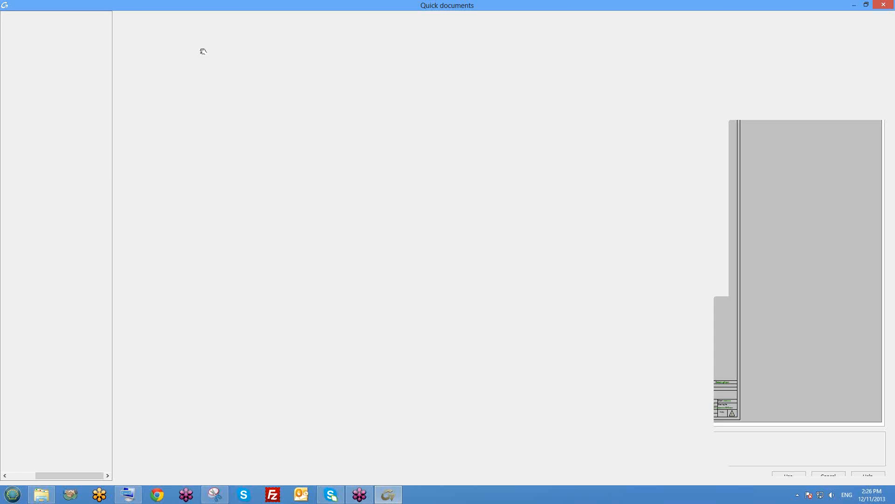
pyautogui.moveTo(114, 99); pyautogui.dragTo(254, 104)
pyautogui.click(24, 53)
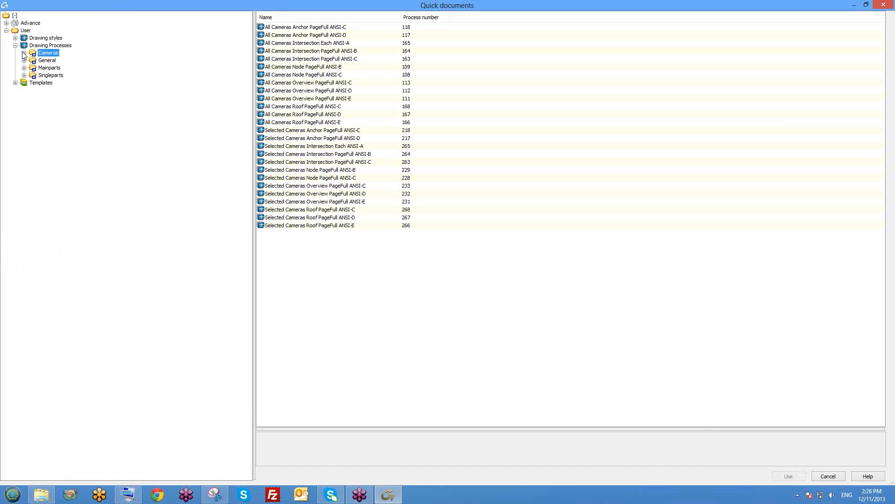
pyautogui.click(15, 45)
pyautogui.click(49, 38)
pyautogui.doubleClick(49, 37)
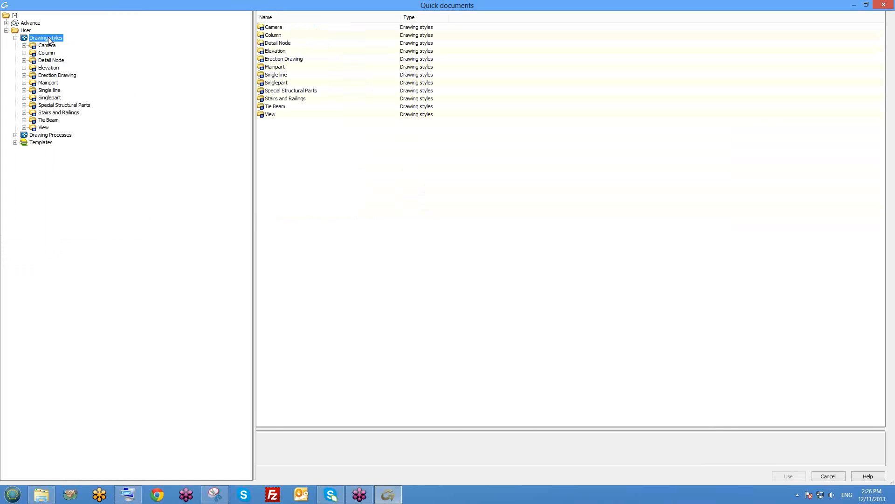
pyautogui.doubleClick(68, 77)
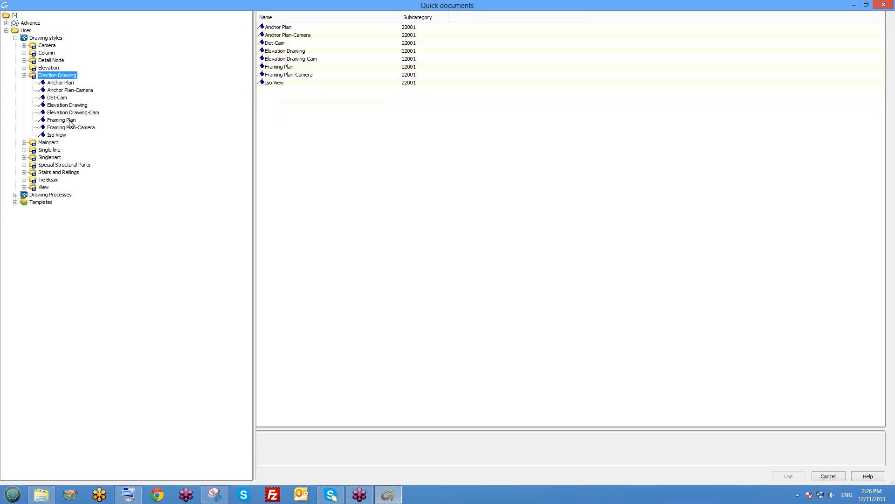
pyautogui.click(55, 135)
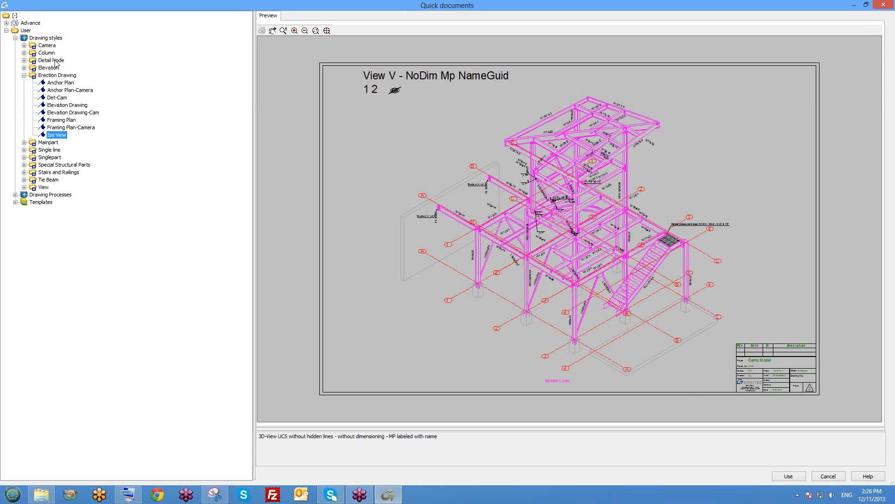
# Step: Use the Iso View style with its default drawing type settings, sending the view to the existing drawing ANSI-E-Camera 005.dwg
pyautogui.click(787, 477)
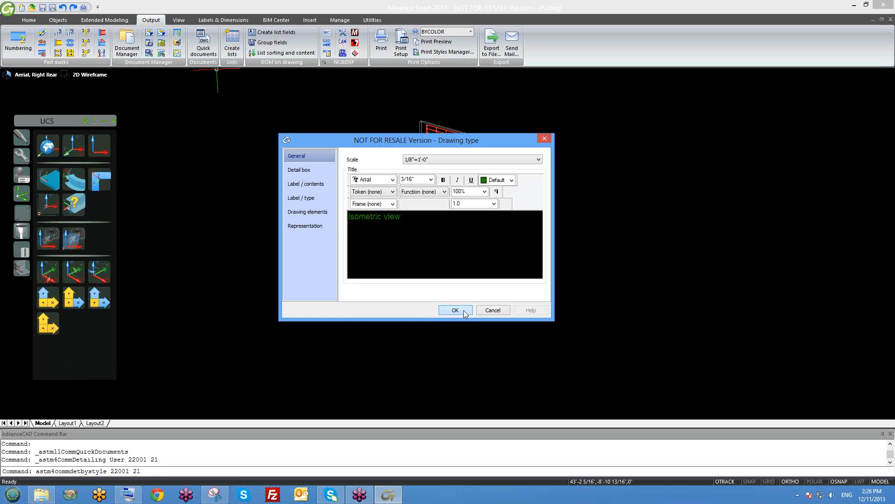
pyautogui.click(455, 310)
pyautogui.click(112, 71)
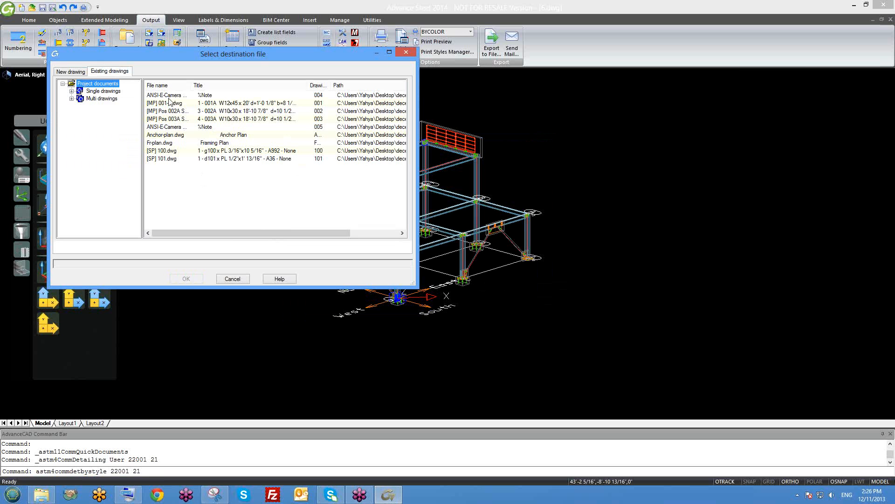
pyautogui.click(180, 126)
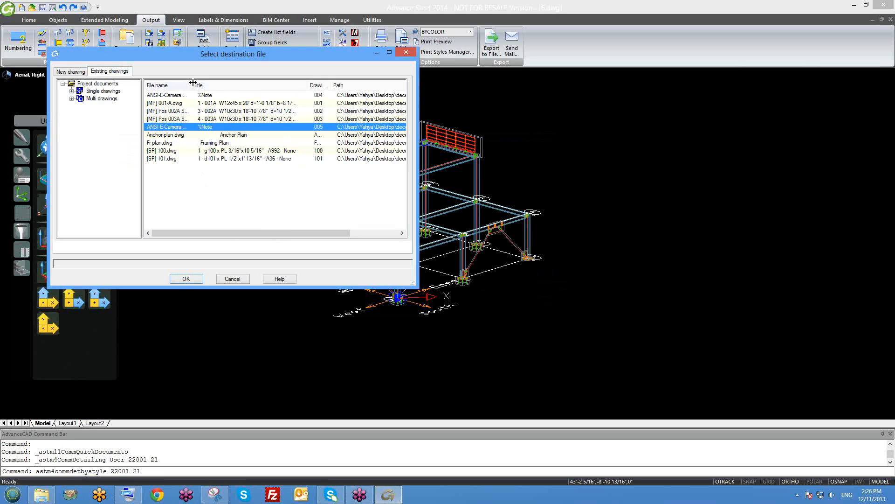
pyautogui.moveTo(191, 82); pyautogui.dragTo(236, 83)
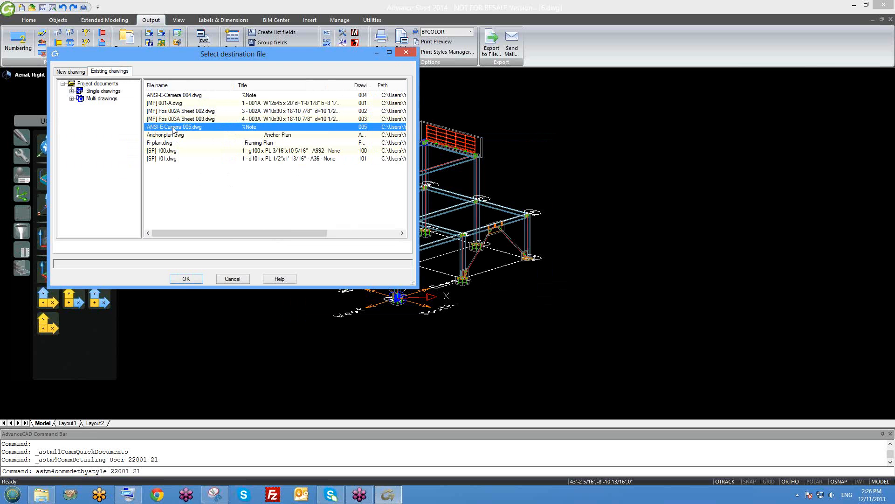
pyautogui.click(186, 279)
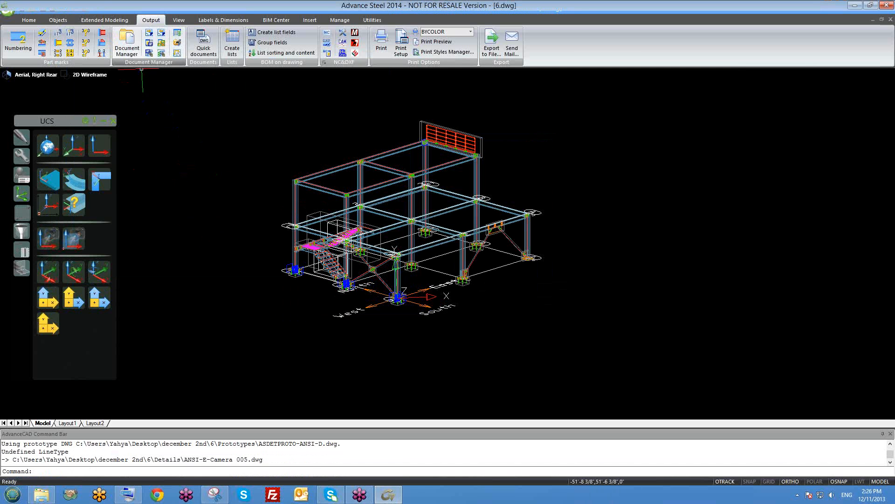
# Step: Switch to Anchor-plan.dwg and close it with its changes saved
pyautogui.hotkey('ctrl', 'Tab')
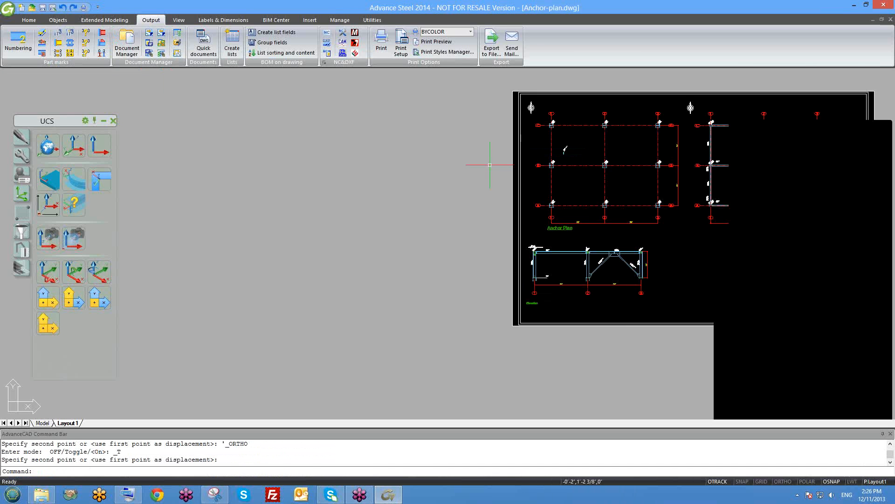
pyautogui.click(890, 20)
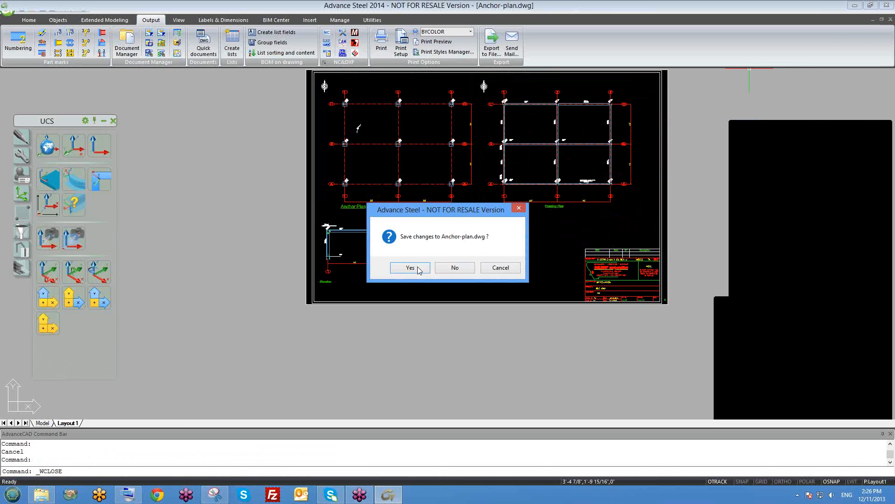
pyautogui.click(410, 268)
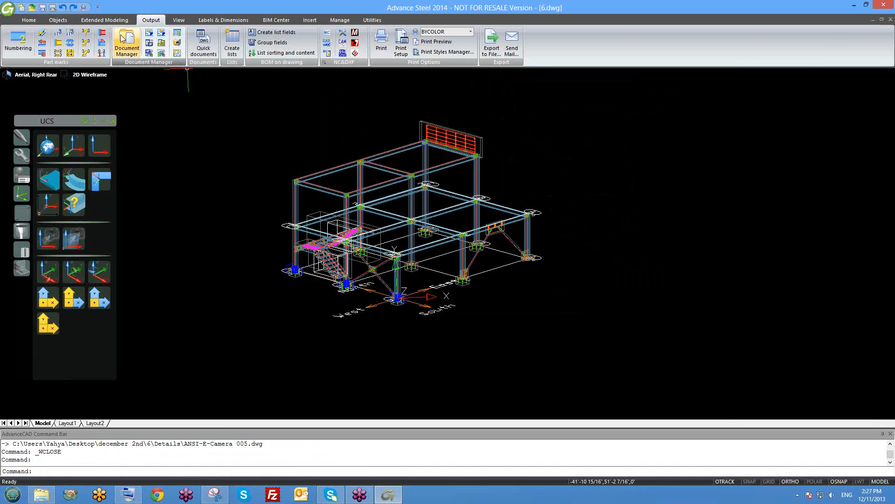
# Step: Preview ANSI-E-Camera 005.dwg among the up-to-date details in Document Manager and open the drawing
pyautogui.click(123, 39)
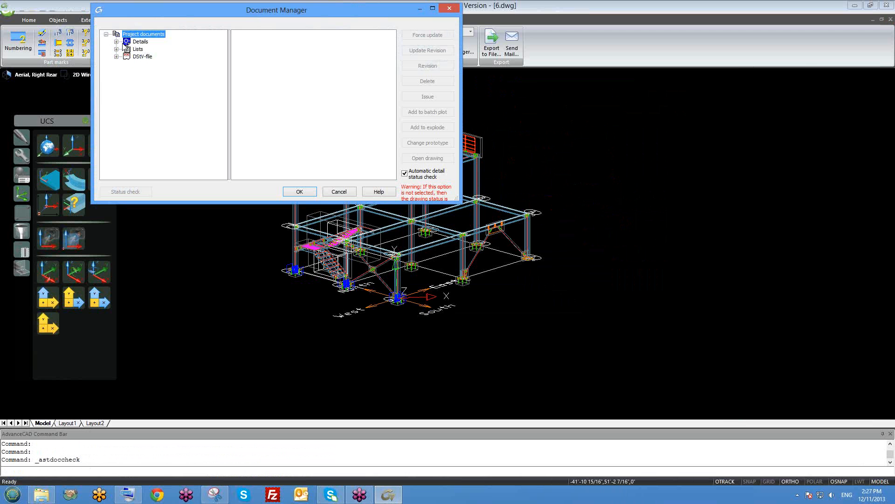
pyautogui.click(116, 41)
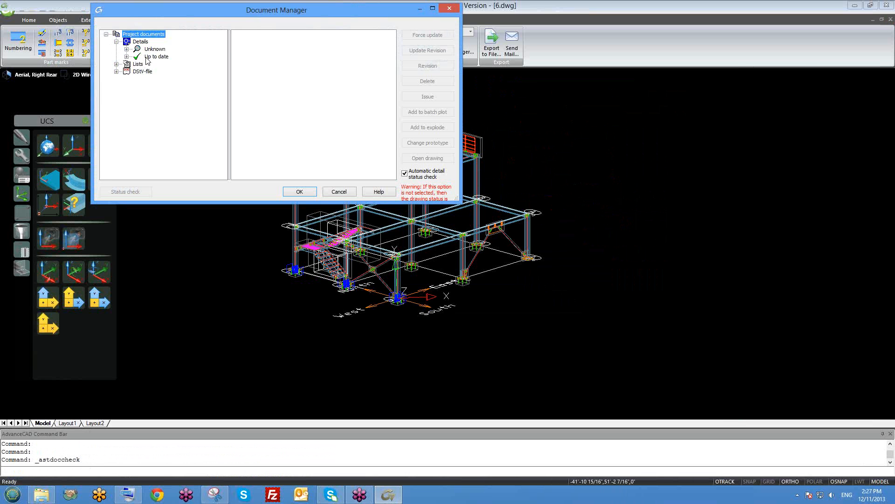
pyautogui.doubleClick(146, 57)
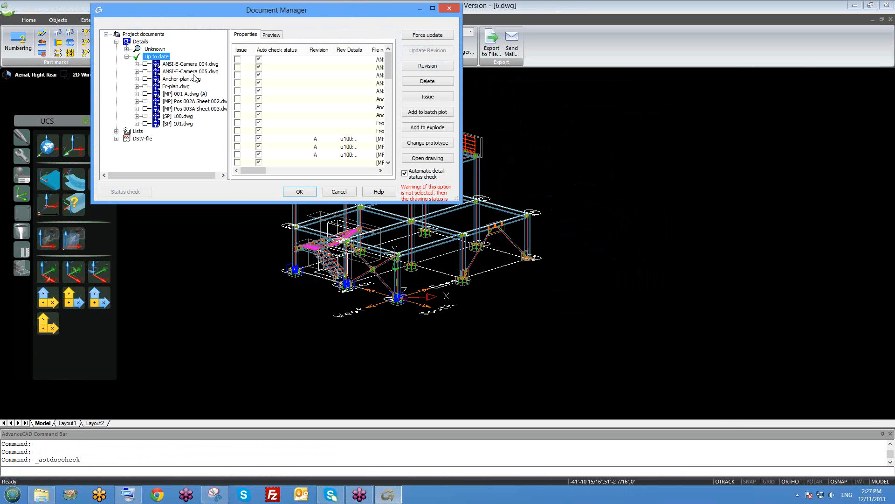
pyautogui.click(195, 72)
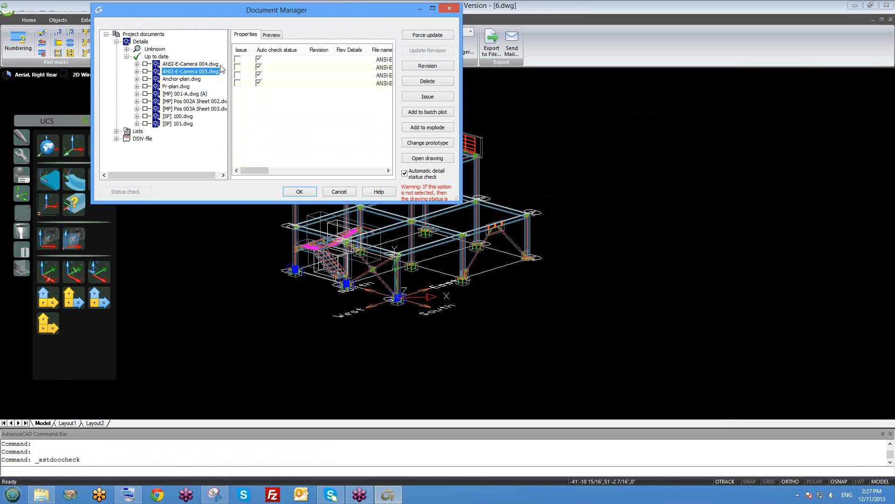
pyautogui.click(271, 36)
pyautogui.moveTo(297, 127); pyautogui.dragTo(346, 153)
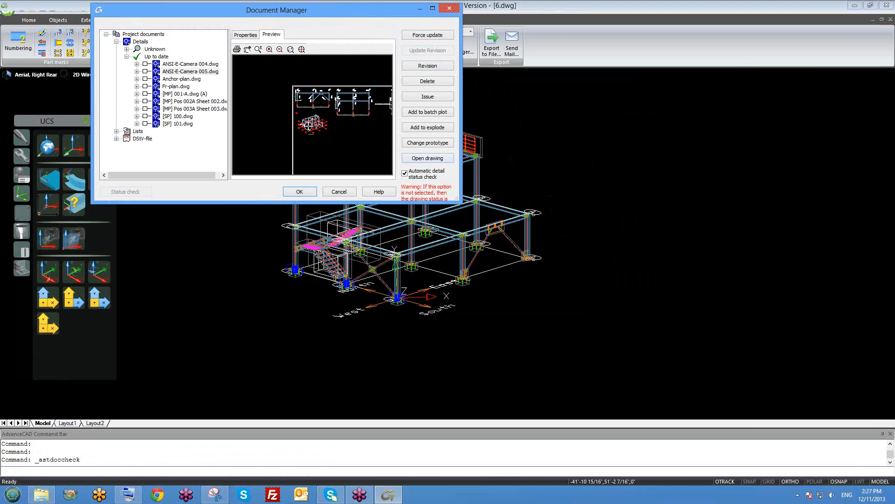
pyautogui.click(196, 73)
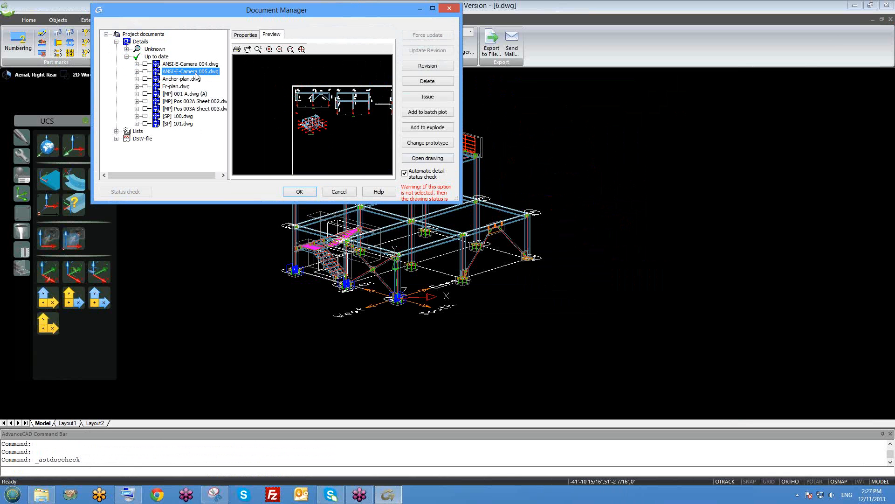
pyautogui.doubleClick(196, 76)
# Step: Examine the member labels, grid marks and stair weld symbols in the isometric view on the ANSI-E sheet
pyautogui.scroll(4, 337, 226)
pyautogui.scroll(4, 326, 226)
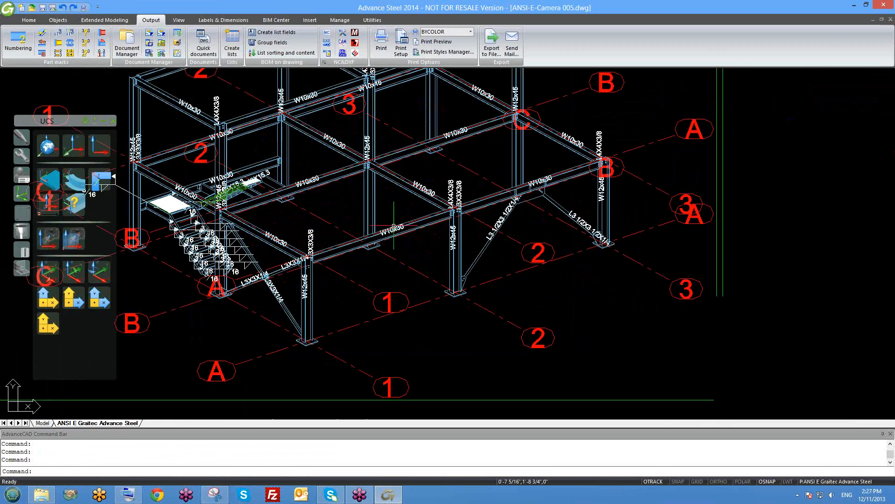
pyautogui.scroll(-3, 398, 226)
pyautogui.scroll(5, 290, 225)
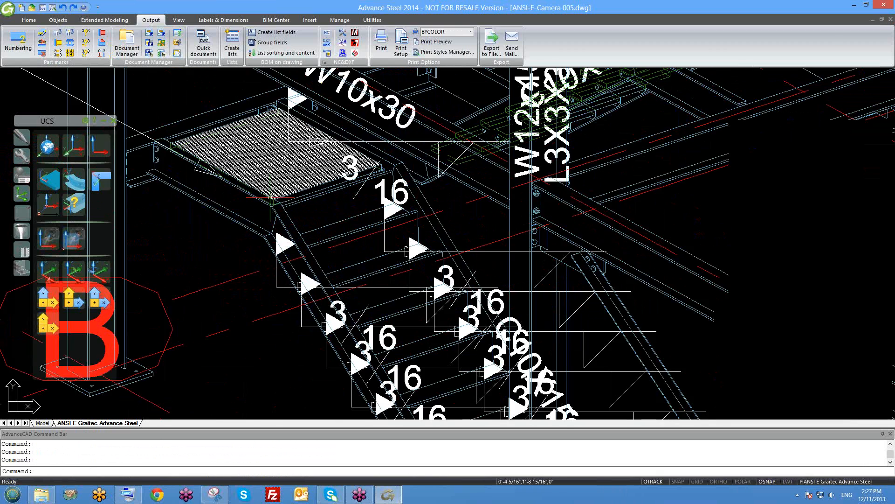
pyautogui.scroll(-1, 425, 207)
pyautogui.scroll(-4, 426, 207)
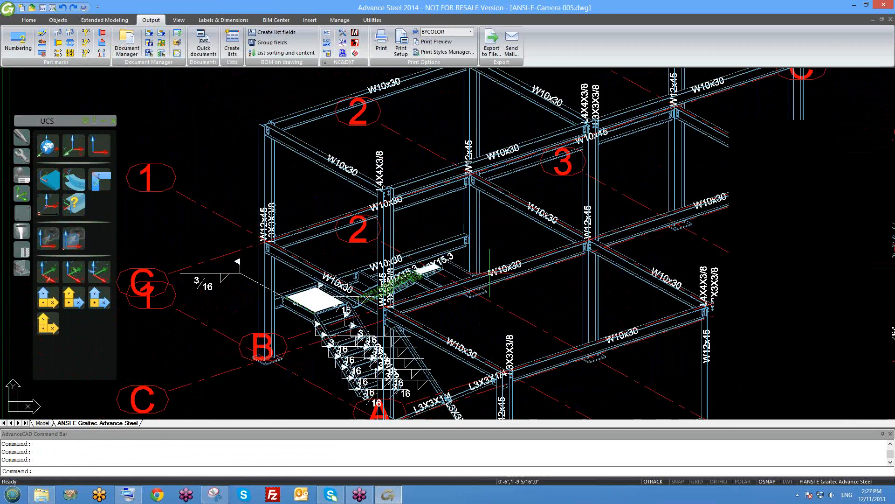
pyautogui.scroll(6, 529, 150)
pyautogui.scroll(-5, 529, 149)
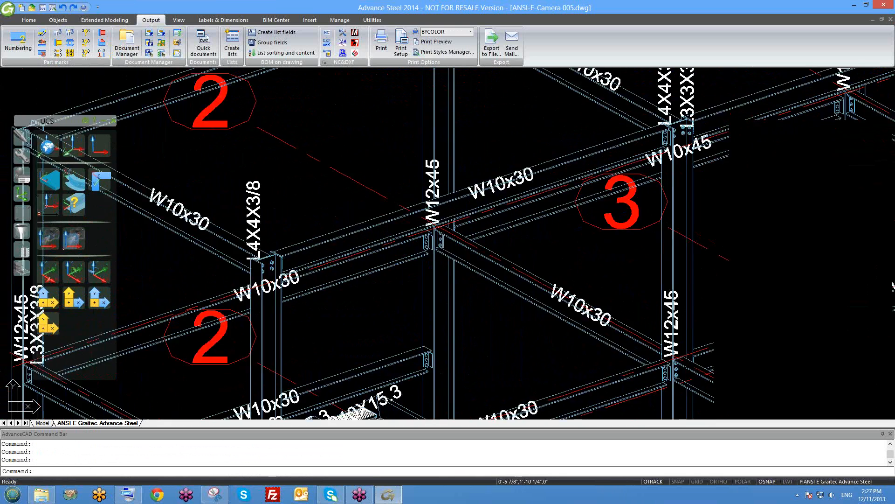
# Step: Set the scale of the isometric view on the ANSI-E sheet to 1/4"=1'-0"
pyautogui.scroll(2, 390, 196)
pyautogui.scroll(-3, 390, 196)
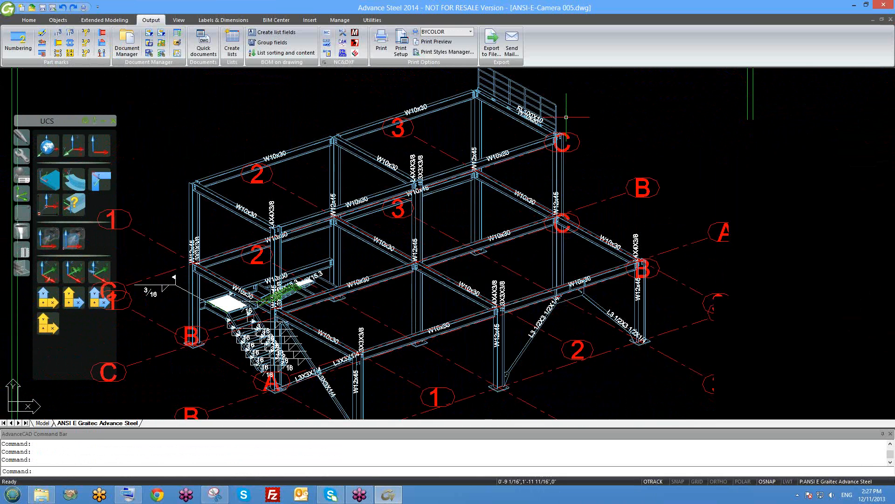
pyautogui.scroll(2, 431, 99)
pyautogui.scroll(-3, 452, 145)
pyautogui.scroll(-3, 500, 194)
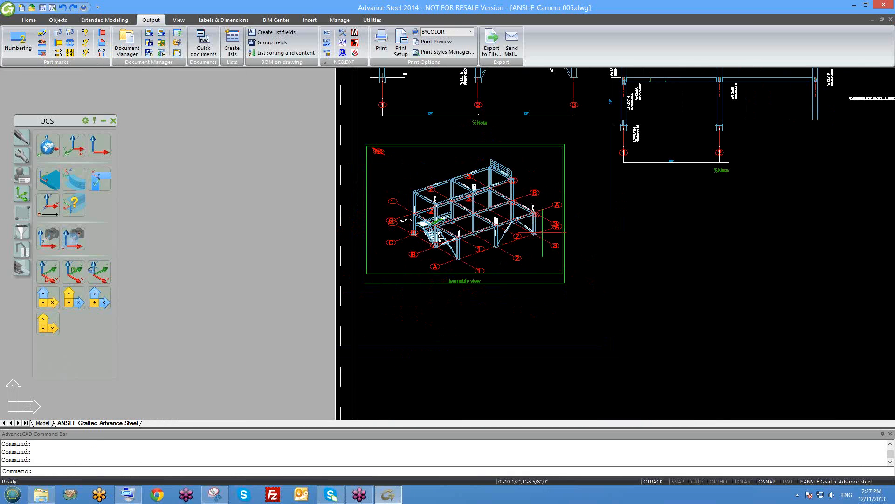
pyautogui.doubleClick(551, 275)
pyautogui.click(206, 46)
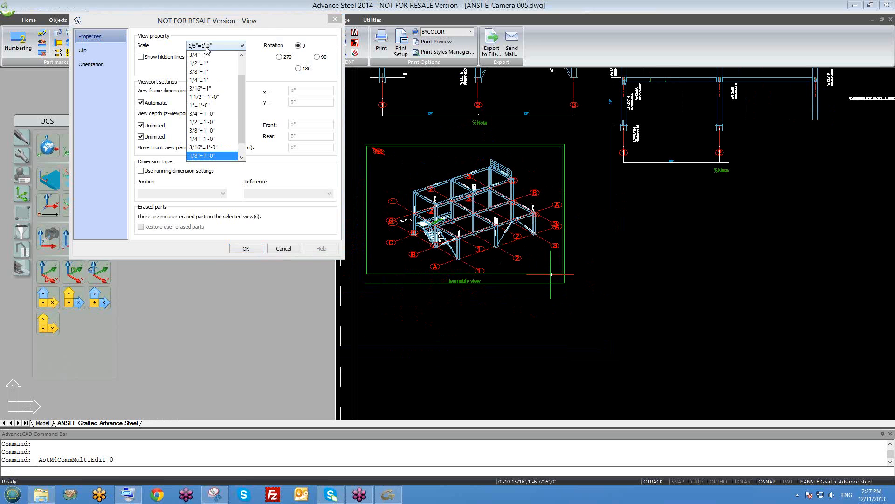
pyautogui.click(210, 140)
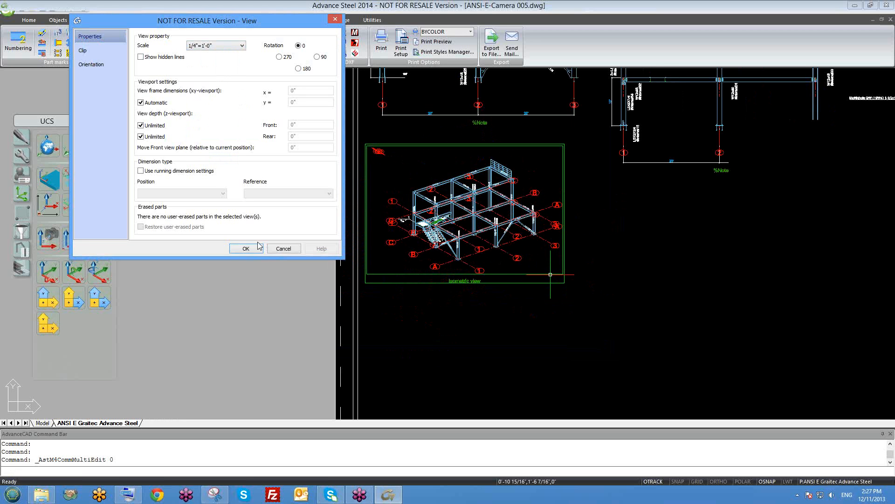
pyautogui.click(247, 248)
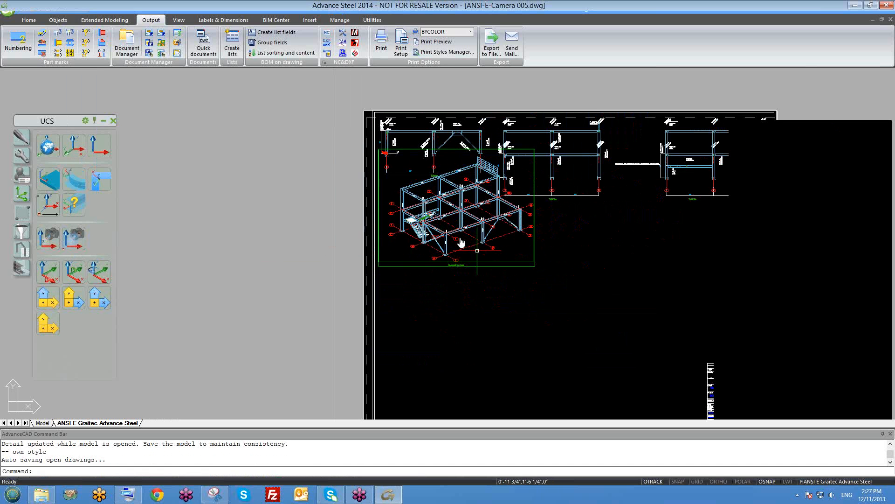
# Step: Move the isometric view to the free area below the elevation views and save the drawing
pyautogui.write('m')
pyautogui.press('Return')
pyautogui.click(439, 211)
pyautogui.click(453, 255)
pyautogui.click(460, 227)
pyautogui.write('m')
pyautogui.press('Return')
pyautogui.click(460, 228)
pyautogui.click(525, 252)
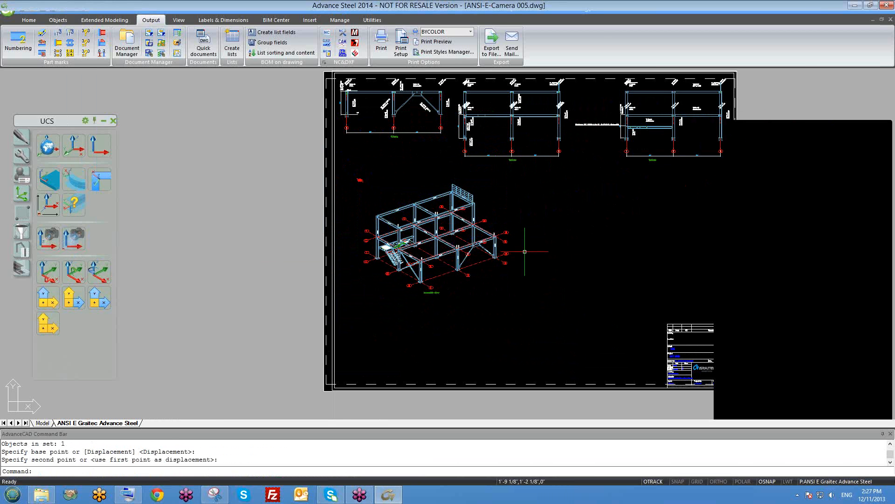
pyautogui.hotkey('ctrl', 's')
# Step: Examine the rescaled isometric view's member labels, grid marks and bracing, and compare it with the elevation views on the sheet
pyautogui.scroll(6, 446, 218)
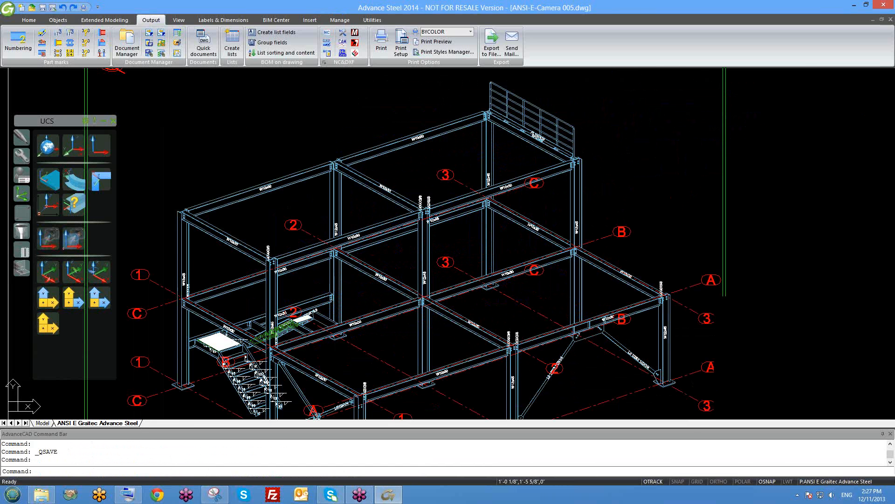
pyautogui.scroll(-4, 480, 183)
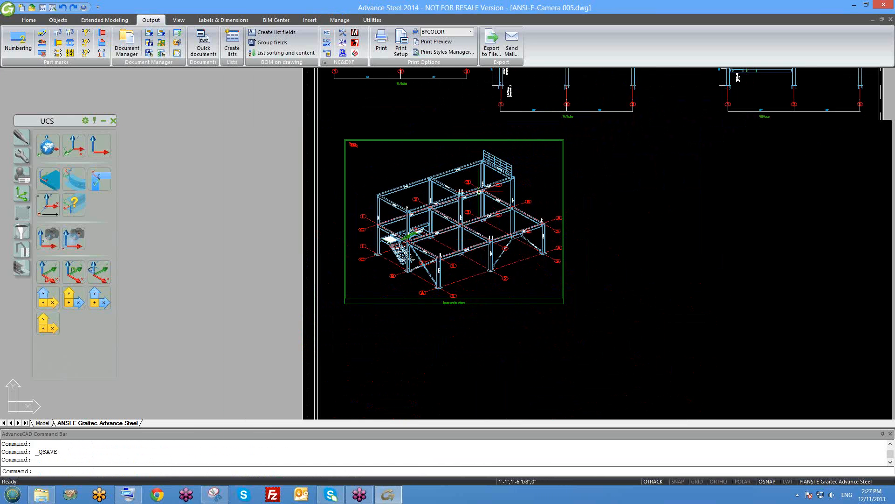
pyautogui.scroll(4, 483, 250)
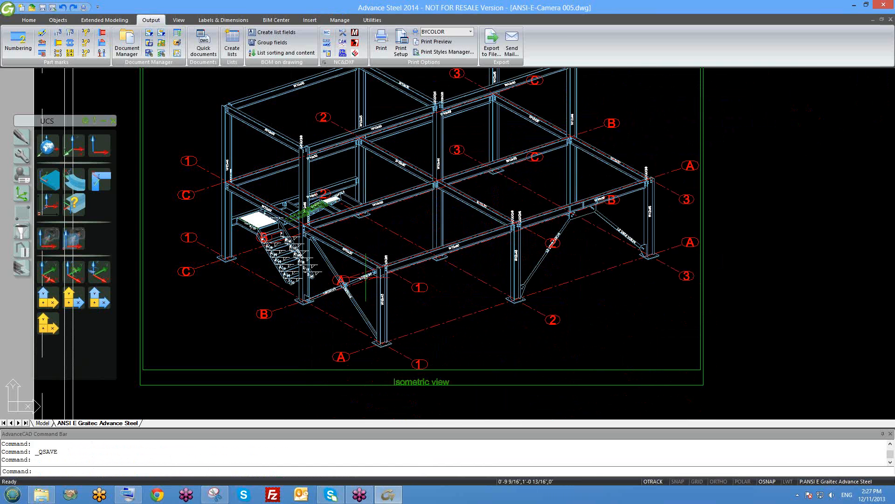
pyautogui.scroll(5, 483, 251)
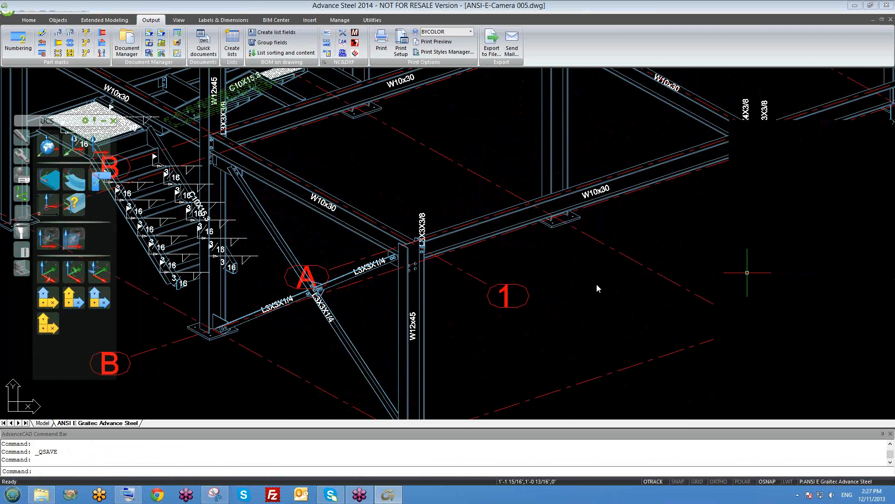
pyautogui.moveTo(597, 288); pyautogui.dragTo(510, 257, button='middle')
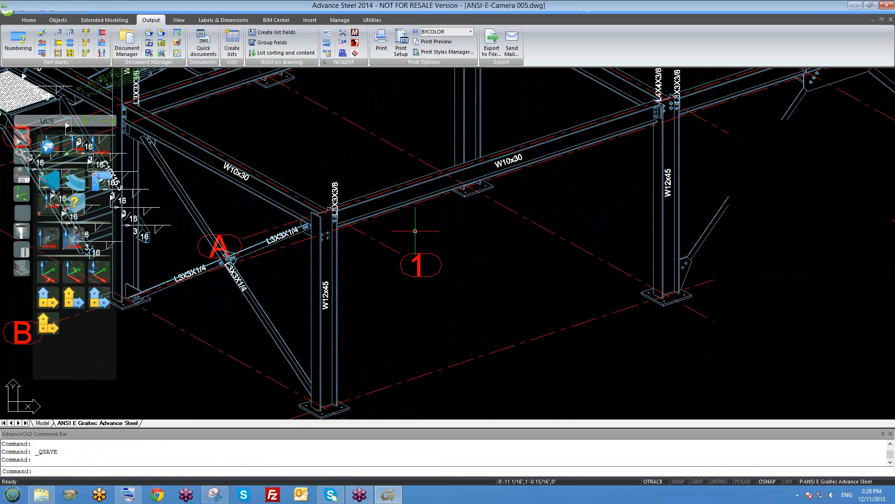
pyautogui.scroll(-6, 415, 231)
pyautogui.scroll(-1, 470, 360)
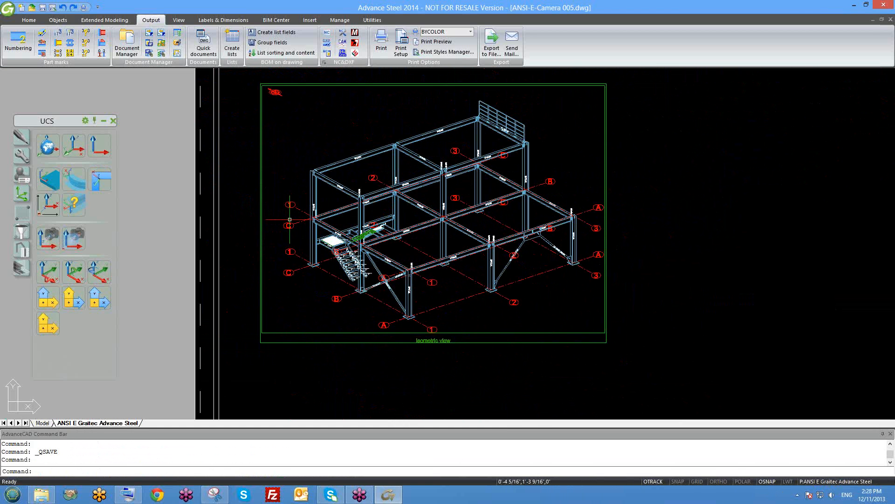
pyautogui.scroll(-4, 299, 224)
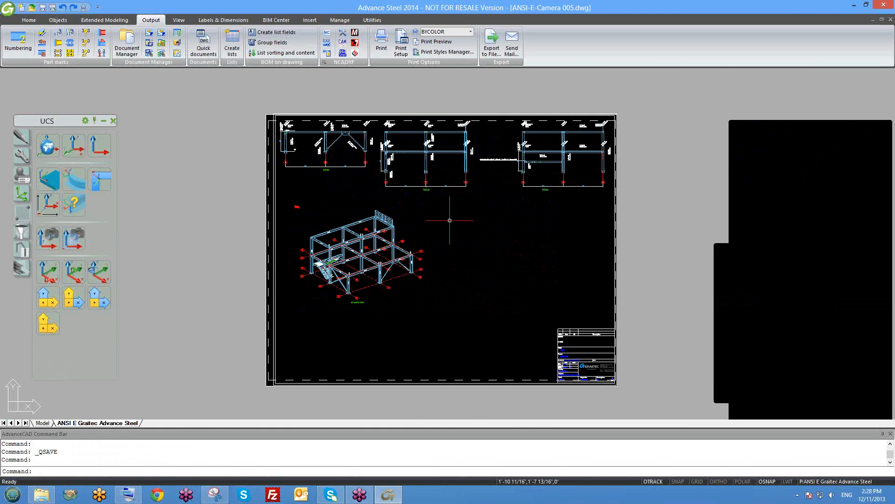
pyautogui.scroll(2, 461, 240)
pyautogui.scroll(3, 208, 205)
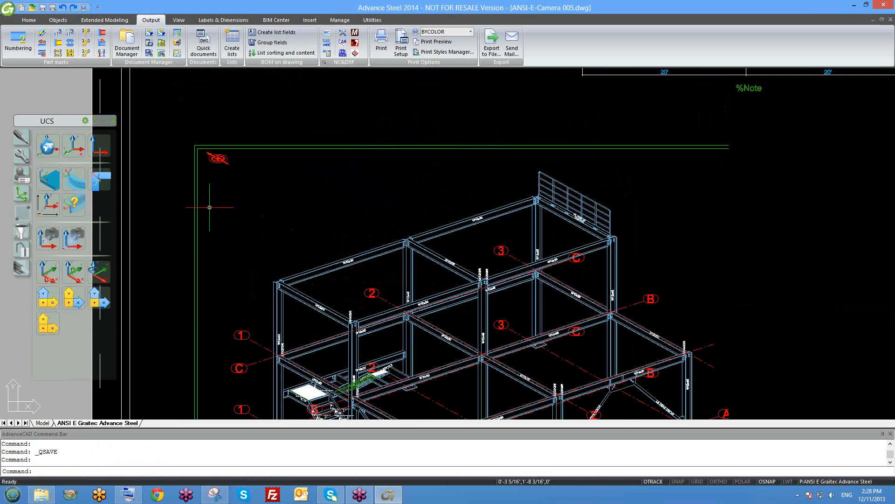
pyautogui.scroll(-1, 203, 198)
pyautogui.scroll(1, 219, 164)
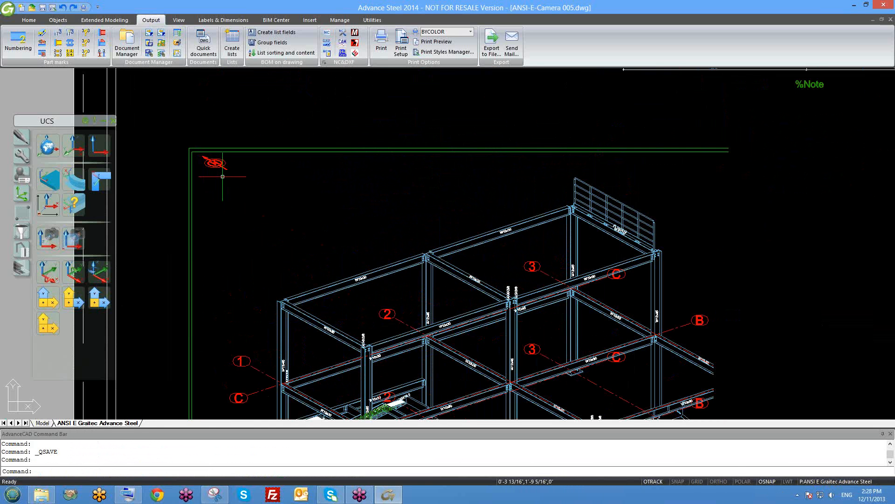
pyautogui.scroll(-4, 220, 164)
pyautogui.scroll(5, 222, 114)
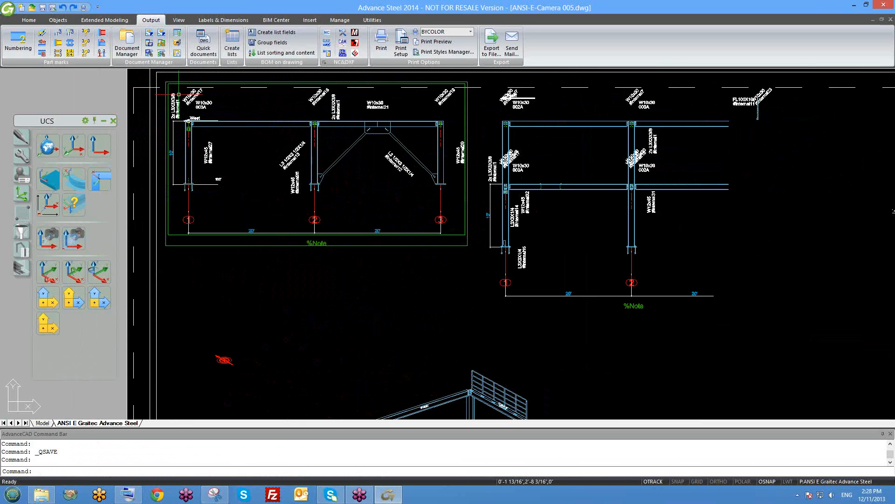
# Step: Close ANSI-E-Camera 005.dwg with its changes saved
pyautogui.hotkey('ctrl', 'Tab')
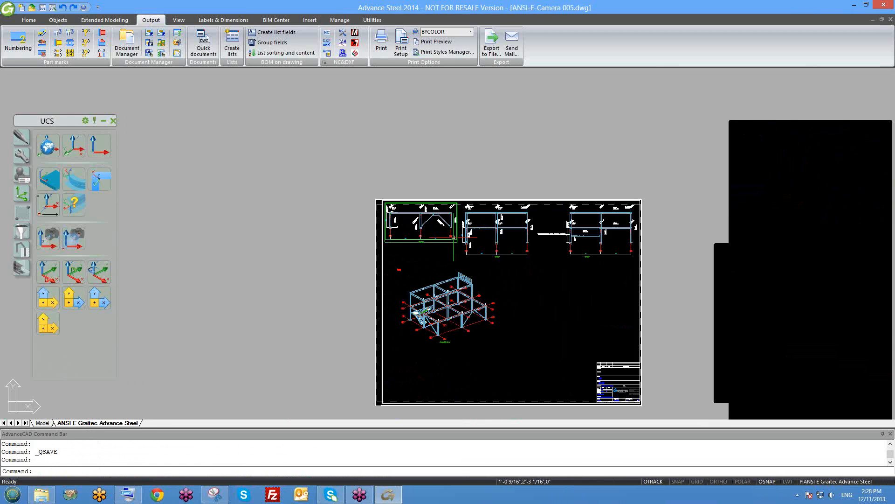
pyautogui.moveTo(560, 324); pyautogui.dragTo(495, 195, button='middle')
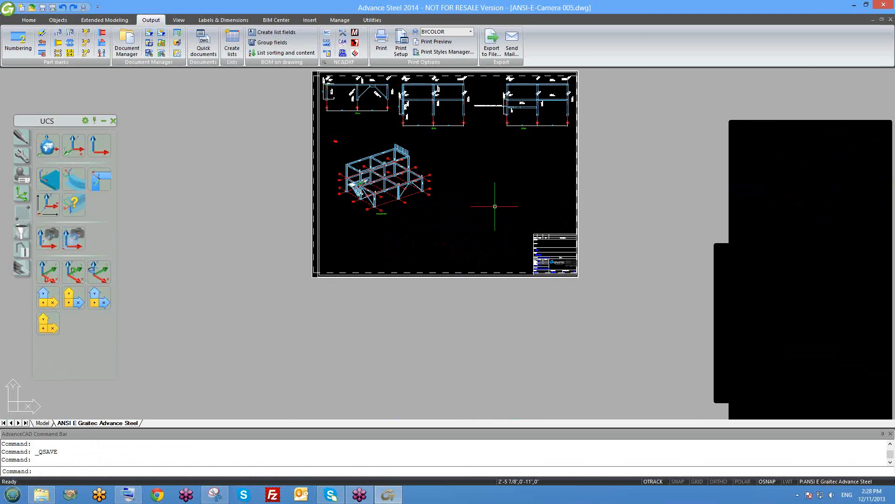
pyautogui.click(889, 19)
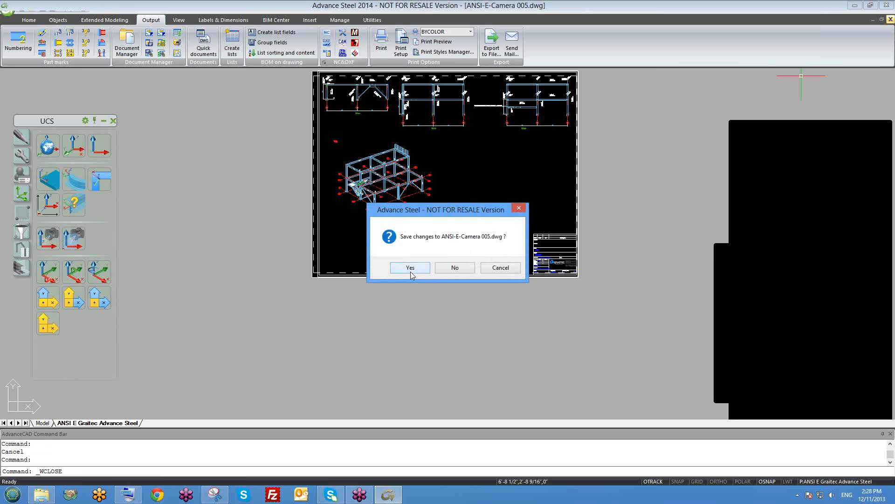
pyautogui.click(410, 274)
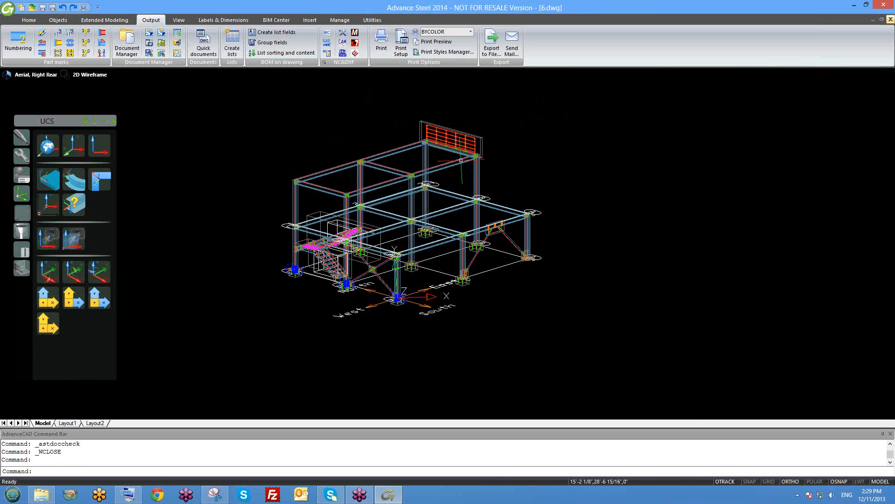
# Step: Preview the Framing Plan-Camera, Framing Plan, Elevation Drawing-Cam, Elevation Drawing and Det-Cam styles in Quick documents, then close it without using any
pyautogui.scroll(2, 398, 293)
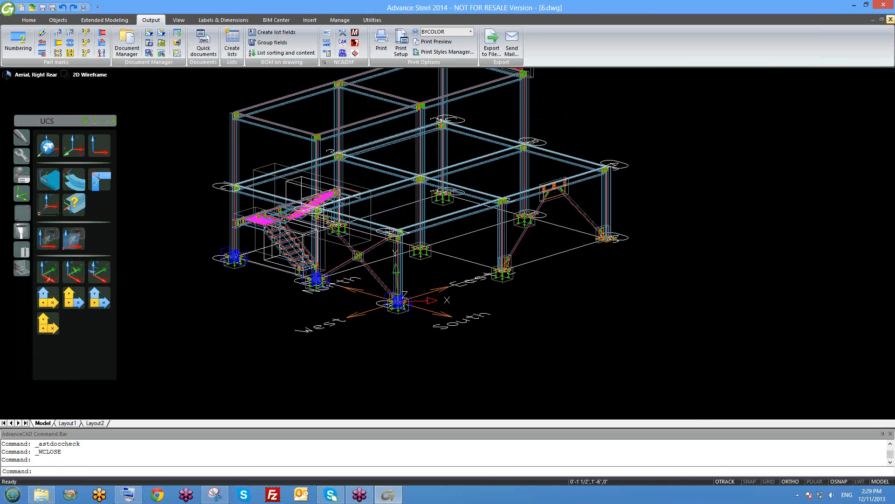
pyautogui.scroll(-2, 398, 293)
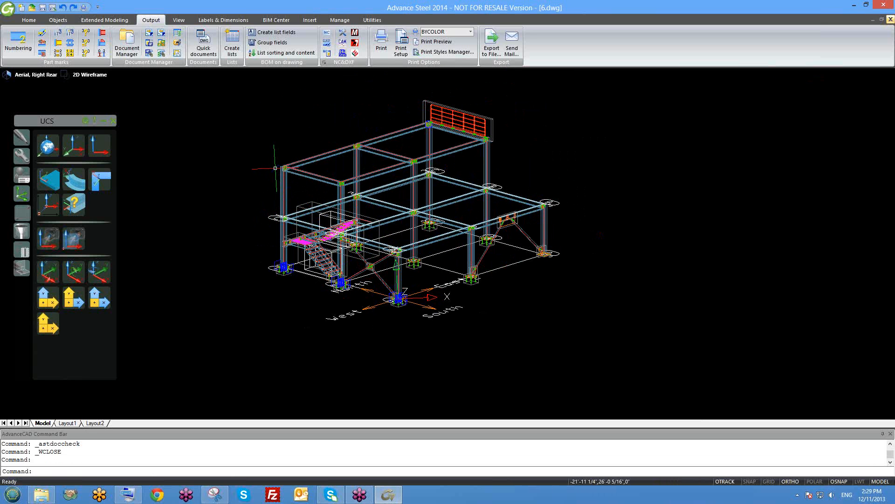
pyautogui.click(204, 39)
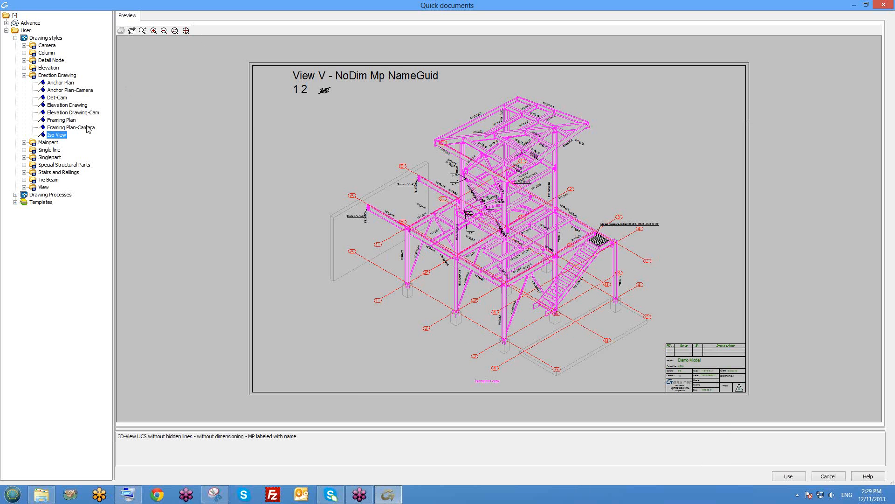
pyautogui.click(60, 129)
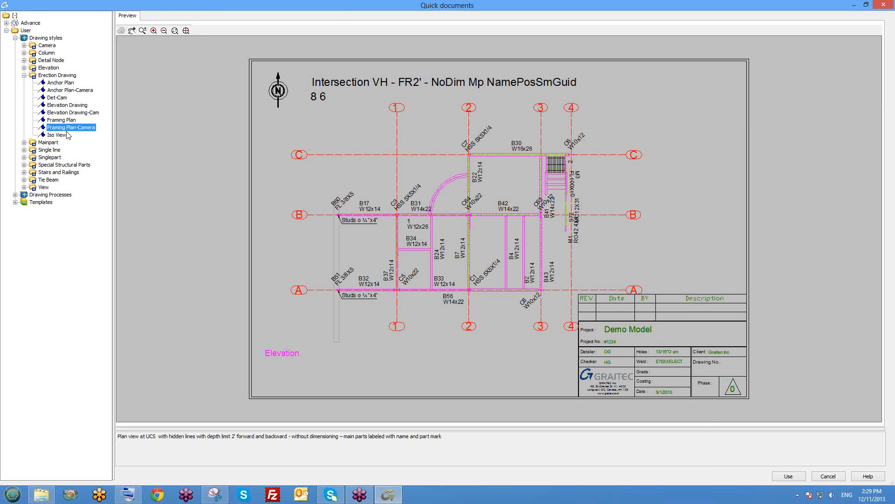
pyautogui.click(72, 121)
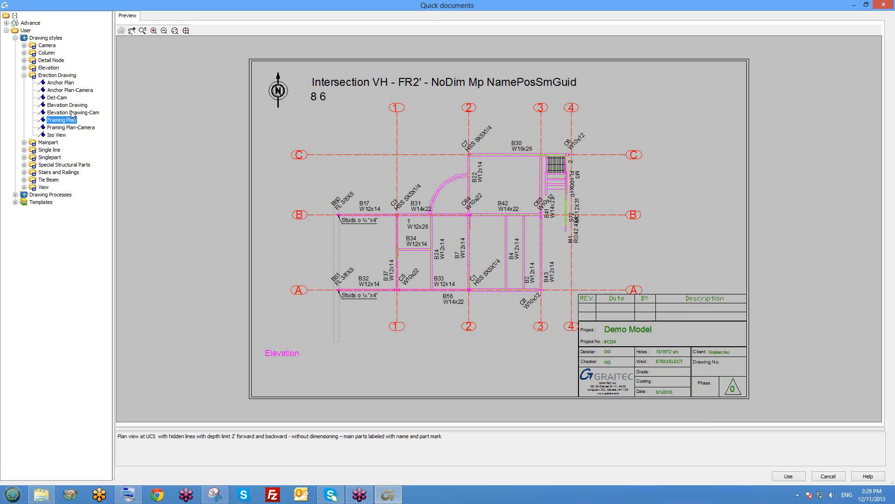
pyautogui.click(73, 113)
pyautogui.click(71, 106)
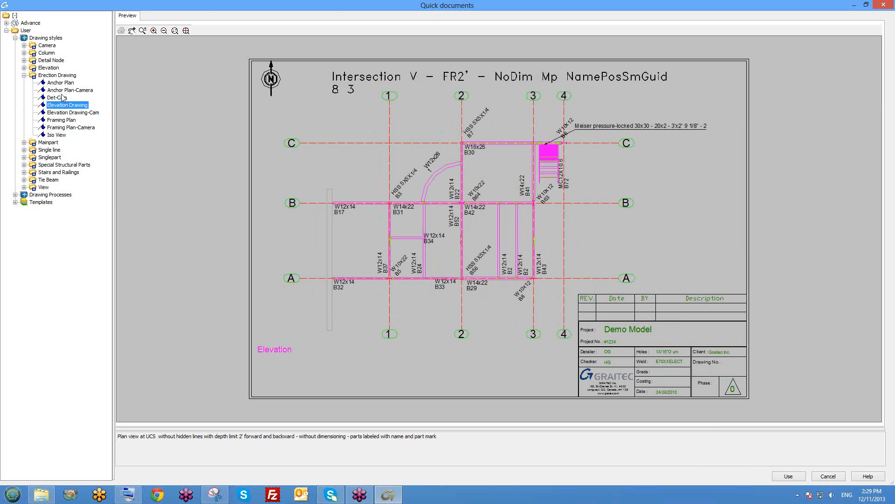
pyautogui.click(62, 97)
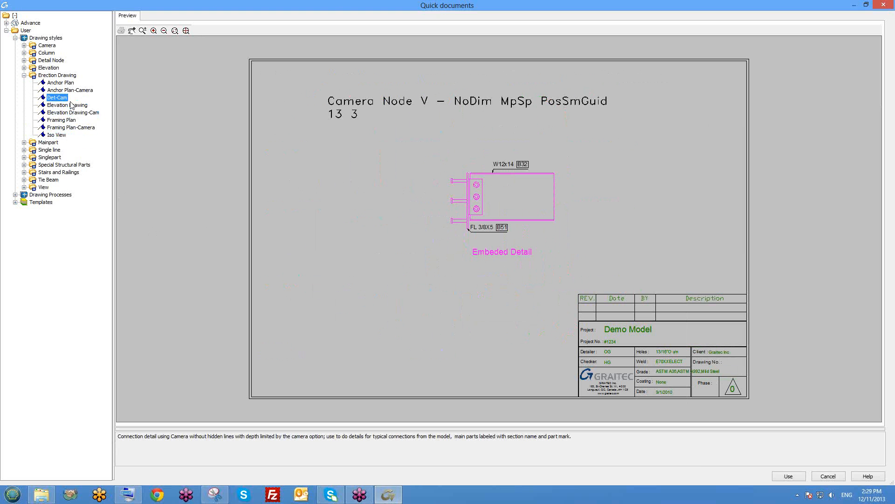
pyautogui.click(883, 5)
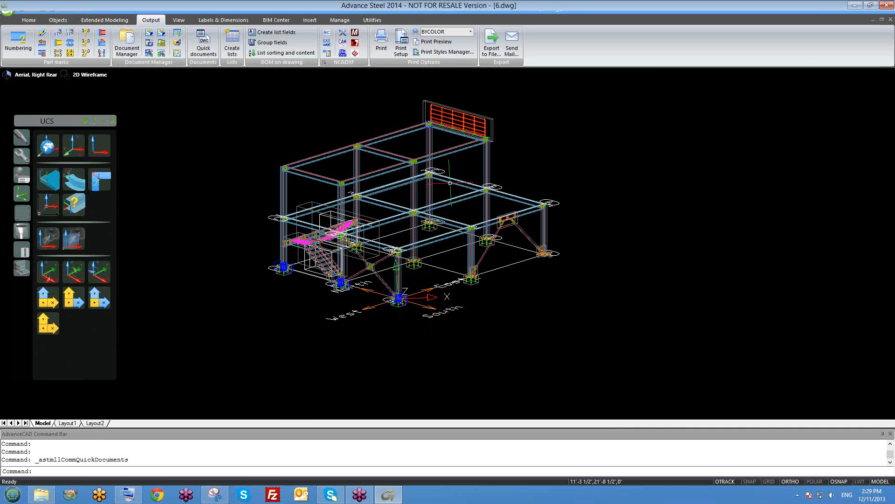
# Step: View the joint properties of the clip angle connection at the beam-to-column node and close them unchanged
pyautogui.scroll(5, 450, 183)
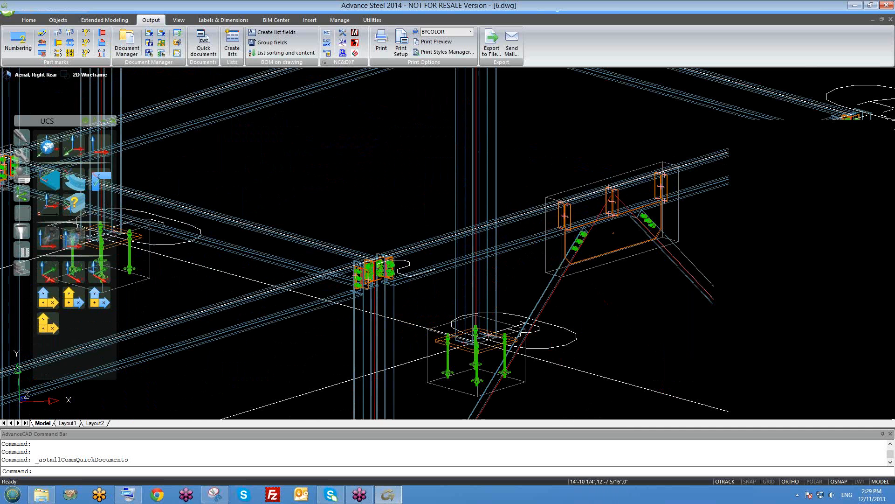
pyautogui.scroll(3, 382, 284)
pyautogui.click(382, 285)
pyautogui.rightClick(384, 286)
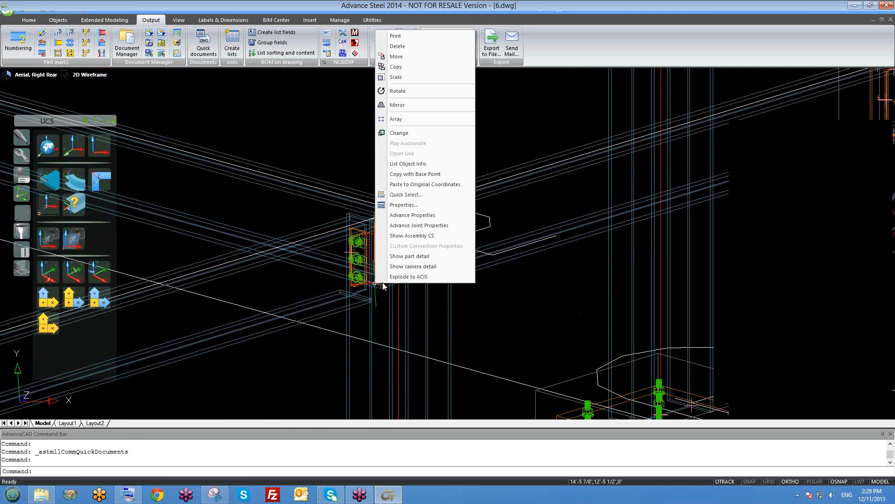
pyautogui.click(413, 228)
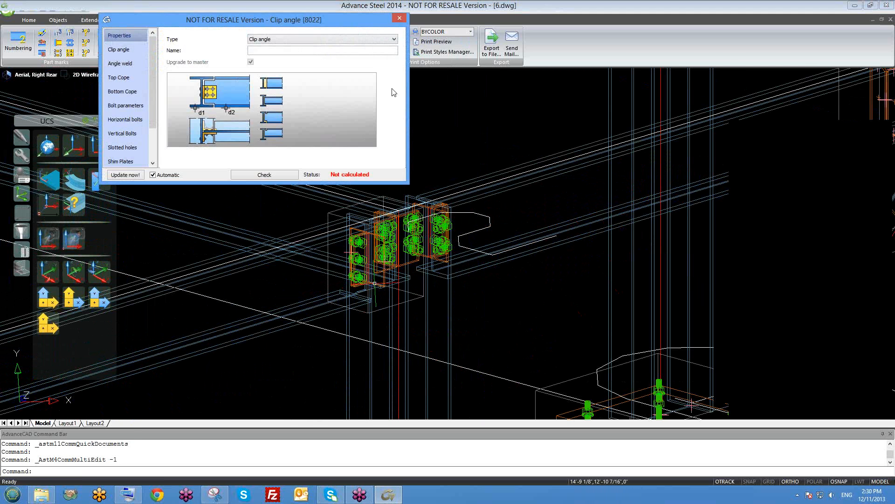
pyautogui.click(399, 20)
pyautogui.scroll(4, 384, 265)
pyautogui.moveTo(375, 276)
pyautogui.keyDown('shift'); pyautogui.mouseDown(button='middle')
pyautogui.moveTo(390, 288)
pyautogui.moveTo(374, 280)
pyautogui.mouseUp(button='middle'); pyautogui.keyUp('shift')
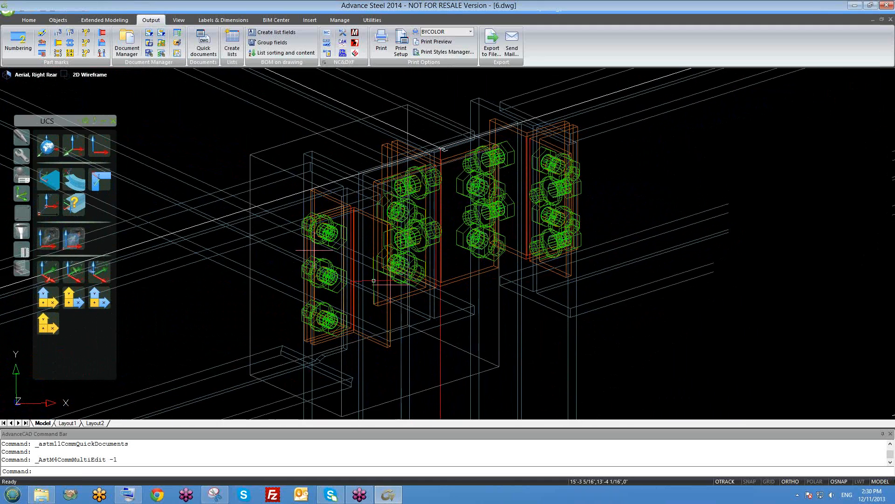
pyautogui.scroll(-2, 374, 280)
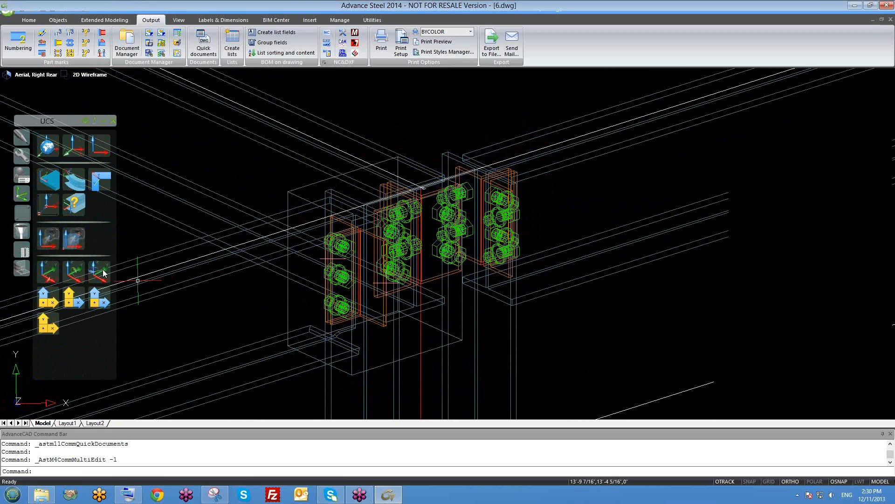
pyautogui.click(22, 157)
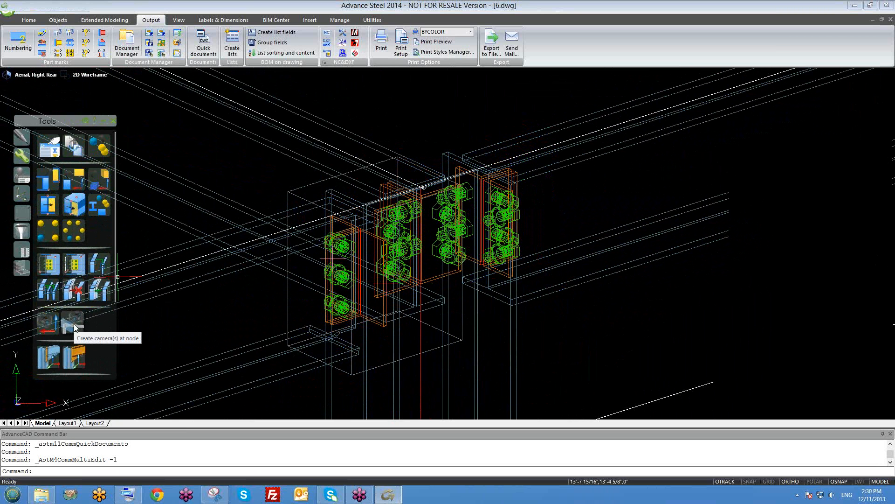
pyautogui.click(75, 324)
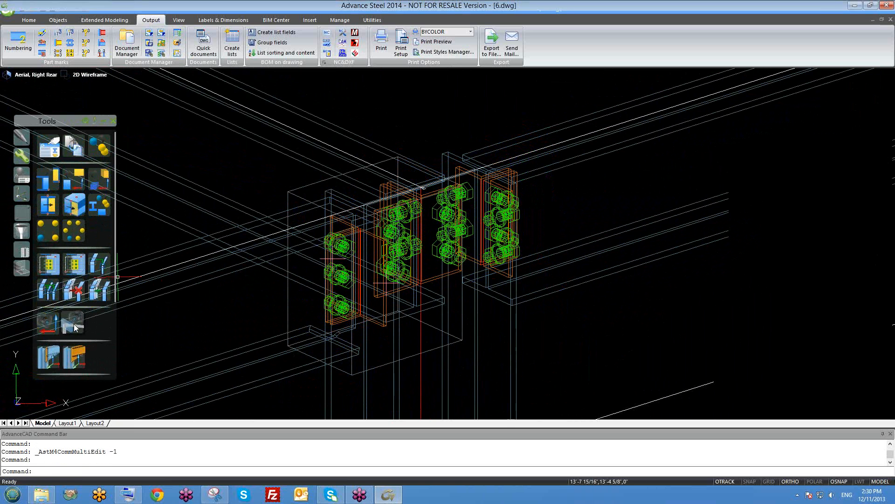
pyautogui.scroll(-4, 233, 275)
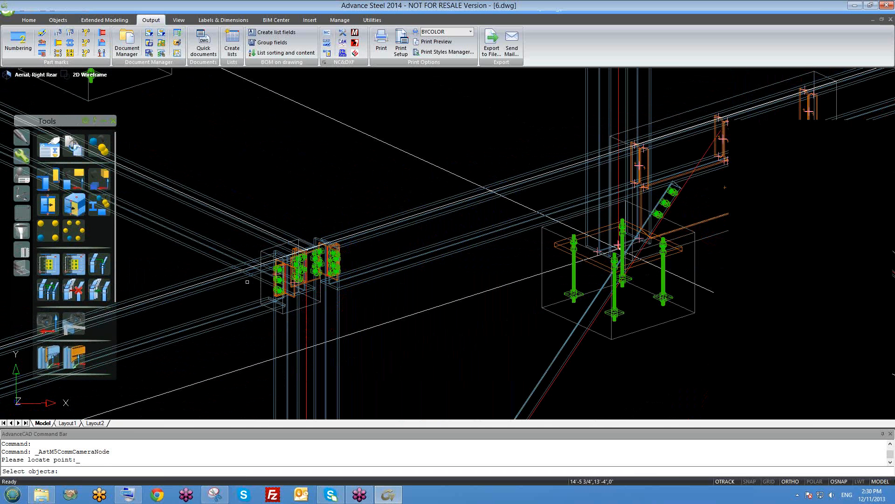
pyautogui.press('Escape')
# Step: Set the user coordinate system to World
pyautogui.write('u')
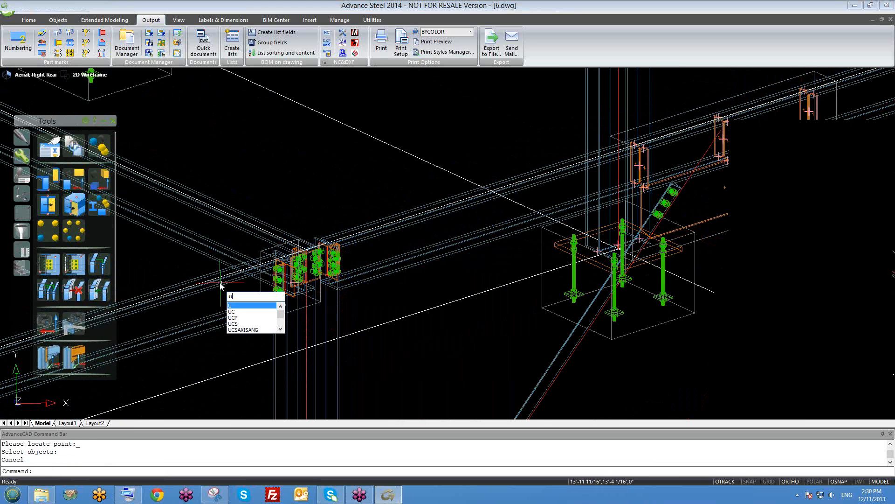
pyautogui.write('cs')
pyautogui.press('Return')
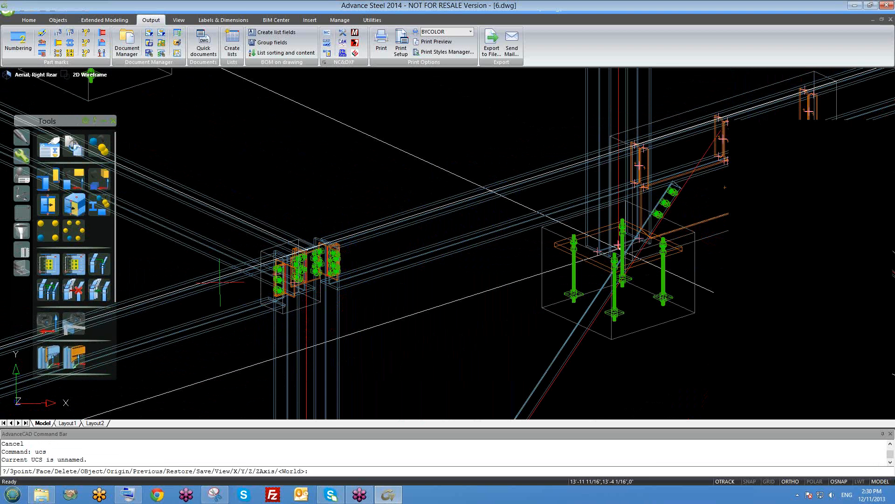
pyautogui.write('w')
pyautogui.press('Return')
pyautogui.press('Return')
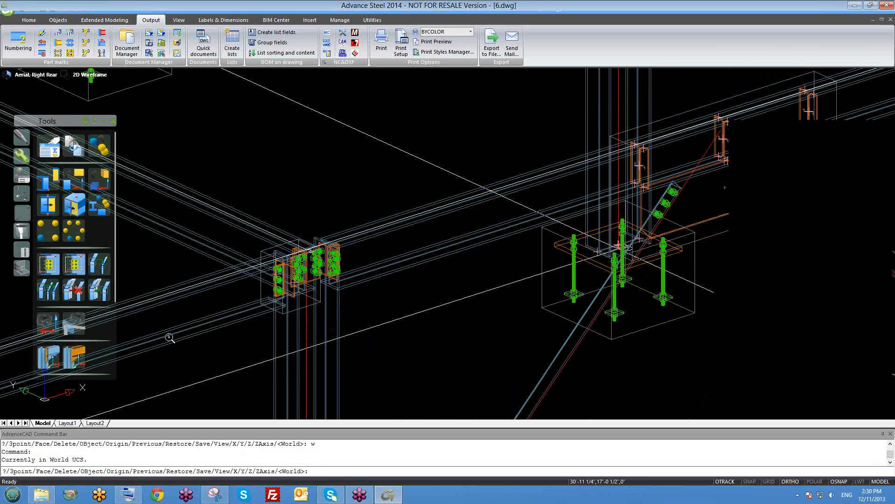
pyautogui.scroll(2, 171, 336)
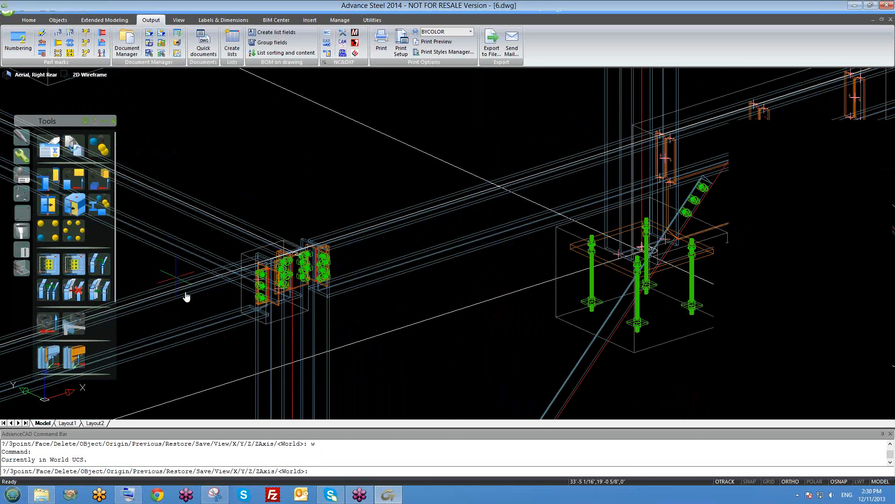
pyautogui.moveTo(186, 297); pyautogui.dragTo(221, 318, button='middle')
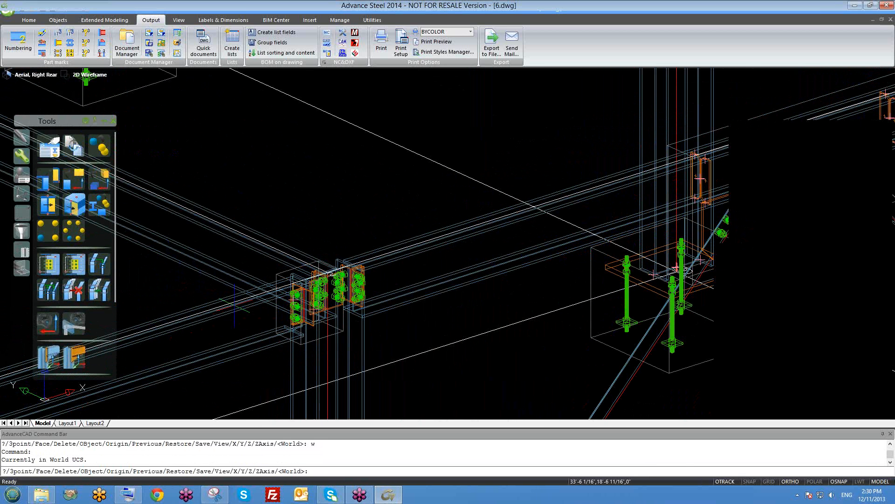
pyautogui.click(80, 325)
pyautogui.click(287, 273)
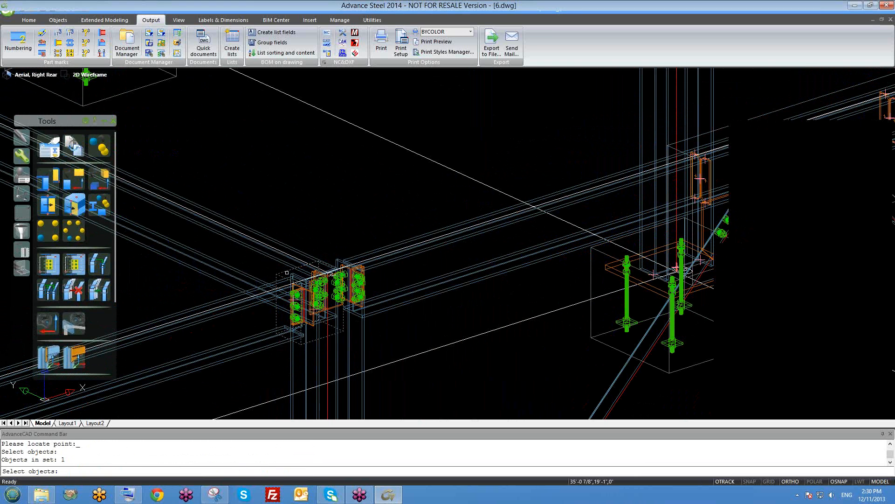
pyautogui.press('Return')
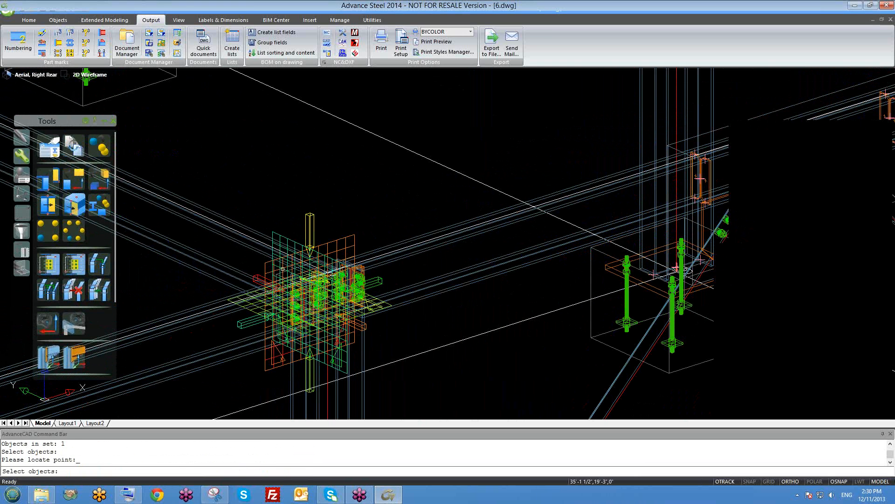
pyautogui.press('Escape')
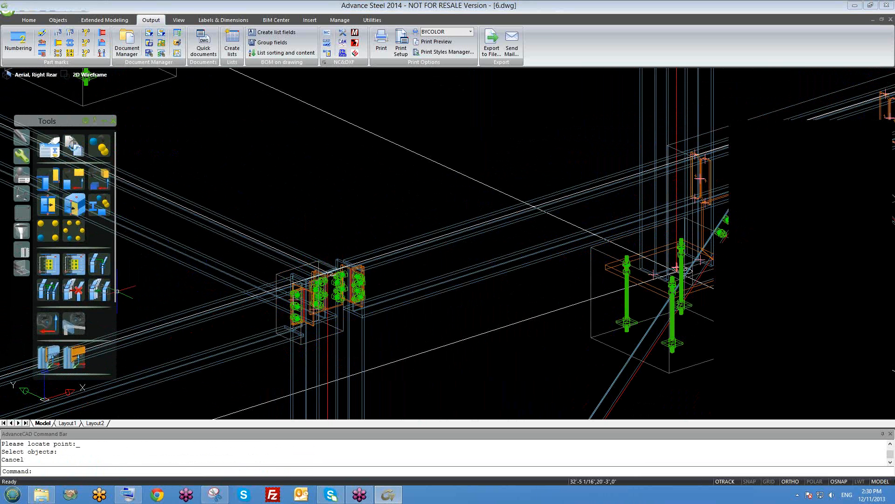
# Step: Generate the candidate node cameras for the clip angle connection box at the beam-to-column joint
pyautogui.click(74, 326)
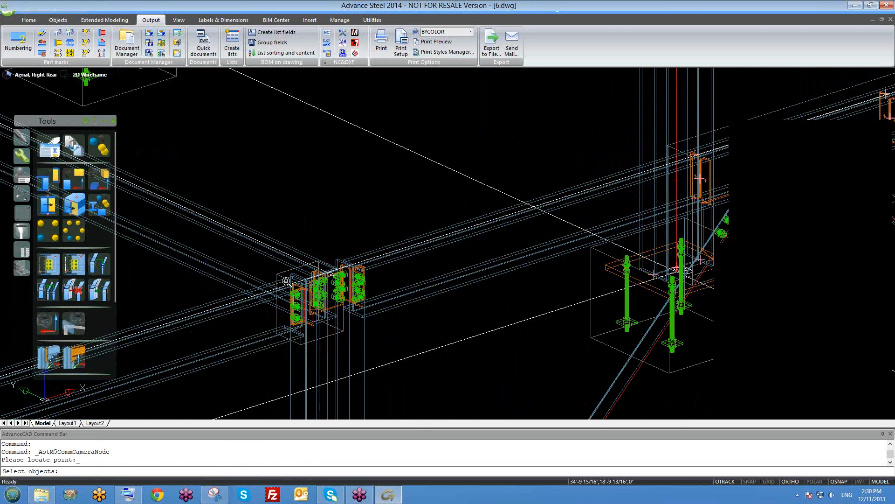
pyautogui.scroll(2, 287, 282)
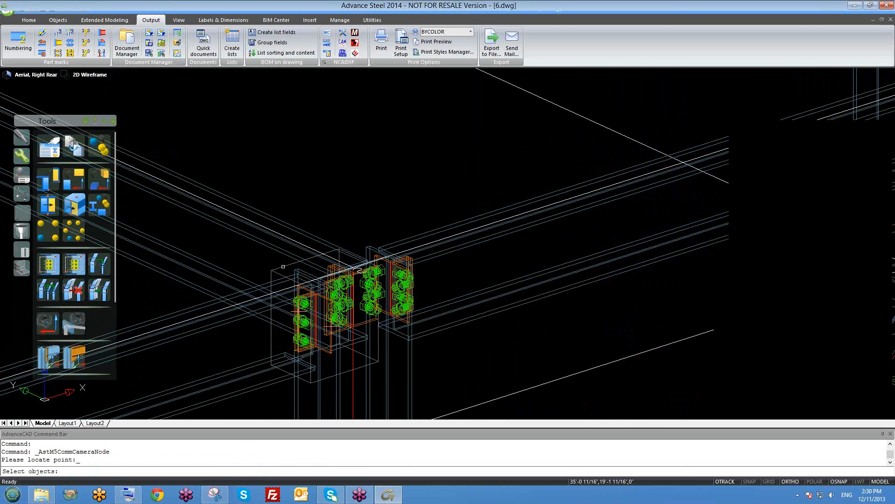
pyautogui.click(283, 267)
pyautogui.press('Return')
# Step: Keep only the orange camera direction for the node camera at the clip angle connection
pyautogui.scroll(-4, 278, 236)
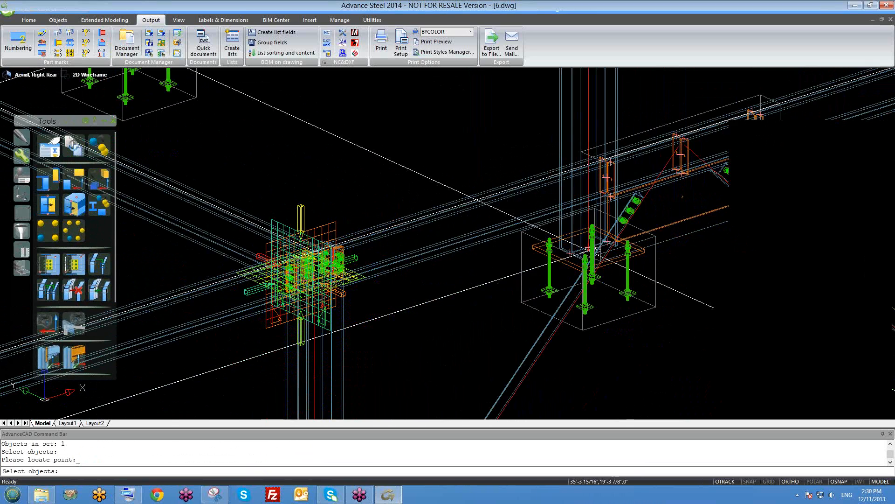
pyautogui.scroll(3, 330, 258)
pyautogui.scroll(-2, 348, 224)
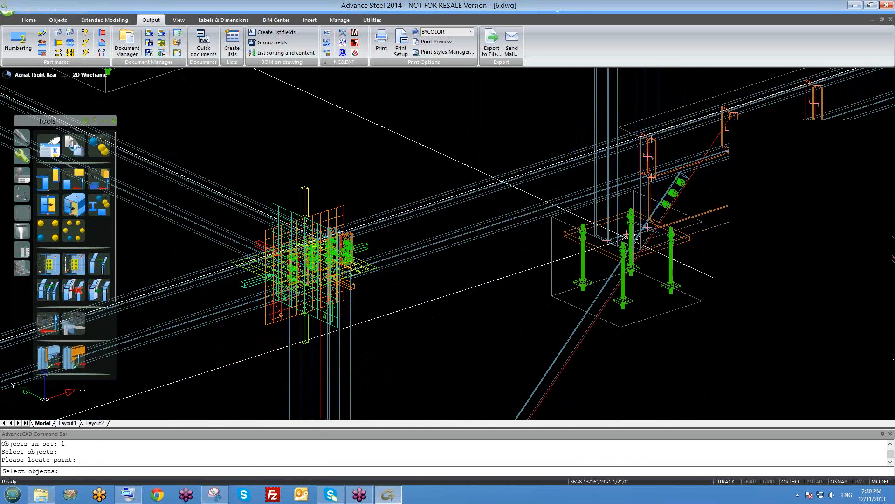
pyautogui.scroll(-3, 371, 255)
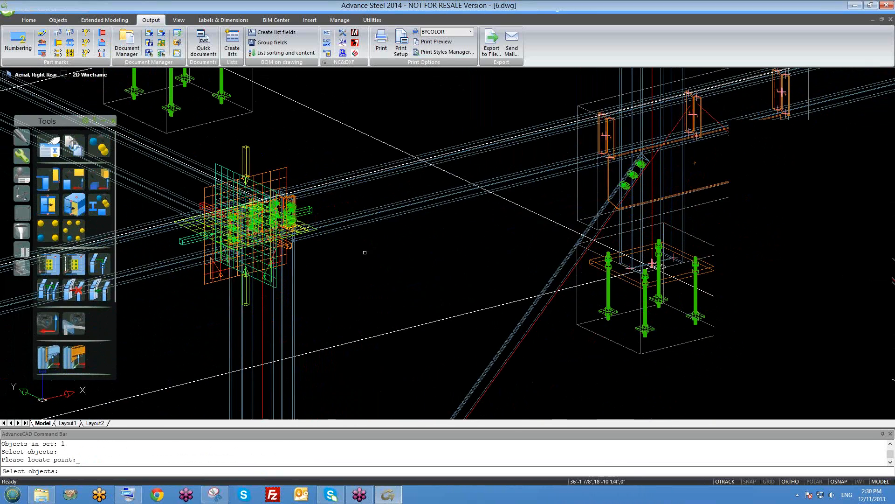
pyautogui.scroll(-3, 359, 254)
pyautogui.scroll(8, 340, 262)
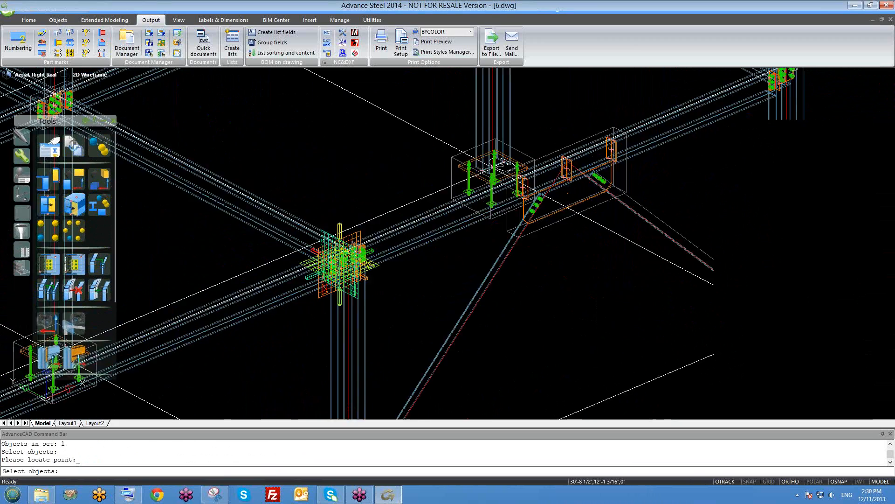
pyautogui.scroll(3, 351, 233)
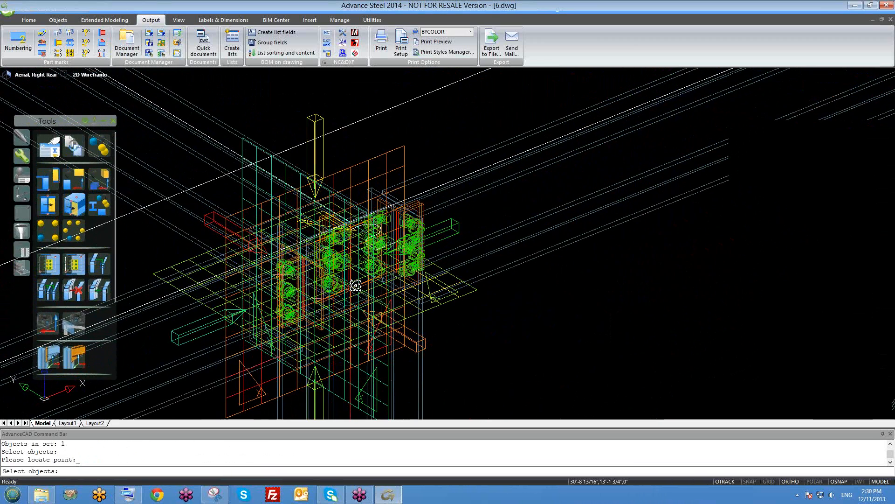
pyautogui.keyDown('shift'); pyautogui.moveTo(356, 285); pyautogui.dragTo(373, 254, button='middle'); pyautogui.keyUp('shift')
pyautogui.scroll(-2, 373, 254)
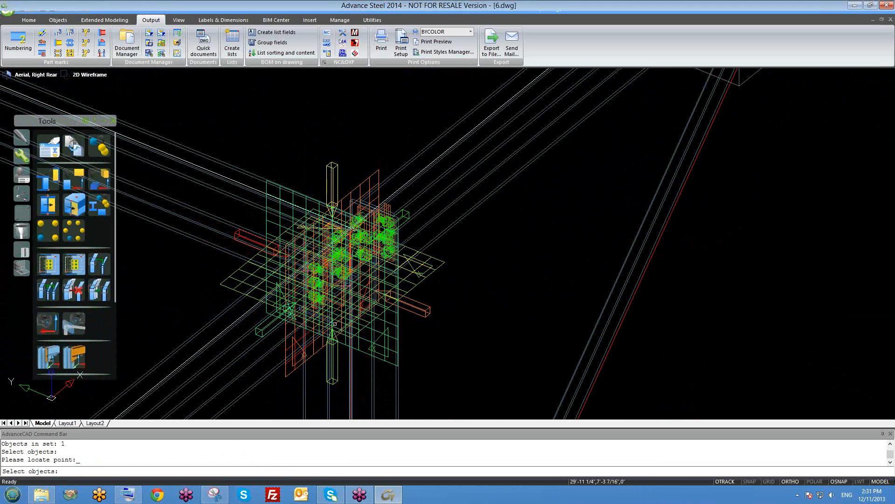
pyautogui.moveTo(335, 324); pyautogui.dragTo(333, 285, button='middle')
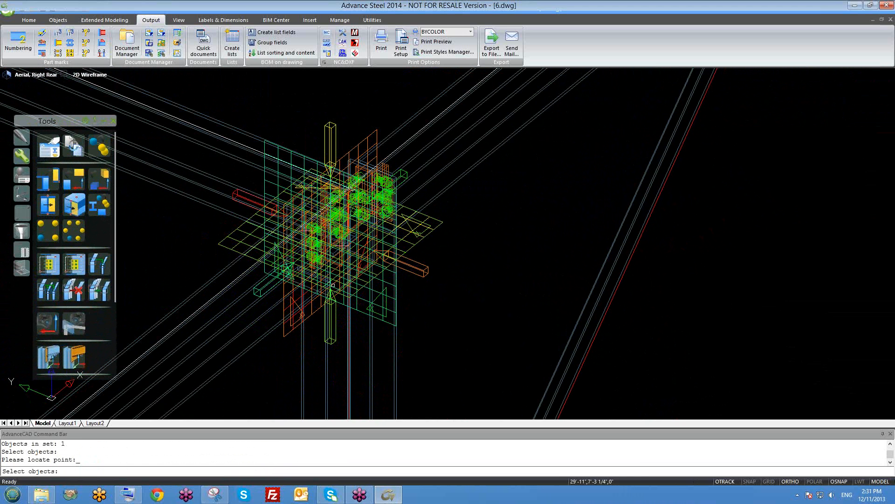
pyautogui.click(407, 271)
pyautogui.click(404, 264)
pyautogui.press('Return')
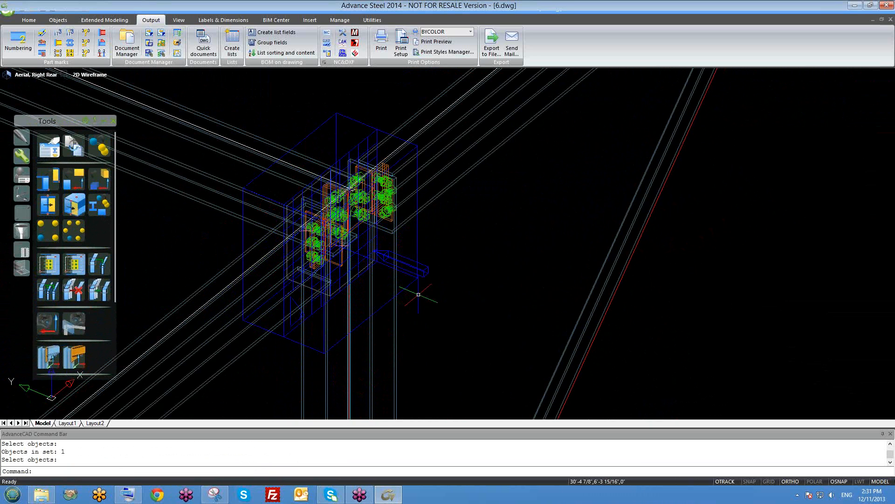
# Step: Stretch the node camera's box away from the connection along the incoming beam to increase its depth
pyautogui.keyDown('shift'); pyautogui.moveTo(411, 304); pyautogui.dragTo(411, 294, button='middle'); pyautogui.keyUp('shift')
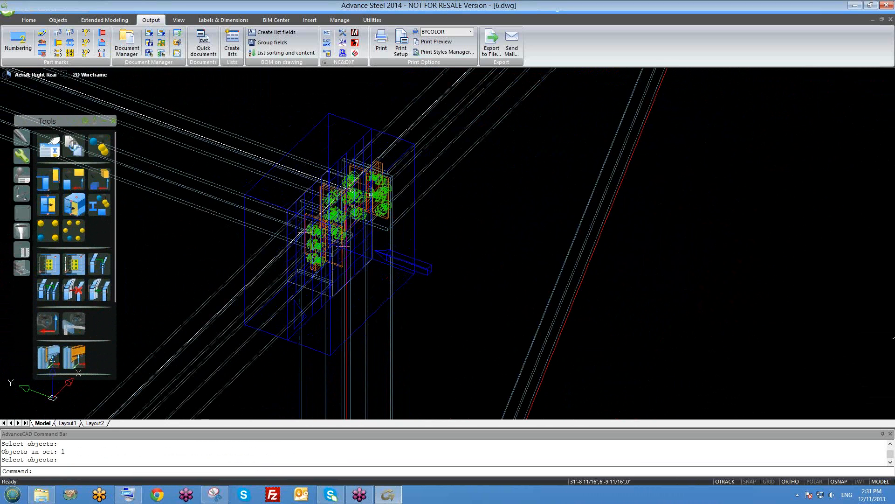
pyautogui.scroll(-2, 407, 239)
pyautogui.keyDown('shift'); pyautogui.moveTo(418, 236); pyautogui.dragTo(420, 242, button='middle'); pyautogui.keyUp('shift')
pyautogui.press('Return')
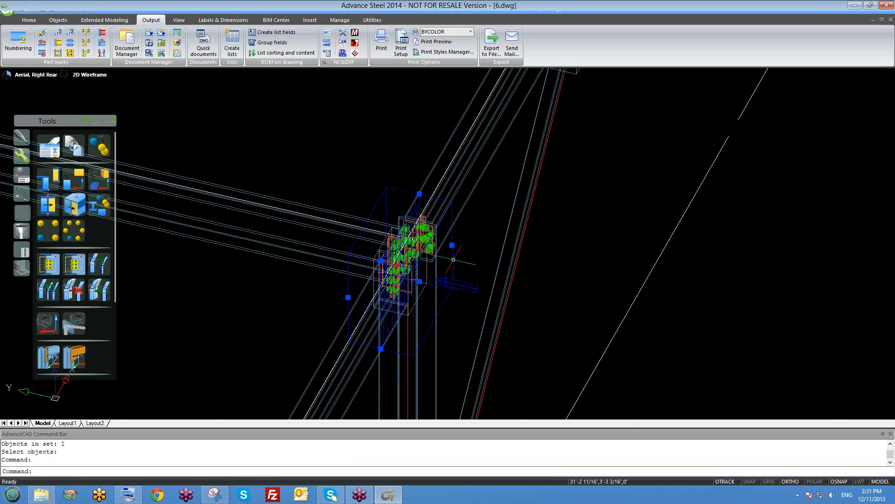
pyautogui.click(348, 297)
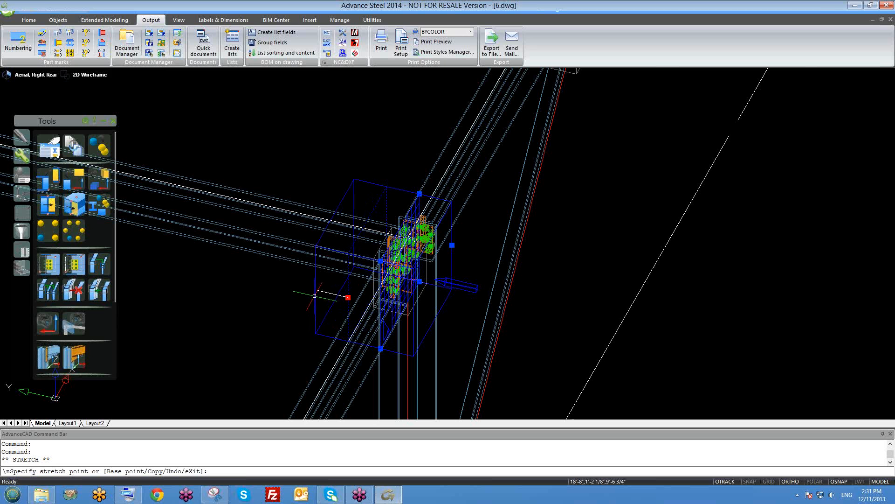
pyautogui.click(215, 266)
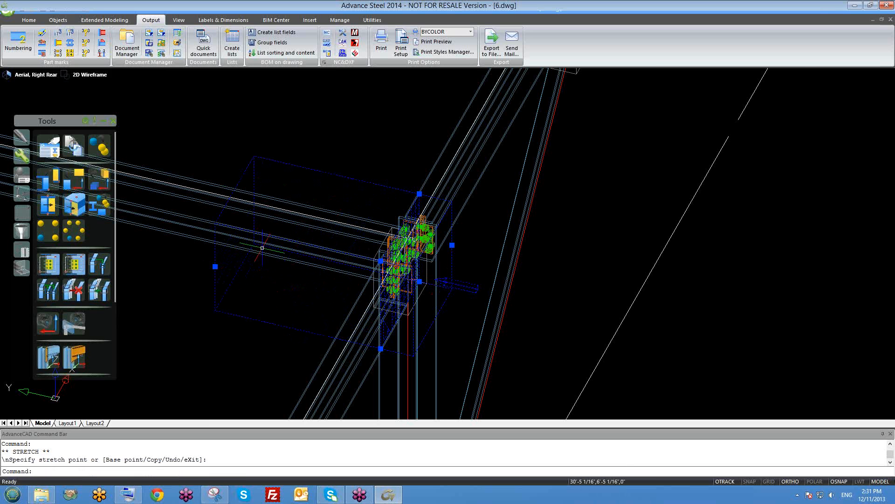
pyautogui.click(215, 267)
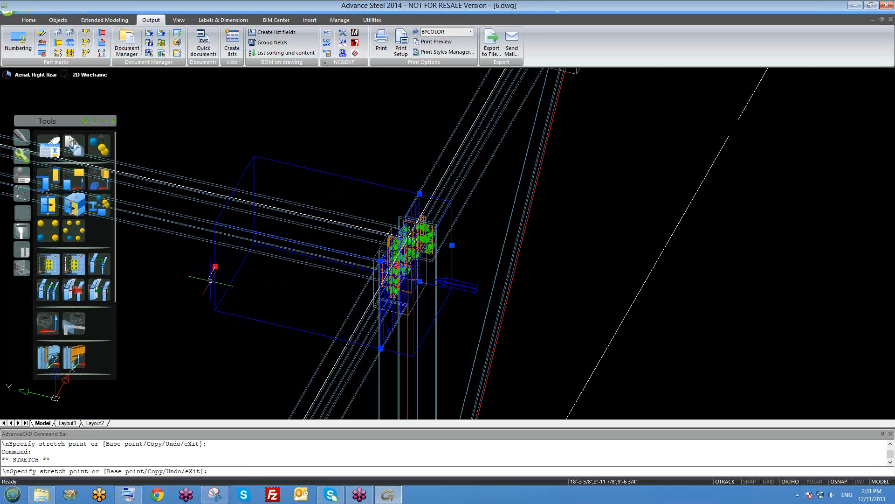
pyautogui.press('Escape')
pyautogui.press('Escape')
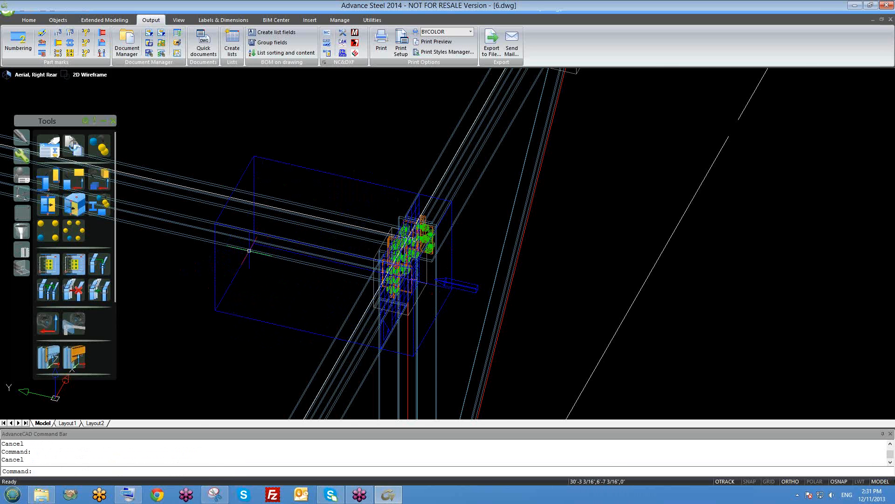
# Step: Use the Det-Cam erection drawing style from Quick documents on the node camera
pyautogui.moveTo(447, 296)
pyautogui.keyDown('shift'); pyautogui.mouseDown(button='middle')
pyautogui.moveTo(472, 303)
pyautogui.moveTo(465, 301)
pyautogui.mouseUp(button='middle'); pyautogui.keyUp('shift')
pyautogui.click(422, 271)
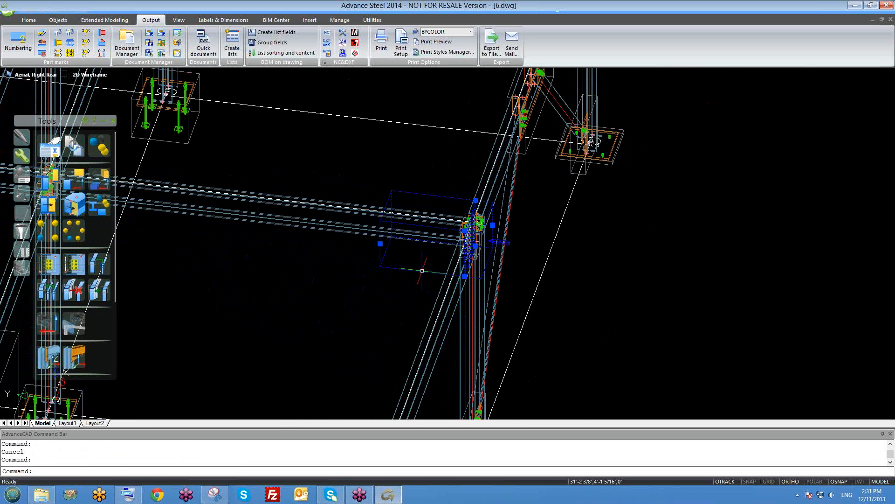
pyautogui.click(195, 49)
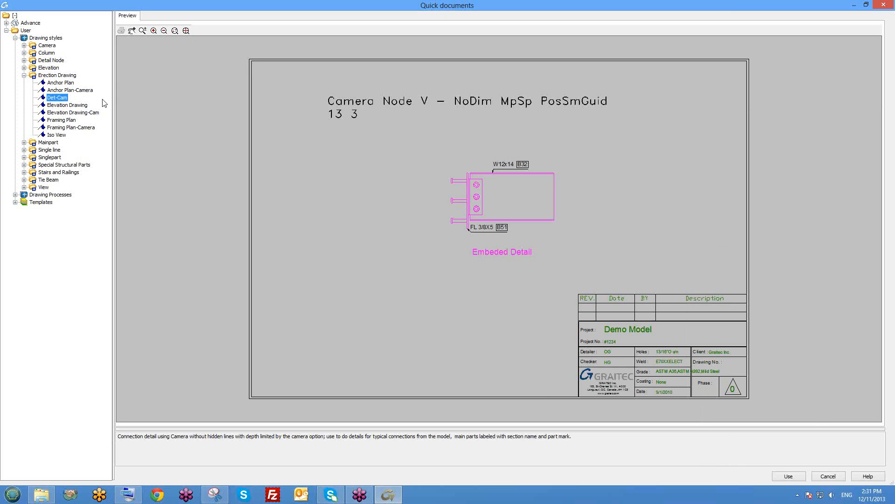
pyautogui.click(798, 477)
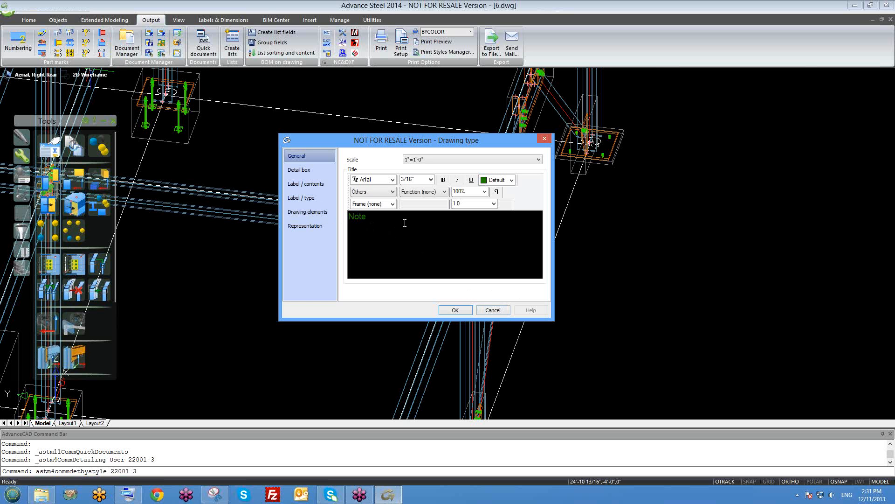
# Step: Title the view "detail" and place it on the existing drawing ANSI-E-Camera 005.dwg
pyautogui.write('detail')
pyautogui.click(462, 311)
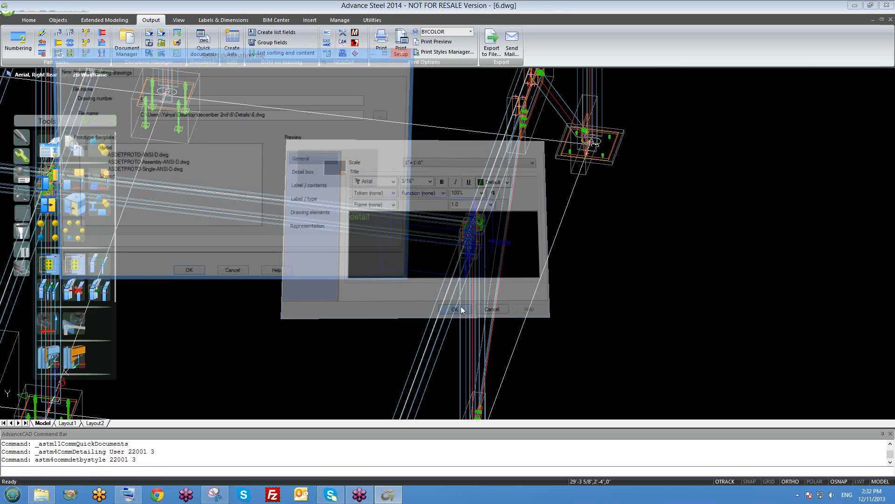
pyautogui.click(126, 74)
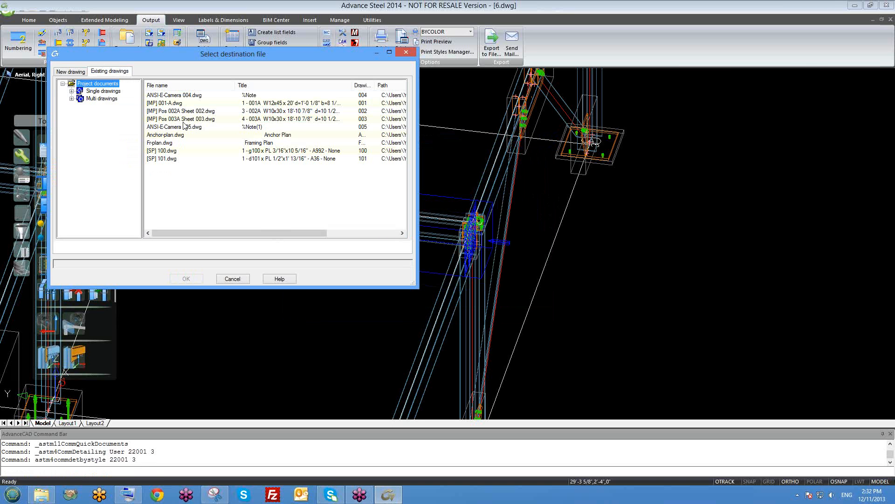
pyautogui.click(174, 127)
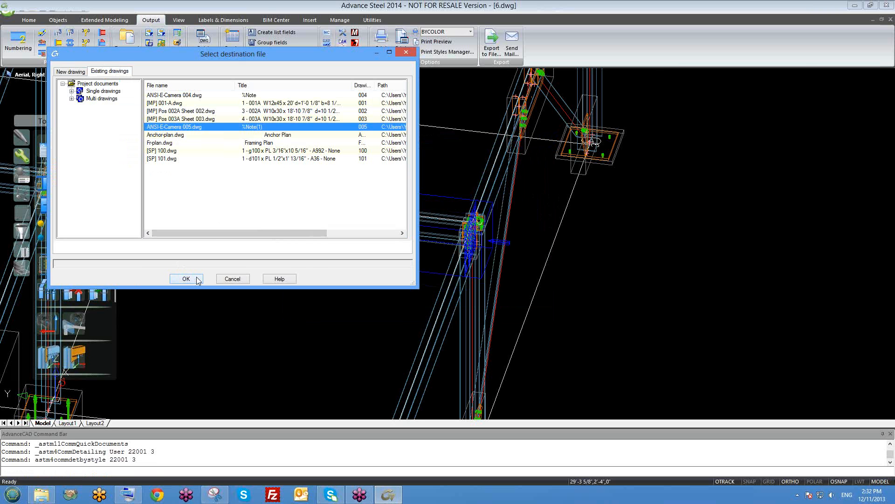
pyautogui.click(196, 282)
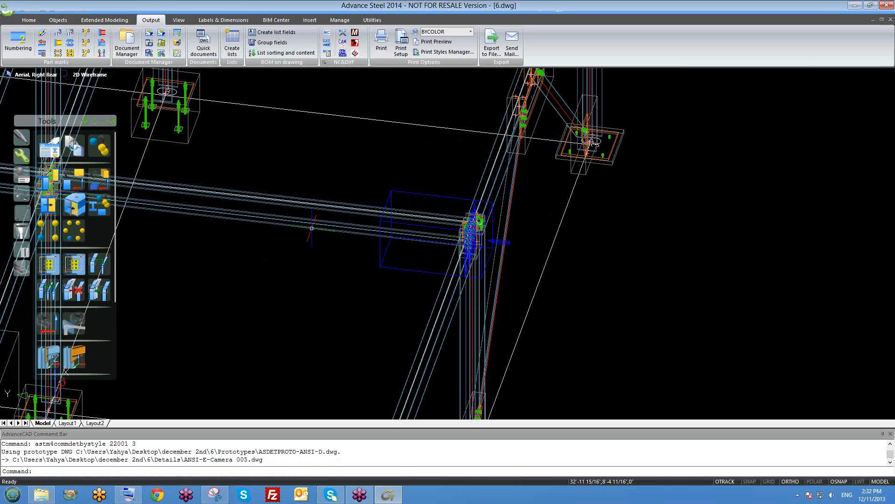
# Step: Open the camera detail drawing of the node camera at the clip angle connection
pyautogui.click(390, 194)
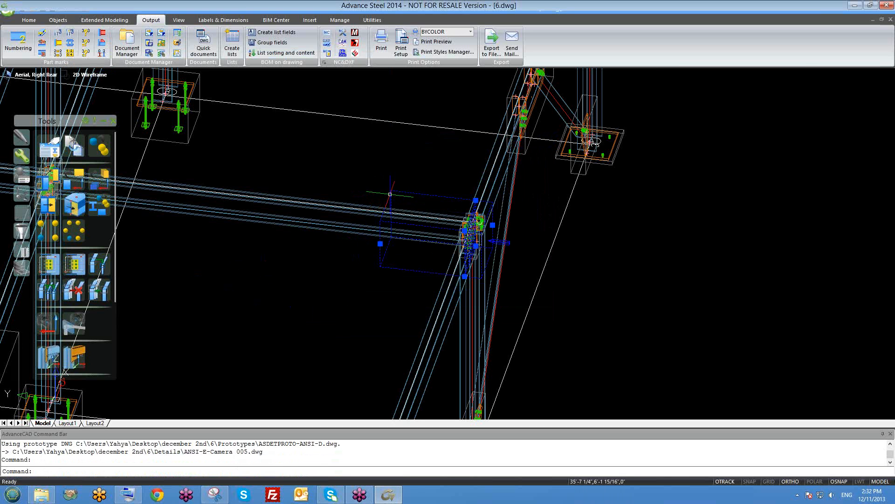
pyautogui.press('Escape')
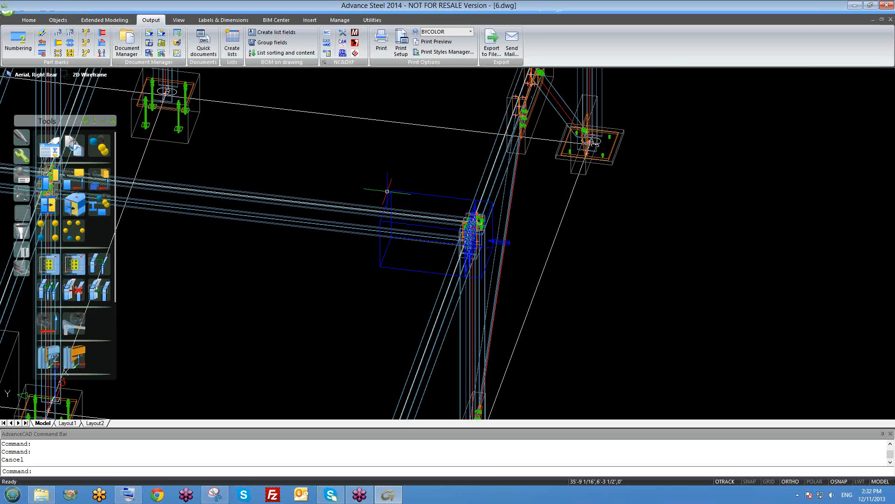
pyautogui.click(400, 191)
pyautogui.rightClick(399, 191)
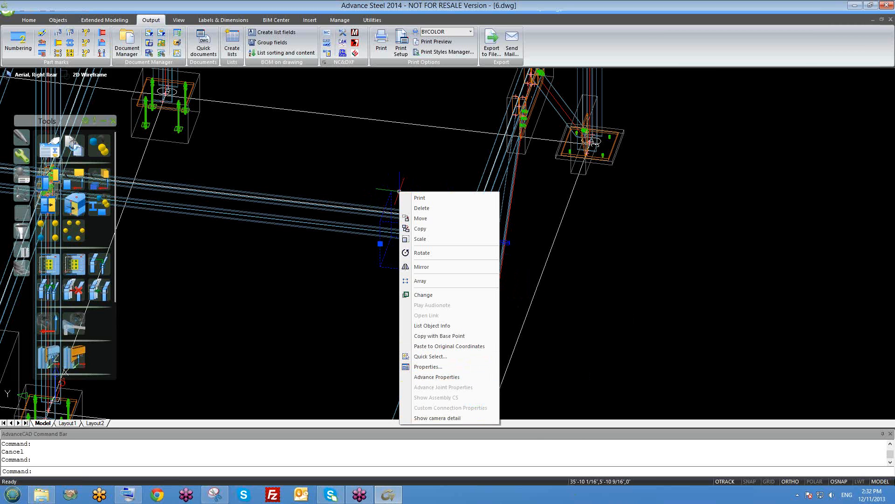
pyautogui.click(454, 419)
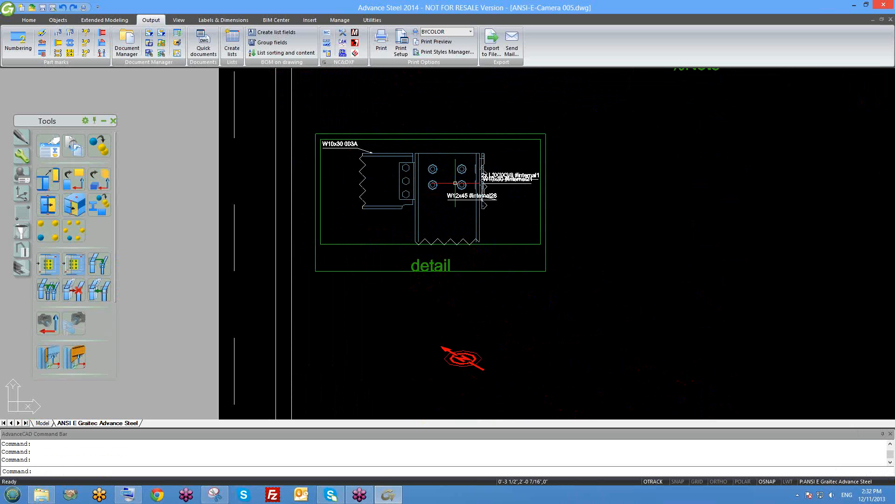
# Step: Move the W12x45 label off the column to clear space below and to the right of it in the detail view
pyautogui.scroll(2, 398, 175)
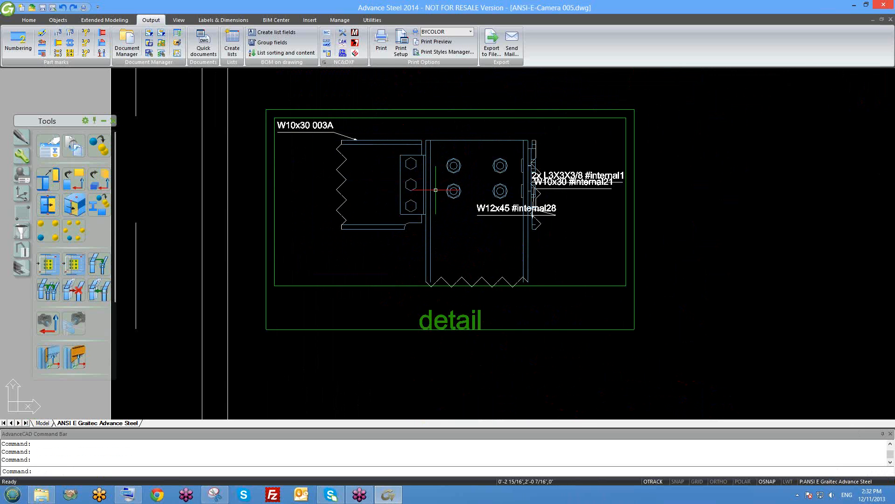
pyautogui.click(487, 207)
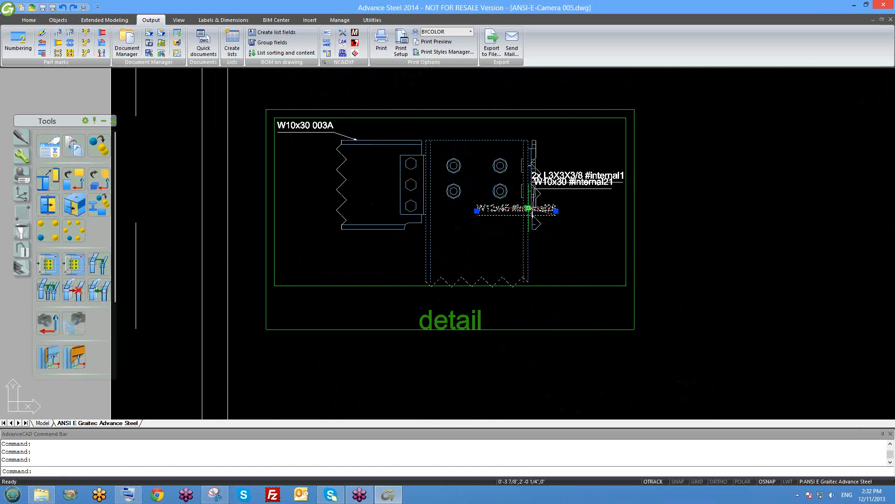
pyautogui.click(528, 208)
pyautogui.press('Escape')
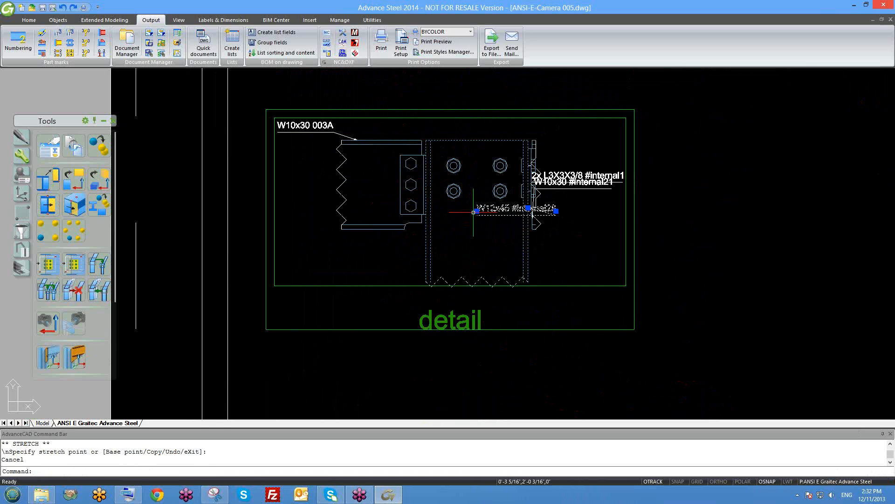
pyautogui.click(476, 210)
pyautogui.click(568, 254)
pyautogui.press('Escape')
# Step: Separate the overlapping 2x L3X3X3/8 and W10x30 labels, placing the angle label above the beam label, clear of the connection
pyautogui.click(532, 178)
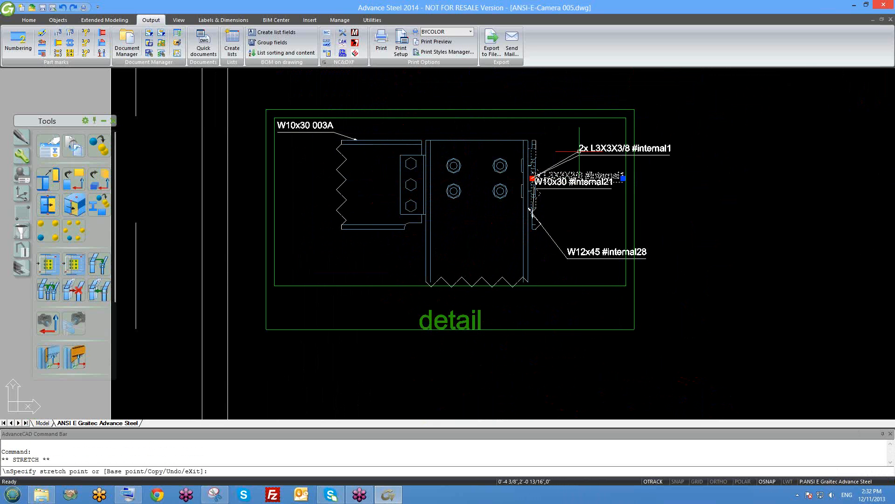
pyautogui.click(532, 178)
pyautogui.click(572, 148)
pyautogui.click(529, 190)
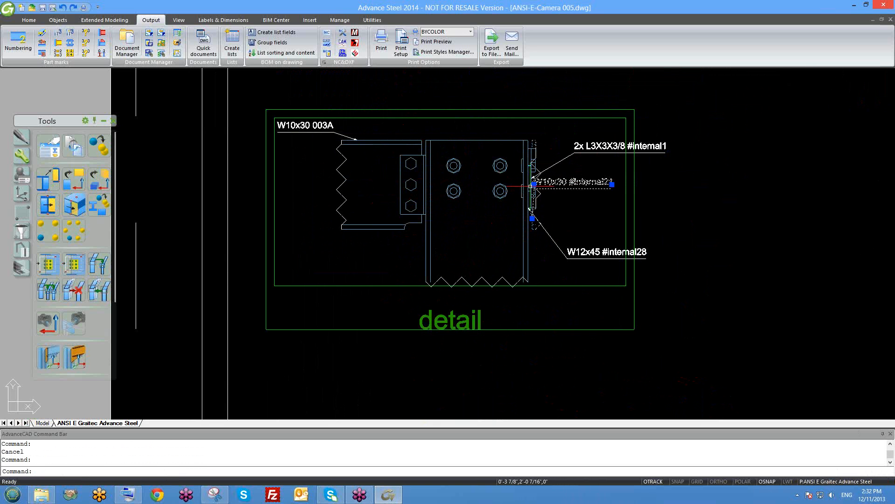
pyautogui.click(534, 185)
pyautogui.click(559, 200)
pyautogui.press('Escape')
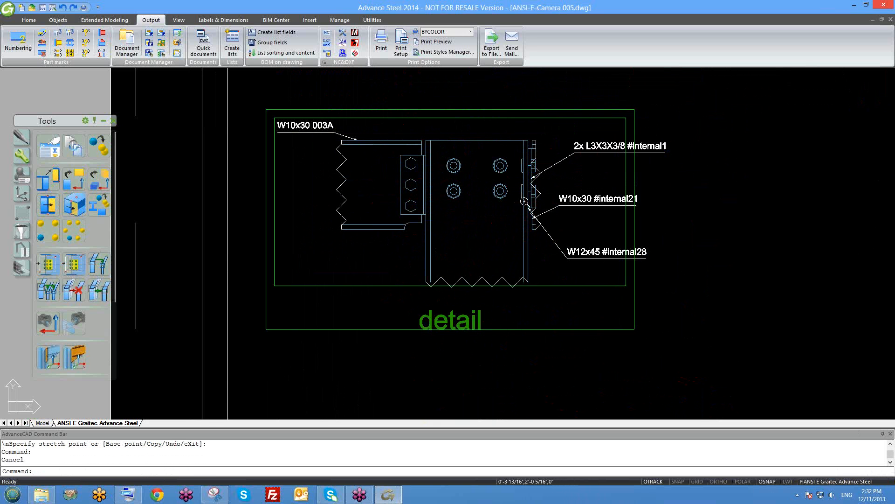
# Step: Underline the title "detail" below the connection view and set its font to RomanC
pyautogui.scroll(-3, 524, 202)
pyautogui.moveTo(509, 257); pyautogui.dragTo(345, 192, button='middle')
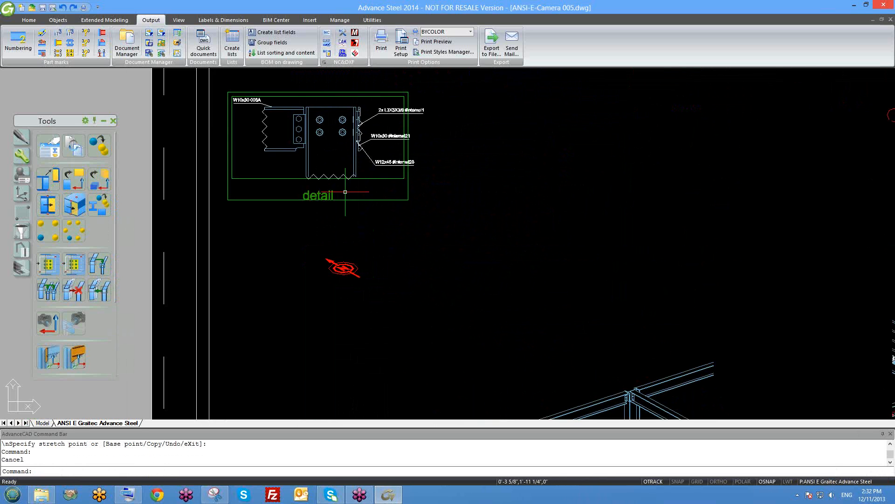
pyautogui.scroll(-5, 420, 225)
pyautogui.scroll(4, 377, 209)
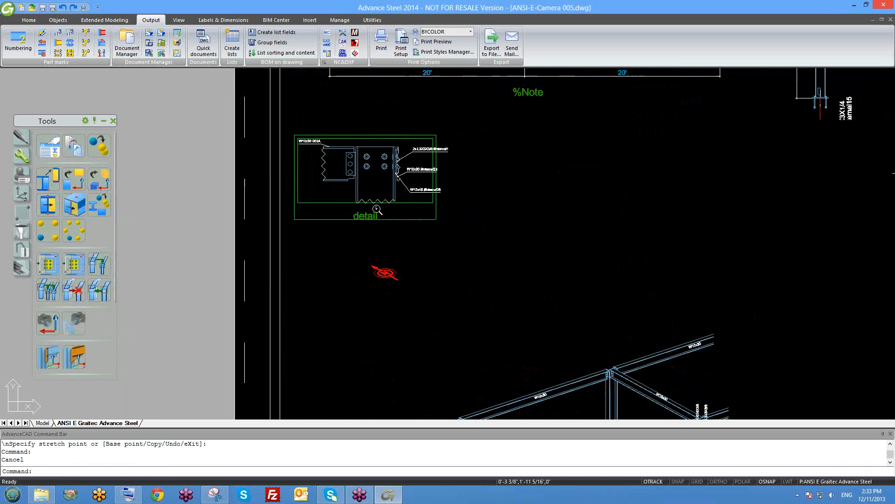
pyautogui.doubleClick(372, 221)
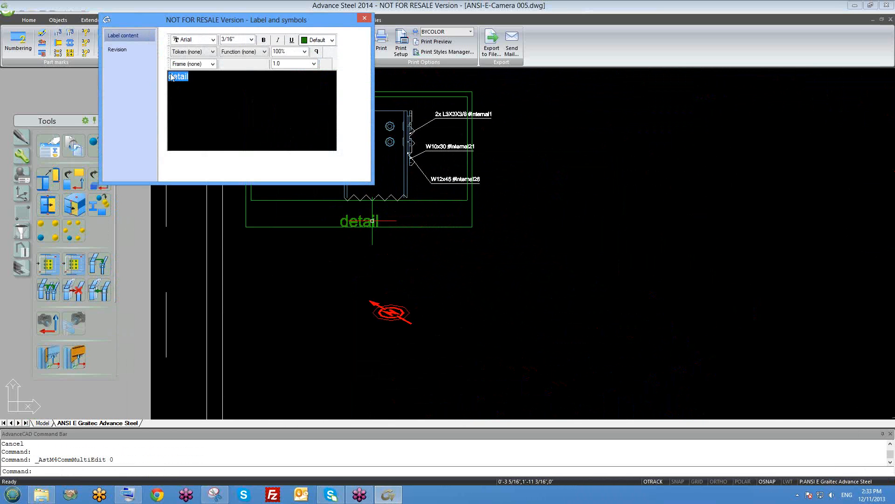
pyautogui.click(291, 39)
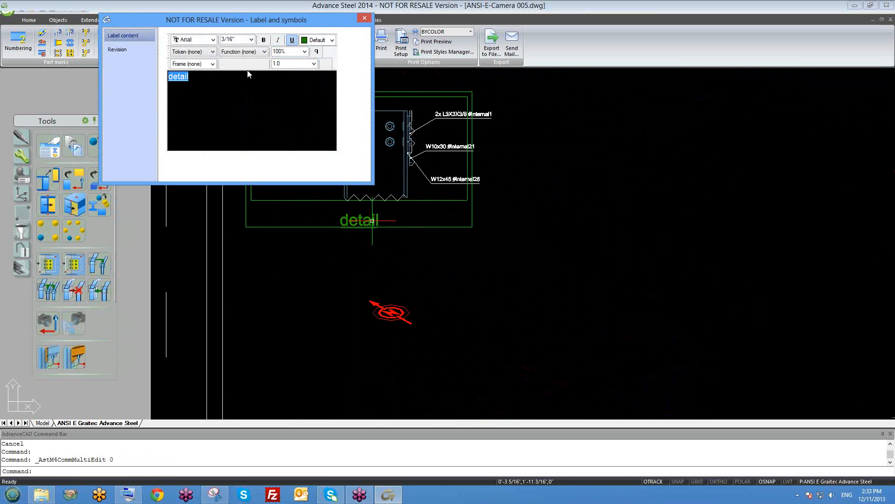
pyautogui.click(206, 40)
pyautogui.press('r')
pyautogui.press('Down')
pyautogui.press('Down')
pyautogui.press('Down')
pyautogui.press('Down')
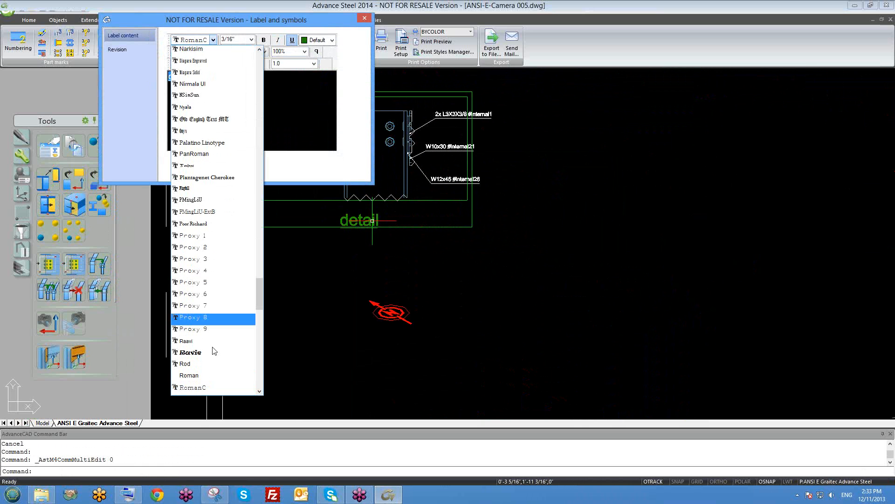
pyautogui.click(197, 389)
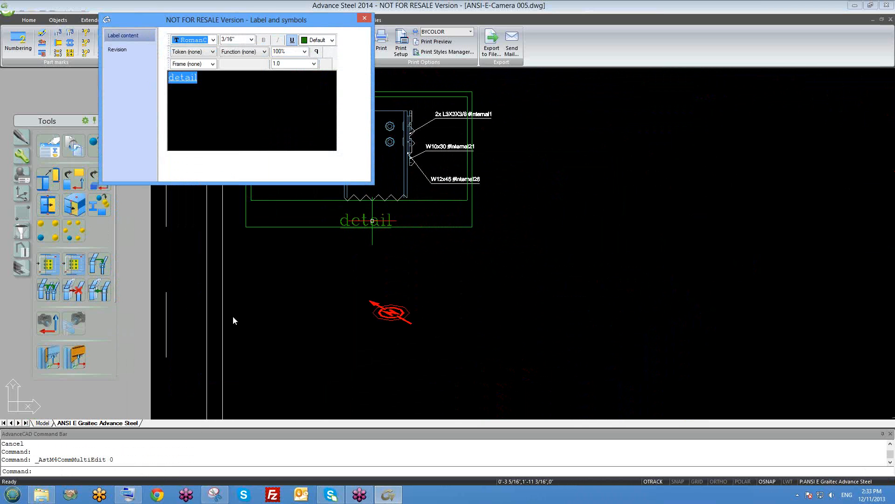
# Step: Colour the "detail" title text red and close its label properties
pyautogui.click(333, 40)
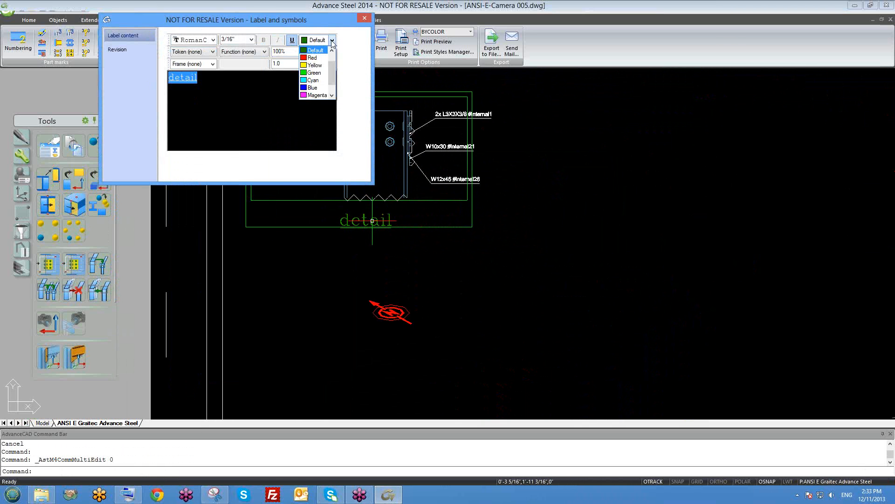
pyautogui.click(315, 52)
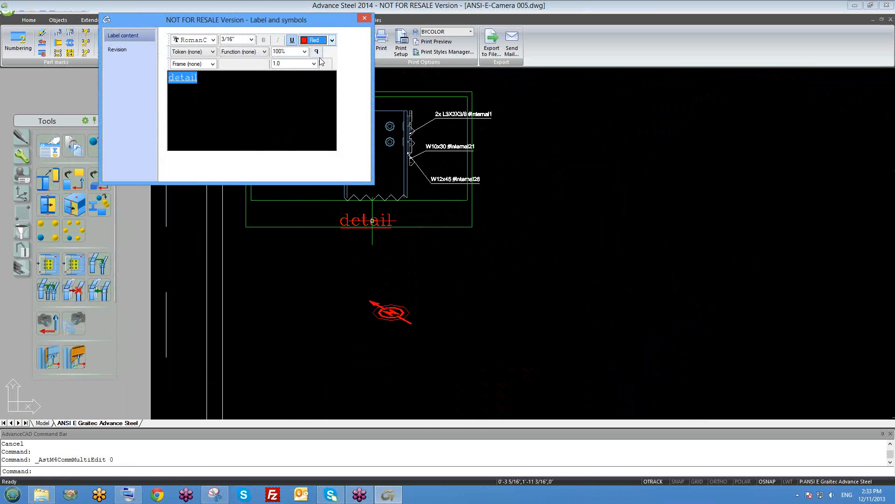
pyautogui.click(364, 18)
# Step: Save the ANSI-E-Camera 005 sheet and close it to return to the model
pyautogui.scroll(-2, 448, 196)
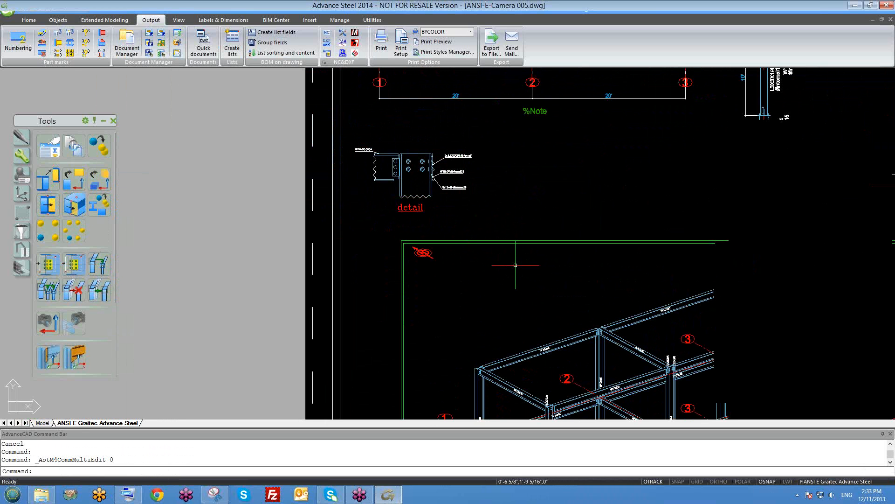
pyautogui.scroll(-4, 515, 265)
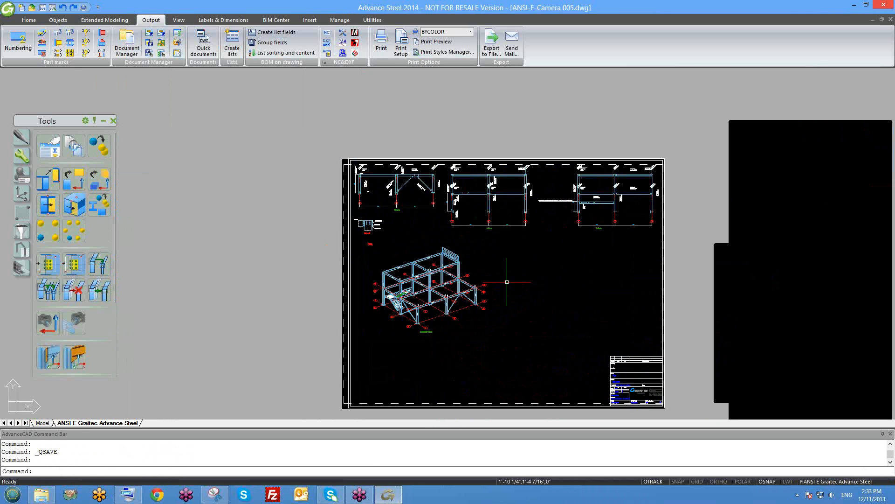
pyautogui.hotkey('ctrl', 's')
pyautogui.click(890, 20)
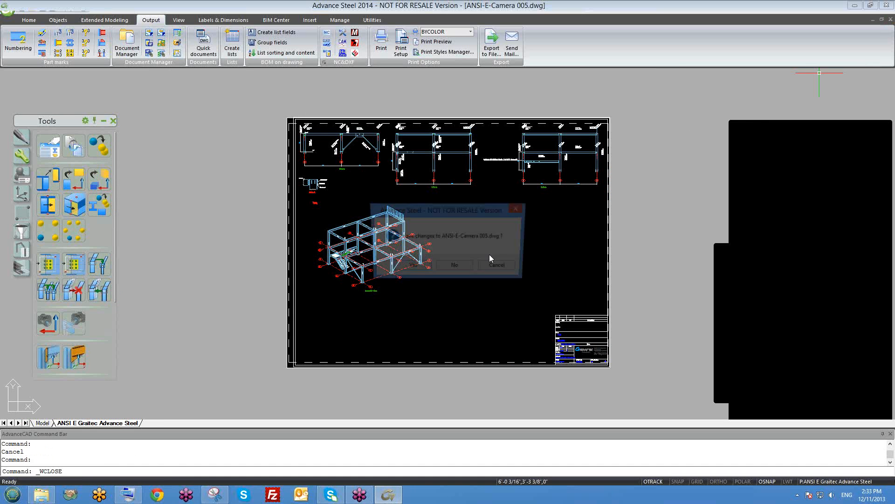
pyautogui.click(410, 268)
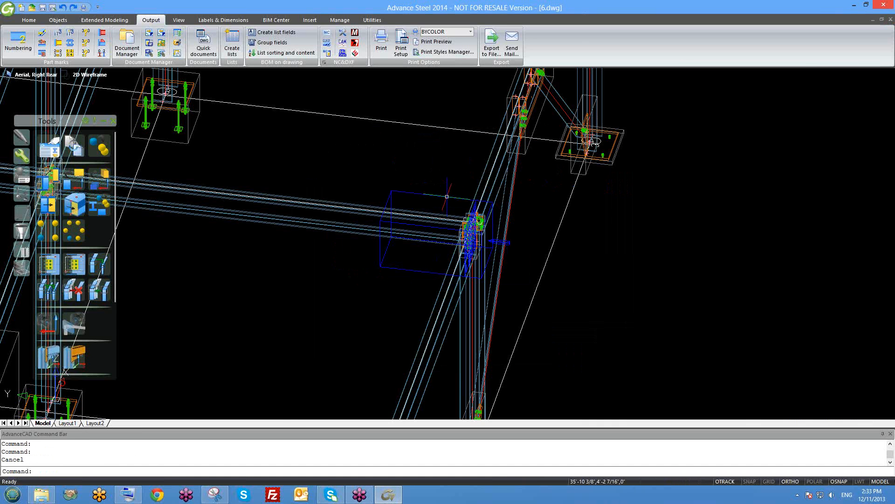
pyautogui.keyDown('shift'); pyautogui.moveTo(456, 286); pyautogui.dragTo(439, 324, button='middle'); pyautogui.keyUp('shift')
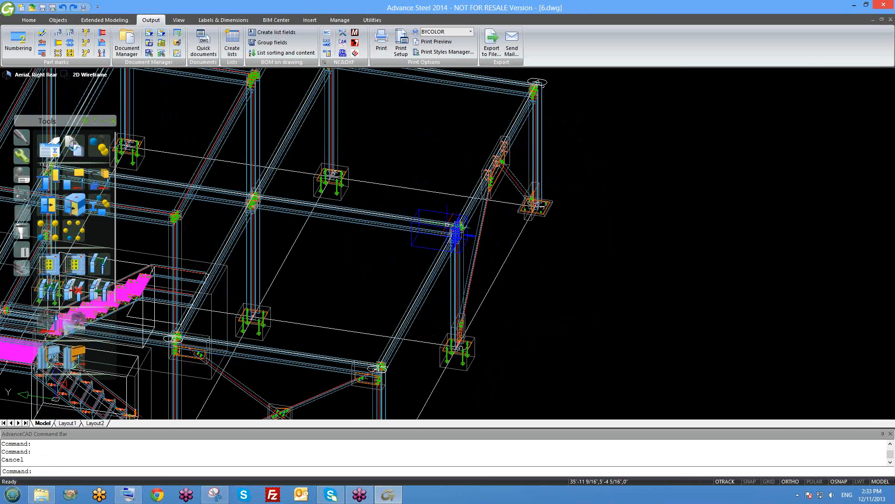
pyautogui.scroll(-3, 448, 236)
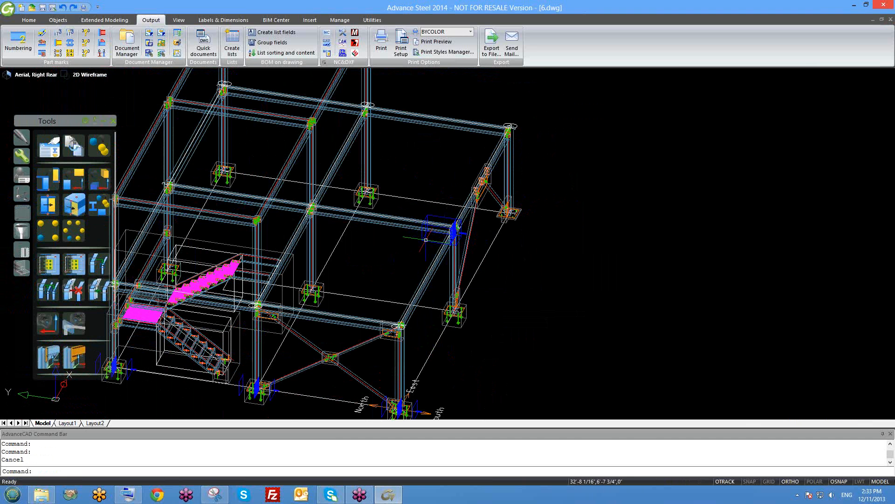
# Step: In Advance Manager, filter the Advance Steel defaults by "cam" and view the Detailing camera representation type options under Drawing-Presentation
pyautogui.rightClick(536, 495)
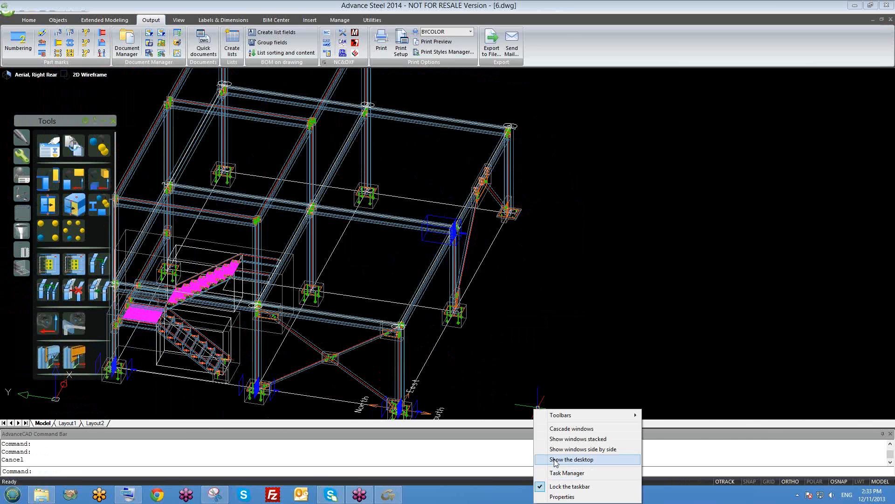
pyautogui.click(571, 459)
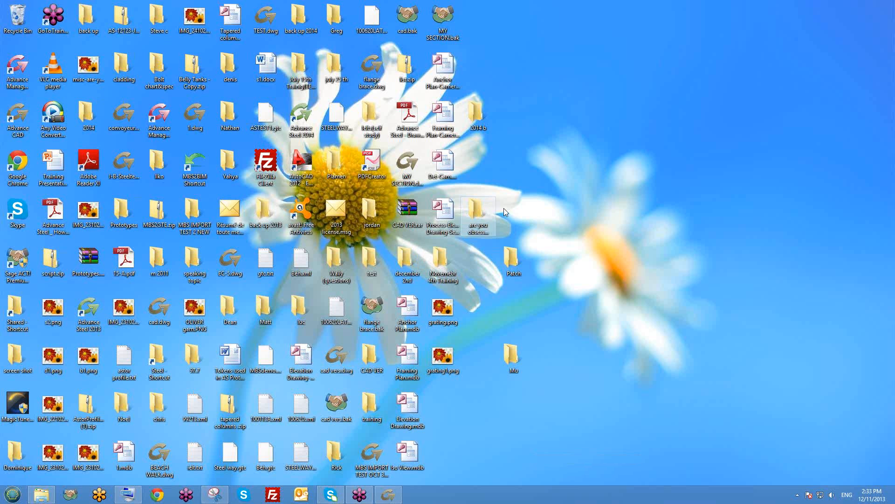
pyautogui.doubleClick(155, 118)
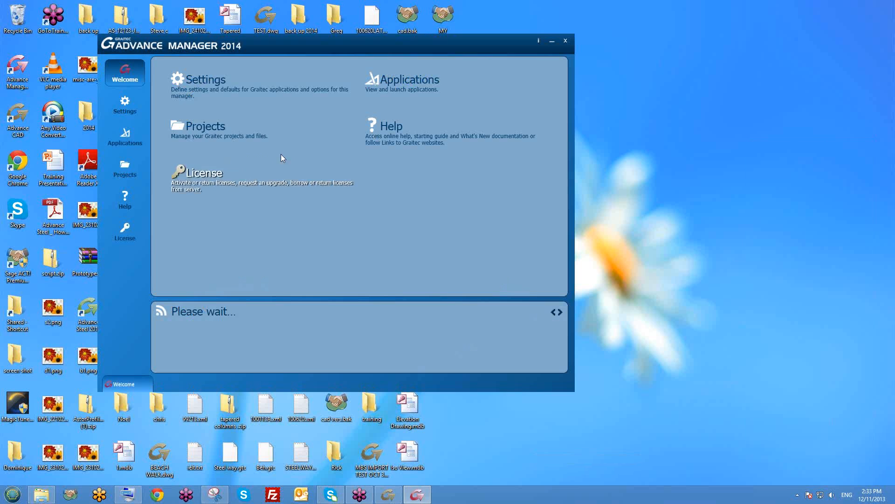
pyautogui.click(376, 82)
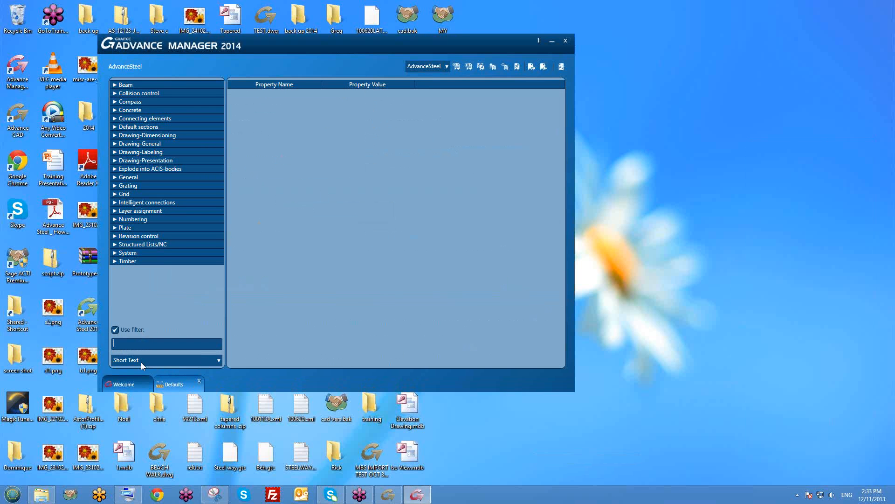
pyautogui.write('cam')
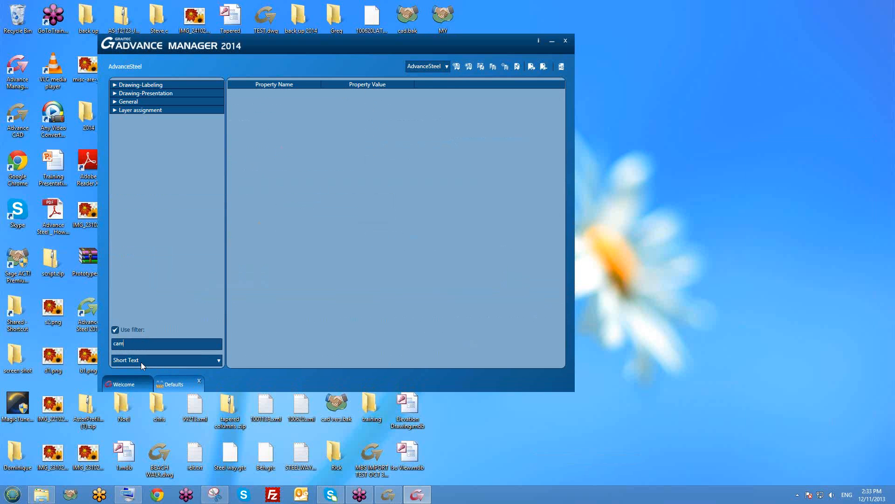
pyautogui.click(115, 94)
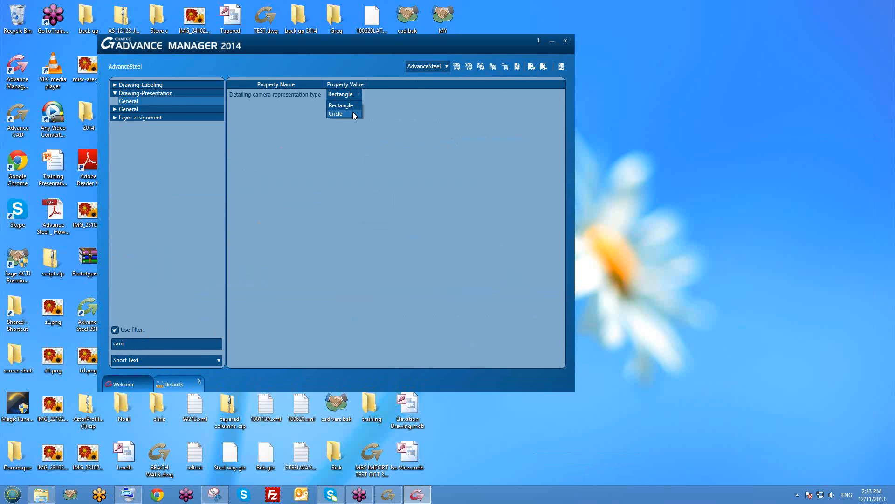
pyautogui.click(552, 41)
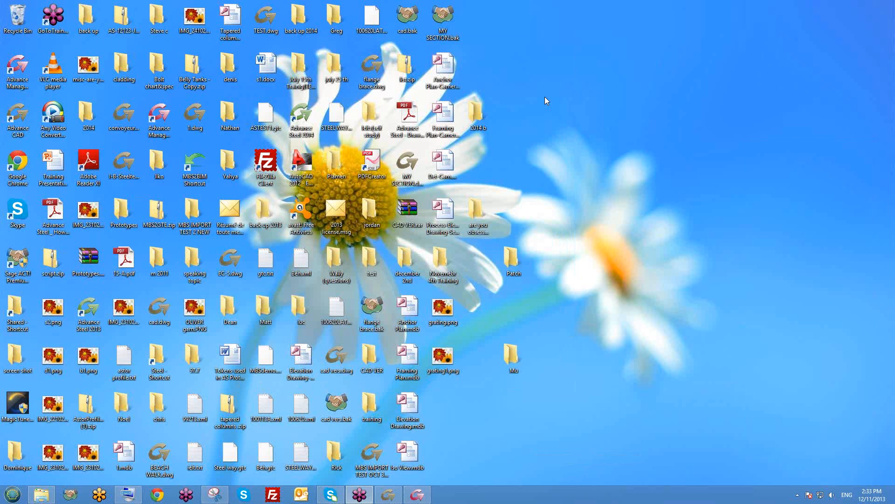
# Step: Switch to the Advance Steel model 6.dwg and force an update of all detail drawings listed as requiring one
pyautogui.click(390, 501)
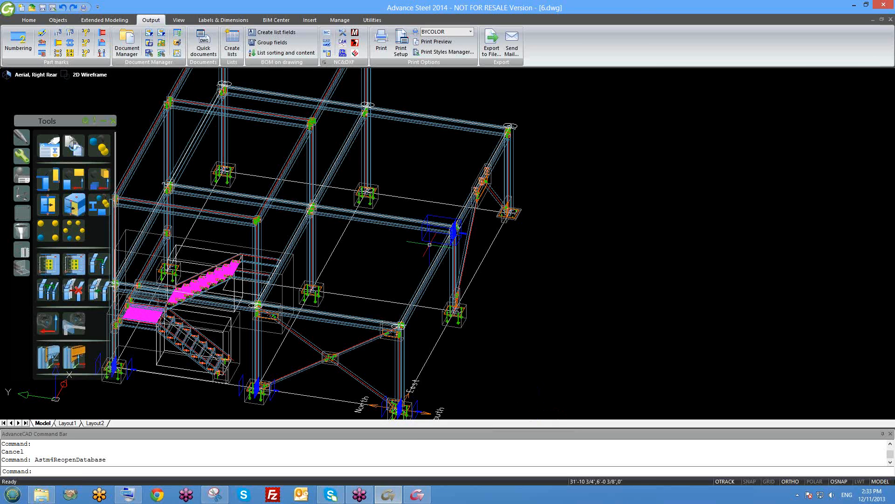
pyautogui.scroll(-2, 429, 246)
pyautogui.keyDown('shift'); pyautogui.moveTo(433, 273); pyautogui.dragTo(430, 295, button='middle'); pyautogui.keyUp('shift')
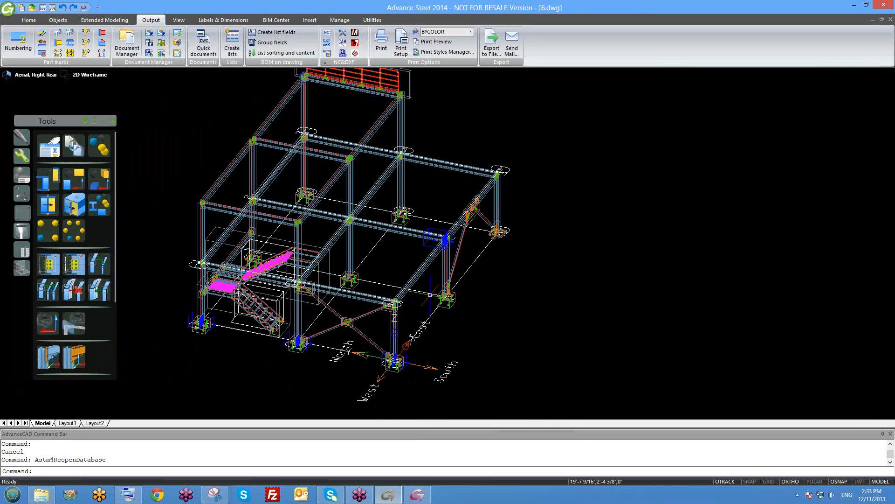
pyautogui.scroll(3, 433, 245)
pyautogui.scroll(-4, 434, 252)
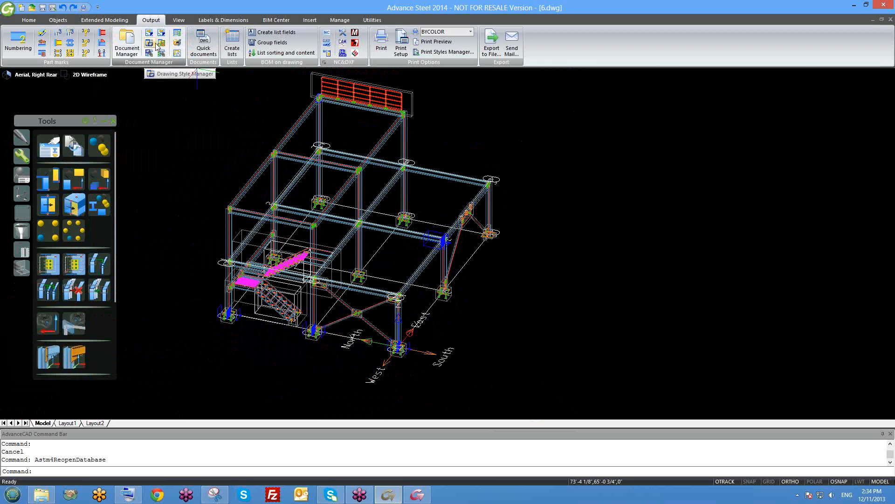
pyautogui.click(130, 53)
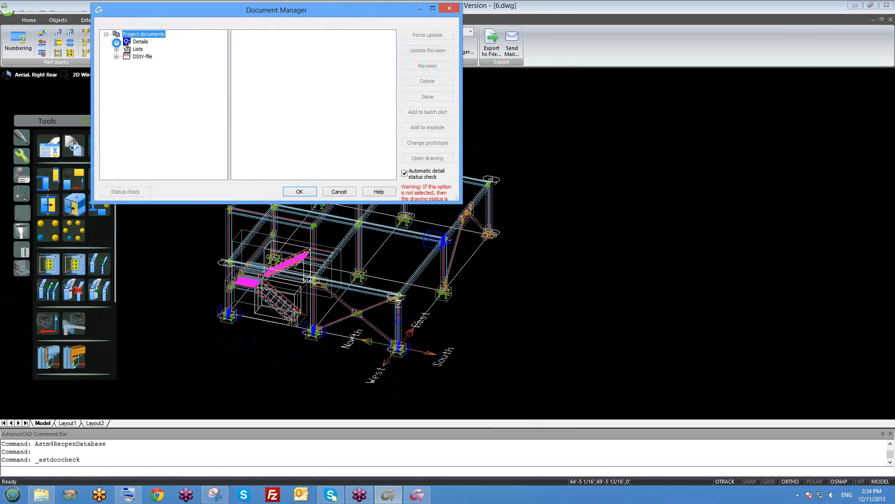
pyautogui.click(118, 42)
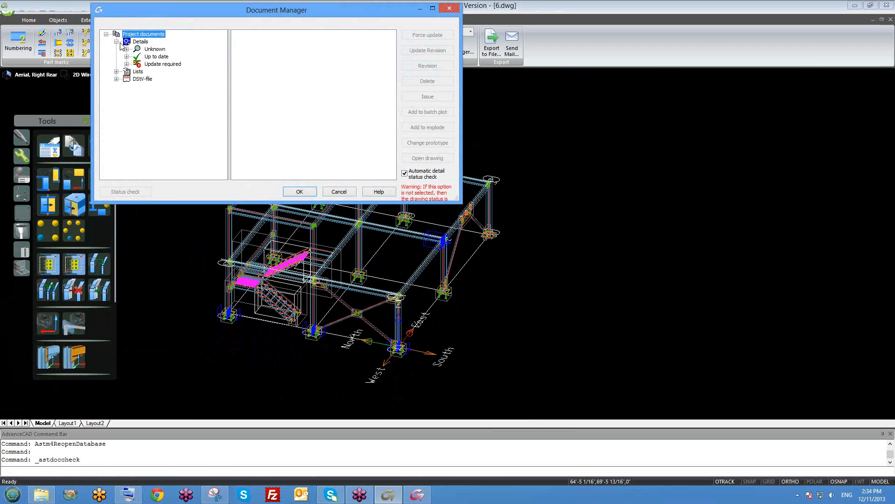
pyautogui.doubleClick(149, 66)
pyautogui.rightClick(173, 66)
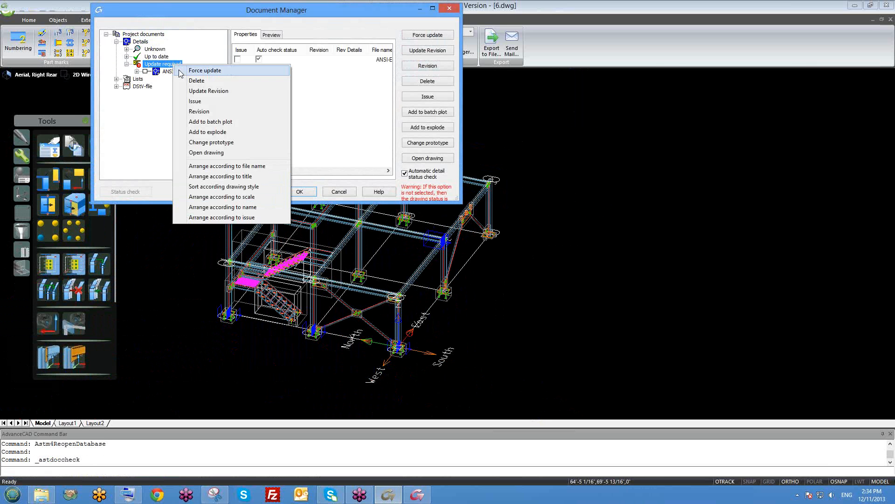
pyautogui.click(200, 70)
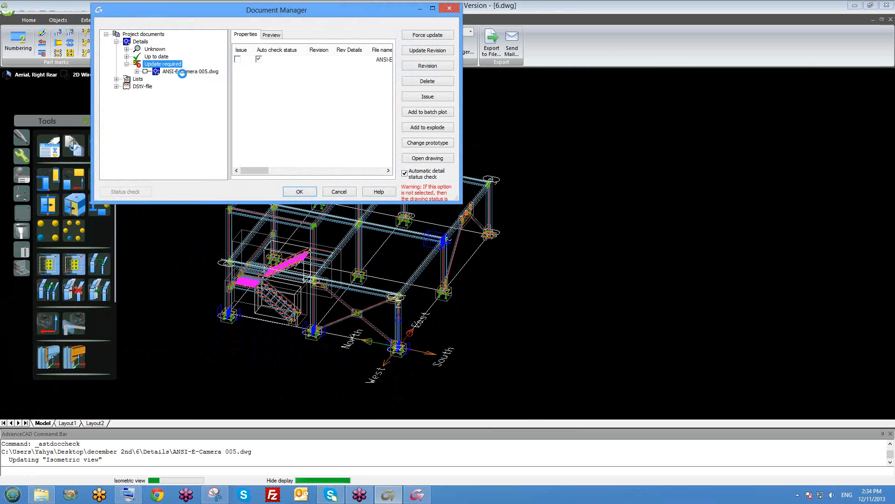
# Step: Preview the up-to-date ANSI-E-Camera 005 detail drawing and open it
pyautogui.click(157, 57)
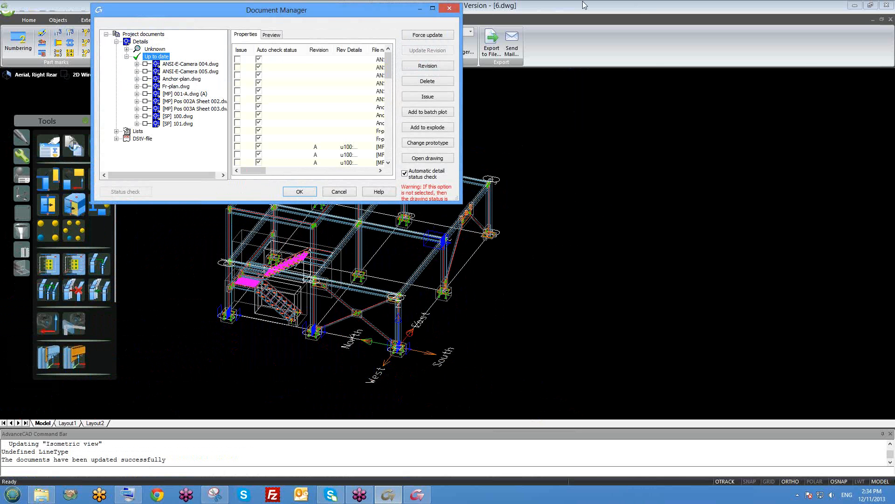
pyautogui.click(205, 71)
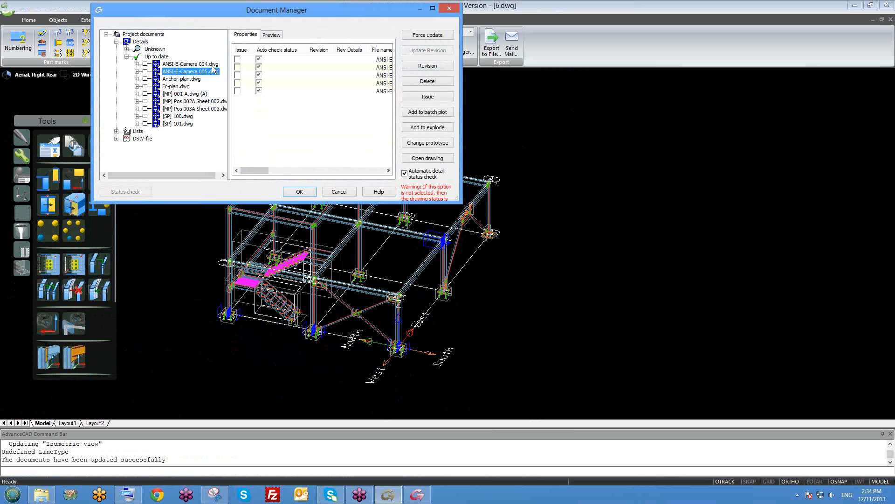
pyautogui.click(272, 34)
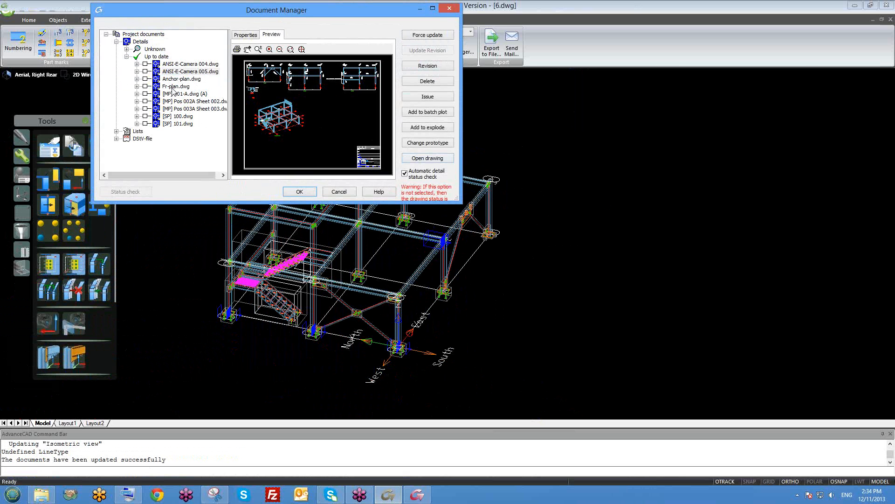
pyautogui.click(178, 72)
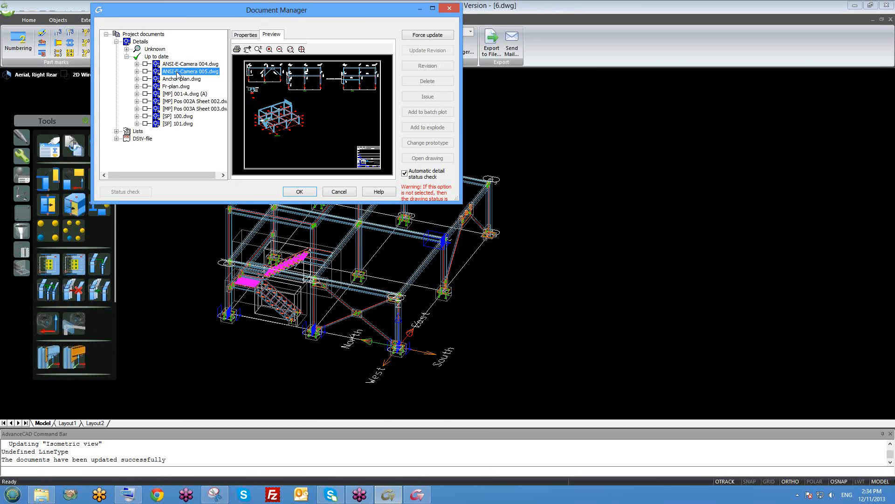
pyautogui.doubleClick(178, 71)
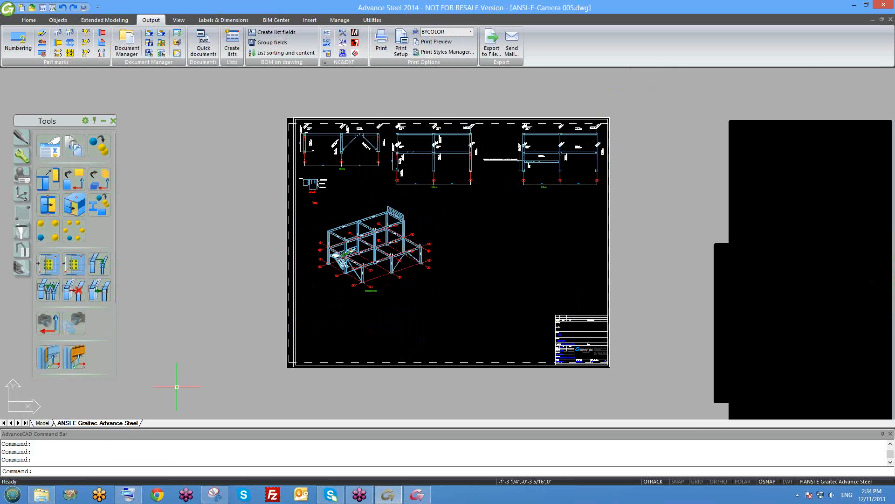
# Step: Add an objects presentation rule to the intersection view of the user drawing style Camera V - NoDim Mp PosSmGuid
pyautogui.scroll(2, 176, 387)
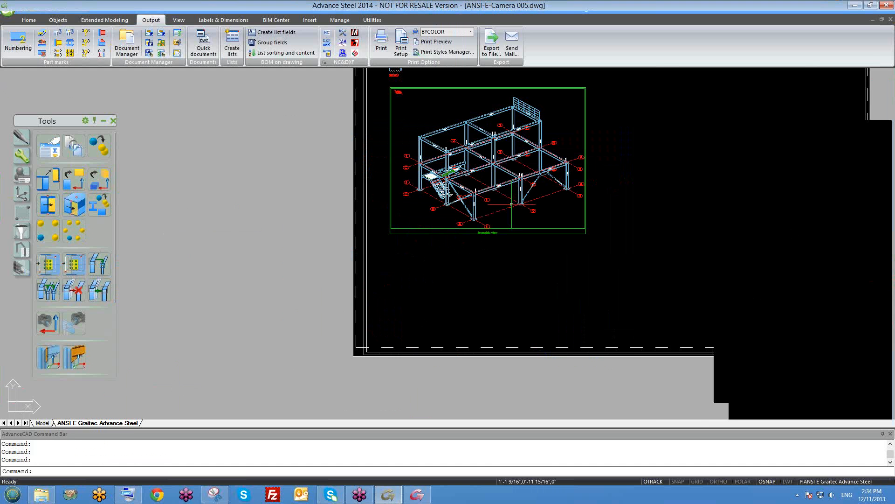
pyautogui.scroll(-2, 466, 186)
pyautogui.scroll(3, 464, 180)
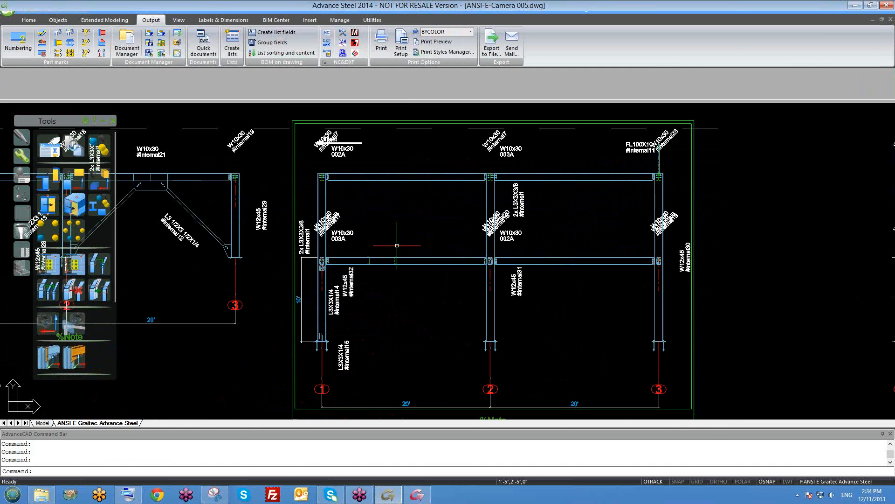
pyautogui.moveTo(666, 255)
pyautogui.mouseDown(button='middle')
pyautogui.moveTo(386, 260)
pyautogui.moveTo(662, 241)
pyautogui.mouseUp(button='middle')
pyautogui.scroll(-2, 656, 242)
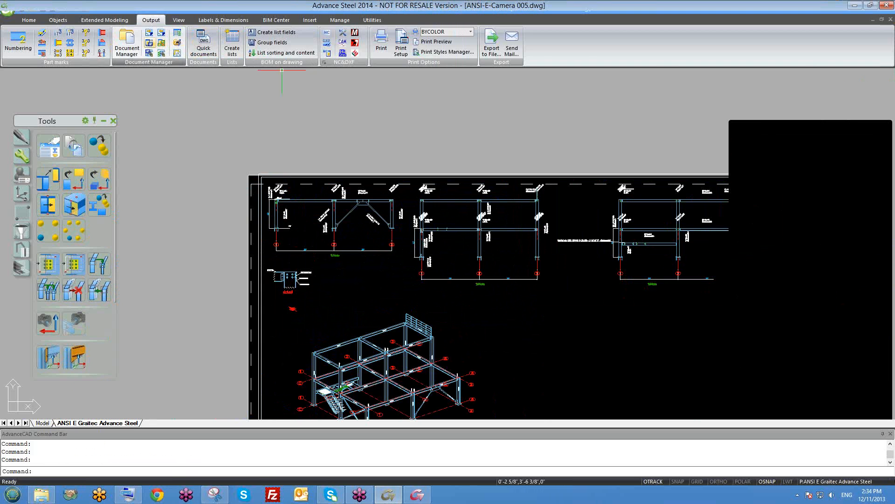
pyautogui.click(150, 43)
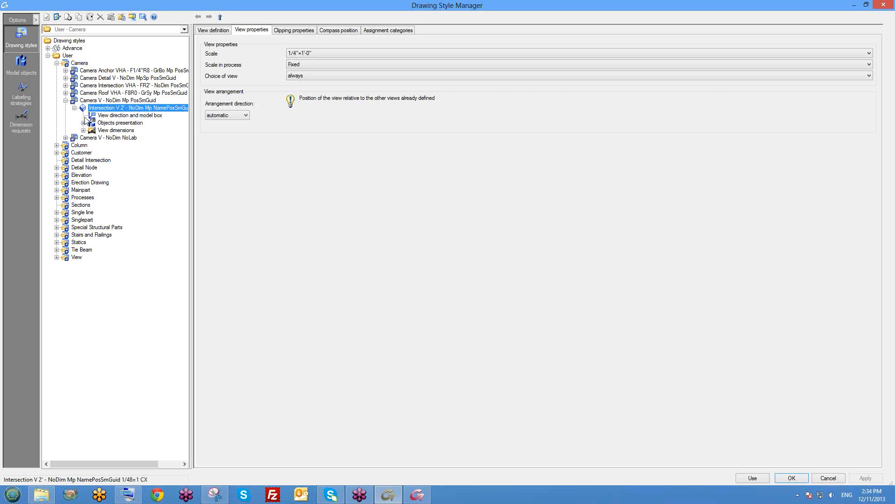
pyautogui.click(114, 122)
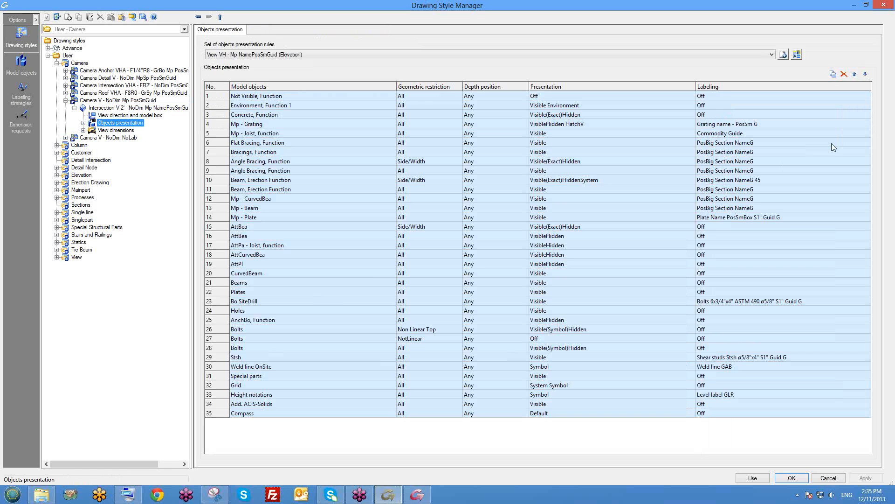
pyautogui.click(213, 414)
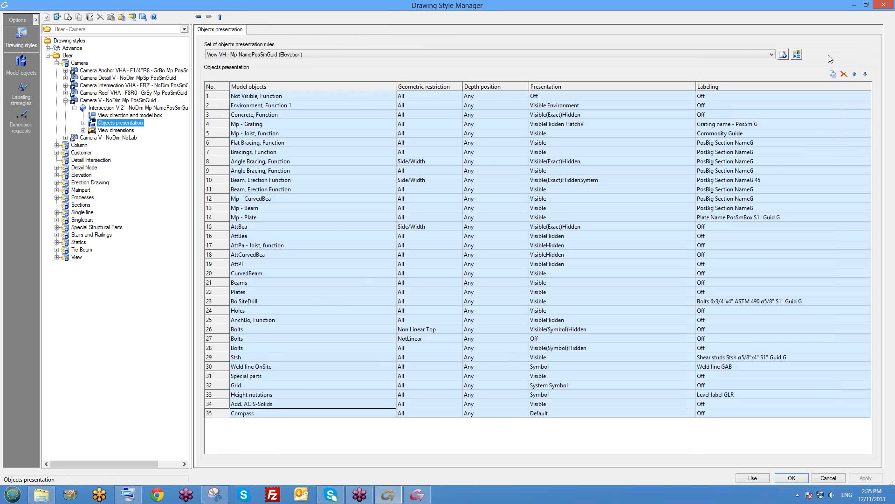
pyautogui.click(833, 73)
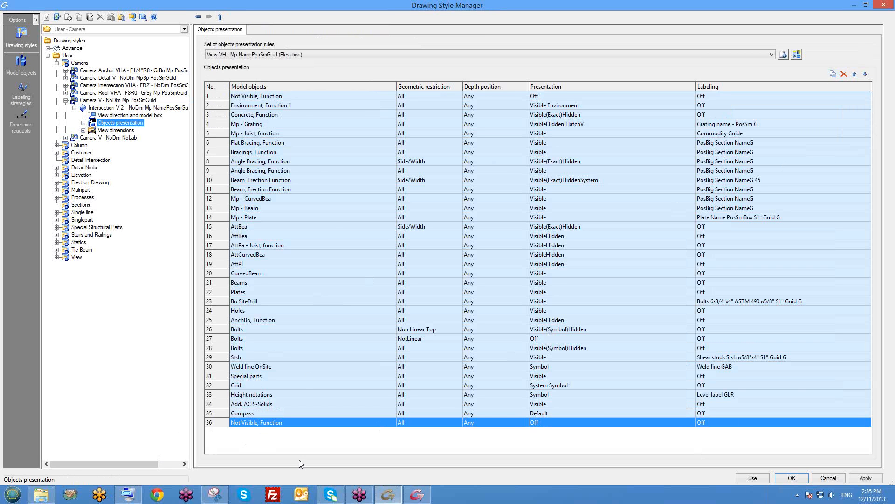
# Step: Set the added rule's model object to Cameras and its presentation to Symbol
pyautogui.click(330, 422)
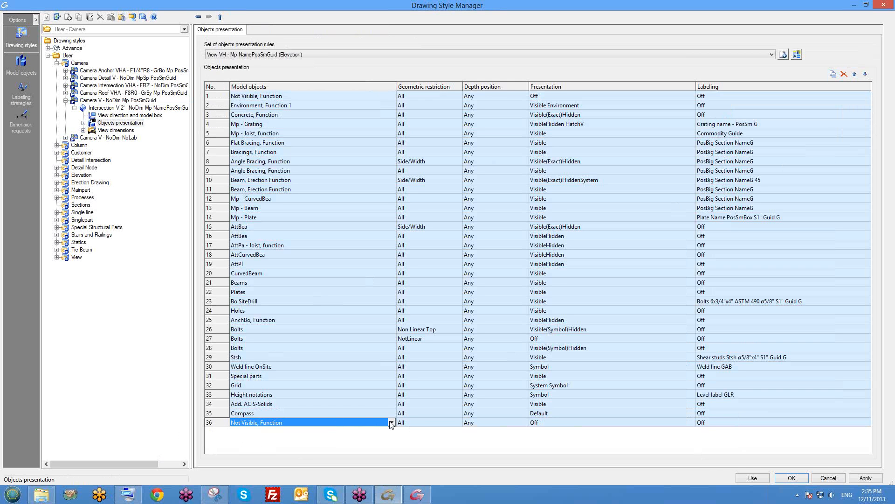
pyautogui.click(391, 422)
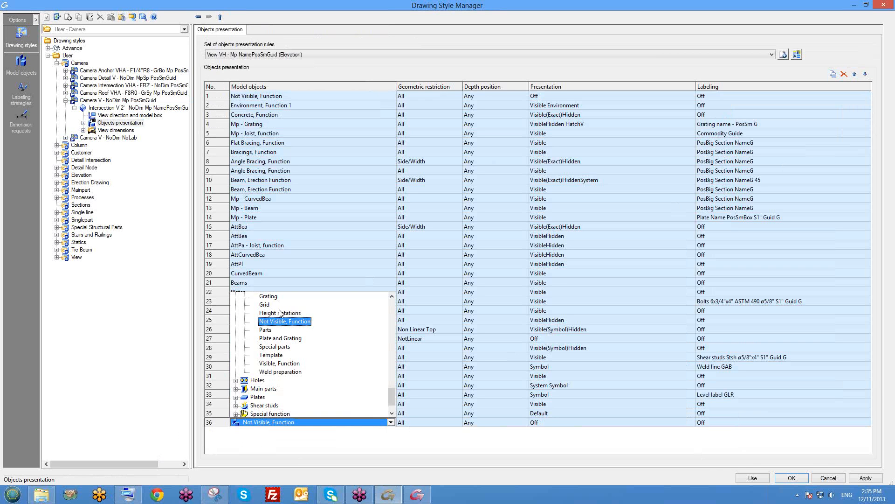
pyautogui.scroll(1, 347, 357)
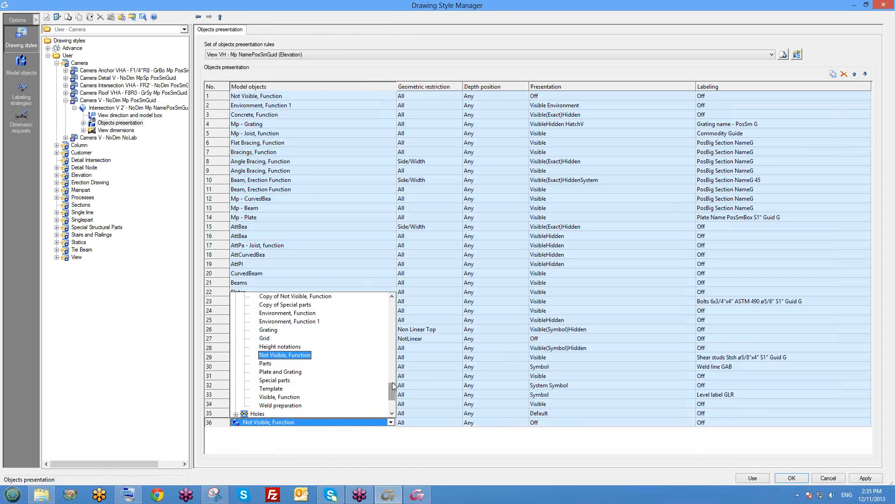
pyautogui.moveTo(401, 274); pyautogui.dragTo(397, 303)
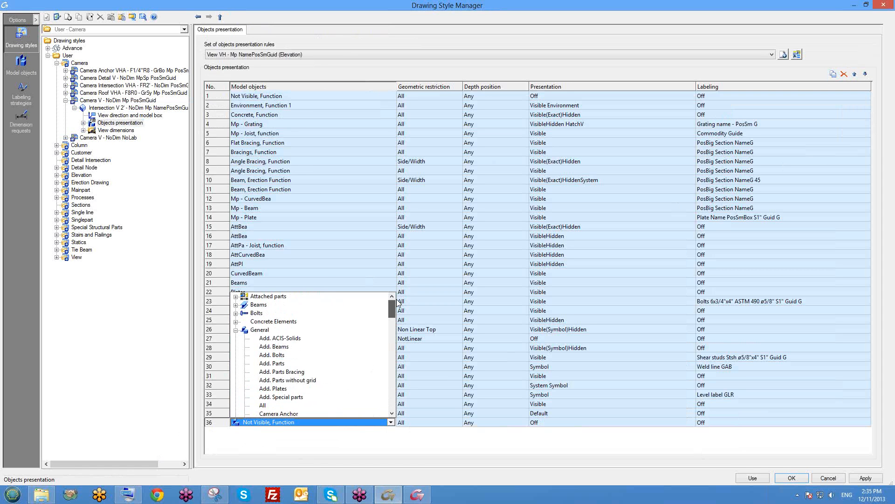
pyautogui.click(236, 330)
pyautogui.click(236, 330)
pyautogui.scroll(-1, 291, 355)
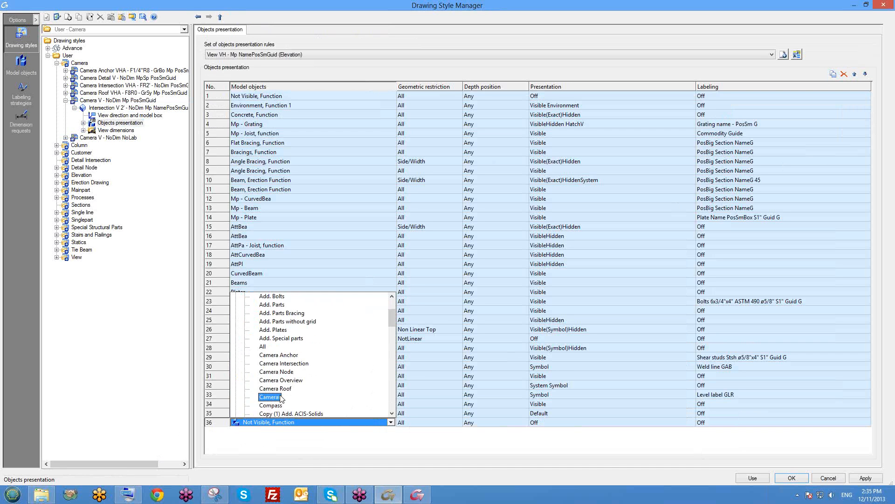
pyautogui.click(282, 398)
pyautogui.click(689, 423)
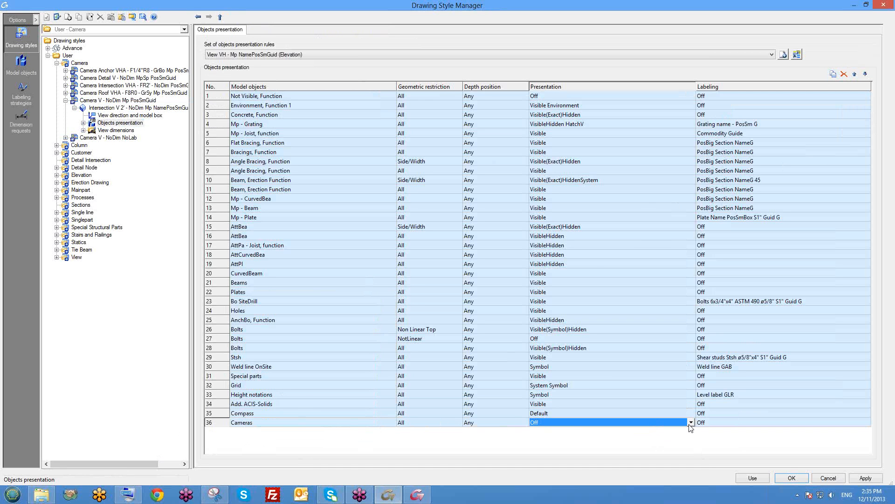
pyautogui.click(691, 422)
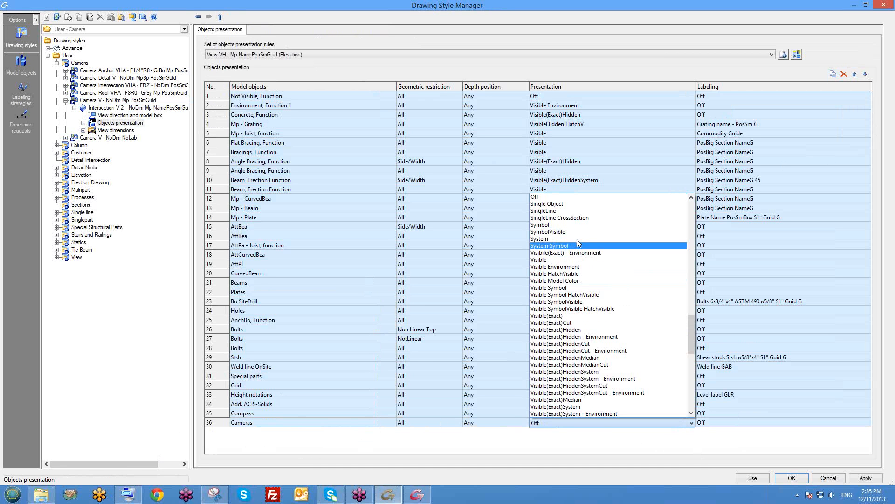
pyautogui.click(570, 225)
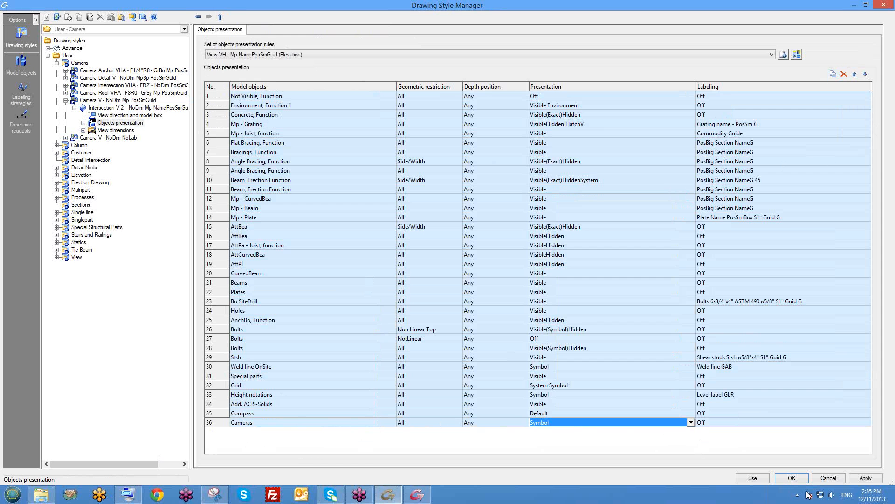
# Step: Apply the drawing style changes and use the style on the middle elevation view of the sheet
pyautogui.click(853, 479)
pyautogui.click(752, 478)
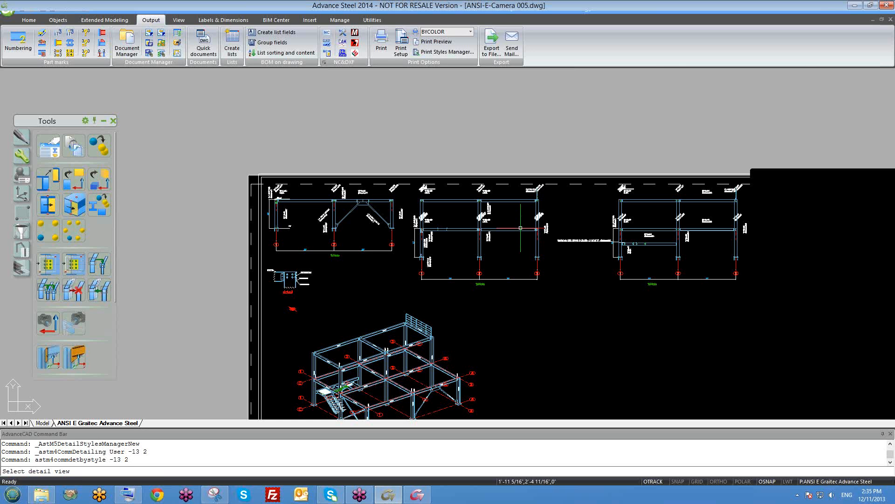
pyautogui.click(521, 227)
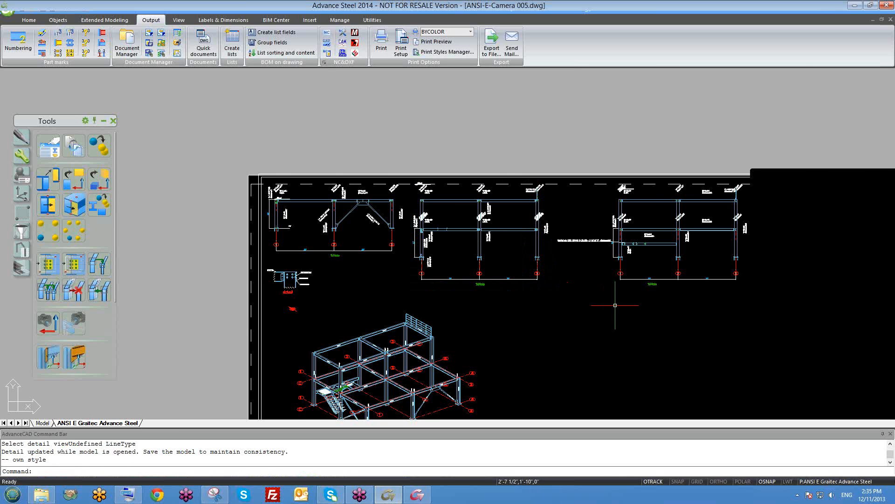
# Step: Examine the sheet's elevation and isometric views for camera symbols, comparing them with the cameras in the 3D model
pyautogui.scroll(4, 589, 255)
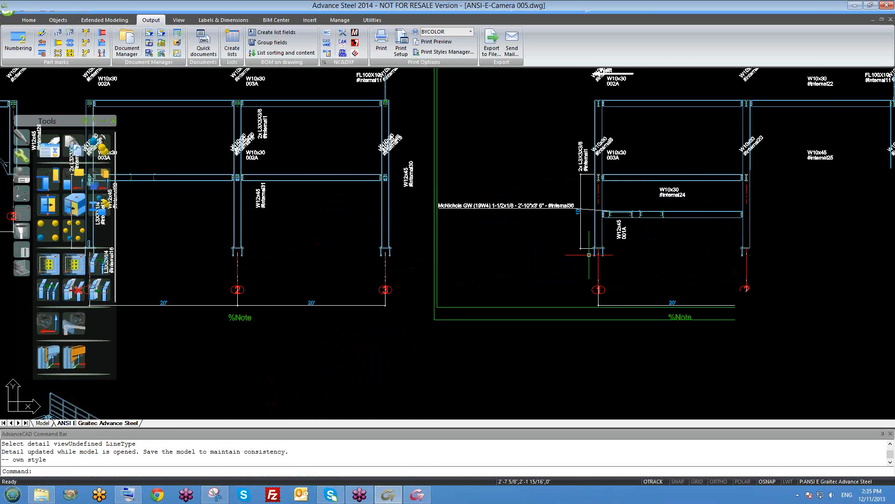
pyautogui.scroll(1, 589, 254)
pyautogui.scroll(-5, 557, 243)
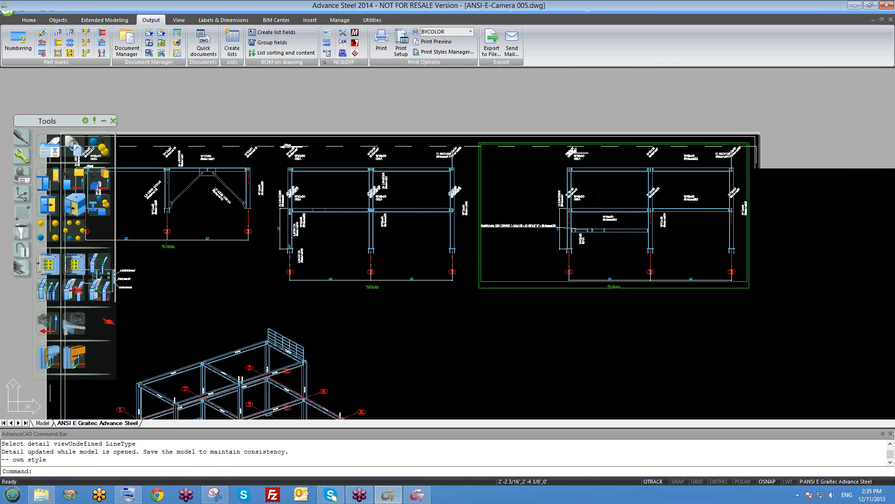
pyautogui.scroll(3, 343, 200)
pyautogui.scroll(-4, 453, 191)
pyautogui.scroll(-2, 457, 228)
pyautogui.hotkey('ctrl', 'Tab')
pyautogui.moveTo(435, 267)
pyautogui.mouseDown(button='middle')
pyautogui.moveTo(420, 264)
pyautogui.moveTo(412, 296)
pyautogui.moveTo(401, 303)
pyautogui.moveTo(400, 295)
pyautogui.mouseUp(button='middle')
pyautogui.scroll(-2, 422, 266)
pyautogui.scroll(3, 414, 274)
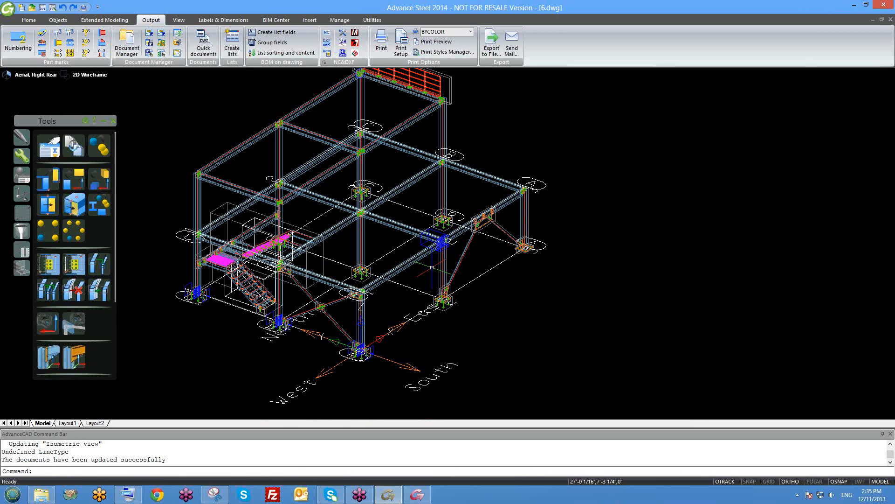
pyautogui.scroll(3, 437, 256)
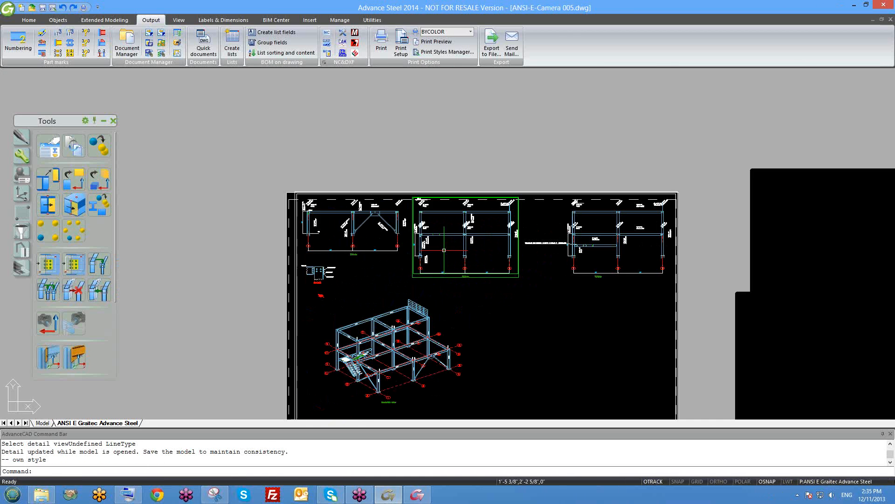
pyautogui.scroll(3, 443, 251)
pyautogui.scroll(-4, 352, 224)
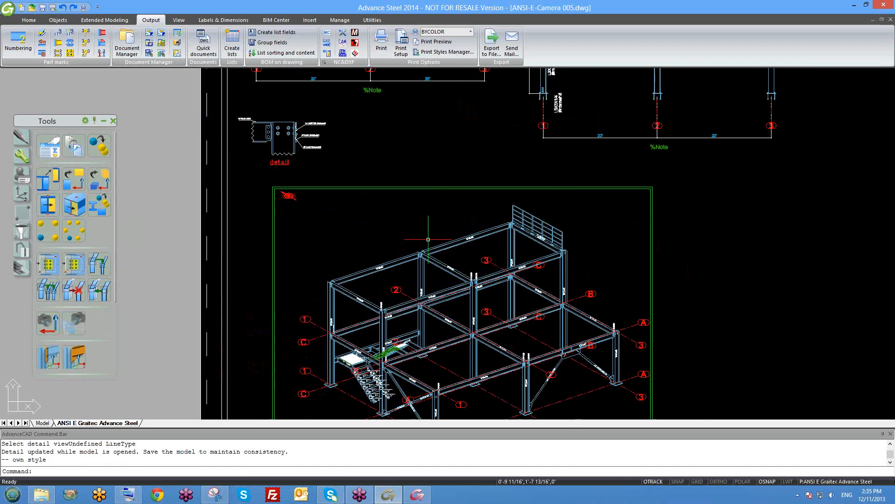
pyautogui.scroll(4, 470, 128)
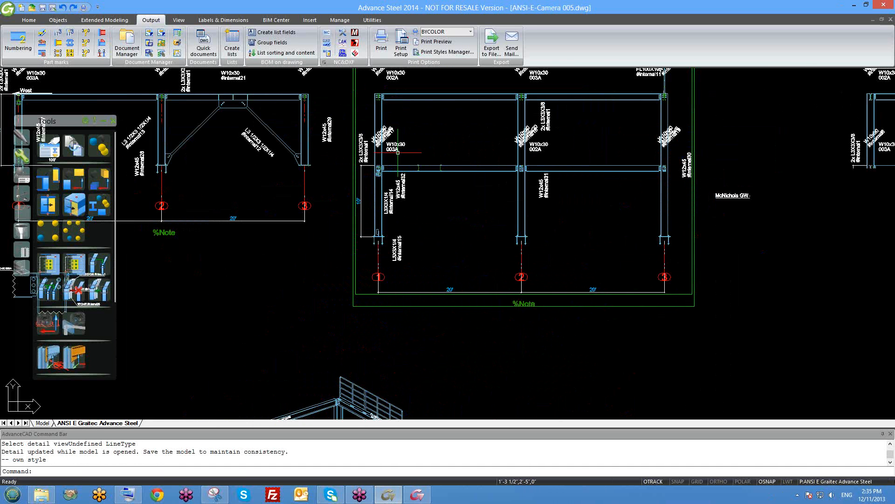
# Step: Save the ANSI-E-Camera 005 drawing and close it to return to the 3D model
pyautogui.scroll(-3, 398, 152)
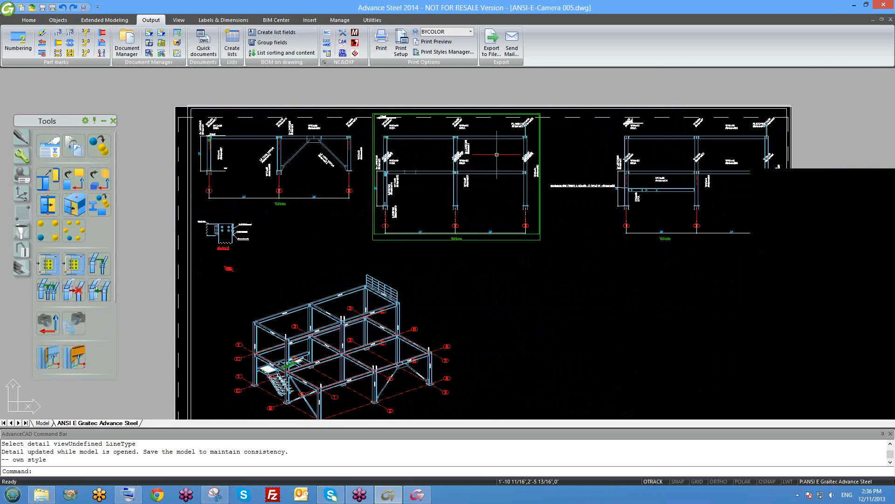
pyautogui.hotkey('ctrl', 's')
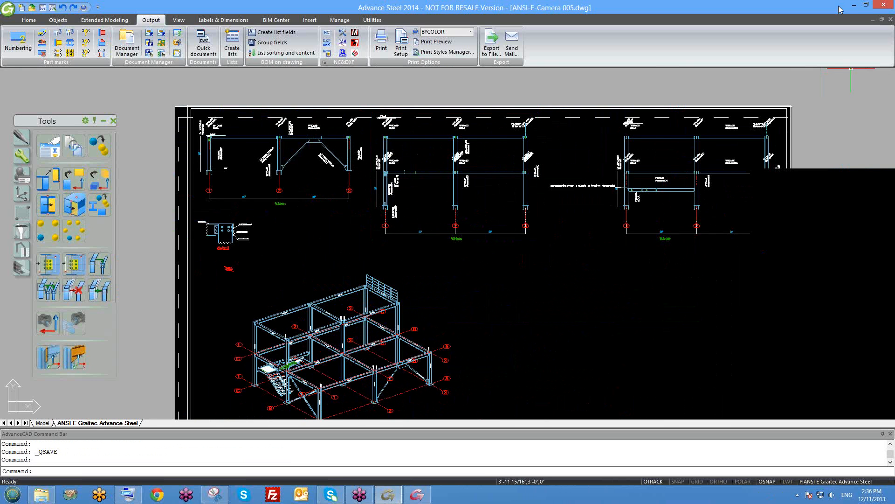
pyautogui.click(891, 20)
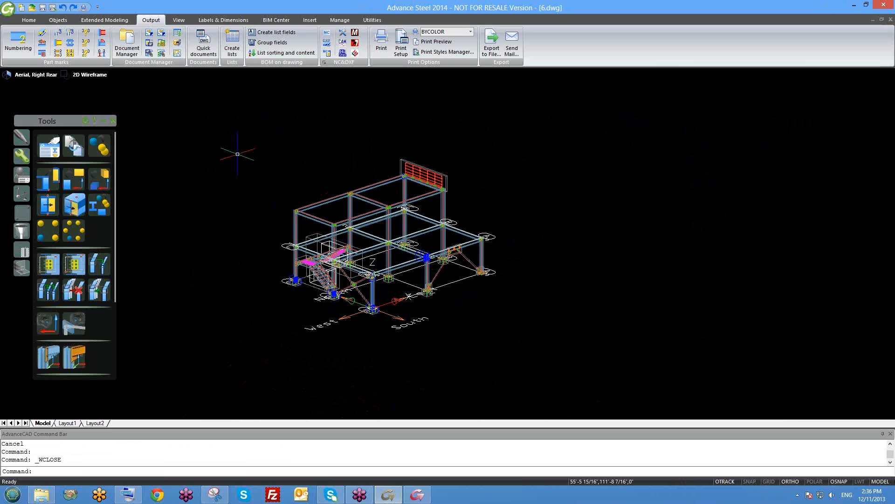
pyautogui.click(198, 42)
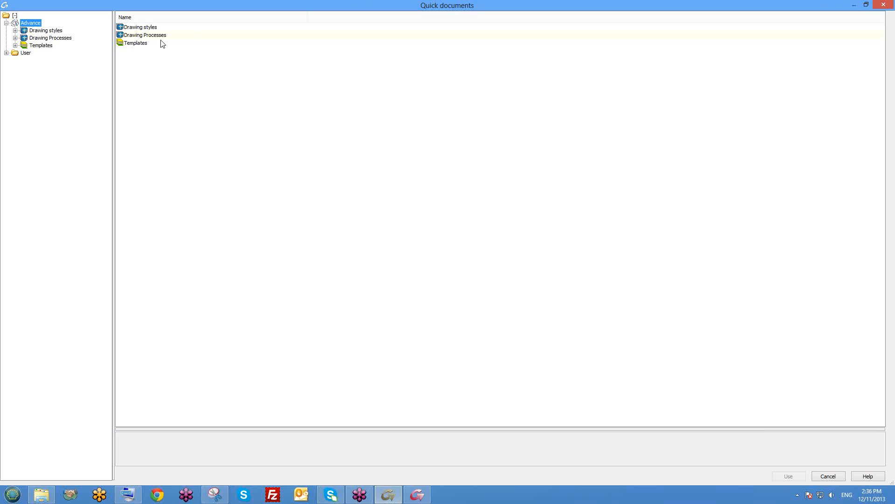
pyautogui.click(892, 9)
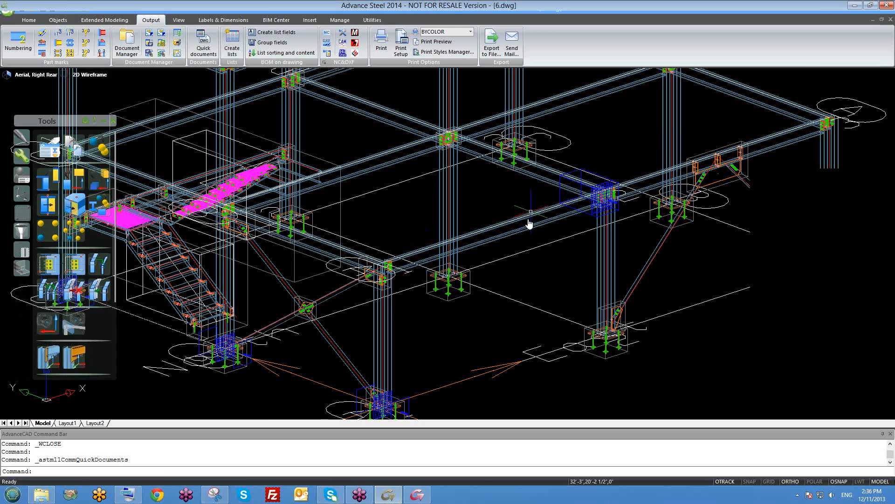
# Step: Move the UCS origin to the bolted gusset connection where the diagonal brace meets the beam and column
pyautogui.scroll(2, 529, 222)
pyautogui.scroll(4, 353, 157)
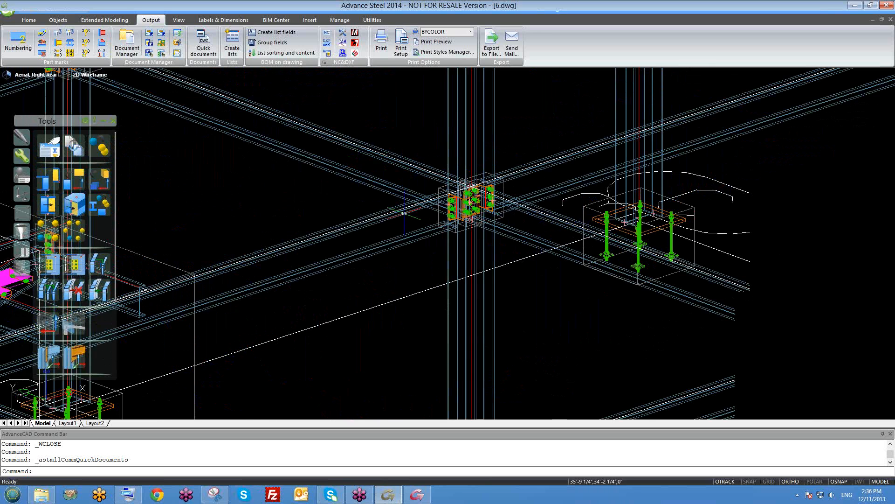
pyautogui.scroll(-5, 420, 280)
pyautogui.scroll(2, 454, 350)
pyautogui.scroll(2, 454, 362)
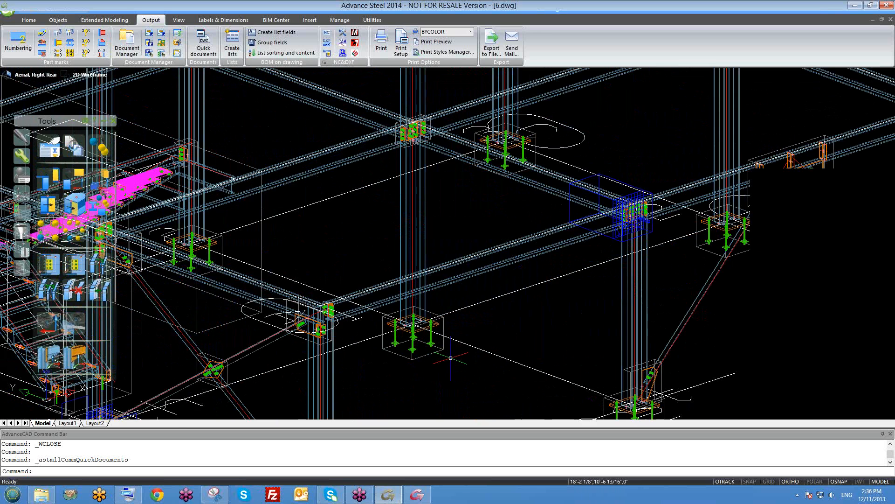
pyautogui.keyDown('shift'); pyautogui.moveTo(457, 374); pyautogui.dragTo(455, 386, button='middle'); pyautogui.keyUp('shift')
pyautogui.scroll(-6, 381, 362)
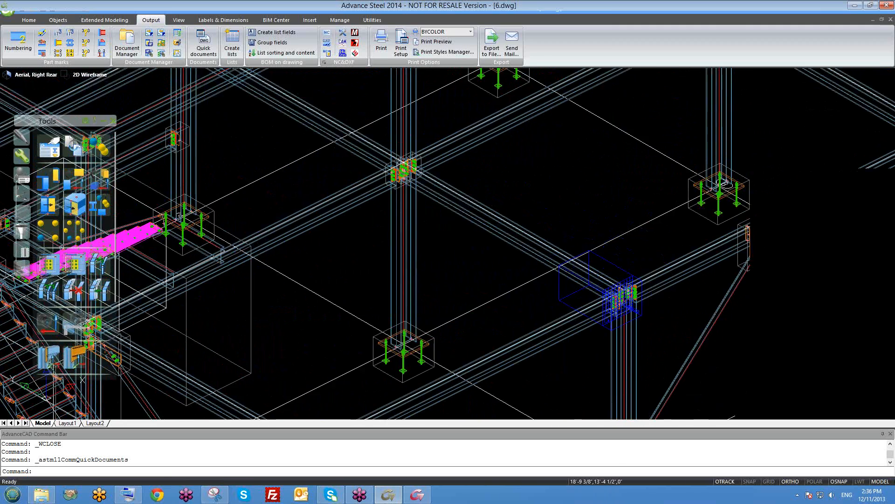
pyautogui.keyDown('shift'); pyautogui.moveTo(381, 362); pyautogui.dragTo(511, 348, button='middle'); pyautogui.keyUp('shift')
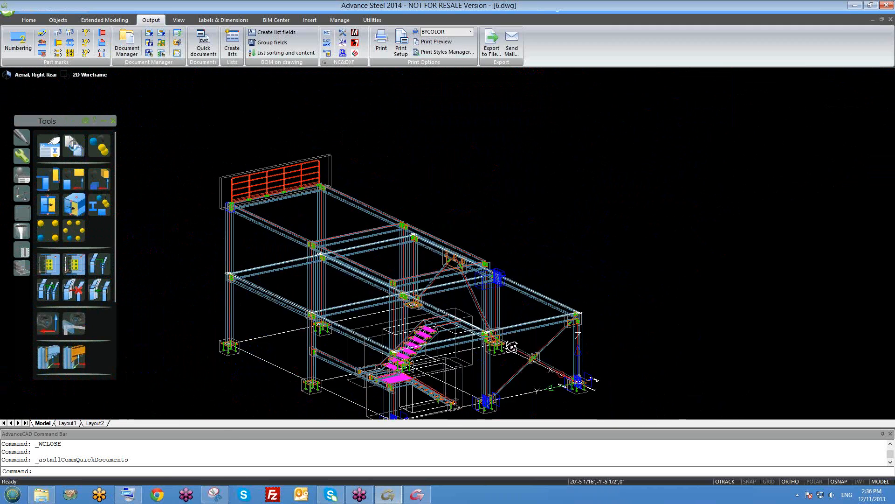
pyautogui.scroll(10, 574, 347)
pyautogui.scroll(-2, 537, 215)
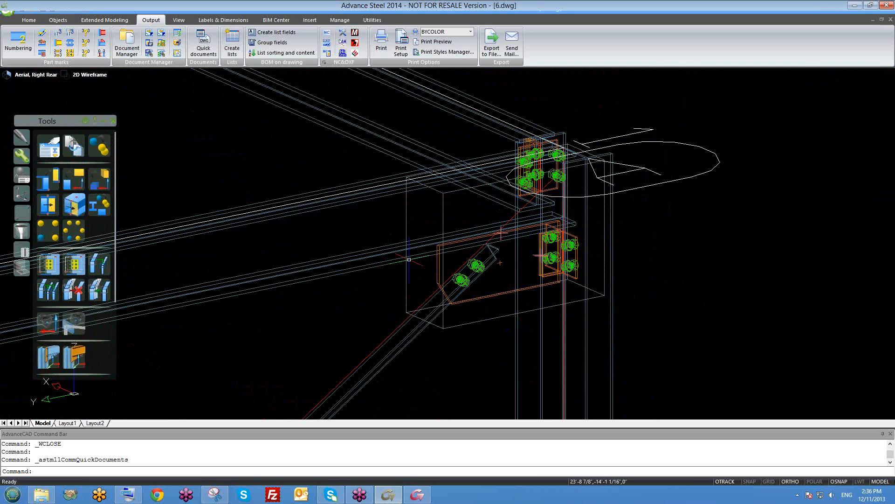
pyautogui.click(21, 212)
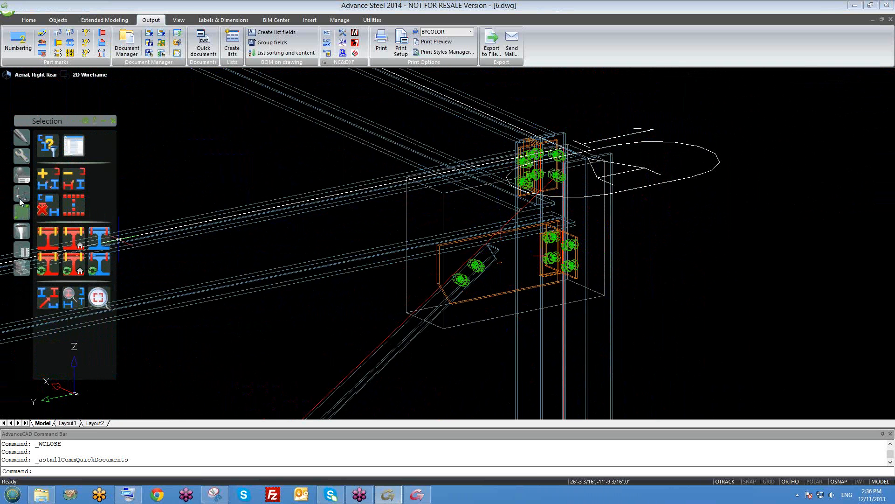
pyautogui.click(19, 197)
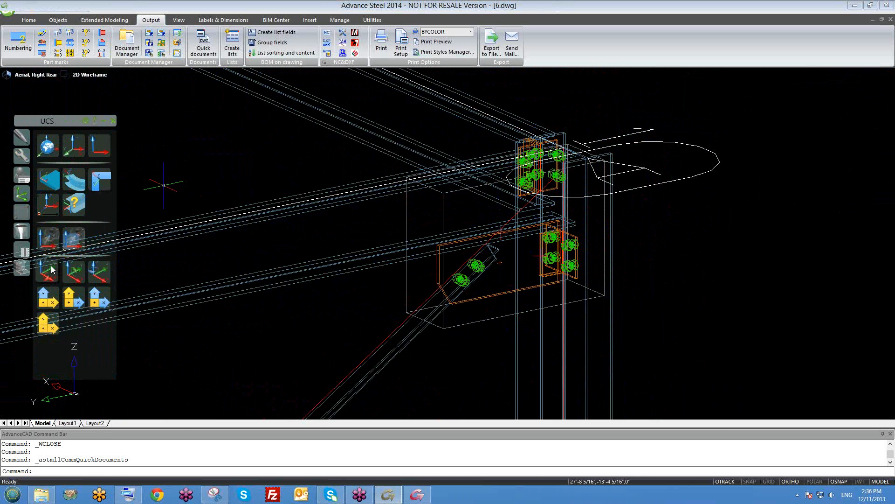
pyautogui.click(48, 205)
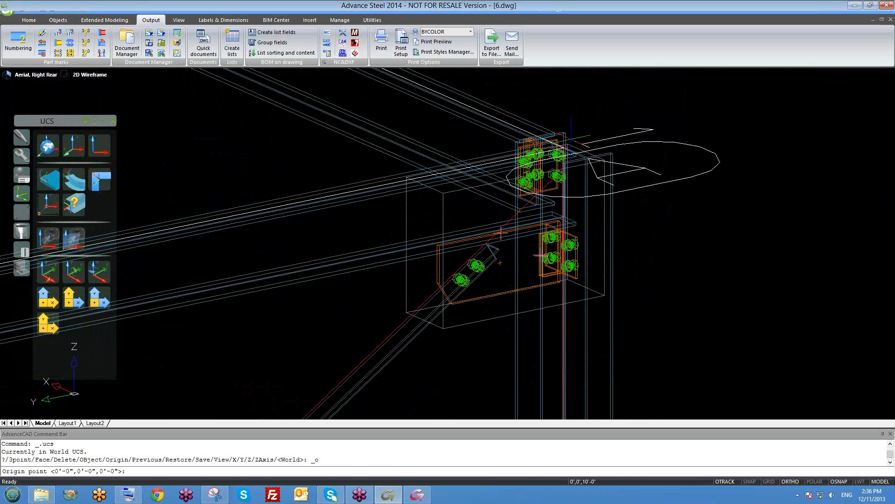
# Step: Place the UCS origin at the top of the column at the beam connection and align the UCS to the current view
pyautogui.click(568, 148)
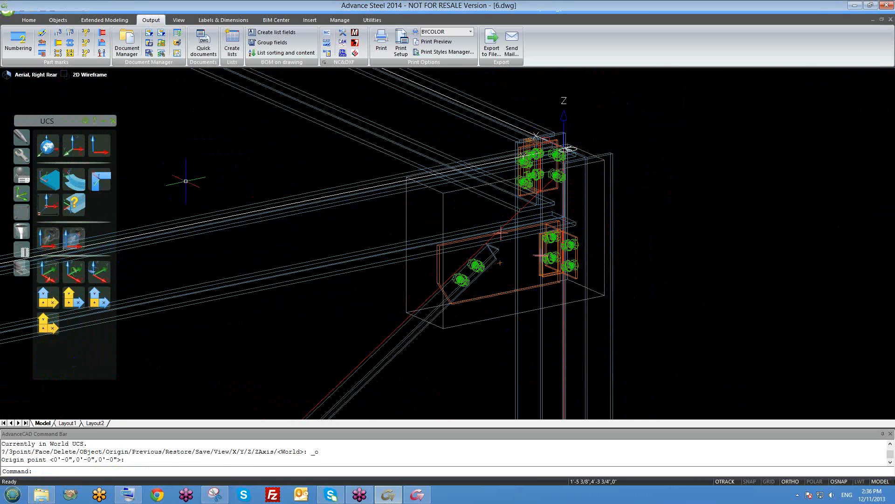
pyautogui.click(103, 149)
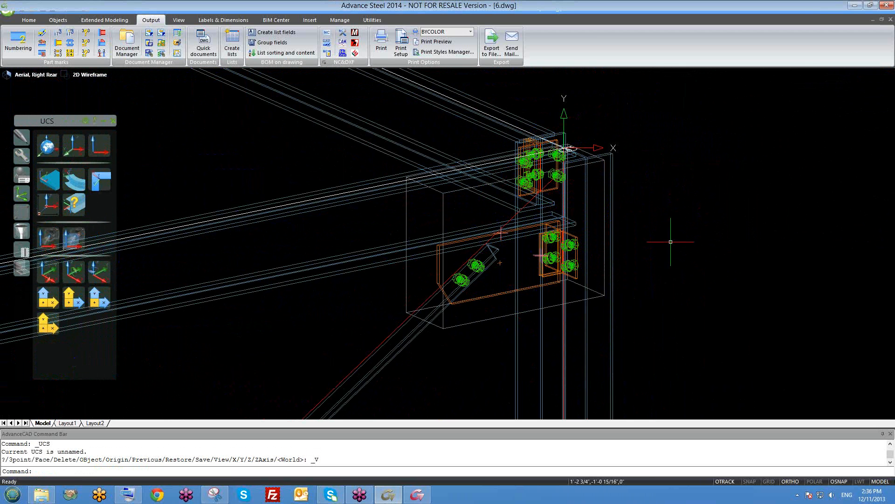
pyautogui.scroll(-2, 426, 231)
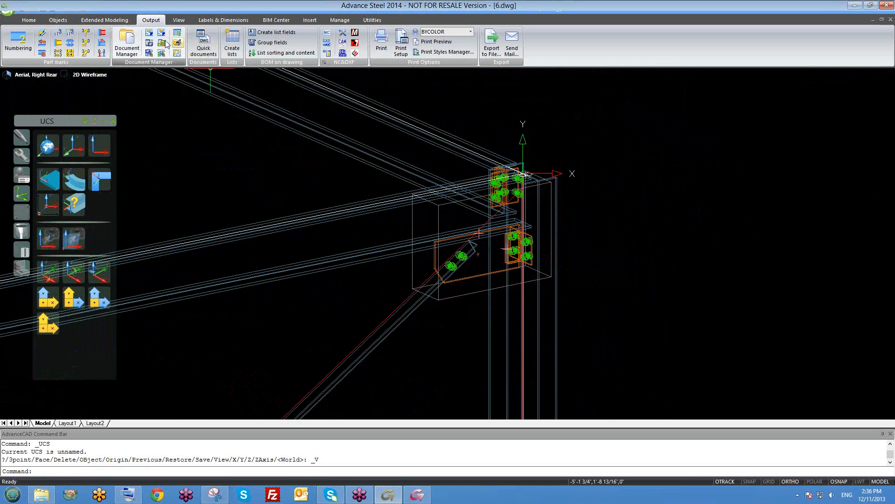
# Step: Open Quick Documents and look through the Advance drawing styles, including the Elevation category
pyautogui.click(201, 49)
pyautogui.click(18, 38)
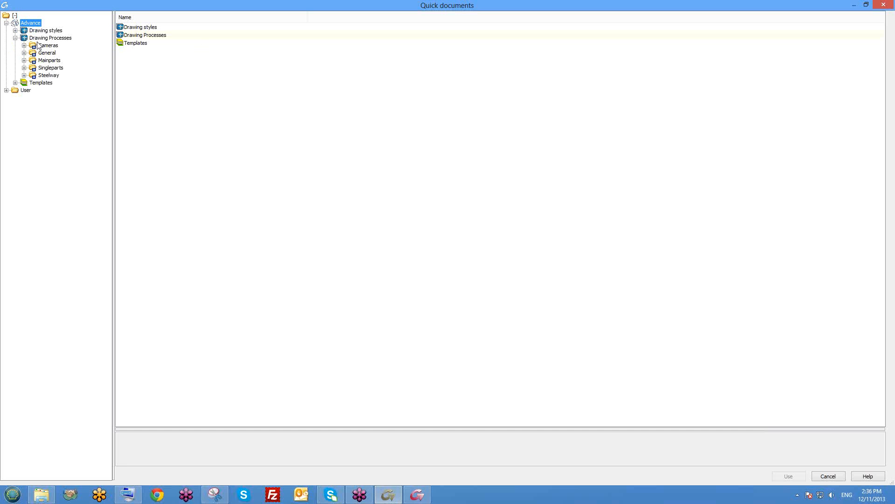
pyautogui.doubleClick(26, 39)
pyautogui.doubleClick(38, 33)
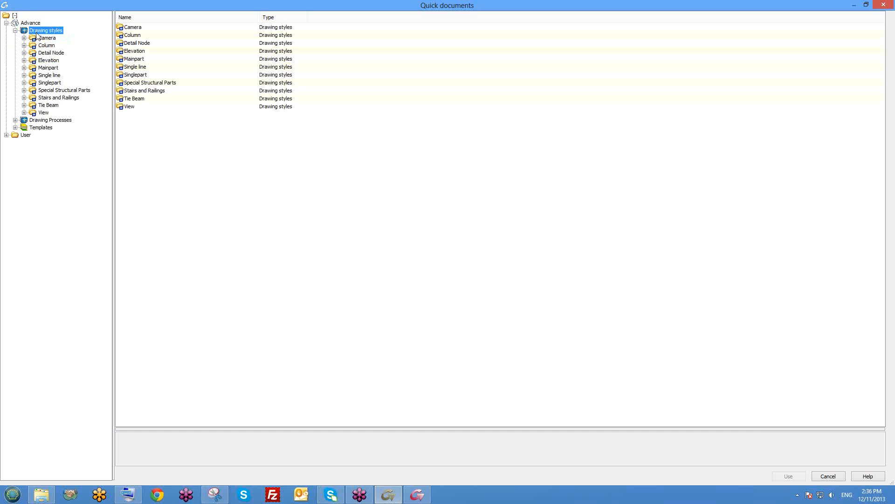
pyautogui.doubleClick(48, 61)
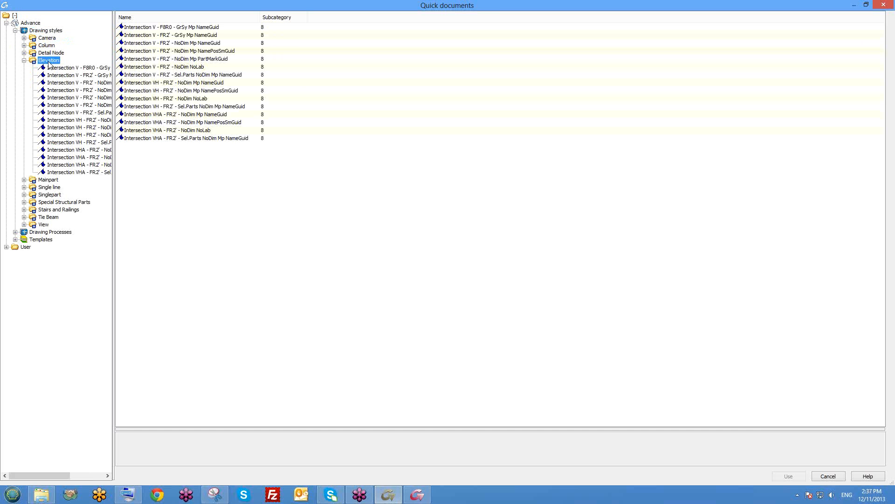
pyautogui.doubleClick(31, 61)
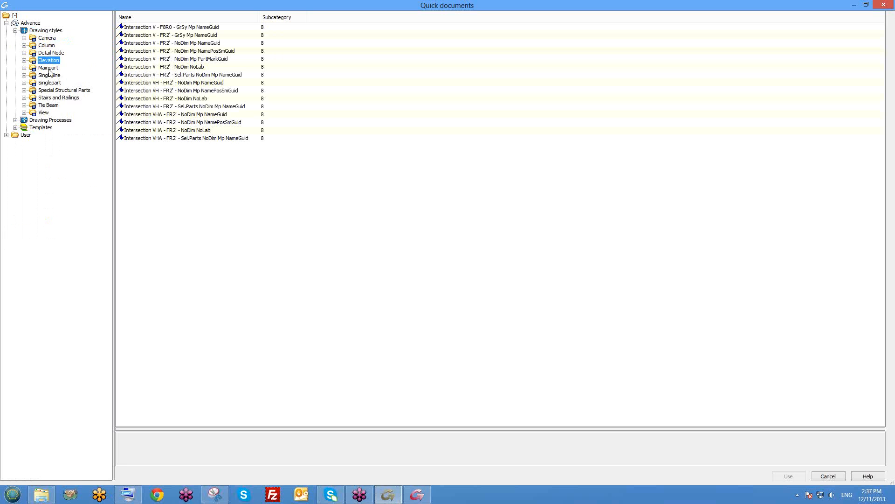
pyautogui.click(15, 31)
pyautogui.click(16, 31)
# Step: Expand the User drawing styles down to the Detail Node category and widen the tree to show the full style names
pyautogui.click(25, 55)
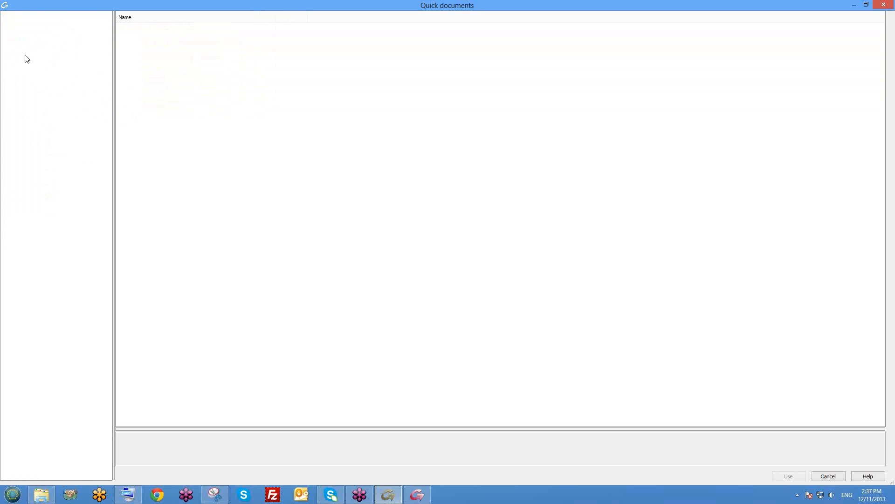
pyautogui.click(45, 61)
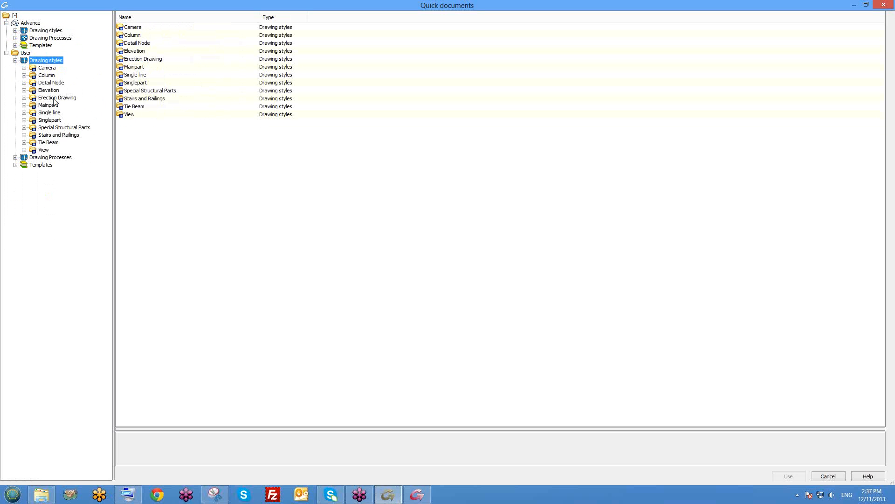
pyautogui.click(62, 98)
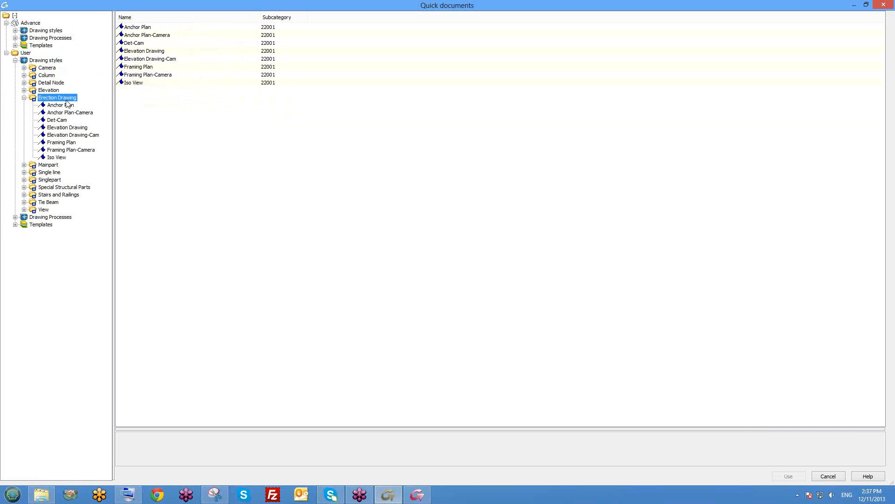
pyautogui.click(52, 83)
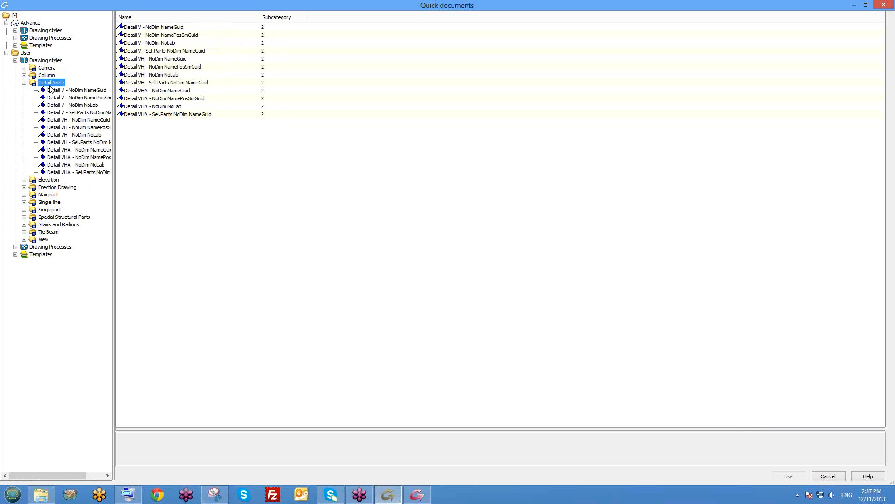
pyautogui.moveTo(113, 134); pyautogui.dragTo(187, 134)
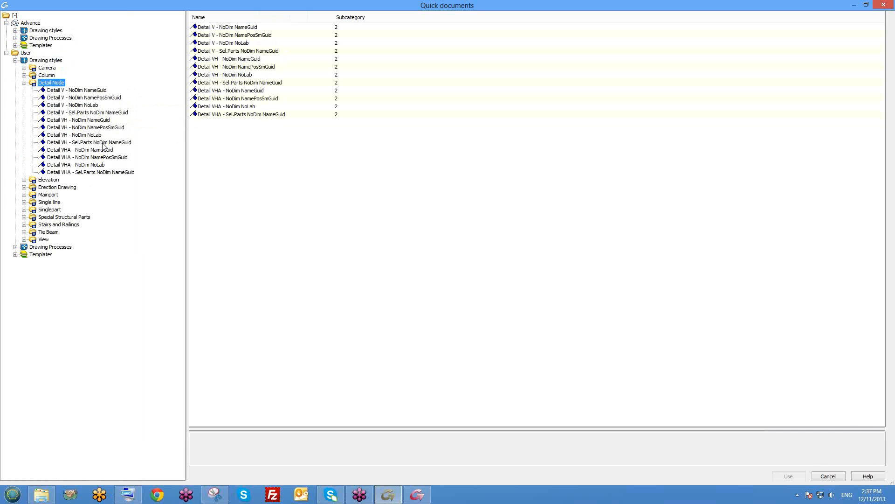
# Step: Examine the previews and descriptions of the first three Detail V styles, checking view type, dimensioning and part labels
pyautogui.click(79, 106)
pyautogui.press('Up')
pyautogui.press('Up')
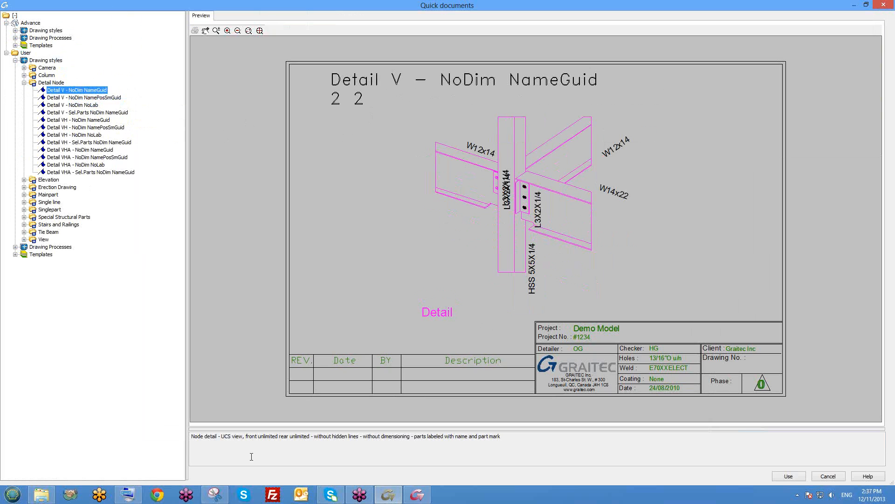
pyautogui.moveTo(208, 437); pyautogui.dragTo(236, 437)
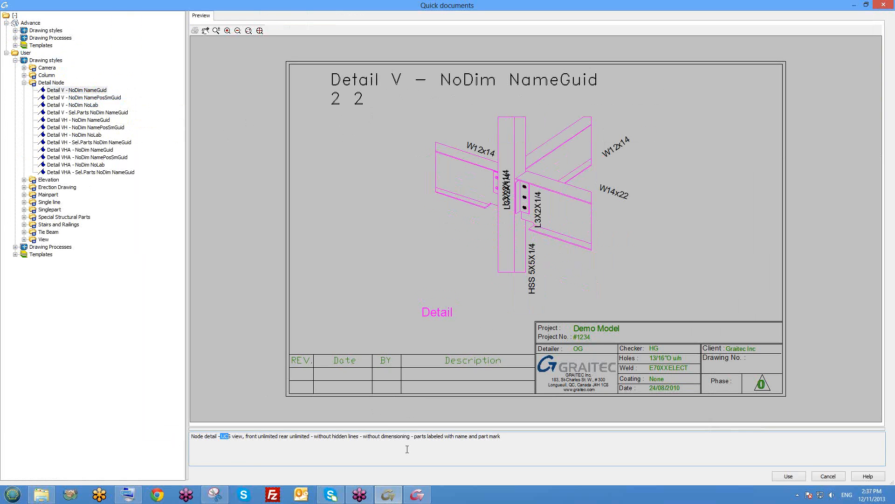
pyautogui.moveTo(392, 437); pyautogui.dragTo(468, 436)
pyautogui.click(471, 437)
pyautogui.click(113, 98)
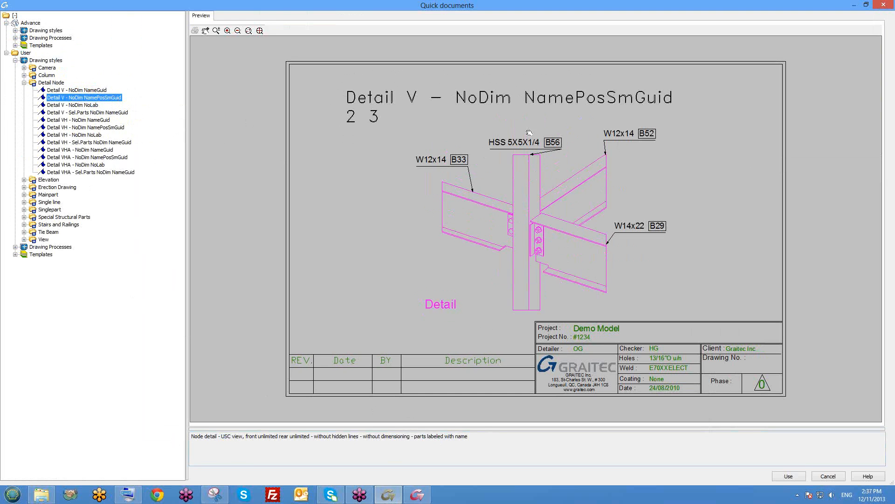
pyautogui.click(70, 105)
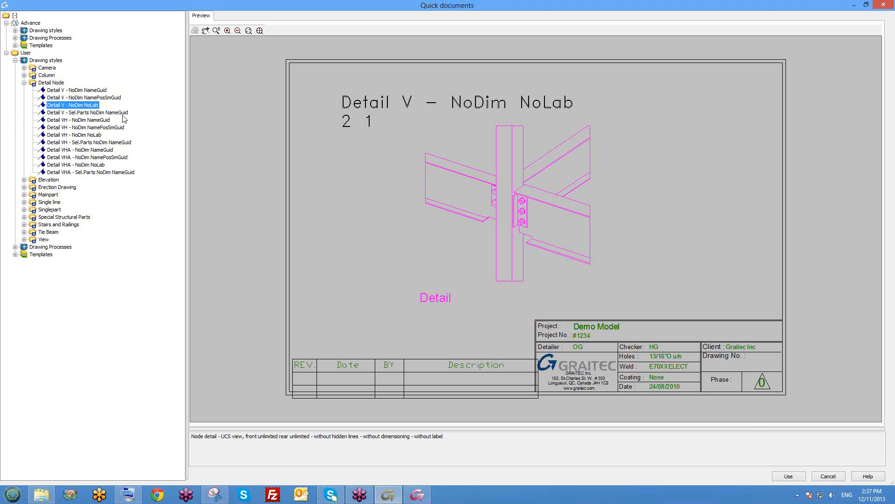
# Step: Compare the previews of the VH and VHA detail node styles with the Detail V styles
pyautogui.click(98, 127)
pyautogui.click(95, 142)
pyautogui.click(94, 172)
pyautogui.click(96, 150)
pyautogui.click(95, 134)
pyautogui.click(95, 127)
pyautogui.click(94, 112)
pyautogui.click(94, 106)
pyautogui.click(91, 98)
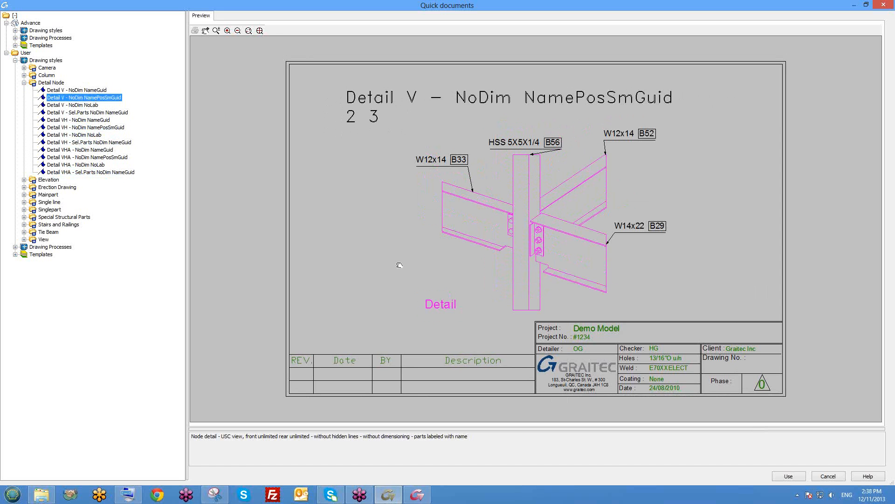
pyautogui.click(72, 91)
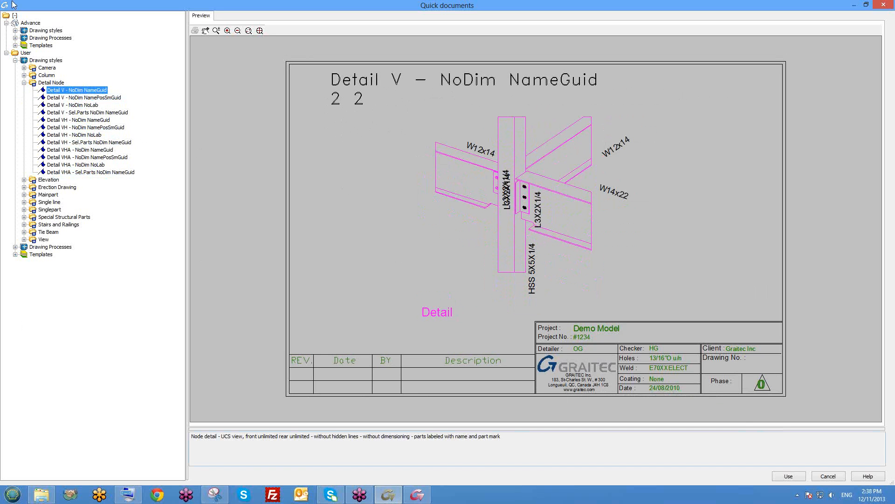
# Step: Use the Detail V - Sel.Parts NoDim NameGuid style for the new detail
pyautogui.click(81, 105)
pyautogui.click(83, 113)
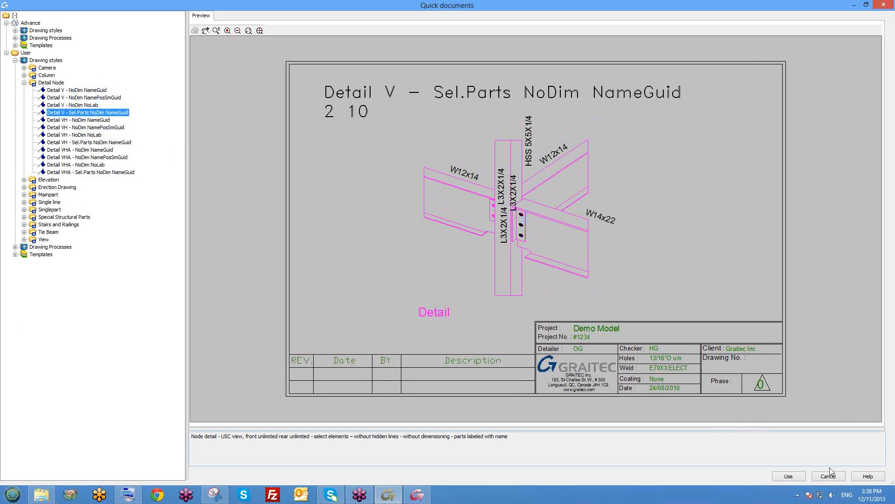
pyautogui.click(794, 480)
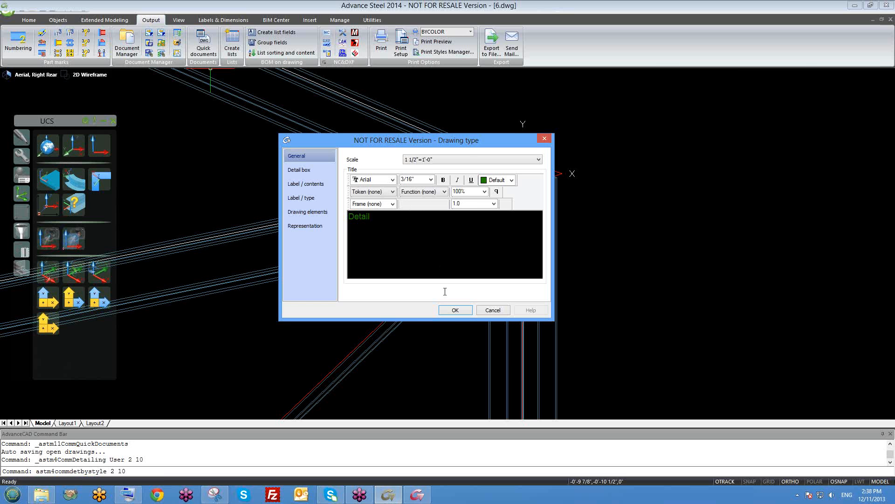
# Step: Set the detail's scale to 3/4"=1'-0" and accept the drawing type settings
pyautogui.click(431, 160)
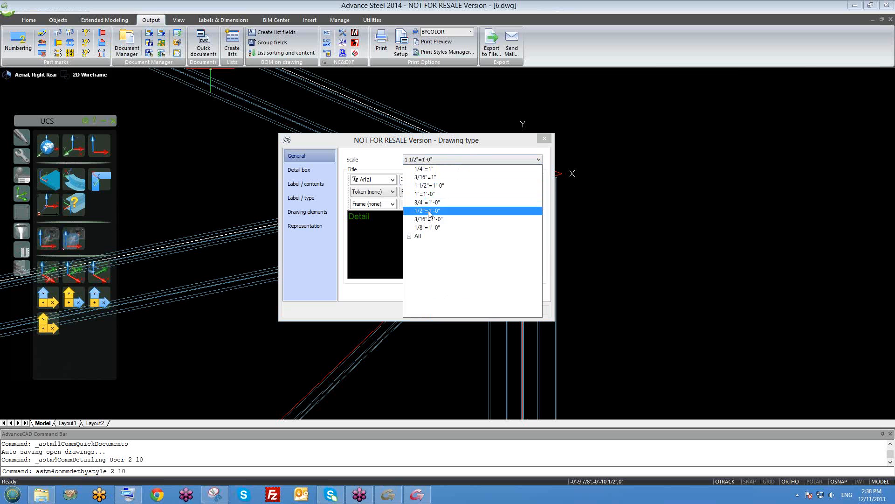
pyautogui.click(420, 236)
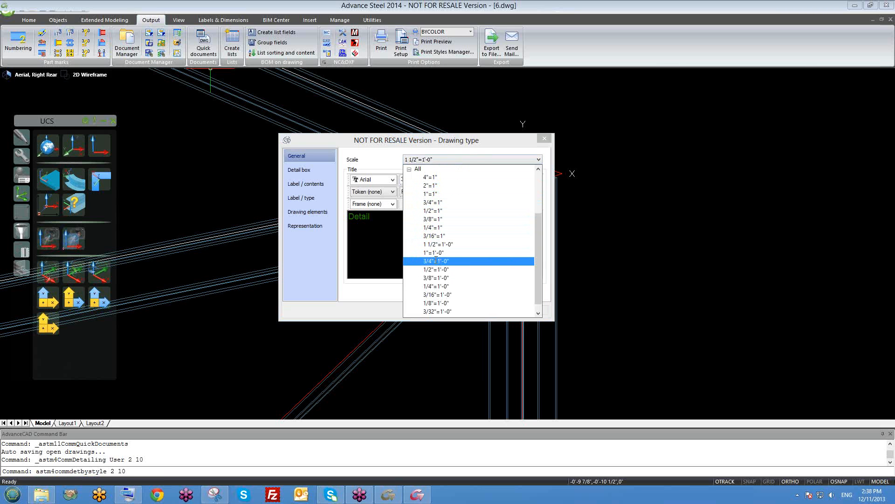
pyautogui.click(442, 262)
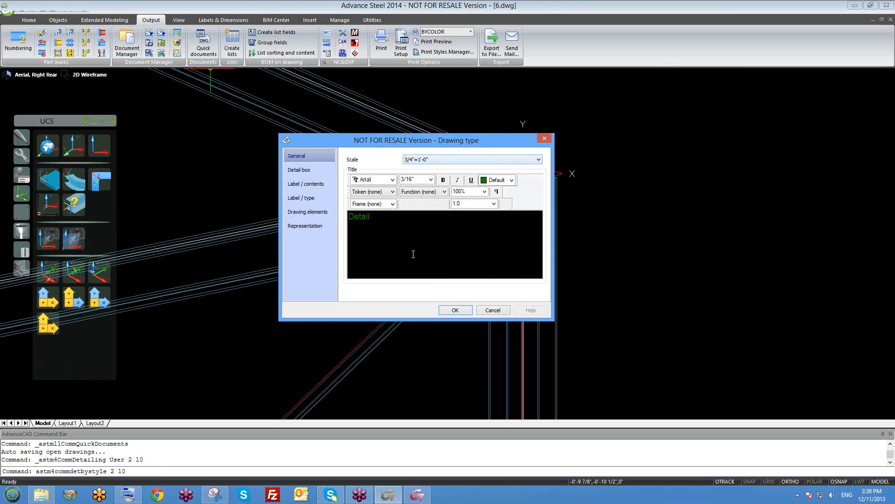
pyautogui.click(454, 311)
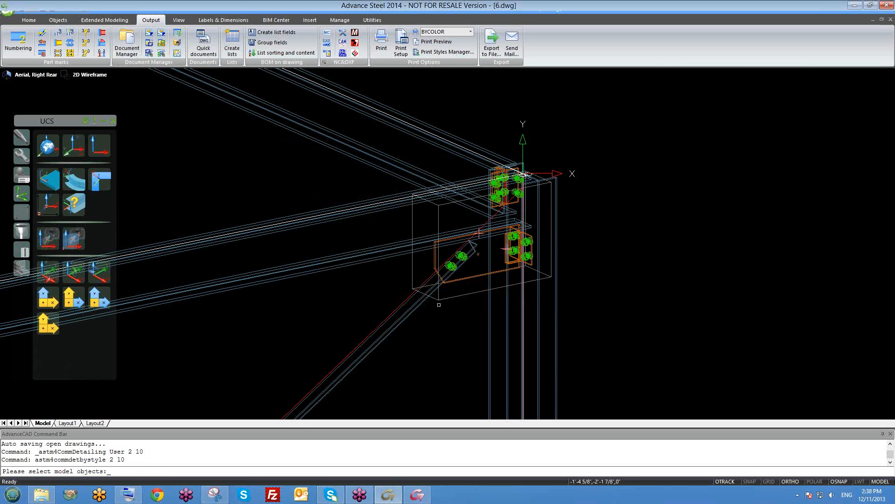
# Step: Select the model objects of the beam, column and brace connection with a window around the joint
pyautogui.click(351, 165)
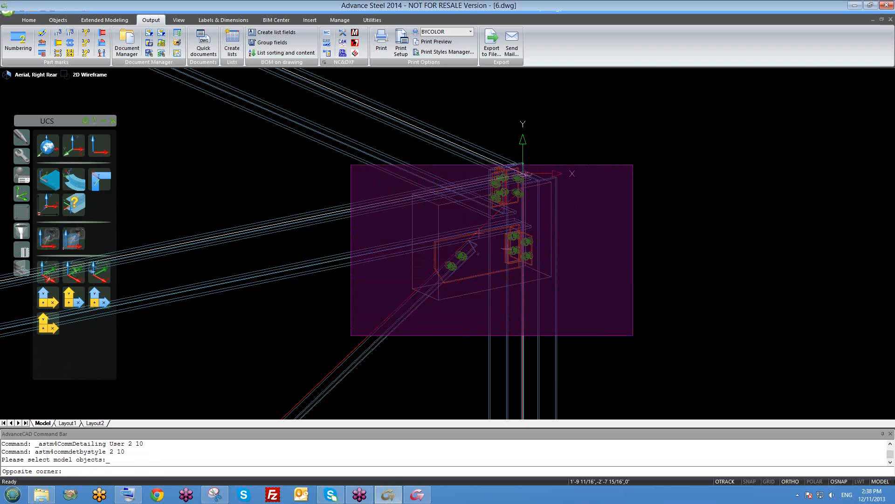
pyautogui.click(633, 335)
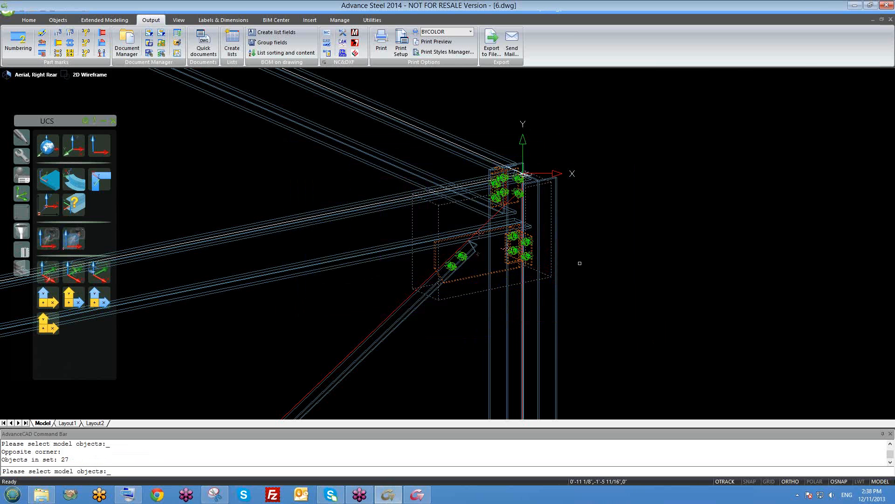
pyautogui.press('Return')
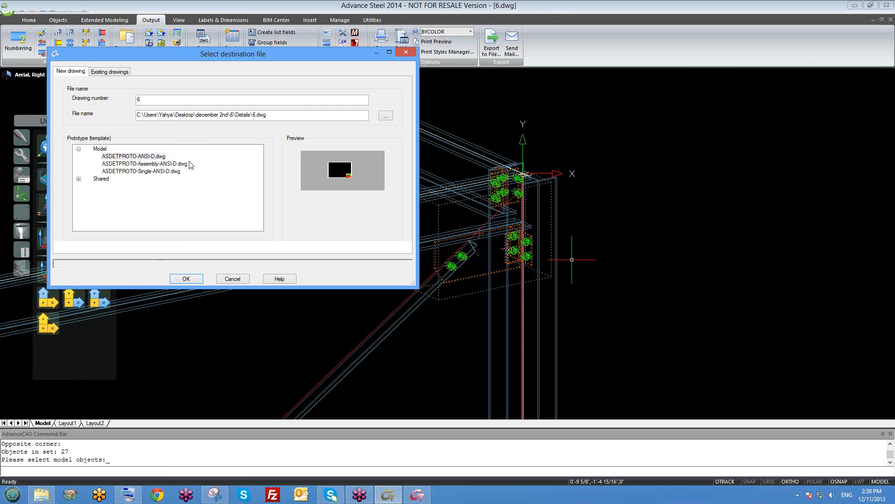
# Step: Choose the existing drawing ANSI-E-Camera 005.dwg as the destination for the detail
pyautogui.click(115, 74)
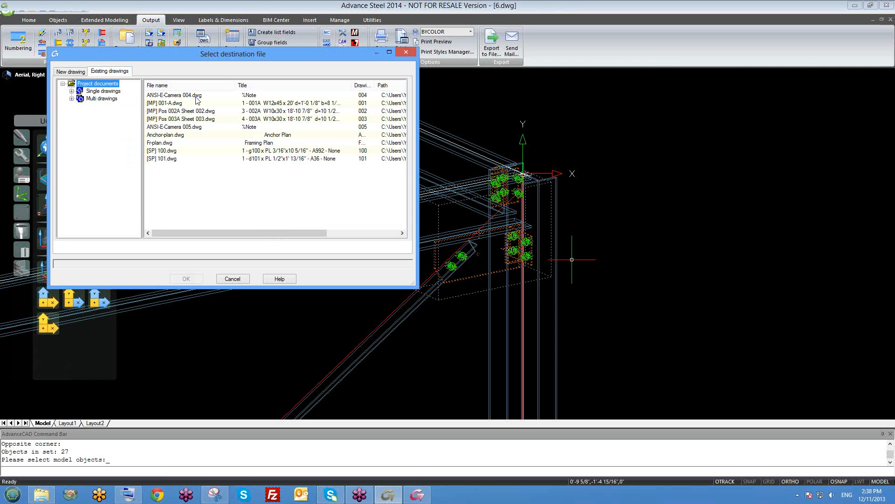
pyautogui.click(177, 127)
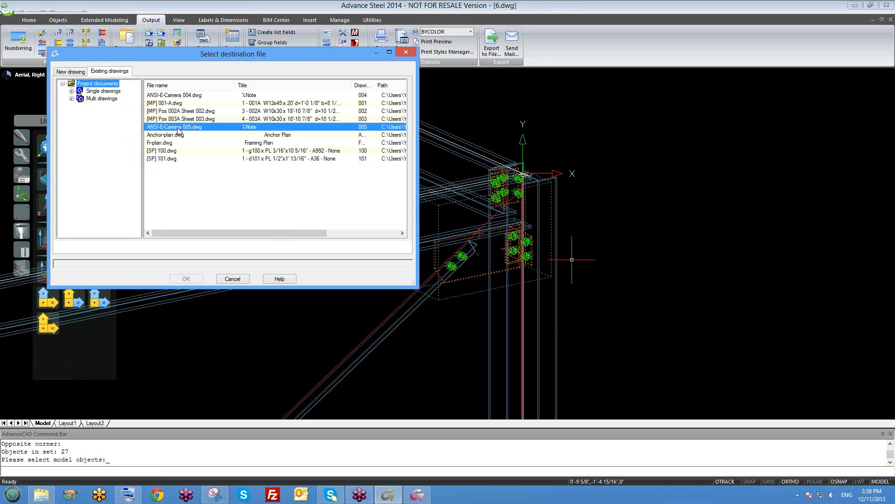
pyautogui.click(189, 279)
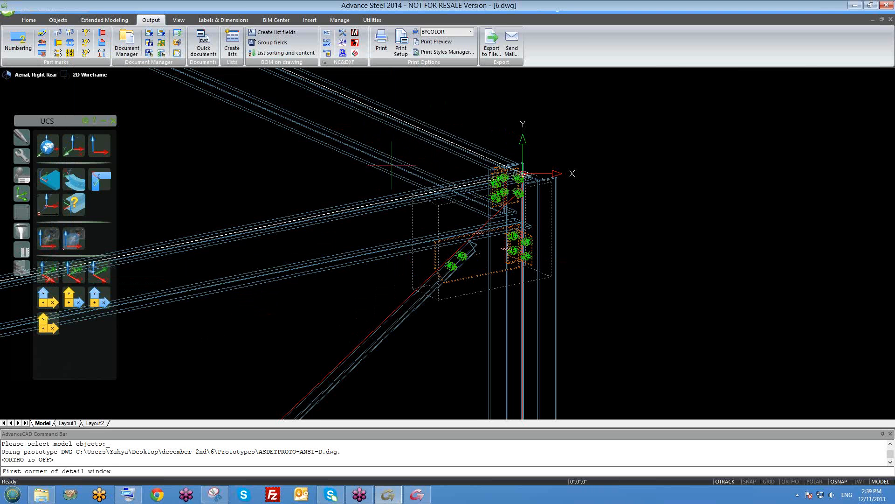
# Step: Define the detail window around the beam, column and brace joint with two opposite corners to create the detail
pyautogui.scroll(-2, 362, 156)
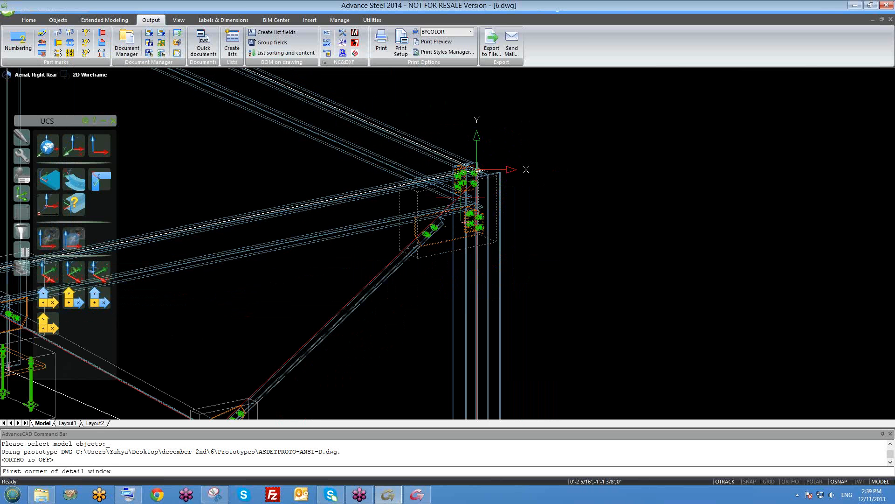
pyautogui.click(369, 109)
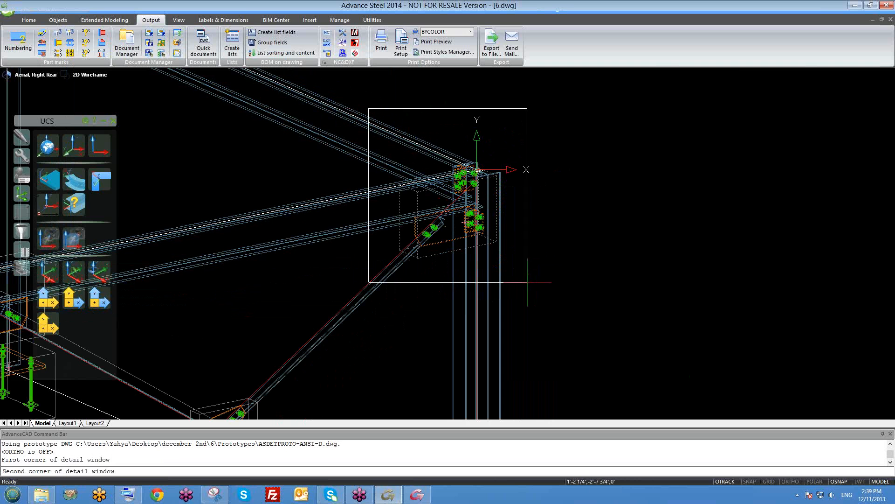
pyautogui.press('F8')
pyautogui.click(527, 282)
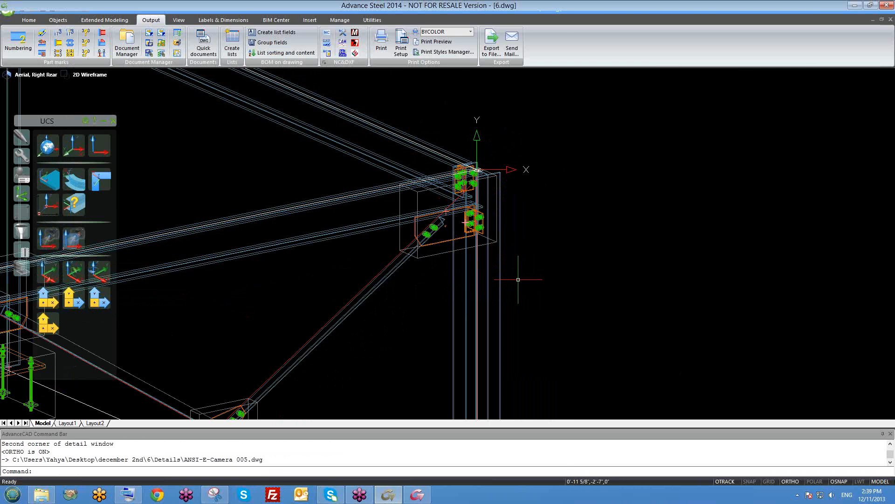
# Step: Open the drawing ANSI-E-Camera 005.dwg from the Document Manager
pyautogui.click(127, 44)
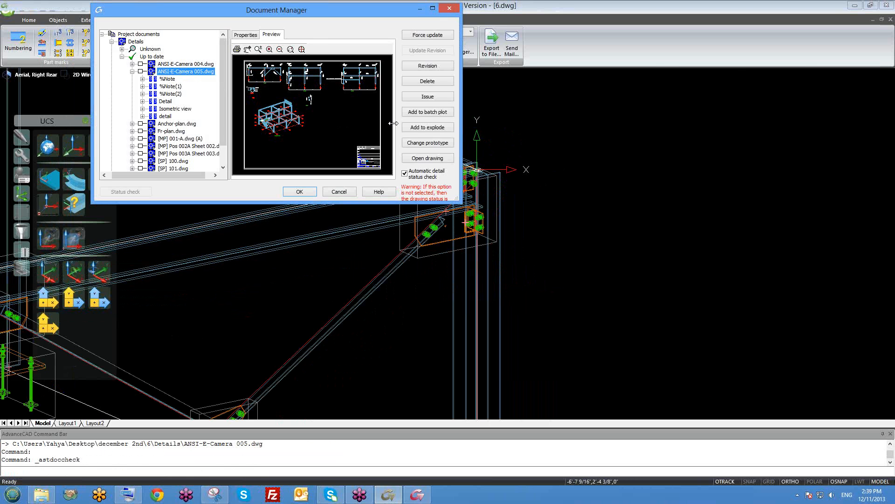
pyautogui.doubleClick(161, 72)
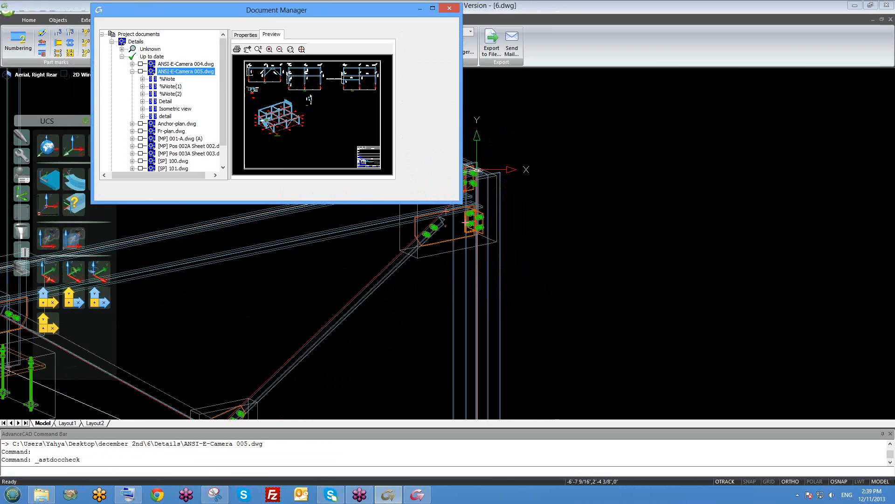
# Step: Inspect the new detail's view properties without changing them, and close ANSI-E-Camera 005.dwg without saving
pyautogui.scroll(5, 436, 223)
pyautogui.scroll(-1, 436, 223)
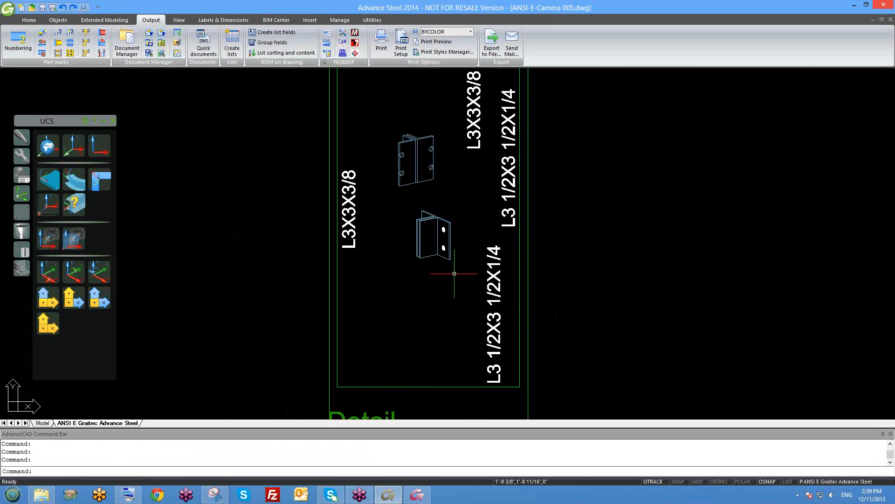
pyautogui.scroll(-2, 434, 310)
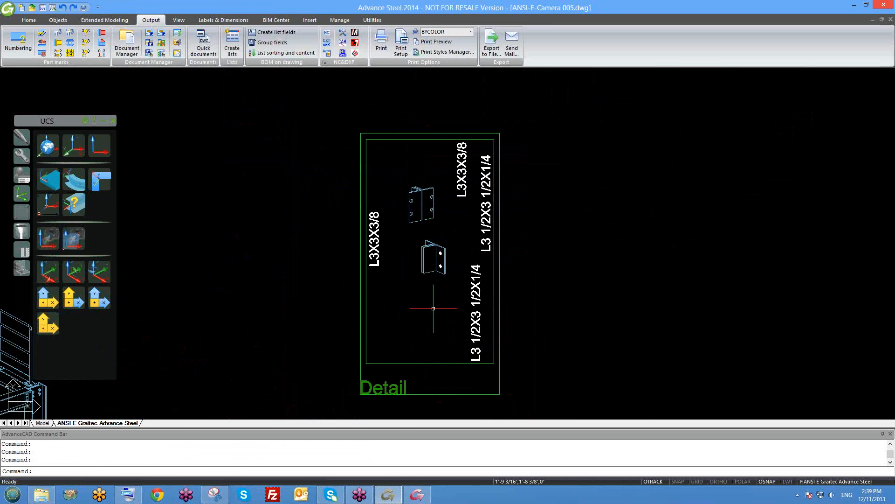
pyautogui.doubleClick(428, 363)
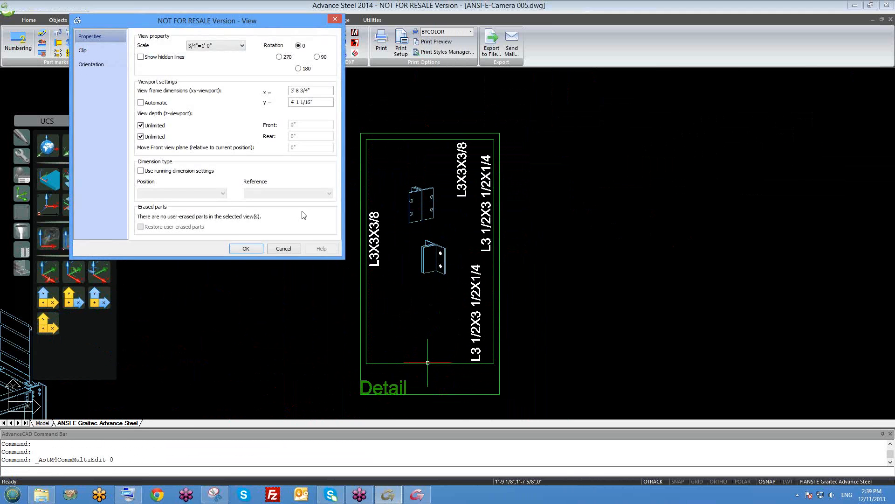
pyautogui.click(124, 52)
pyautogui.click(90, 36)
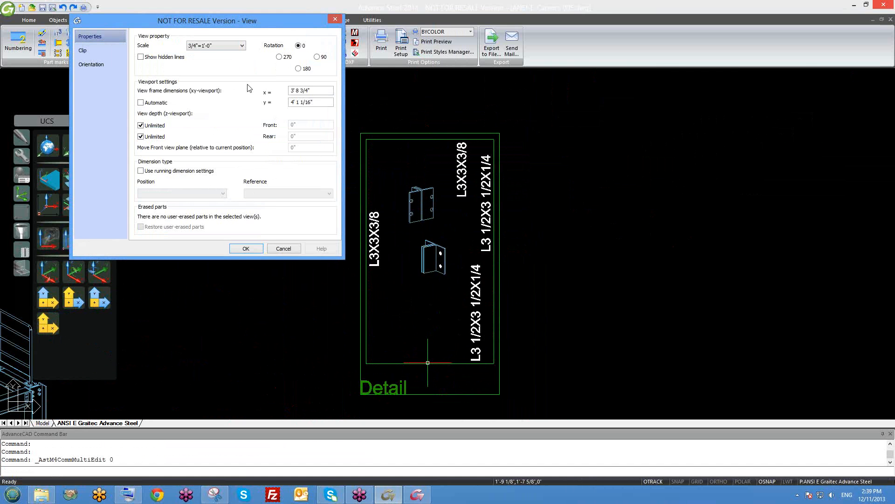
pyautogui.click(335, 19)
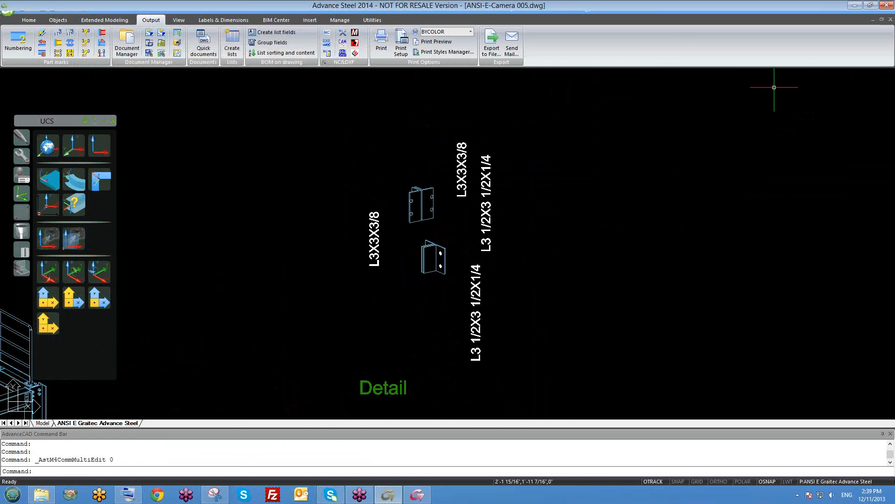
pyautogui.click(891, 20)
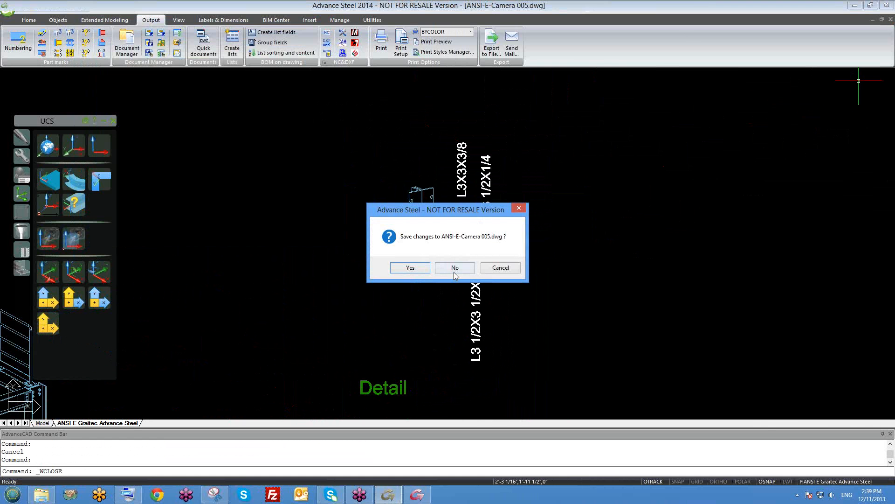
pyautogui.click(454, 268)
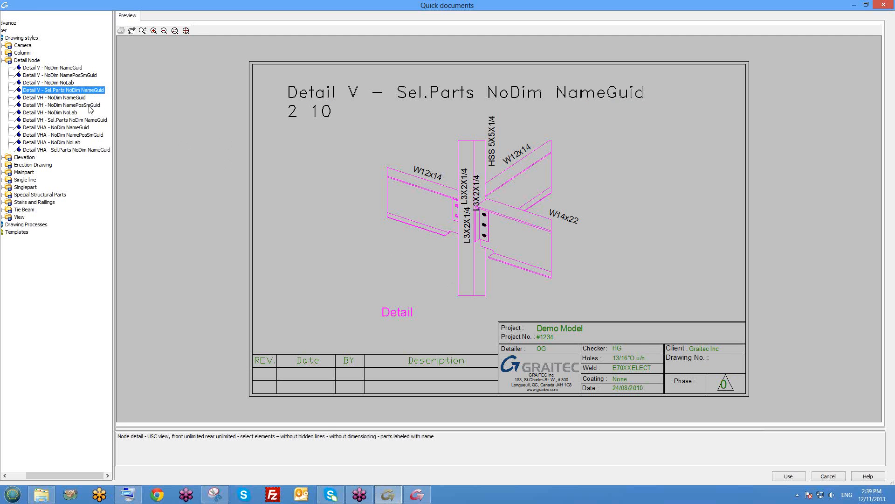
# Step: Start a node detail with the Detail V - NoDim NameGuid drawing style and accept its drawing type settings
pyautogui.click(88, 106)
pyautogui.click(54, 97)
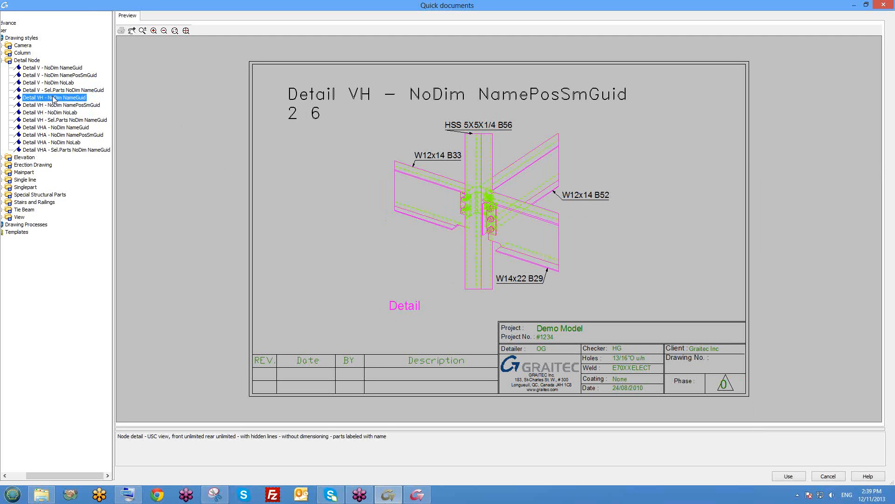
pyautogui.click(62, 69)
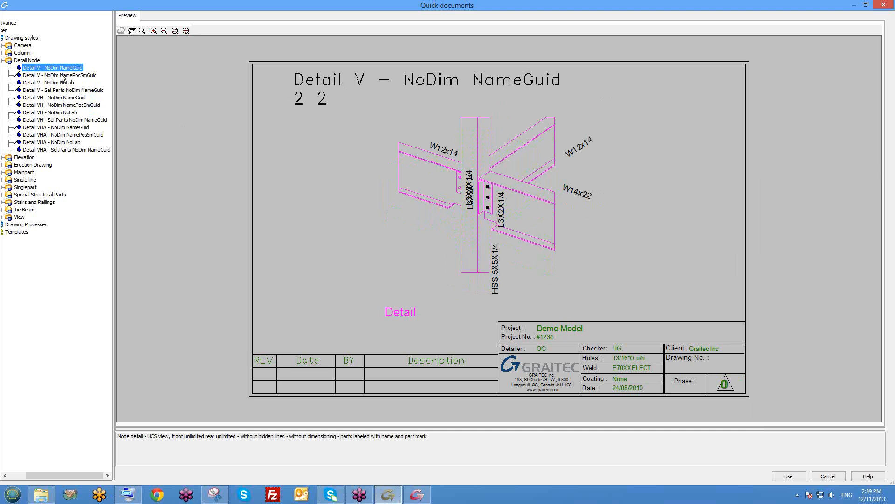
pyautogui.click(783, 476)
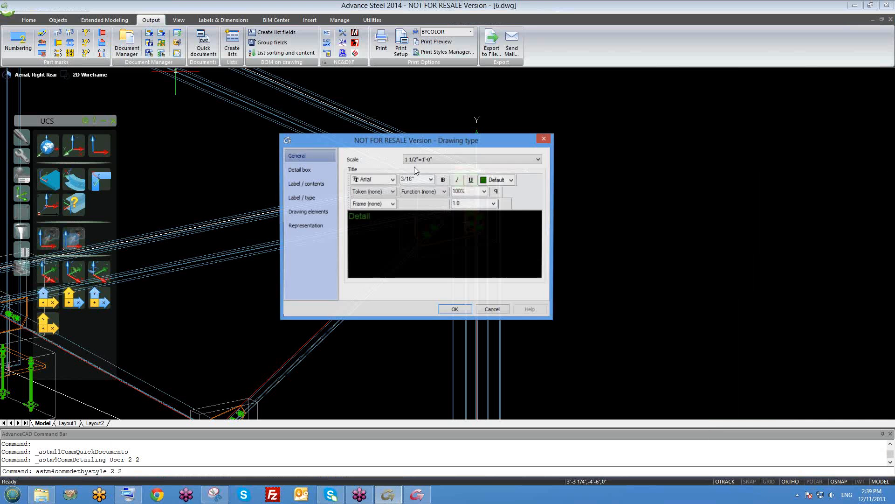
pyautogui.click(449, 312)
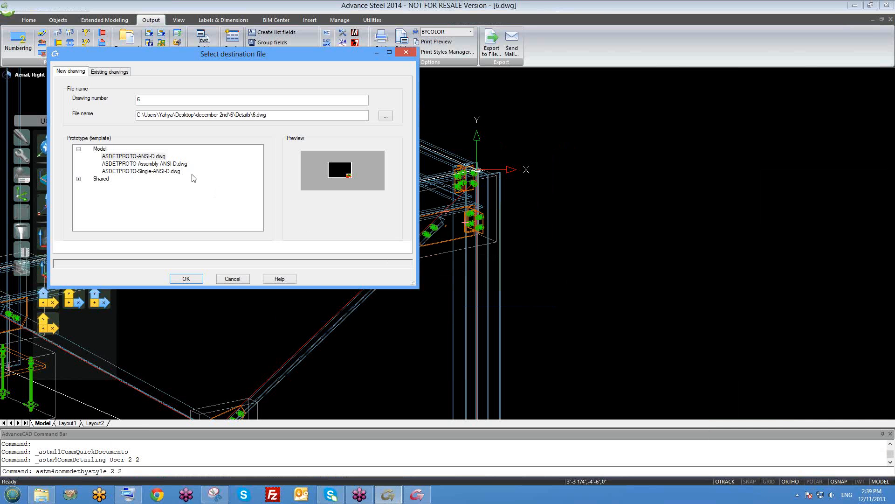
# Step: Choose the existing drawing ANSI-E-Camera 005.dwg as the destination for the NameGuid detail
pyautogui.click(124, 71)
pyautogui.click(181, 119)
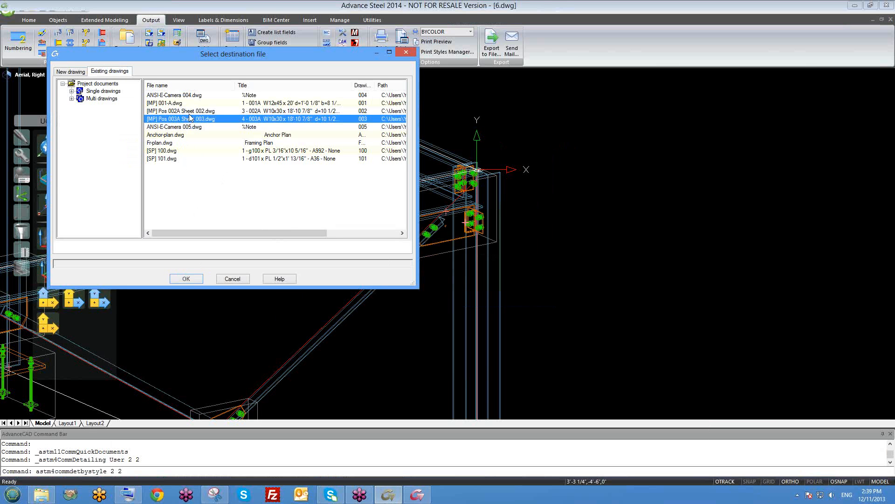
pyautogui.click(193, 111)
pyautogui.click(192, 127)
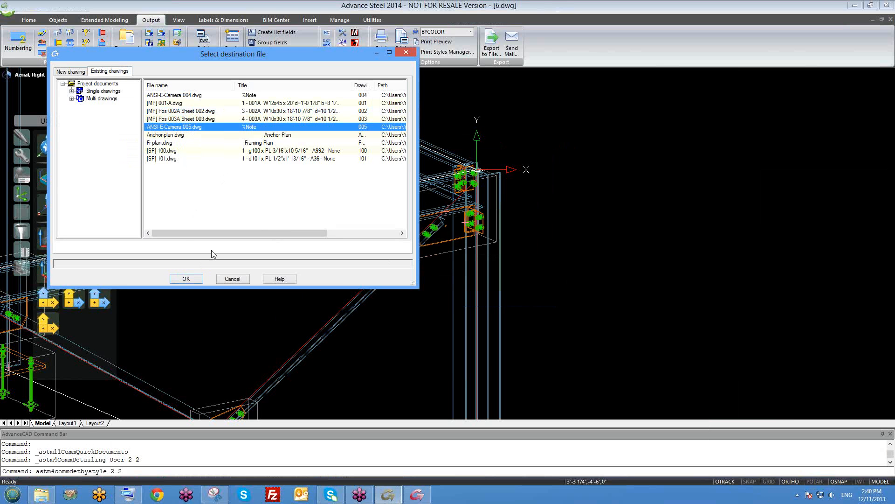
pyautogui.click(187, 279)
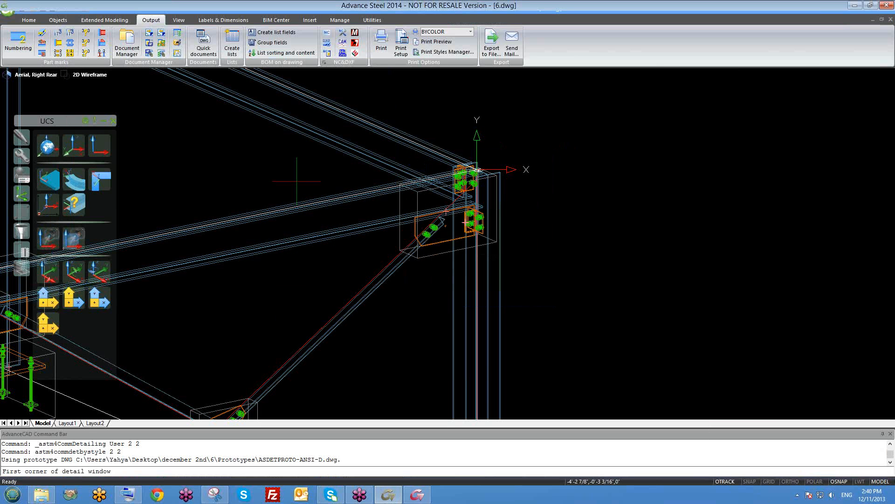
# Step: Define the detail window around the upper beam, column and brace joint with two opposite corners
pyautogui.click(360, 138)
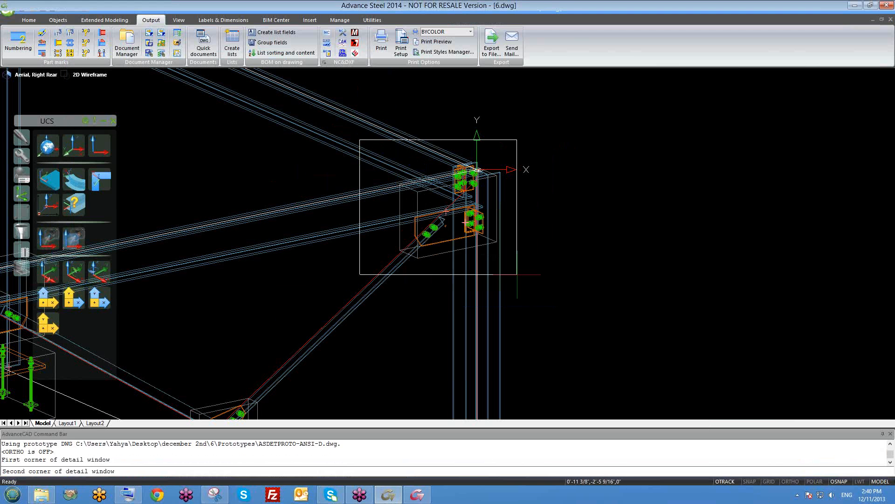
pyautogui.press('F8')
pyautogui.click(539, 290)
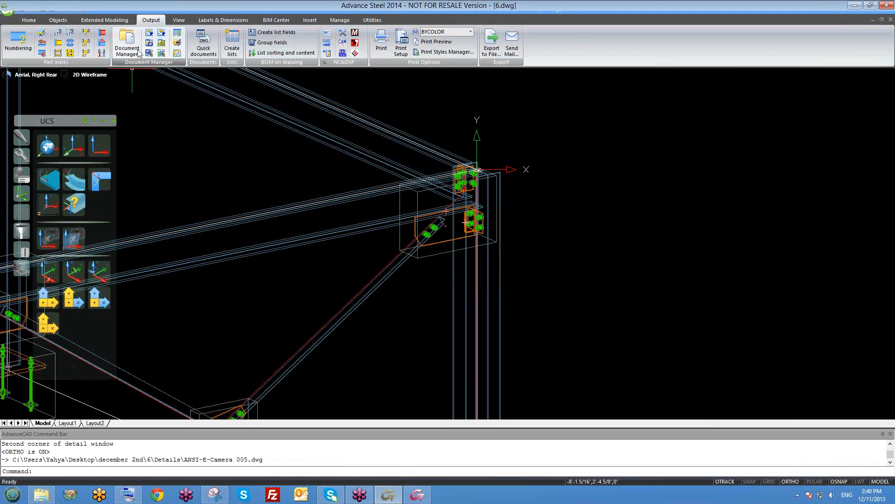
# Step: Open ANSI-E-Camera 005.dwg from the Document Manager to view the added detail
pyautogui.click(127, 44)
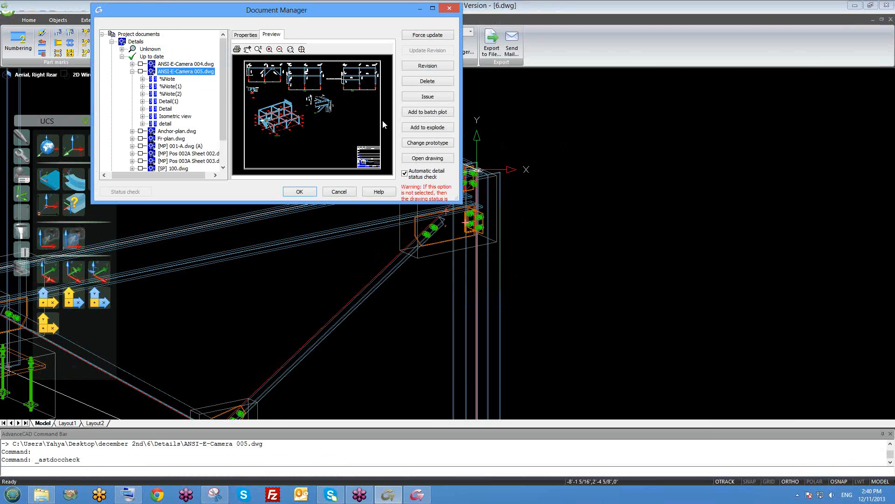
pyautogui.click(427, 35)
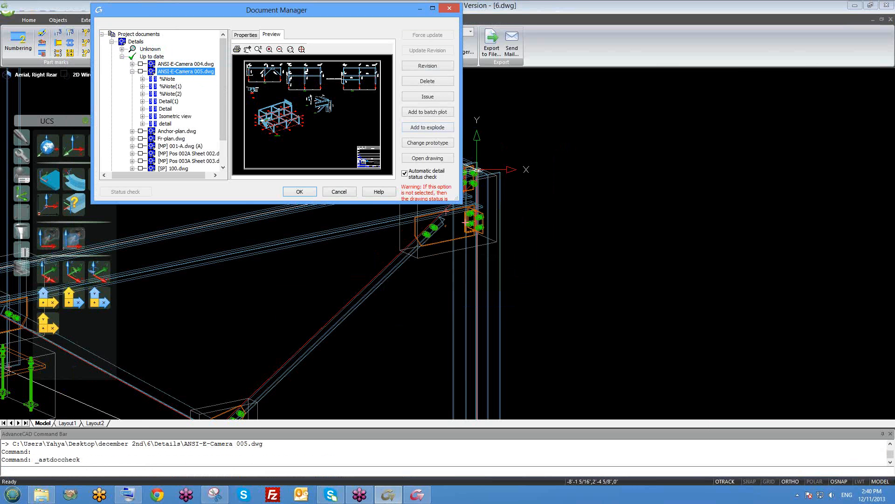
# Step: Examine the parts and labels in the new joint detail, and close the drawing without saving
pyautogui.scroll(9, 555, 306)
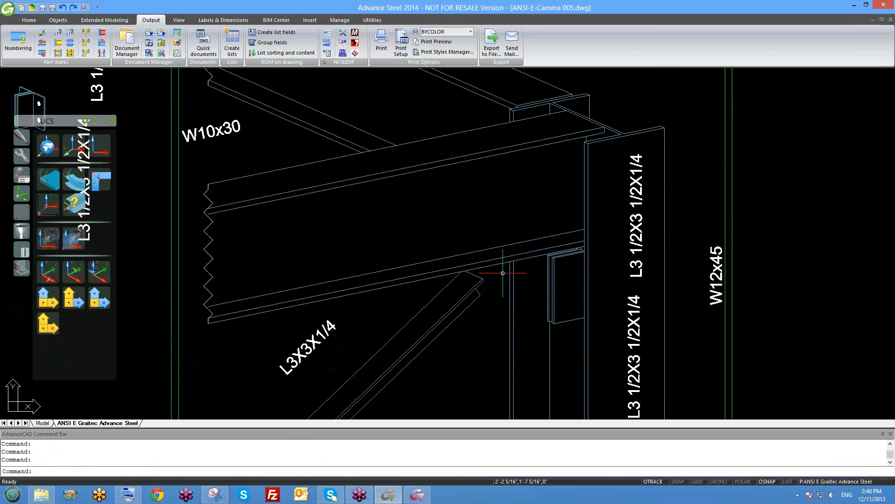
pyautogui.scroll(-3, 501, 269)
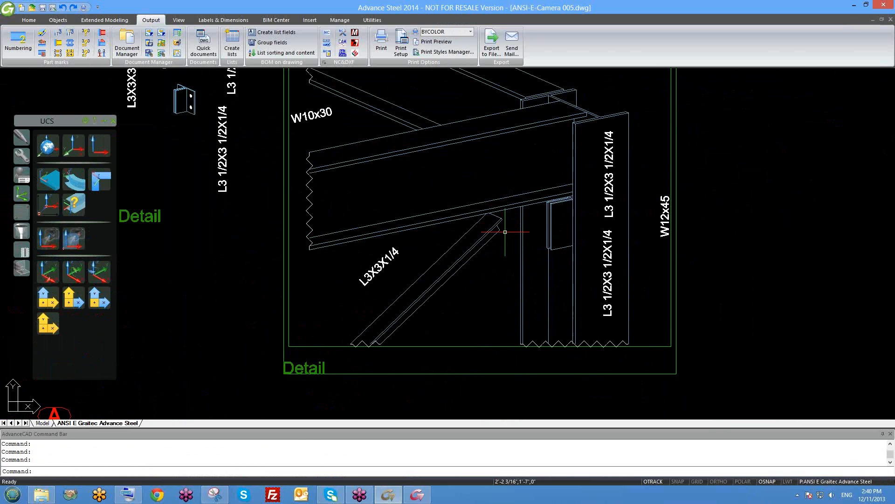
pyautogui.scroll(-1, 494, 235)
pyautogui.scroll(2, 506, 238)
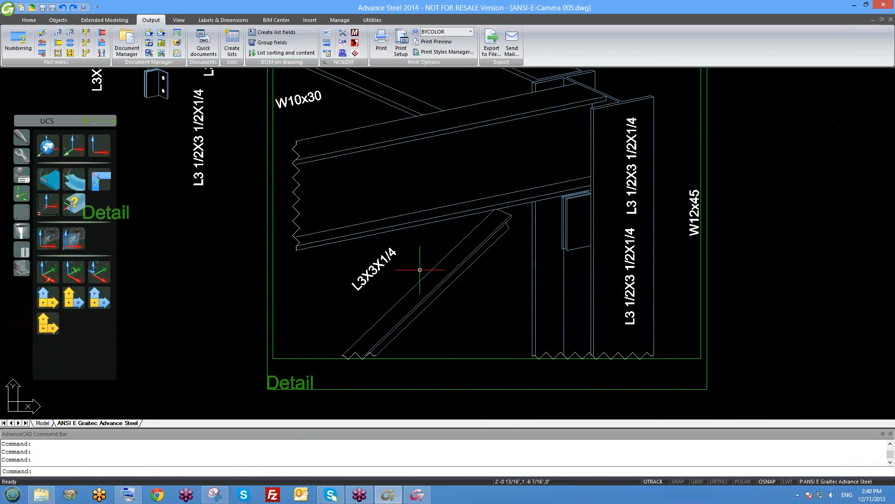
pyautogui.scroll(-1, 420, 269)
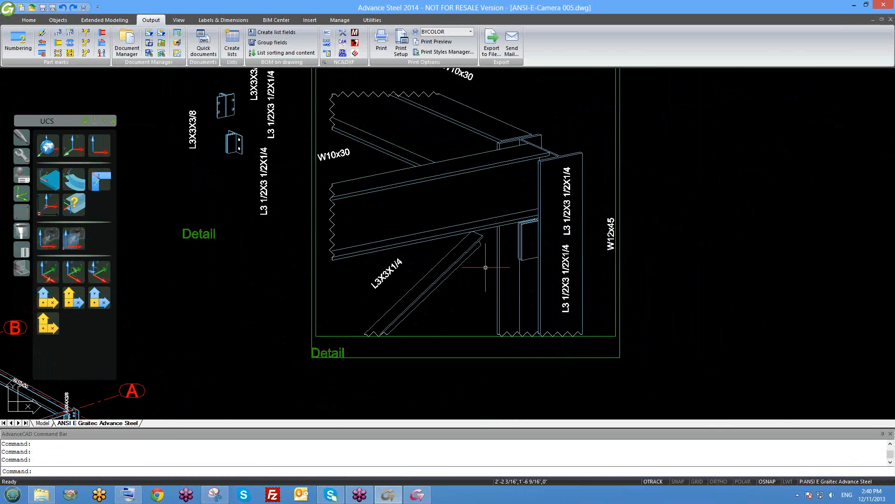
pyautogui.moveTo(491, 137); pyautogui.dragTo(517, 166, button='middle')
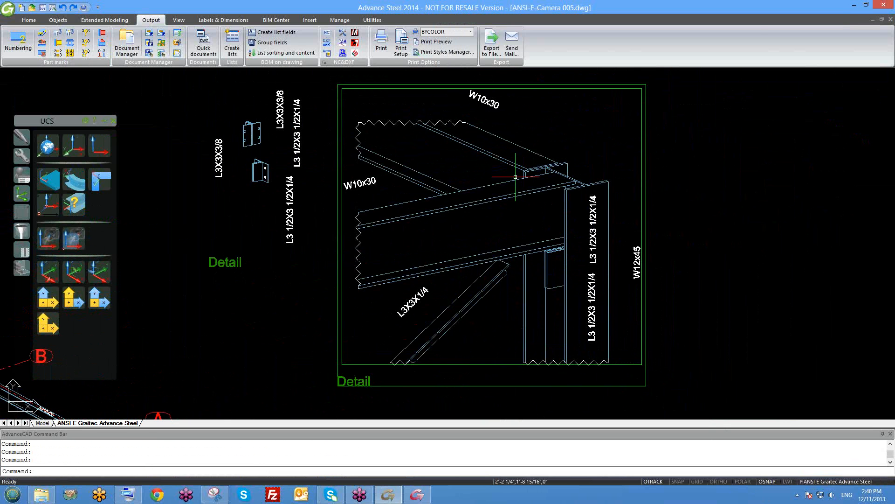
pyautogui.click(891, 20)
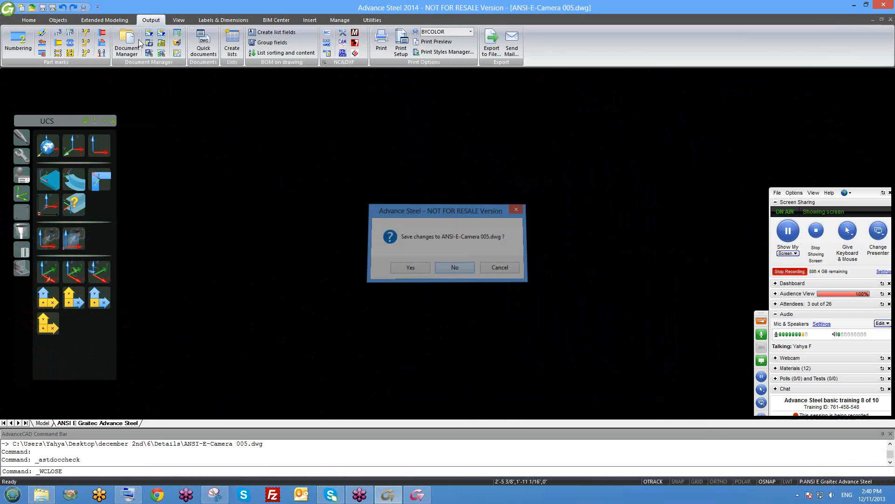
pyautogui.click(455, 267)
# Step: Select the Detail V - NoDim NamePosSmGuid drawing style for another node detail and accept its drawing type settings
pyautogui.click(203, 45)
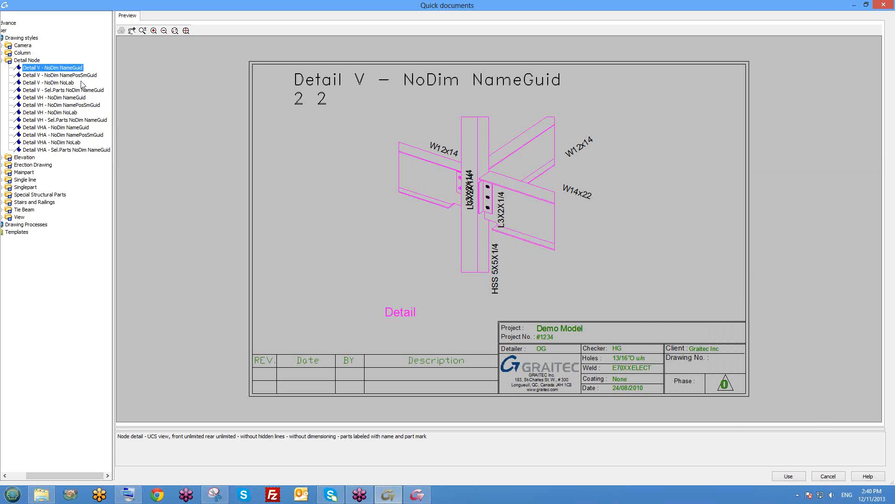
pyautogui.click(74, 77)
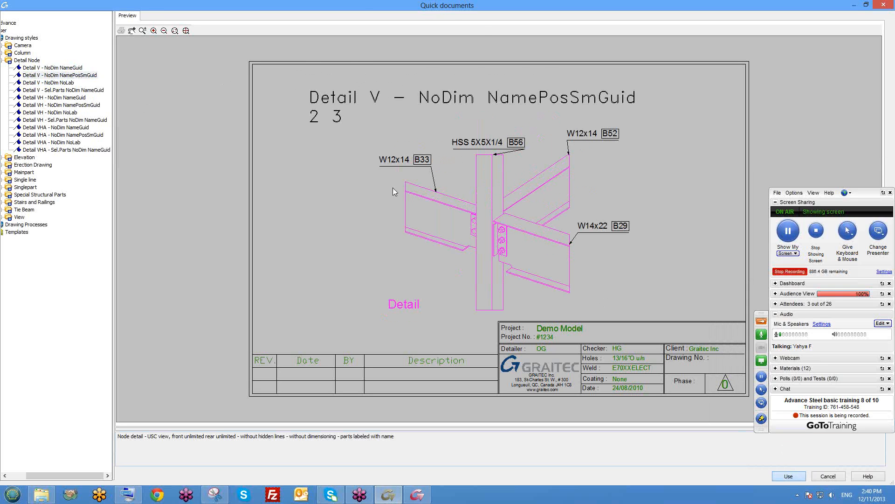
pyautogui.click(789, 476)
pyautogui.click(452, 311)
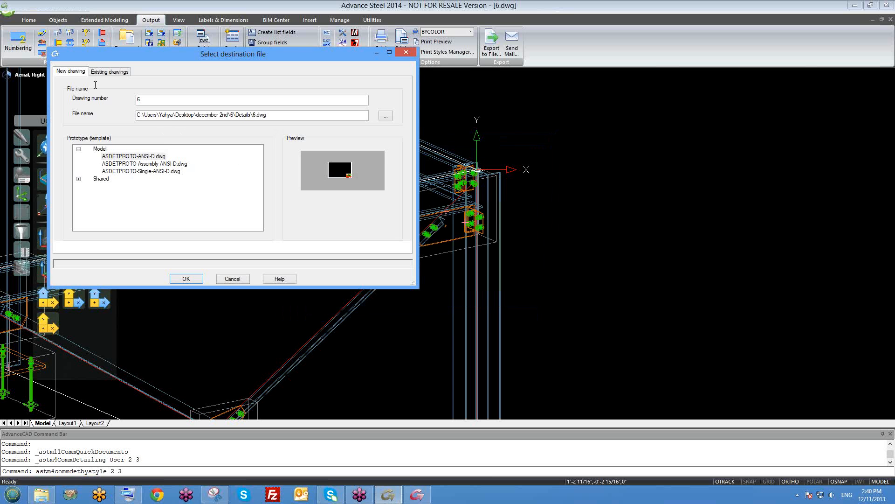
pyautogui.click(106, 73)
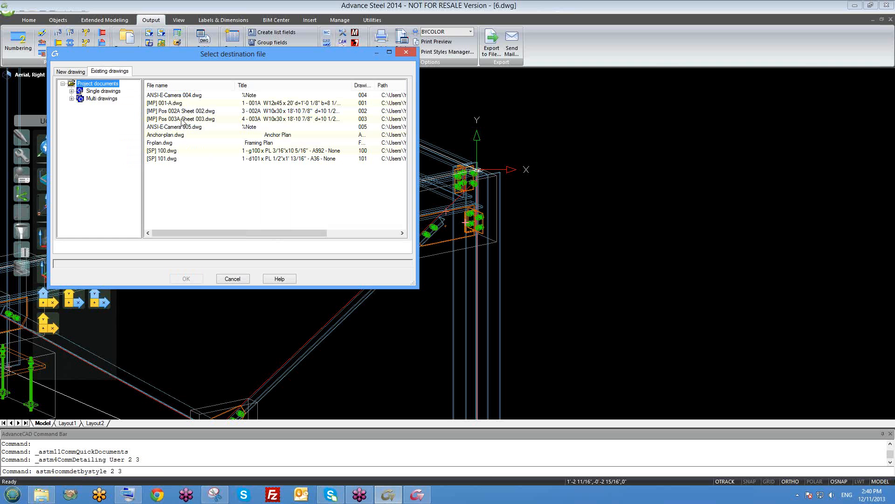
pyautogui.click(178, 127)
pyautogui.click(186, 279)
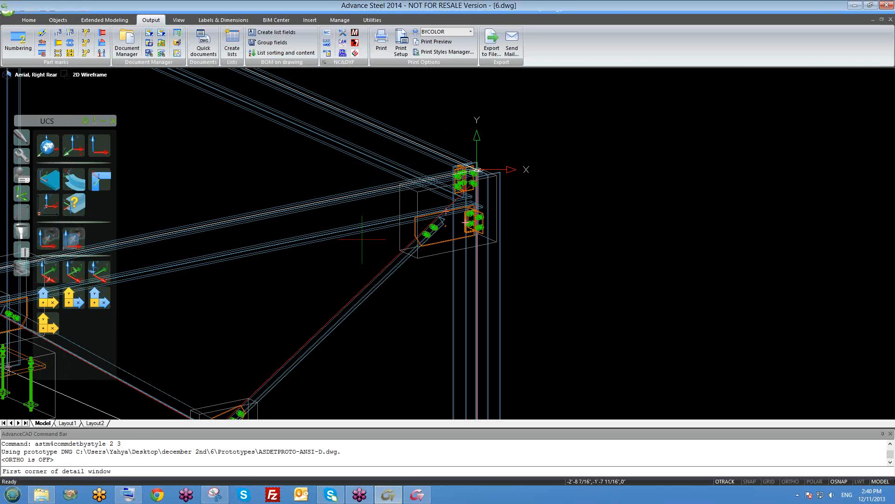
pyautogui.click(370, 136)
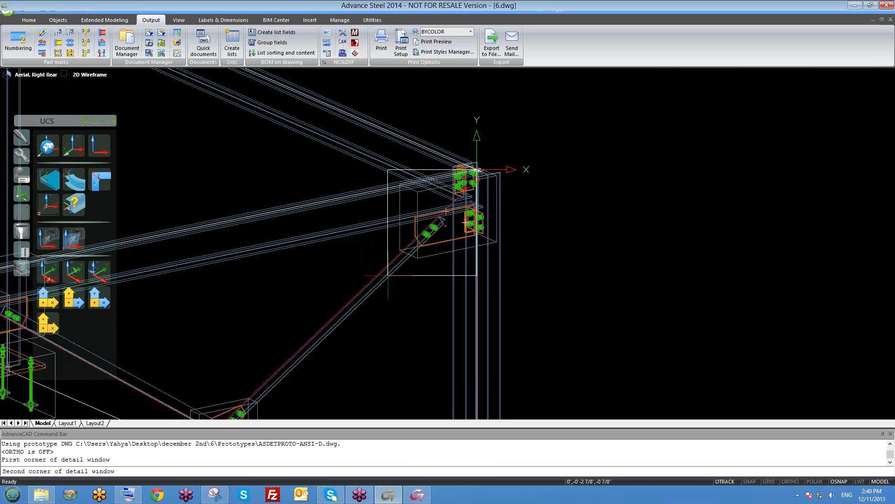
pyautogui.press('Escape')
pyautogui.press('F8')
# Step: Restart the node detail with the Detail V - NoDim NamePosSmGuid style and choose ANSI-E-Camera 005.dwg as its destination
pyautogui.click(203, 43)
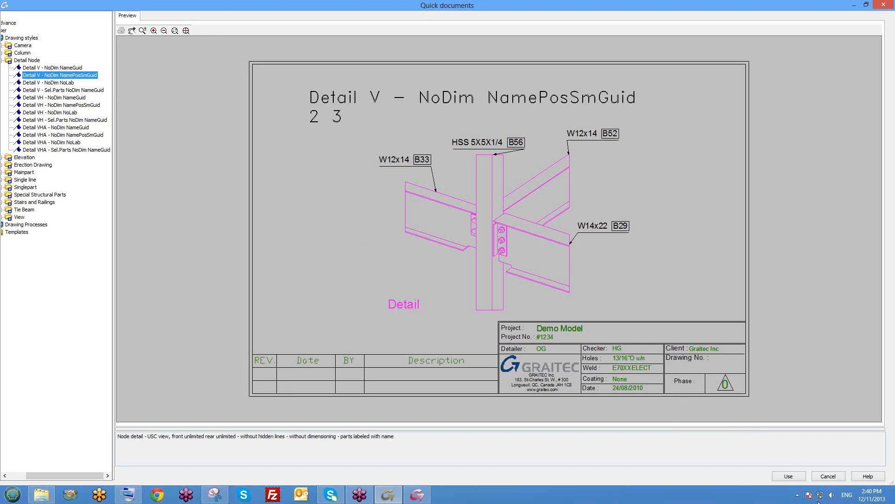
pyautogui.click(785, 477)
pyautogui.click(457, 311)
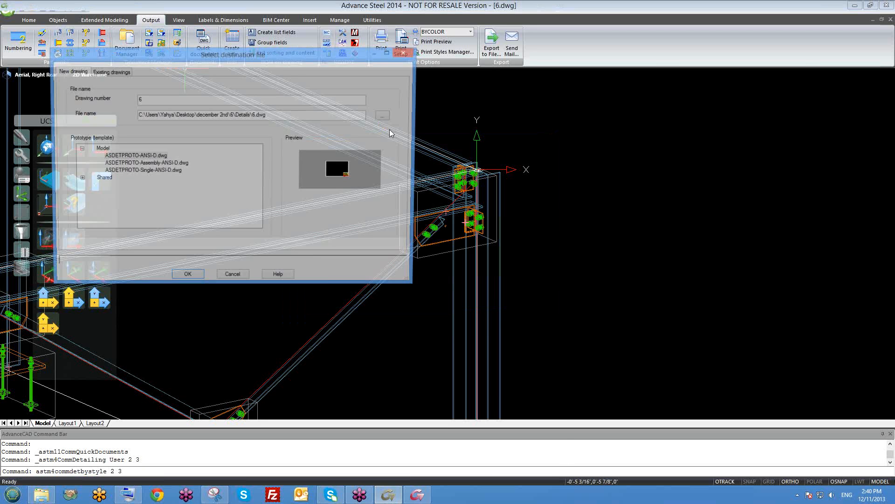
pyautogui.click(122, 71)
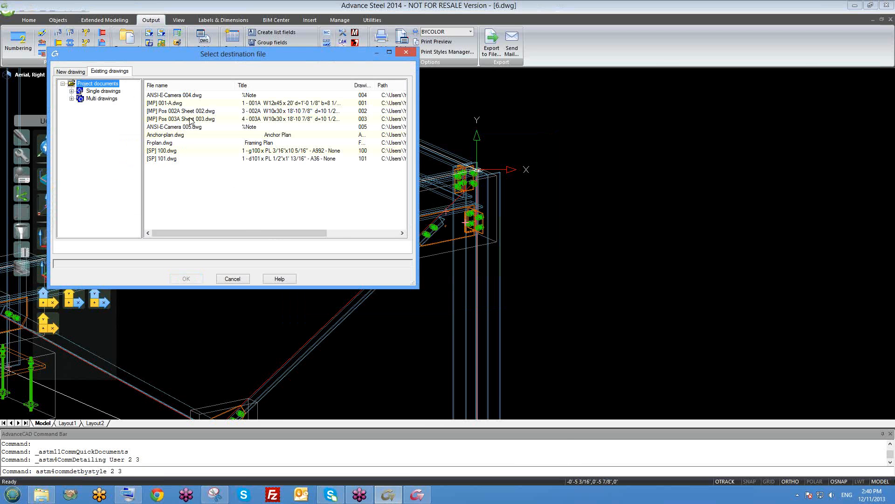
pyautogui.click(187, 127)
pyautogui.click(189, 280)
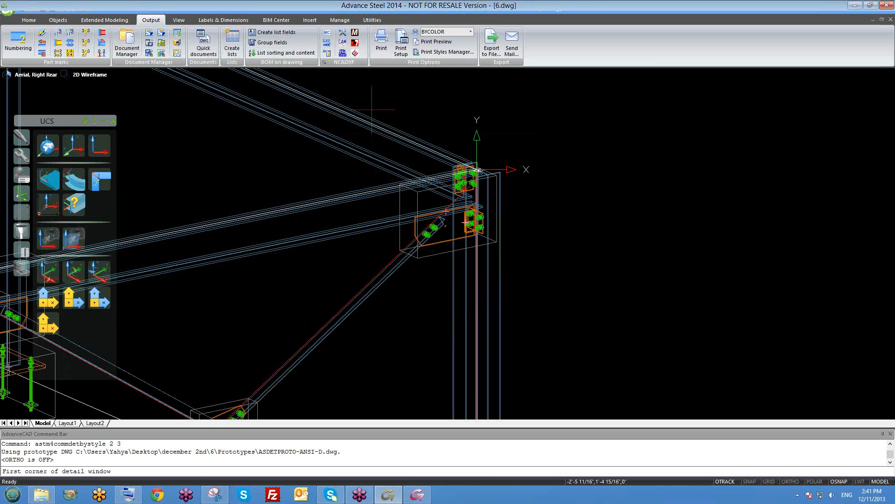
# Step: Define the detail window for the NamePosSmGuid detail with two opposite corners around the beam, column and brace joint
pyautogui.click(372, 110)
pyautogui.click(445, 219)
pyautogui.press('F8')
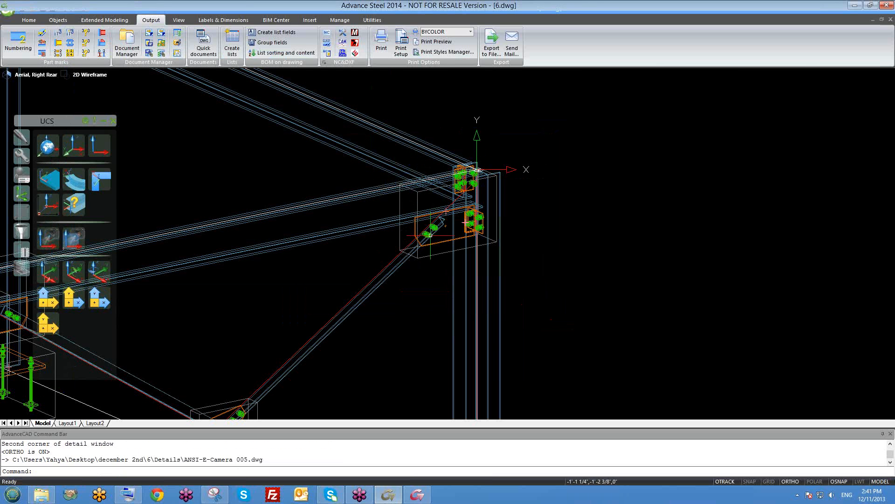
# Step: Preview ANSI-E-Camera 005.dwg in the Document Manager and examine the newly added beam, column and brace detail
pyautogui.click(131, 55)
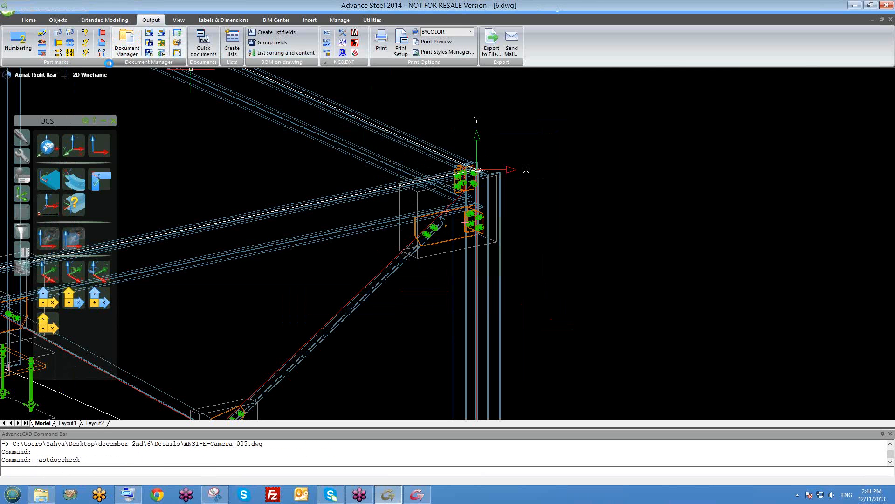
pyautogui.click(345, 125)
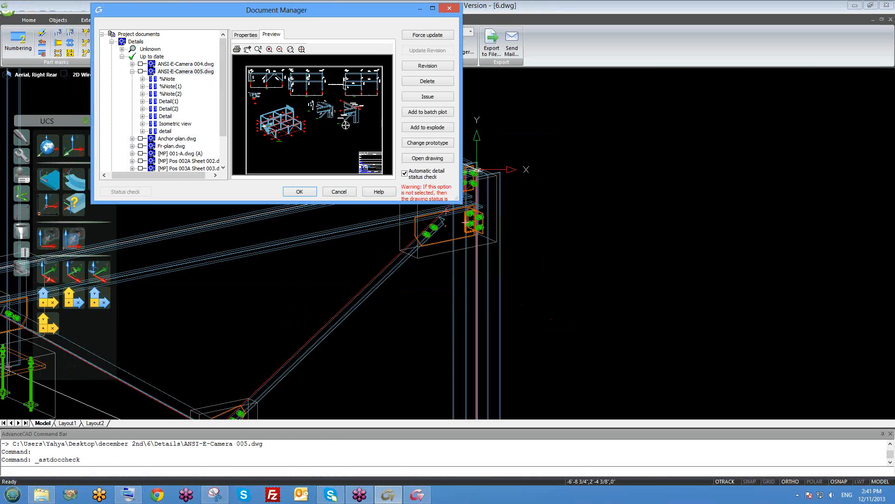
pyautogui.scroll(5, 347, 126)
pyautogui.moveTo(355, 131); pyautogui.dragTo(279, 118, button='middle')
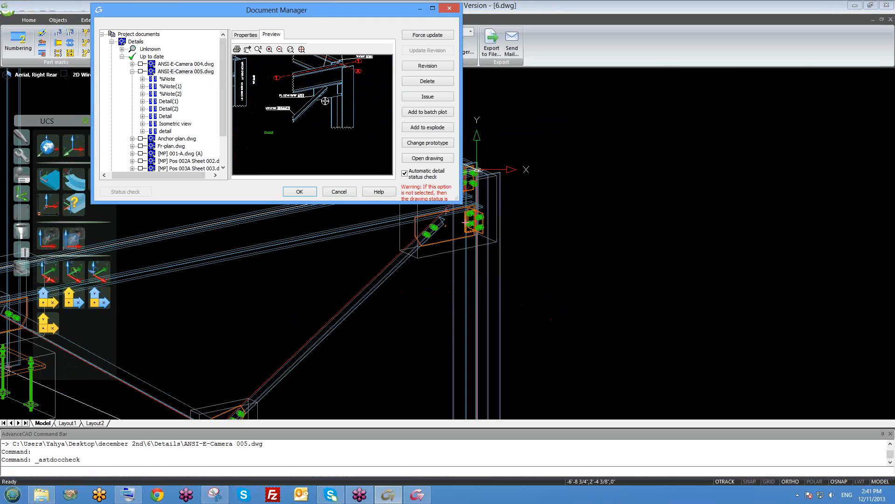
pyautogui.scroll(3, 359, 140)
pyautogui.scroll(-2, 342, 143)
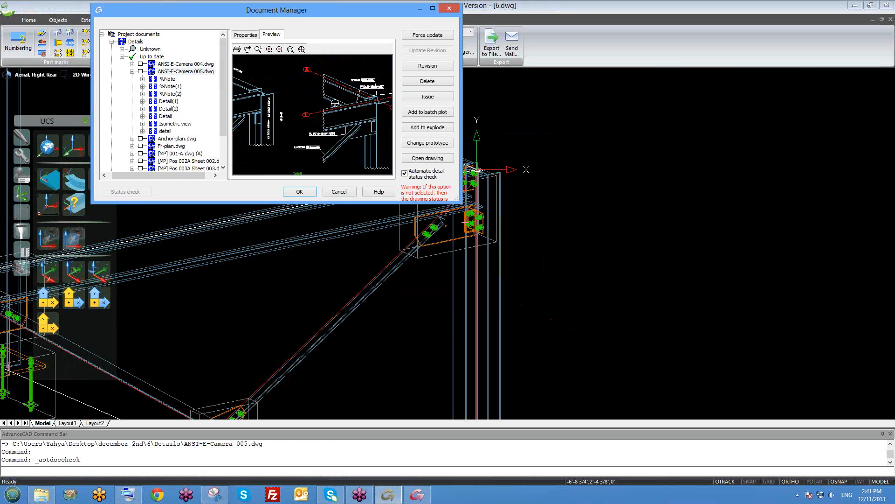
pyautogui.moveTo(300, 107); pyautogui.dragTo(329, 113, button='middle')
pyautogui.scroll(1, 304, 123)
pyautogui.scroll(-3, 304, 120)
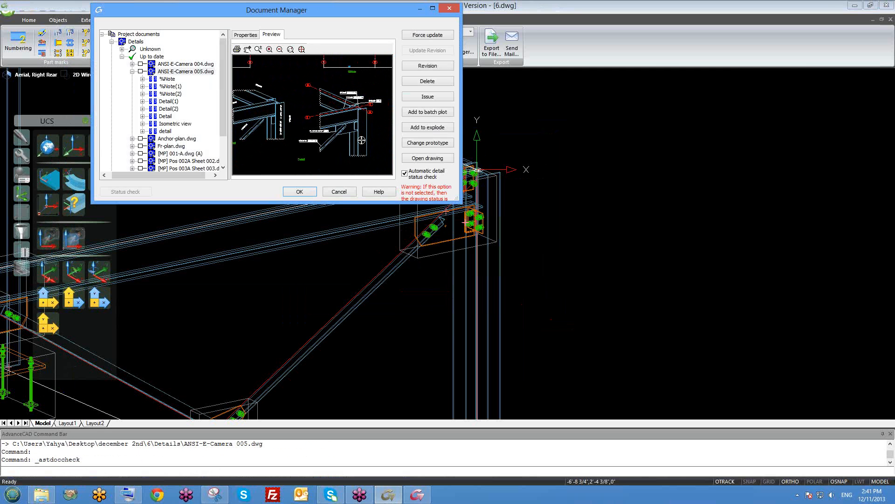
# Step: Open ANSI-E-Camera 005.dwg, compare the new detail's part labels with the earlier details, and close the drawing with its changes saved
pyautogui.click(438, 161)
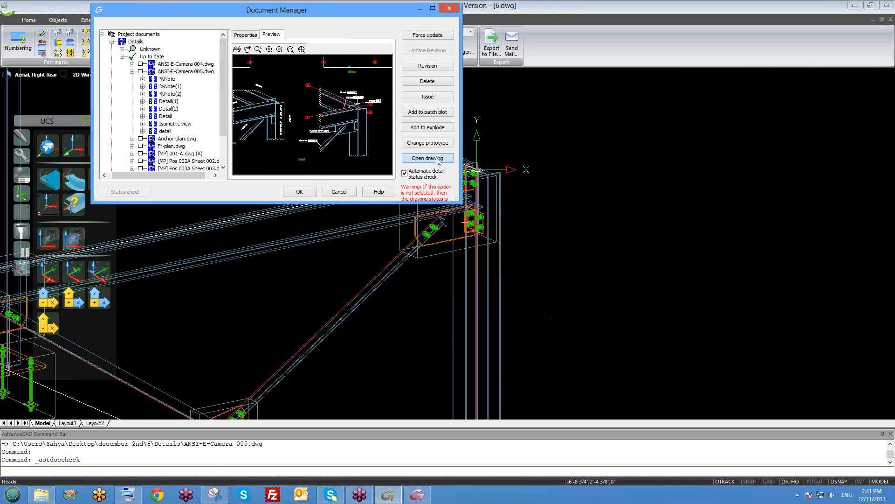
pyautogui.scroll(6, 474, 215)
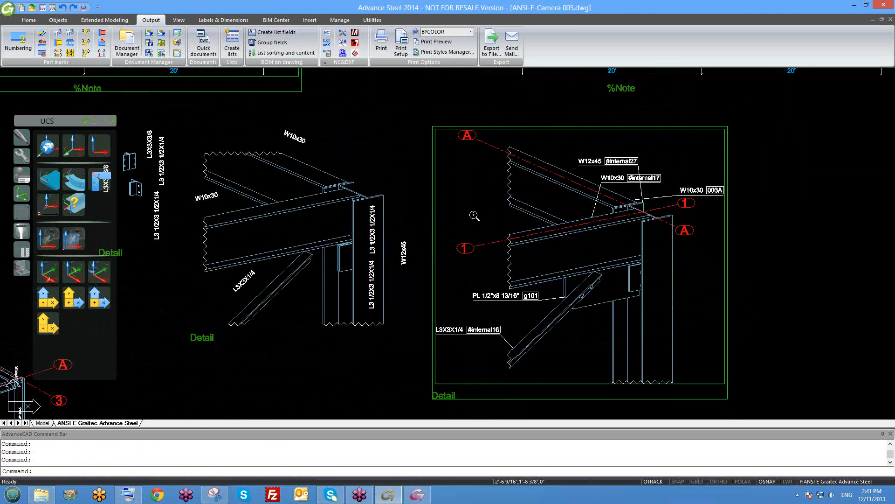
pyautogui.scroll(-3, 475, 215)
pyautogui.scroll(2, 405, 210)
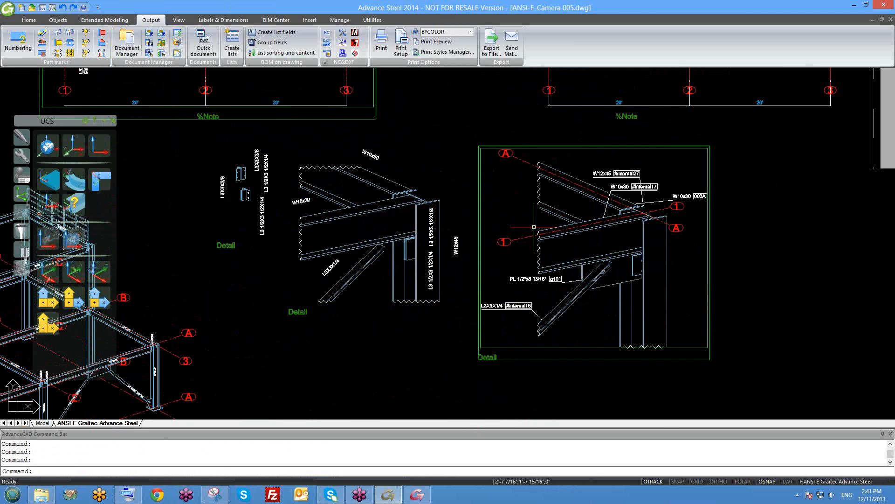
pyautogui.scroll(-2, 459, 161)
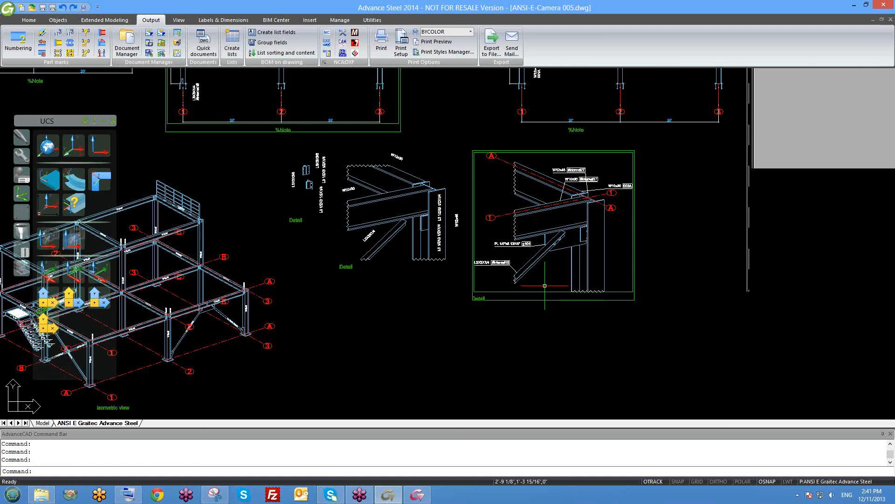
pyautogui.scroll(2, 545, 285)
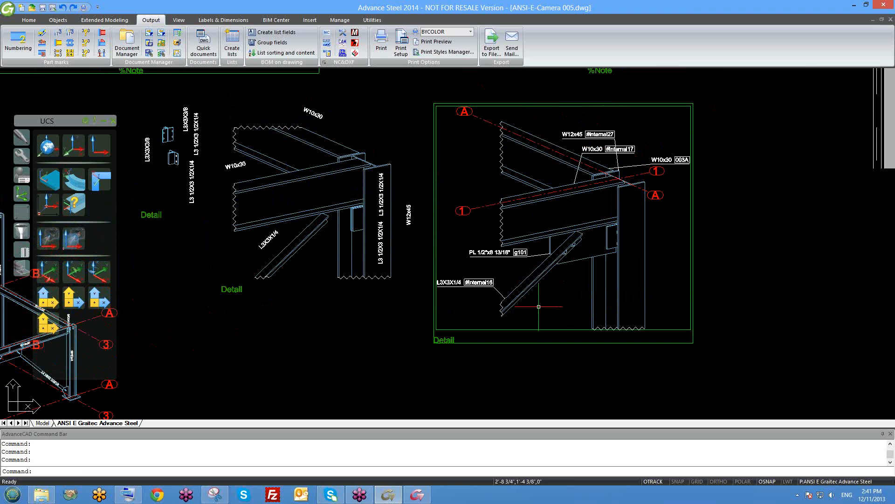
pyautogui.scroll(-3, 513, 284)
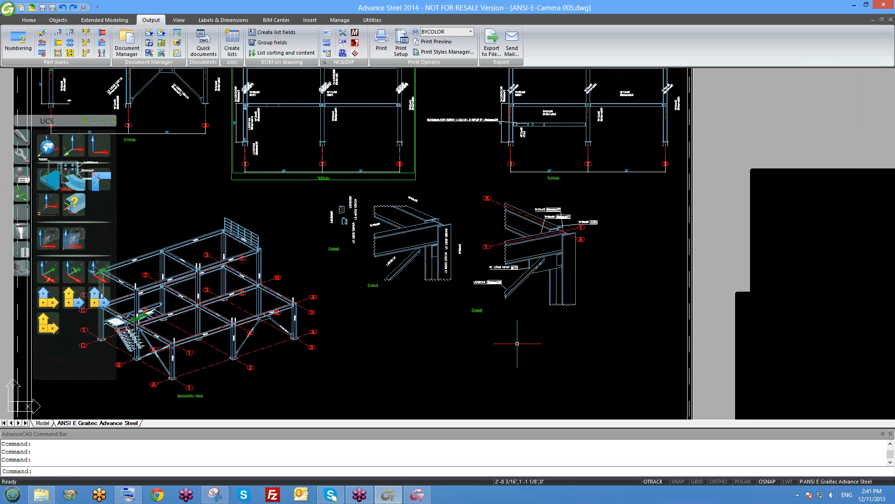
pyautogui.click(890, 19)
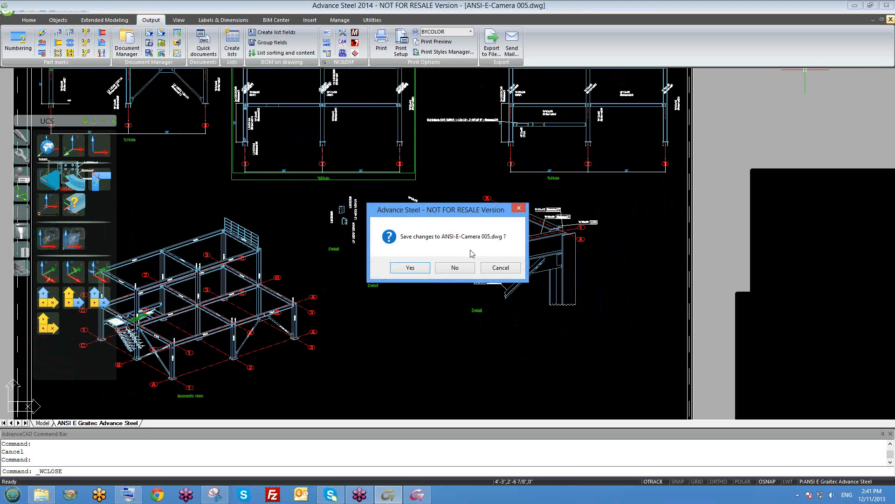
pyautogui.click(410, 267)
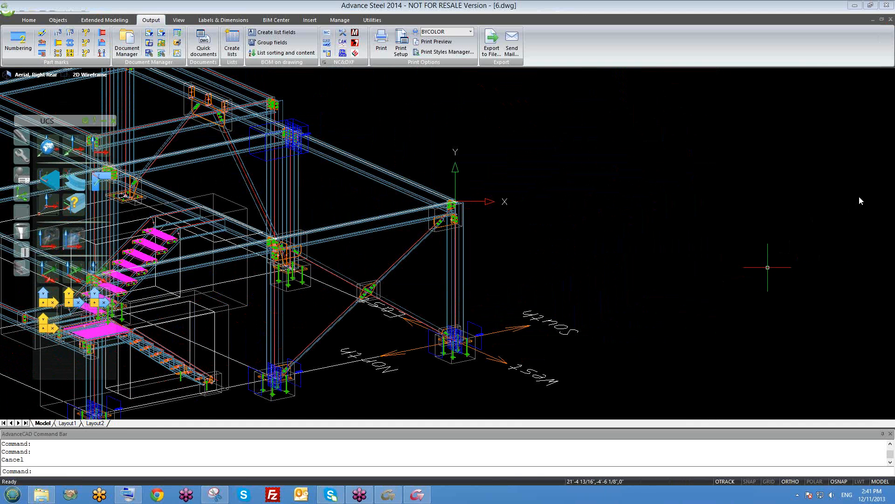
# Step: Open the Quick documents and look through the user drawing styles in the Detail Node category
pyautogui.click(203, 43)
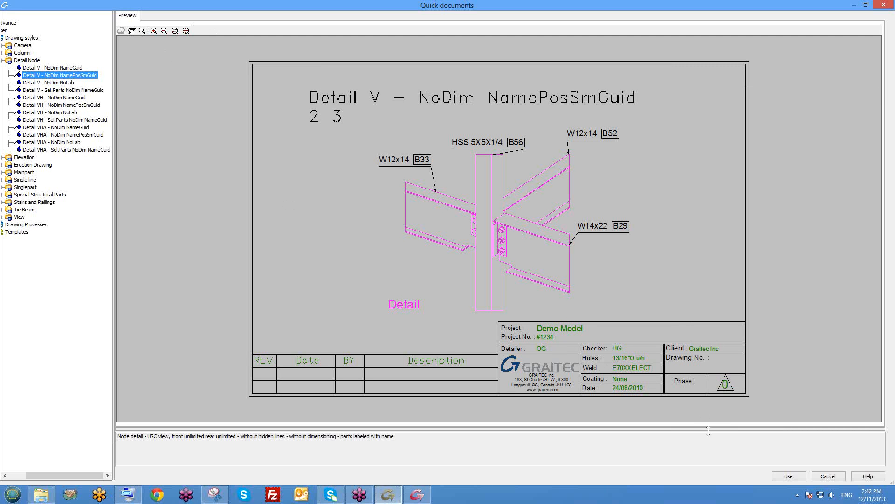
pyautogui.click(830, 476)
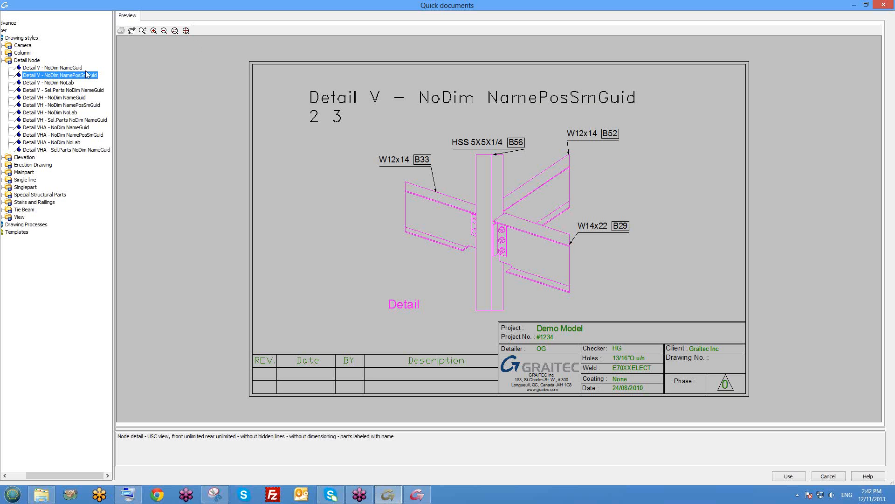
pyautogui.click(75, 66)
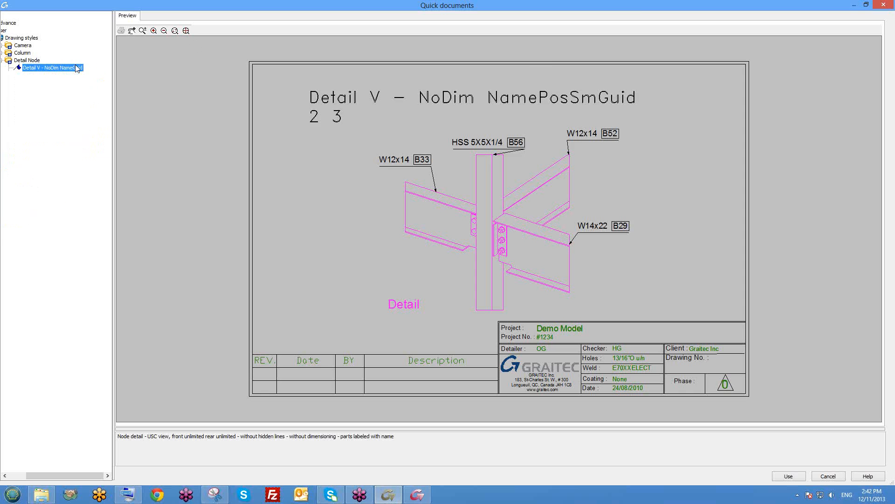
pyautogui.click(70, 82)
pyautogui.click(44, 75)
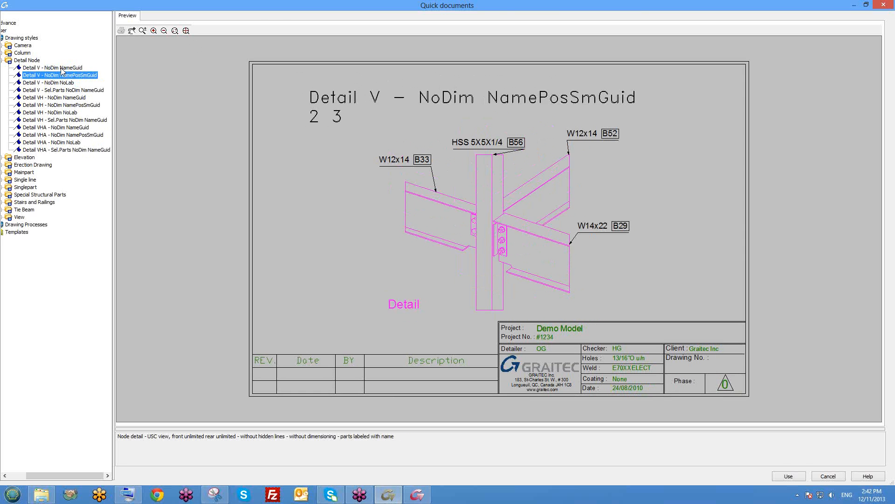
pyautogui.click(25, 67)
pyautogui.click(20, 61)
pyautogui.doubleClick(19, 61)
pyautogui.doubleClick(32, 62)
pyautogui.doubleClick(32, 62)
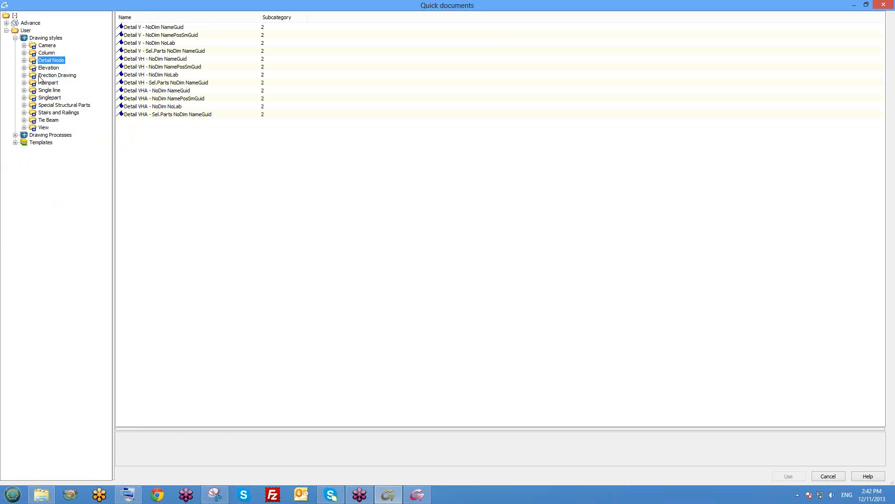
# Step: Review the Erection Drawing styles and the Detail Node styles, widening the style tree to read the full names
pyautogui.doubleClick(41, 76)
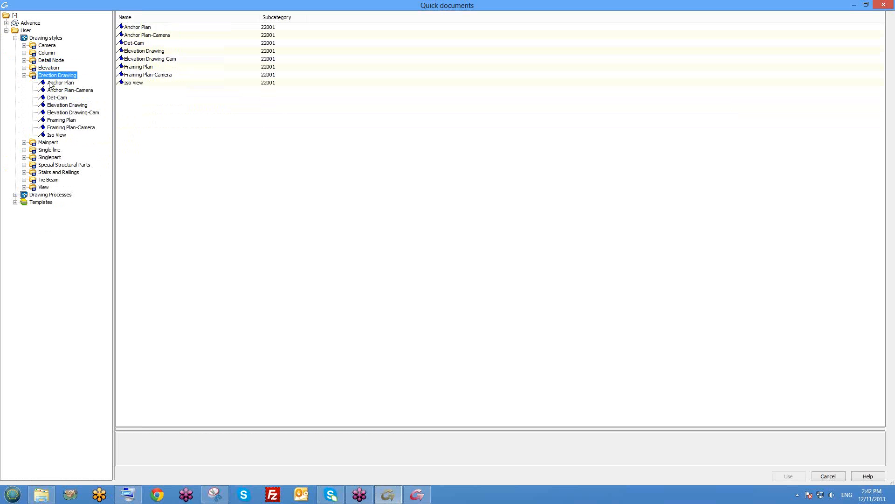
pyautogui.doubleClick(38, 76)
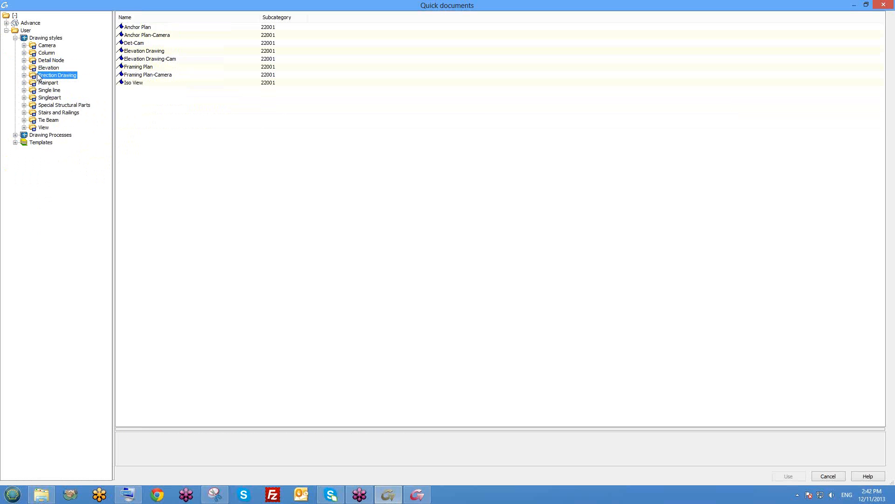
pyautogui.doubleClick(46, 61)
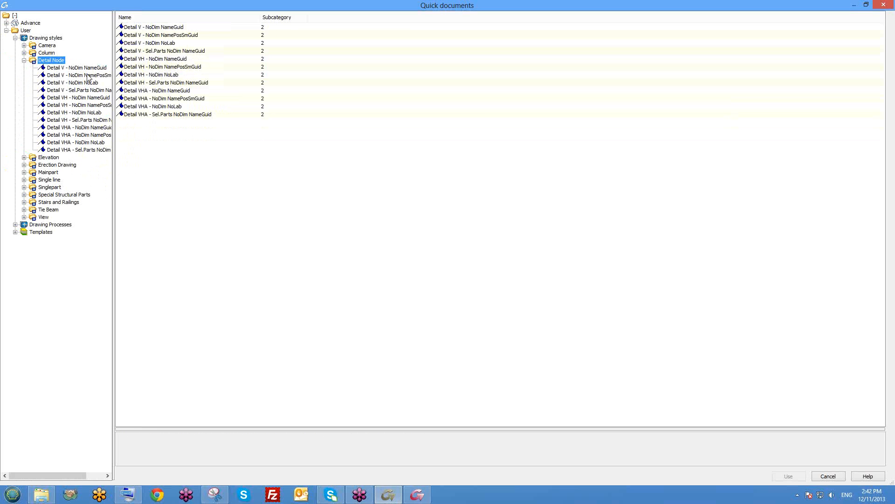
pyautogui.moveTo(113, 108); pyautogui.dragTo(143, 102)
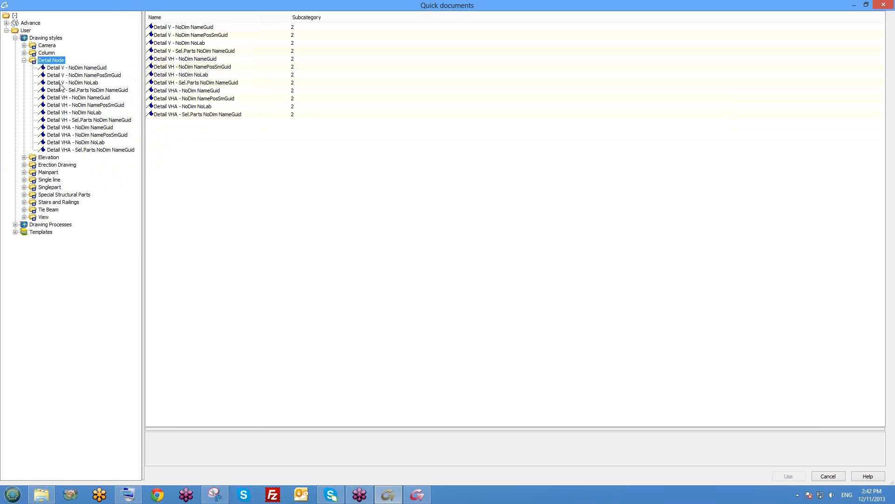
pyautogui.click(23, 60)
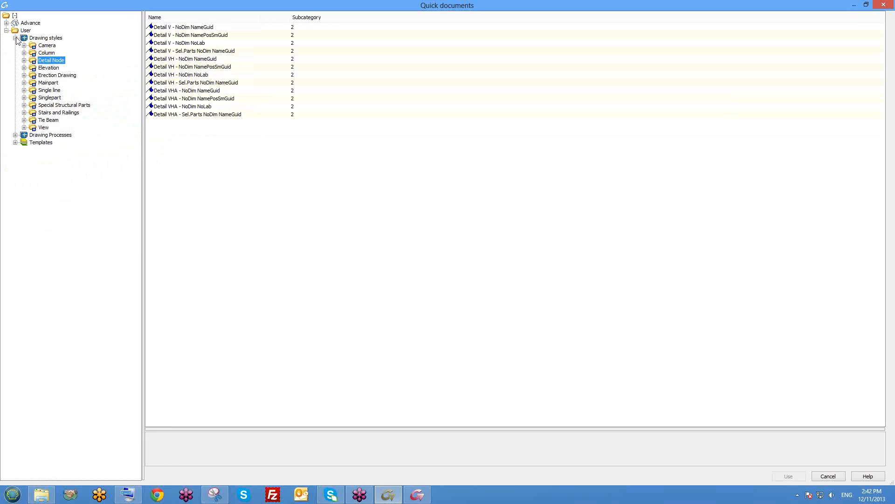
# Step: Look through the camera drawing processes for all and selected cameras, and close the Quick documents
pyautogui.click(15, 38)
pyautogui.doubleClick(39, 46)
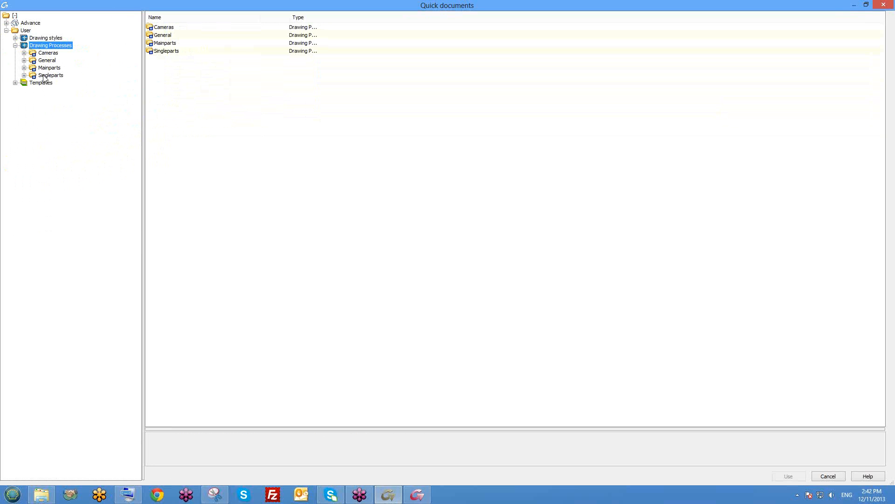
pyautogui.doubleClick(50, 54)
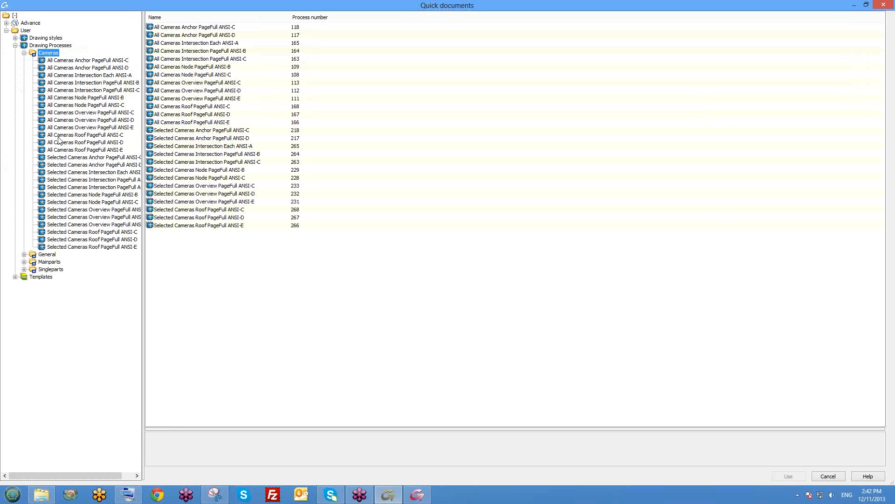
pyautogui.moveTo(142, 198); pyautogui.dragTo(199, 200)
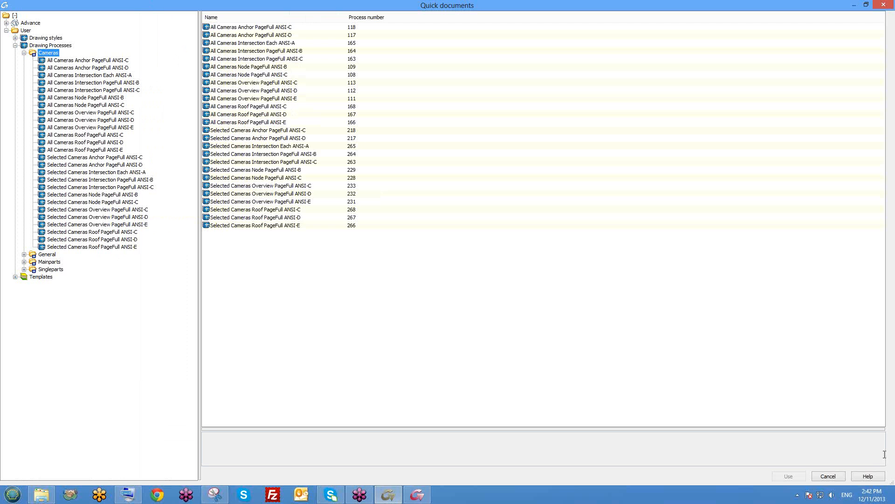
pyautogui.click(826, 480)
pyautogui.click(24, 53)
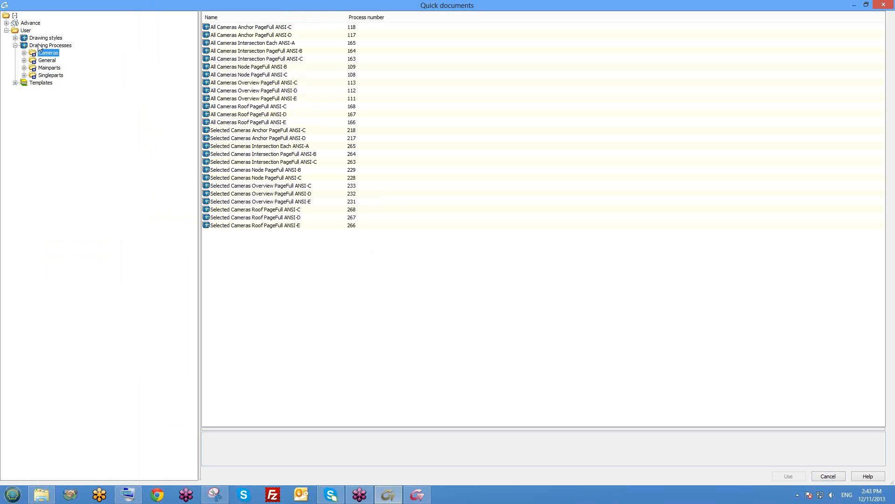
pyautogui.click(829, 476)
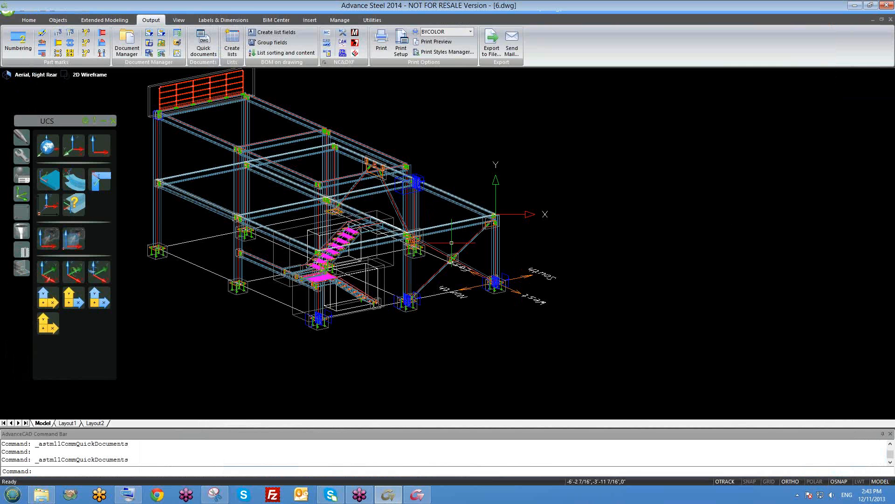
# Step: Set the UCS back to World
pyautogui.keyDown('shift'); pyautogui.moveTo(454, 268); pyautogui.dragTo(315, 274, button='middle'); pyautogui.keyUp('shift')
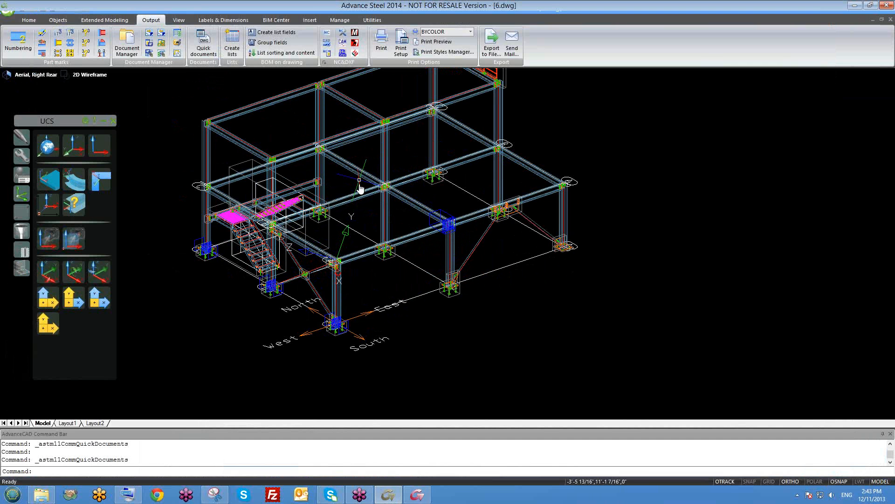
pyautogui.moveTo(360, 182); pyautogui.dragTo(356, 206, button='middle')
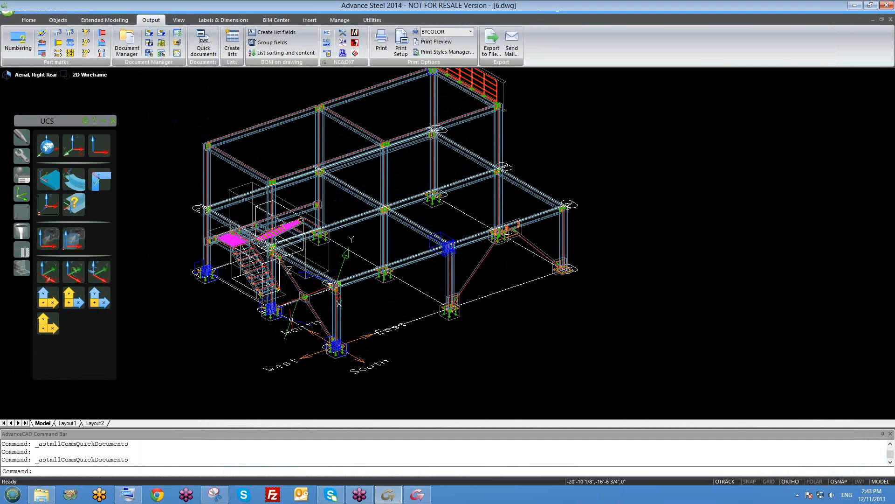
pyautogui.keyDown('shift'); pyautogui.moveTo(296, 322); pyautogui.dragTo(493, 240, button='middle'); pyautogui.keyUp('shift')
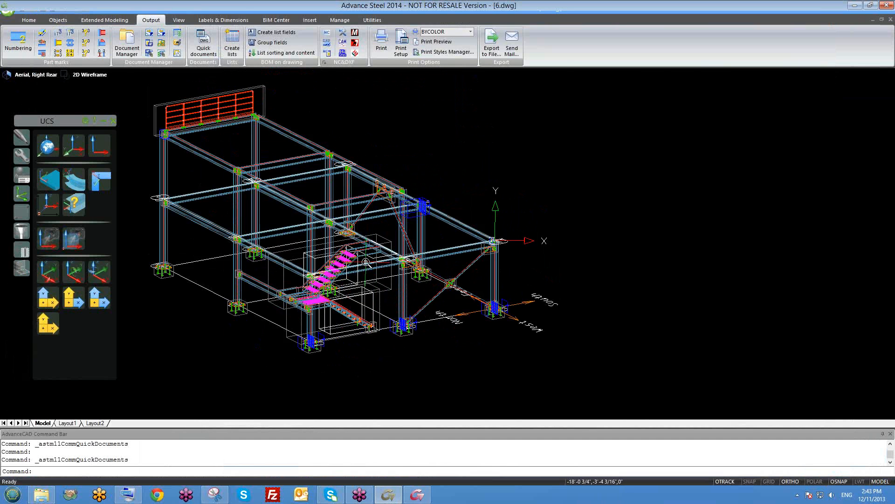
pyautogui.scroll(5, 367, 264)
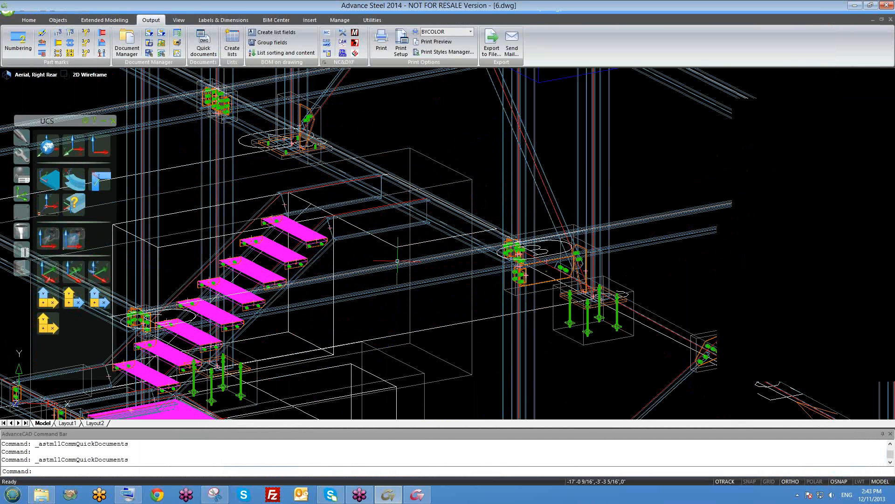
pyautogui.scroll(-6, 397, 260)
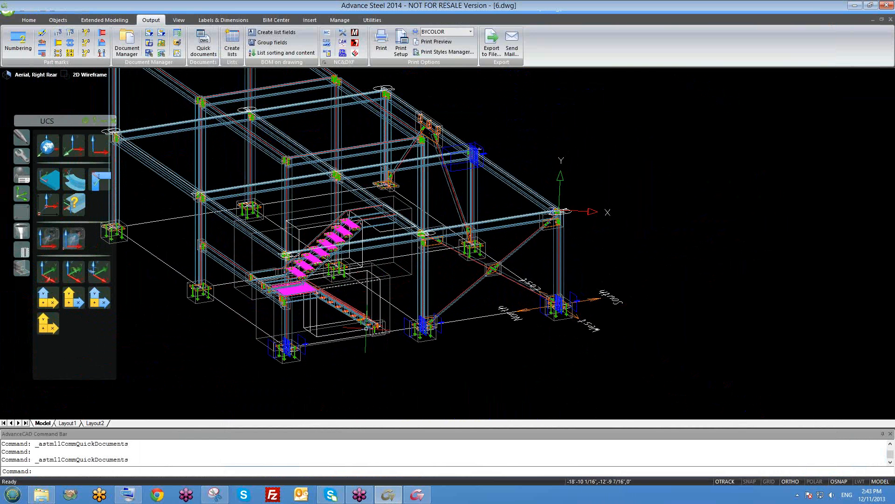
pyautogui.scroll(4, 366, 328)
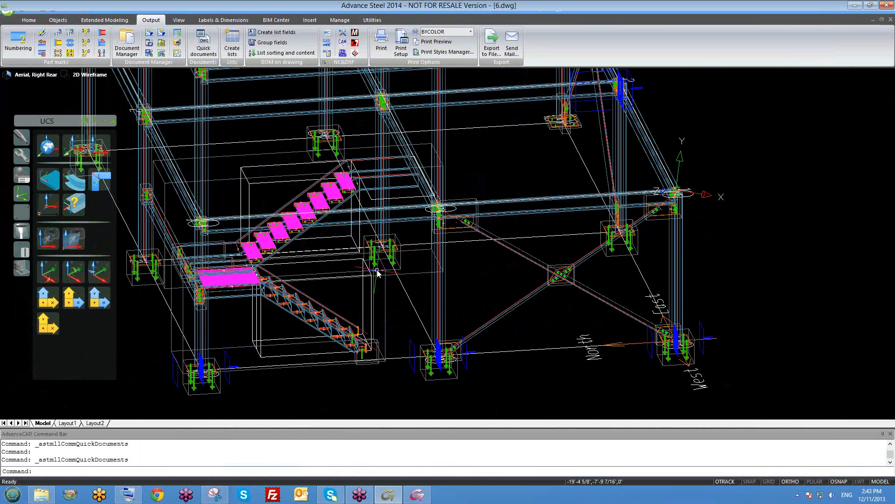
pyautogui.write('UCS')
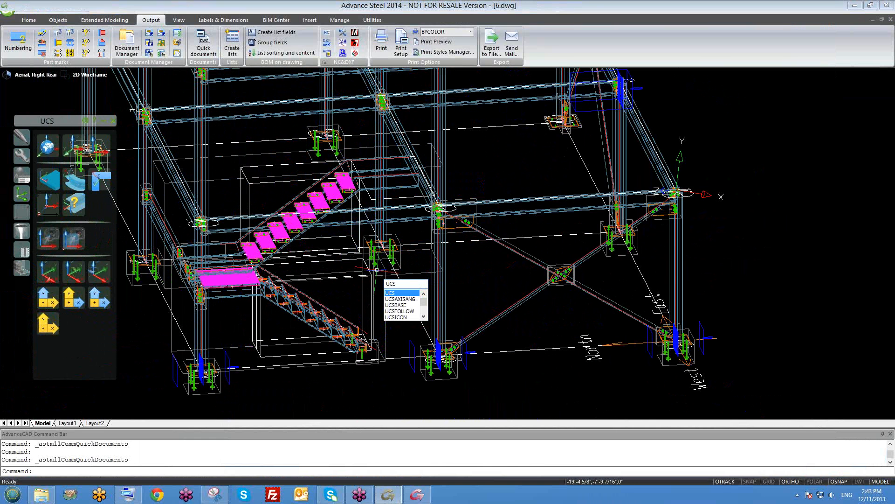
pyautogui.press('Return')
pyautogui.write('W')
pyautogui.press('Return')
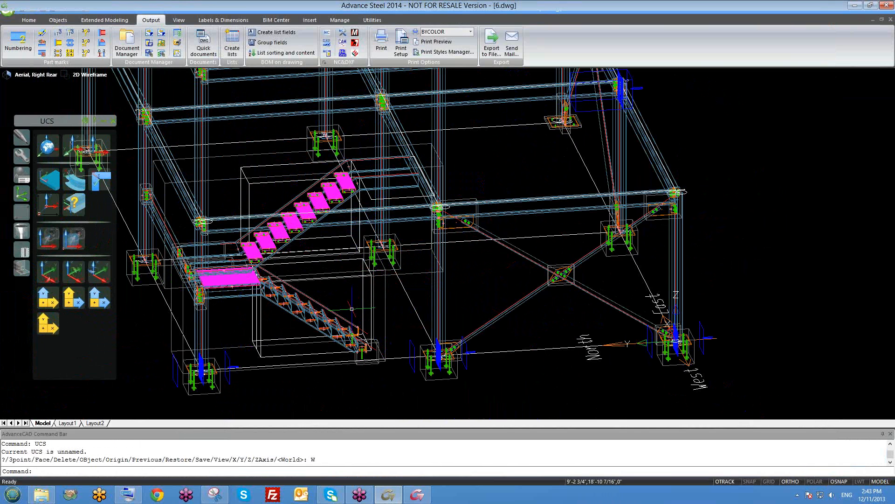
# Step: Move the UCS origin to the bottom corner of the base angle at the foot of the lower stair flight
pyautogui.scroll(4, 352, 308)
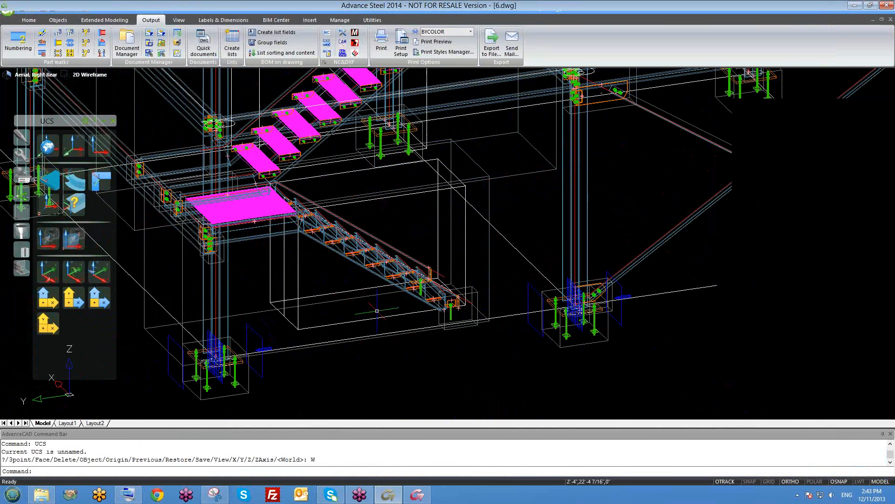
pyautogui.scroll(-3, 380, 279)
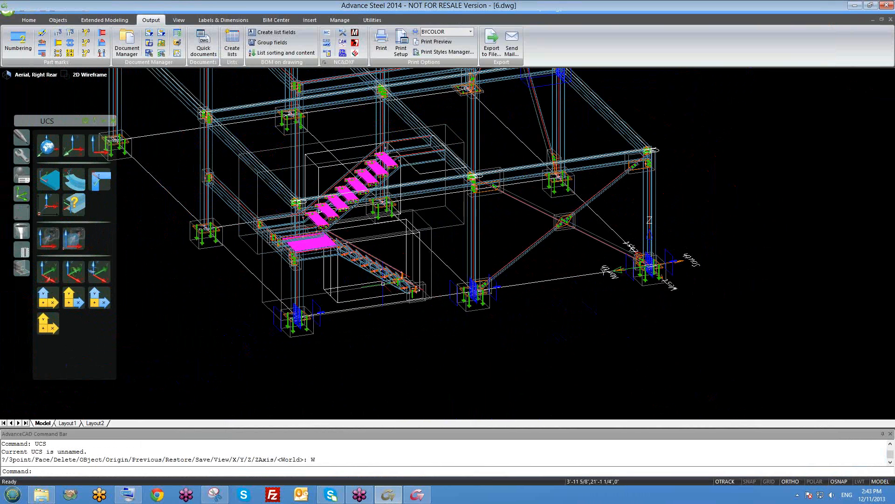
pyautogui.scroll(4, 383, 283)
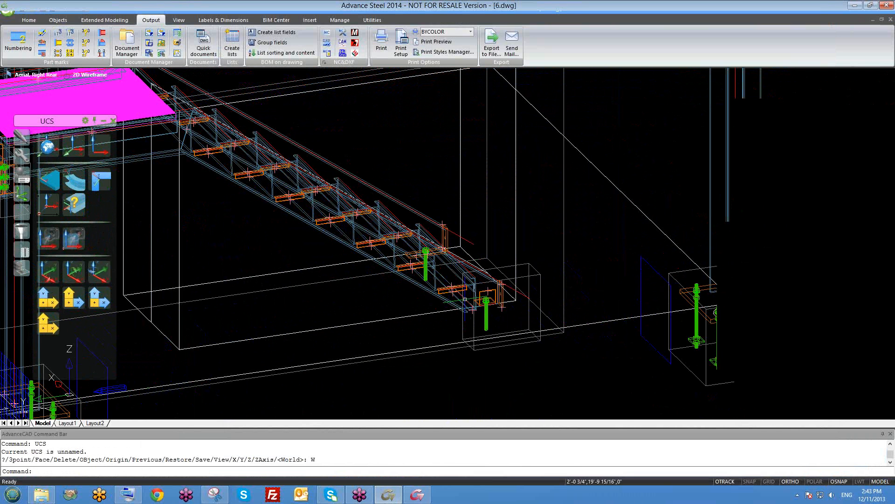
pyautogui.scroll(-2, 438, 289)
pyautogui.scroll(-1, 424, 309)
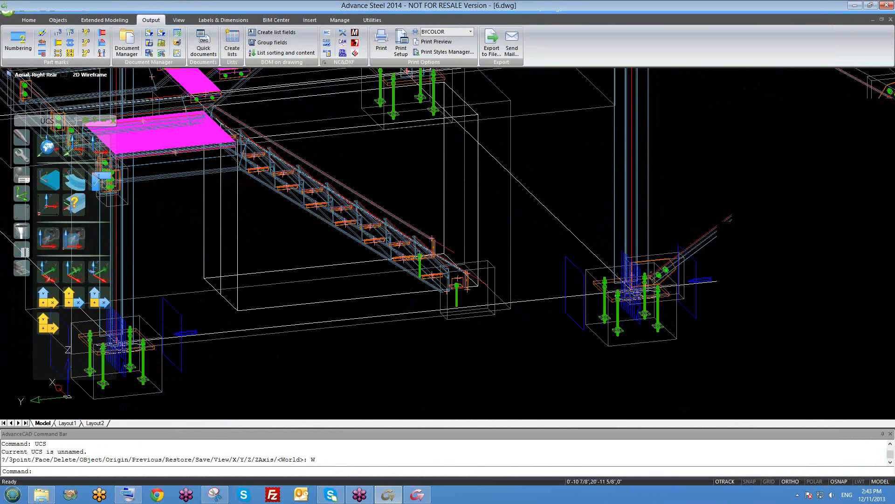
pyautogui.scroll(2, 431, 231)
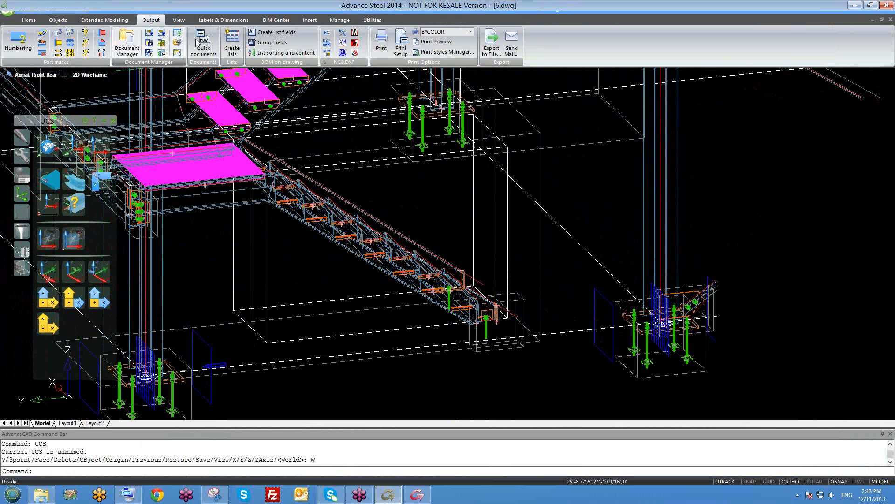
pyautogui.click(55, 208)
pyautogui.scroll(3, 501, 315)
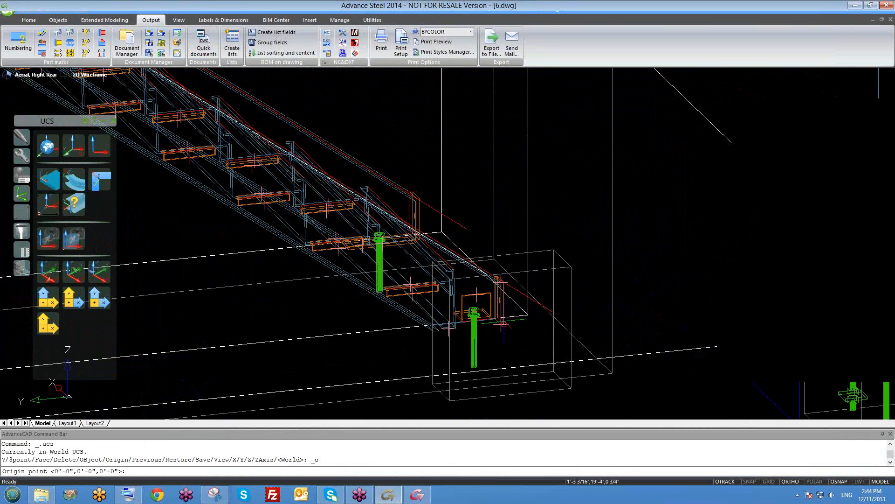
pyautogui.scroll(2, 504, 323)
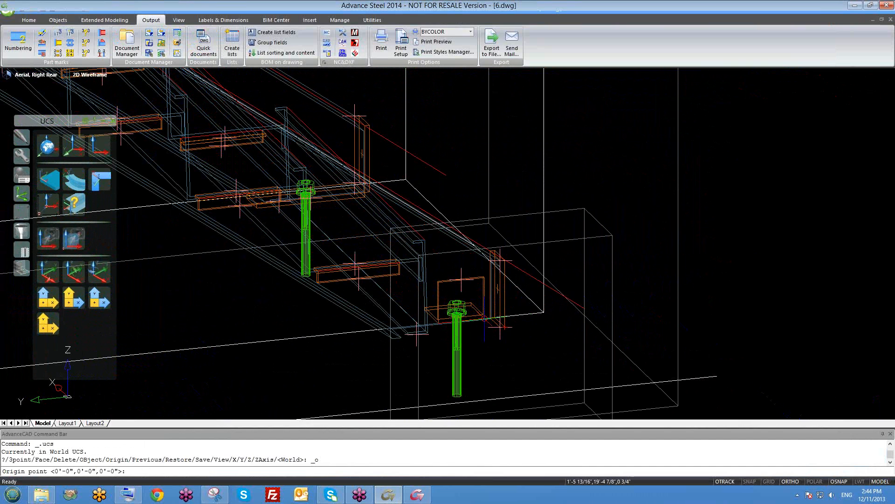
pyautogui.click(483, 308)
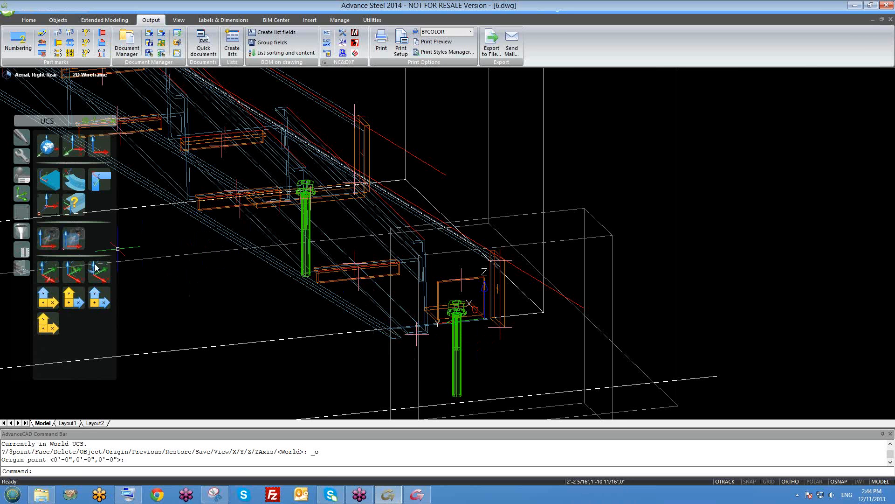
# Step: Rotate the UCS around its Y axis so its XY plane follows the side of the lower stair flight
pyautogui.click(73, 273)
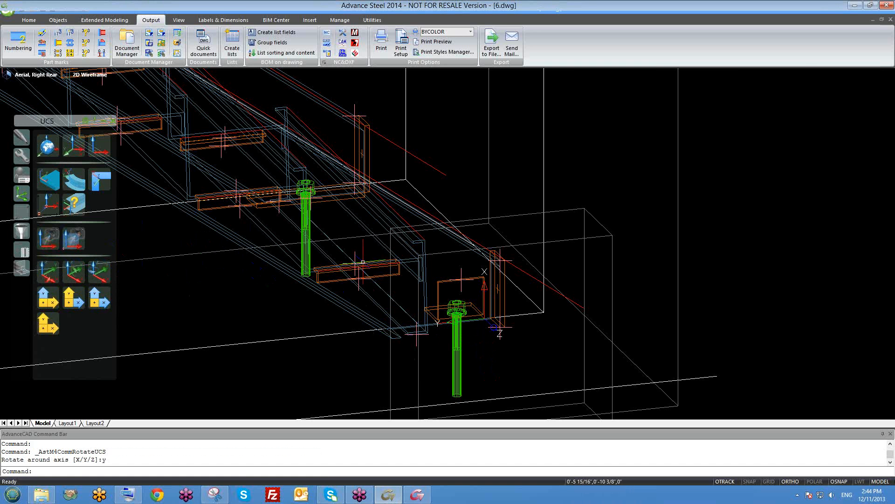
pyautogui.scroll(-2, 474, 332)
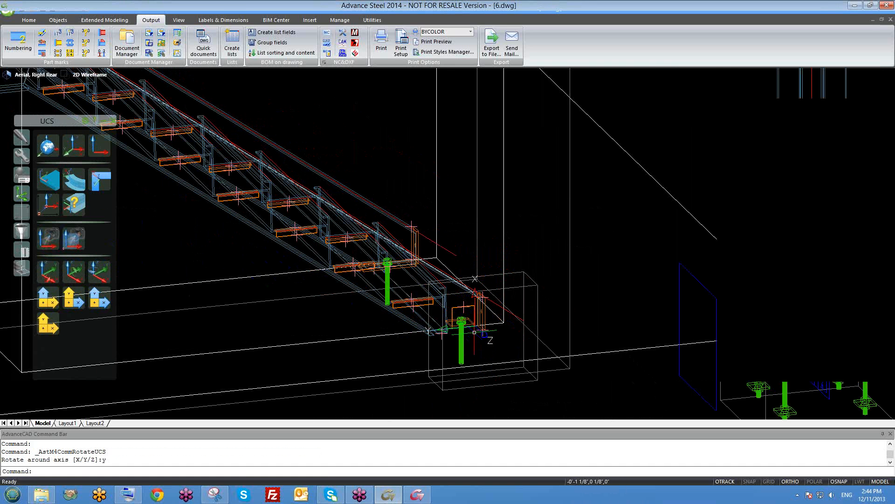
pyautogui.scroll(-2, 466, 289)
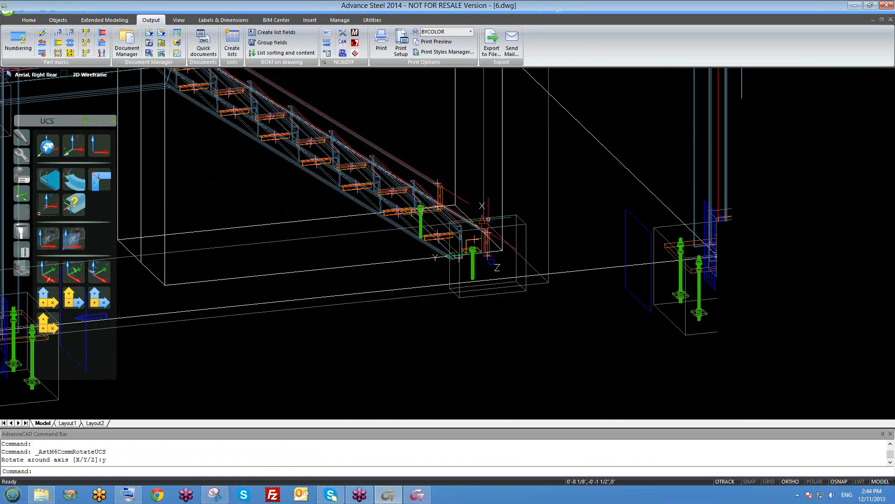
pyautogui.scroll(-2, 448, 255)
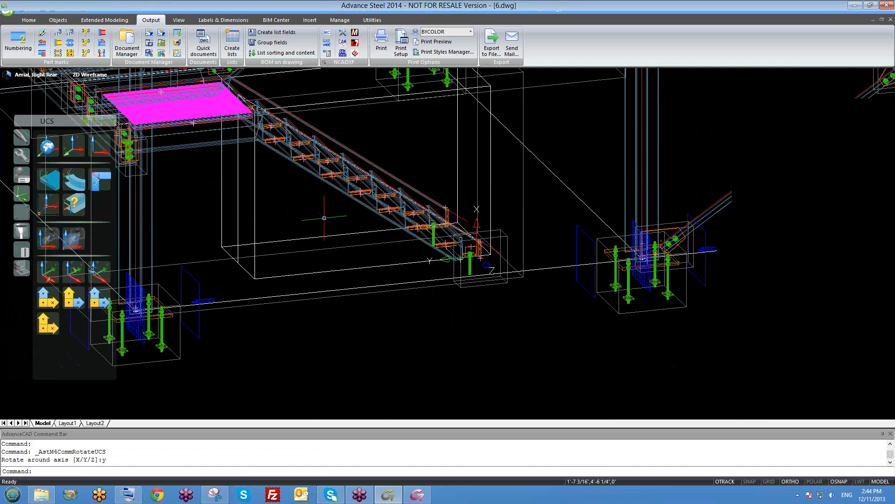
pyautogui.scroll(-2, 388, 257)
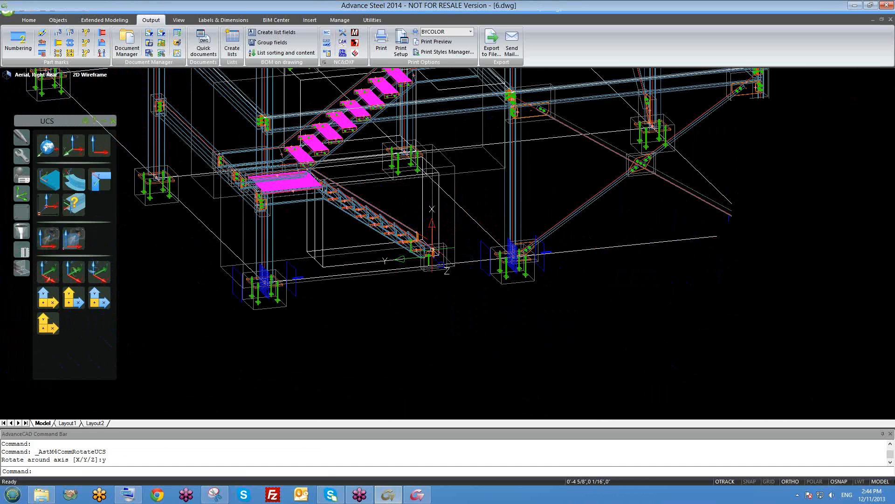
# Step: Check the plan view of the current UCS, then return to a 3D view of the stairs
pyautogui.write('PLAN')
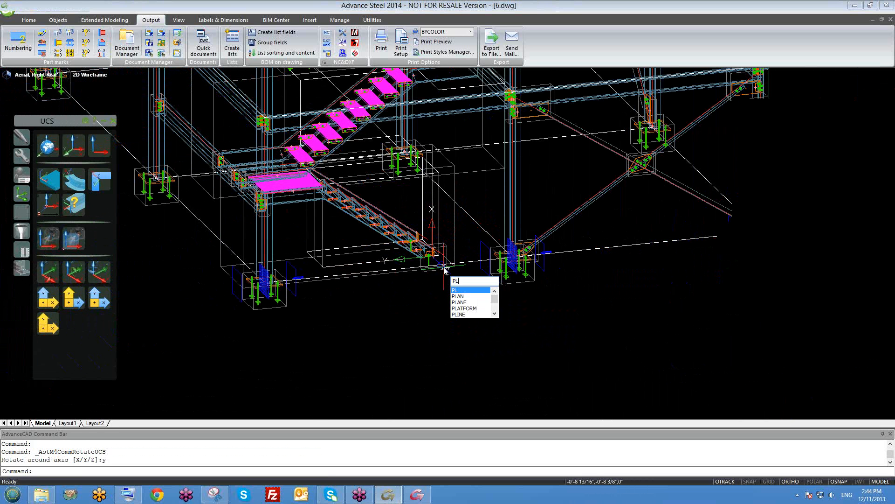
pyautogui.press('Return')
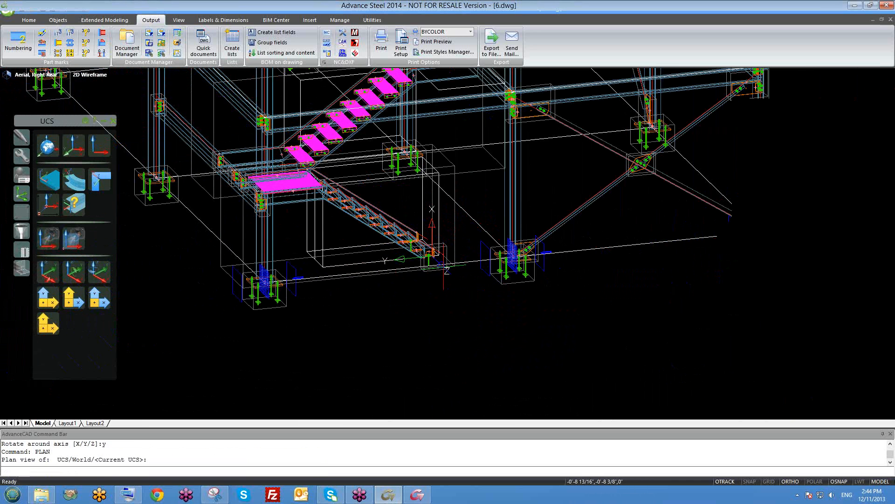
pyautogui.press('Return')
pyautogui.scroll(-3, 450, 269)
pyautogui.keyDown('shift'); pyautogui.moveTo(458, 273); pyautogui.dragTo(507, 279, button='middle'); pyautogui.keyUp('shift')
pyautogui.scroll(5, 450, 328)
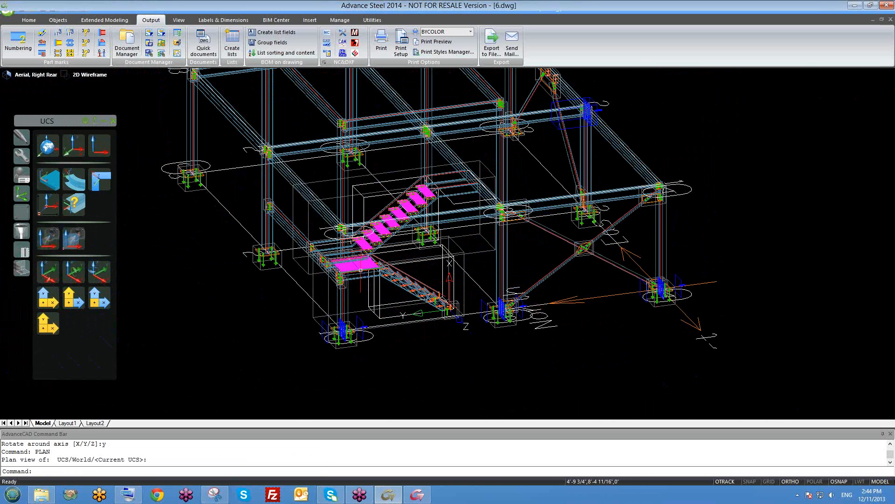
pyautogui.scroll(2, 421, 304)
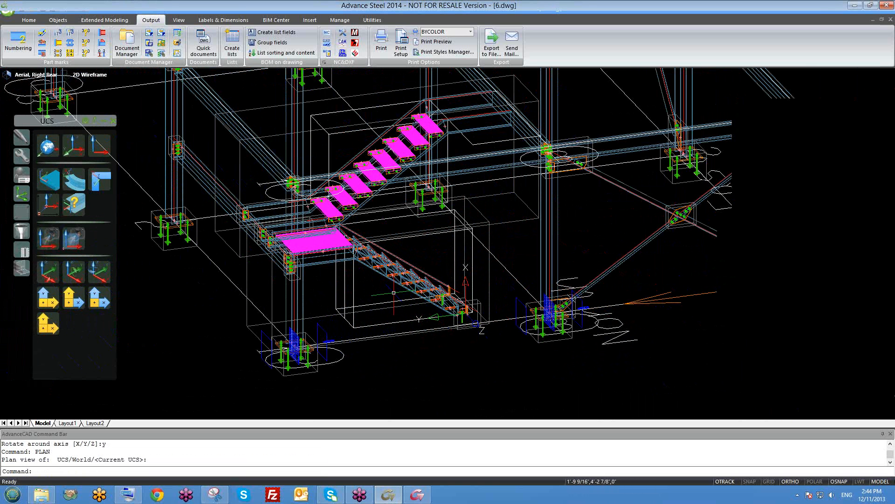
# Step: Open the Quick documents and list the user drawing styles for Stairs and Railings, widening the style tree to show full names
pyautogui.click(211, 48)
pyautogui.click(24, 52)
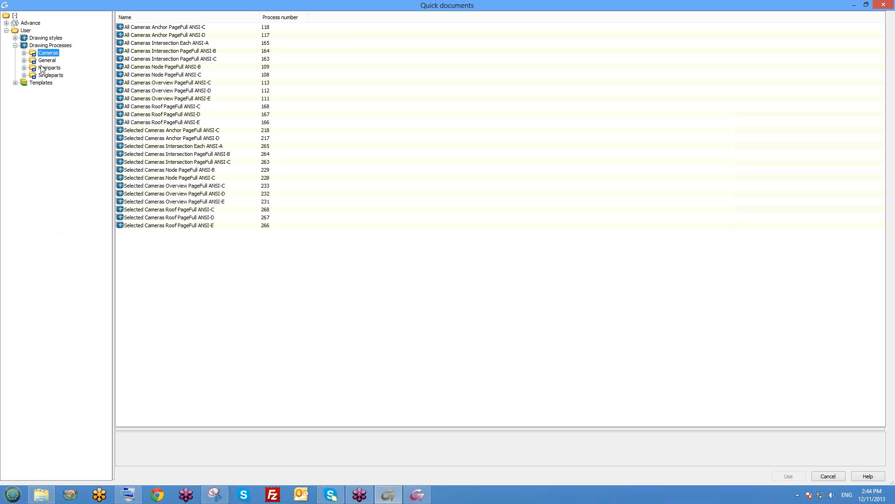
pyautogui.click(15, 45)
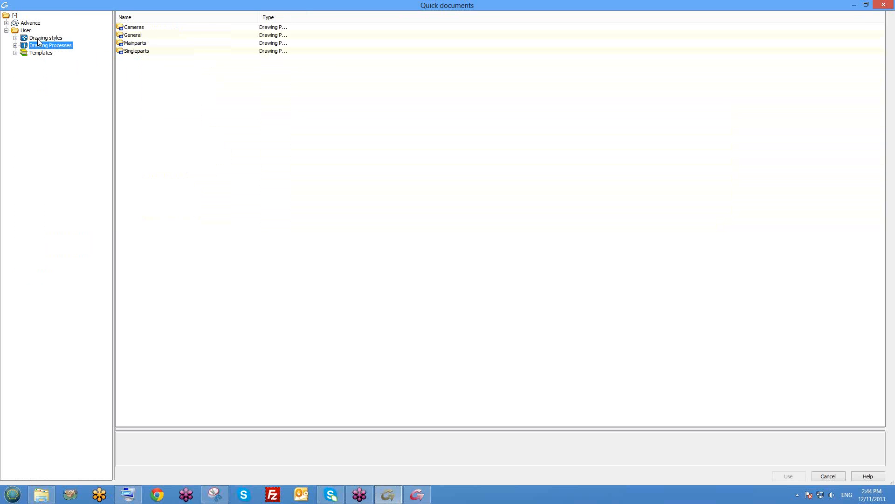
pyautogui.doubleClick(38, 40)
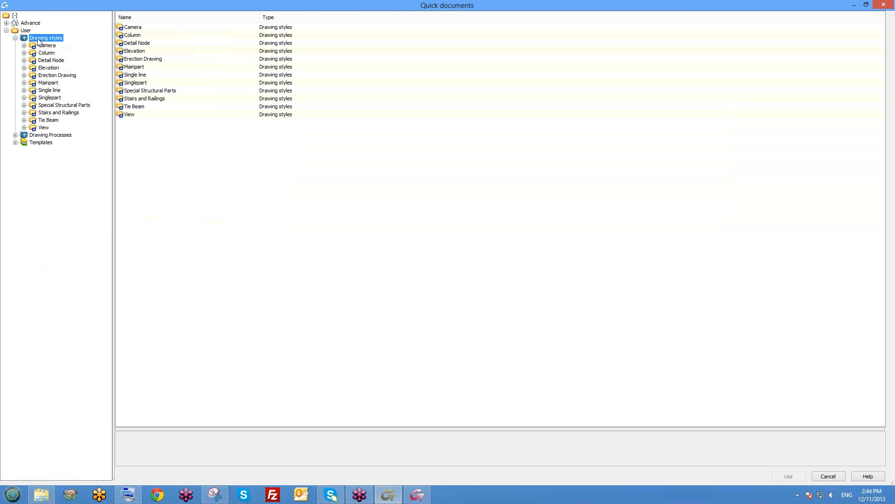
pyautogui.click(57, 113)
pyautogui.doubleClick(56, 113)
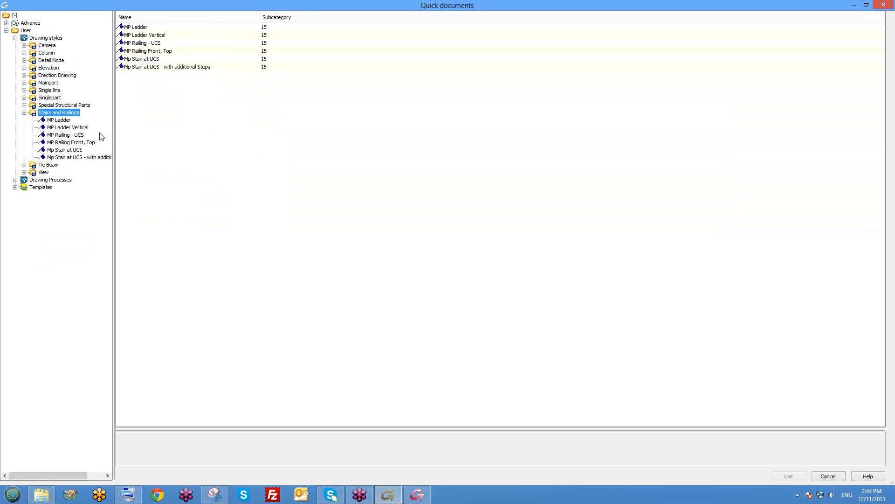
pyautogui.moveTo(112, 139); pyautogui.dragTo(190, 147)
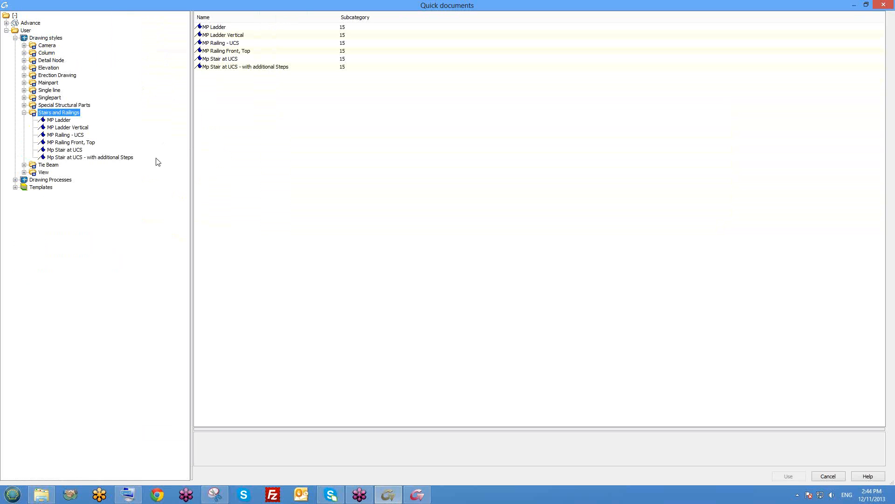
# Step: Use the Mp Stair at UCS drawing style and accept its drawing type settings with a scale of 1"=1'-0"
pyautogui.click(64, 150)
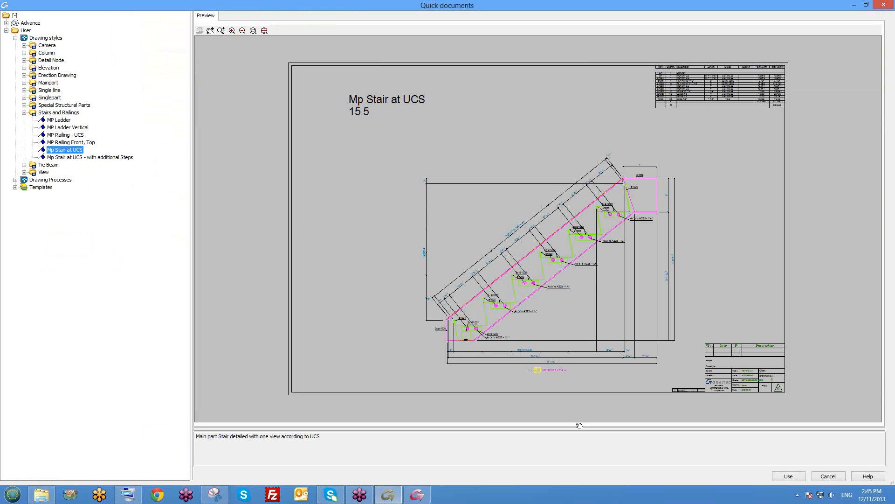
pyautogui.click(788, 476)
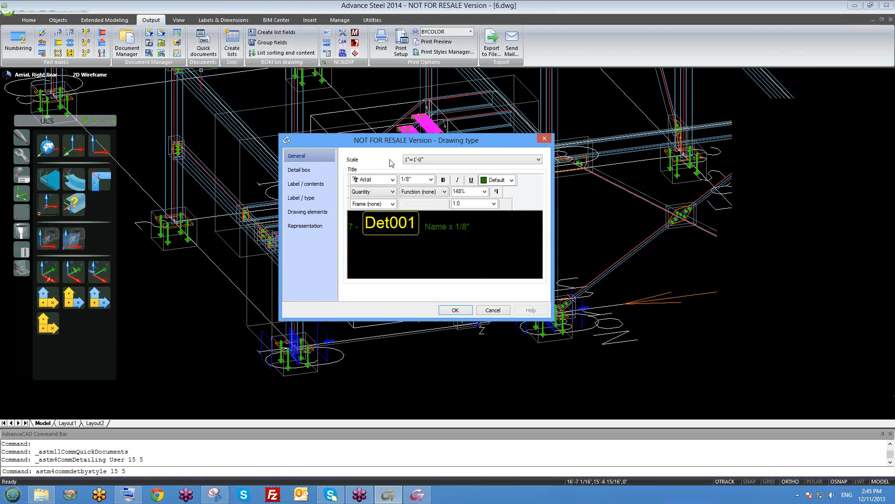
pyautogui.click(461, 315)
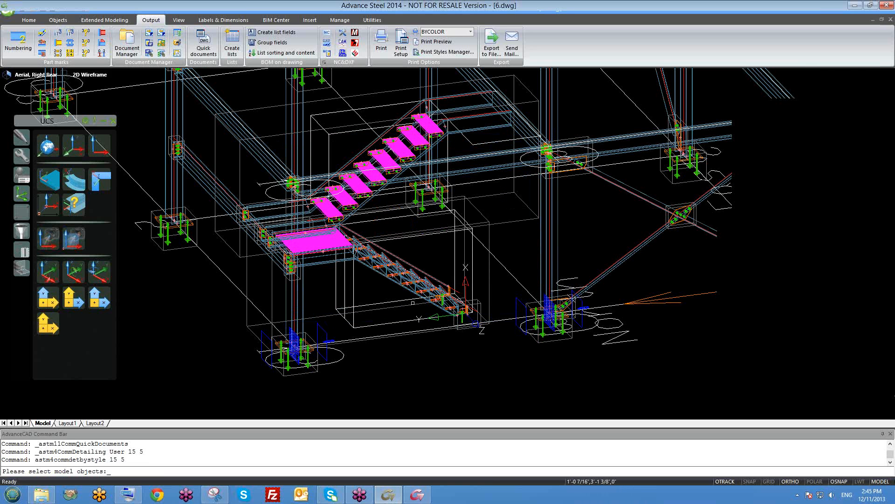
# Step: Select the side stringer of the lower stair flight as the model object to detail
pyautogui.scroll(5, 413, 281)
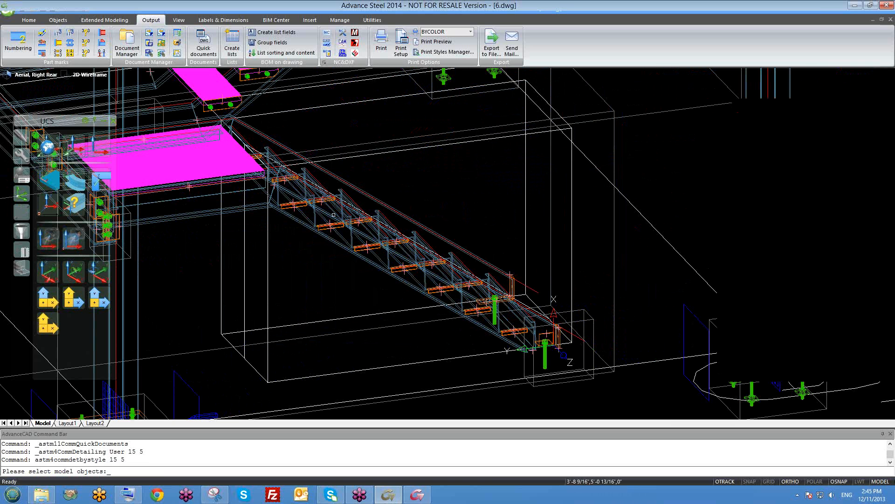
pyautogui.scroll(2, 340, 256)
pyautogui.click(401, 272)
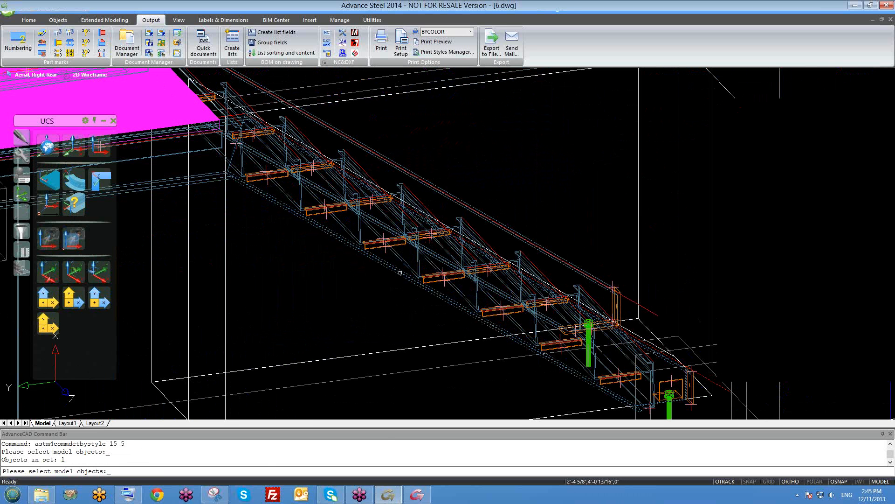
pyautogui.press('Return')
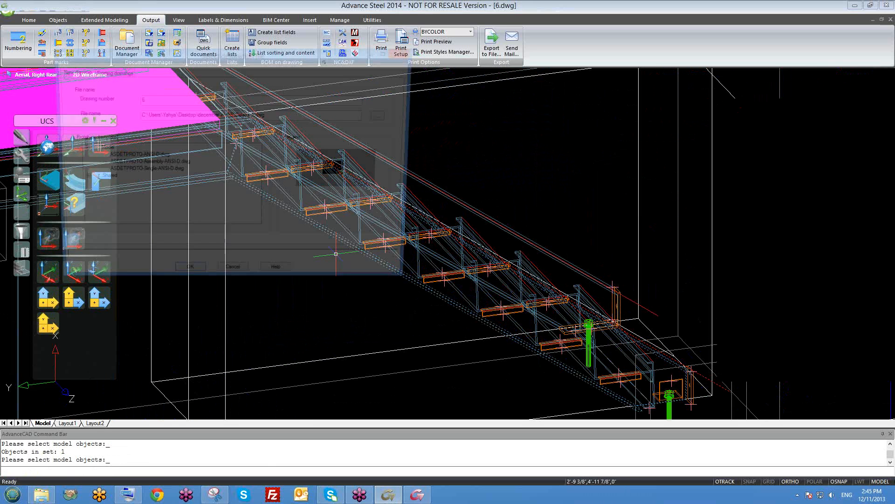
# Step: Create the stair detail as drawing number 6 from the ASDETPROTO-Assembly-ANSI-D.dwg prototype
pyautogui.moveTo(322, 56); pyautogui.dragTo(344, 105)
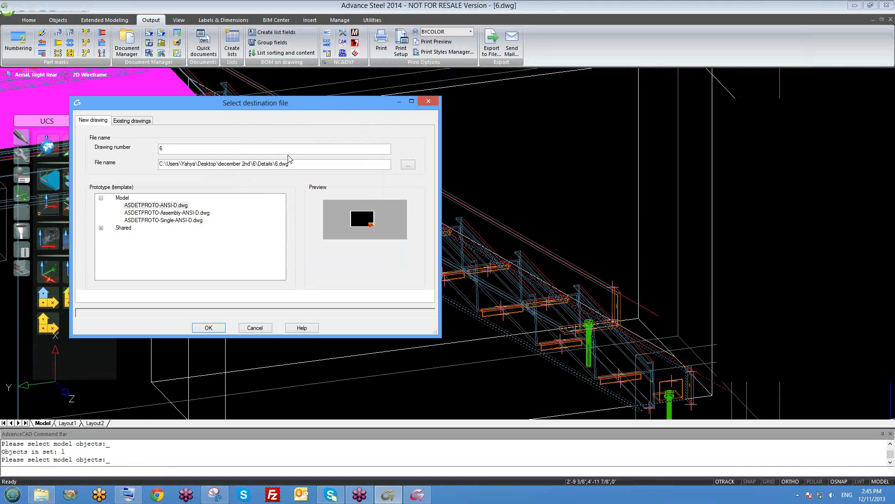
pyautogui.click(174, 208)
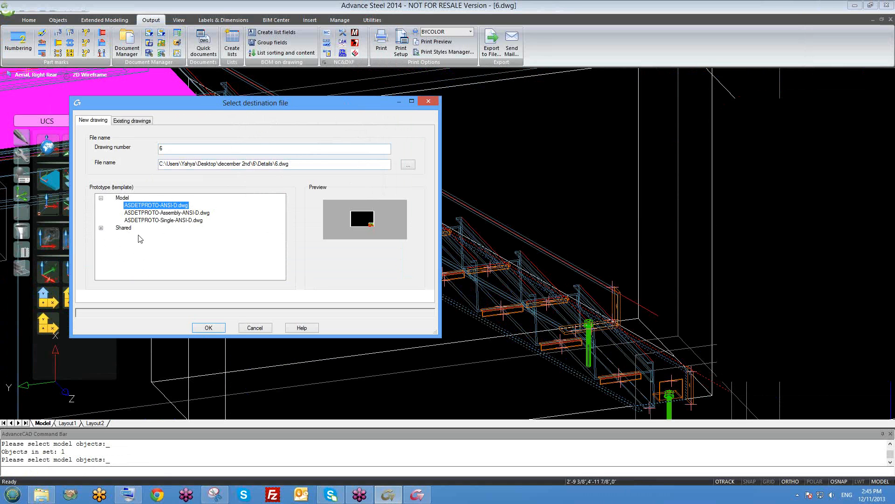
pyautogui.click(173, 214)
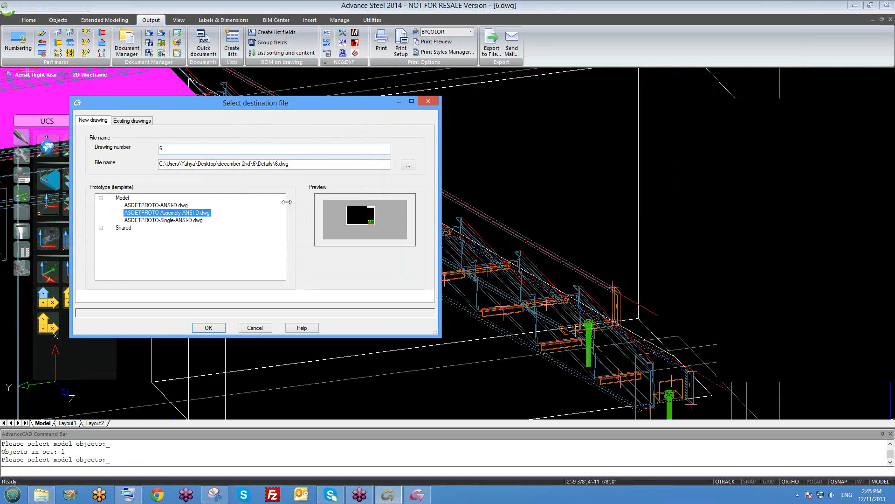
pyautogui.click(165, 147)
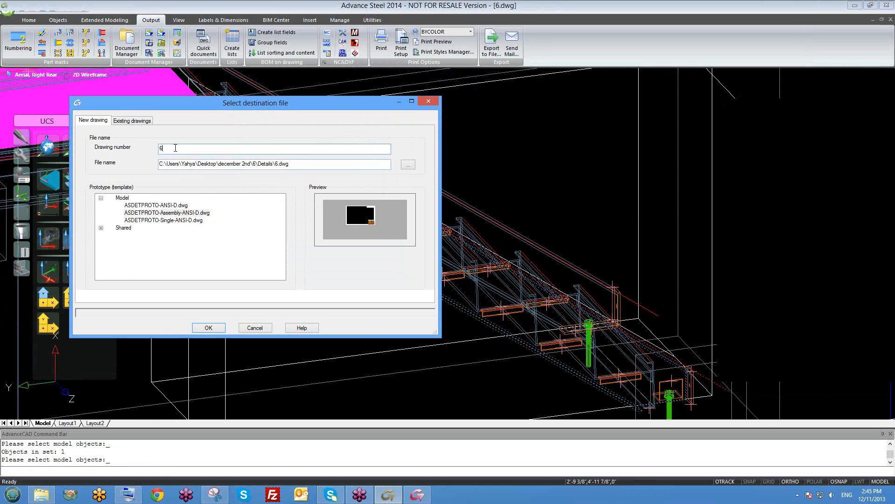
pyautogui.click(210, 329)
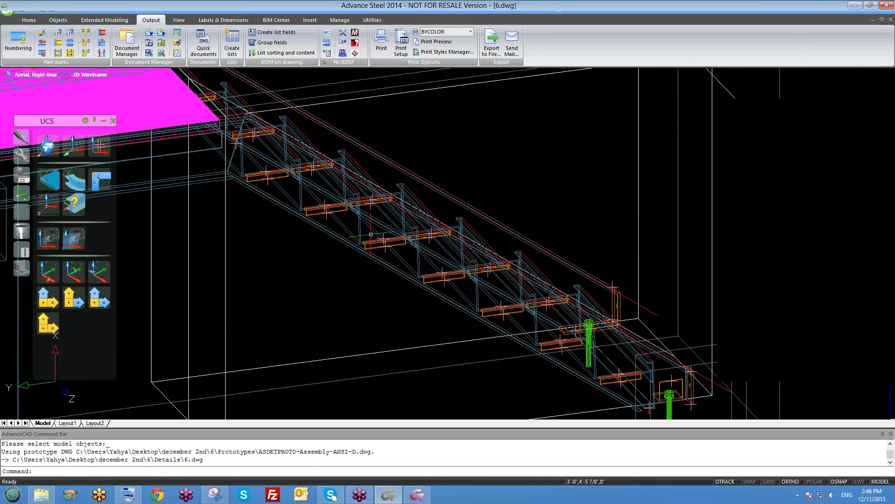
# Step: Show the assembly detail of the lower flight's stringer
pyautogui.click(335, 231)
pyautogui.rightClick(335, 232)
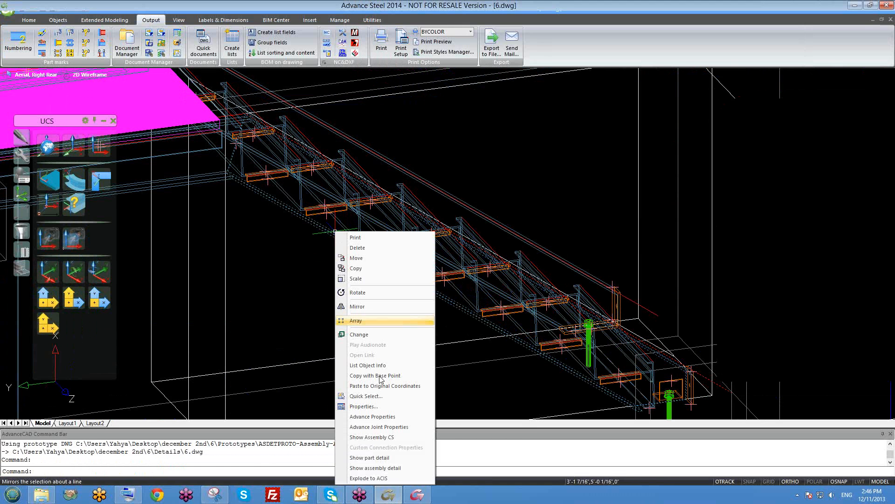
pyautogui.click(372, 467)
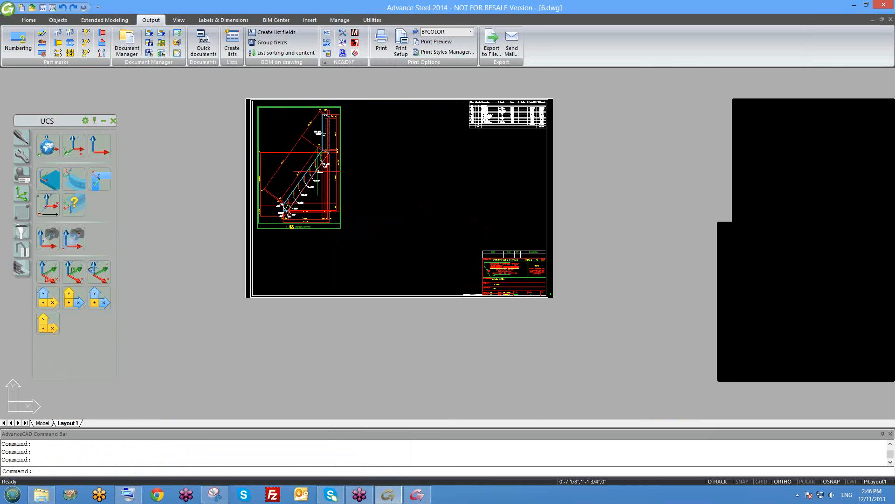
pyautogui.scroll(2, 327, 125)
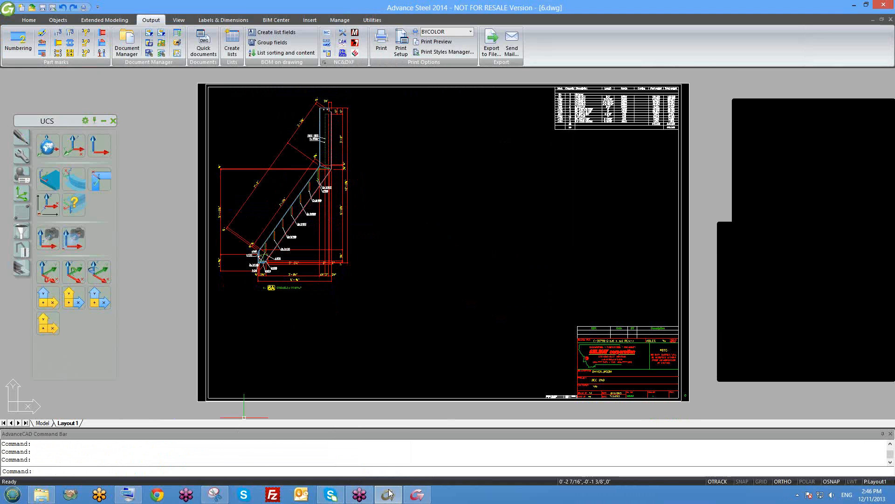
# Step: Try a rotation of 180 for the stair view on the sheet
pyautogui.doubleClick(345, 289)
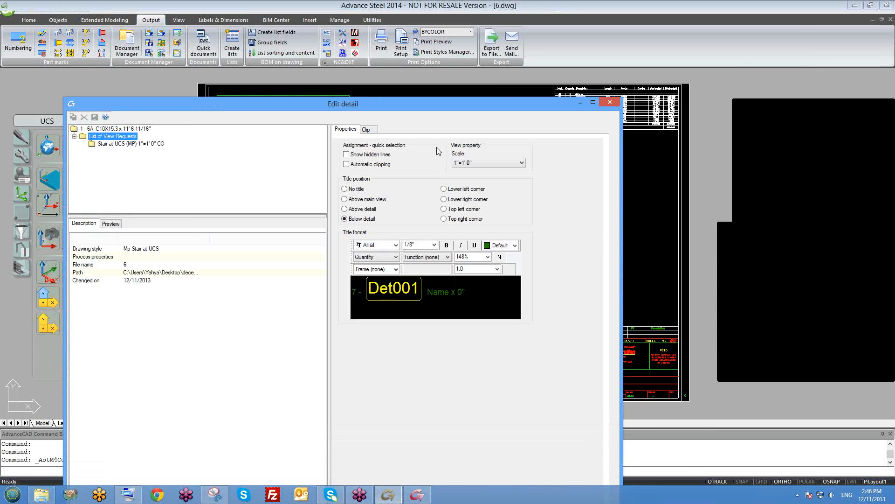
pyautogui.click(609, 103)
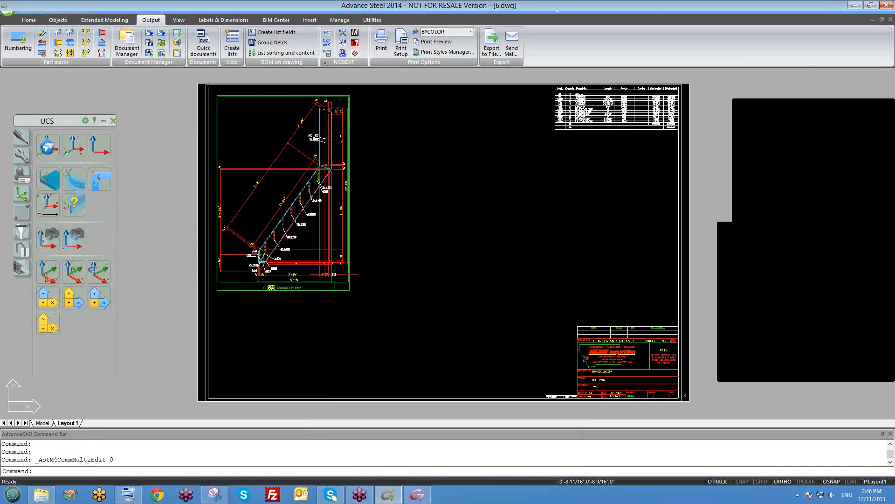
pyautogui.doubleClick(336, 282)
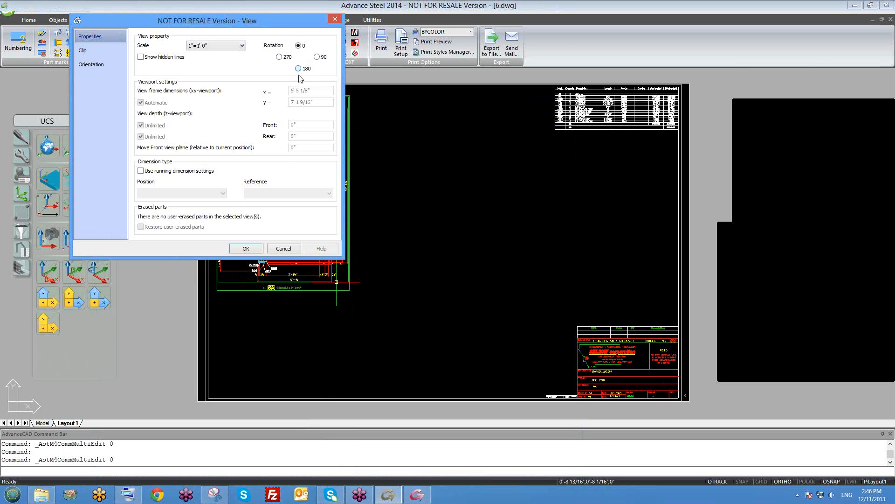
pyautogui.click(246, 249)
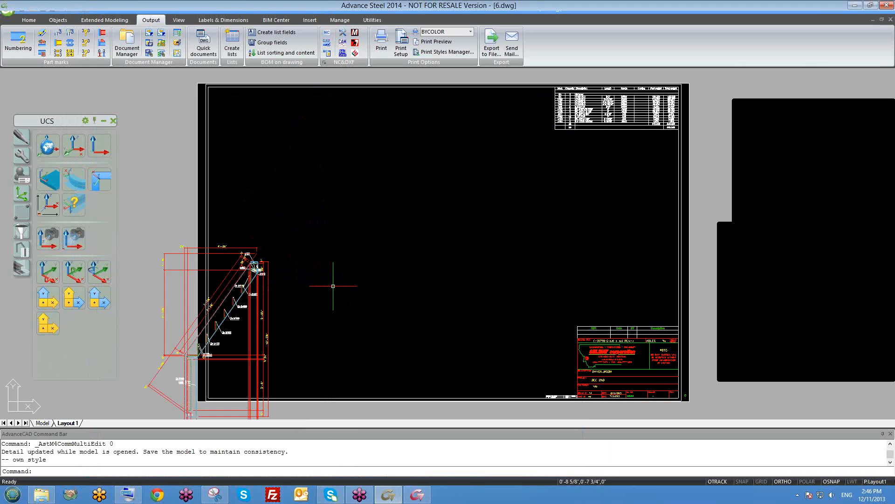
# Step: Try a rotation of 90 for the stair view
pyautogui.scroll(1, 390, 216)
pyautogui.scroll(2, 297, 312)
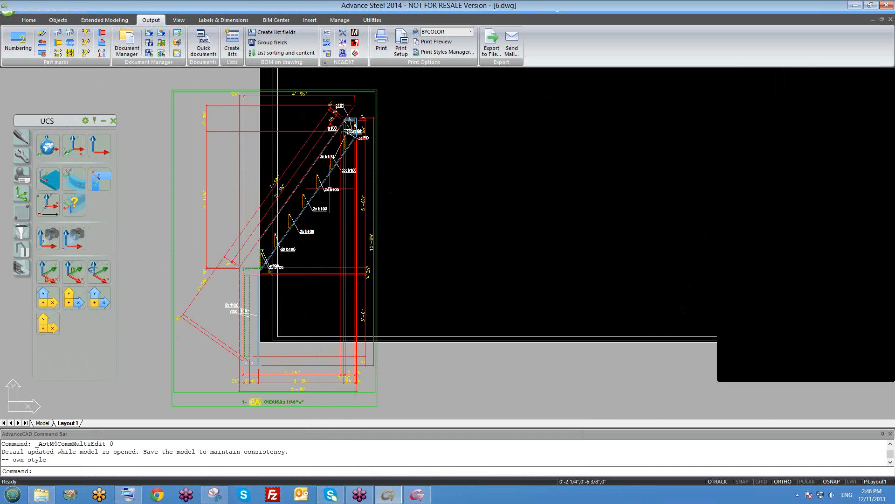
pyautogui.doubleClick(371, 391)
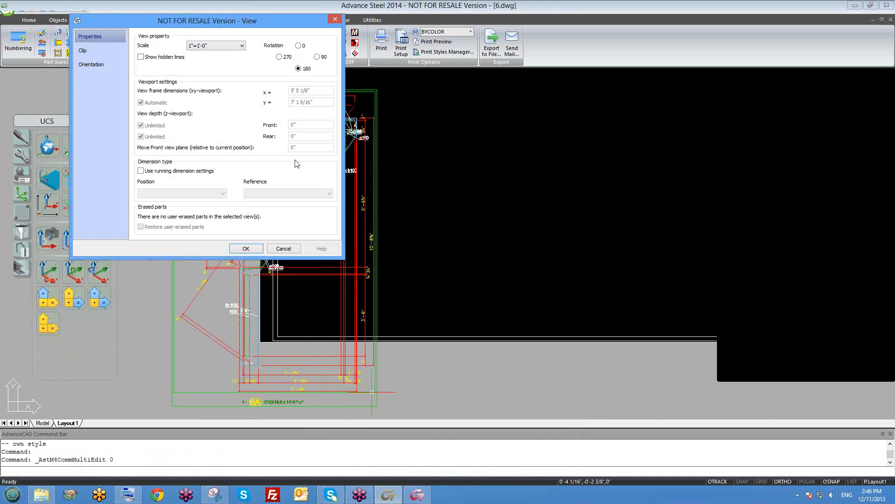
pyautogui.click(260, 248)
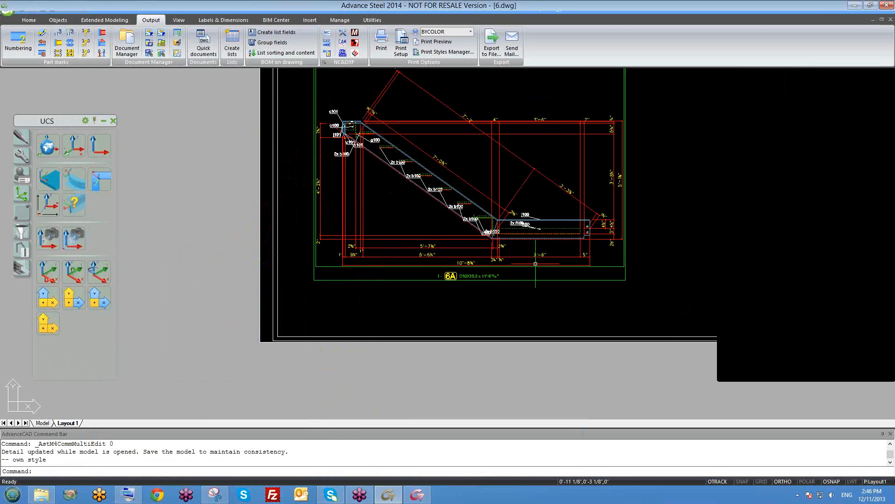
# Step: Set the stair view's rotation to 270
pyautogui.moveTo(533, 262); pyautogui.dragTo(526, 282, button='middle')
pyautogui.scroll(2, 577, 244)
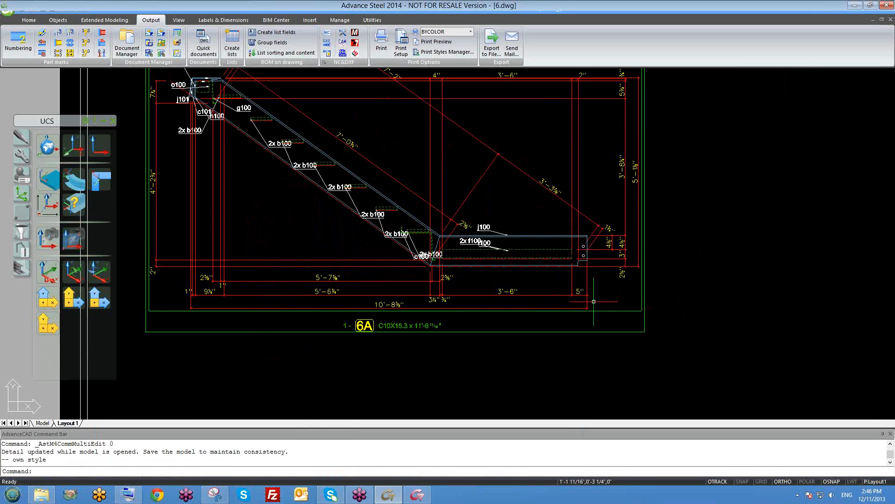
pyautogui.doubleClick(608, 311)
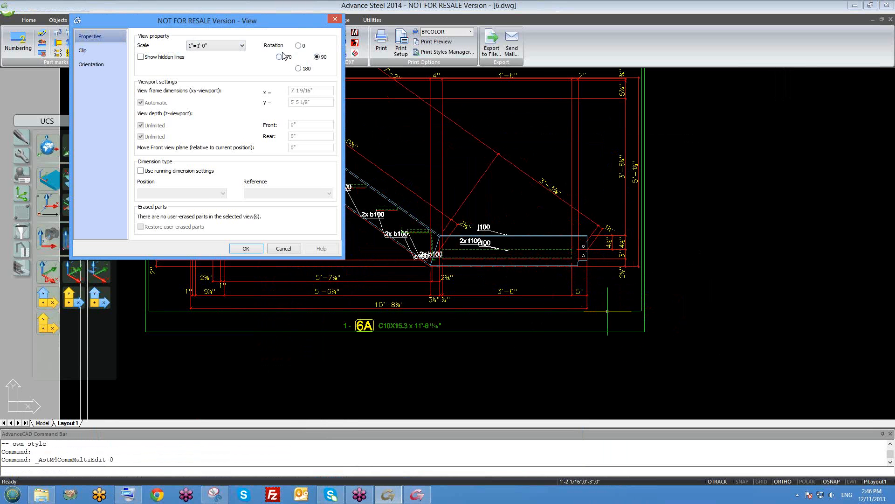
pyautogui.click(279, 56)
pyautogui.click(246, 248)
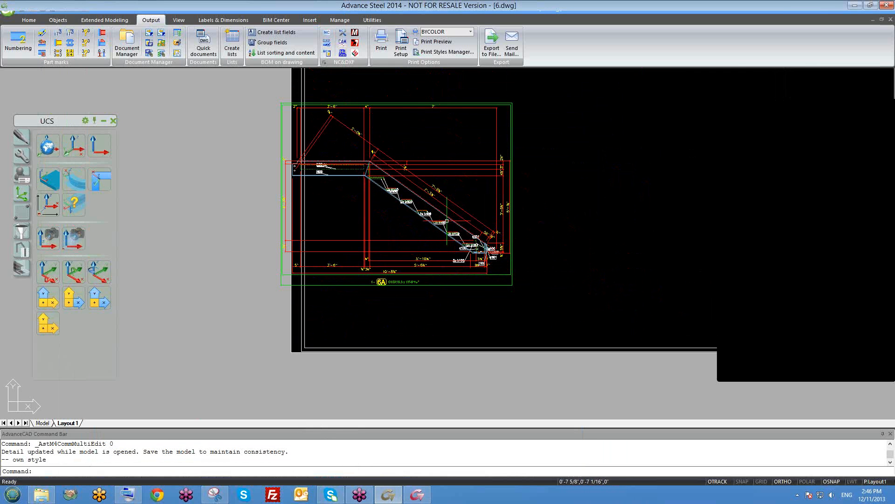
# Step: Move the stair view horizontally to the right so it lies within the sheet border
pyautogui.click(507, 285)
pyautogui.write('M')
pyautogui.press('Return')
pyautogui.click(446, 234)
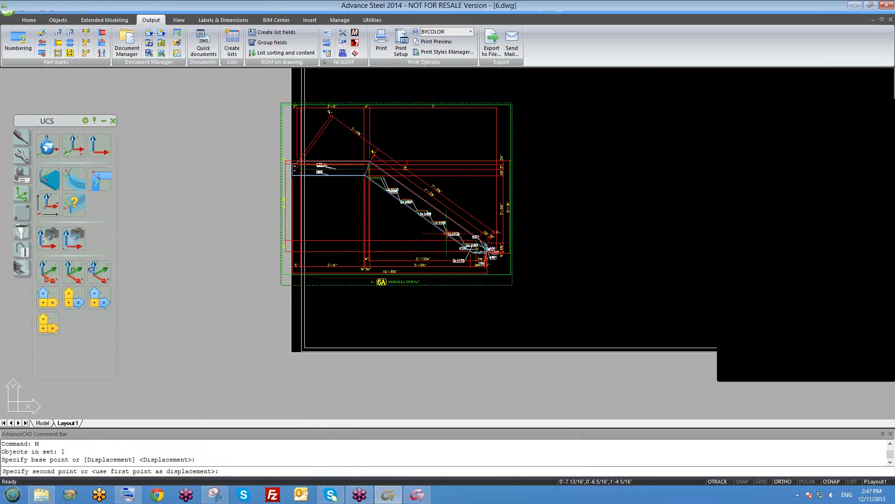
pyautogui.click(515, 233)
# Step: Move the stair view up towards the sheet's upper left corner with ortho mode switched off
pyautogui.scroll(-2, 423, 266)
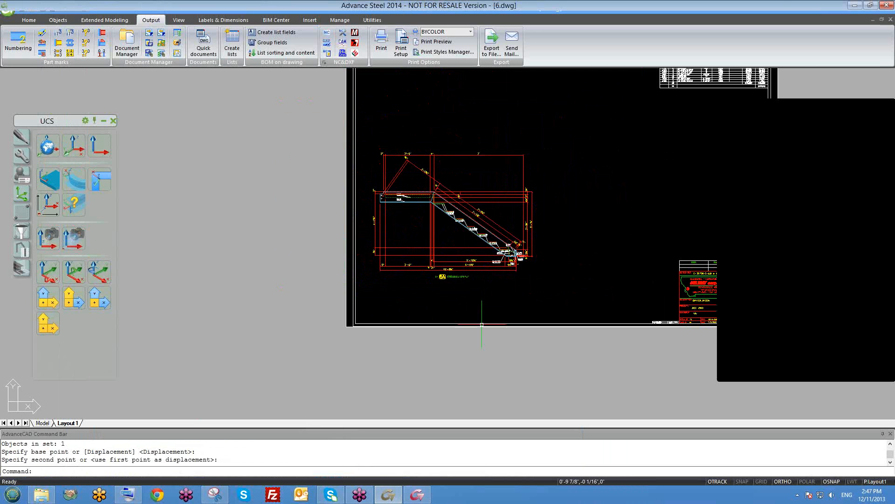
pyautogui.moveTo(482, 325); pyautogui.dragTo(458, 355, button='middle')
pyautogui.scroll(4, 485, 313)
pyautogui.click(485, 311)
pyautogui.scroll(-3, 485, 311)
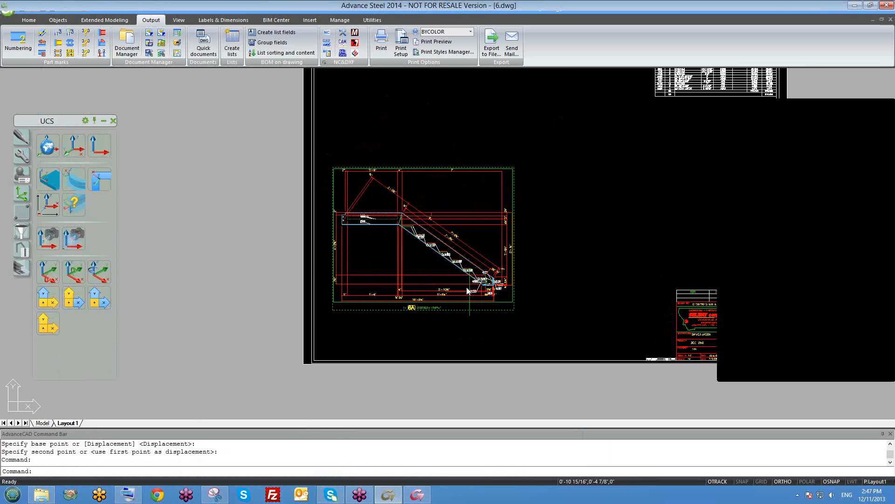
pyautogui.write('M')
pyautogui.press('Return')
pyautogui.click(466, 285)
pyautogui.moveTo(461, 231); pyautogui.dragTo(391, 309, button='middle')
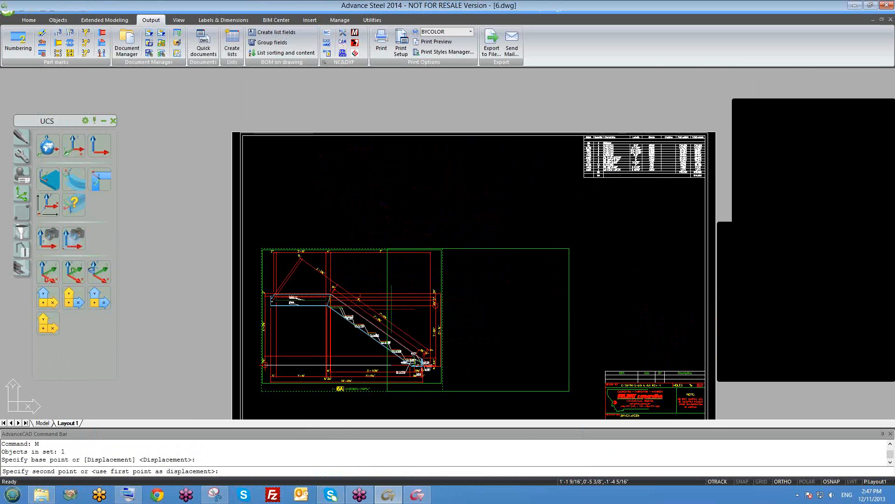
pyautogui.press('F8')
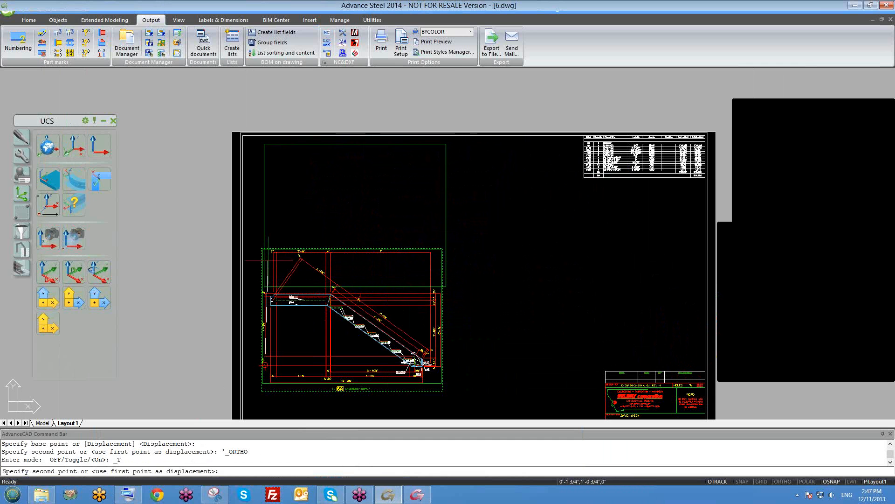
pyautogui.click(268, 260)
# Step: Move the overlapping 2x f100 label to a clear spot above the stringer's horizontal section
pyautogui.scroll(4, 279, 197)
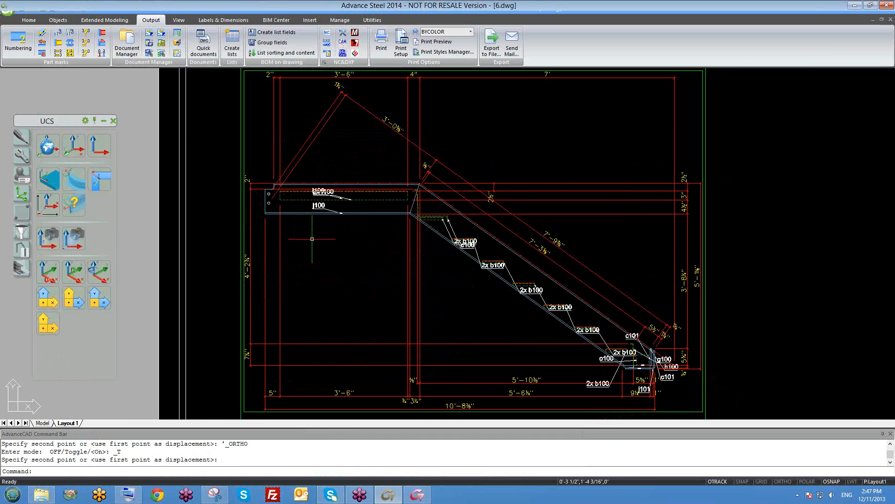
pyautogui.scroll(4, 563, 314)
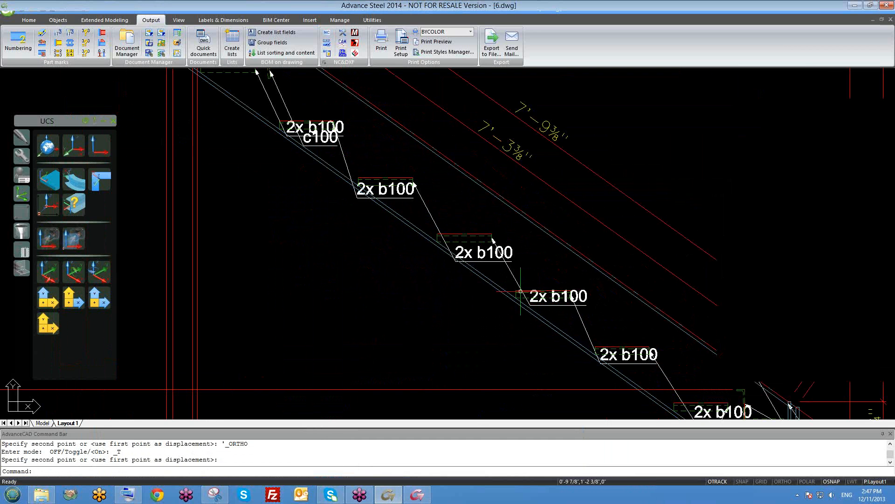
pyautogui.scroll(-5, 482, 275)
pyautogui.scroll(5, 485, 247)
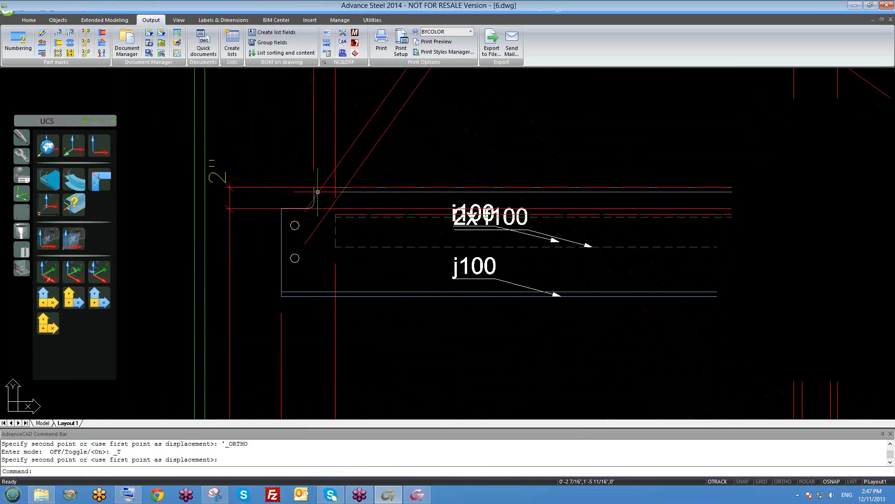
pyautogui.moveTo(488, 241); pyautogui.dragTo(424, 216, button='middle')
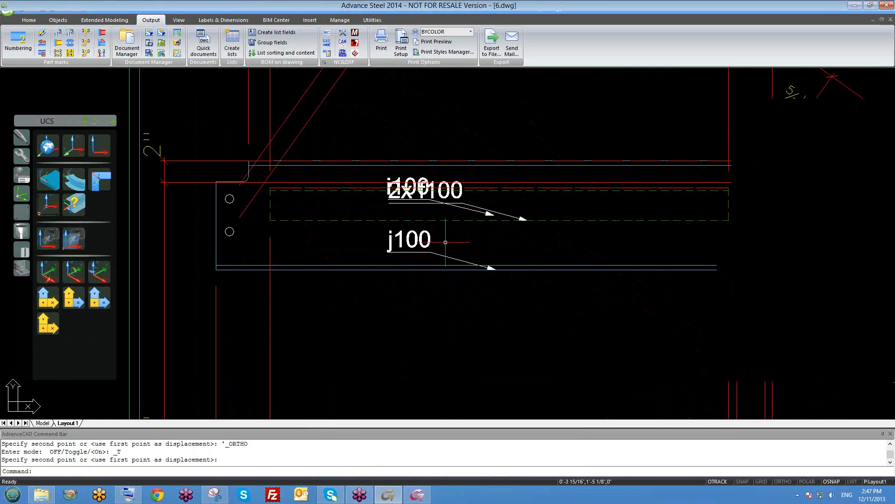
pyautogui.click(478, 208)
pyautogui.click(388, 197)
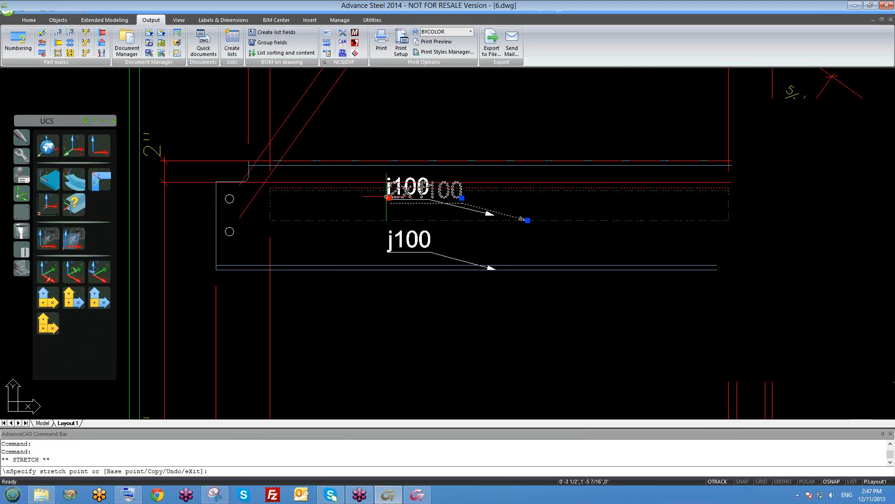
pyautogui.click(400, 127)
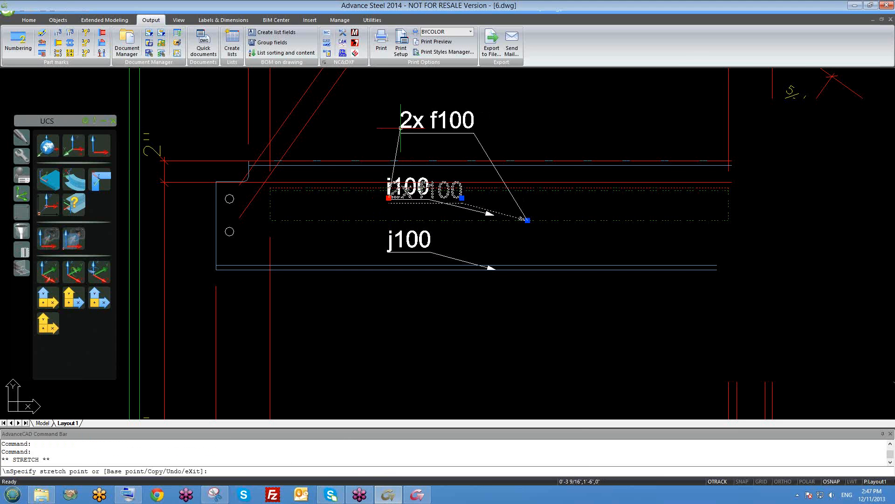
pyautogui.press('Escape')
# Step: Move the i100 label to a clear spot below the stringer's horizontal section
pyautogui.click(418, 198)
pyautogui.click(399, 198)
pyautogui.click(395, 202)
pyautogui.click(401, 184)
pyautogui.click(387, 194)
pyautogui.click(578, 302)
pyautogui.press('Escape')
pyautogui.scroll(-5, 456, 250)
pyautogui.scroll(-3, 549, 321)
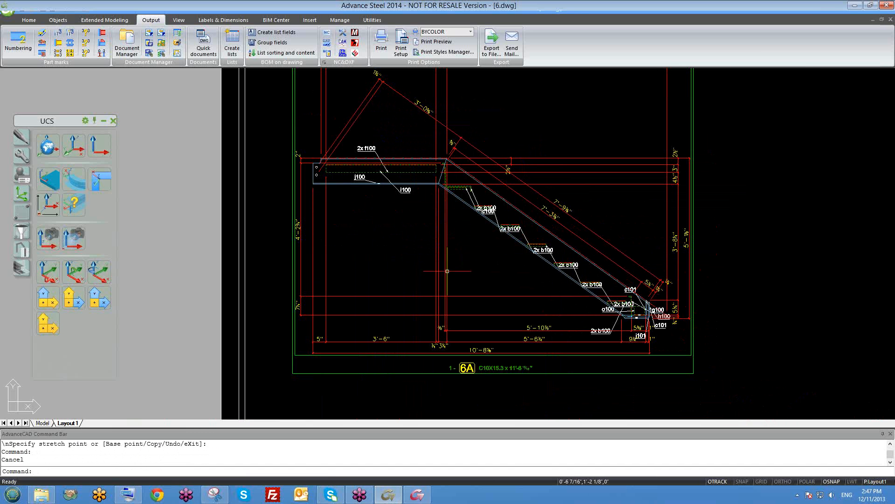
pyautogui.scroll(-3, 325, 234)
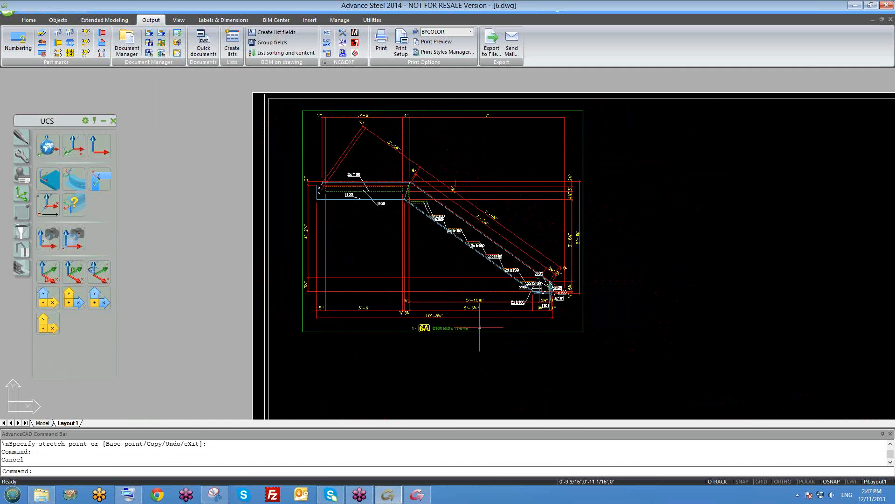
pyautogui.scroll(3, 368, 145)
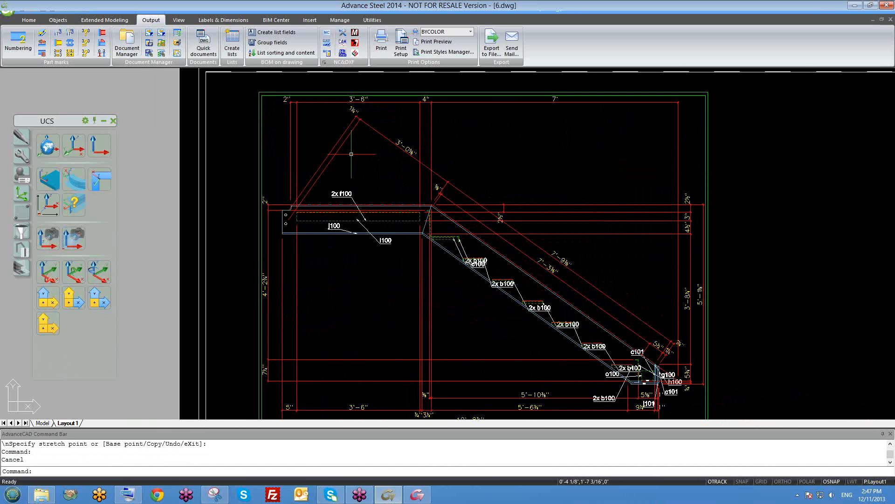
# Step: Examine the parts list on the stringer detail sheet, checking its marks, quantities, descriptions, lengths, grades and weights
pyautogui.scroll(-2, 502, 224)
pyautogui.moveTo(582, 320); pyautogui.dragTo(544, 310, button='middle')
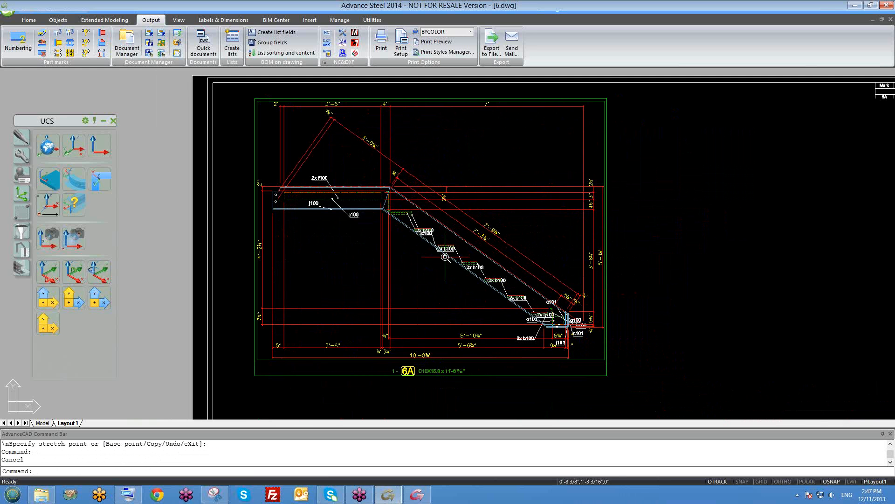
pyautogui.scroll(-2, 444, 257)
pyautogui.moveTo(451, 338); pyautogui.dragTo(397, 302, button='middle')
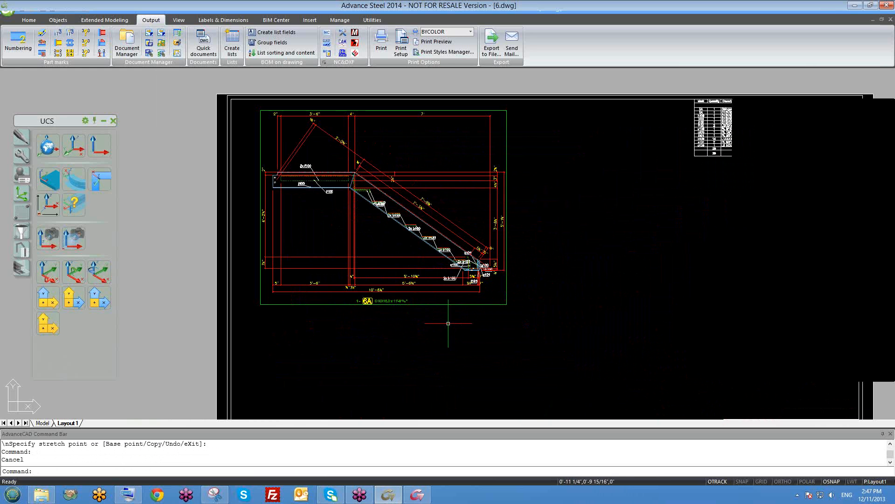
pyautogui.moveTo(606, 245); pyautogui.dragTo(426, 284, button='middle')
pyautogui.scroll(2, 564, 175)
pyautogui.scroll(2, 576, 164)
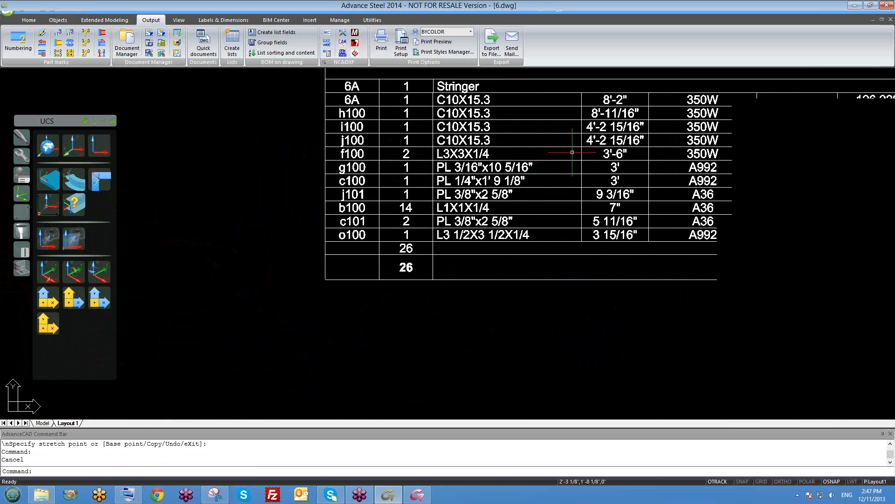
pyautogui.moveTo(545, 151); pyautogui.dragTo(499, 205, button='middle')
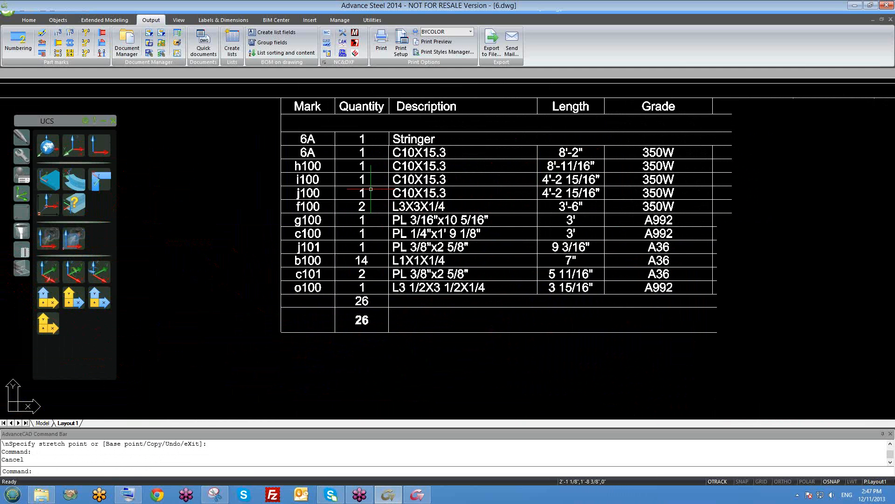
pyautogui.scroll(-1, 371, 188)
pyautogui.moveTo(563, 194); pyautogui.dragTo(508, 203, button='middle')
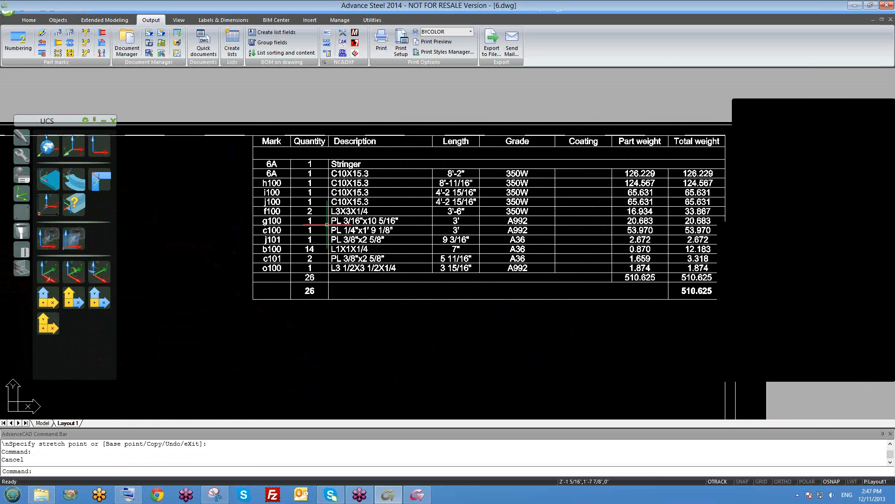
pyautogui.scroll(2, 311, 194)
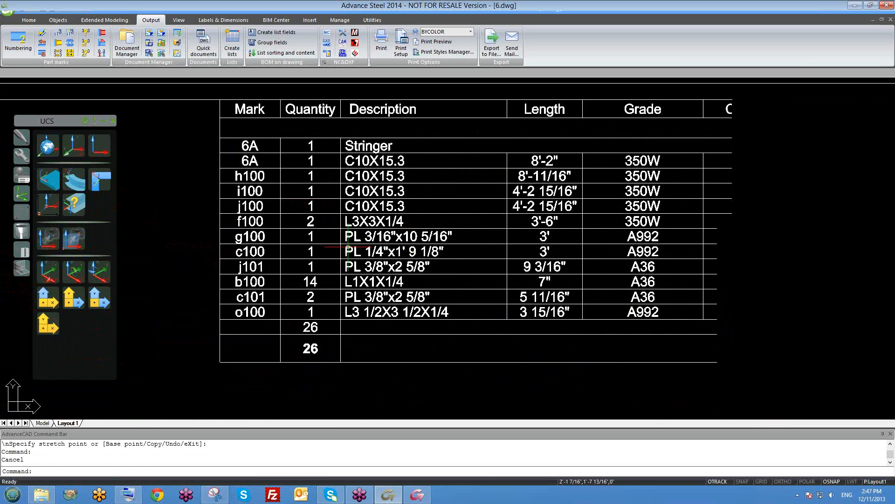
pyautogui.scroll(-5, 541, 215)
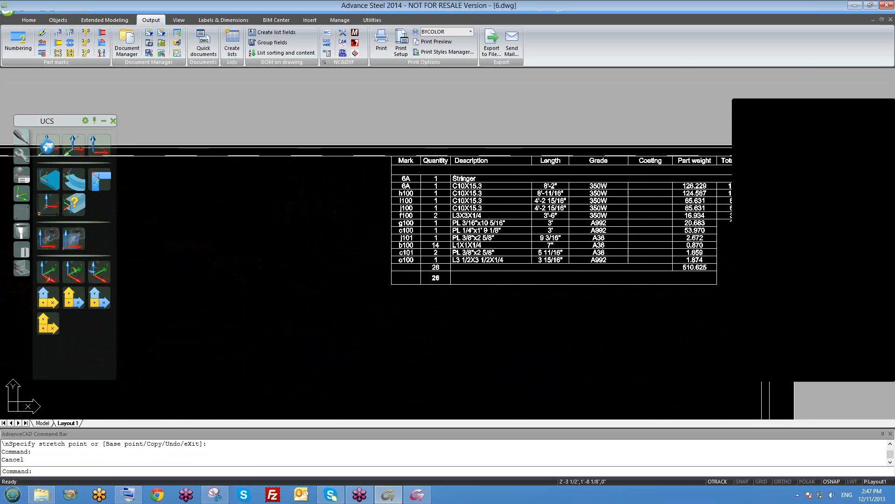
# Step: Compare the 2x b100 labels along the sloped stringer with the b100 row in the parts list
pyautogui.scroll(6, 173, 337)
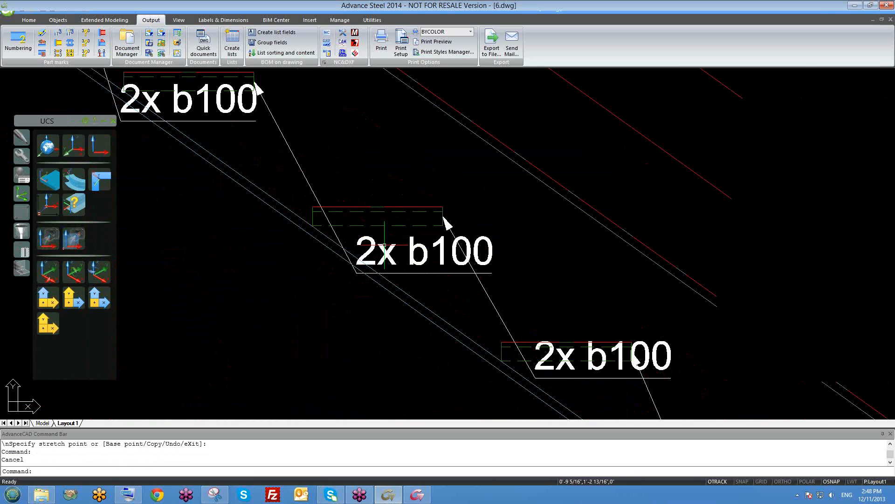
pyautogui.scroll(-5, 381, 227)
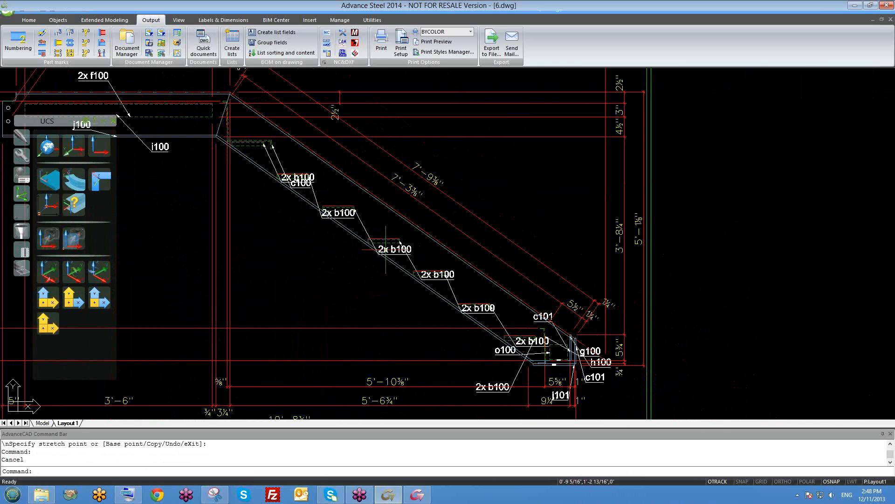
pyautogui.scroll(4, 386, 239)
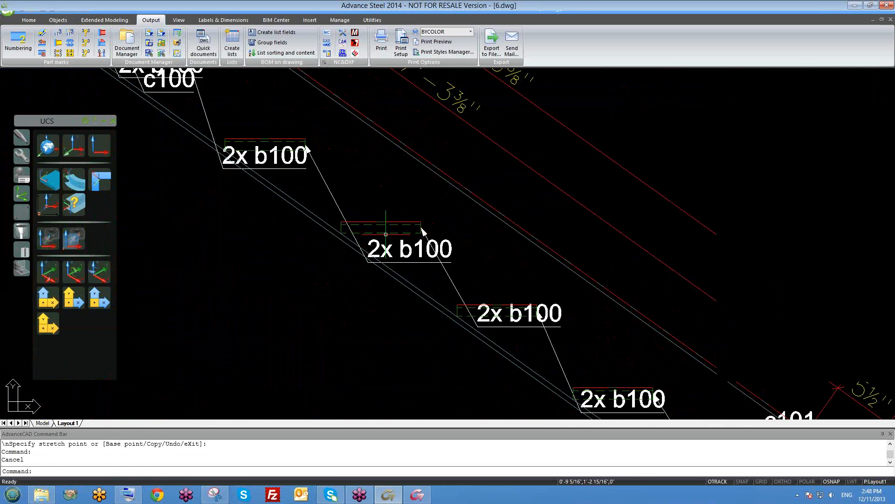
pyautogui.scroll(2, 385, 237)
pyautogui.scroll(-6, 385, 237)
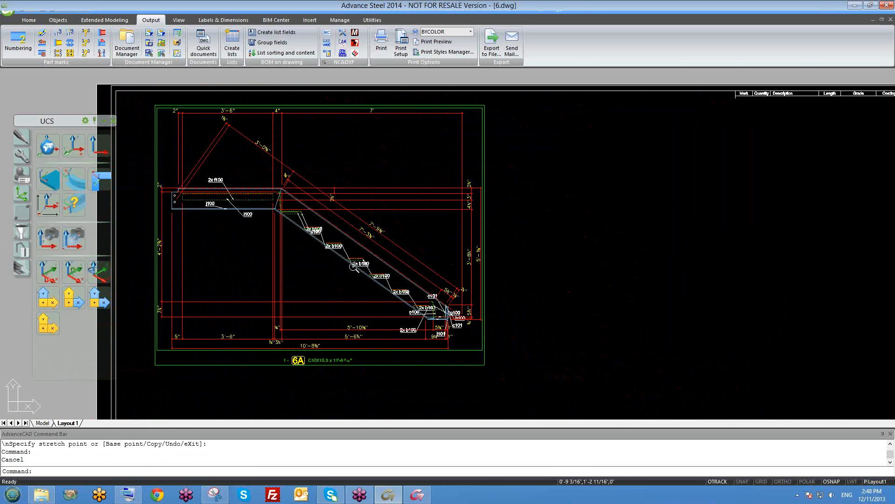
pyautogui.moveTo(680, 160); pyautogui.dragTo(326, 267, button='middle')
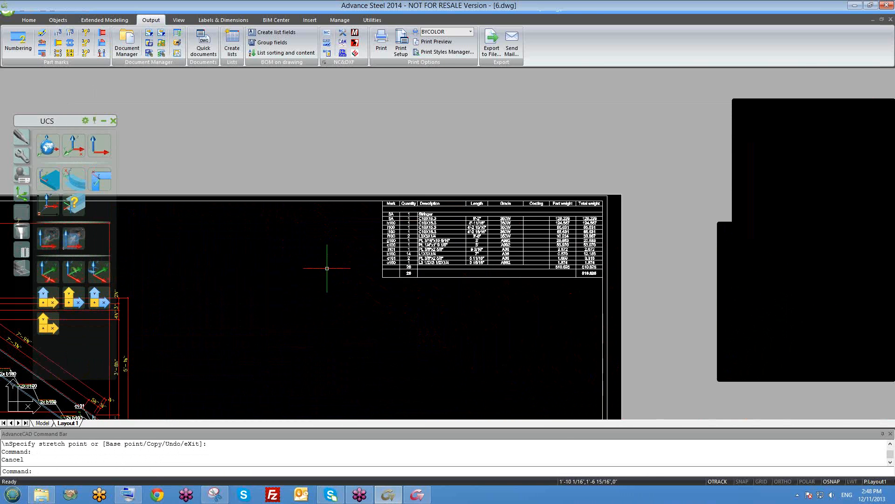
pyautogui.scroll(2, 475, 240)
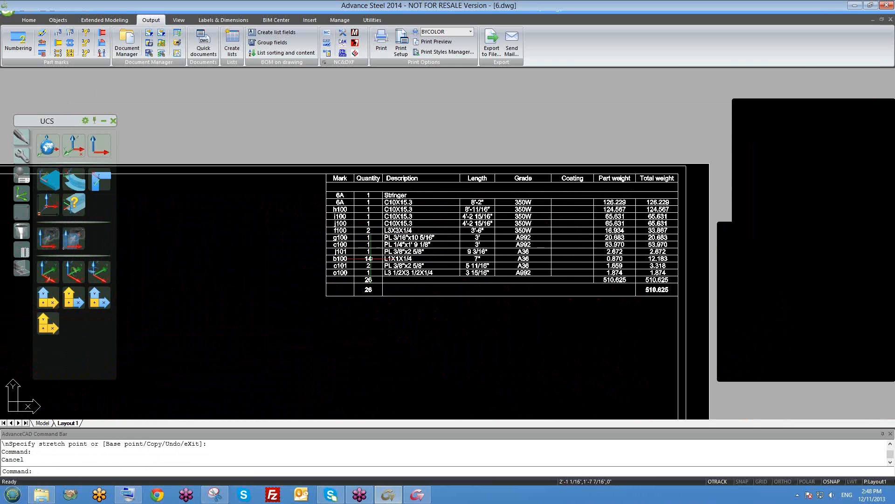
pyautogui.scroll(2, 348, 270)
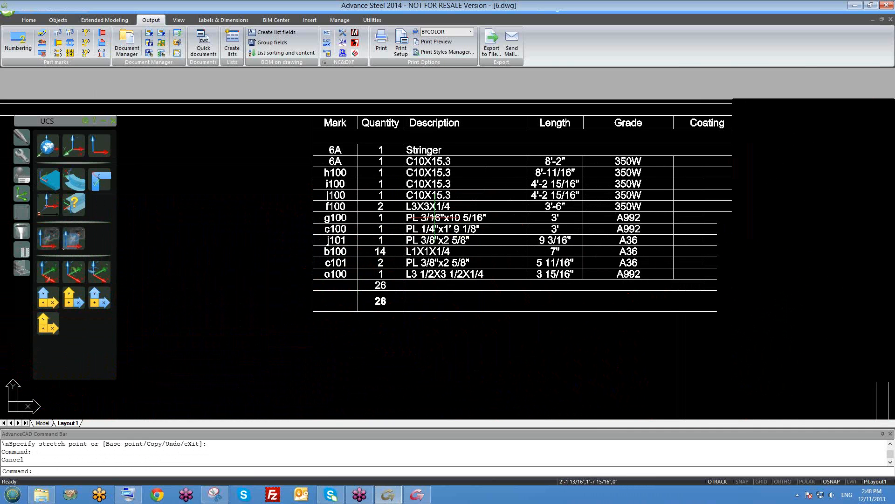
pyautogui.scroll(-3, 435, 217)
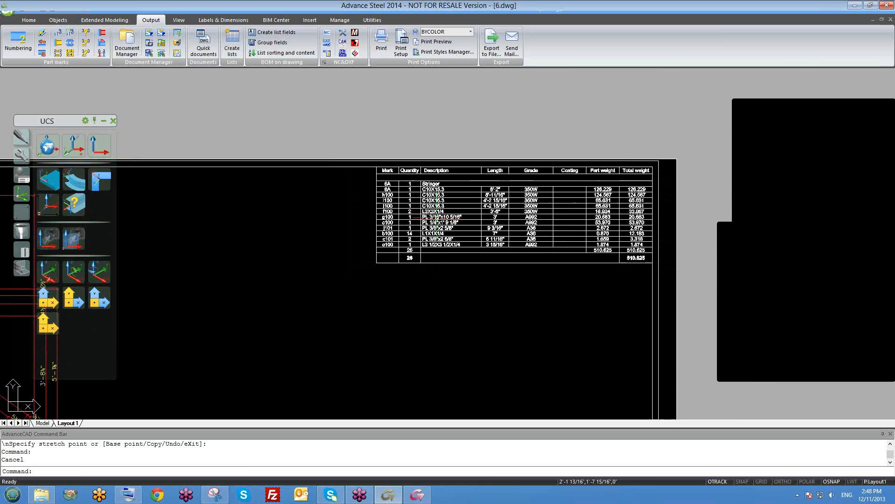
pyautogui.scroll(-3, 592, 234)
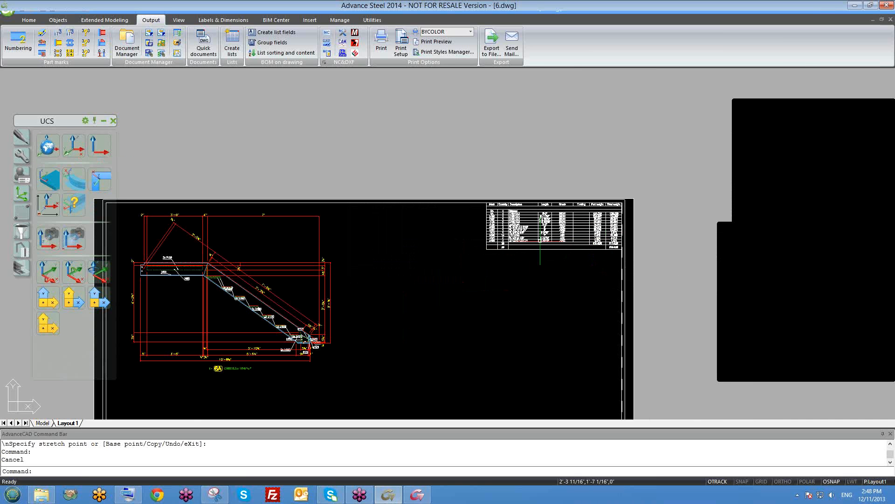
pyautogui.scroll(-2, 443, 263)
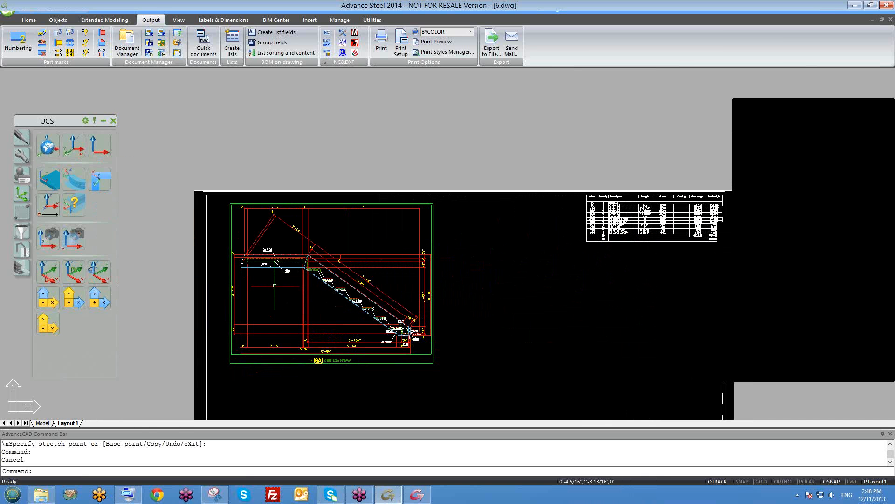
# Step: Review the part labels and dimensions of stringer 6A and the overall arrangement of the detail sheet
pyautogui.scroll(2, 290, 289)
pyautogui.scroll(4, 372, 303)
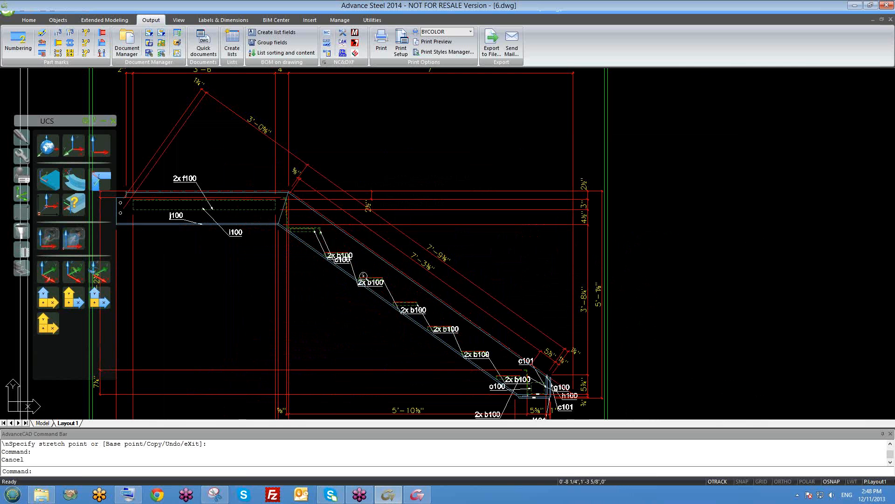
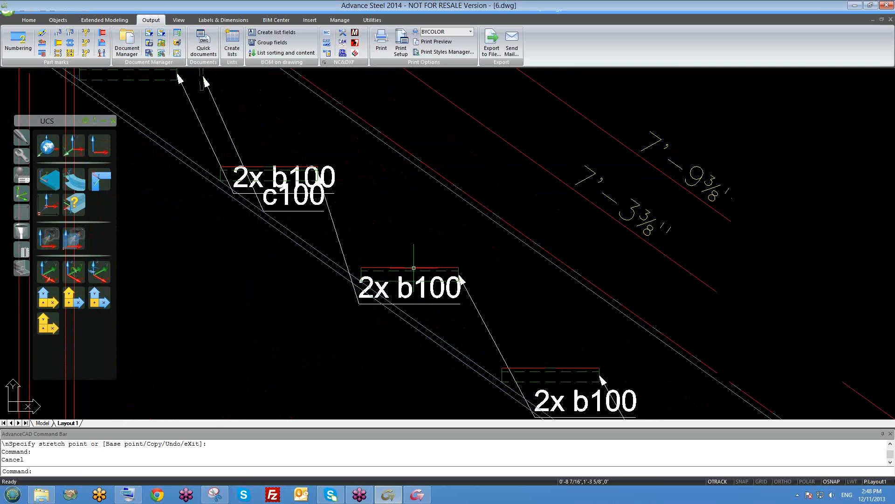
pyautogui.scroll(-1, 412, 282)
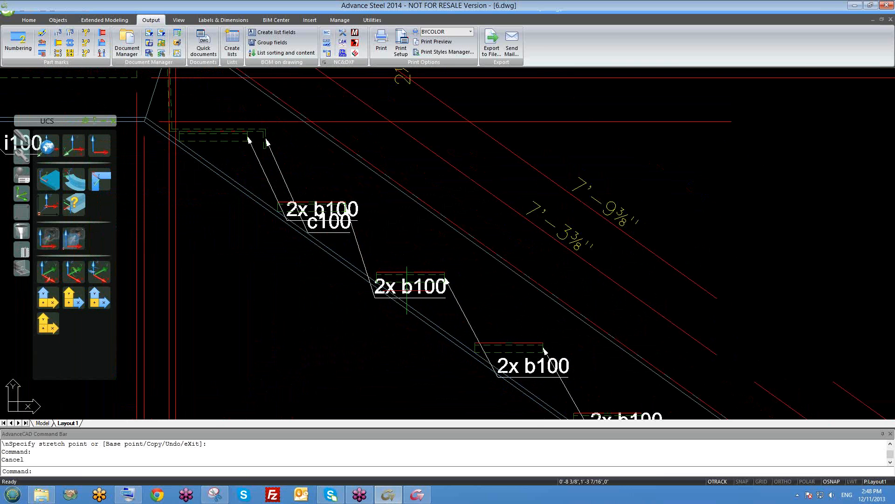
pyautogui.scroll(-3, 407, 288)
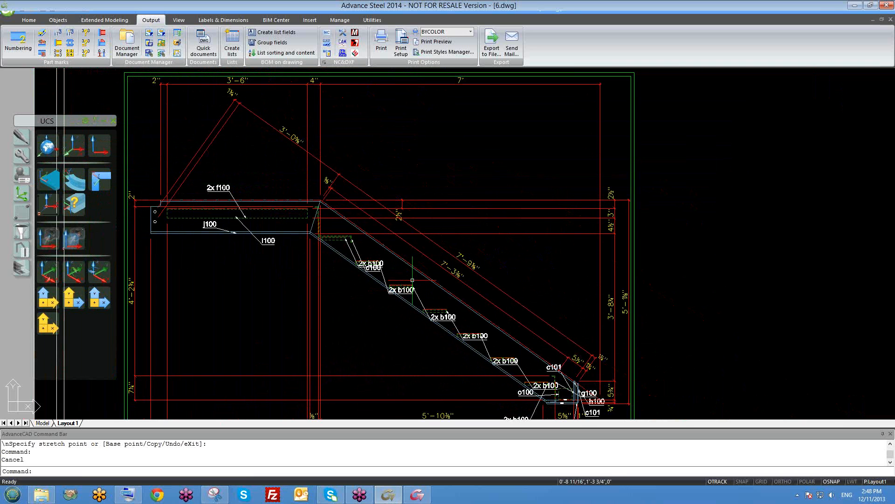
pyautogui.scroll(-3, 412, 280)
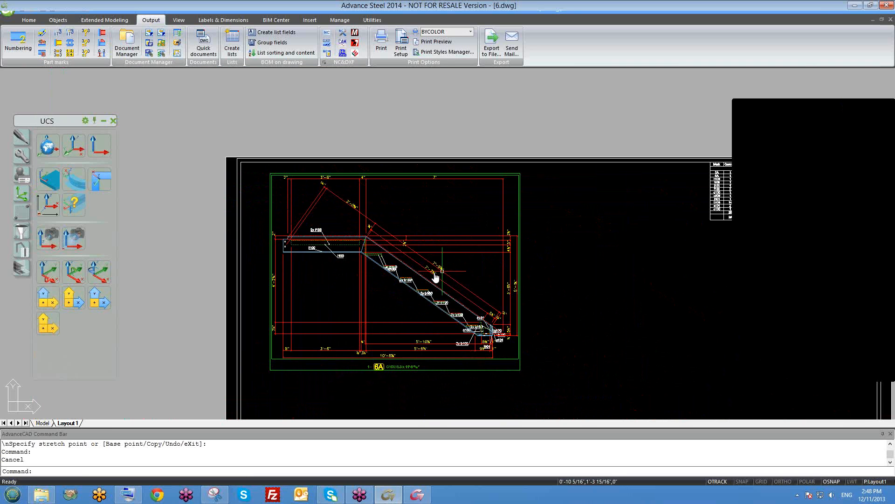
pyautogui.moveTo(522, 256); pyautogui.dragTo(444, 259, button='middle')
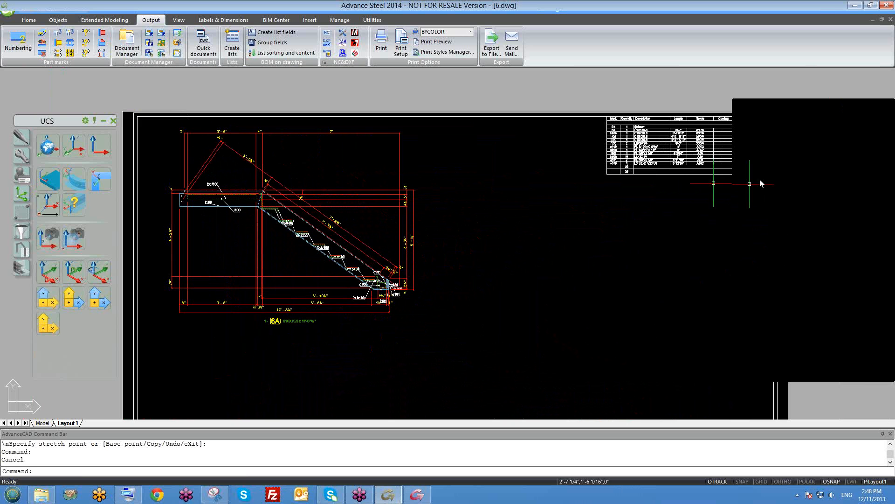
pyautogui.moveTo(627, 130); pyautogui.dragTo(558, 145, button='middle')
pyautogui.scroll(-1, 598, 173)
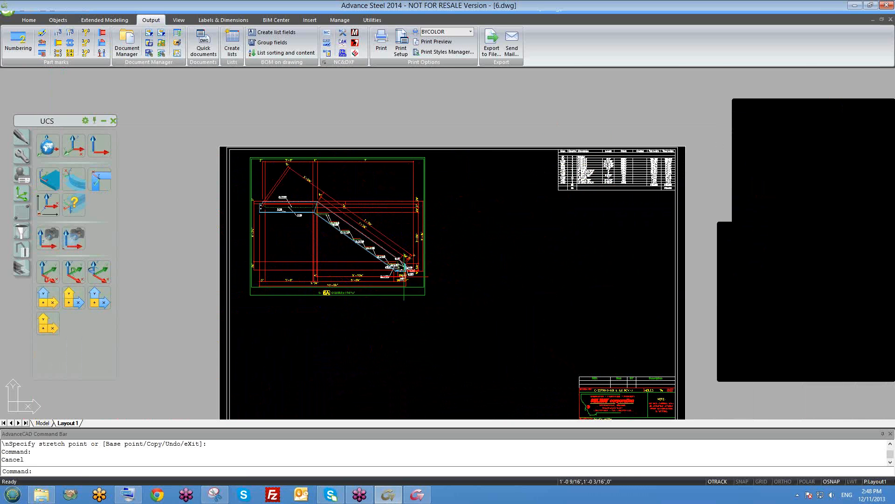
pyautogui.scroll(2, 382, 249)
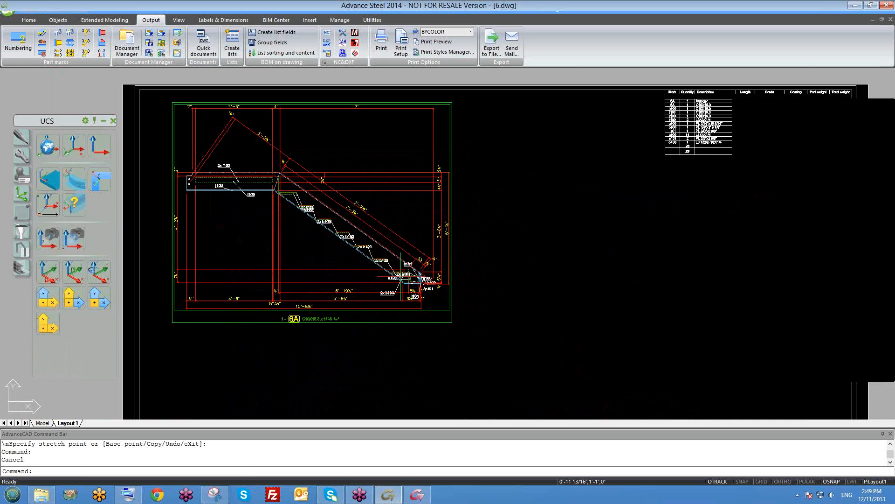
pyautogui.scroll(-2, 388, 267)
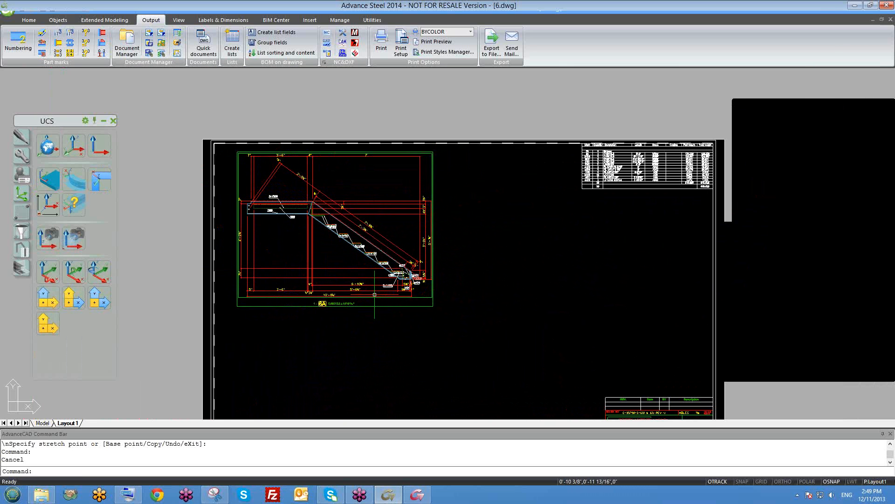
pyautogui.scroll(3, 261, 206)
pyautogui.scroll(-2, 260, 206)
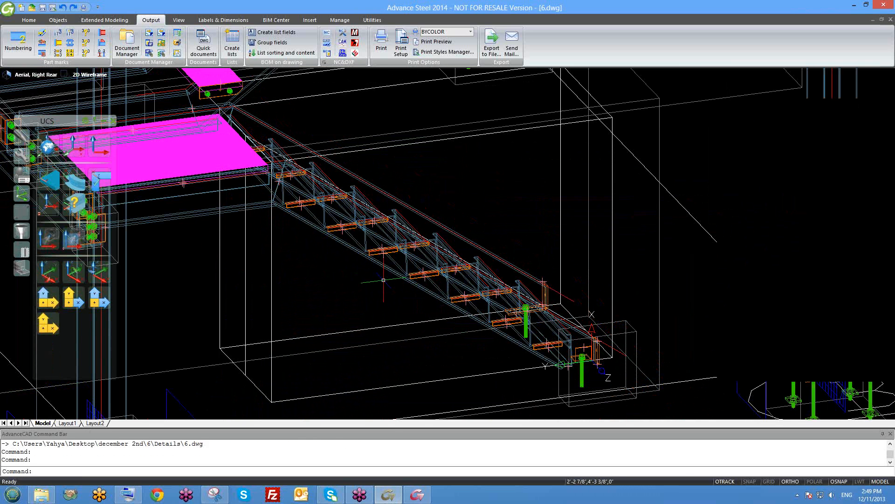
# Step: Inspect the lower stair flight, its landing and the surrounding steel frame in the 3D model
pyautogui.scroll(-2, 390, 270)
pyautogui.scroll(-2, 401, 294)
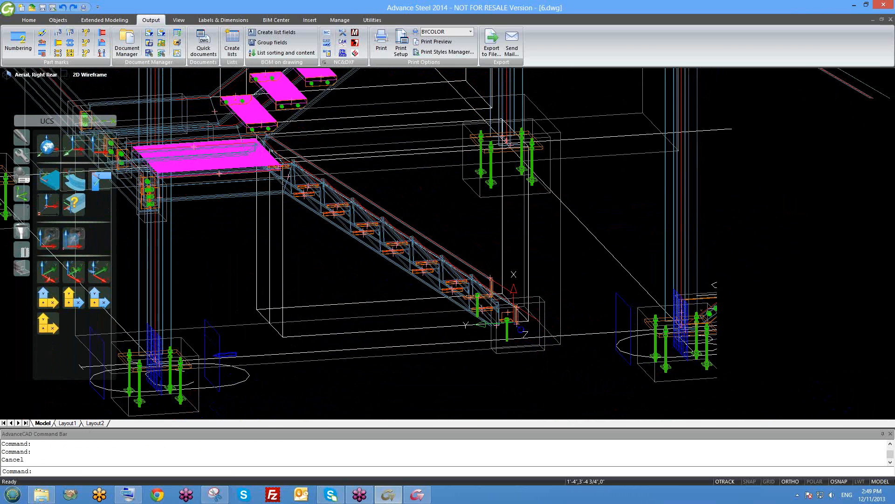
pyautogui.scroll(-2, 385, 277)
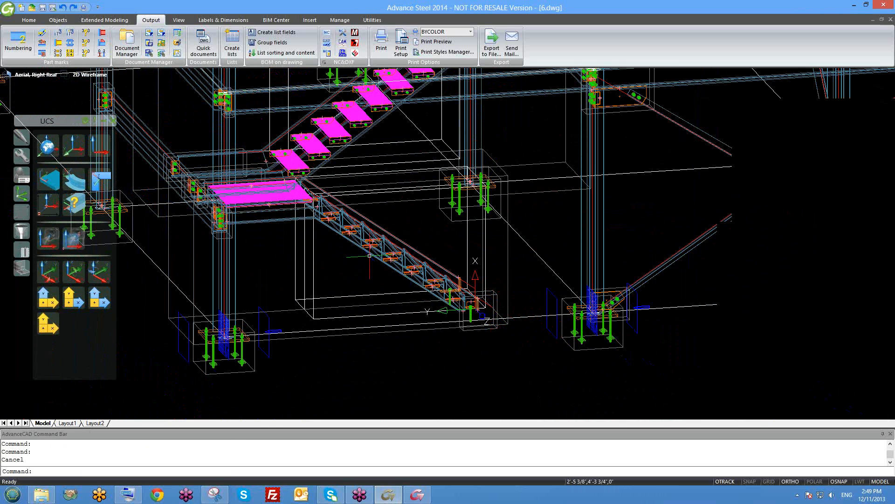
pyautogui.scroll(-2, 387, 254)
pyautogui.scroll(3, 419, 259)
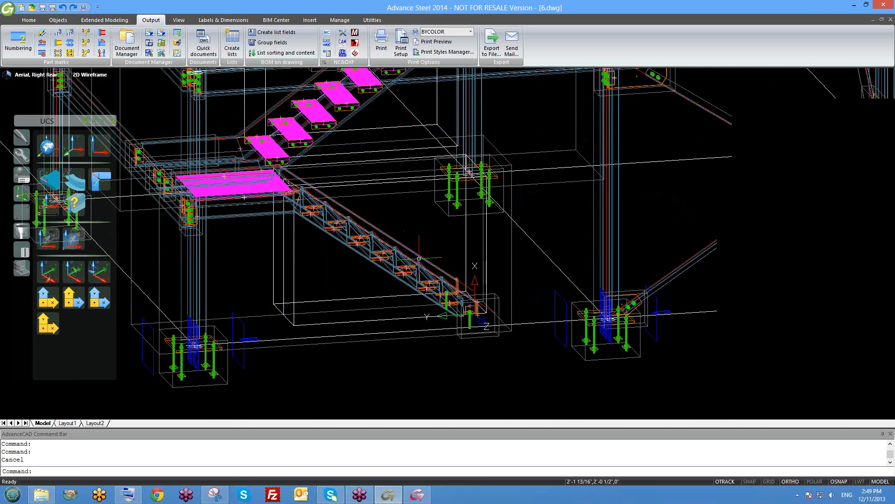
pyautogui.scroll(-2, 419, 258)
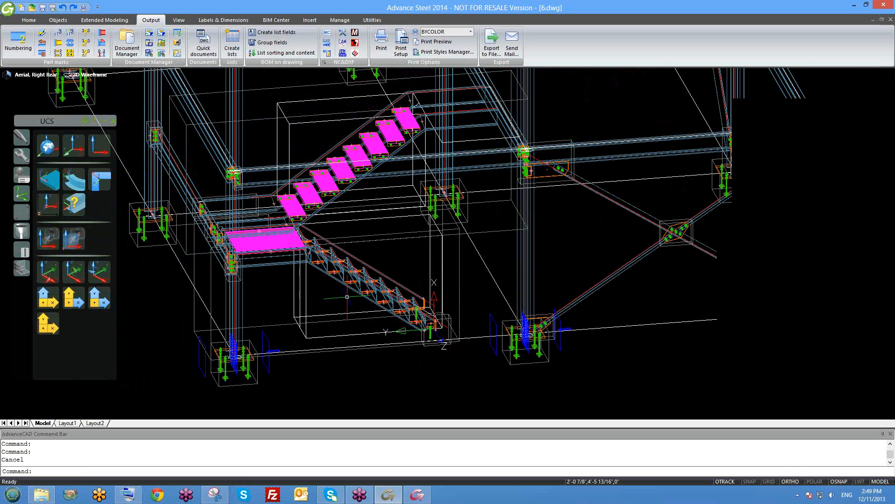
pyautogui.scroll(2, 355, 297)
pyautogui.moveTo(456, 279); pyautogui.dragTo(405, 340, button='middle')
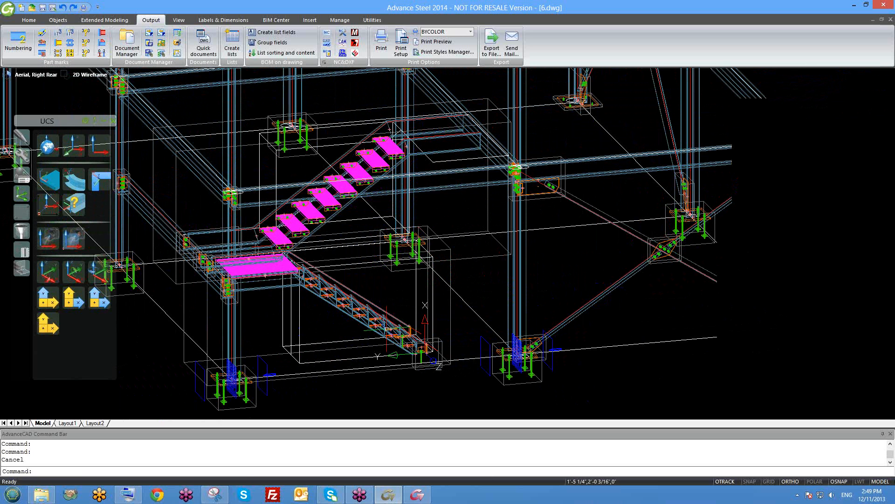
pyautogui.moveTo(366, 328); pyautogui.dragTo(379, 302, button='middle')
pyautogui.scroll(2, 377, 239)
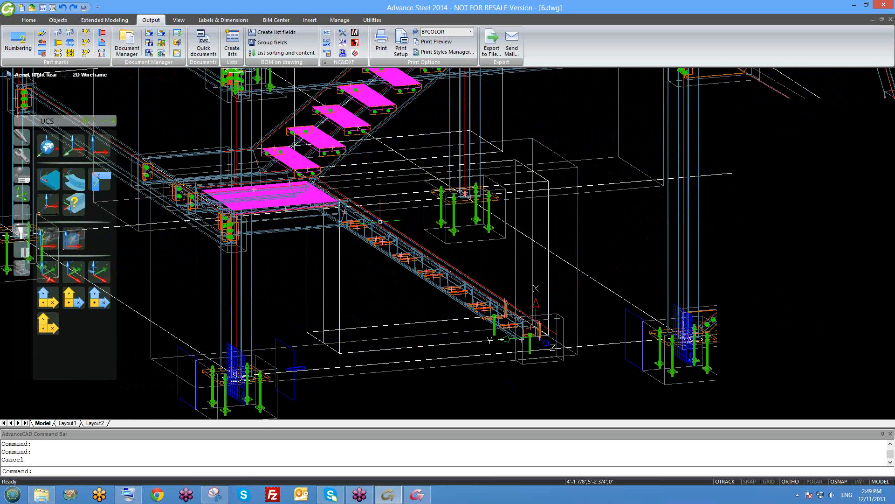
pyautogui.click(380, 219)
pyautogui.scroll(3, 354, 214)
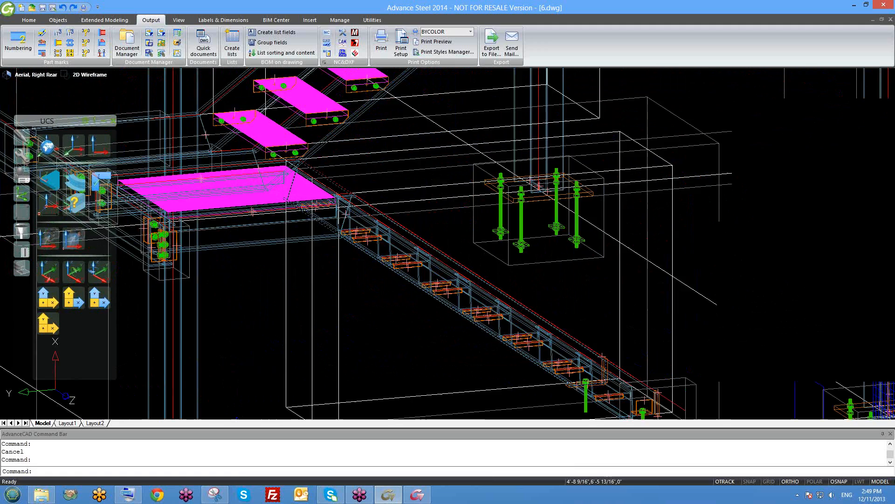
pyautogui.press('Escape')
pyautogui.scroll(-6, 345, 264)
pyautogui.keyDown('shift'); pyautogui.moveTo(375, 287); pyautogui.dragTo(367, 300, button='middle'); pyautogui.keyUp('shift')
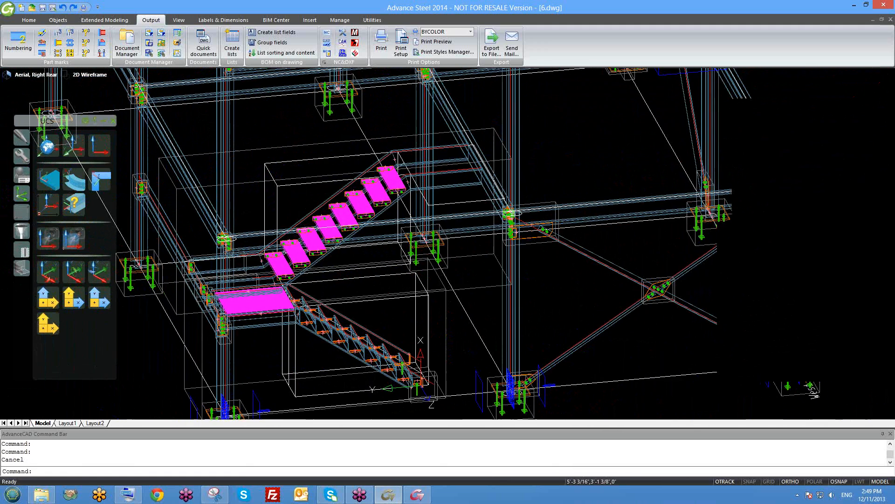
# Step: Examine the lower flight's tread support angles, stringers and anchored base connection from close up and at full-flight scale
pyautogui.scroll(3, 252, 325)
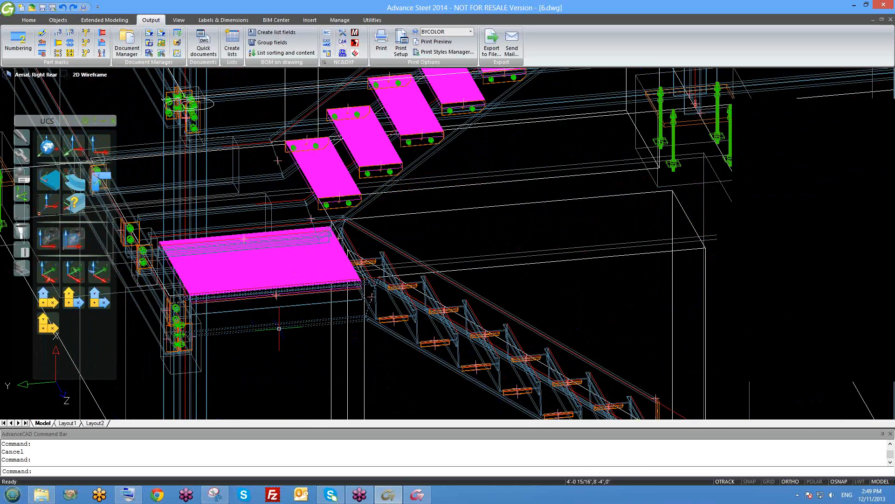
pyautogui.press('Escape')
pyautogui.scroll(2, 400, 329)
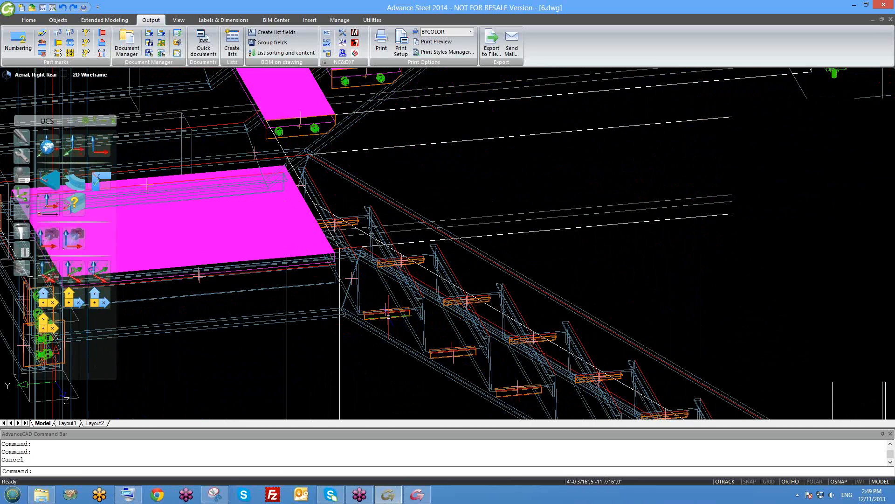
pyautogui.scroll(-5, 351, 278)
pyautogui.scroll(6, 502, 344)
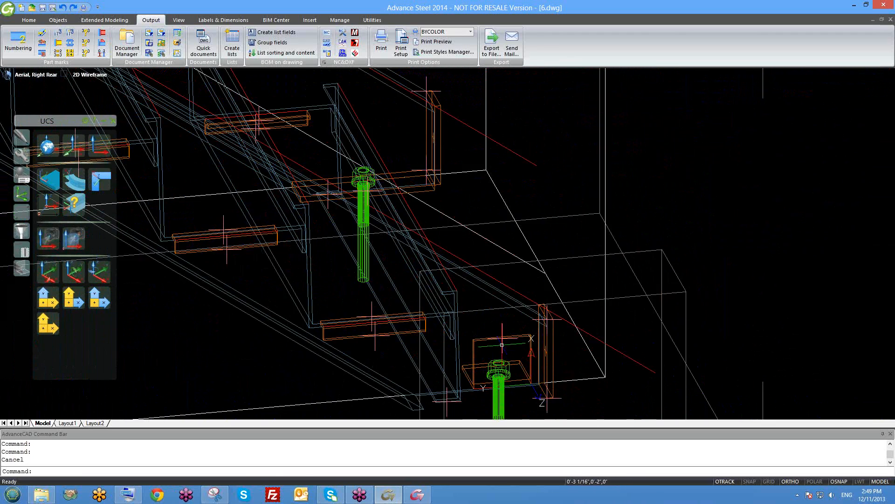
pyautogui.scroll(-6, 497, 357)
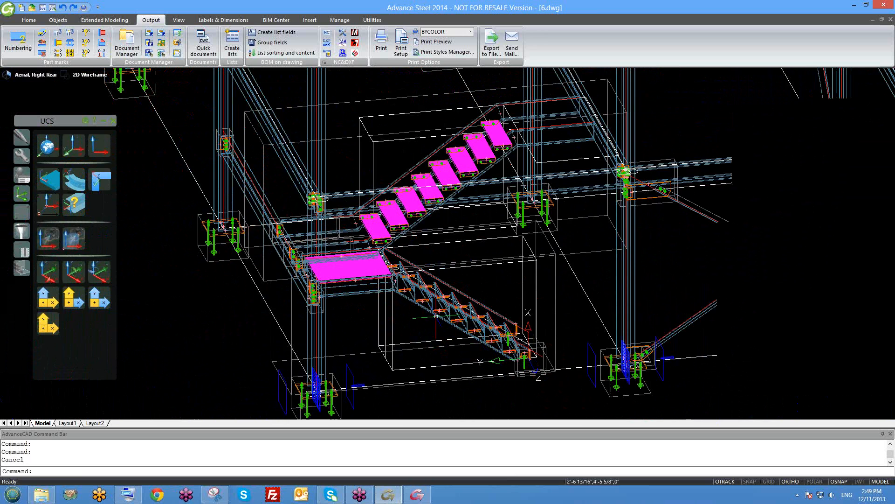
pyautogui.scroll(5, 406, 294)
pyautogui.scroll(2, 406, 294)
pyautogui.scroll(-3, 283, 295)
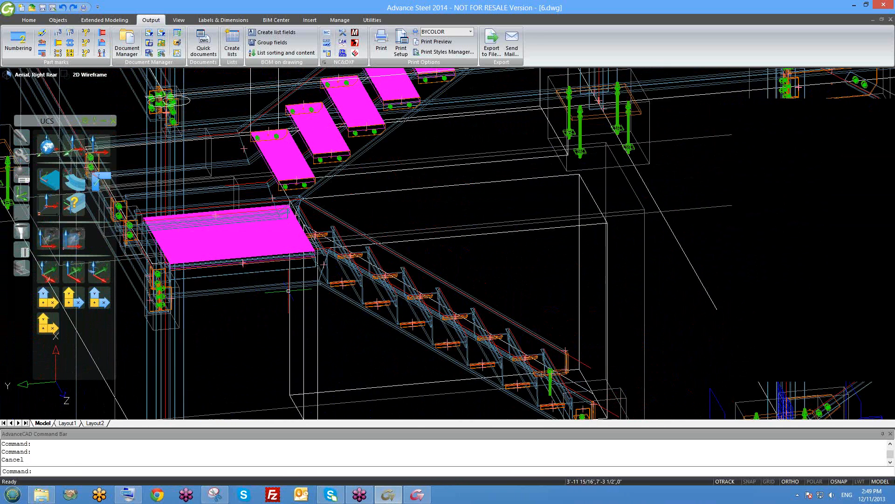
pyautogui.moveTo(283, 295); pyautogui.dragTo(318, 284, button='middle')
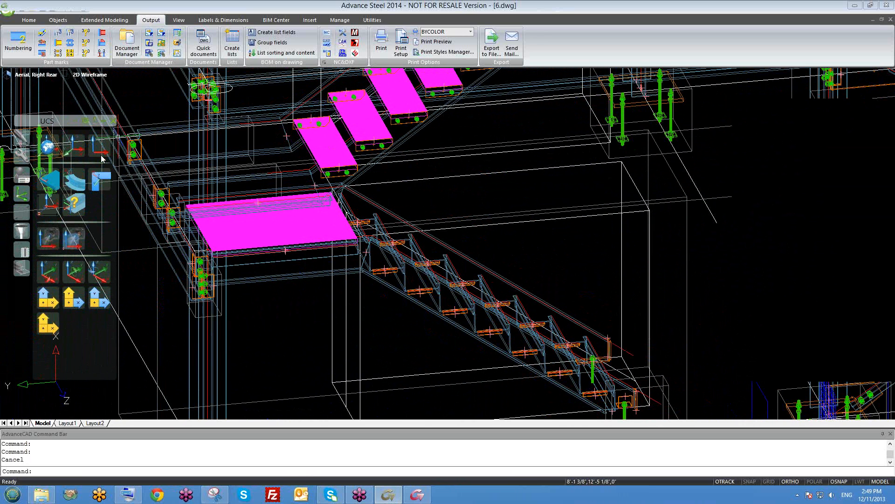
# Step: Mark the parts connected in the shop to the lower flight's stringer
pyautogui.click(24, 216)
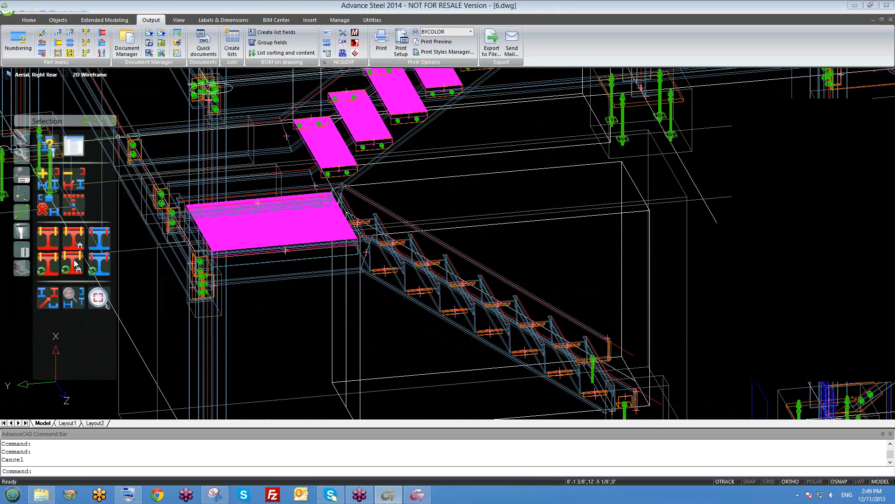
pyautogui.click(79, 245)
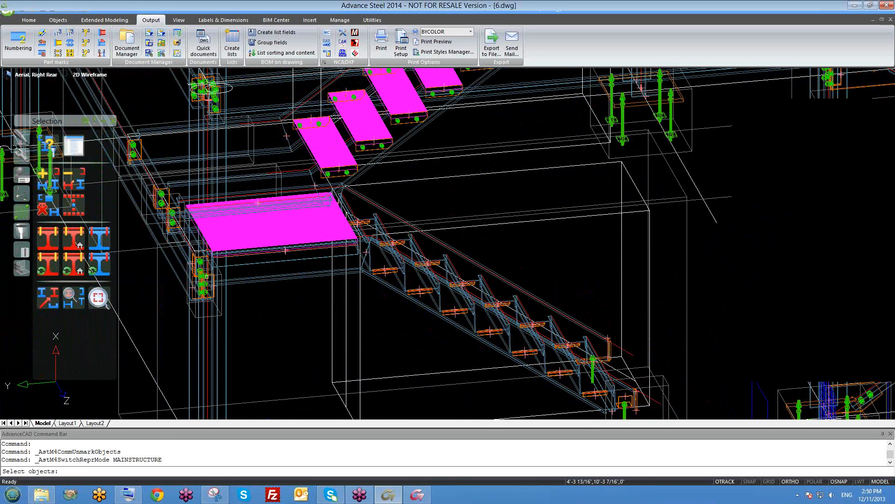
pyautogui.click(424, 307)
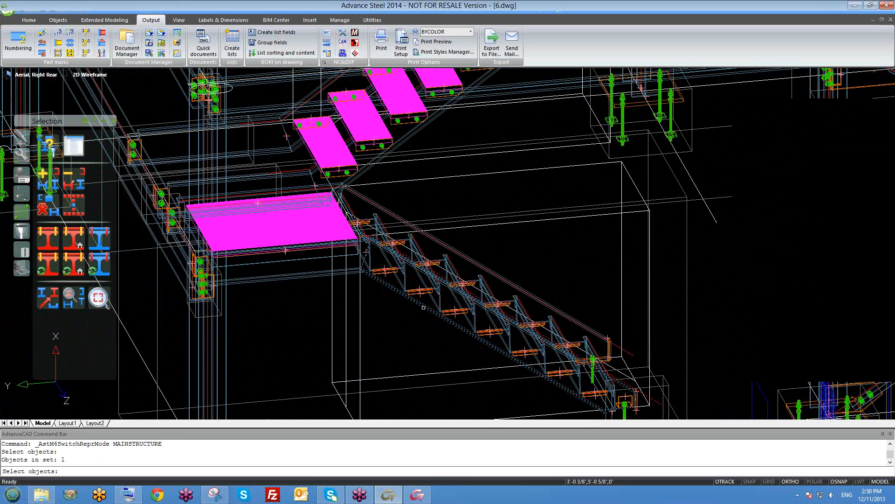
pyautogui.press('Return')
pyautogui.moveTo(392, 293)
pyautogui.keyDown('shift'); pyautogui.mouseDown(button='middle')
pyautogui.moveTo(385, 263)
pyautogui.moveTo(434, 289)
pyautogui.moveTo(418, 304)
pyautogui.moveTo(382, 293)
pyautogui.mouseUp(button='middle'); pyautogui.keyUp('shift')
pyautogui.scroll(3, 376, 290)
pyautogui.scroll(-3, 374, 290)
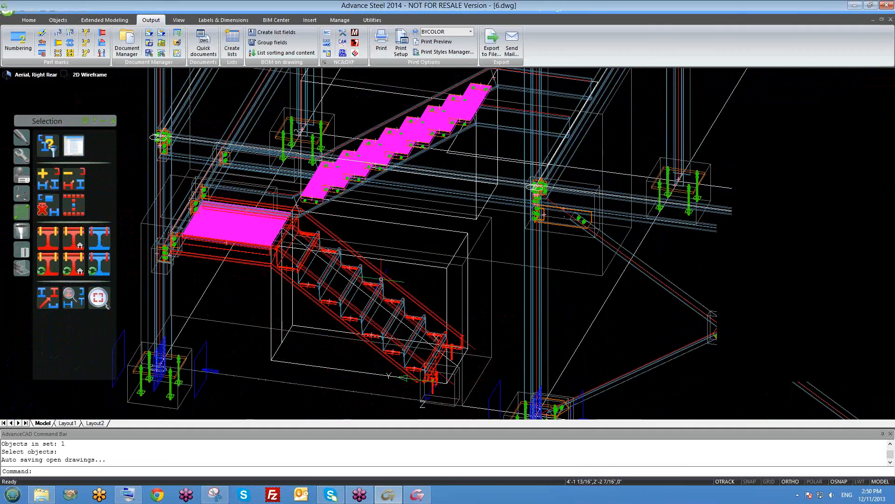
# Step: Review the step distances, tread type and weld type options in the lower flight's stair joint properties
pyautogui.rightClick(373, 265)
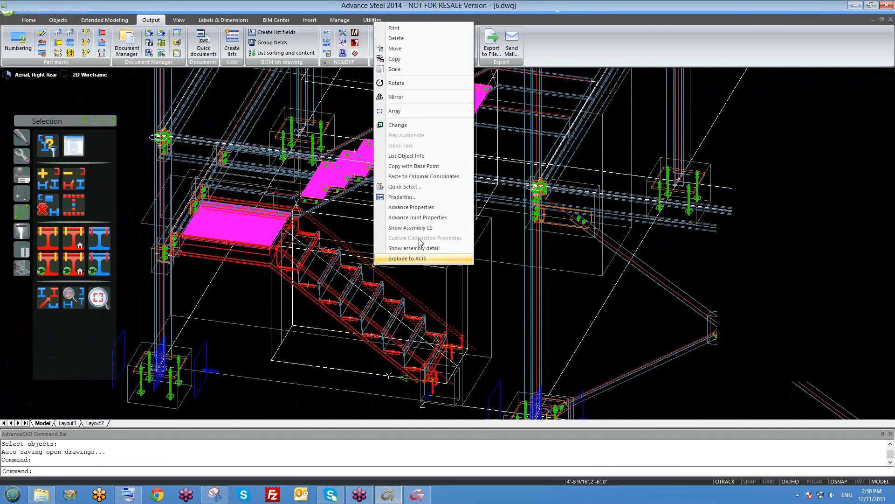
pyautogui.press('Escape')
pyautogui.scroll(4, 434, 327)
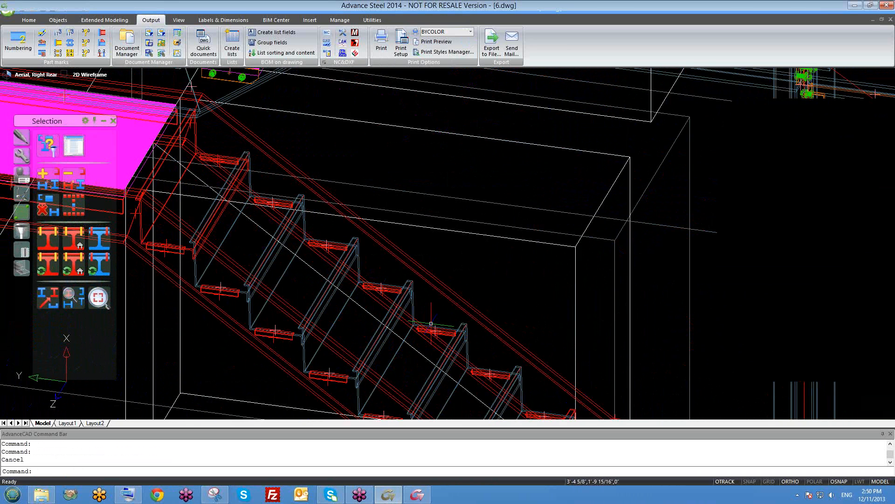
pyautogui.scroll(-2, 433, 326)
pyautogui.rightClick(423, 305)
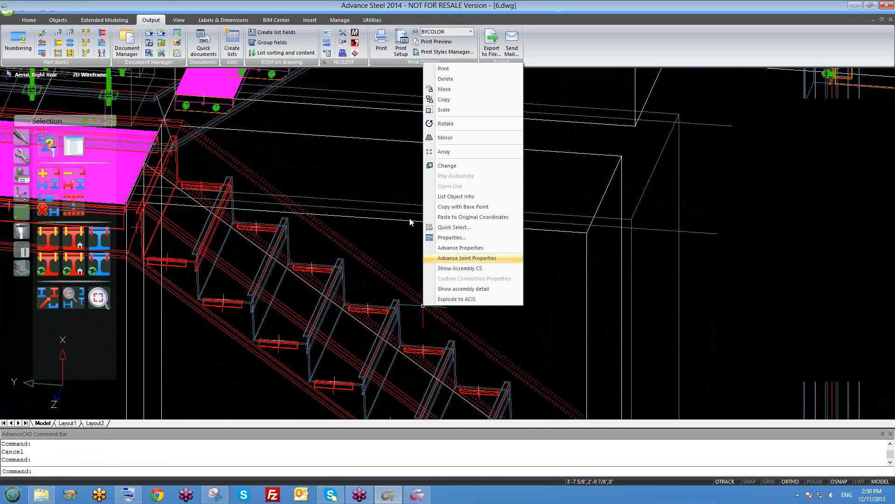
pyautogui.click(446, 258)
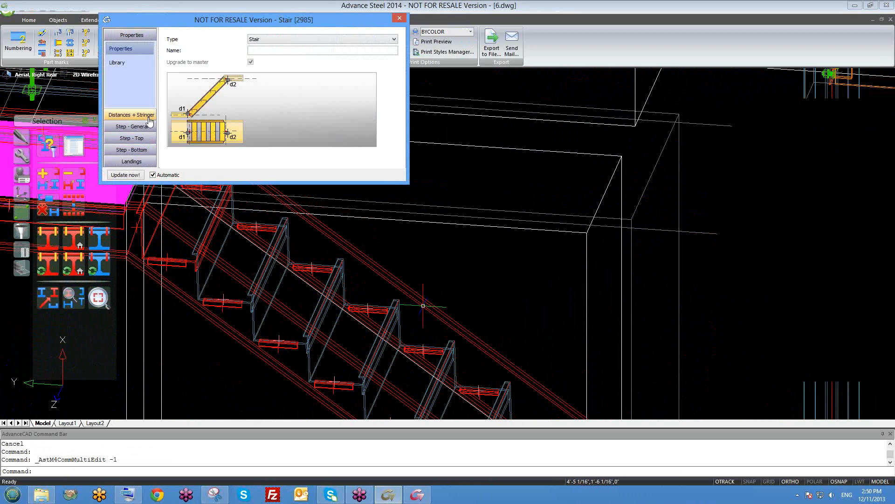
pyautogui.click(148, 118)
pyautogui.click(147, 128)
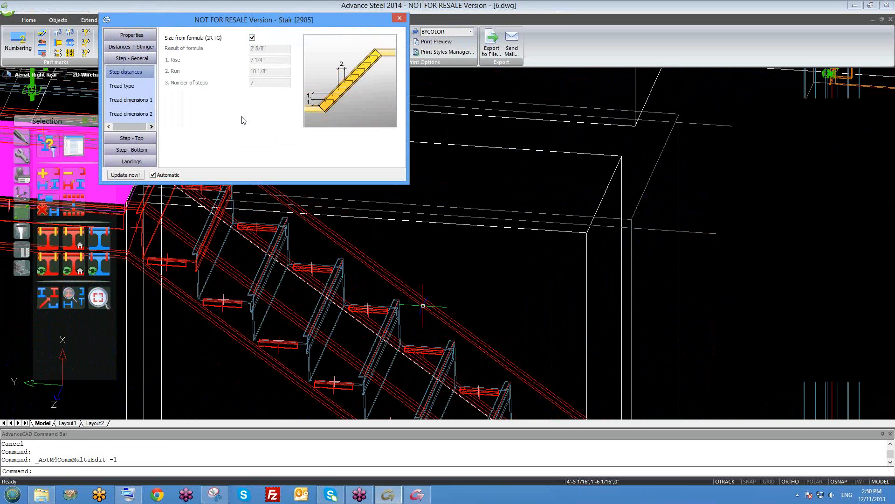
pyautogui.click(122, 85)
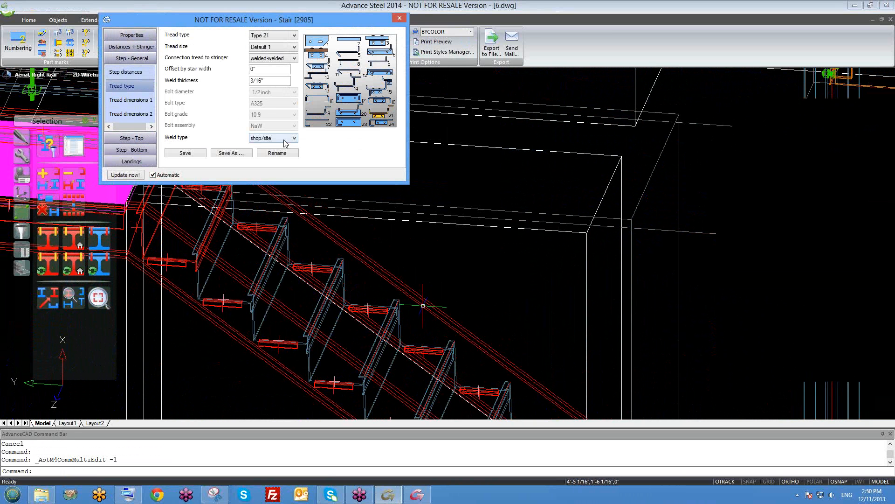
pyautogui.click(286, 139)
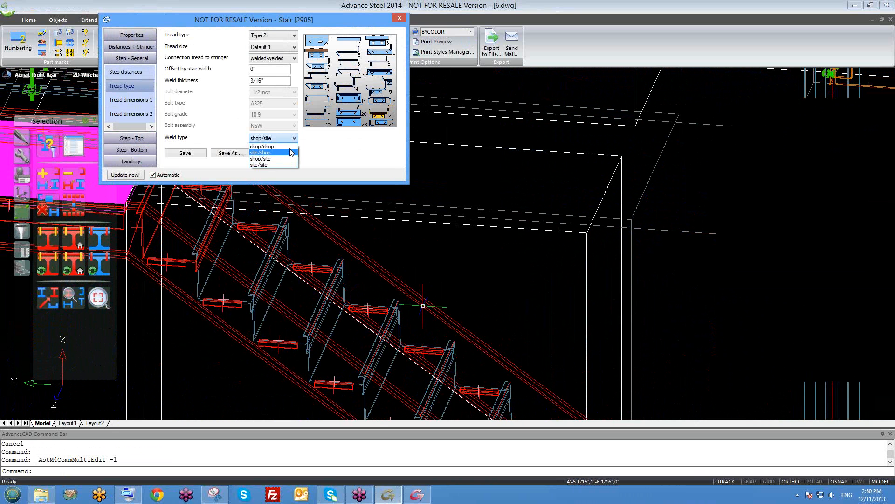
pyautogui.click(400, 18)
# Step: Open the stair joint properties from one of the lower flight's tread support angles and show the general tread type settings
pyautogui.scroll(-2, 333, 216)
pyautogui.moveTo(314, 263); pyautogui.dragTo(320, 245, button='middle')
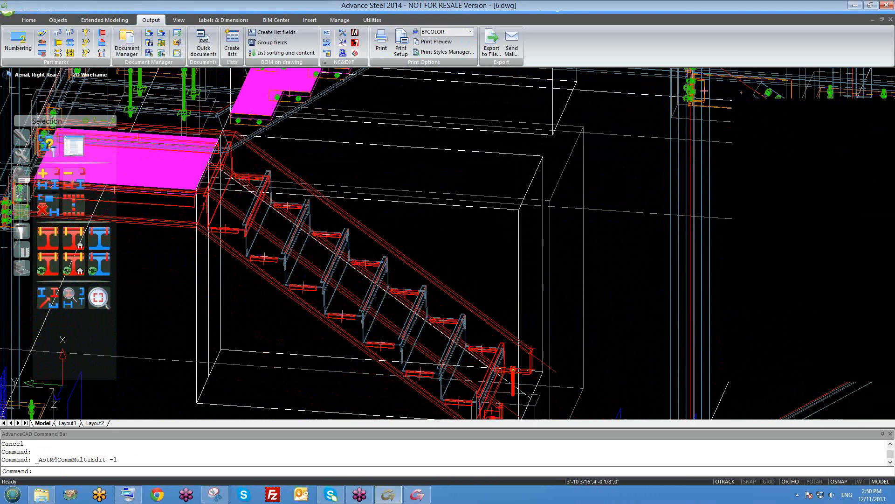
pyautogui.scroll(3, 238, 275)
pyautogui.click(298, 232)
pyautogui.rightClick(321, 247)
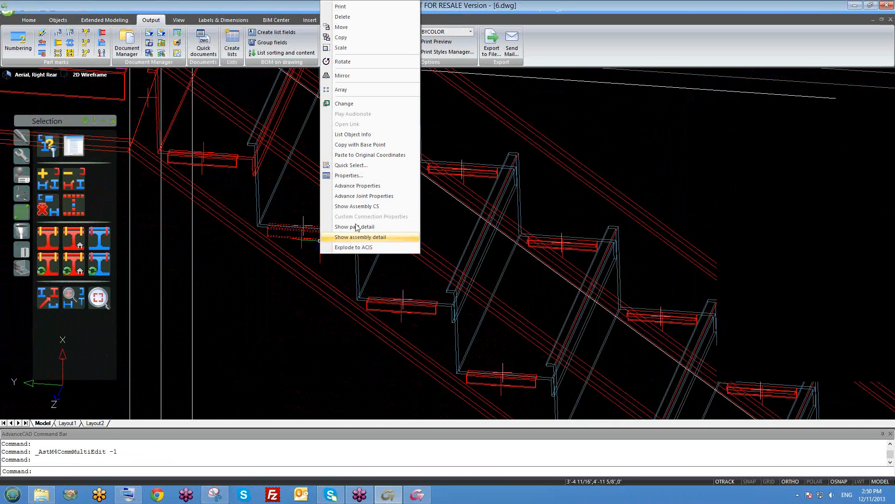
pyautogui.click(352, 196)
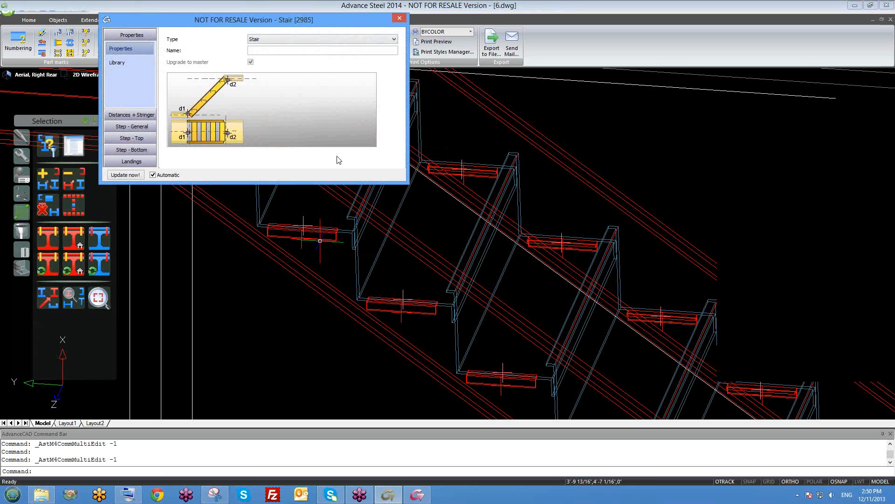
pyautogui.click(143, 129)
pyautogui.click(135, 89)
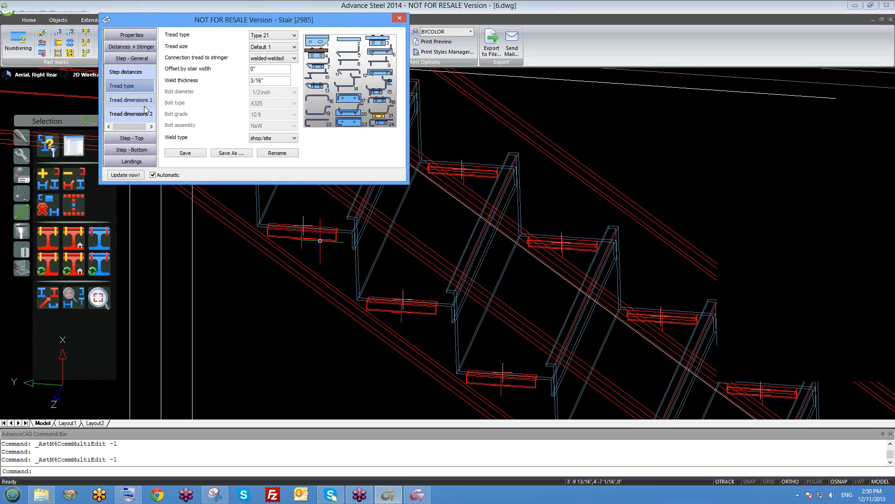
# Step: Check the tread dimensions and set the lower flight's tread-to-stringer connection to bolted-welded
pyautogui.click(145, 105)
pyautogui.click(144, 115)
pyautogui.click(143, 100)
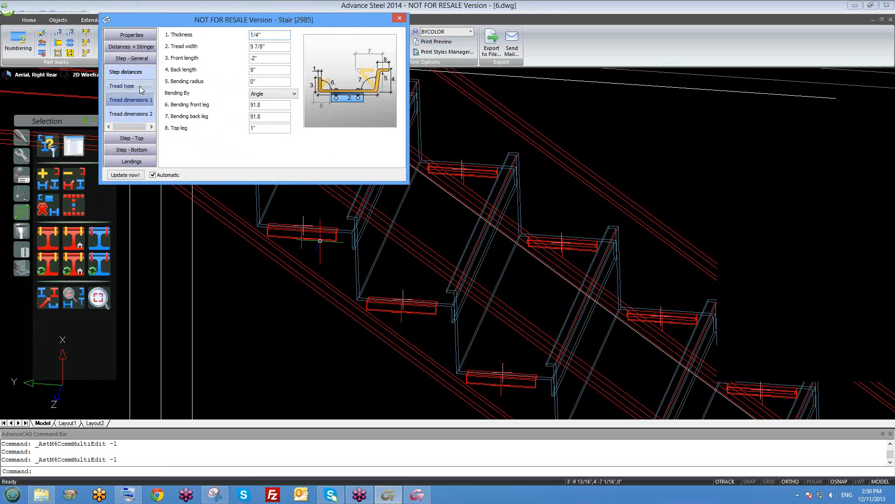
pyautogui.click(141, 89)
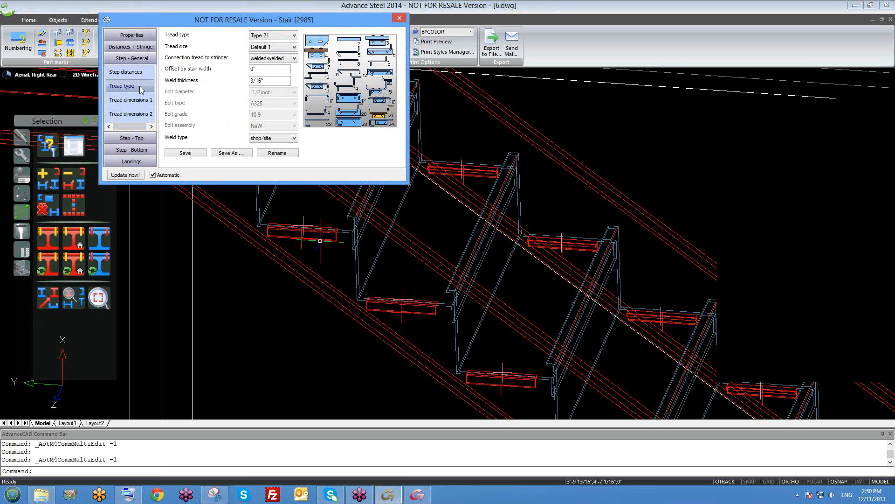
pyautogui.click(284, 59)
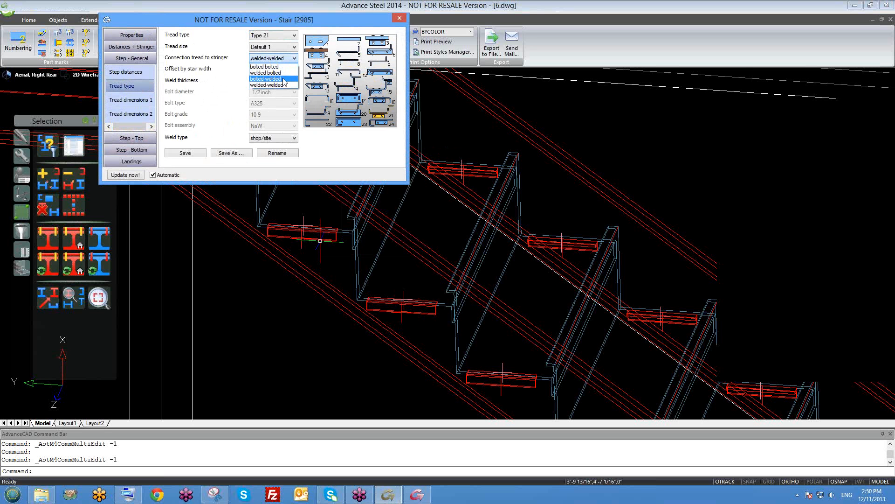
pyautogui.click(285, 80)
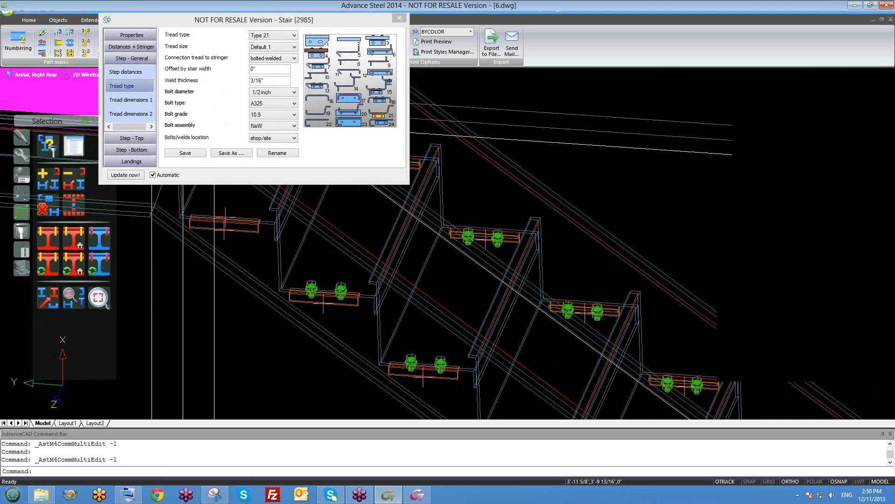
pyautogui.scroll(-9, 483, 261)
pyautogui.scroll(2, 481, 257)
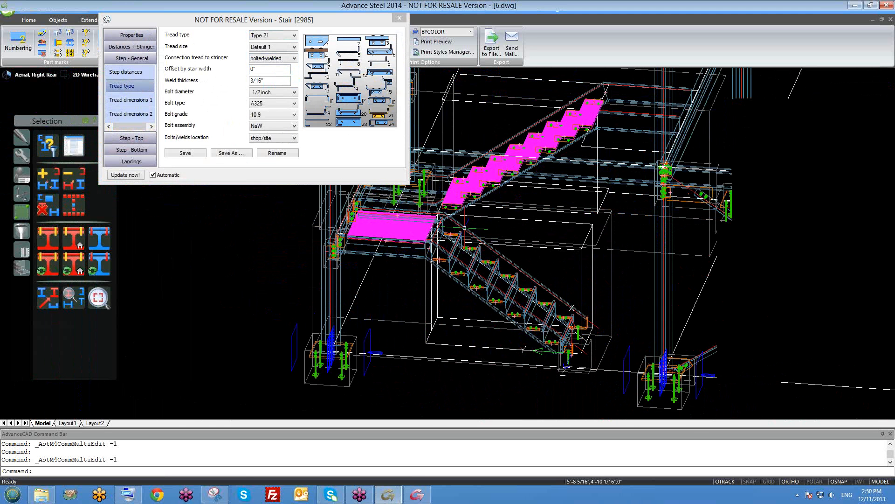
pyautogui.scroll(2, 410, 186)
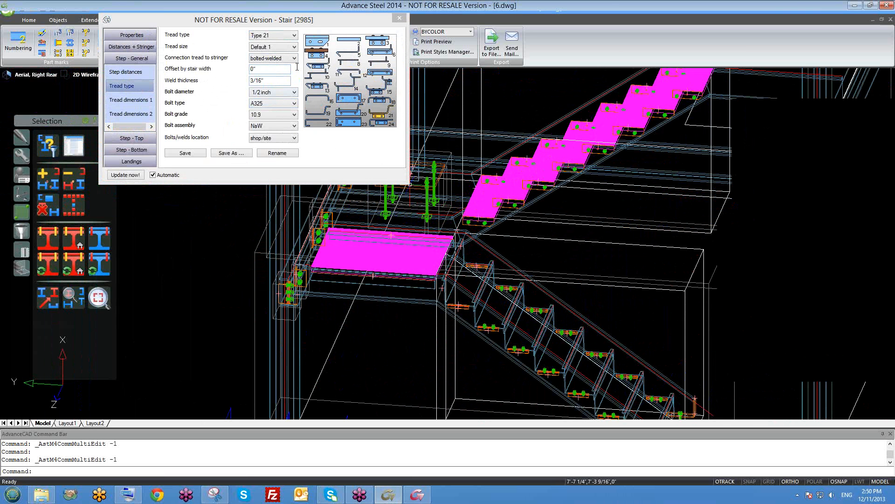
pyautogui.click(399, 18)
# Step: Open the stair joint properties from a bolted tread angle and review the library of saved stair configurations
pyautogui.scroll(-2, 420, 243)
pyautogui.scroll(6, 512, 336)
pyautogui.scroll(5, 462, 275)
pyautogui.click(461, 274)
pyautogui.click(409, 269)
pyautogui.rightClick(462, 272)
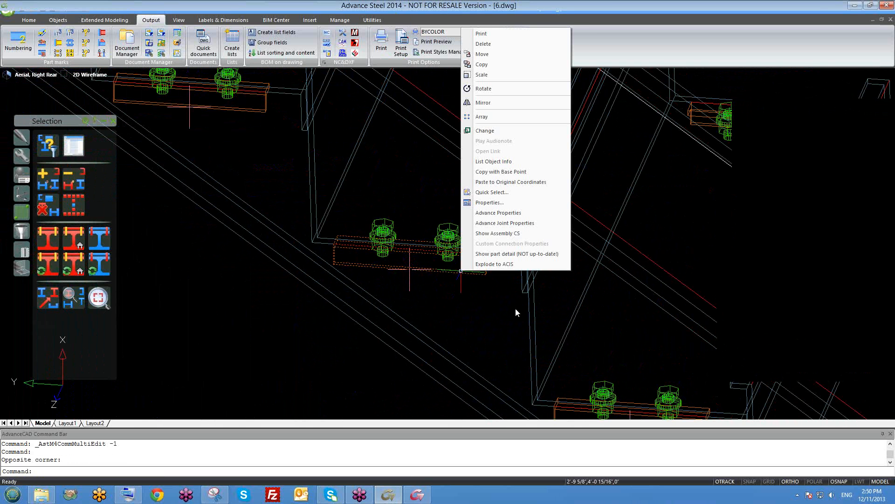
pyautogui.click(517, 228)
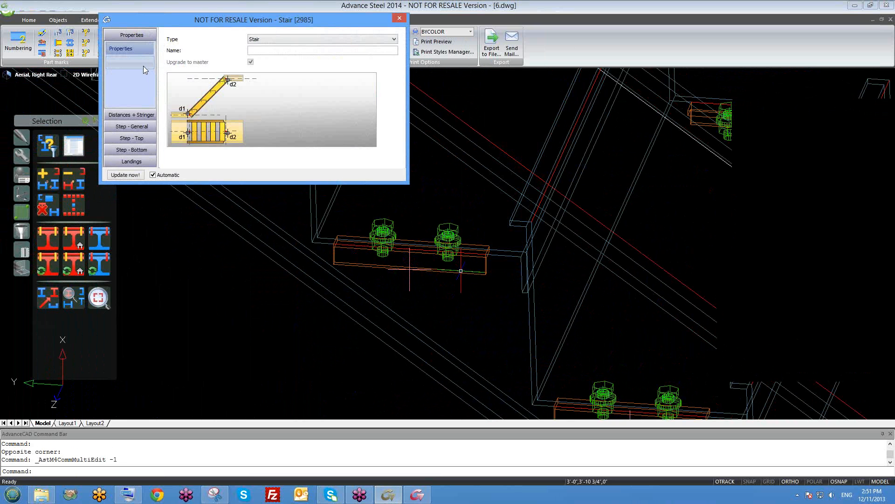
pyautogui.click(144, 66)
pyautogui.scroll(-1, 393, 86)
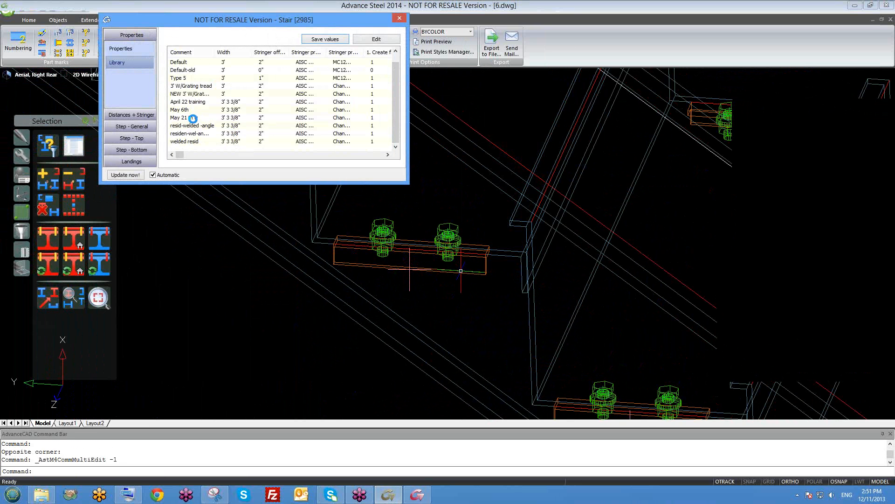
pyautogui.click(400, 18)
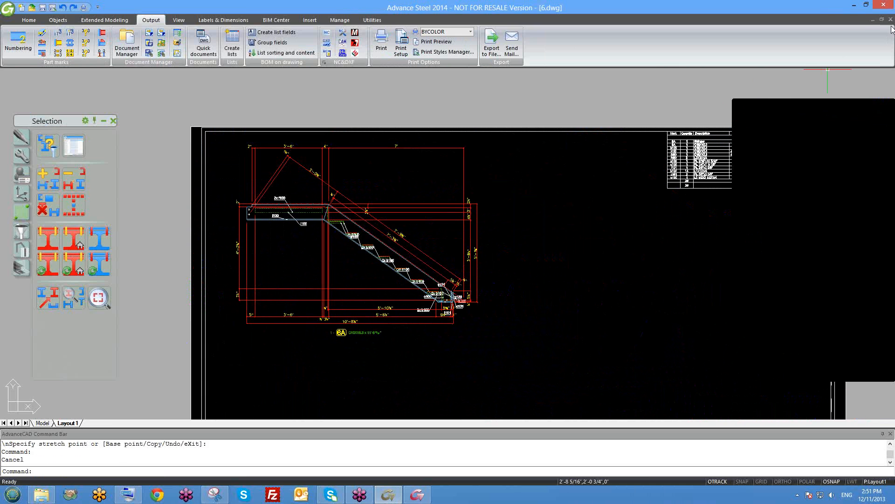
# Step: Close the stringer detail drawing 6.dwg, saving its changes
pyautogui.click(891, 21)
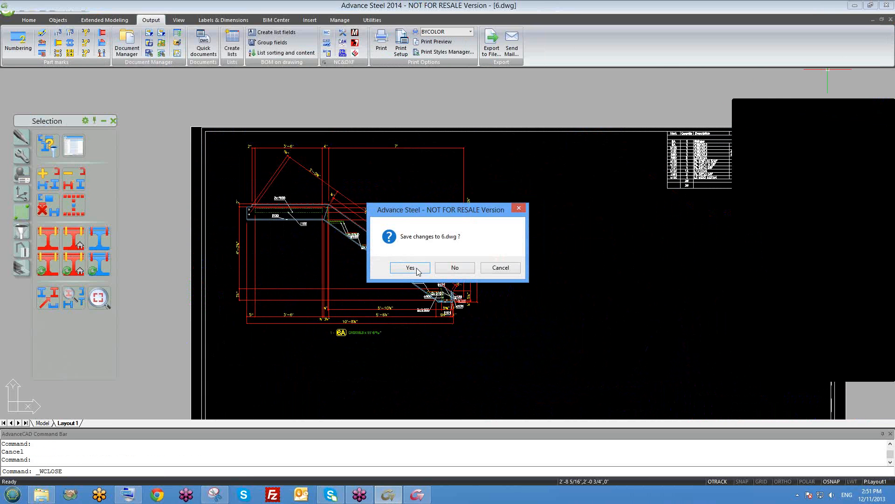
pyautogui.click(410, 267)
# Step: Number the model's single parts and assemblies using the With Drawing Number method, and open the Document Manager
pyautogui.click(18, 42)
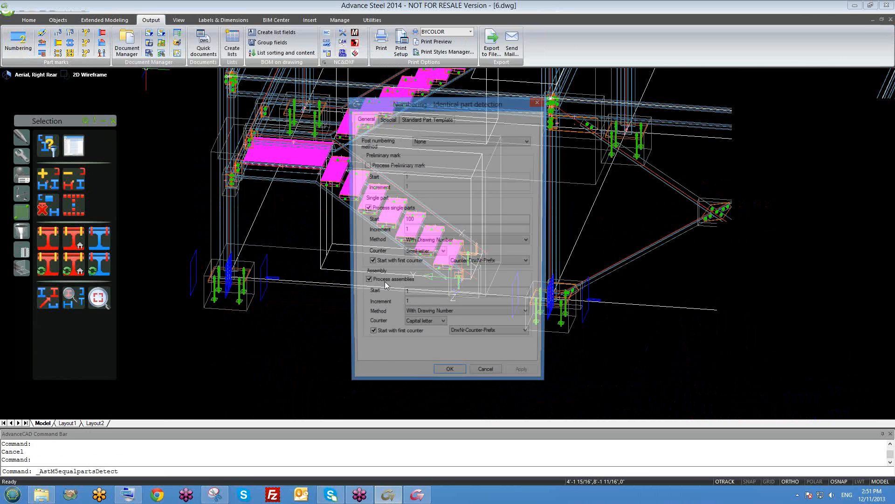
pyautogui.click(450, 378)
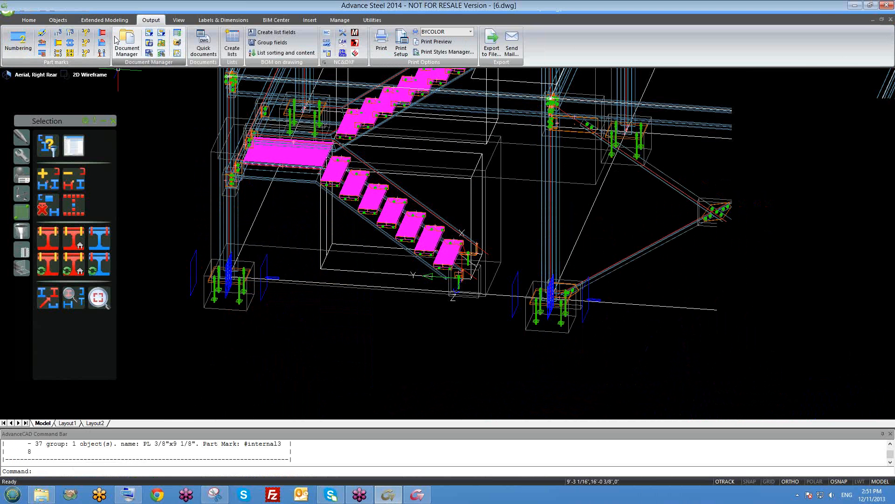
pyautogui.click(135, 44)
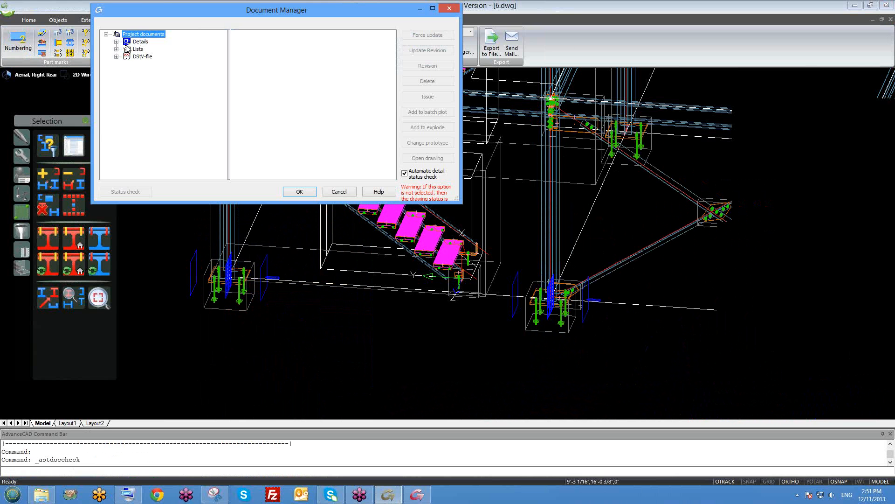
# Step: Force an update of the details listed as requiring one, including 6.dwg
pyautogui.rightClick(156, 72)
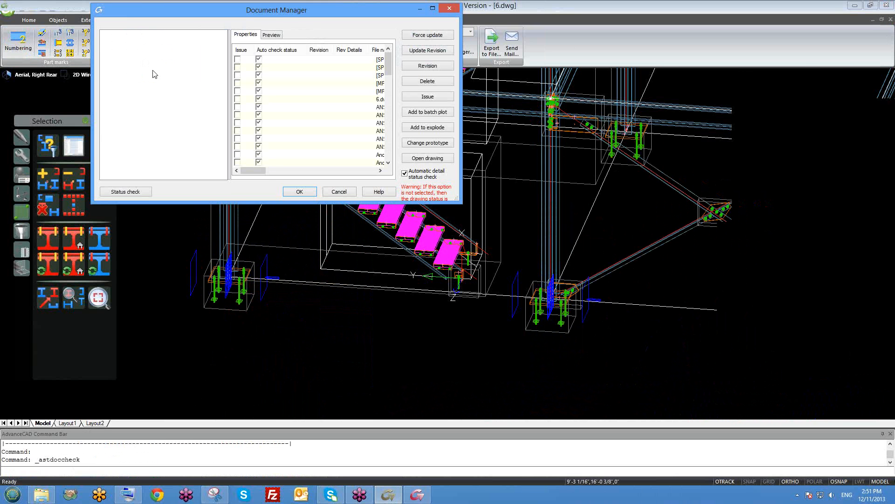
pyautogui.click(171, 76)
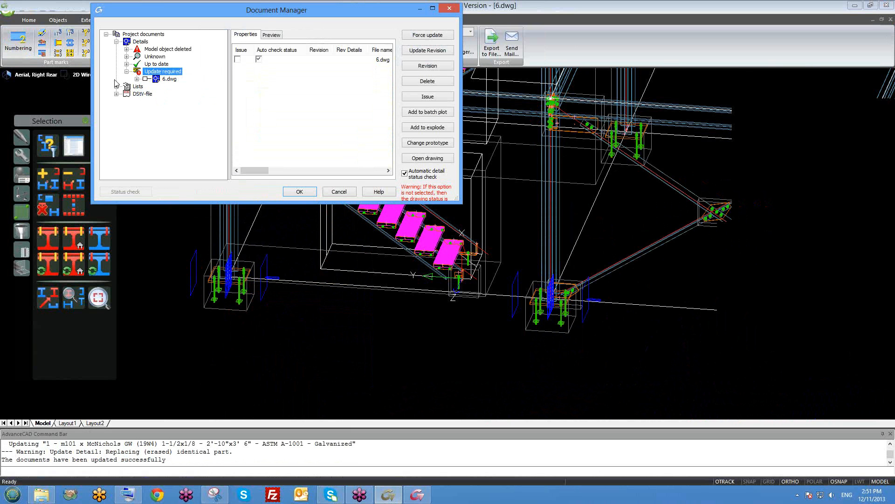
pyautogui.rightClick(167, 79)
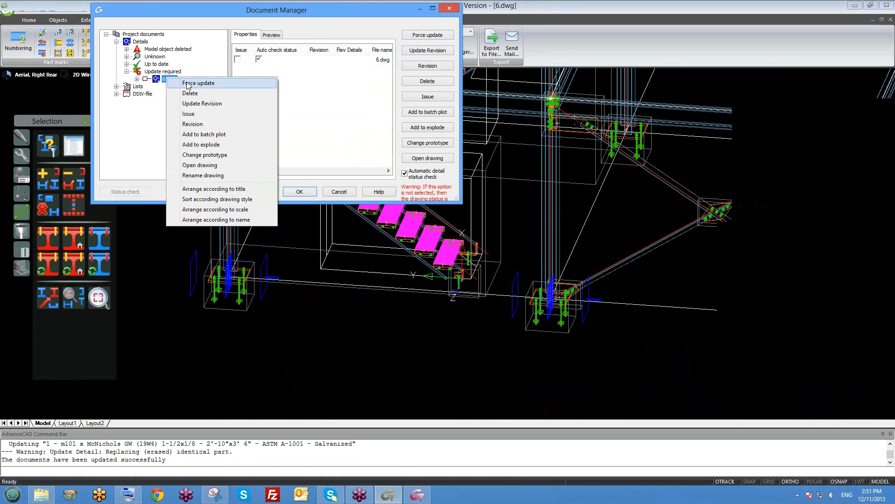
pyautogui.click(251, 99)
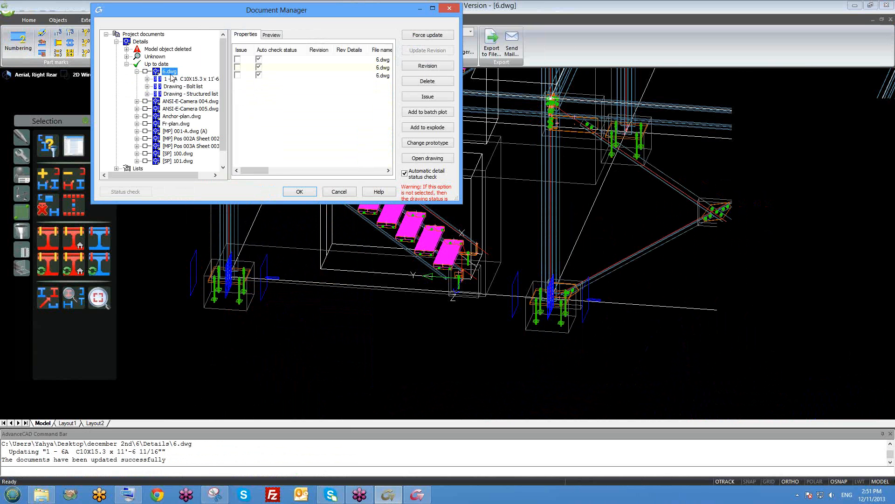
# Step: Preview the [SP] 100.dwg detail listed among the documents whose model objects were deleted
pyautogui.doubleClick(134, 64)
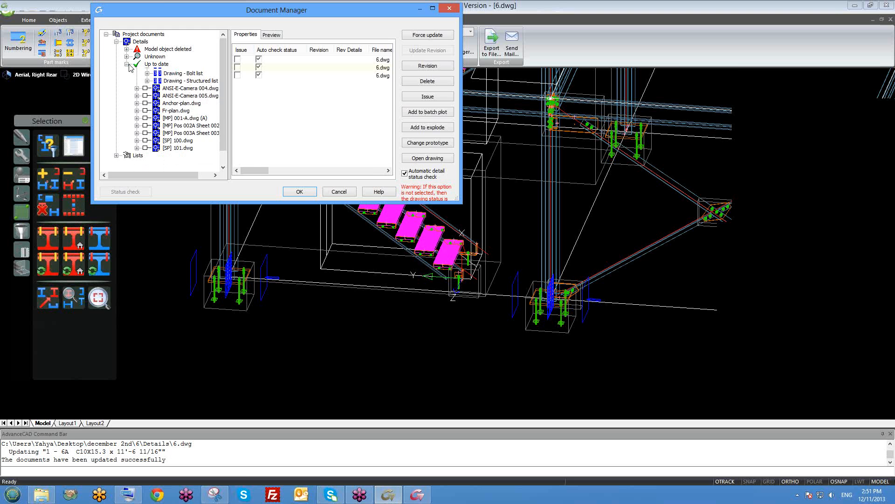
pyautogui.click(132, 50)
pyautogui.click(126, 49)
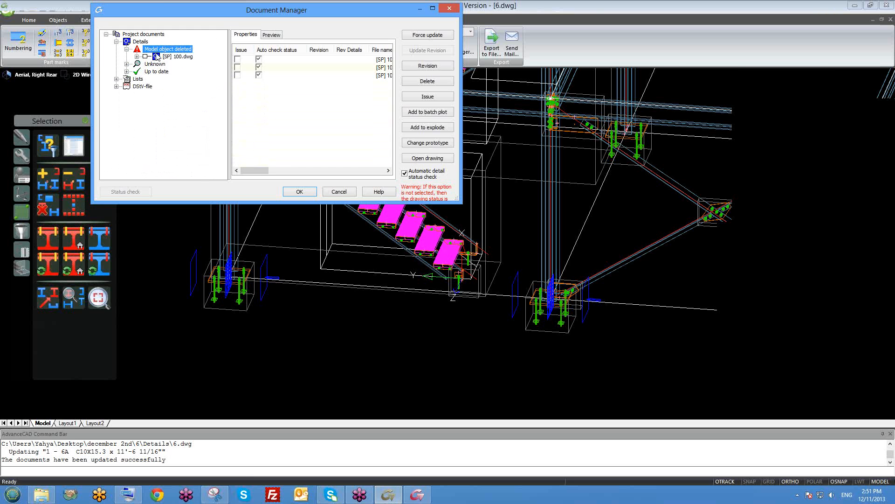
pyautogui.rightClick(169, 56)
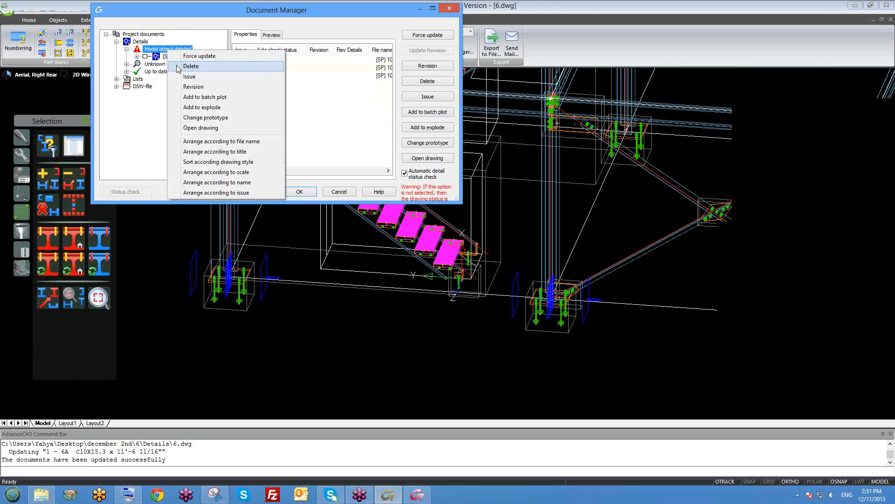
pyautogui.click(251, 56)
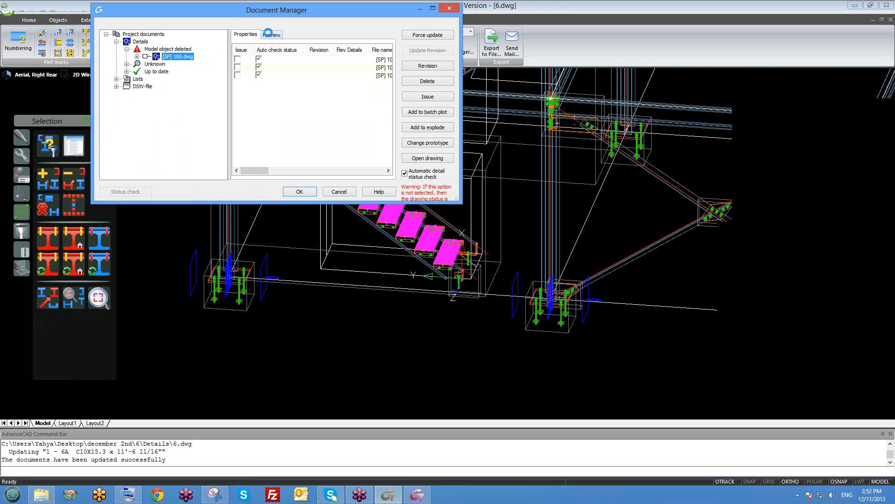
pyautogui.click(269, 34)
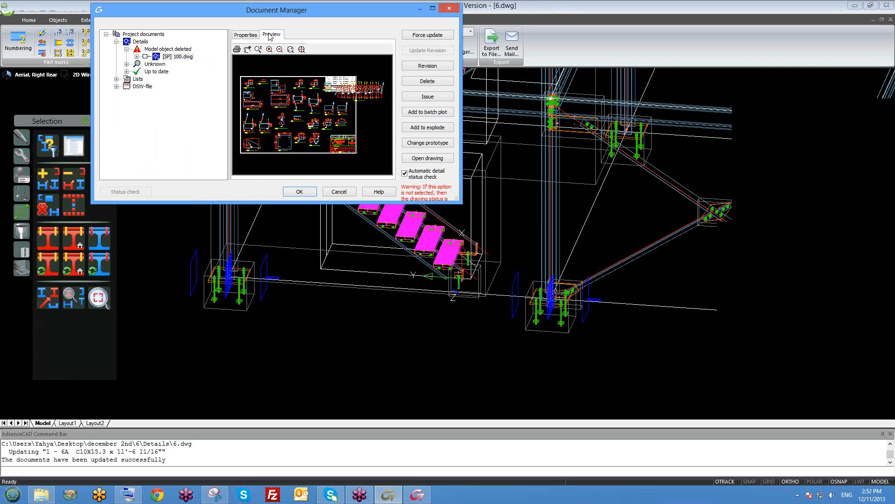
# Step: Open the updated 6.dwg detail from the list of up-to-date documents
pyautogui.doubleClick(132, 49)
pyautogui.doubleClick(155, 64)
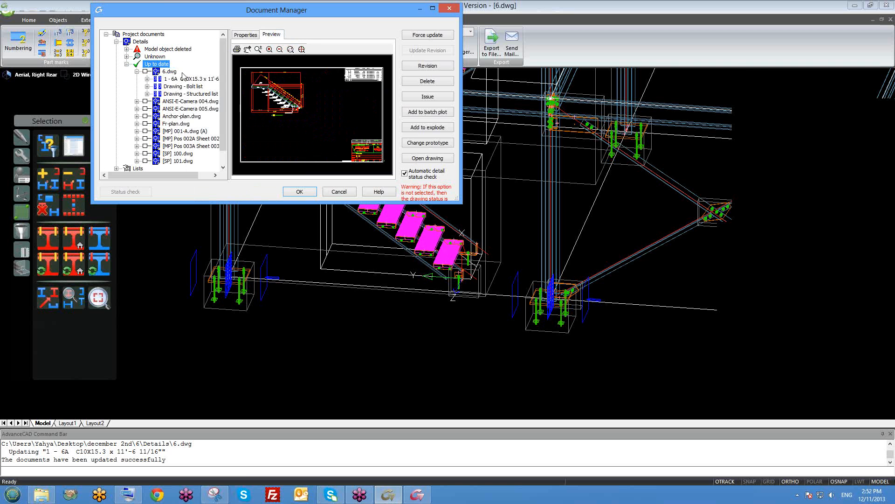
pyautogui.click(174, 72)
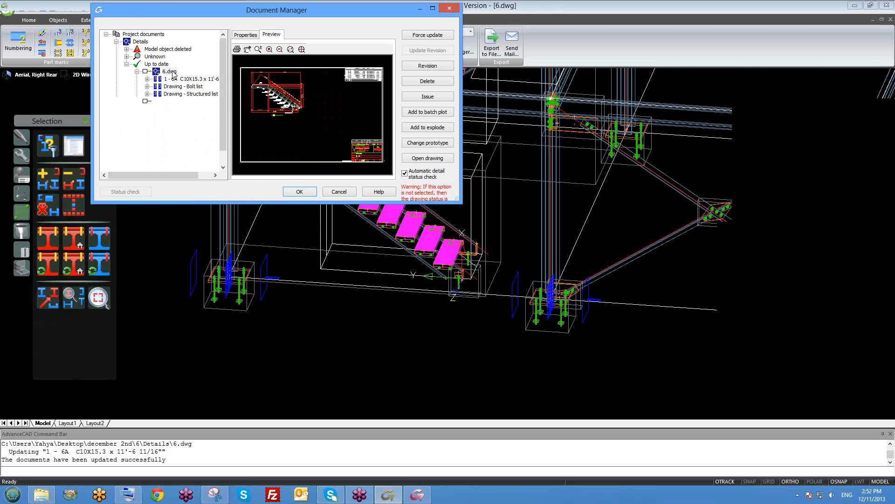
pyautogui.doubleClick(173, 72)
# Step: Examine the stringer 6A detail, checking the tread angle and bolt labels and the parts listed in the bill of materials
pyautogui.scroll(3, 414, 254)
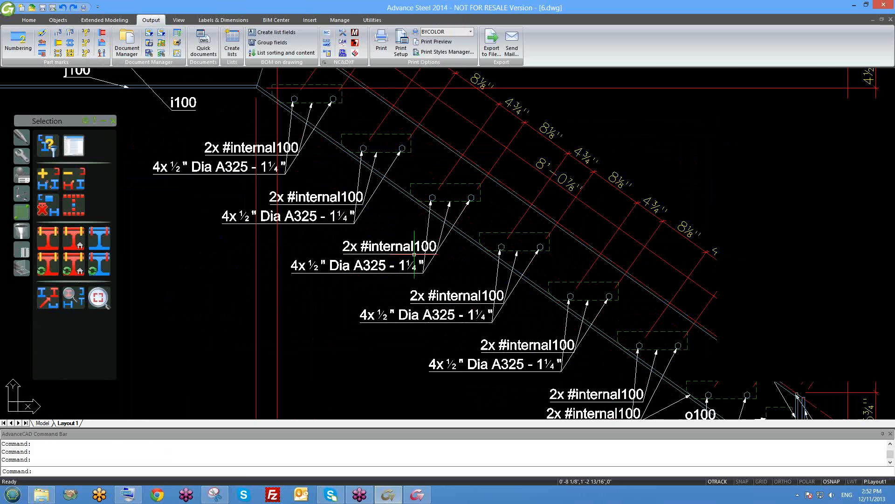
pyautogui.scroll(-5, 378, 227)
pyautogui.scroll(5, 681, 160)
pyautogui.scroll(-4, 400, 161)
pyautogui.scroll(3, 498, 169)
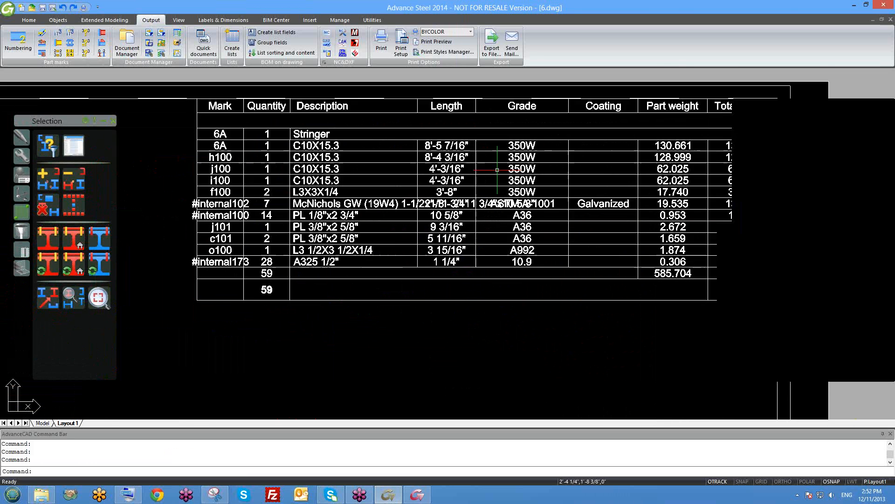
pyautogui.scroll(2, 497, 170)
pyautogui.press('Escape')
pyautogui.scroll(3, 231, 217)
pyautogui.scroll(-4, 231, 217)
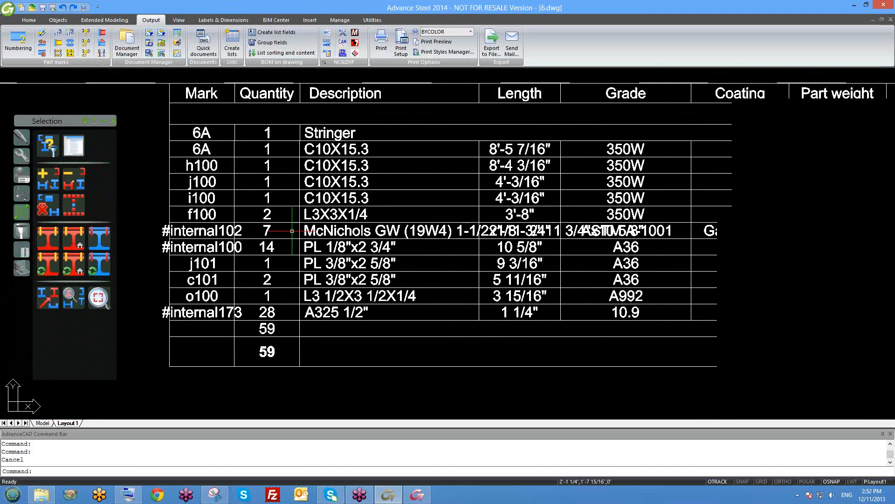
pyautogui.scroll(-8, 292, 230)
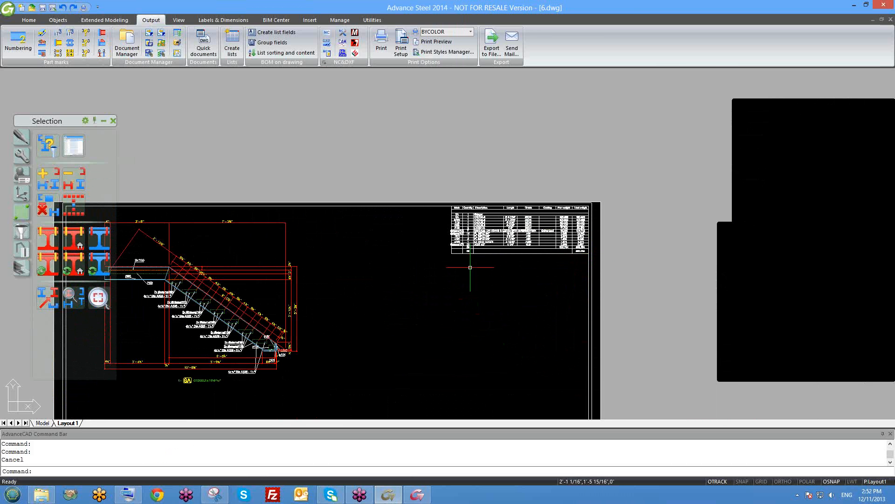
pyautogui.moveTo(429, 284); pyautogui.dragTo(532, 229, button='middle')
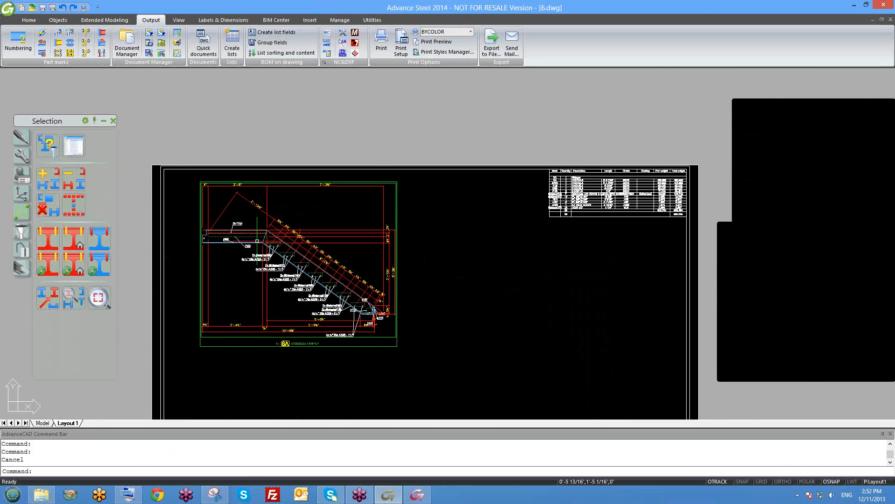
pyautogui.scroll(5, 296, 217)
pyautogui.scroll(-2, 297, 250)
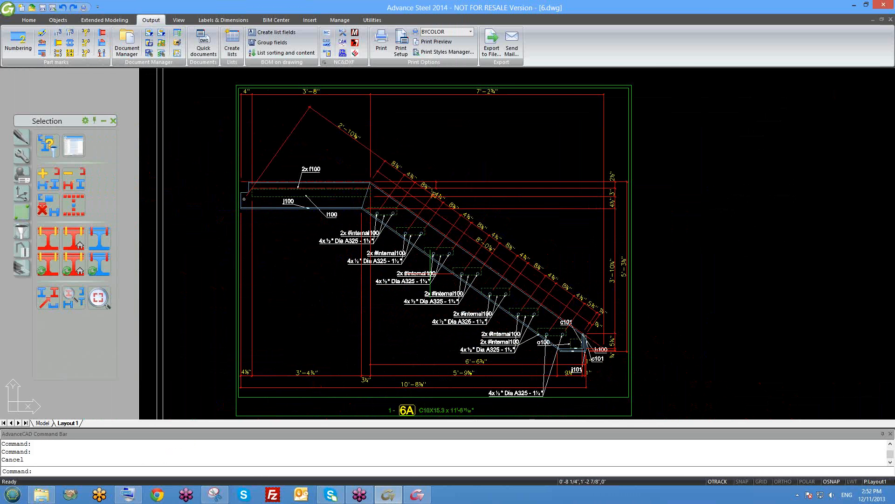
# Step: Return to the model and highlight all parts shop-connected to the lower flight's stringer
pyautogui.hotkey('ctrl', 'Tab')
pyautogui.keyDown('shift'); pyautogui.moveTo(326, 175); pyautogui.dragTo(310, 145, button='middle'); pyautogui.keyUp('shift')
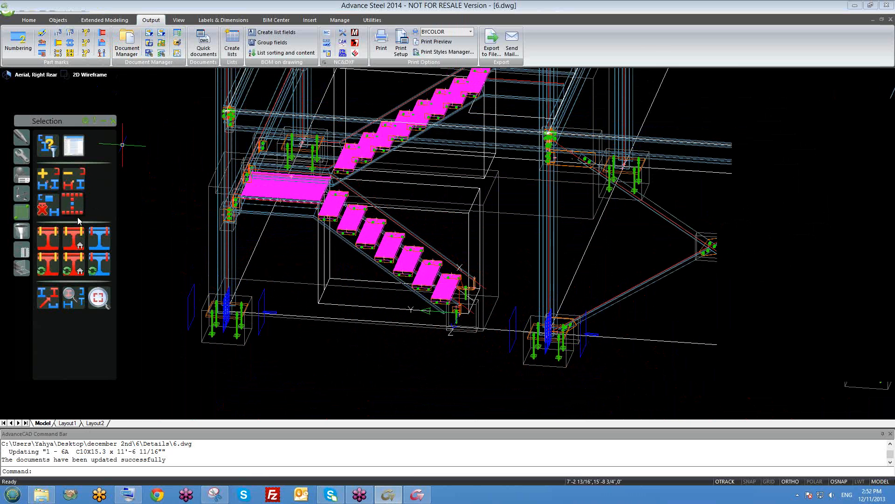
pyautogui.click(74, 263)
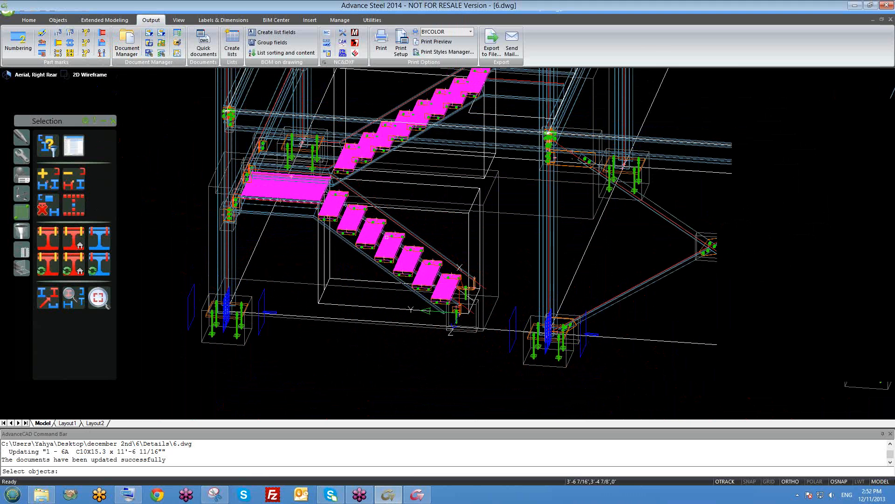
pyautogui.click(346, 237)
pyautogui.press('Return')
pyautogui.scroll(2, 368, 247)
# Step: In the lower flight's stair joint properties, set the treads' bolts/welds location to site/shop
pyautogui.rightClick(371, 239)
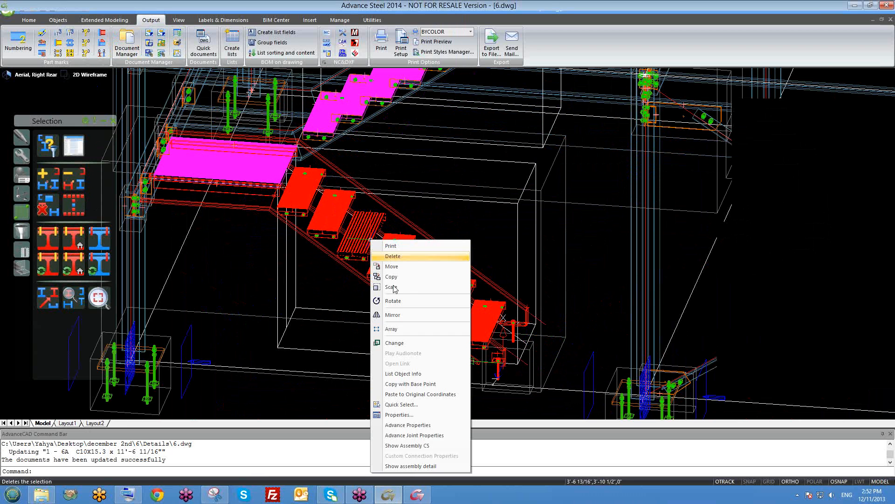
pyautogui.click(432, 436)
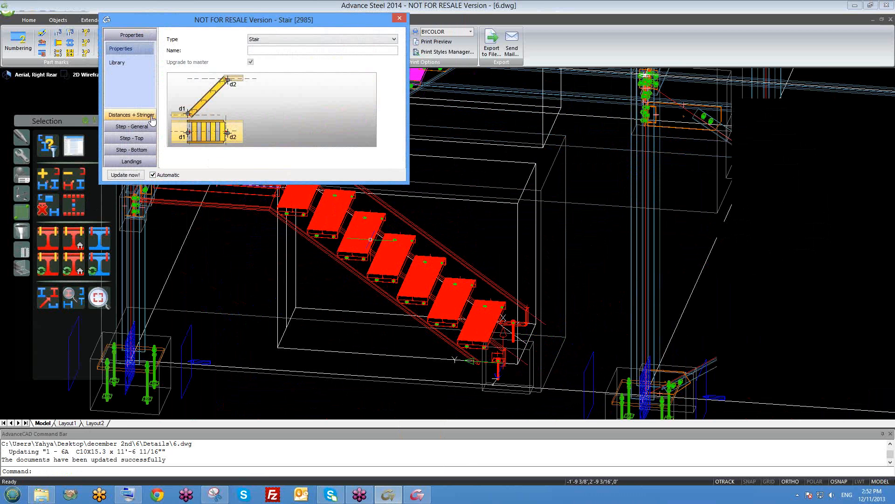
pyautogui.click(151, 116)
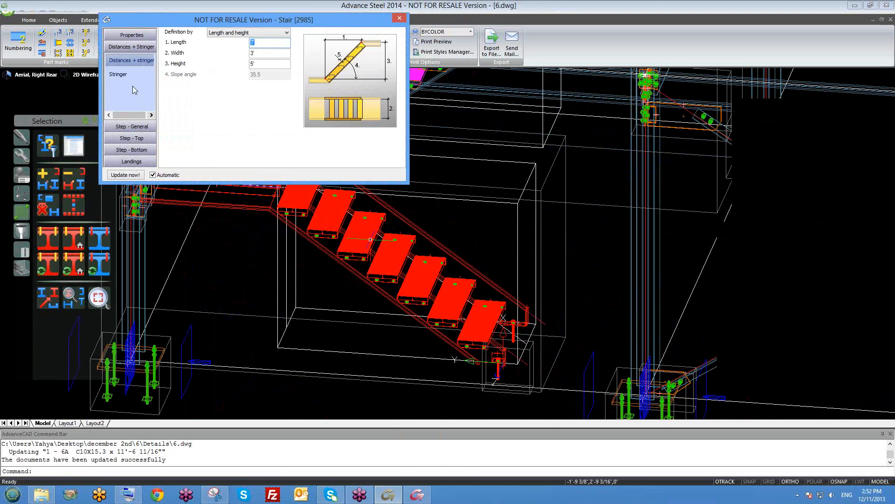
pyautogui.click(134, 127)
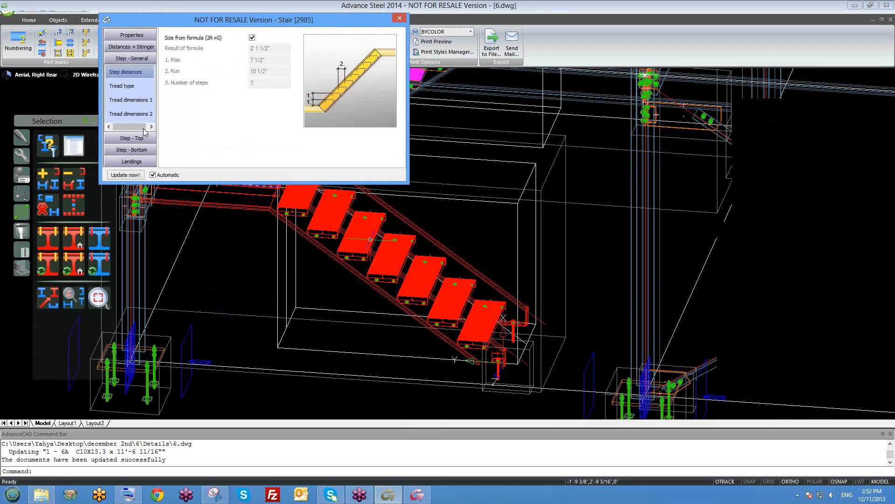
pyautogui.click(142, 85)
pyautogui.click(277, 139)
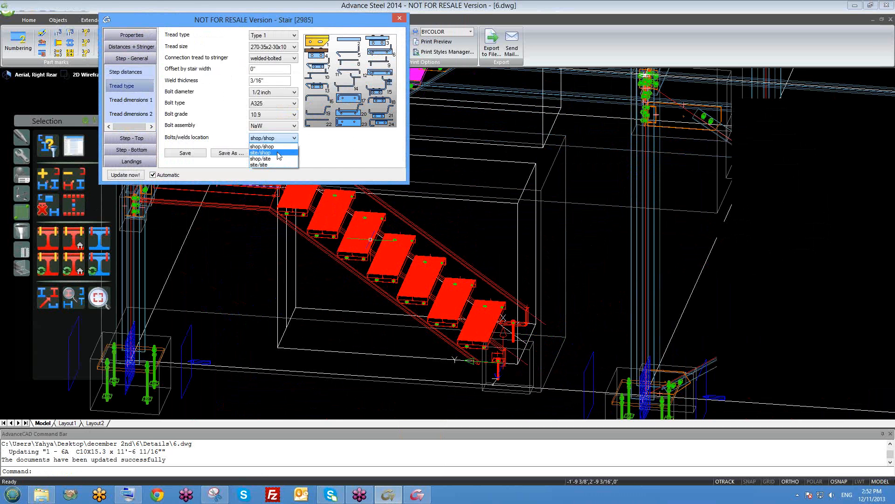
pyautogui.click(278, 153)
pyautogui.click(400, 18)
# Step: Close the 6.dwg detail drawing and highlight the parts shop-connected to the lower flight's stringer again
pyautogui.scroll(-3, 358, 219)
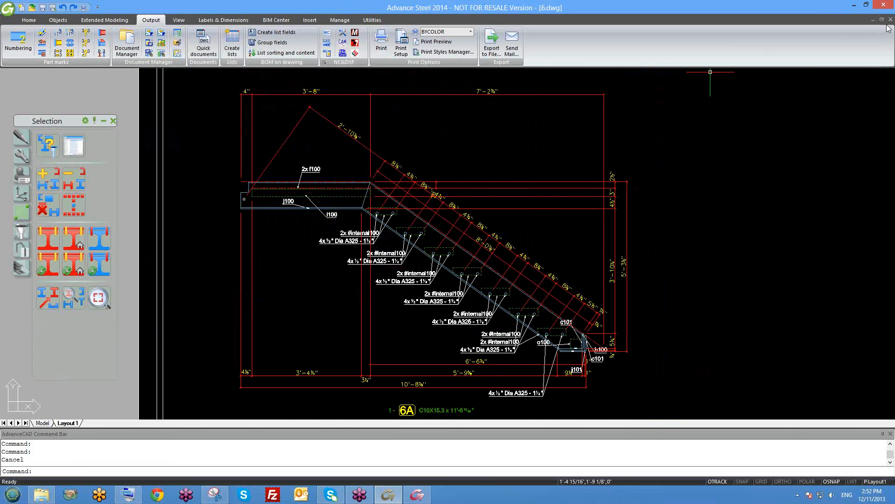
pyautogui.click(889, 20)
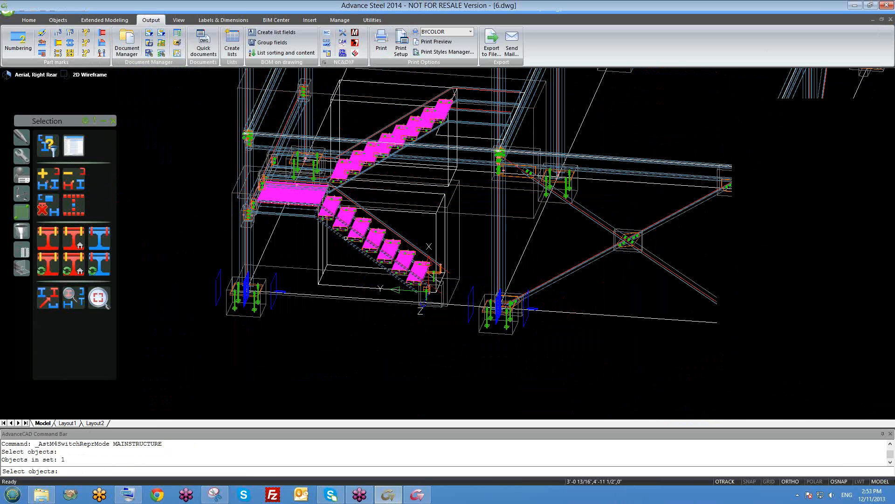
pyautogui.press('Return')
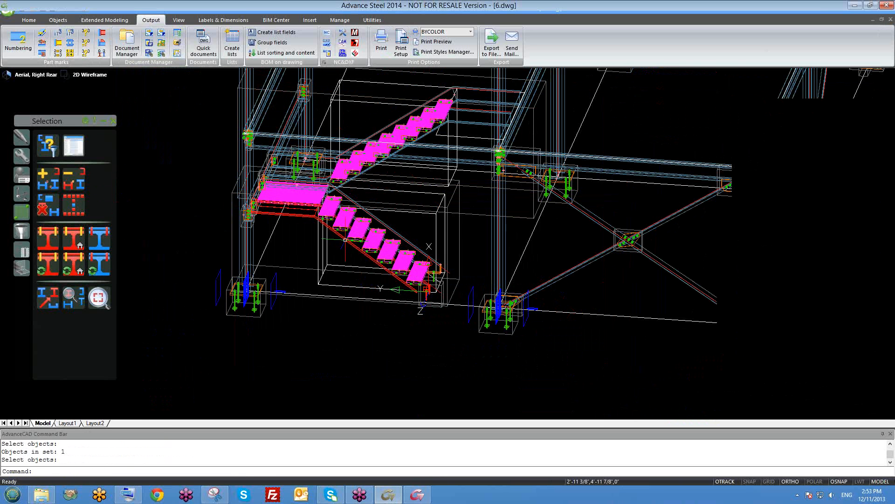
# Step: Inspect the lower flight from several angles to check which parts belong to the highlighted stringer assembly
pyautogui.scroll(4, 345, 235)
pyautogui.scroll(-4, 368, 230)
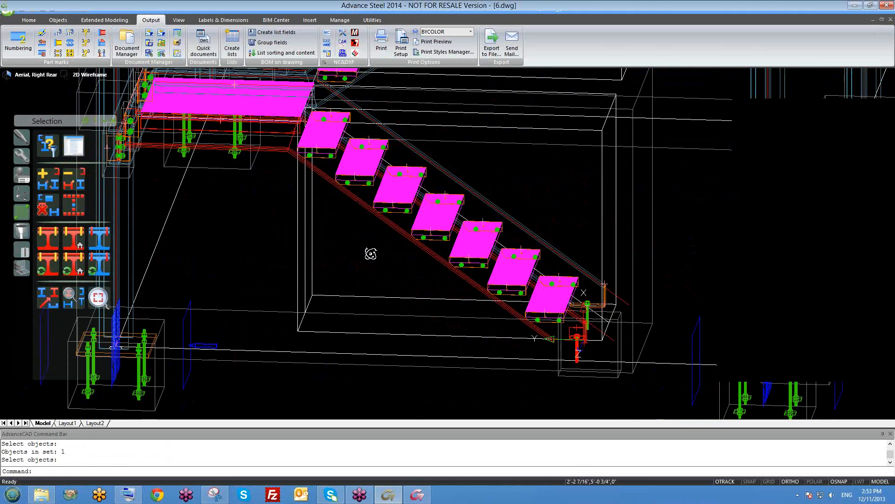
pyautogui.keyDown('shift'); pyautogui.moveTo(443, 288); pyautogui.dragTo(443, 283, button='middle'); pyautogui.keyUp('shift')
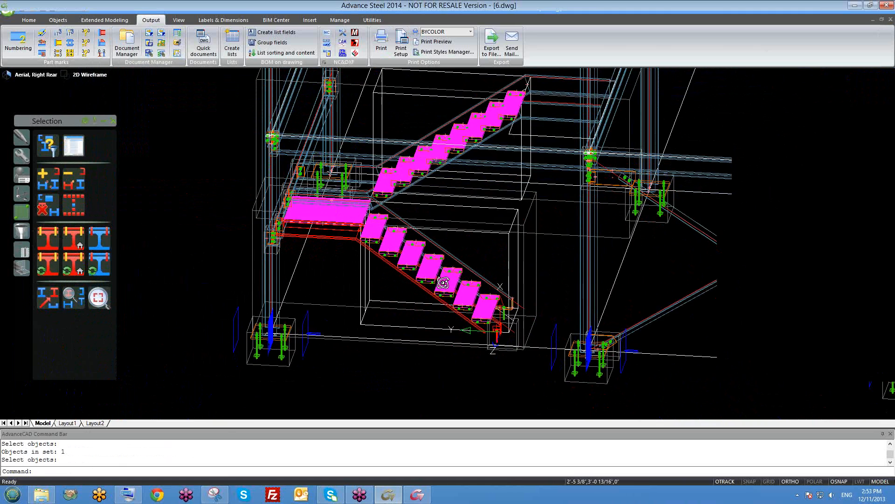
pyautogui.keyDown('shift'); pyautogui.moveTo(443, 283); pyautogui.dragTo(417, 302); pyautogui.keyUp('shift')
pyautogui.scroll(2, 350, 238)
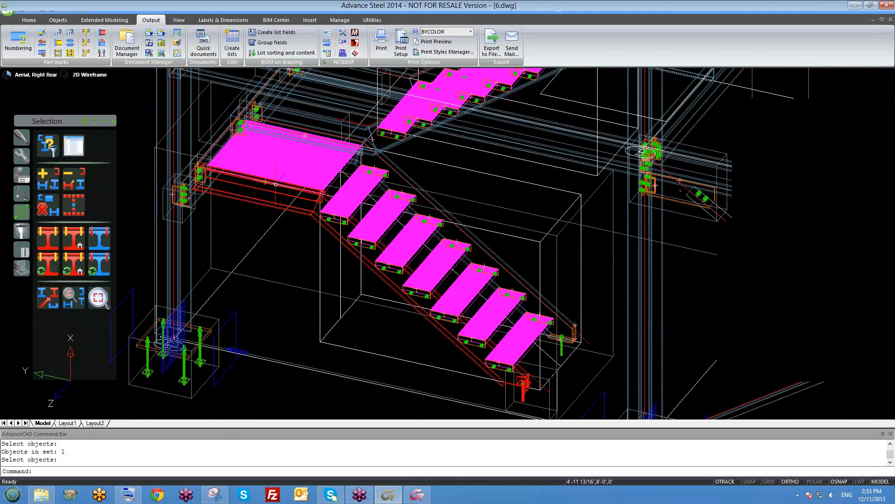
pyautogui.scroll(2, 236, 192)
pyautogui.scroll(-3, 363, 247)
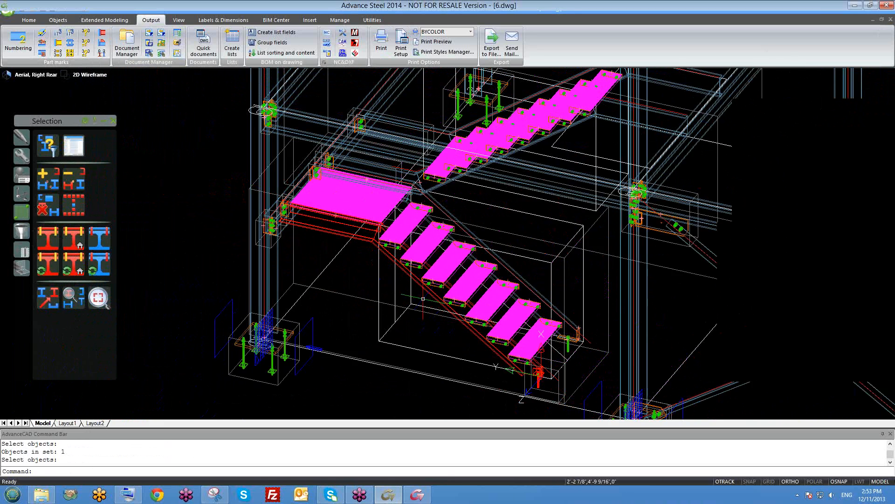
pyautogui.scroll(1, 423, 299)
pyautogui.scroll(-1, 420, 279)
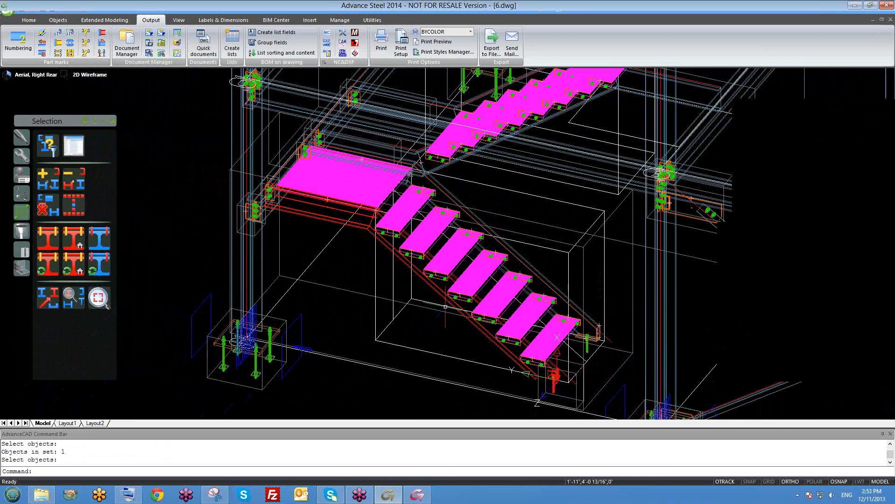
pyautogui.scroll(1, 486, 304)
pyautogui.scroll(1, 583, 353)
pyautogui.scroll(-1, 584, 355)
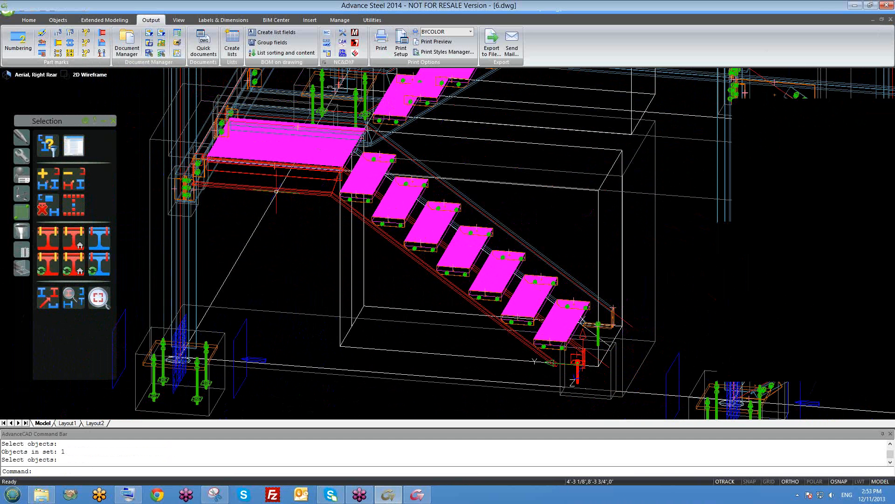
pyautogui.scroll(-1, 298, 214)
pyautogui.scroll(2, 347, 242)
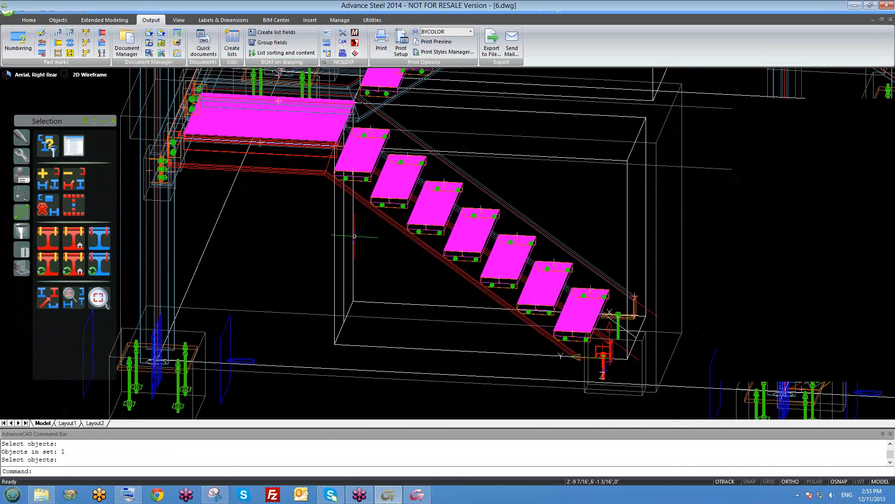
pyautogui.scroll(-1, 364, 223)
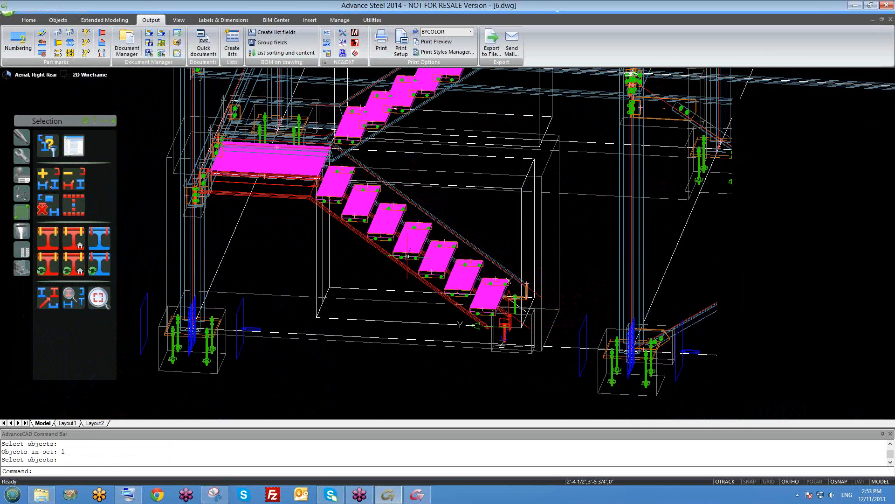
# Step: Examine the stair model around the lower flight, checking the landing and stringer parts highlighted with the assembly
pyautogui.press('Return')
pyautogui.press('Escape')
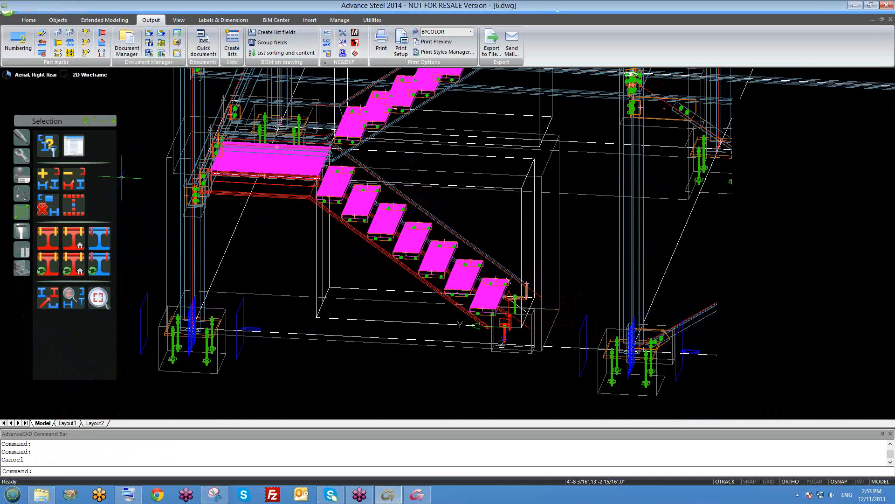
pyautogui.scroll(-5, 372, 216)
pyautogui.keyDown('shift'); pyautogui.moveTo(373, 236); pyautogui.dragTo(397, 237, button='middle'); pyautogui.keyUp('shift')
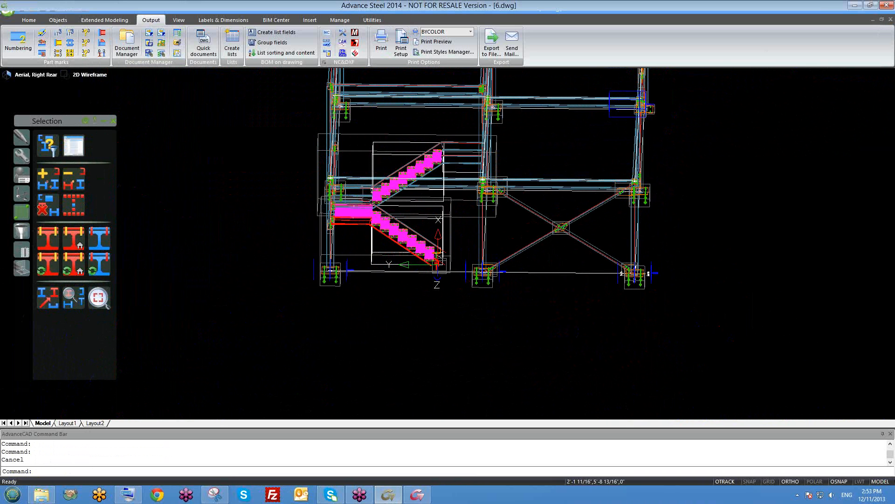
pyautogui.scroll(5, 405, 257)
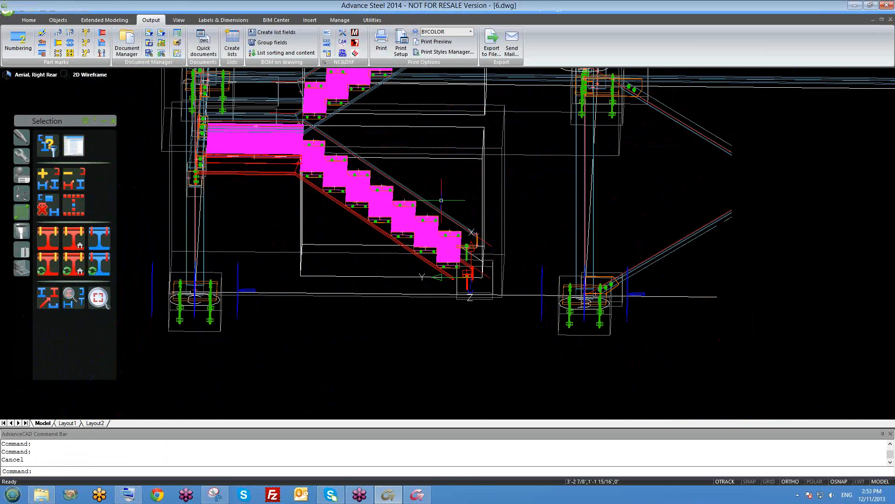
pyautogui.scroll(2, 397, 227)
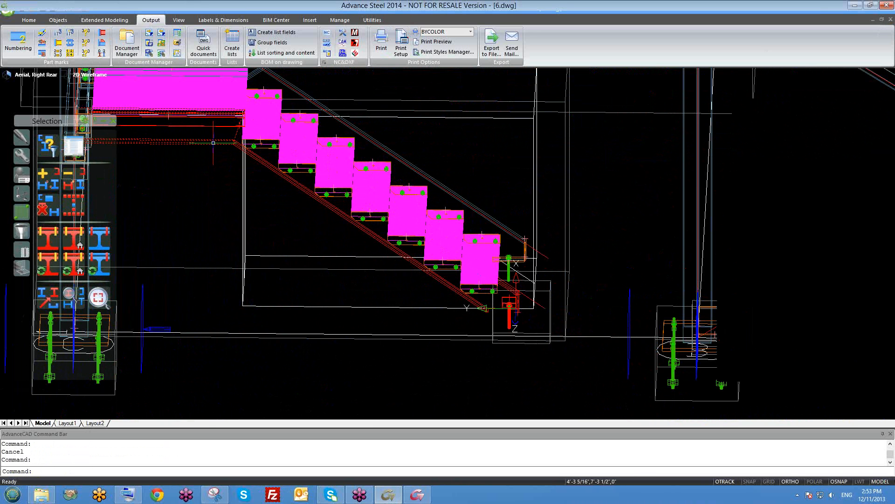
pyautogui.click(275, 172)
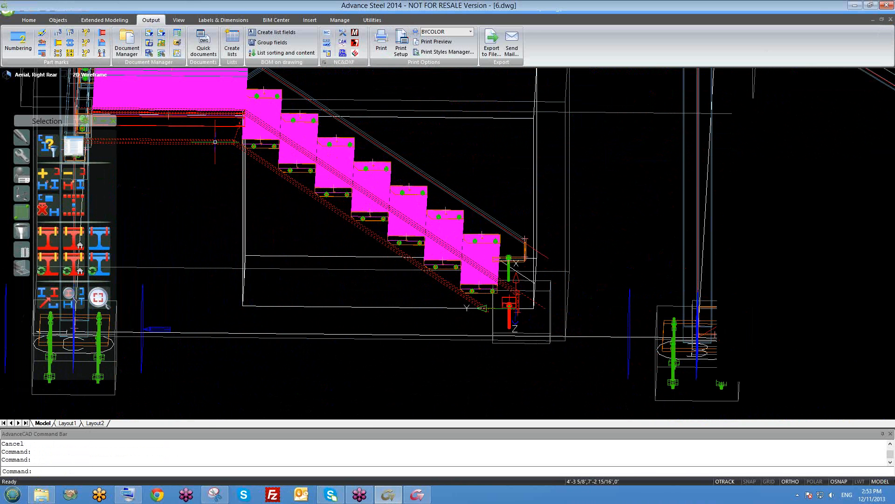
pyautogui.scroll(-2, 448, 204)
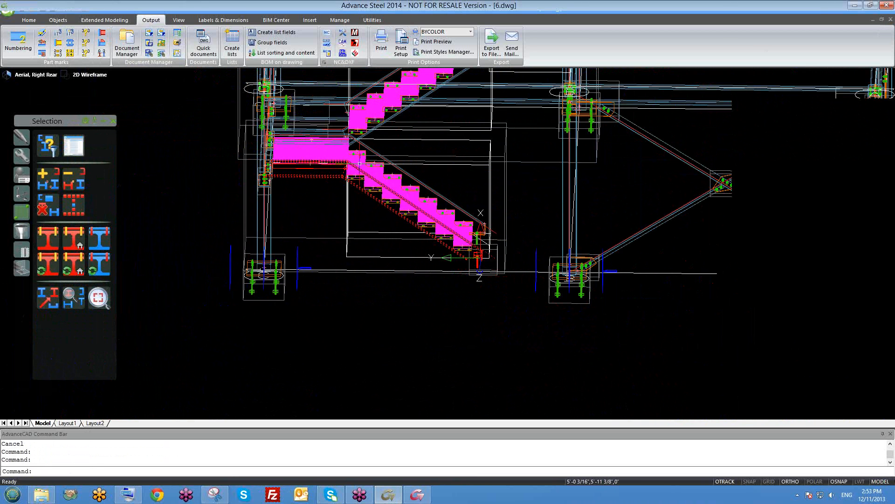
pyautogui.moveTo(359, 163); pyautogui.dragTo(346, 184, button='middle')
pyautogui.press('Escape')
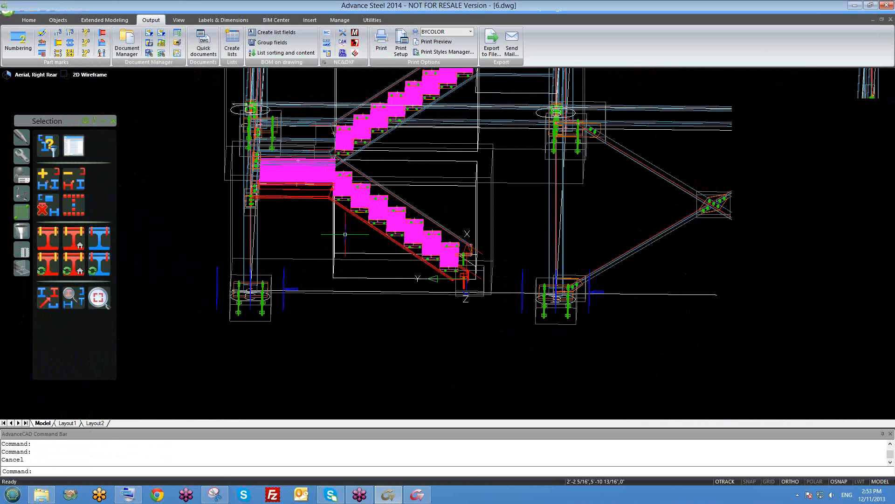
pyautogui.moveTo(350, 226); pyautogui.dragTo(295, 190, button='middle')
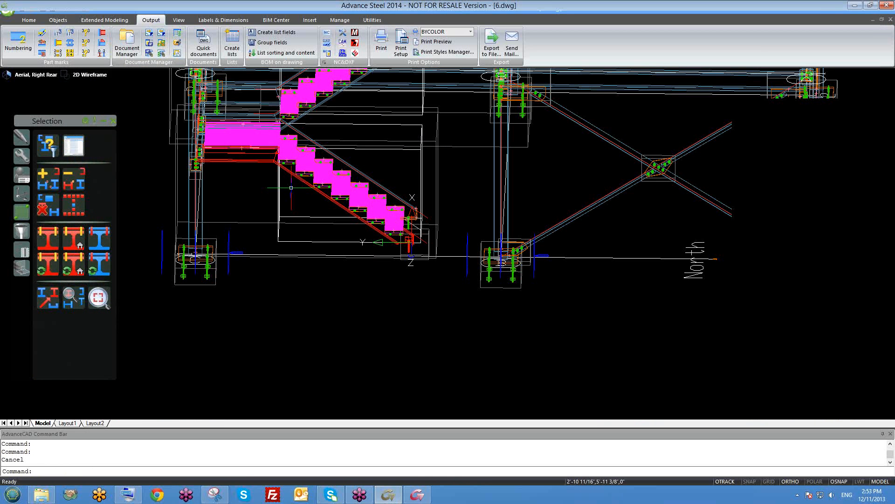
pyautogui.scroll(4, 238, 133)
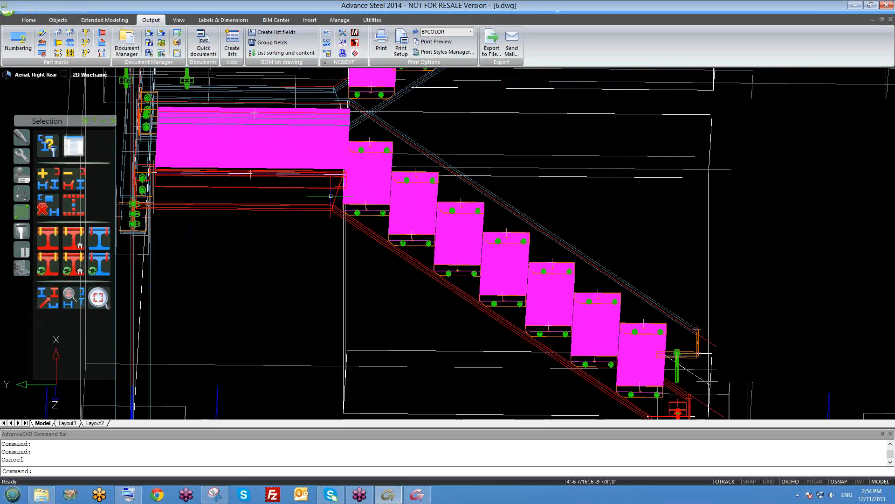
pyautogui.moveTo(294, 146); pyautogui.dragTo(300, 176, button='middle')
pyautogui.scroll(-1, 300, 176)
pyautogui.scroll(-2, 300, 177)
pyautogui.keyDown('shift'); pyautogui.moveTo(343, 240); pyautogui.dragTo(313, 242, button='middle'); pyautogui.keyUp('shift')
pyautogui.scroll(-2, 316, 212)
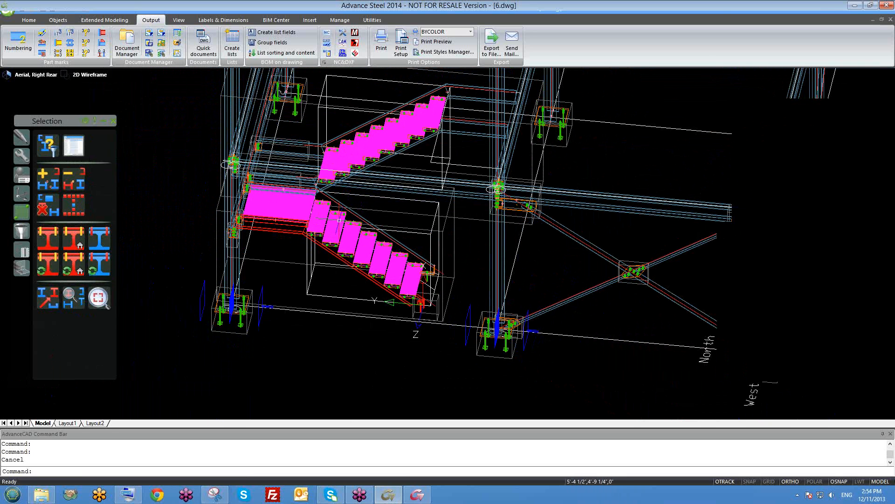
pyautogui.keyDown('shift'); pyautogui.moveTo(360, 217); pyautogui.dragTo(376, 200, button='middle'); pyautogui.keyUp('shift')
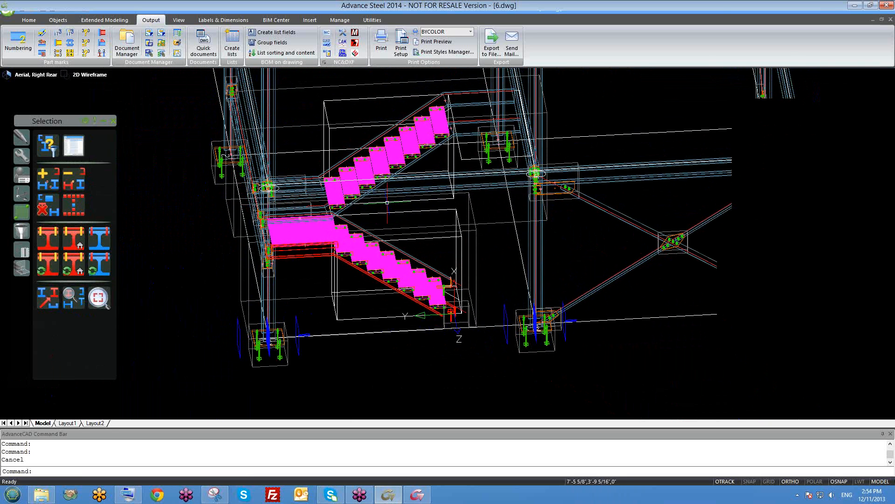
# Step: Move the UCS origin to the base of the end post of the railing at the top of the structure
pyautogui.scroll(-4, 378, 196)
pyautogui.moveTo(364, 155); pyautogui.dragTo(376, 270, button='middle')
pyautogui.scroll(3, 378, 130)
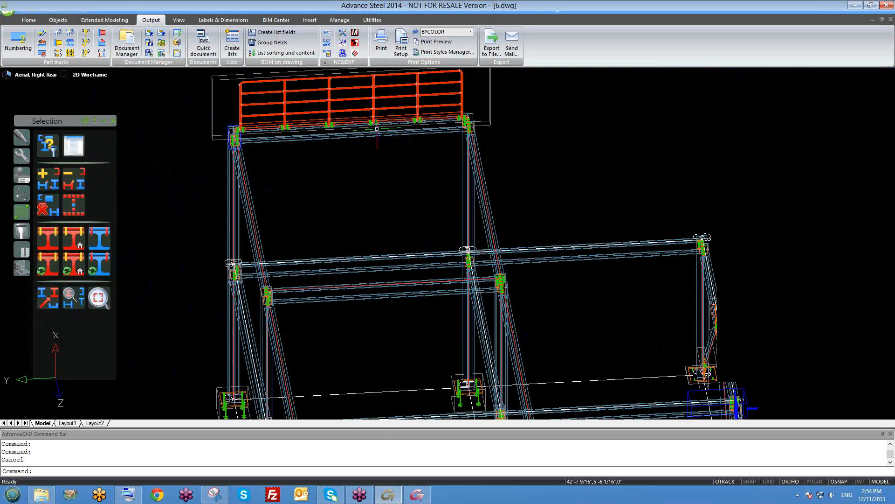
pyautogui.moveTo(377, 132); pyautogui.dragTo(396, 247, button='middle')
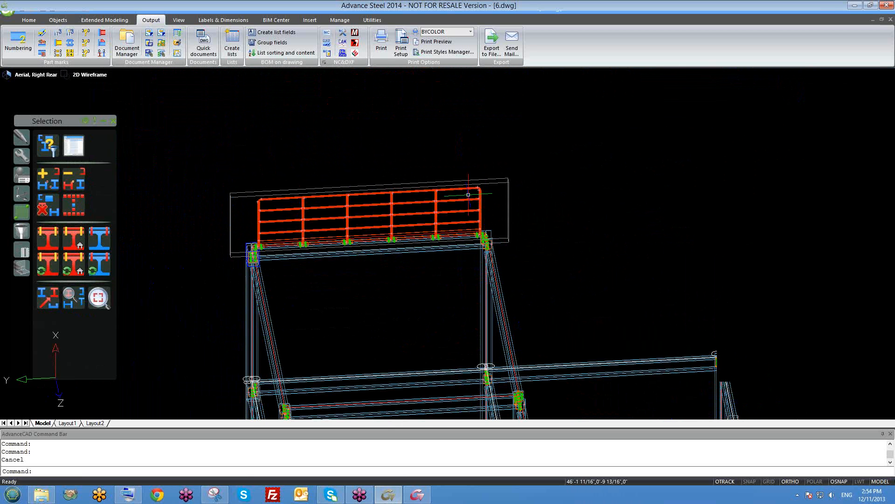
pyautogui.click(20, 197)
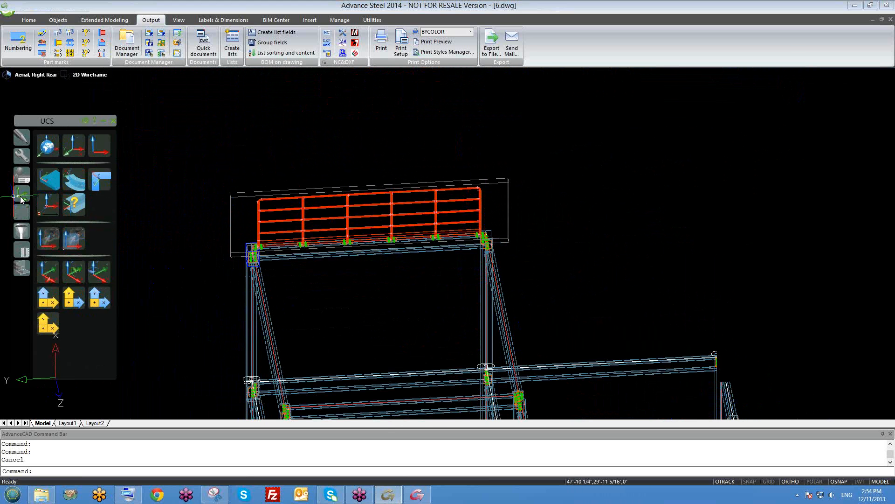
pyautogui.click(49, 207)
pyautogui.click(485, 237)
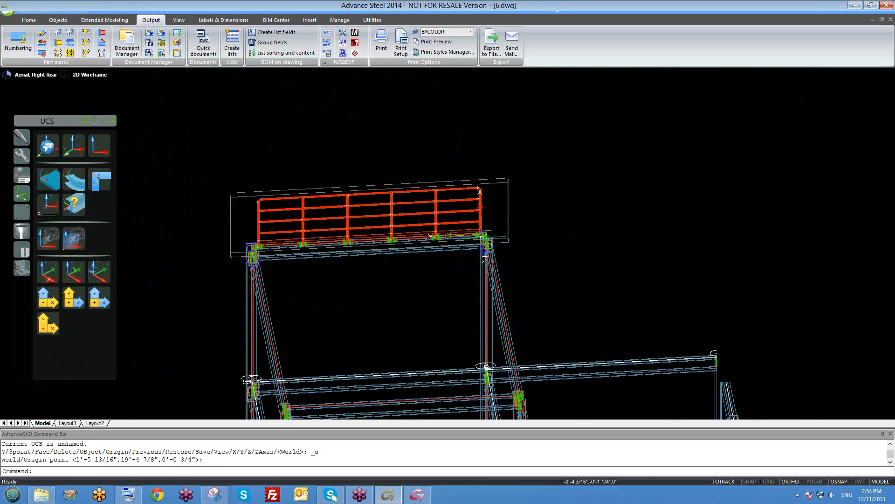
# Step: Start a quick document for the top railing with the MP Railing - UCS drawing style
pyautogui.scroll(2, 492, 261)
pyautogui.scroll(2, 493, 264)
pyautogui.keyDown('shift'); pyautogui.moveTo(494, 264); pyautogui.dragTo(469, 184, button='middle'); pyautogui.keyUp('shift')
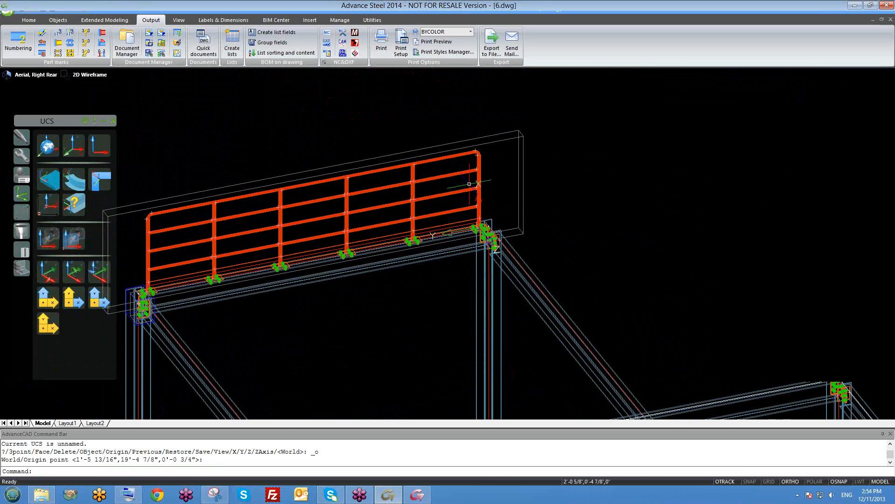
pyautogui.scroll(4, 476, 234)
pyautogui.keyDown('shift'); pyautogui.moveTo(503, 265); pyautogui.dragTo(516, 255, button='middle'); pyautogui.keyUp('shift')
pyautogui.scroll(-5, 513, 254)
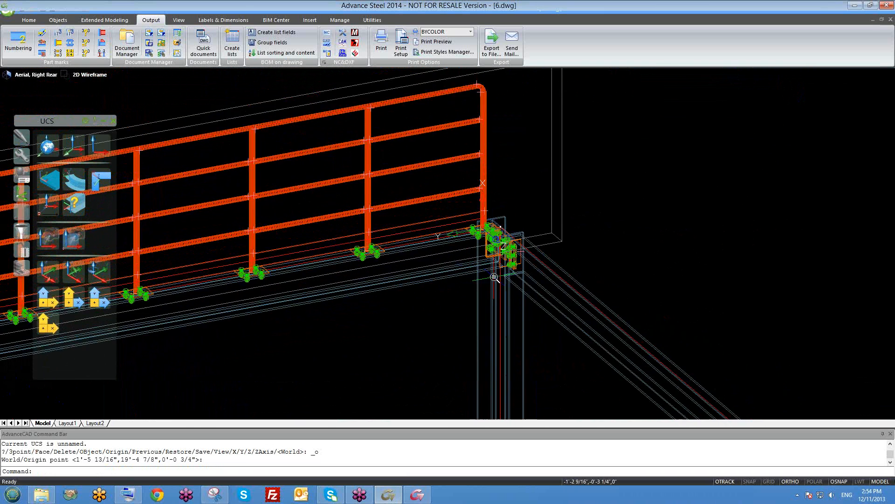
pyautogui.click(201, 56)
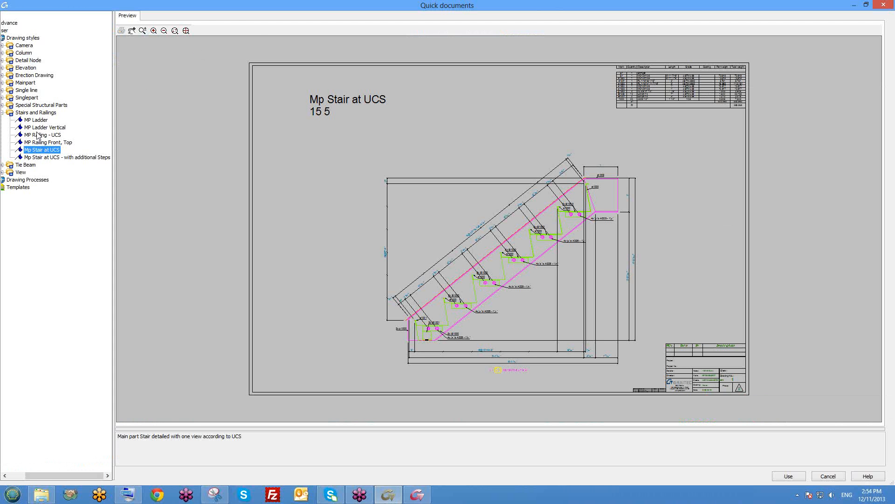
pyautogui.click(37, 135)
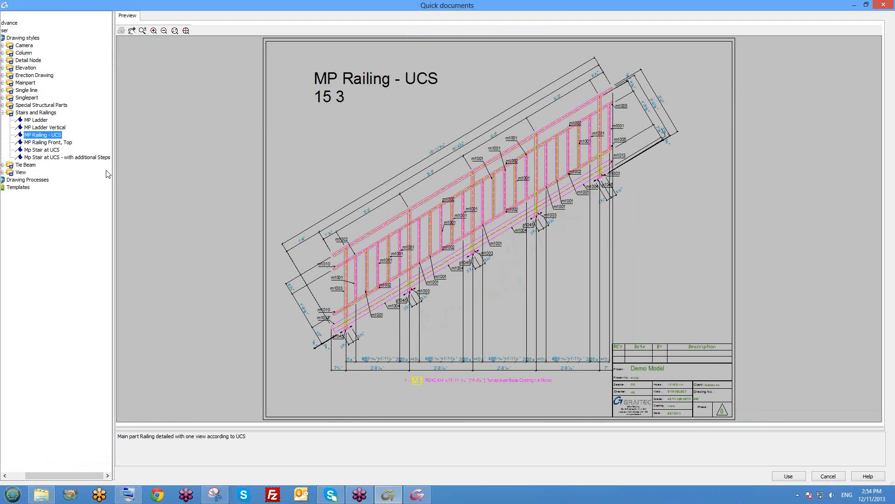
pyautogui.click(88, 156)
pyautogui.click(55, 136)
pyautogui.click(789, 475)
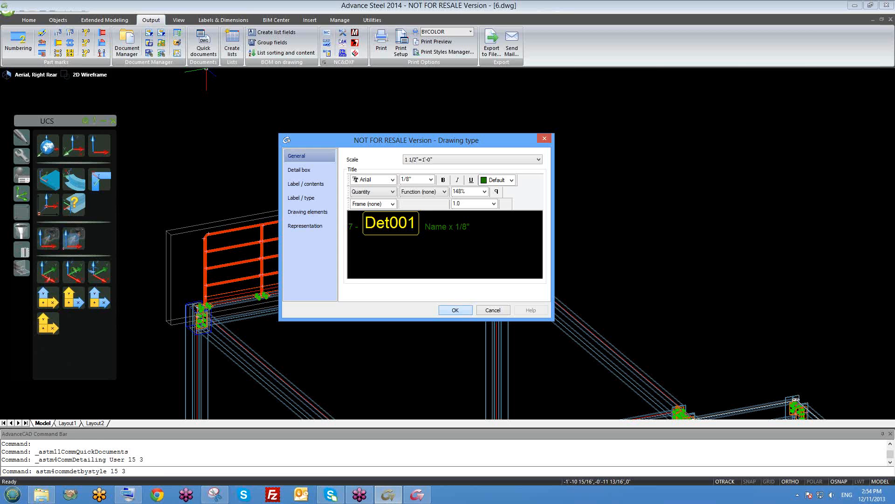
# Step: Pick the top railing and create its detail in new drawing 7 using the ASDETPROTO-Assembly-ANSI-D.dwg template
pyautogui.click(451, 241)
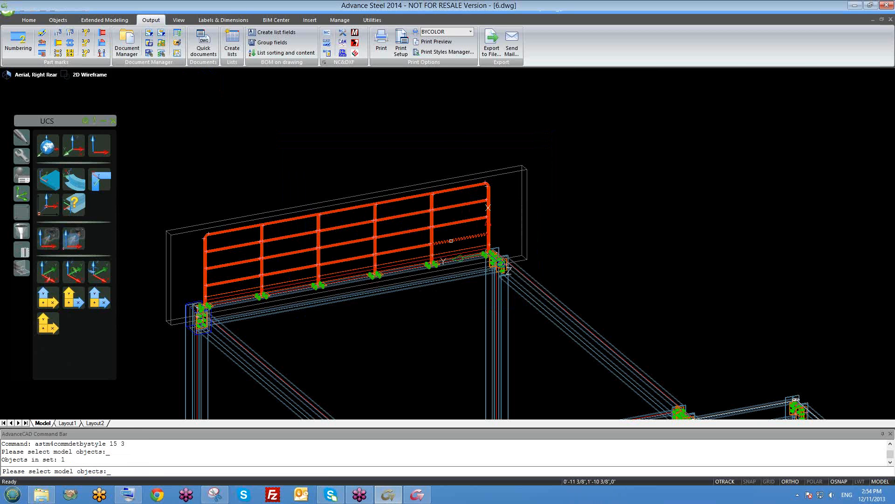
pyautogui.press('Return')
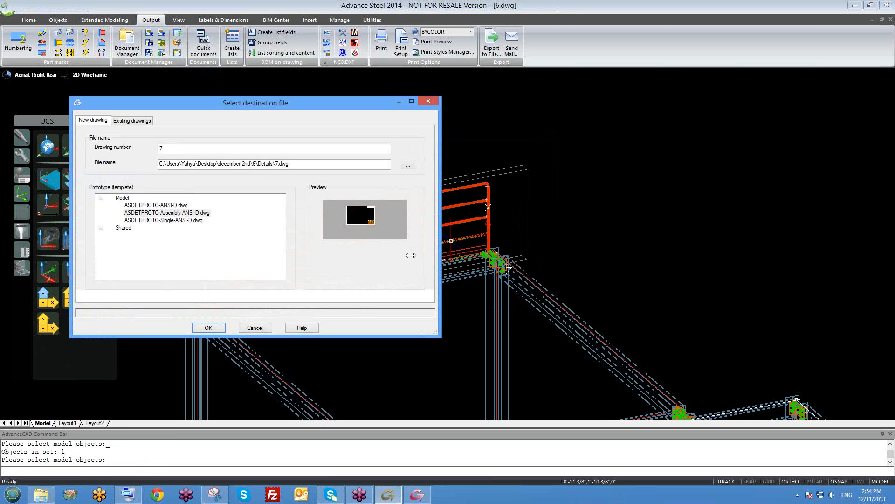
pyautogui.click(169, 213)
pyautogui.click(209, 325)
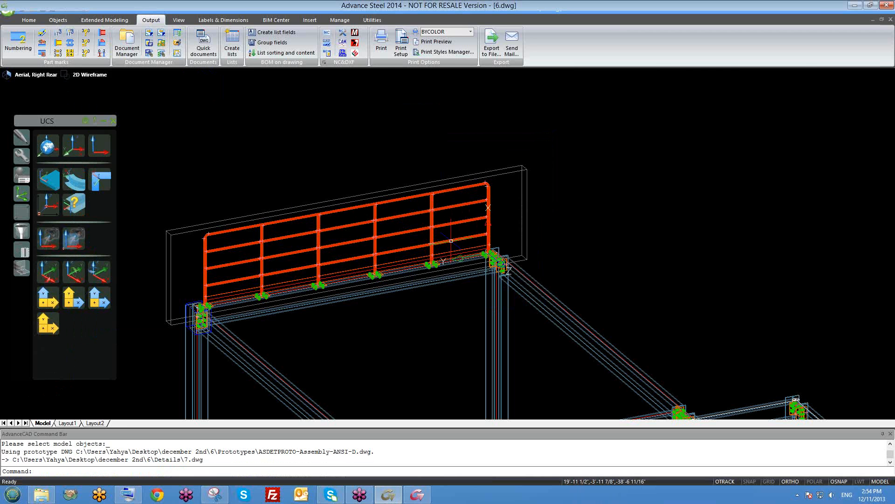
# Step: Show the railing's assembly detail and set its view rotation to 270
pyautogui.rightClick(396, 216)
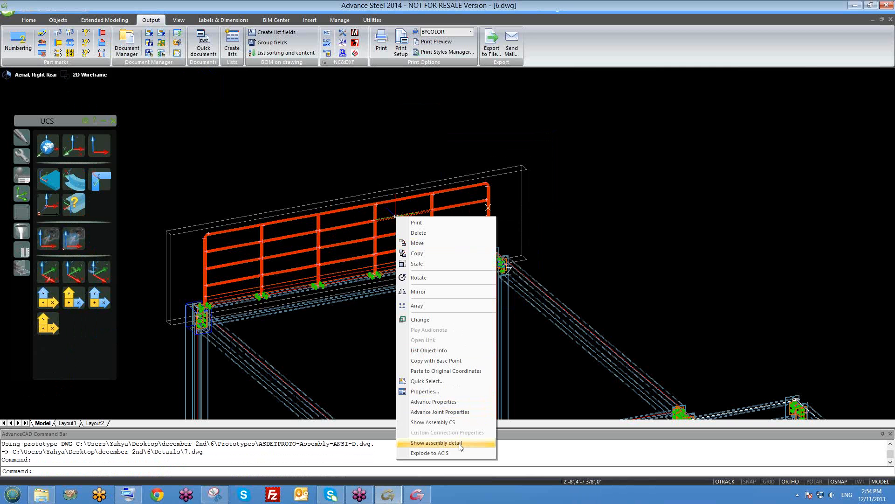
pyautogui.click(436, 443)
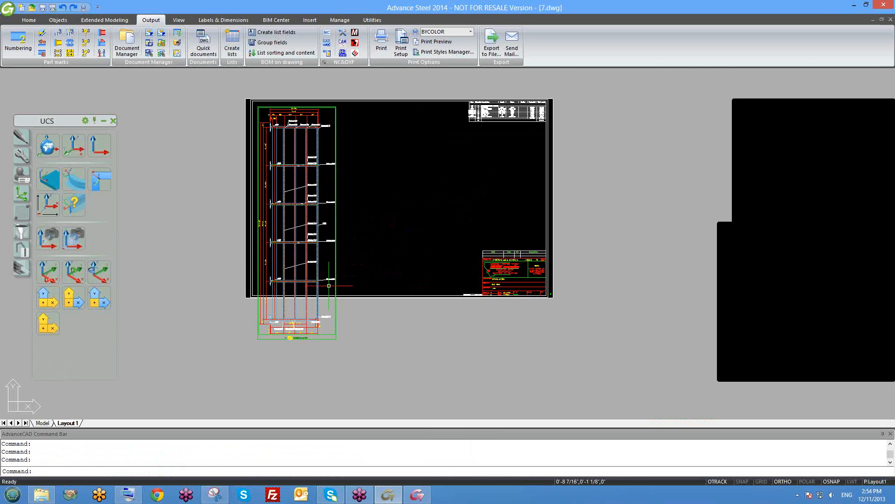
pyautogui.scroll(2, 332, 349)
pyautogui.doubleClick(333, 349)
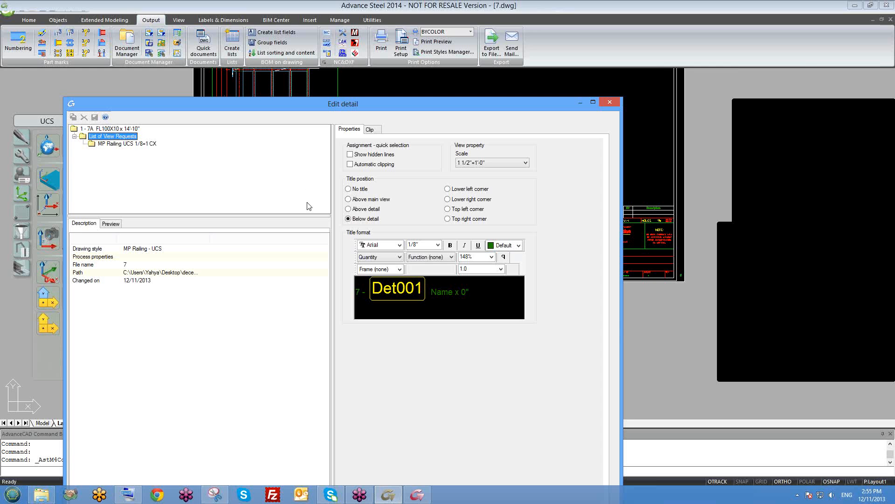
pyautogui.click(610, 102)
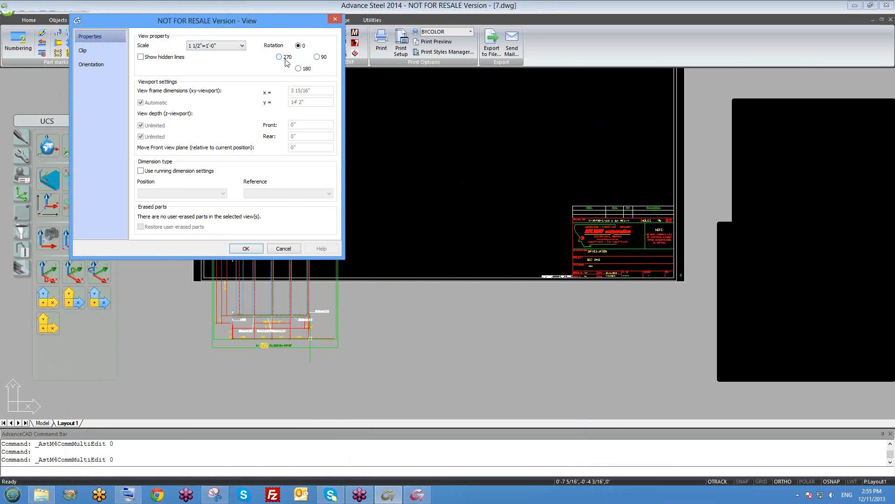
pyautogui.click(246, 249)
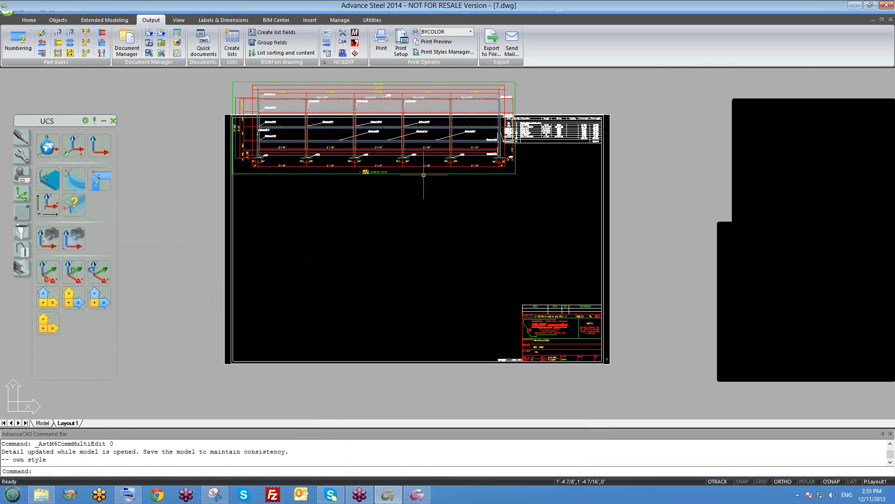
# Step: Move the railing detail straight down so it sits inside the sheet border, clear of the parts list
pyautogui.write('M')
pyautogui.press('Return')
pyautogui.click(406, 162)
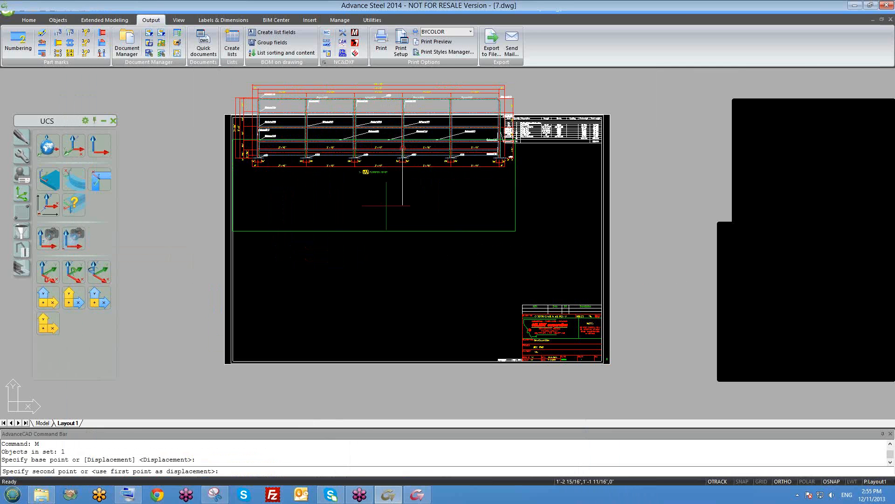
pyautogui.press('F8')
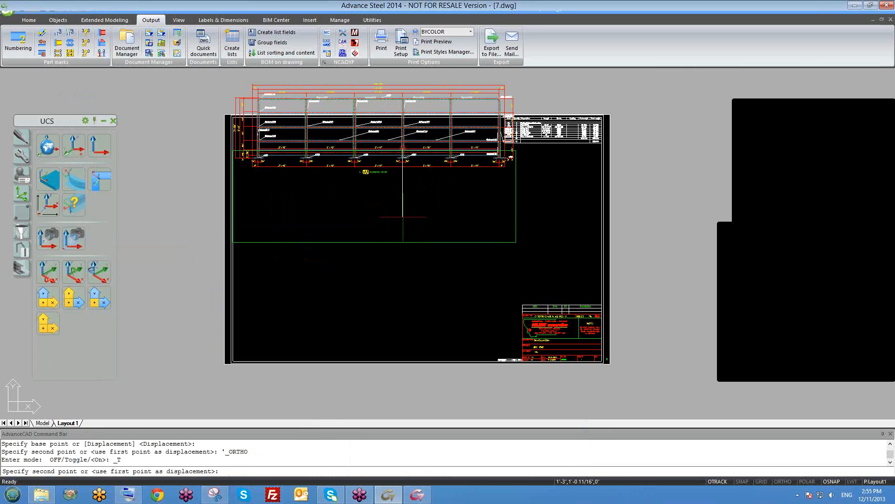
pyautogui.click(403, 216)
# Step: Examine the railing detail's dimensions and part labels and the entries in its parts list
pyautogui.scroll(4, 392, 214)
pyautogui.scroll(-3, 381, 211)
pyautogui.scroll(2, 597, 168)
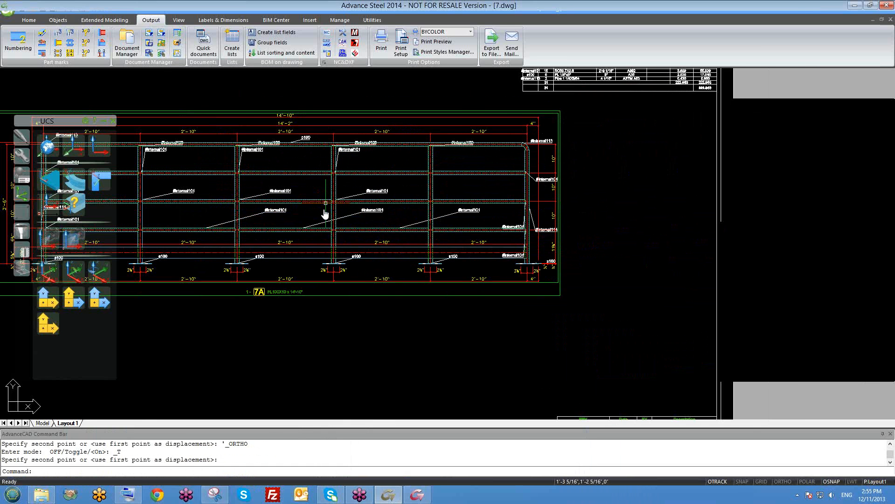
pyautogui.moveTo(325, 207); pyautogui.dragTo(510, 196, button='middle')
pyautogui.scroll(-2, 269, 136)
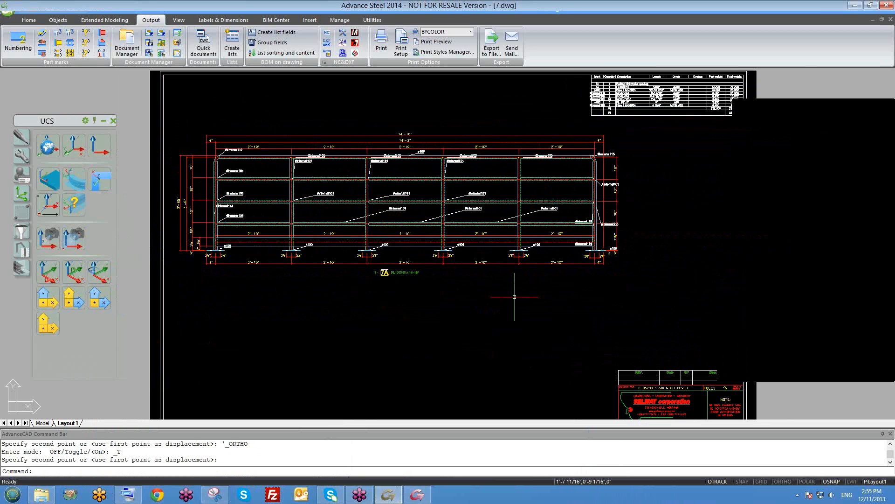
pyautogui.scroll(3, 631, 100)
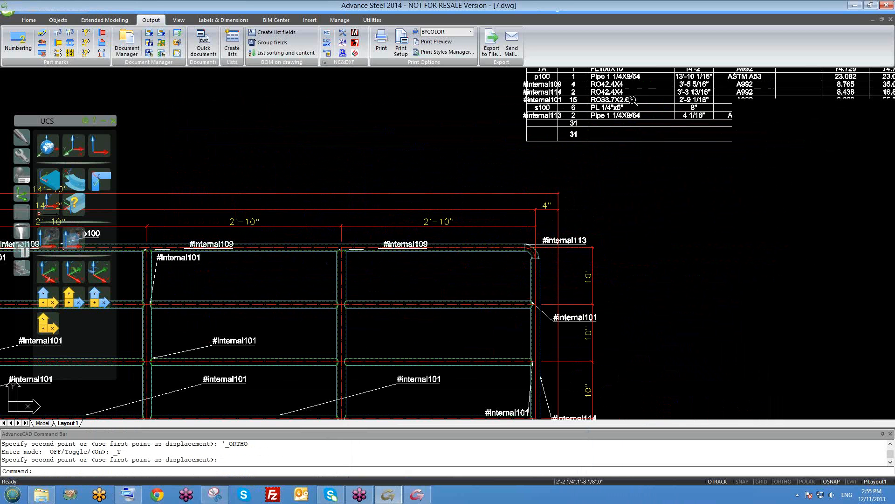
pyautogui.scroll(1, 632, 100)
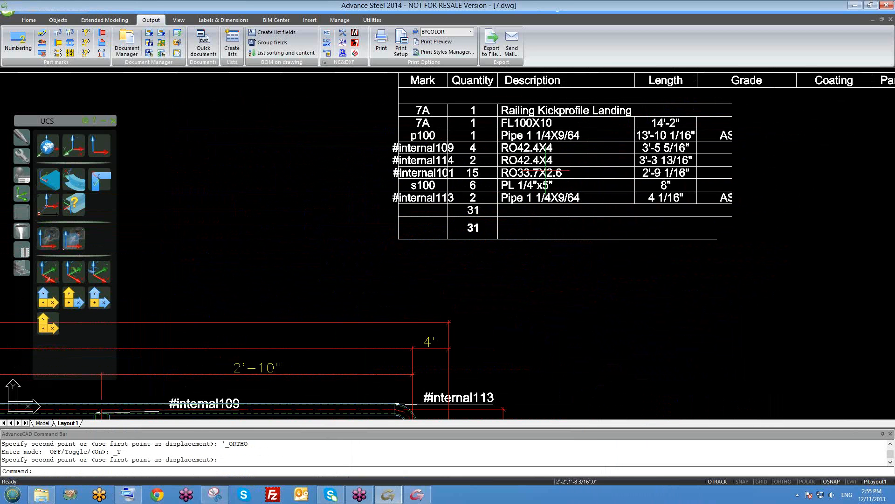
pyautogui.scroll(1, 513, 176)
pyautogui.scroll(-2, 602, 178)
pyautogui.scroll(1, 606, 158)
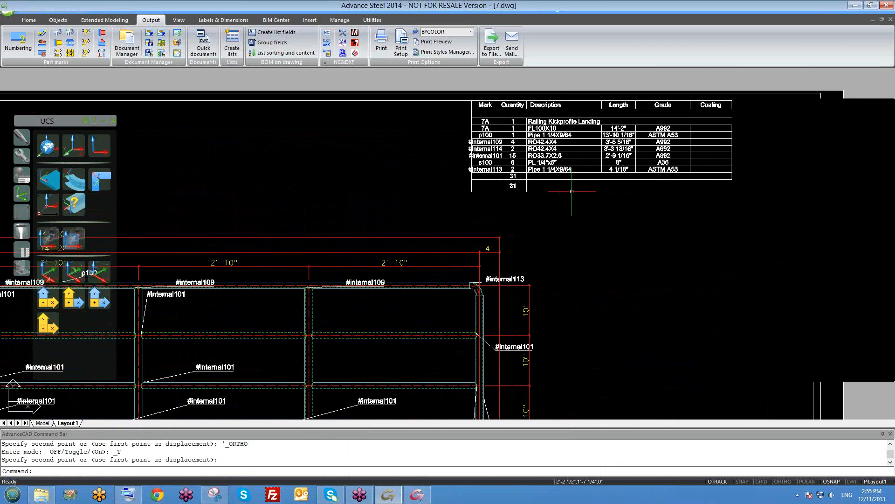
# Step: Compare the parts list entries of drawing 7 with the part marks and dimensions along the railing detail
pyautogui.scroll(-2, 653, 159)
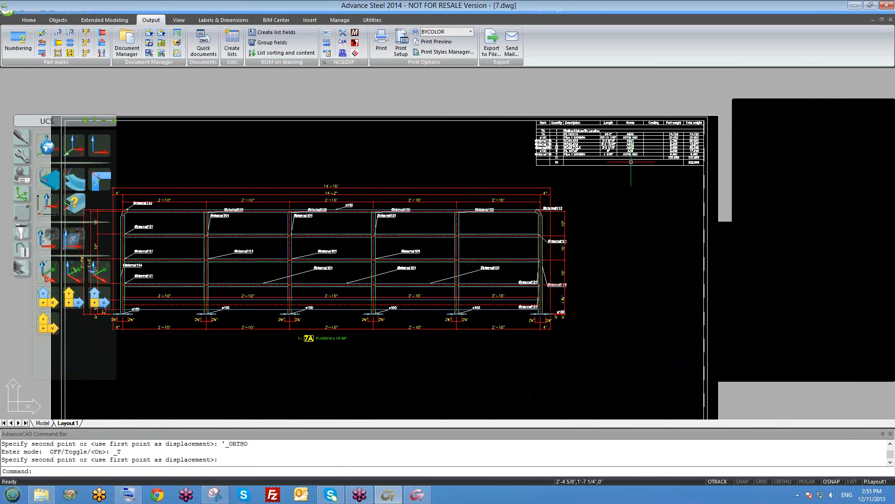
pyautogui.scroll(2, 581, 131)
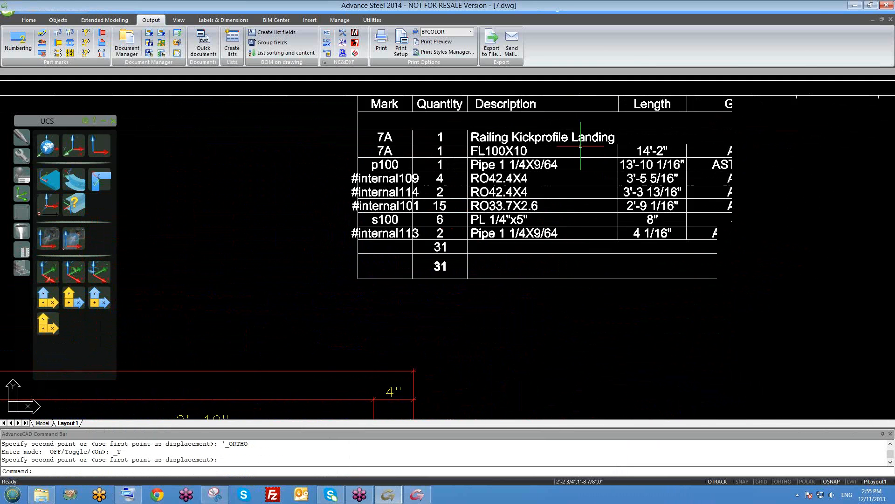
pyautogui.scroll(-2, 520, 156)
pyautogui.scroll(2, 340, 261)
pyautogui.scroll(-3, 428, 212)
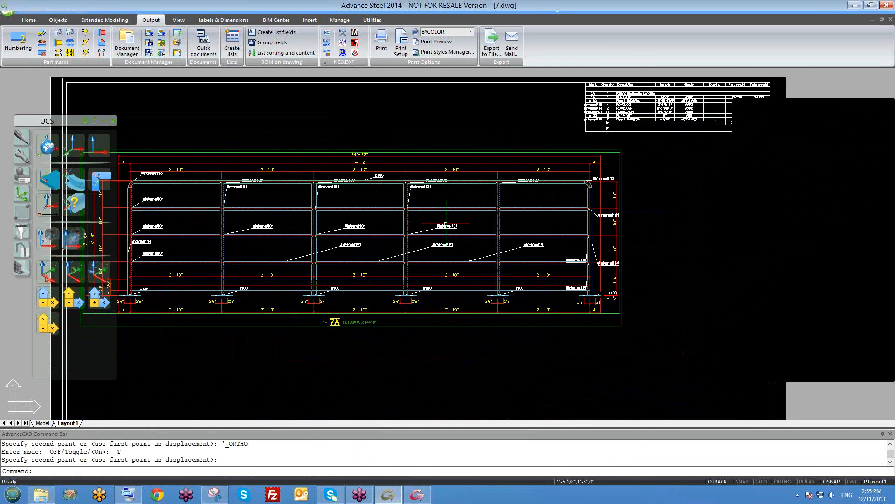
pyautogui.scroll(2, 205, 226)
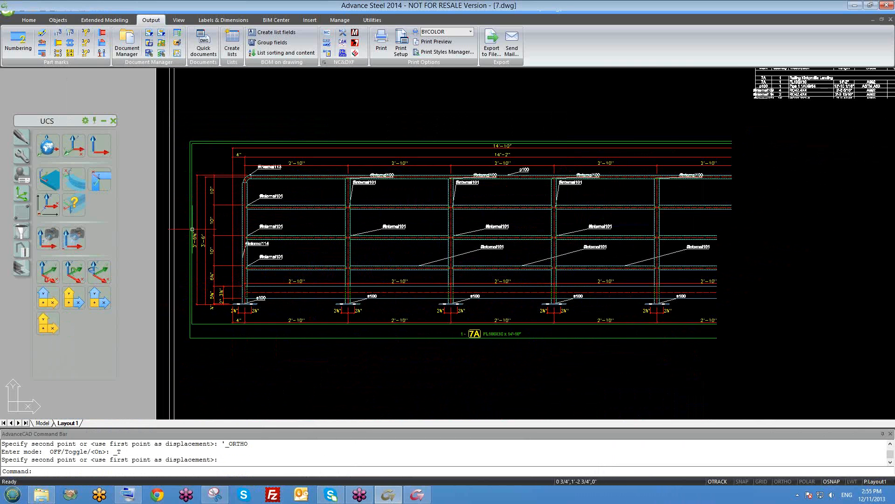
pyautogui.scroll(1, 228, 232)
pyautogui.scroll(-2, 251, 206)
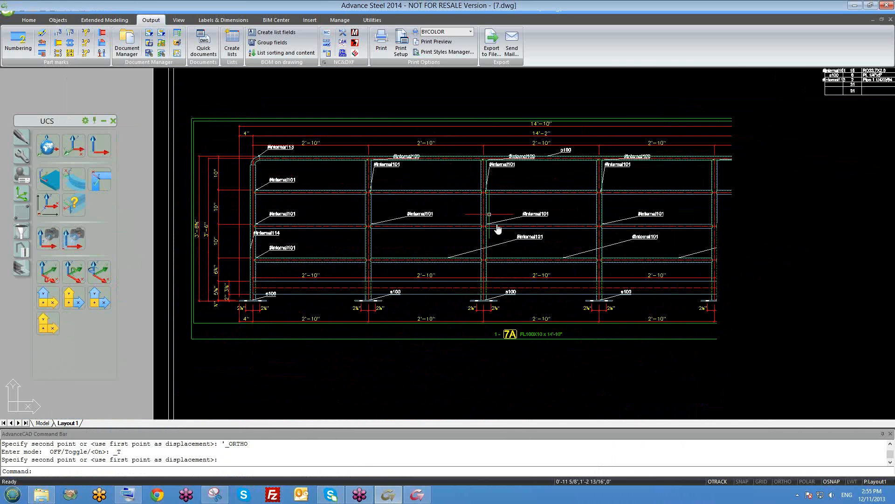
pyautogui.scroll(2, 368, 246)
pyautogui.scroll(-3, 368, 247)
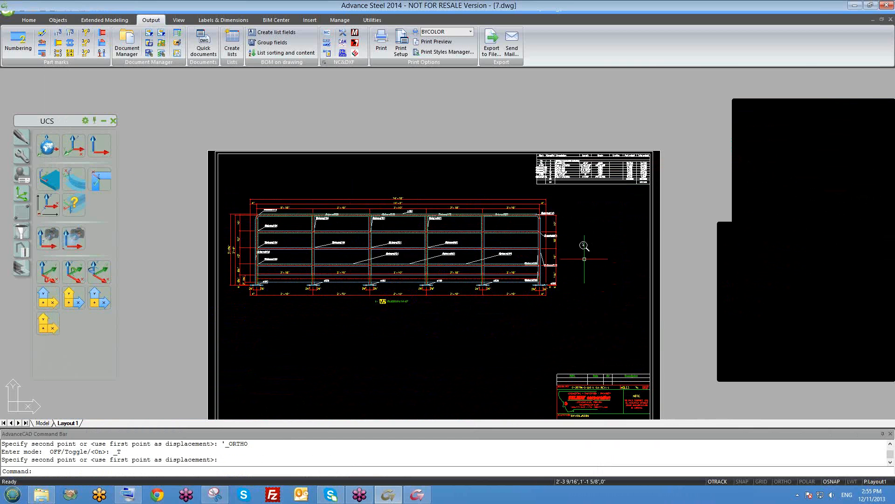
pyautogui.scroll(-3, 583, 246)
pyautogui.scroll(3, 512, 269)
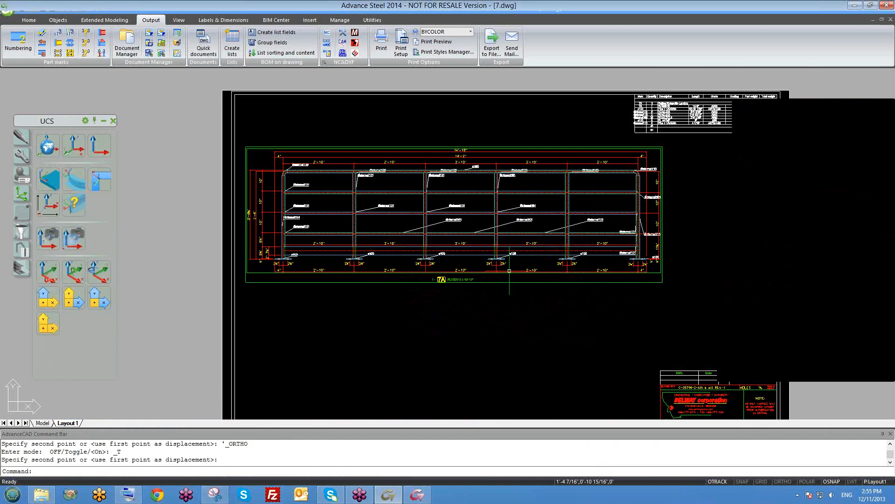
pyautogui.scroll(-2, 472, 235)
pyautogui.scroll(1, 511, 231)
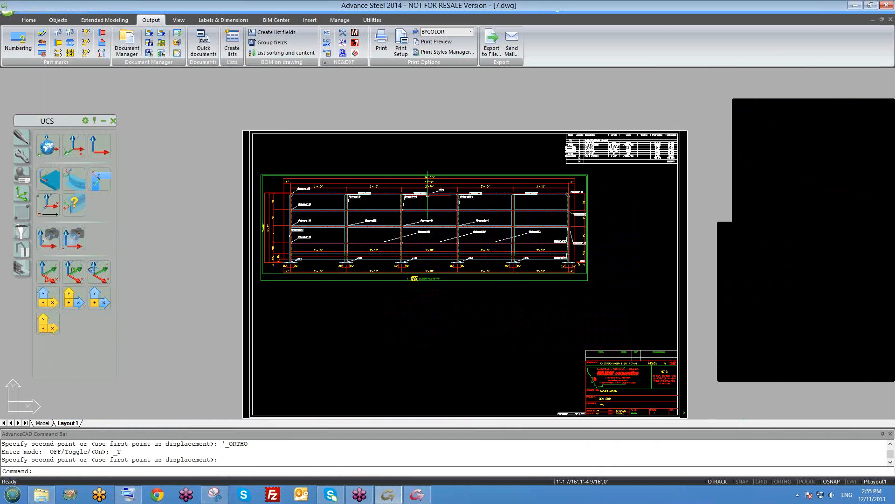
pyautogui.scroll(4, 355, 201)
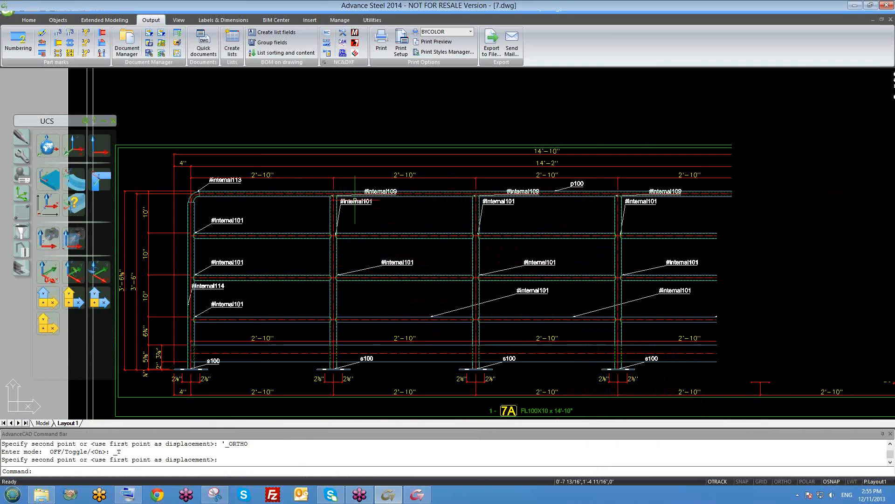
pyautogui.scroll(-3, 355, 200)
pyautogui.scroll(-1, 769, 116)
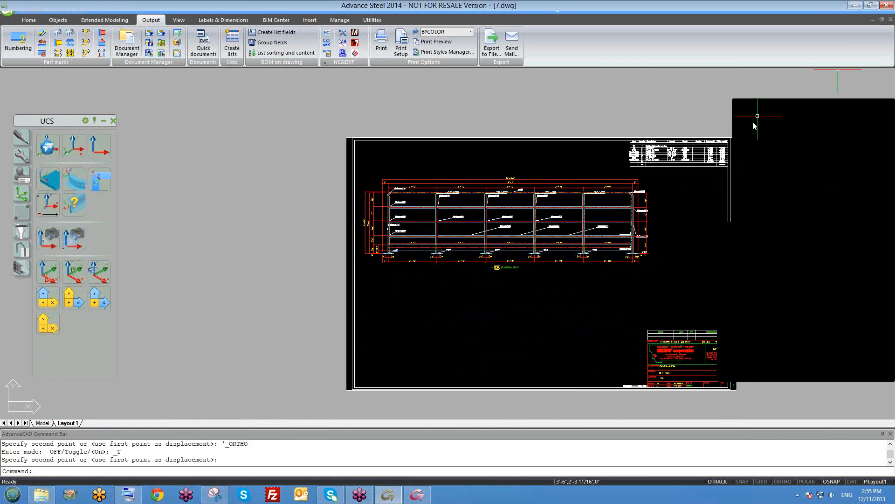
# Step: Examine the title block of drawing 7 and the railing detail's placement on the sheet
pyautogui.moveTo(689, 200); pyautogui.dragTo(615, 168, button='middle')
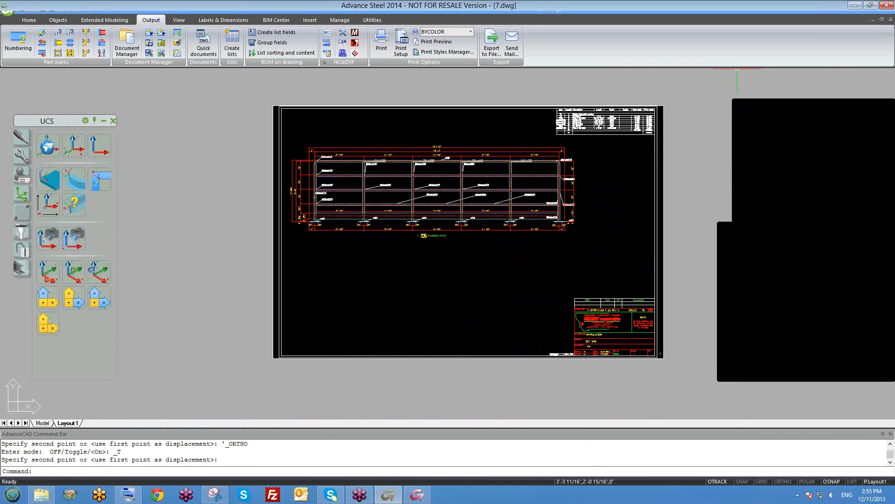
pyautogui.scroll(6, 611, 375)
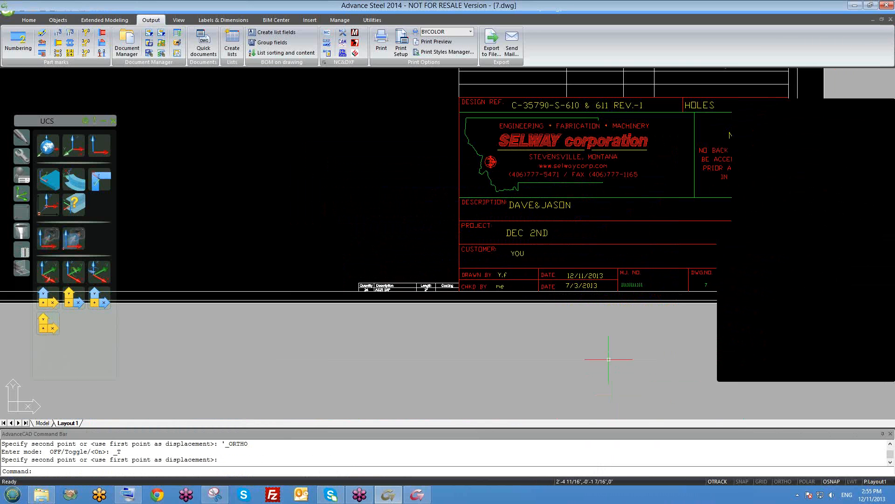
pyautogui.scroll(-5, 609, 357)
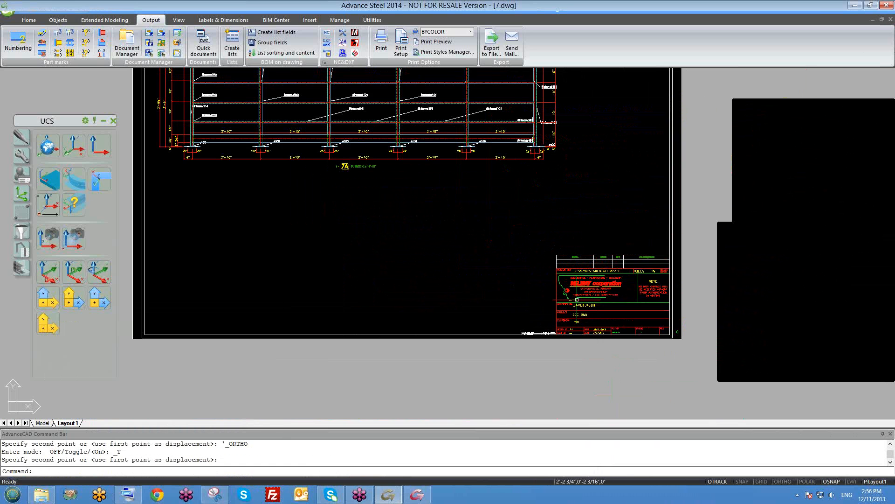
pyautogui.scroll(-2, 456, 131)
pyautogui.scroll(2, 438, 114)
pyautogui.moveTo(438, 117); pyautogui.dragTo(514, 161, button='middle')
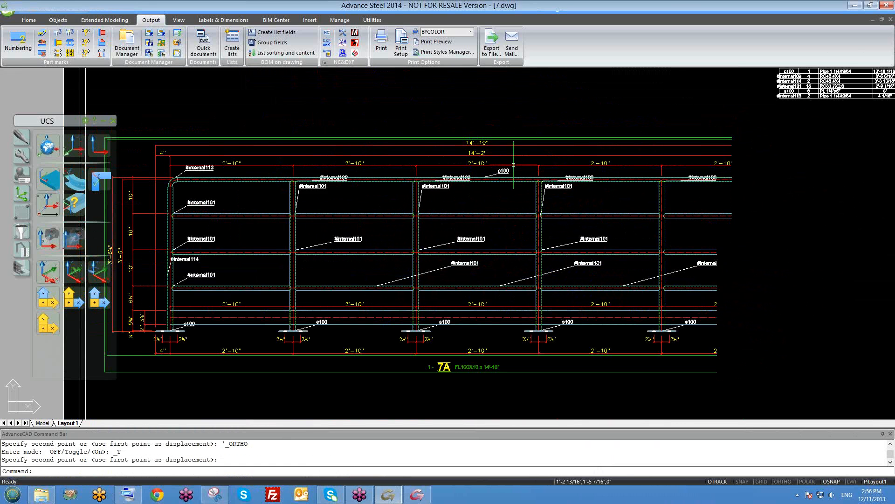
pyautogui.scroll(-2, 476, 157)
# Step: Close drawing 7 with its changes saved, and save the model 6.dwg
pyautogui.click(891, 20)
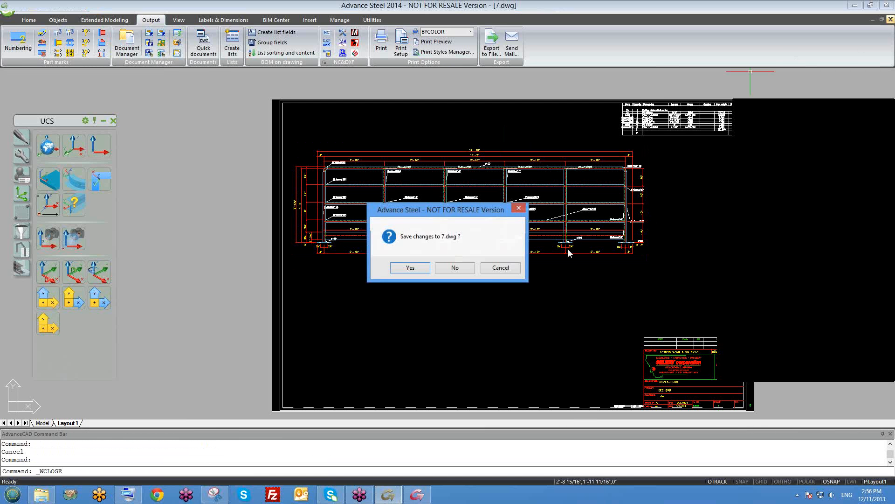
pyautogui.click(410, 267)
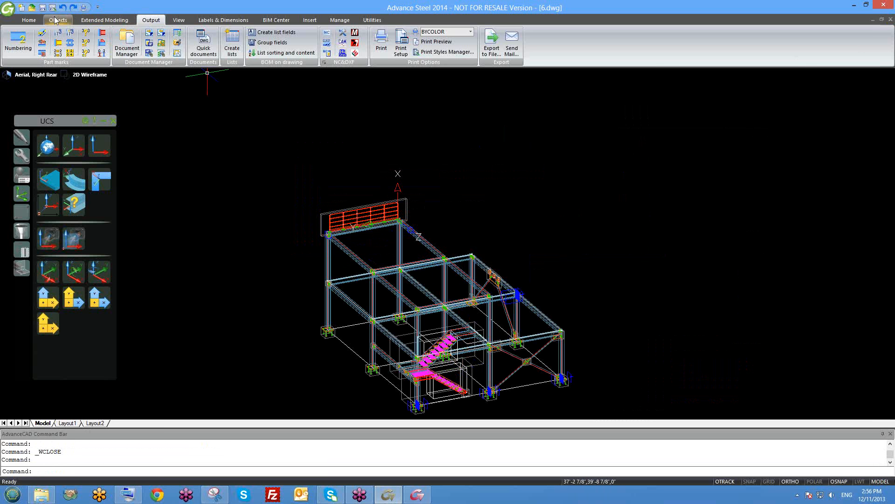
pyautogui.click(42, 9)
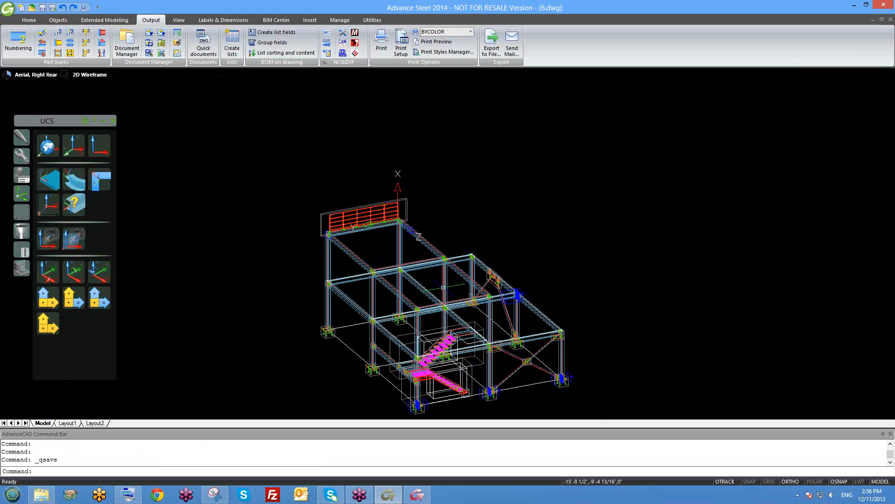
pyautogui.moveTo(449, 316); pyautogui.dragTo(419, 253, button='middle')
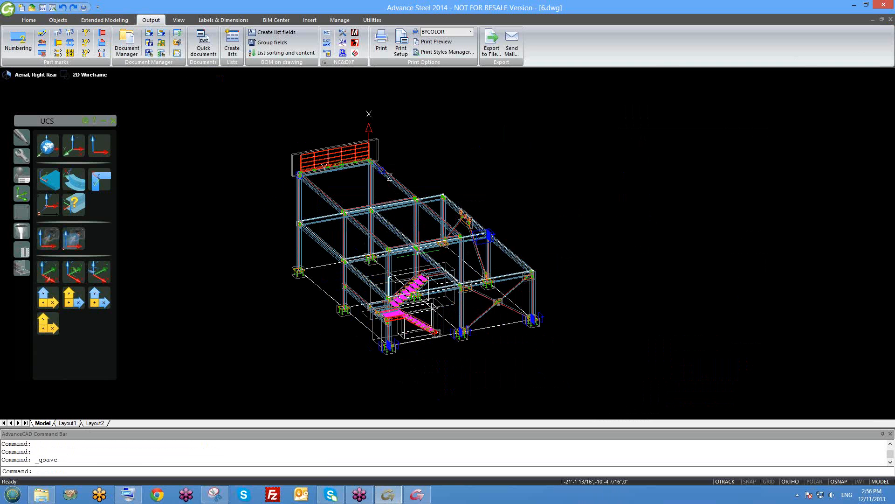
pyautogui.scroll(4, 417, 319)
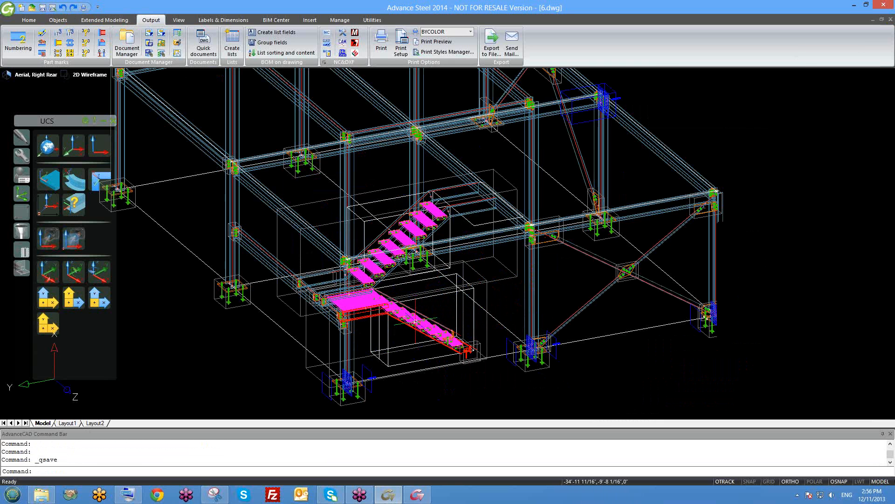
pyautogui.scroll(-5, 404, 268)
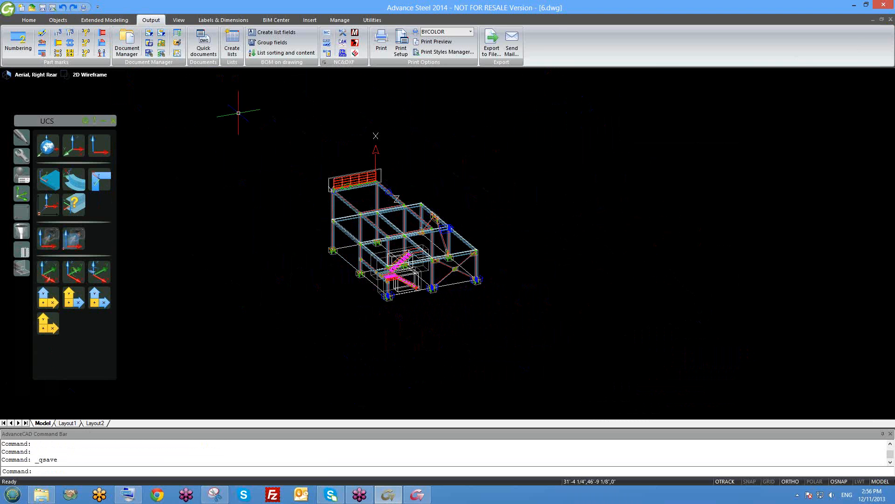
# Step: Open the quick documents and look through the user drawing styles for Stairs and Railings and Tie Beam
pyautogui.click(204, 44)
pyautogui.click(36, 113)
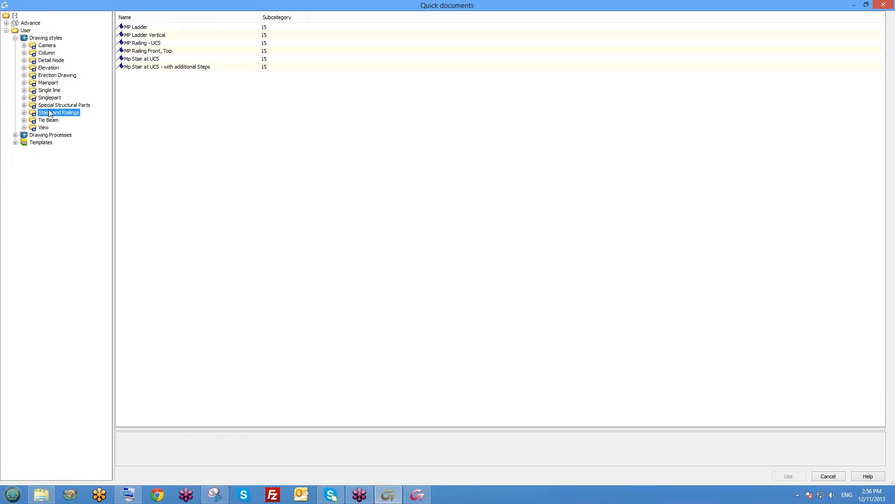
pyautogui.doubleClick(50, 123)
pyautogui.doubleClick(50, 122)
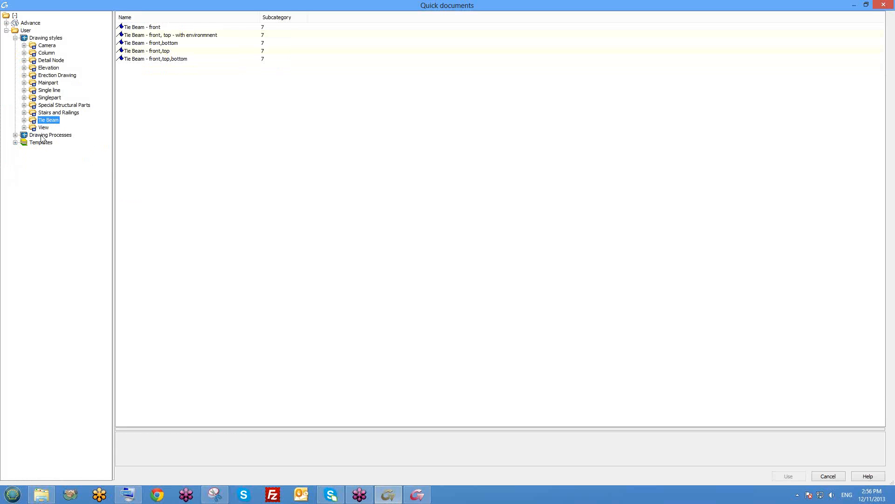
pyautogui.doubleClick(48, 122)
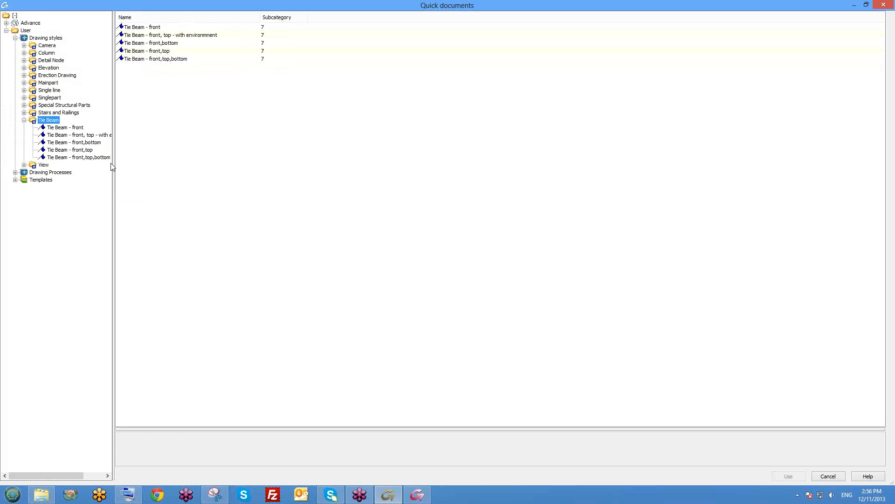
pyautogui.moveTo(113, 164); pyautogui.dragTo(167, 164)
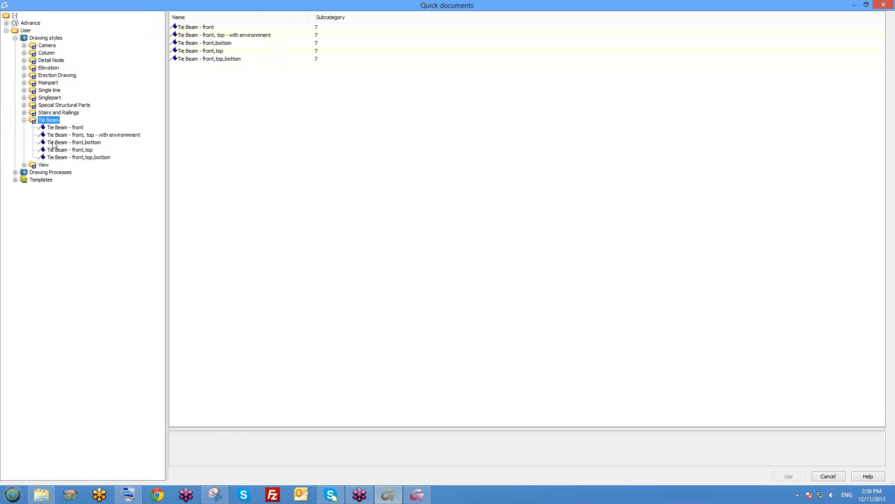
pyautogui.click(24, 120)
# Step: Look through the Camera, Elevation, Erection Drawing, Mainpart and Single line drawing styles
pyautogui.click(50, 46)
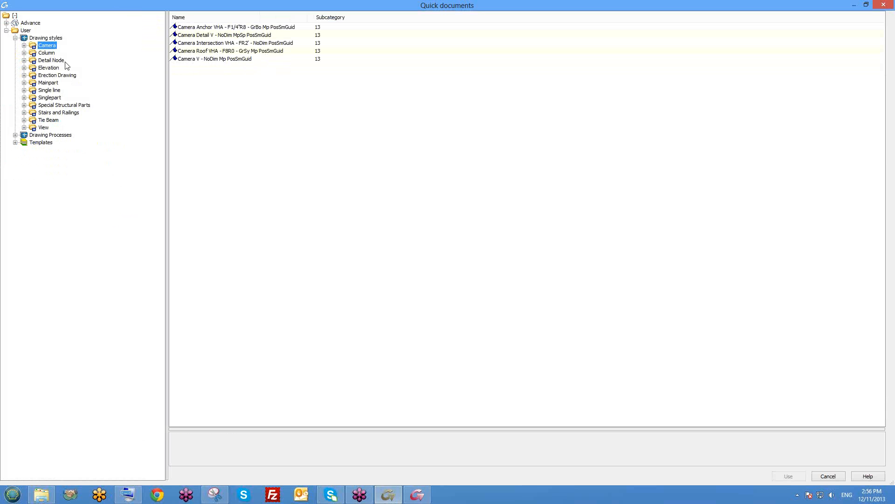
pyautogui.click(49, 68)
pyautogui.click(56, 75)
pyautogui.click(49, 83)
pyautogui.click(51, 91)
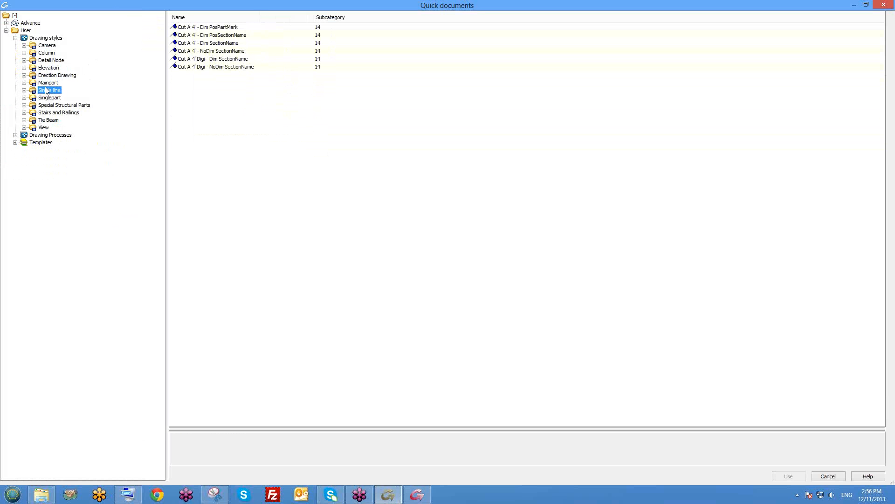
pyautogui.doubleClick(46, 83)
pyautogui.doubleClick(47, 83)
# Step: Preview the Singlepart drawing styles, comparing the plate styles 1/1 CX, 1/8=1 CO and 1/8=1 CX and the FoldedAngle style
pyautogui.doubleClick(48, 98)
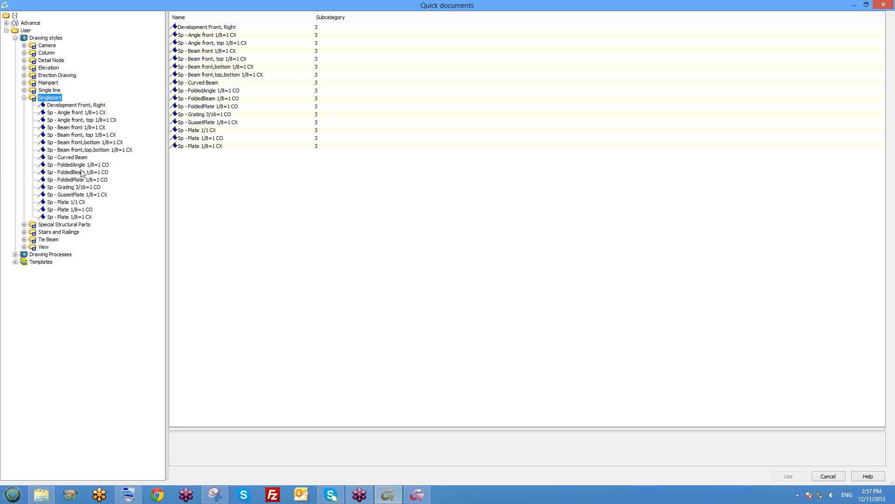
pyautogui.click(73, 203)
pyautogui.click(70, 215)
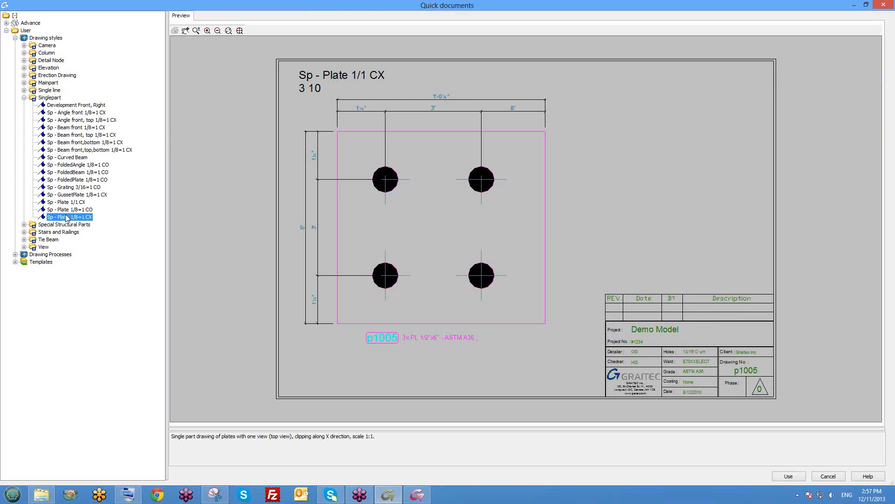
pyautogui.click(70, 210)
pyautogui.click(71, 217)
pyautogui.click(73, 210)
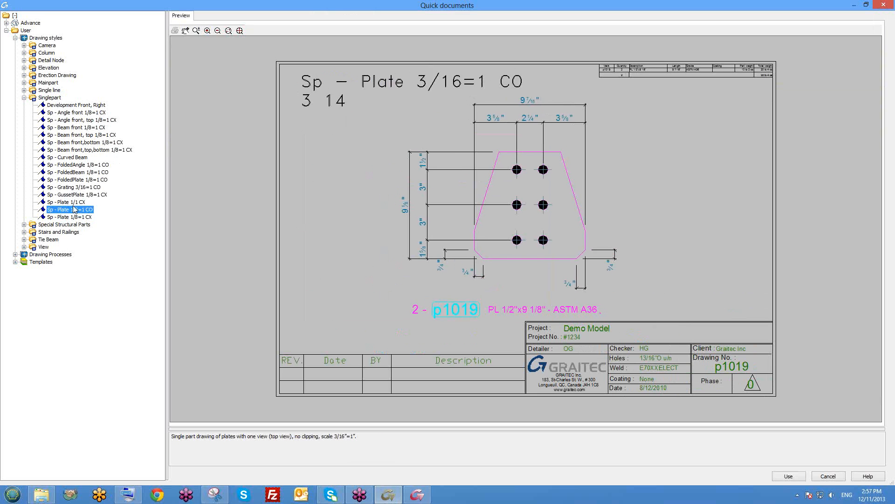
pyautogui.click(73, 201)
pyautogui.press('Up')
pyautogui.press('Up')
pyautogui.press('Up')
pyautogui.press('Up')
pyautogui.press('Up')
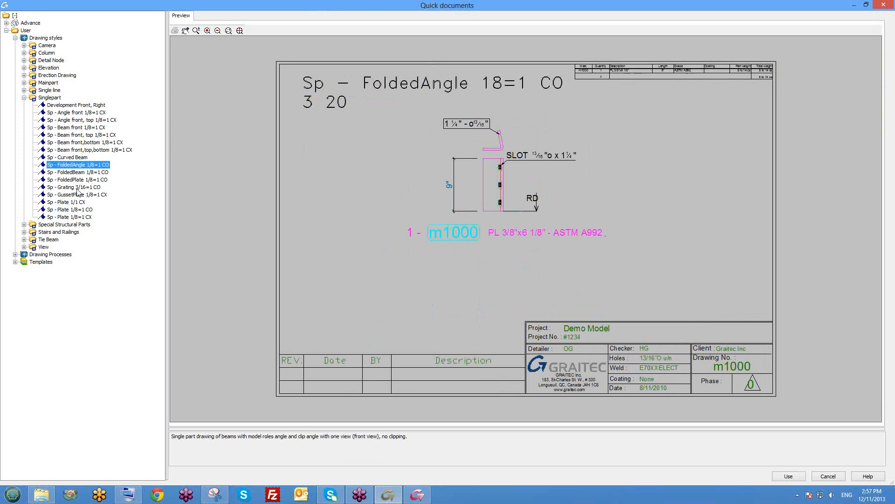
pyautogui.click(80, 218)
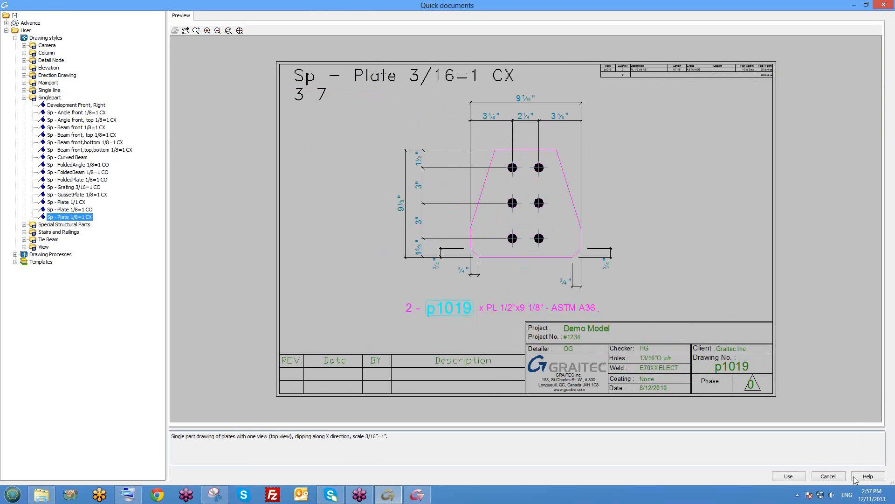
pyautogui.click(24, 98)
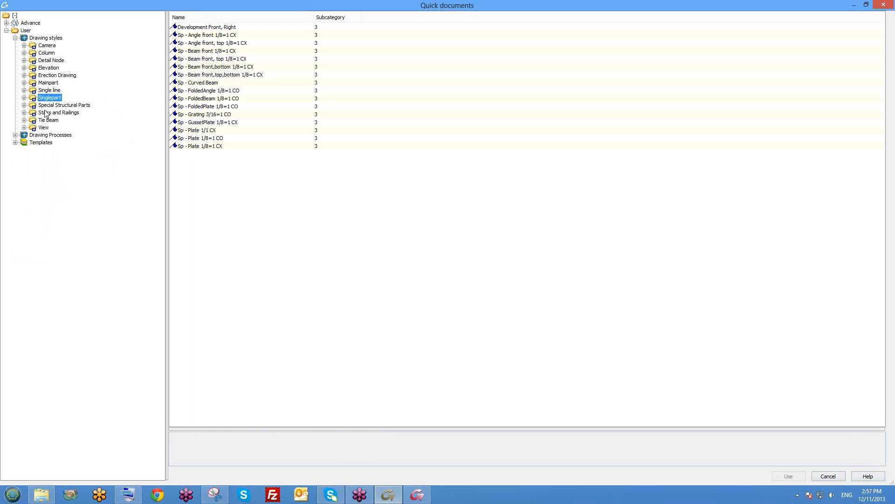
# Step: Look through the Mainparts drawing processes available for the all-parts and selected-parts ANSI sheets
pyautogui.click(15, 136)
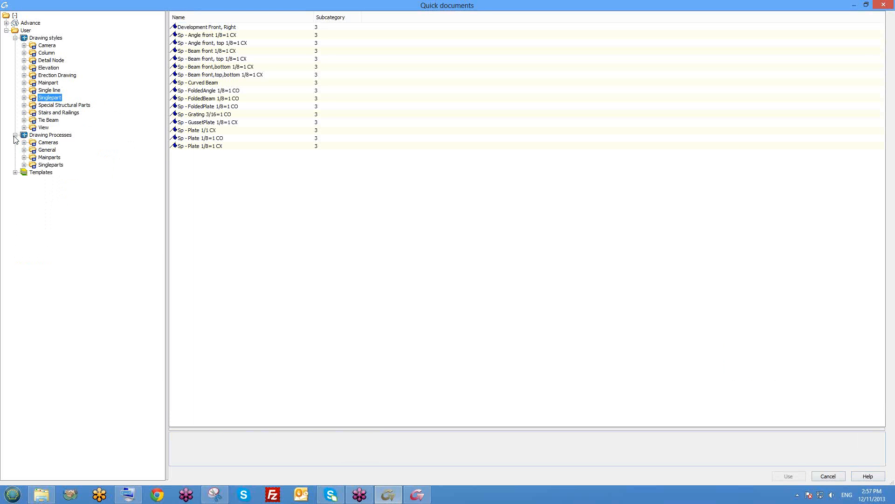
pyautogui.doubleClick(50, 158)
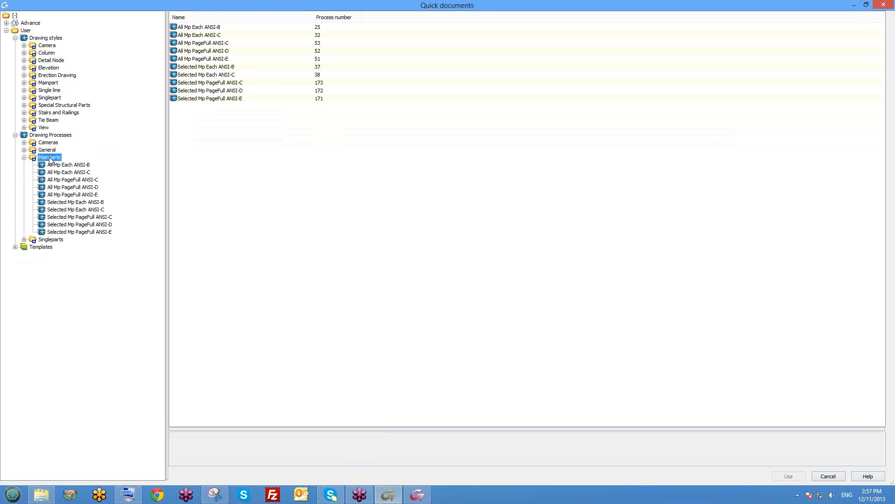
pyautogui.doubleClick(49, 158)
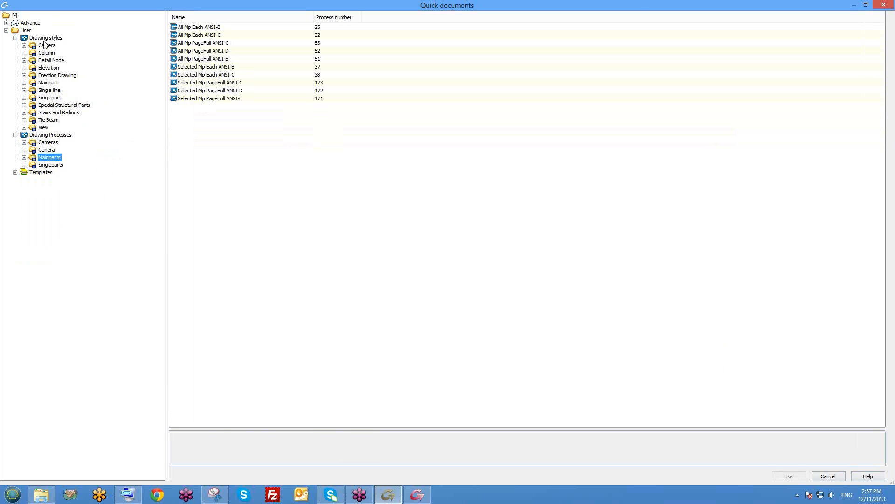
# Step: Close the quick documents and look over the whole steel model, including the stairs and the top railing
pyautogui.click(881, 4)
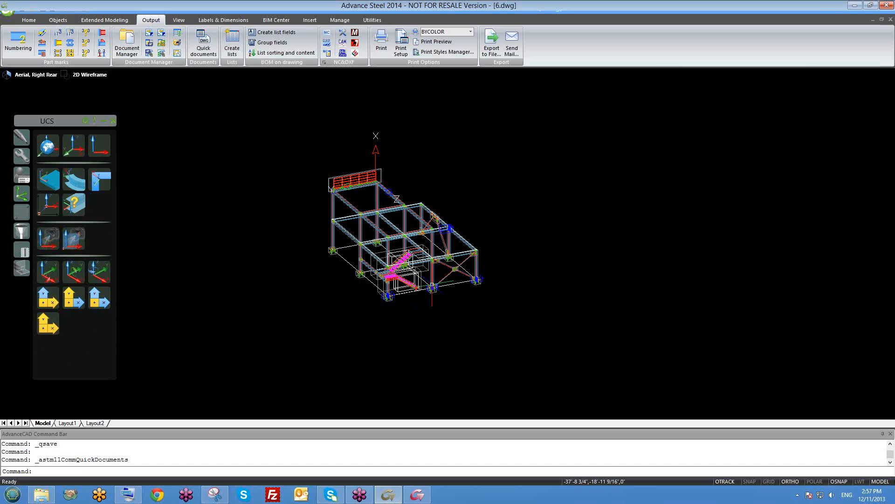
pyautogui.keyDown('shift'); pyautogui.moveTo(332, 289); pyautogui.dragTo(318, 310, button='middle'); pyautogui.keyUp('shift')
pyautogui.scroll(5, 318, 303)
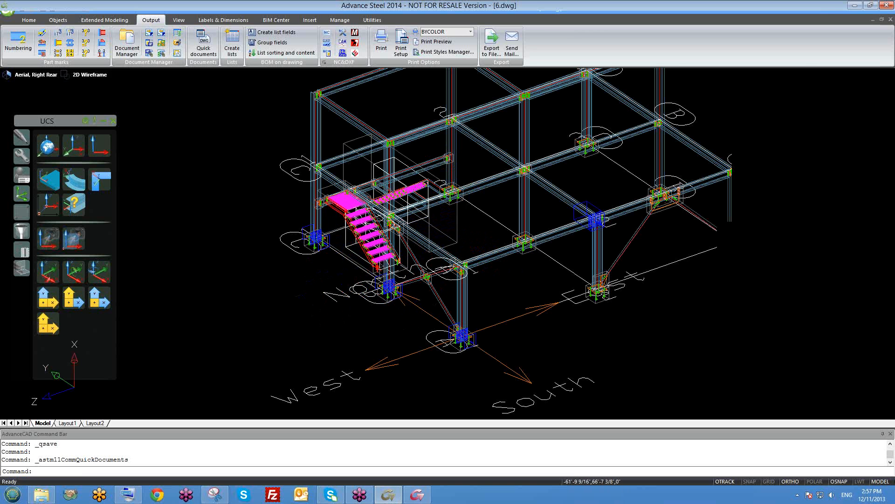
pyautogui.scroll(-4, 333, 276)
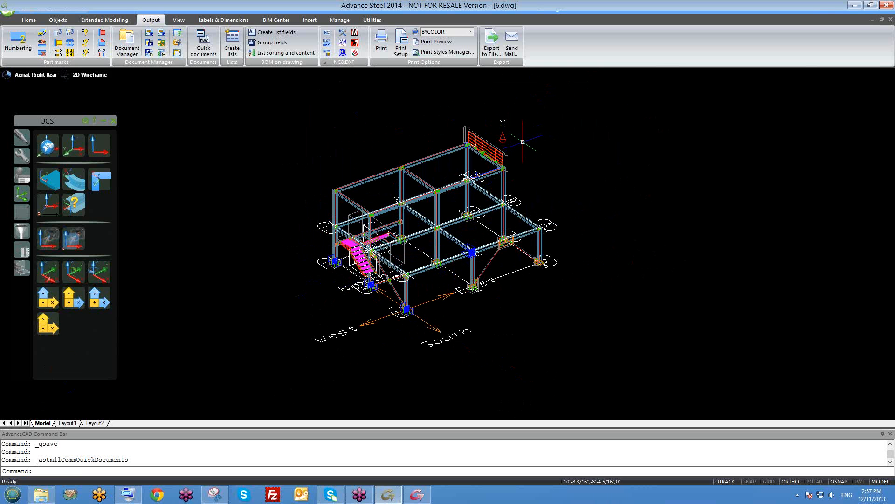
pyautogui.moveTo(523, 137); pyautogui.dragTo(468, 161, button='middle')
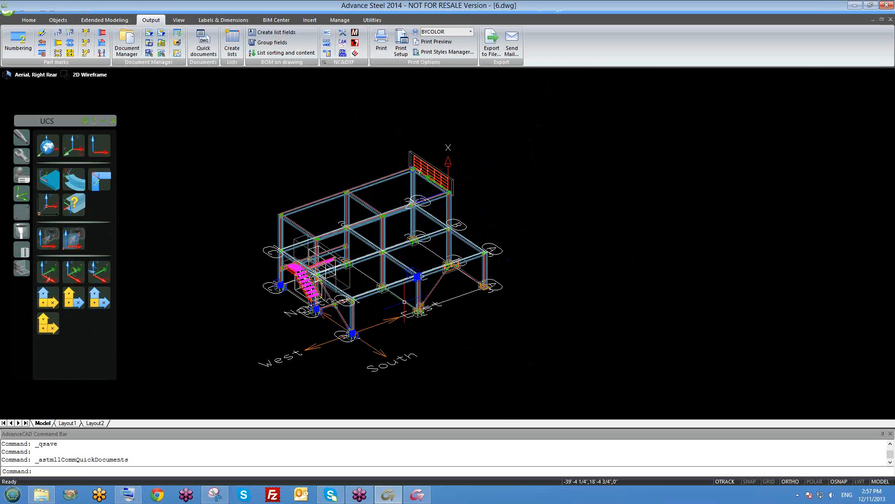
pyautogui.scroll(2, 347, 329)
pyautogui.scroll(-2, 347, 329)
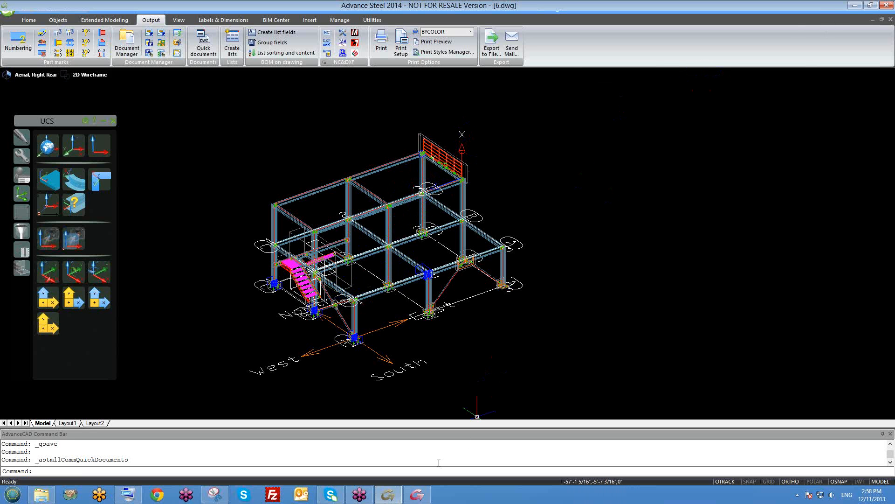
# Step: Switch to Advance Manager, review the camera-related defaults under General, and close the manager
pyautogui.click(417, 494)
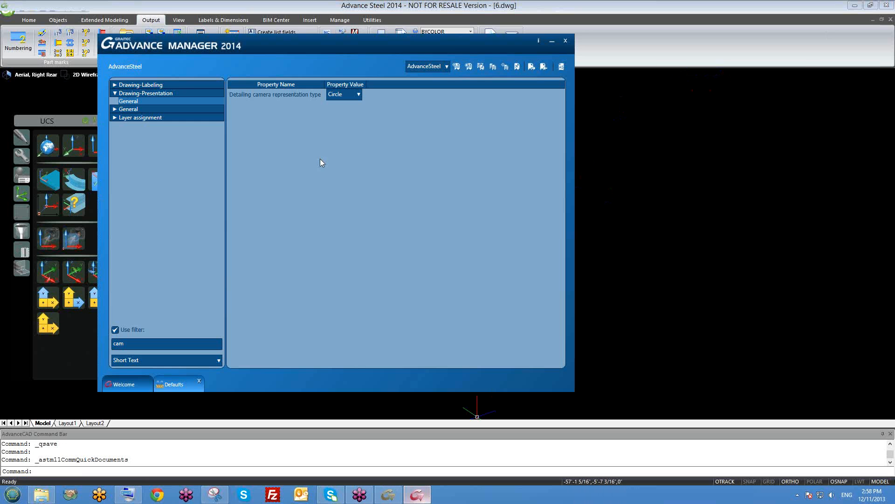
pyautogui.click(115, 109)
pyautogui.click(127, 117)
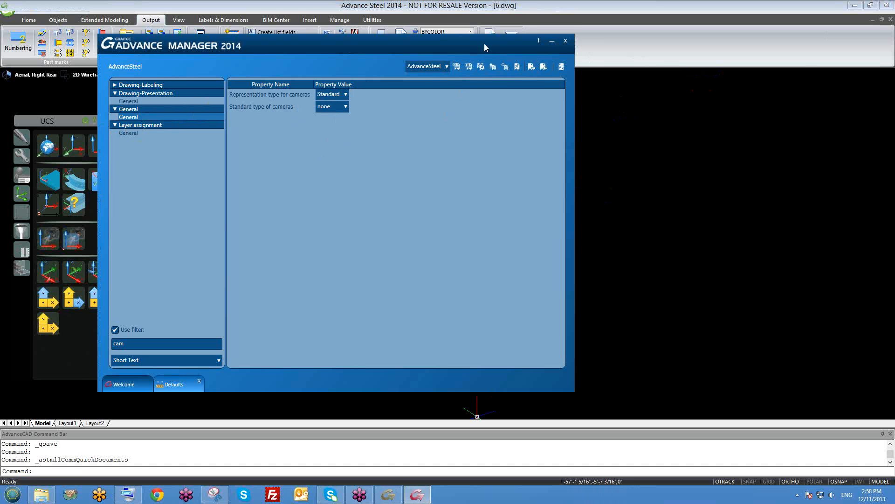
pyautogui.click(565, 41)
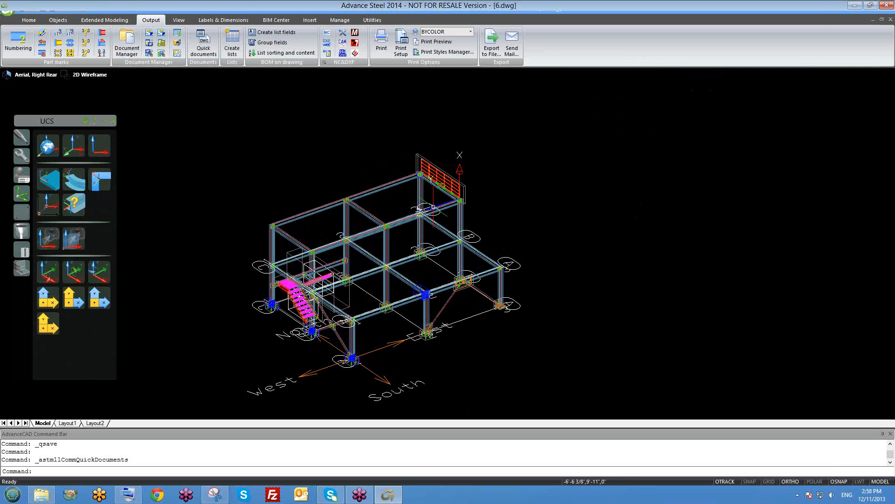
pyautogui.moveTo(549, 256); pyautogui.dragTo(512, 240, button='middle')
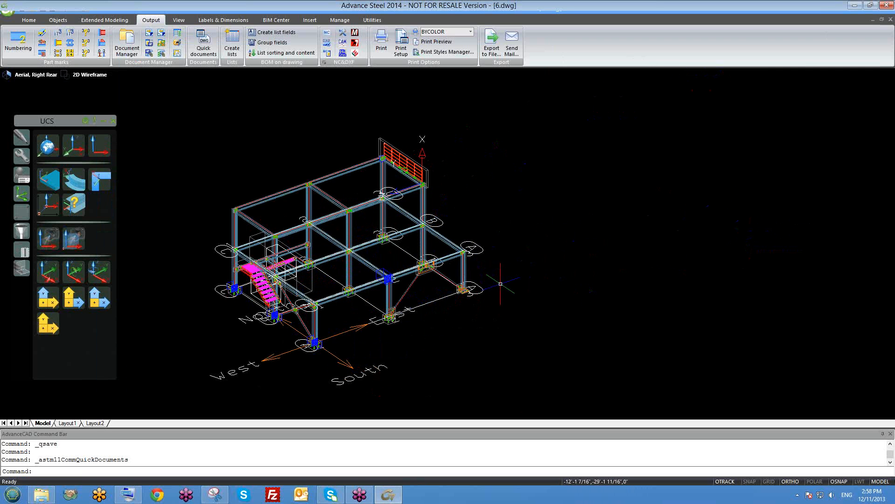
pyautogui.moveTo(493, 287); pyautogui.dragTo(528, 265, button='middle')
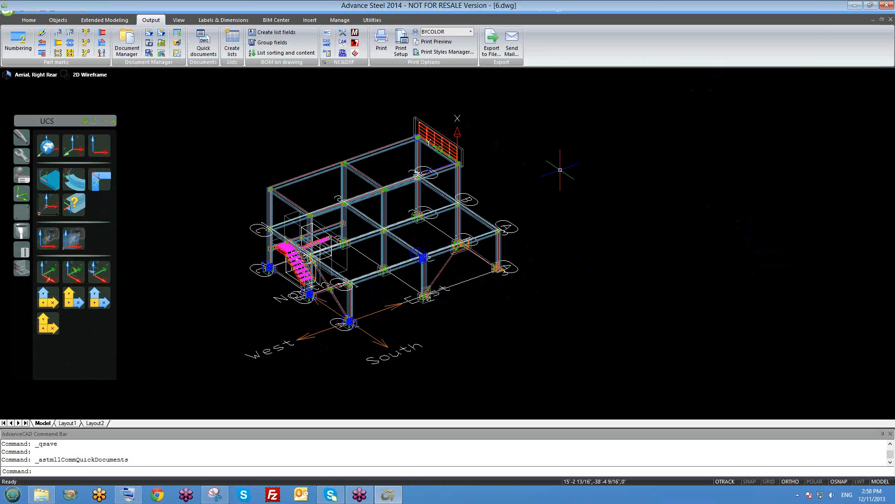
pyautogui.moveTo(487, 162); pyautogui.dragTo(483, 180, button='middle')
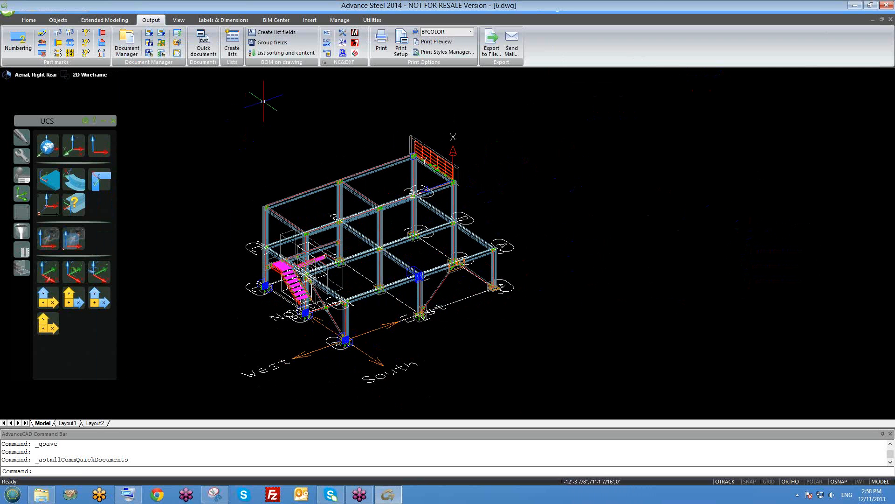